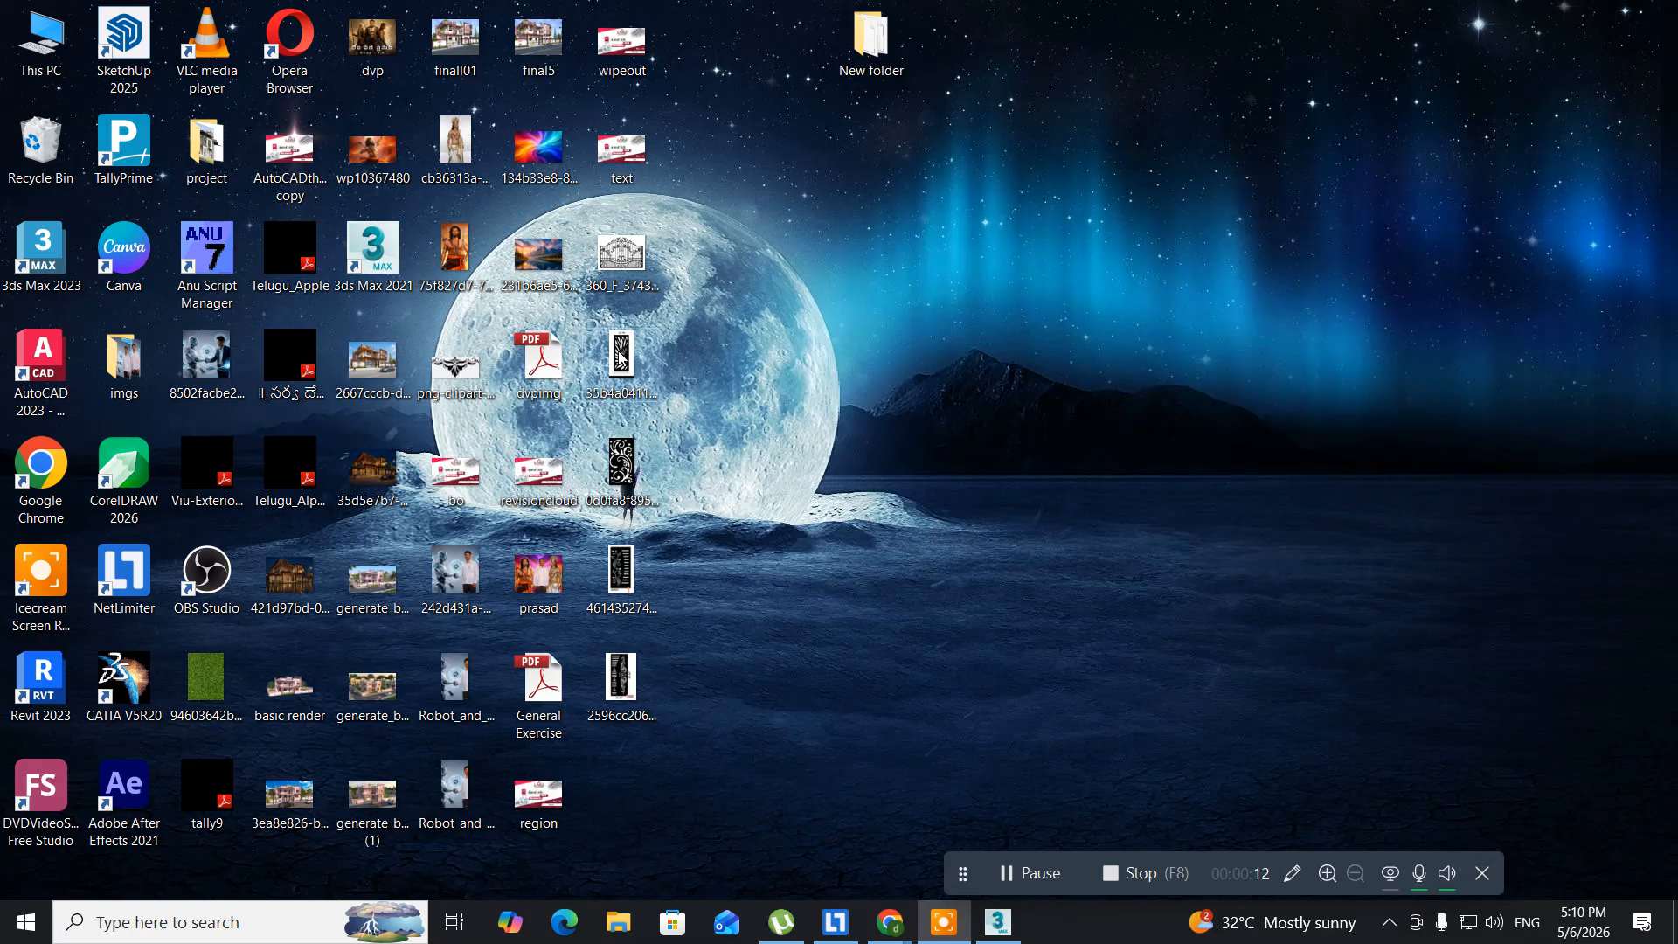
- Open the desktop image 35b4a0411496d7e301e078fffd298ca5.jpg in Adobe Photoshop 2026 and dismiss the graphics processor compatibility notice
right_click(622, 358)
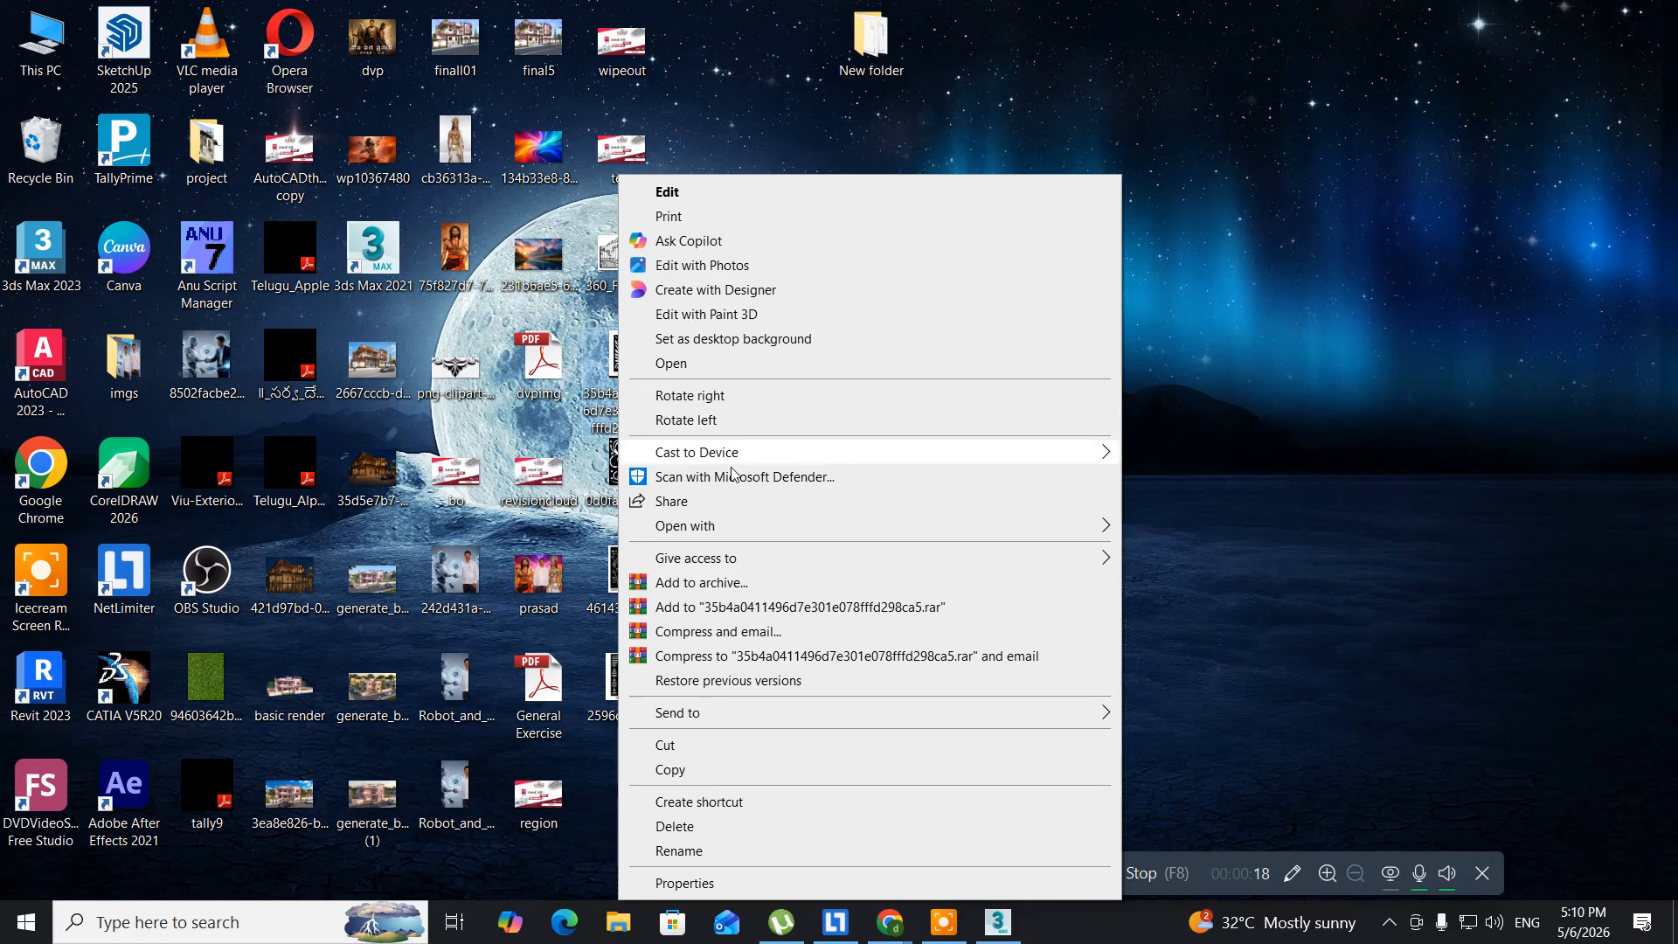
left_click(1106, 527)
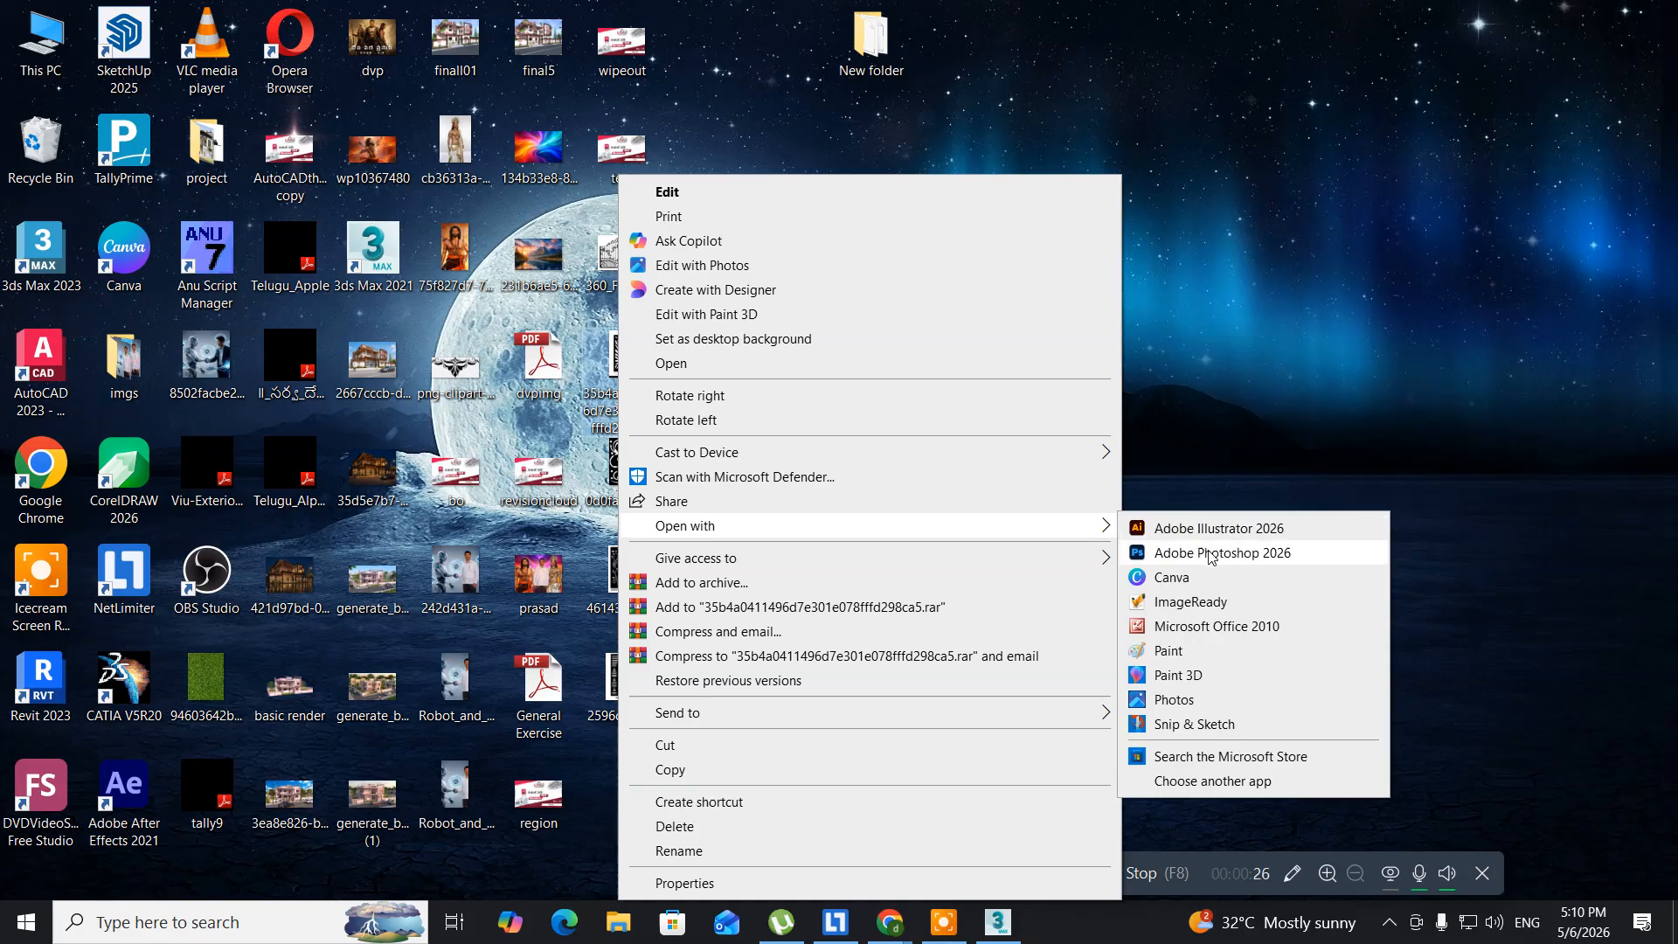
left_click(1212, 555)
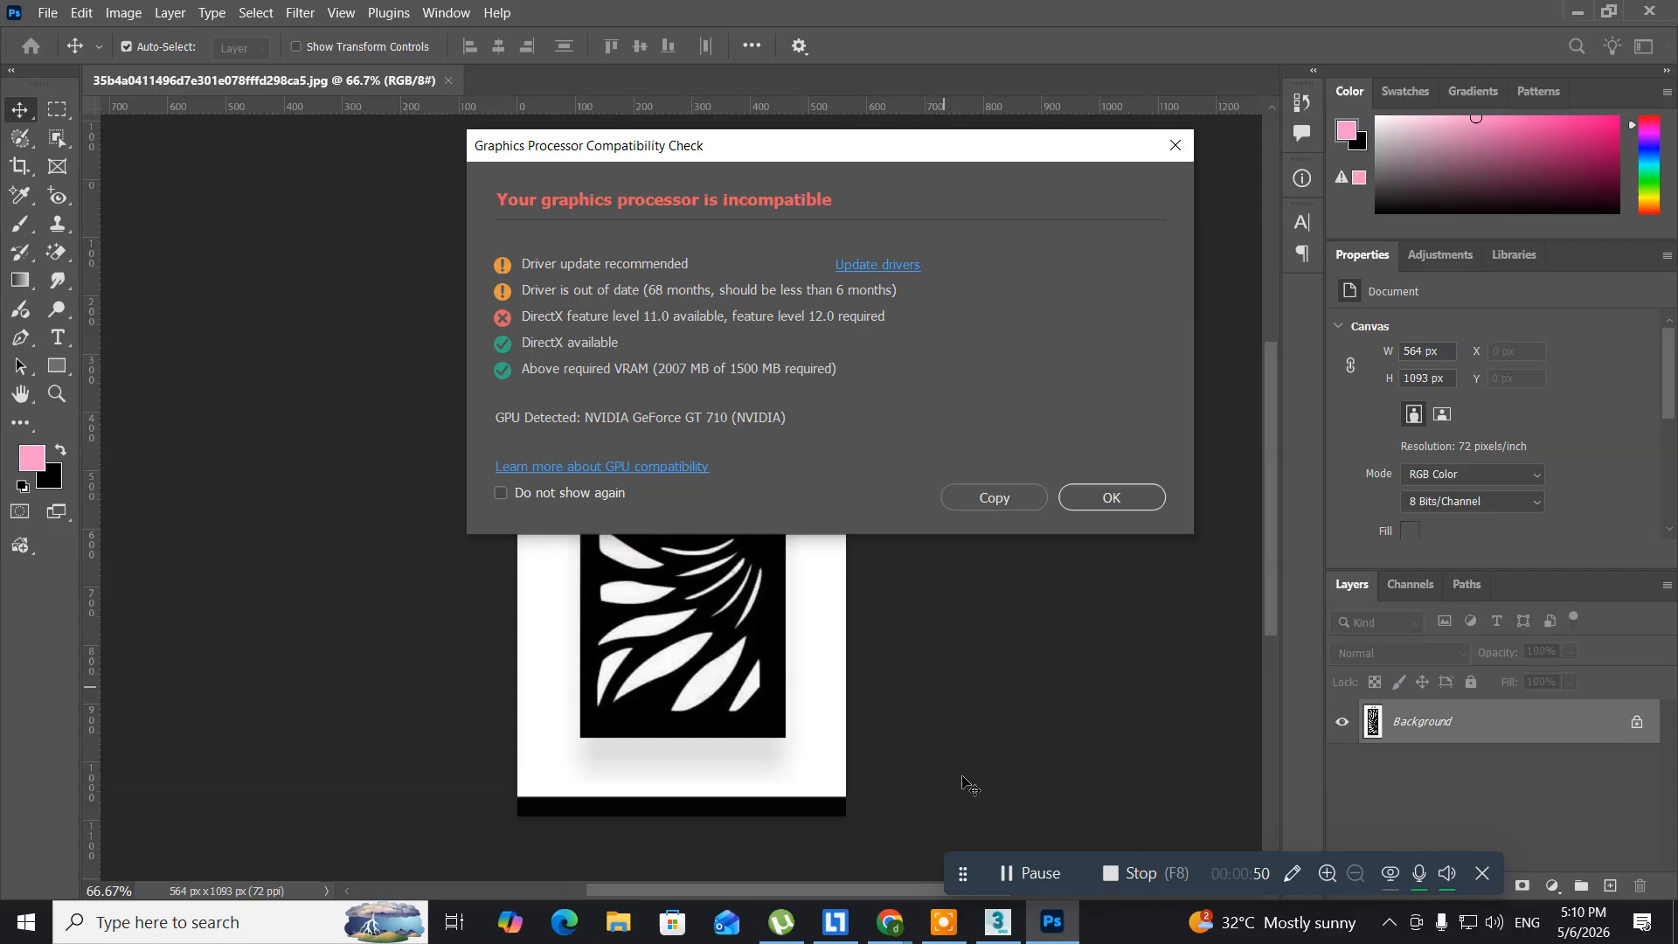
left_click(1127, 497)
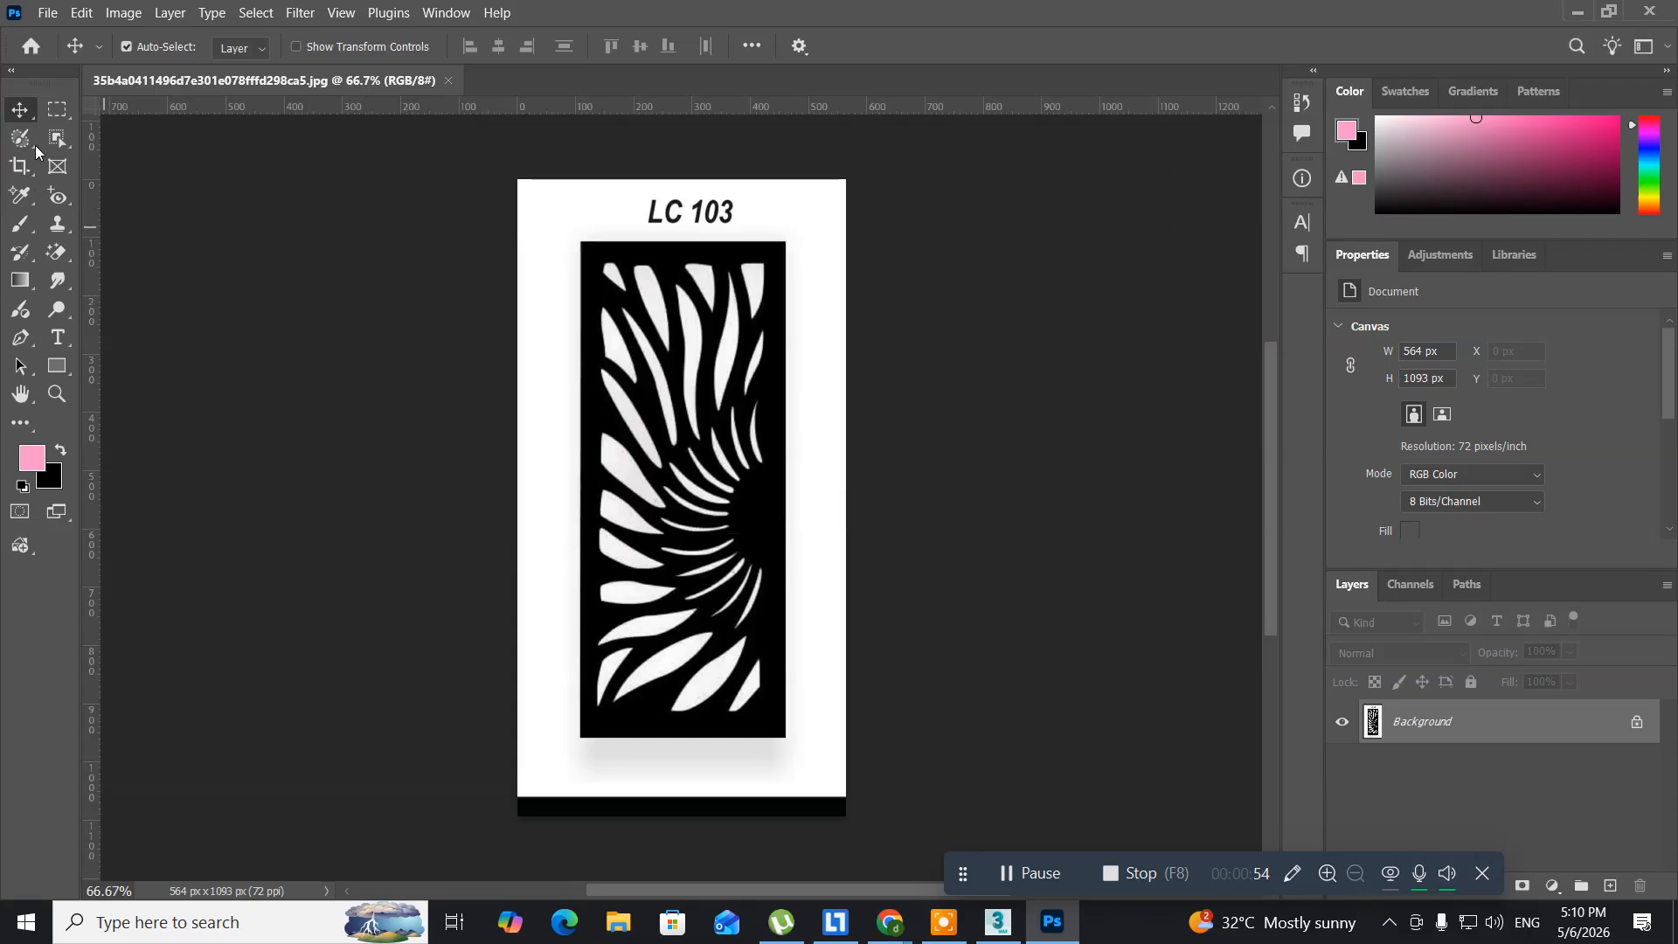
- Crop the image to a rectangular marquee around the black panel, removing the LC 103 title and white surroundings
left_click(48, 111)
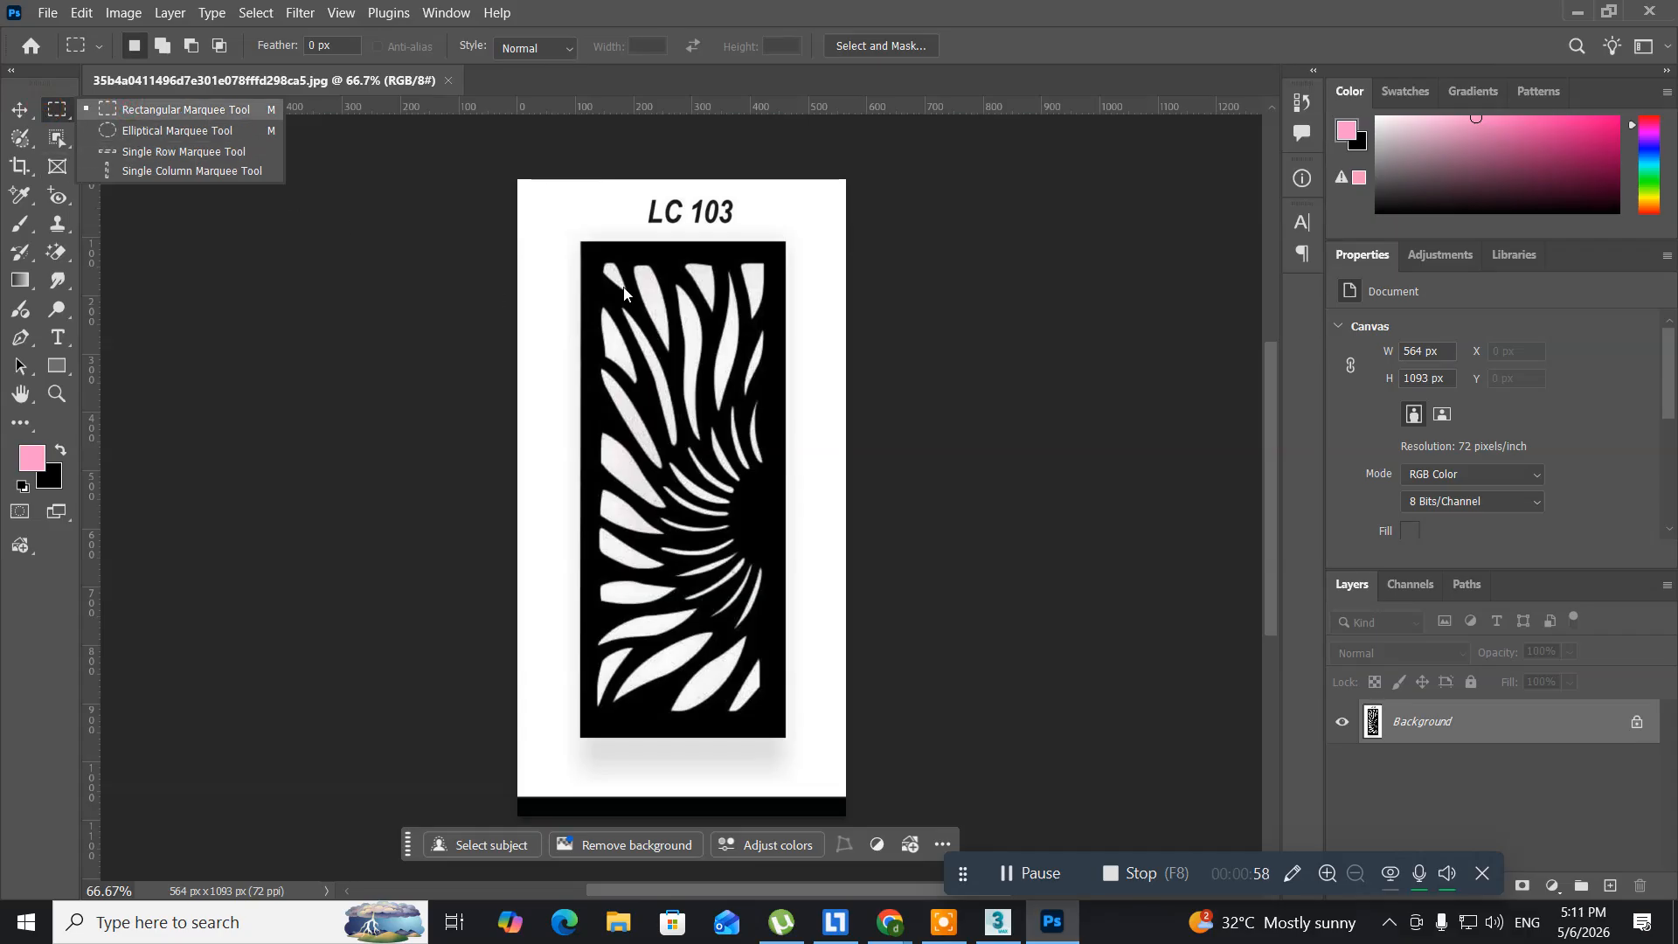
left_click(574, 253)
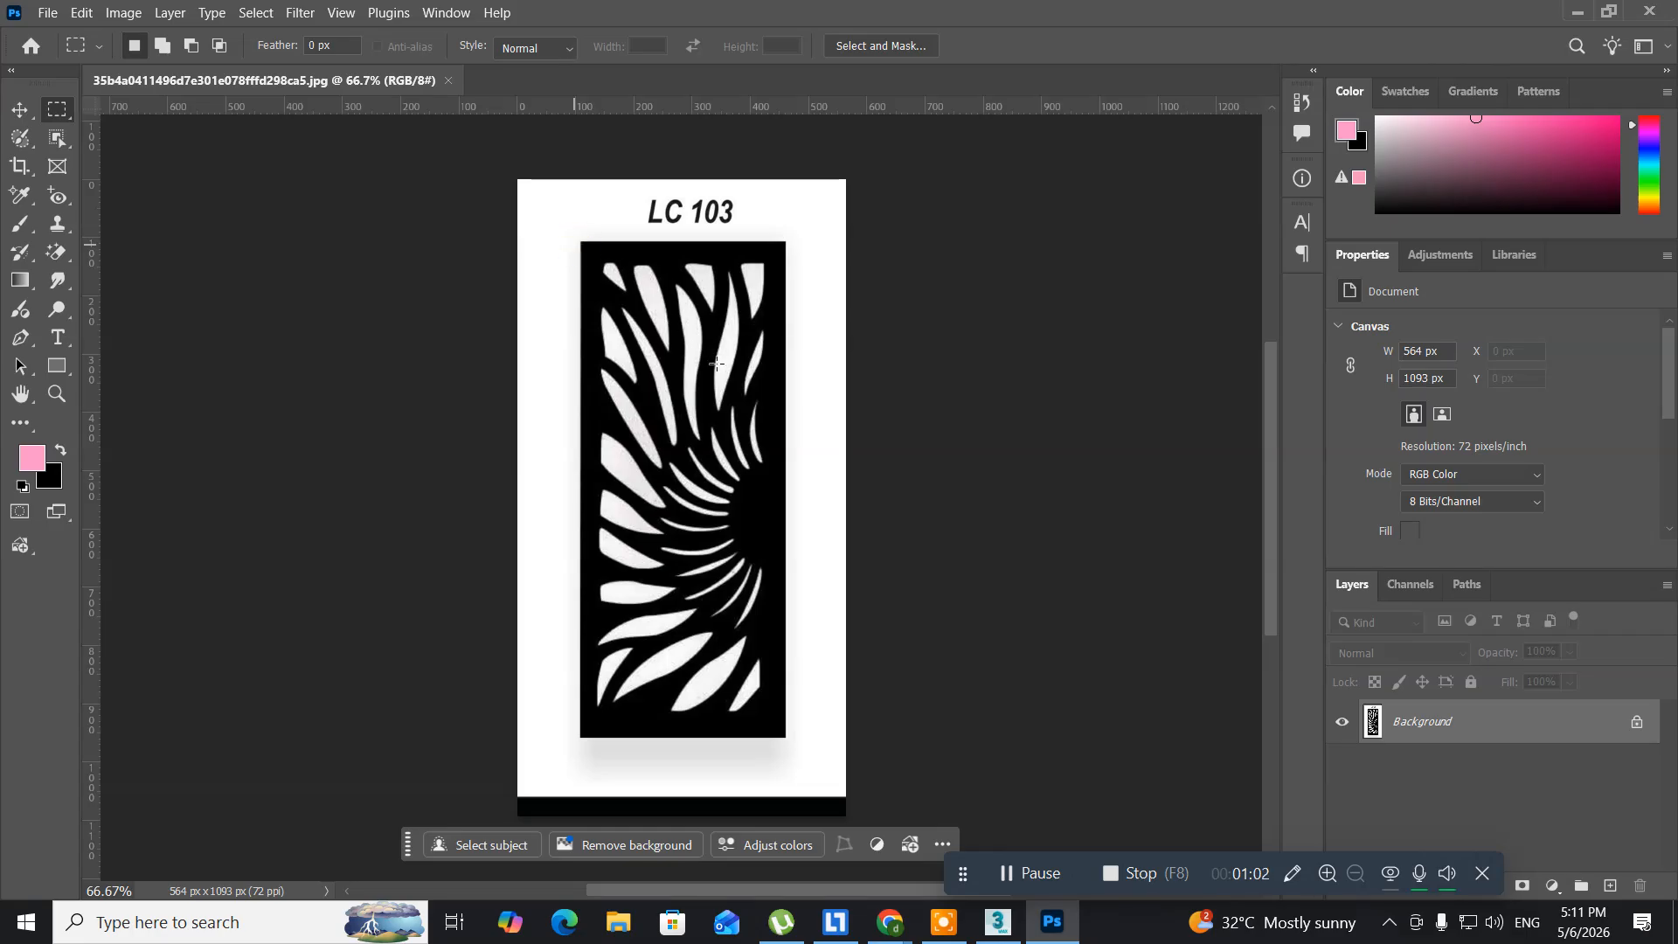
left_click_drag(579, 244, 787, 737)
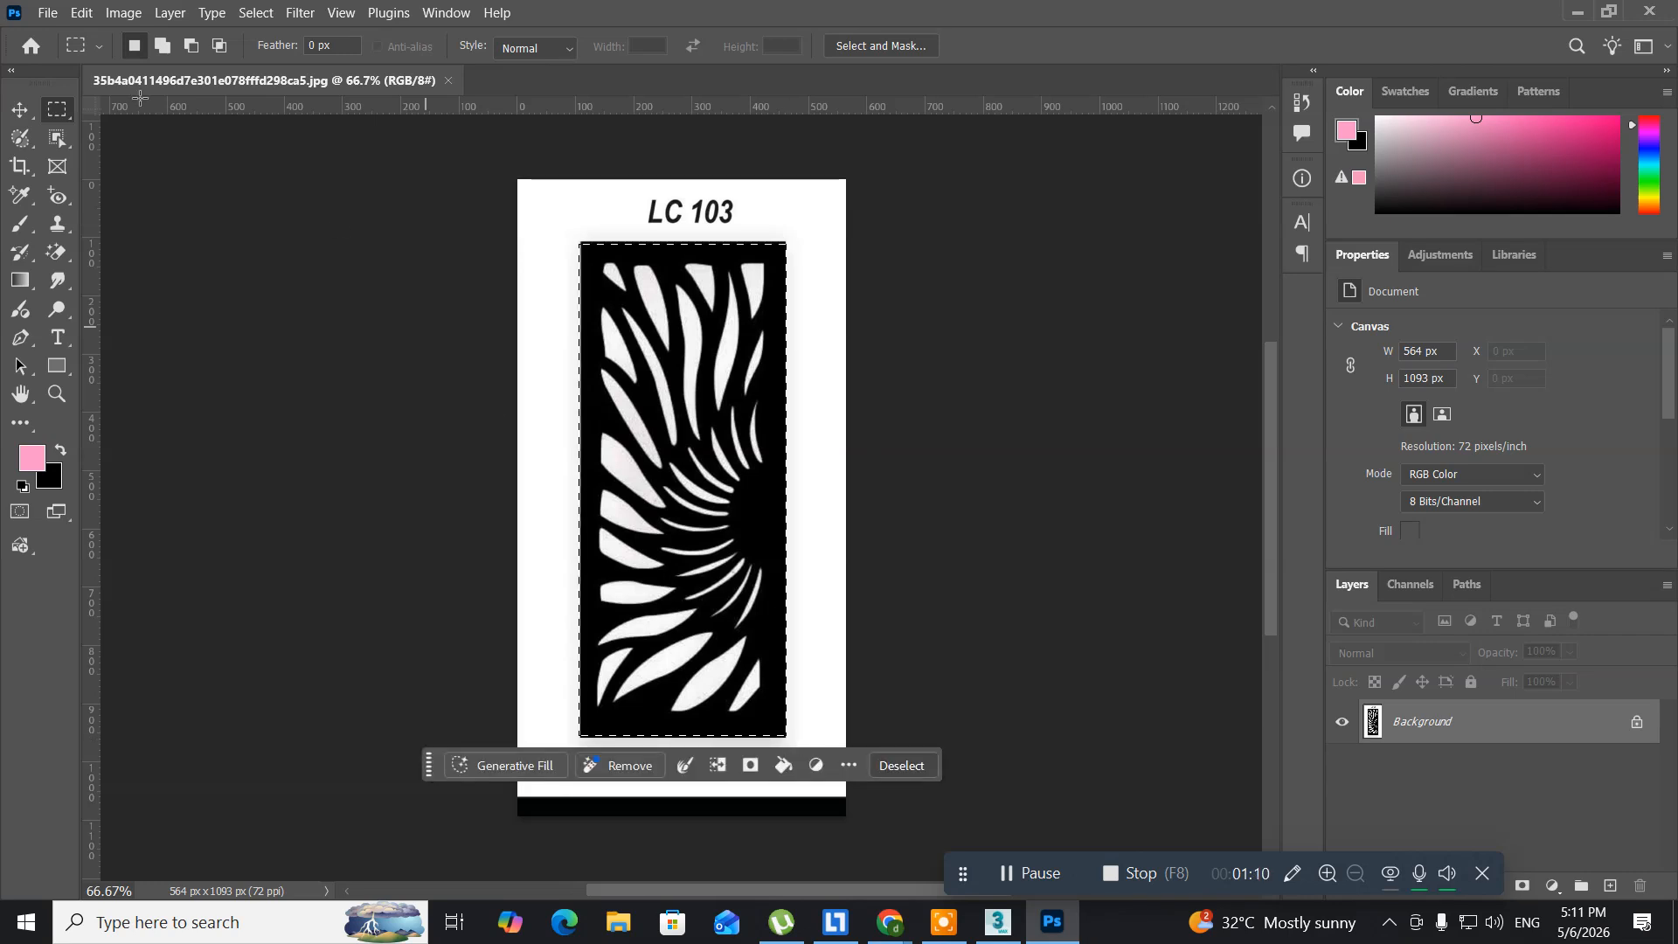
left_click(123, 13)
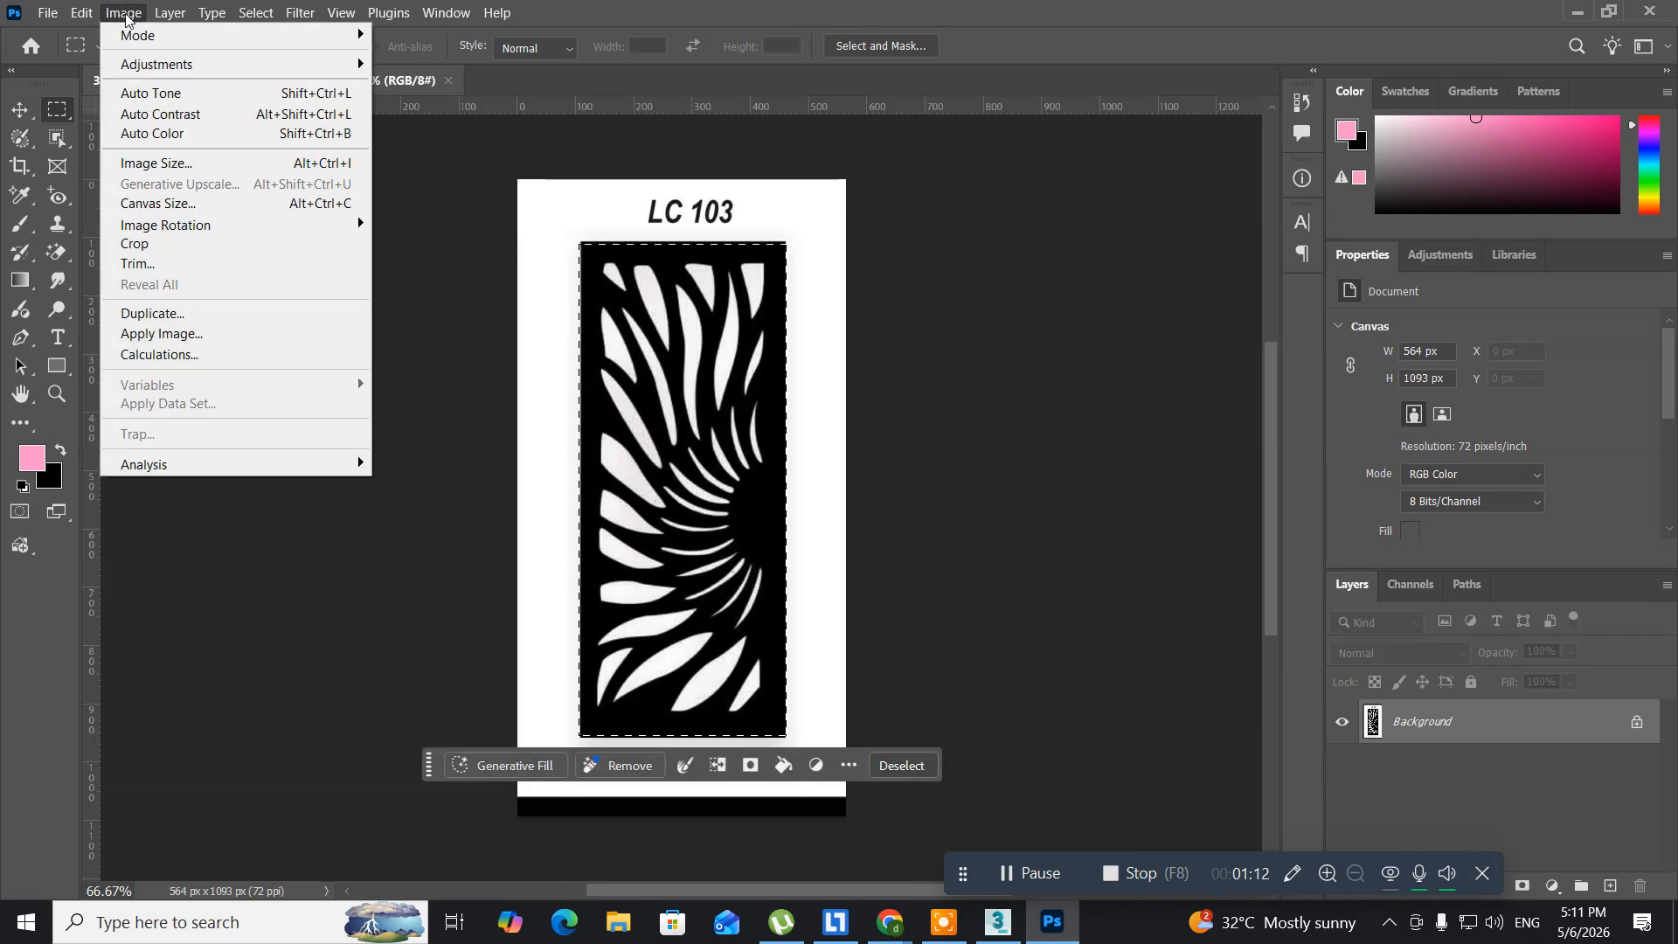
left_click(172, 246)
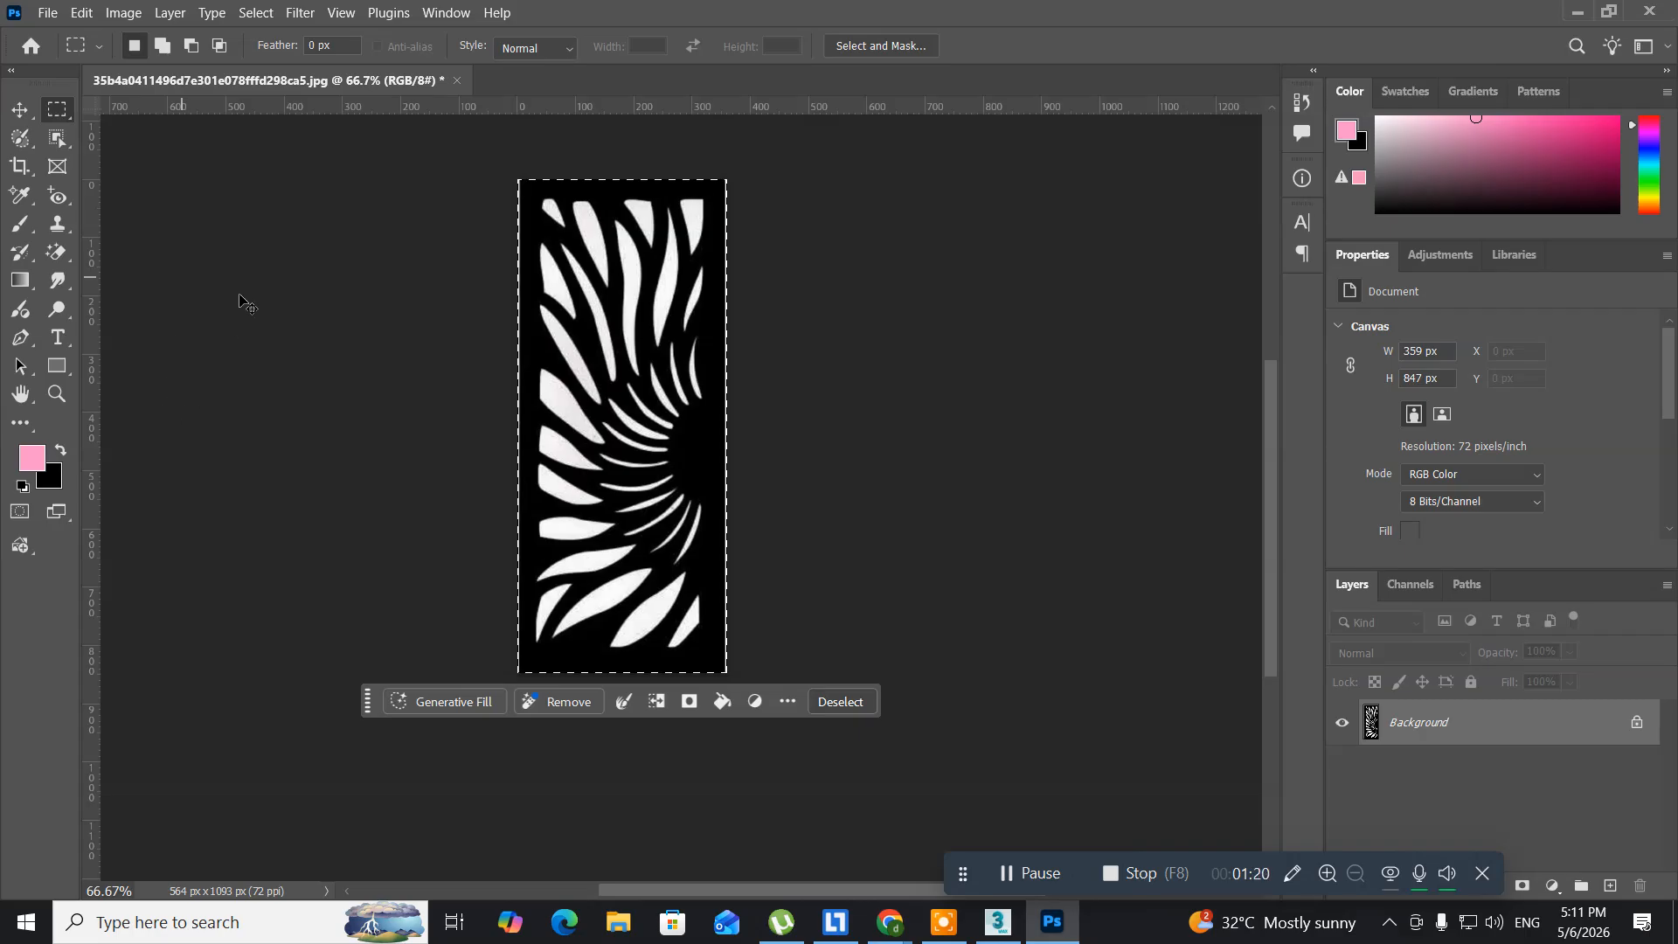
- Crop the image again to a marquee slightly inside the panel's outer edges and clear the selection
left_click(528, 186)
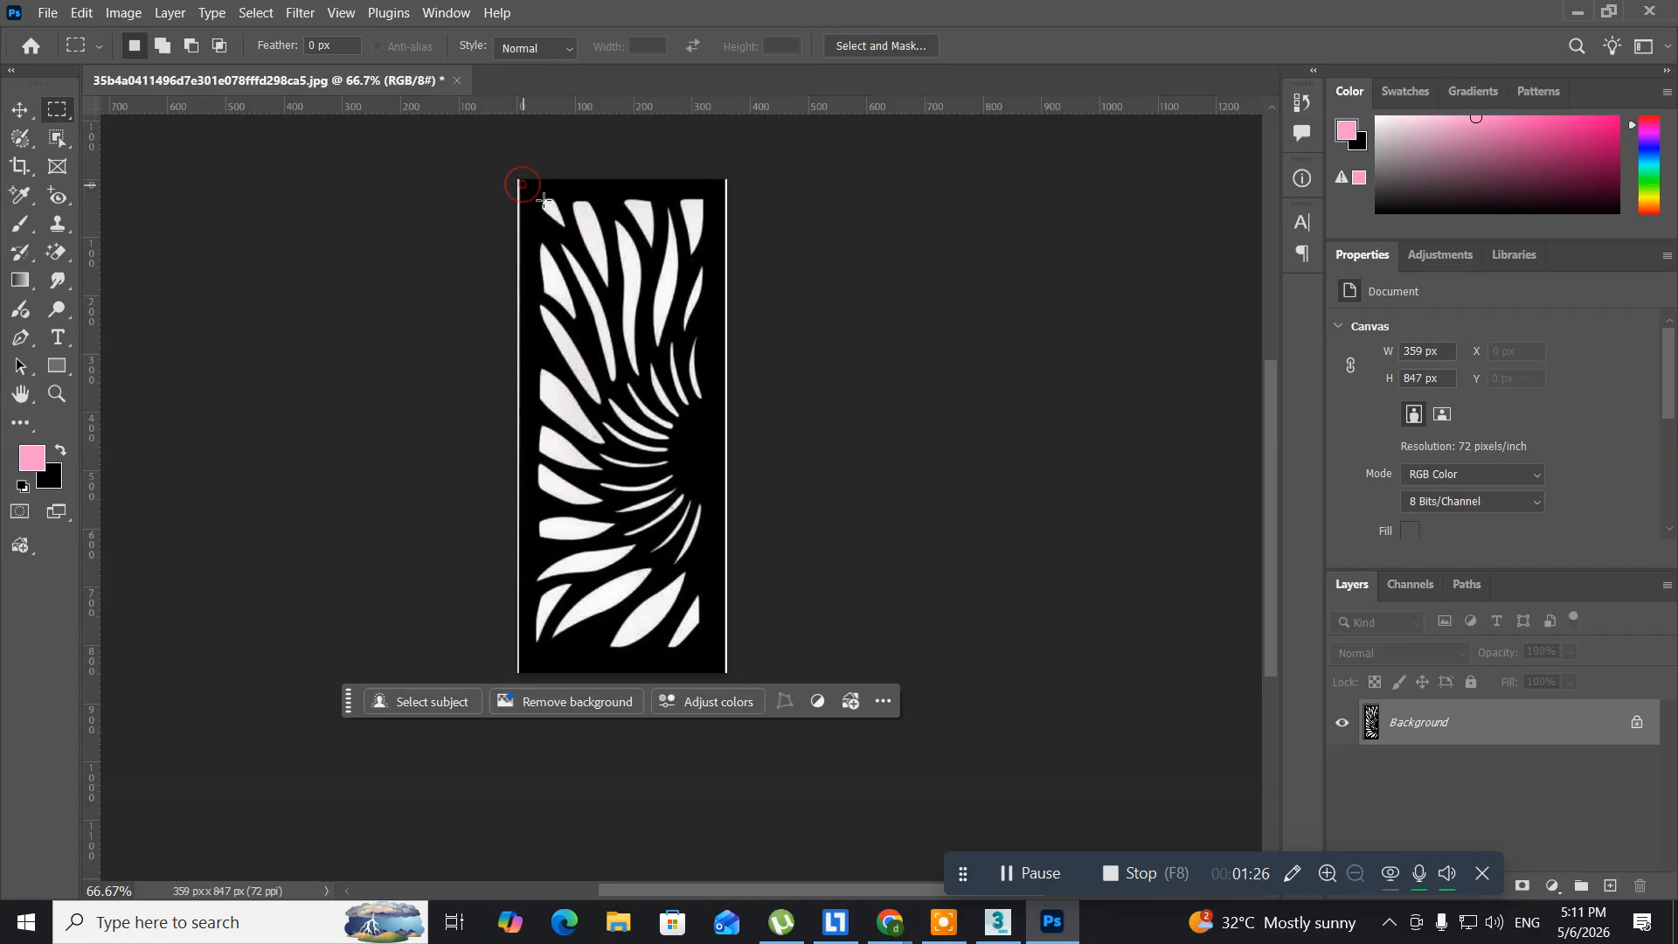
left_click_drag(524, 186, 716, 666)
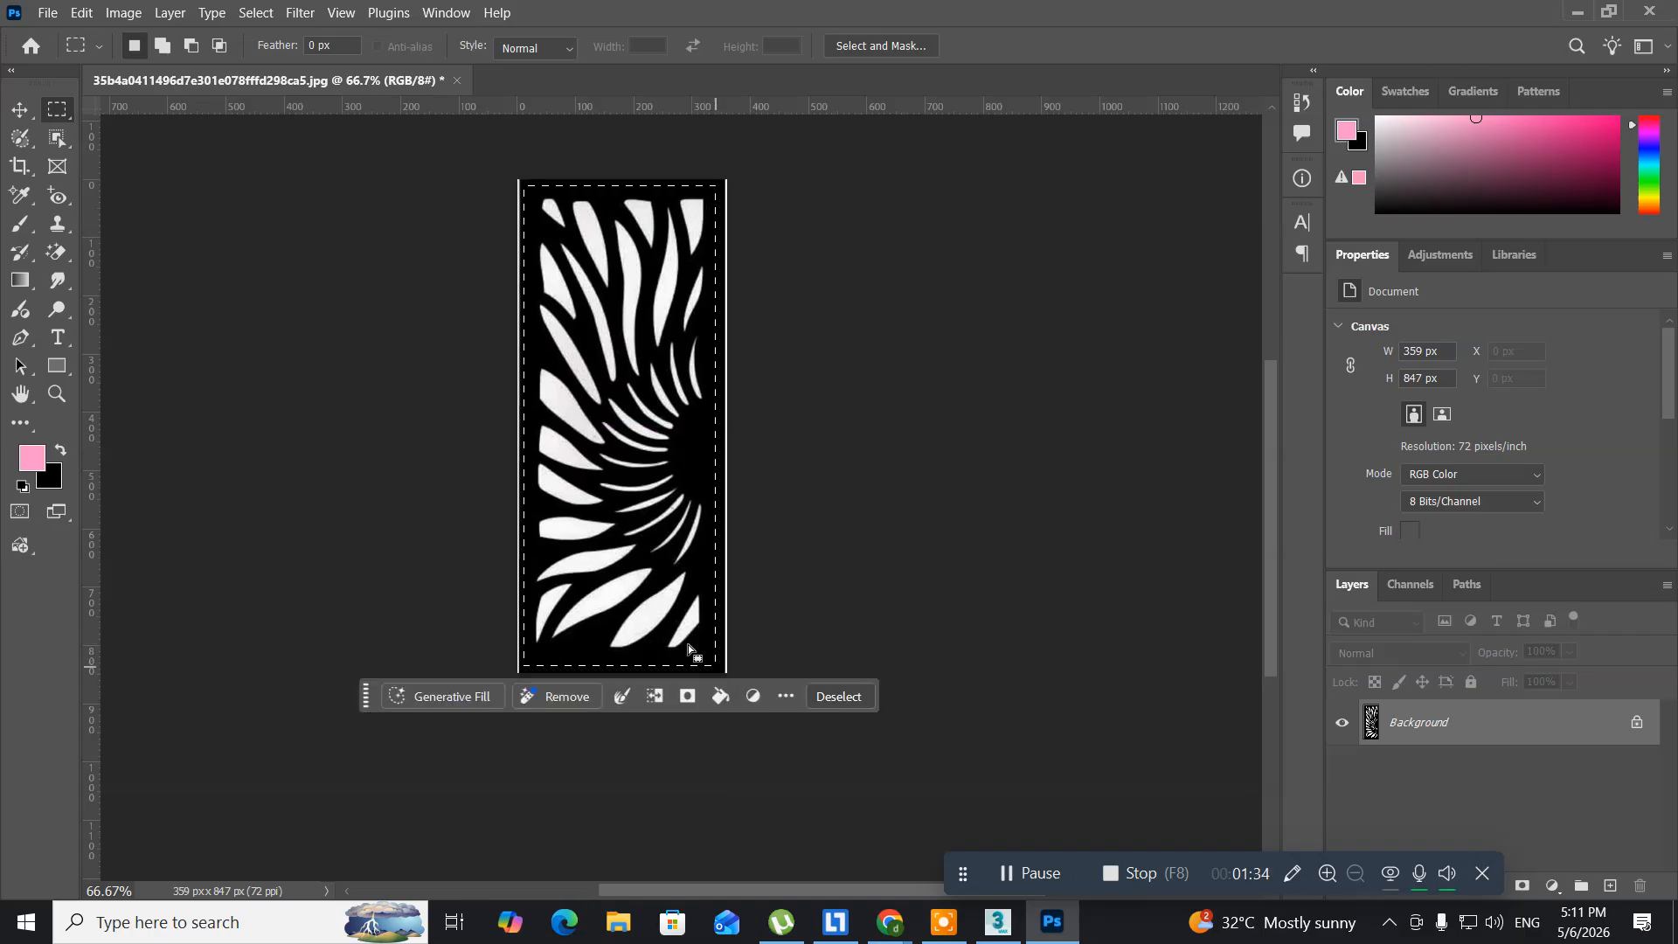
left_click(123, 13)
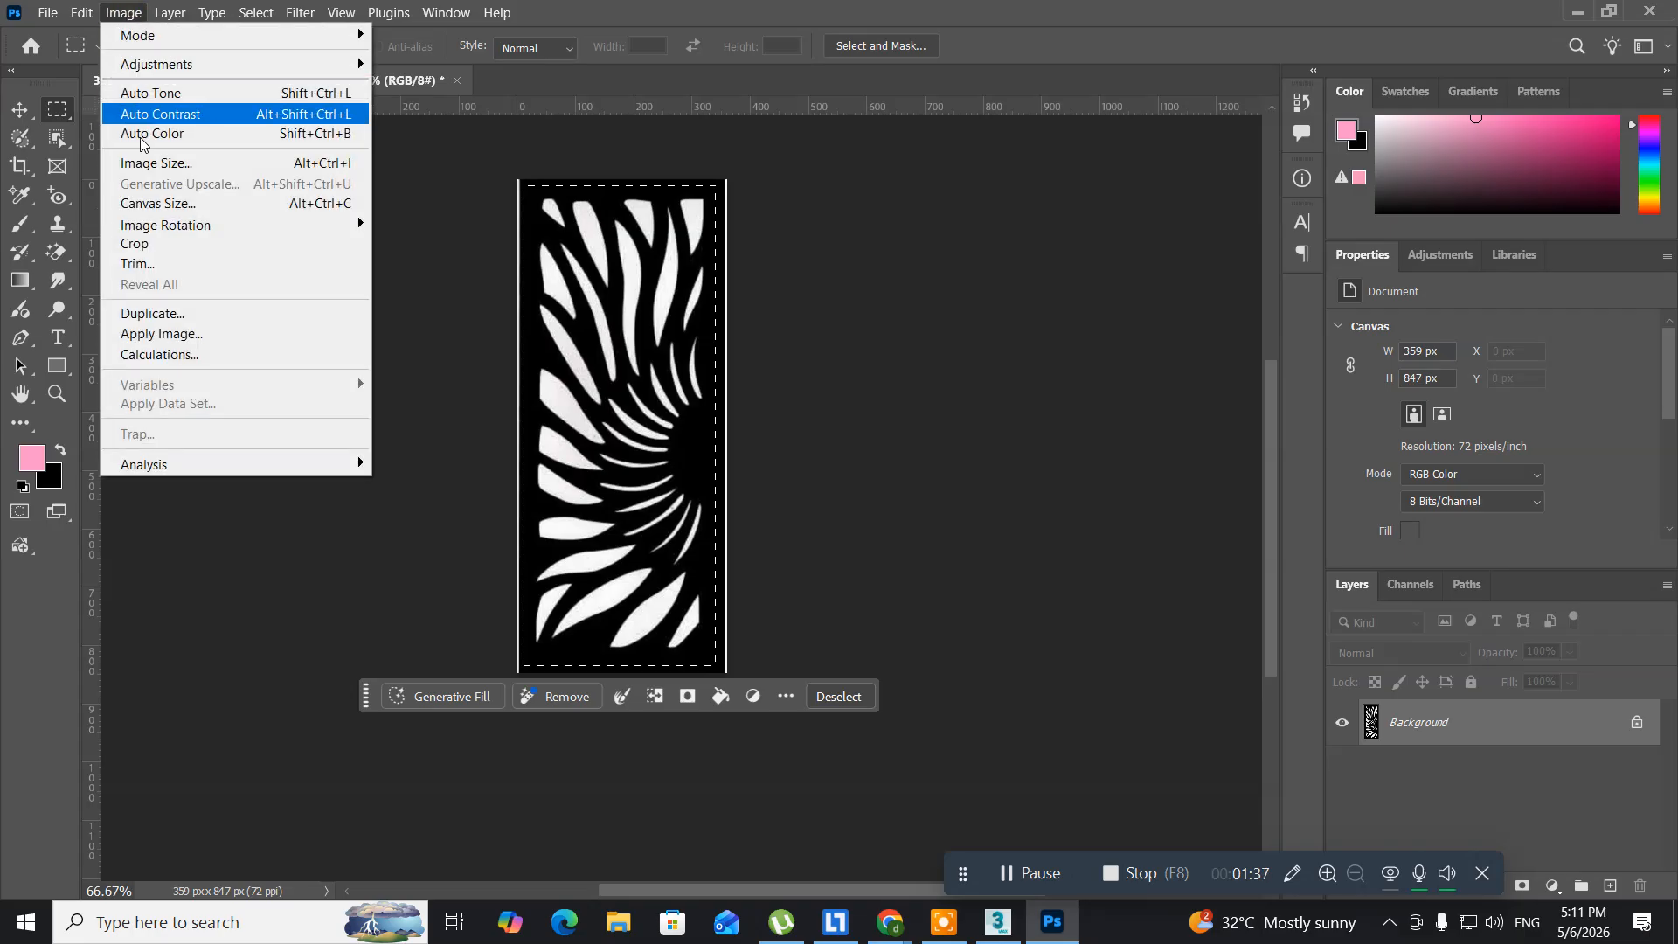
left_click(159, 244)
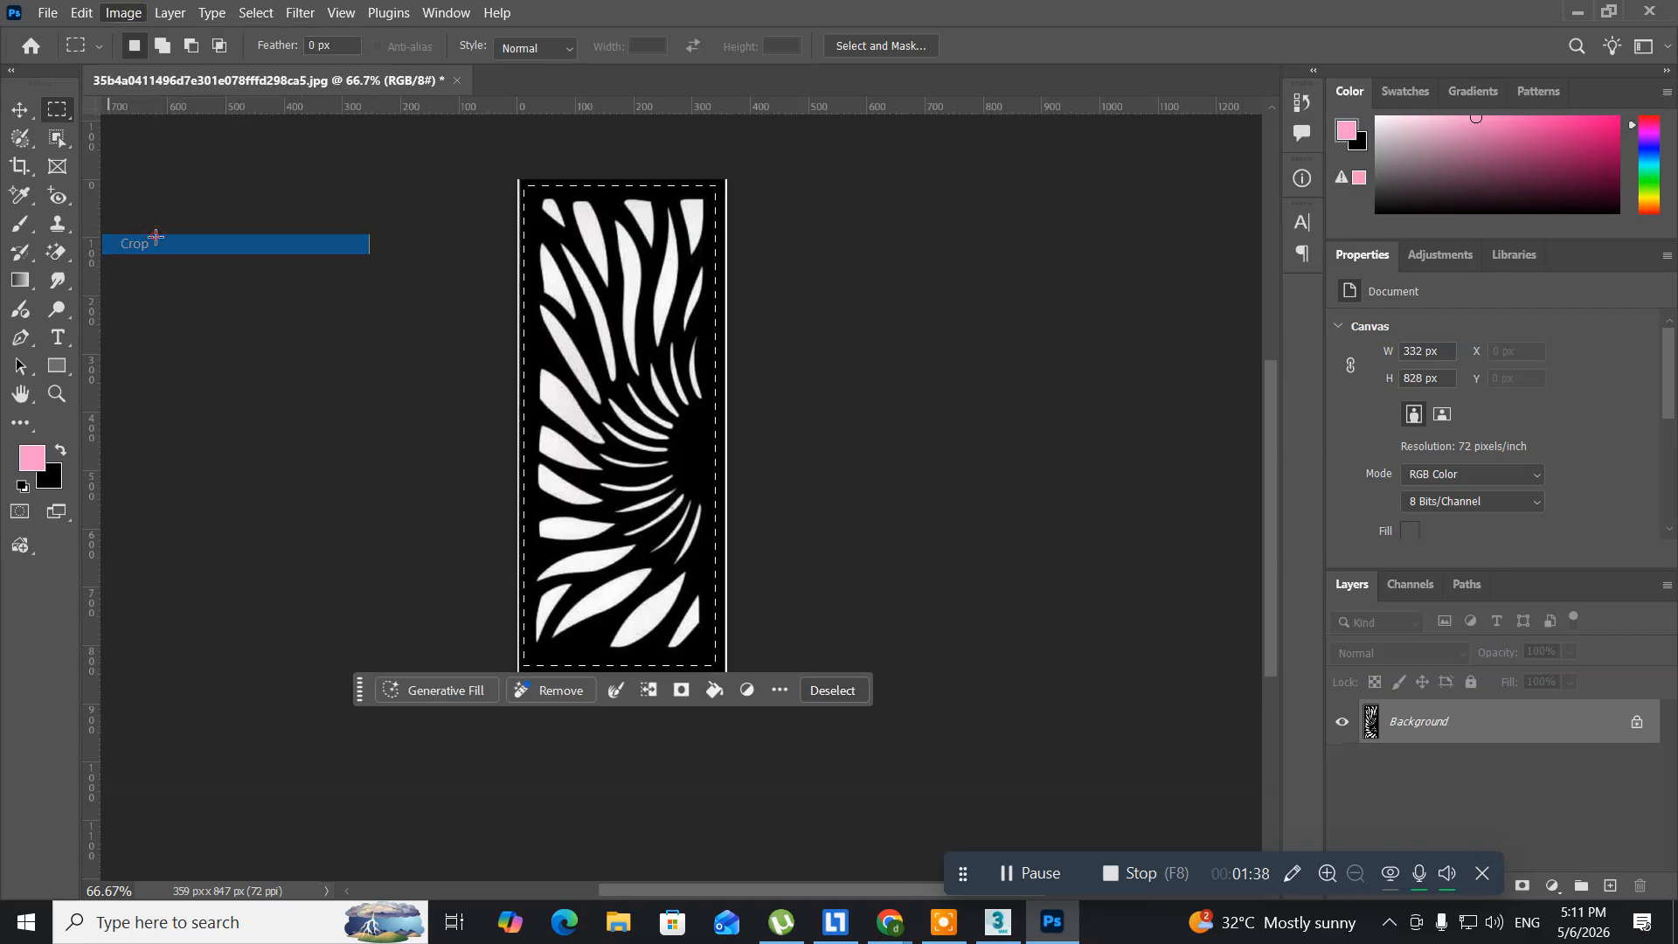
left_click(297, 323)
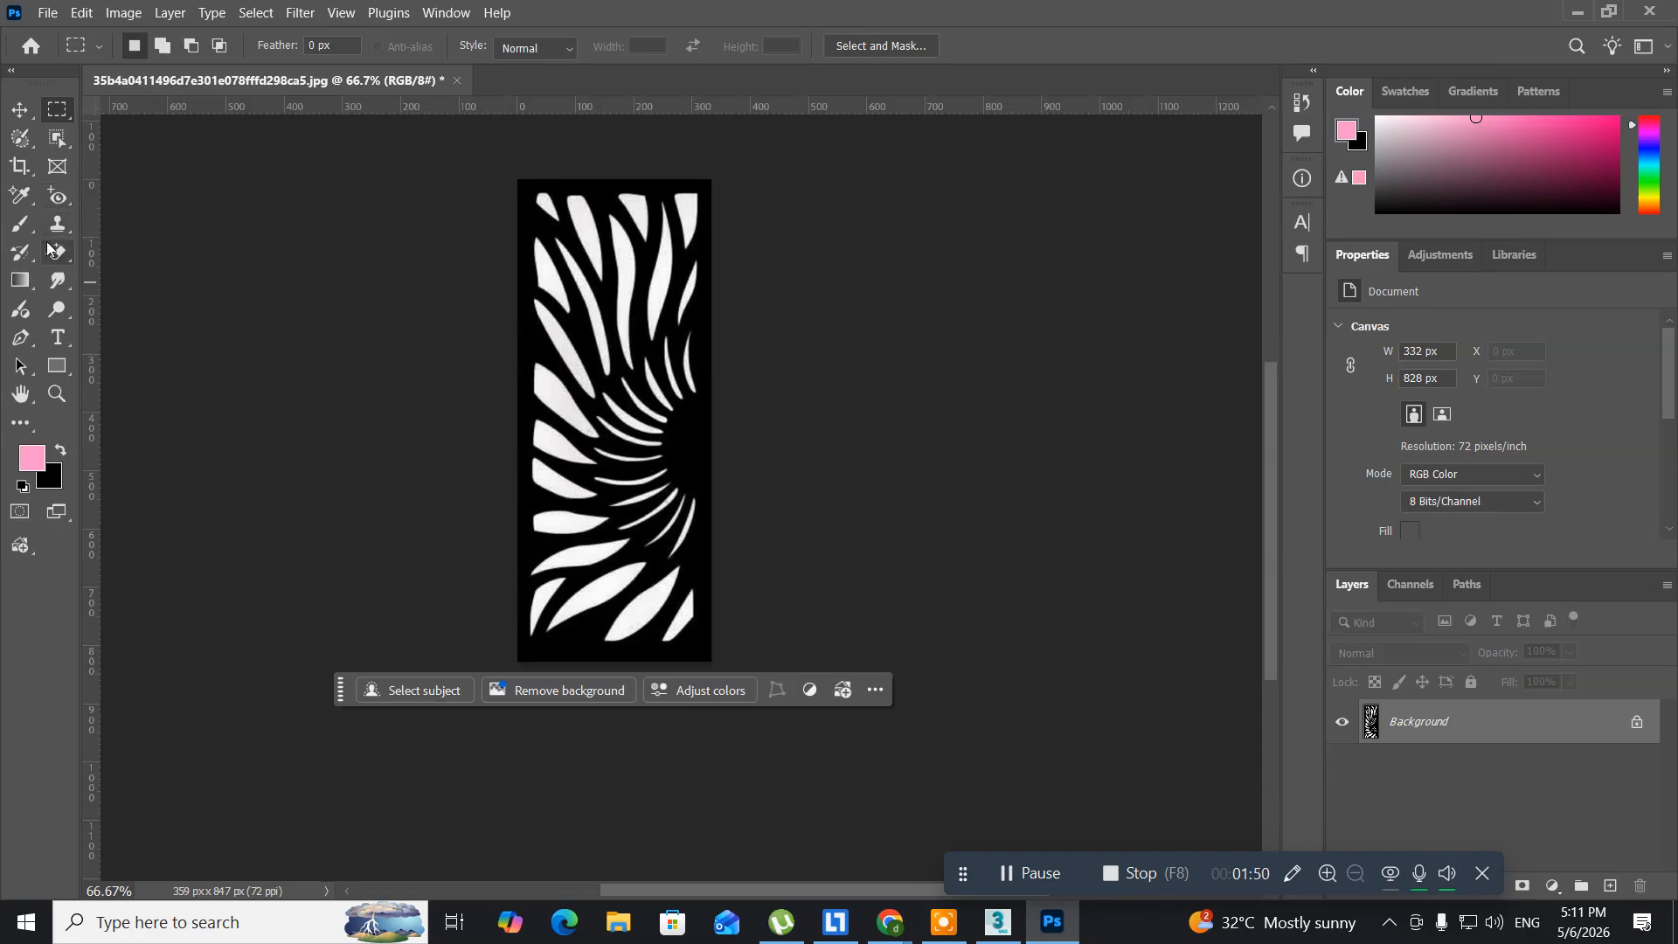
- Select the panel's connected black area with the Magic Wand tool at tolerance 32
left_click(56, 199)
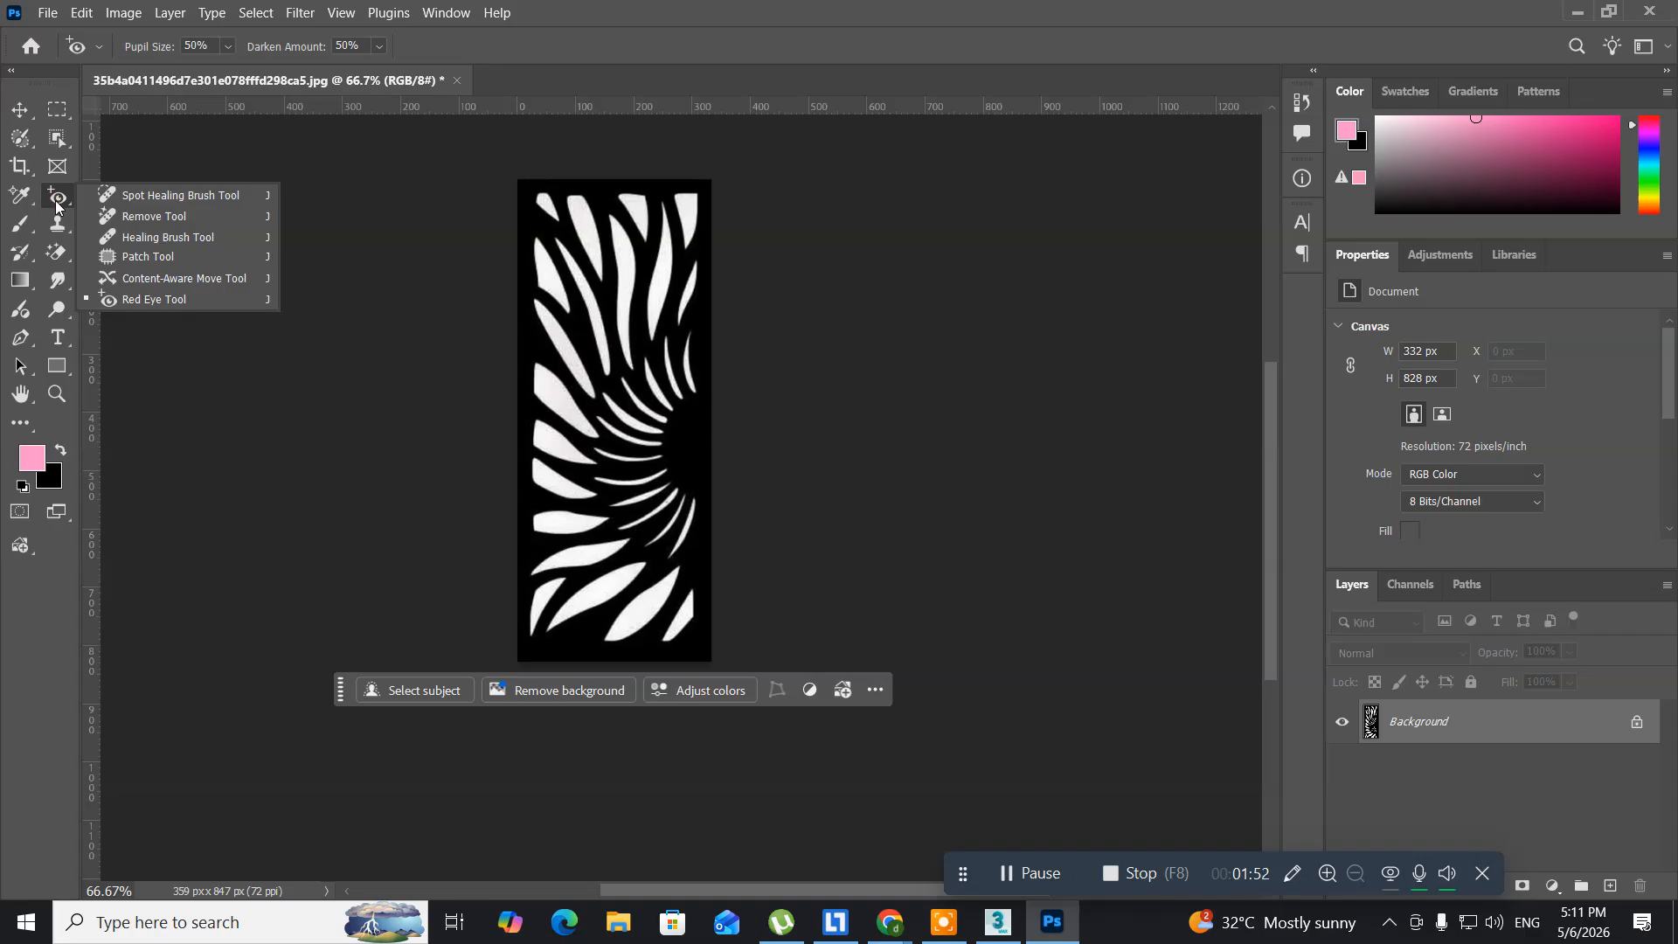
left_click(56, 138)
left_click(57, 139)
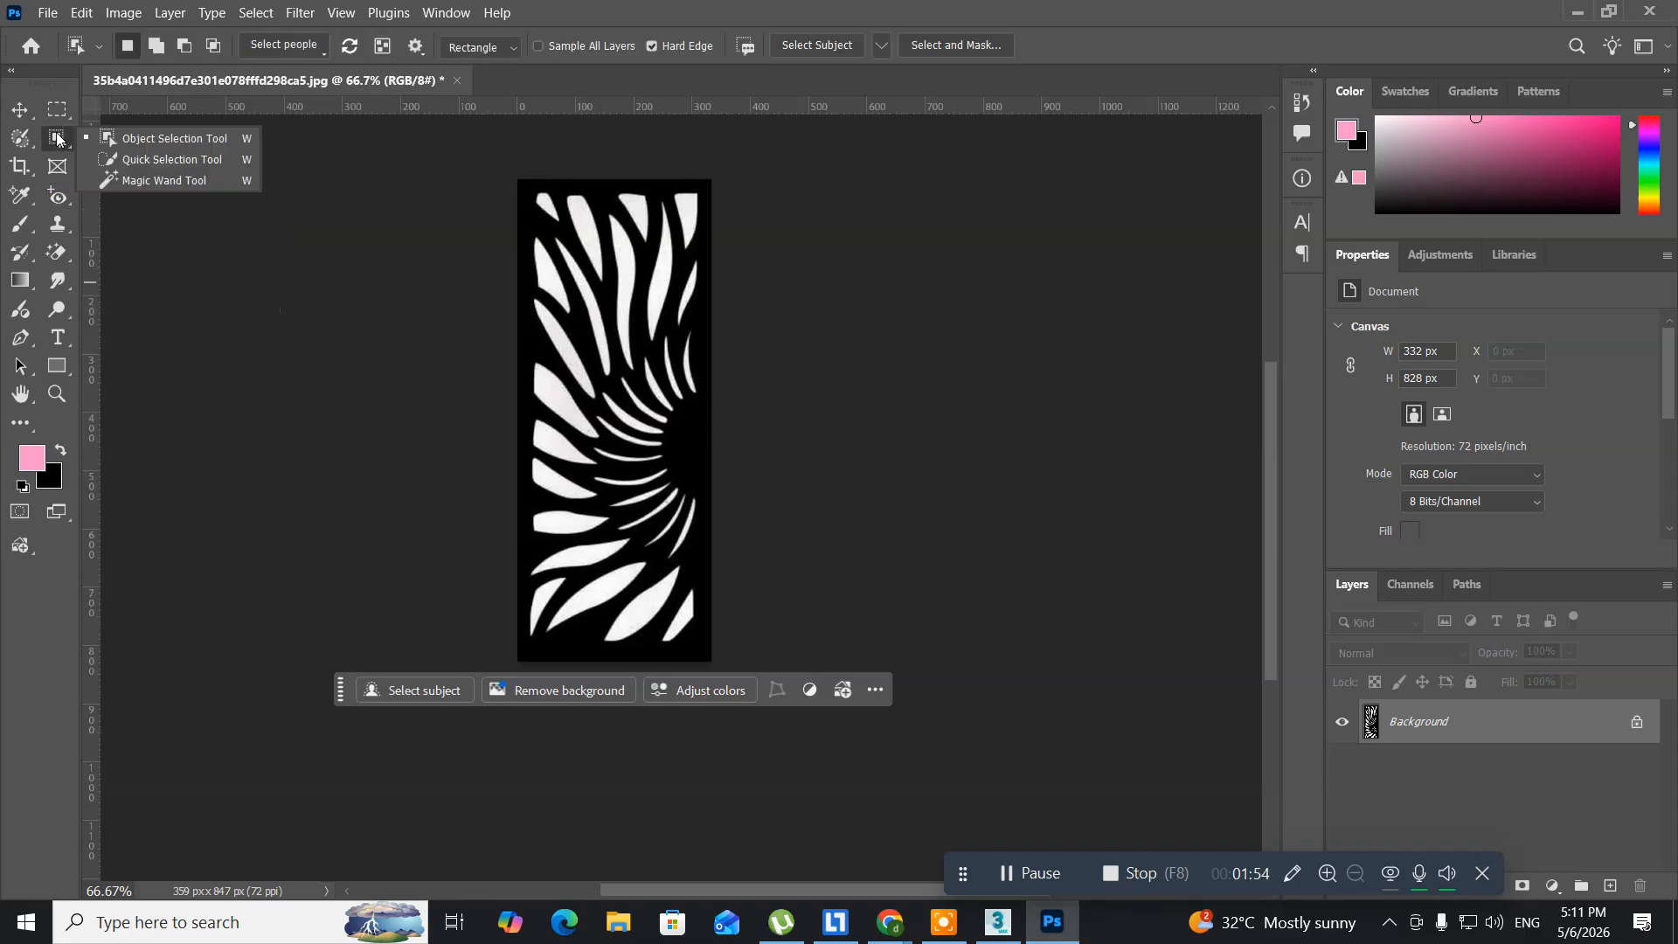
left_click(176, 197)
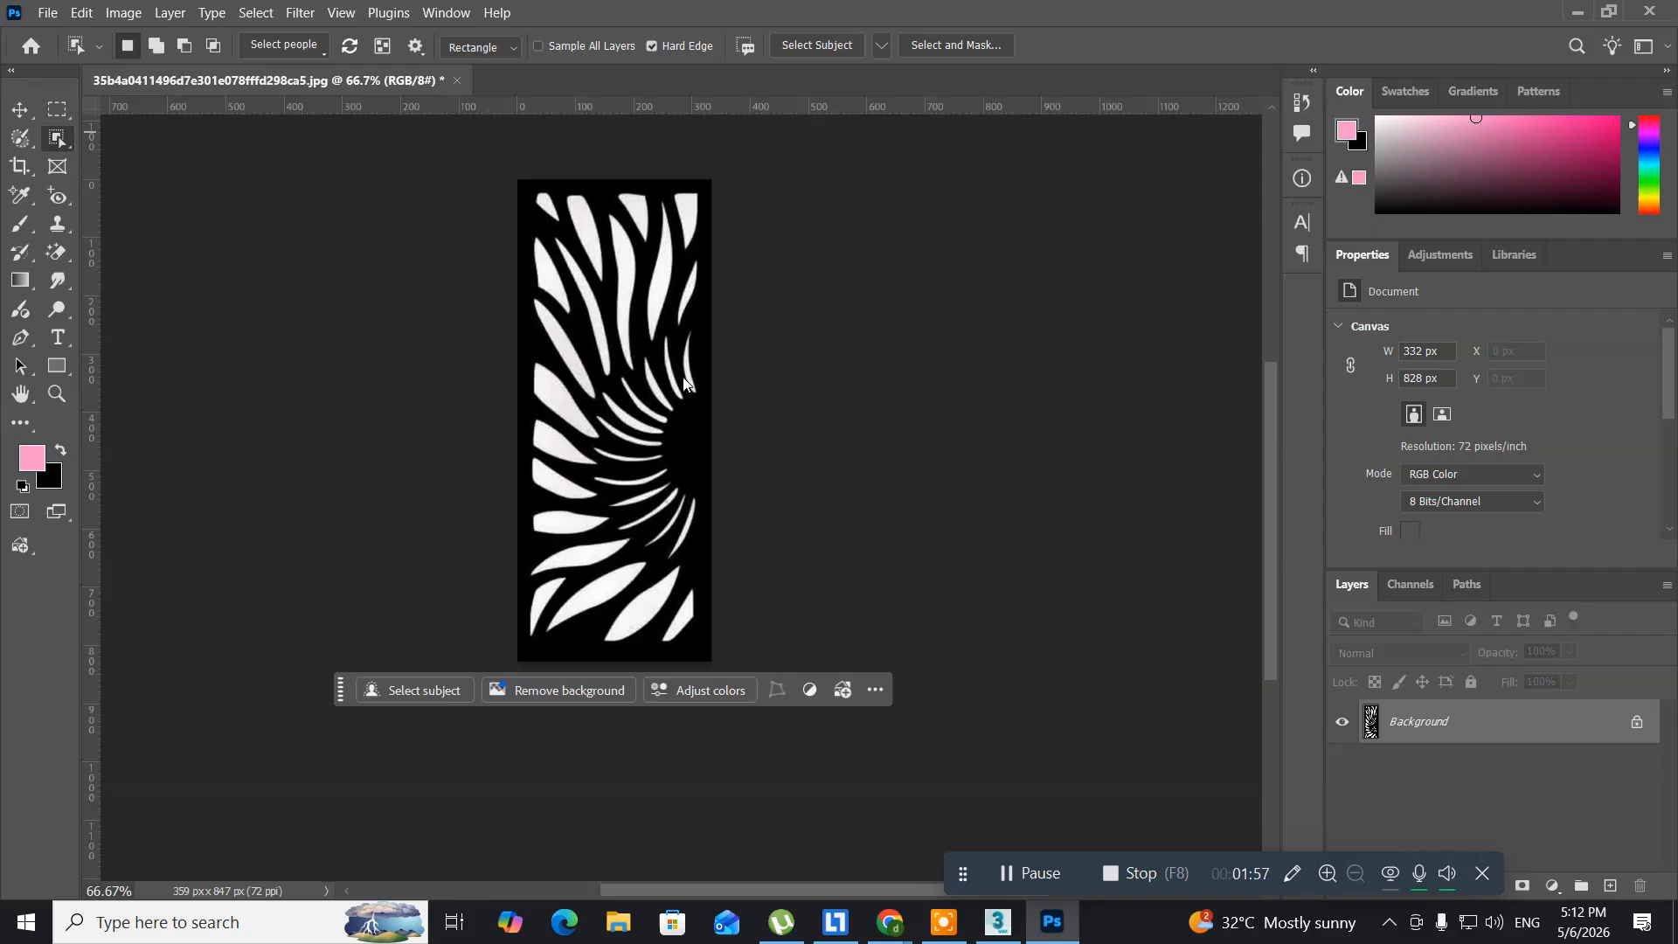
left_click(685, 447)
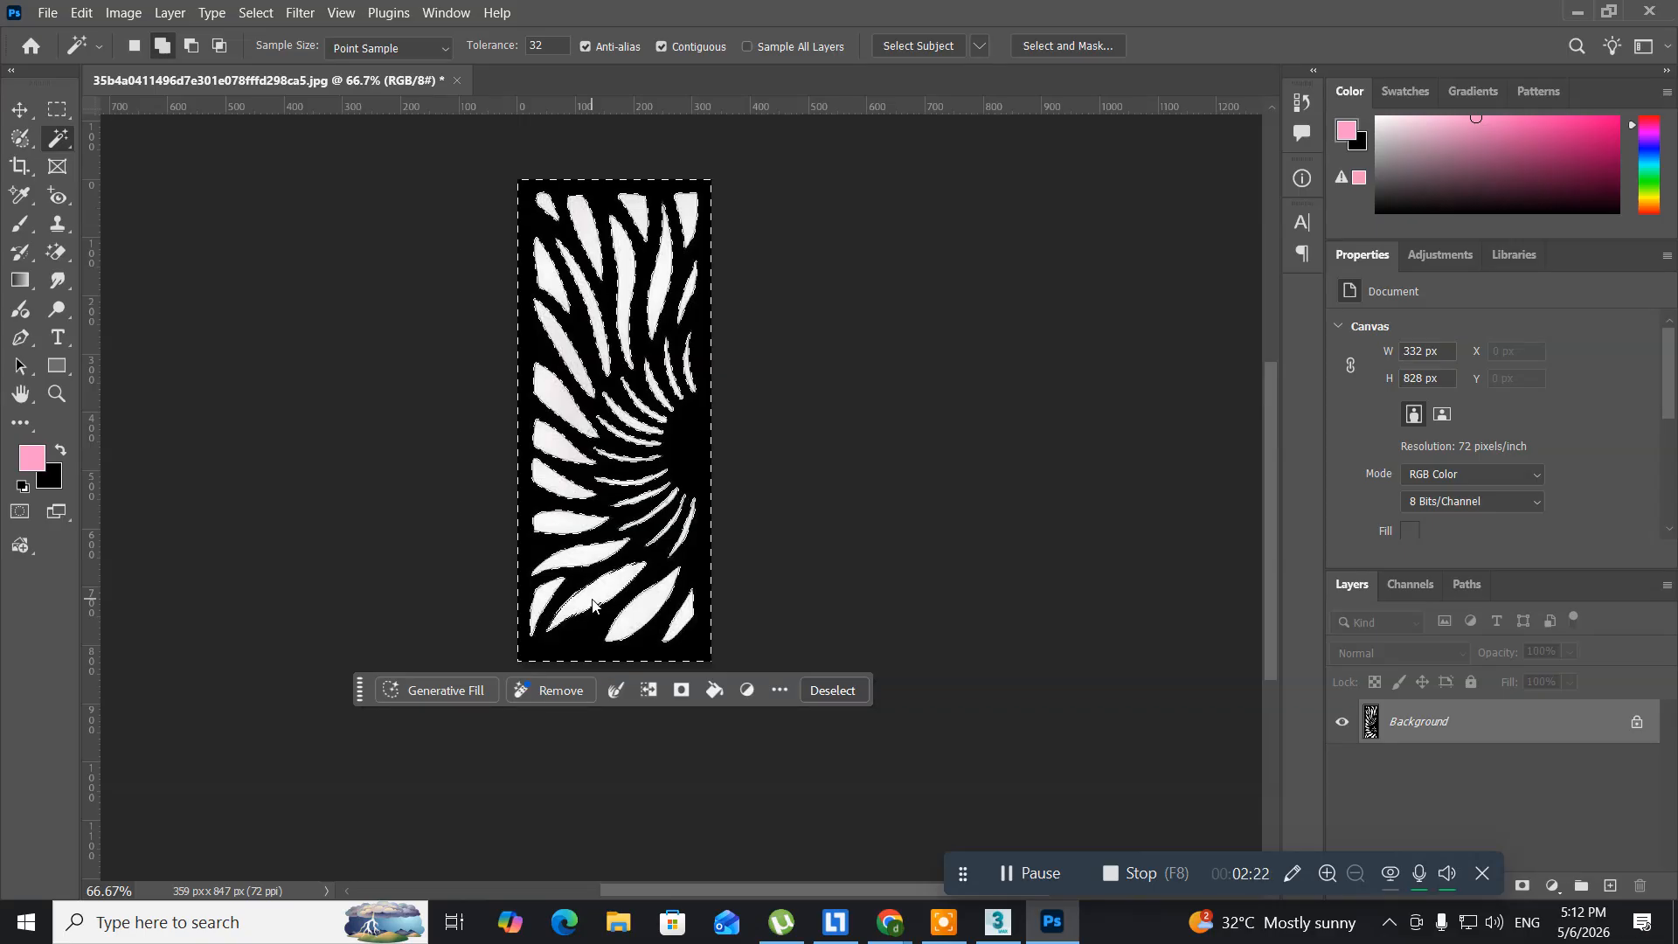
- Try adding a lower leaf opening to the selection and filling it with the pink foreground colour, and undo the fill
left_click(646, 607)
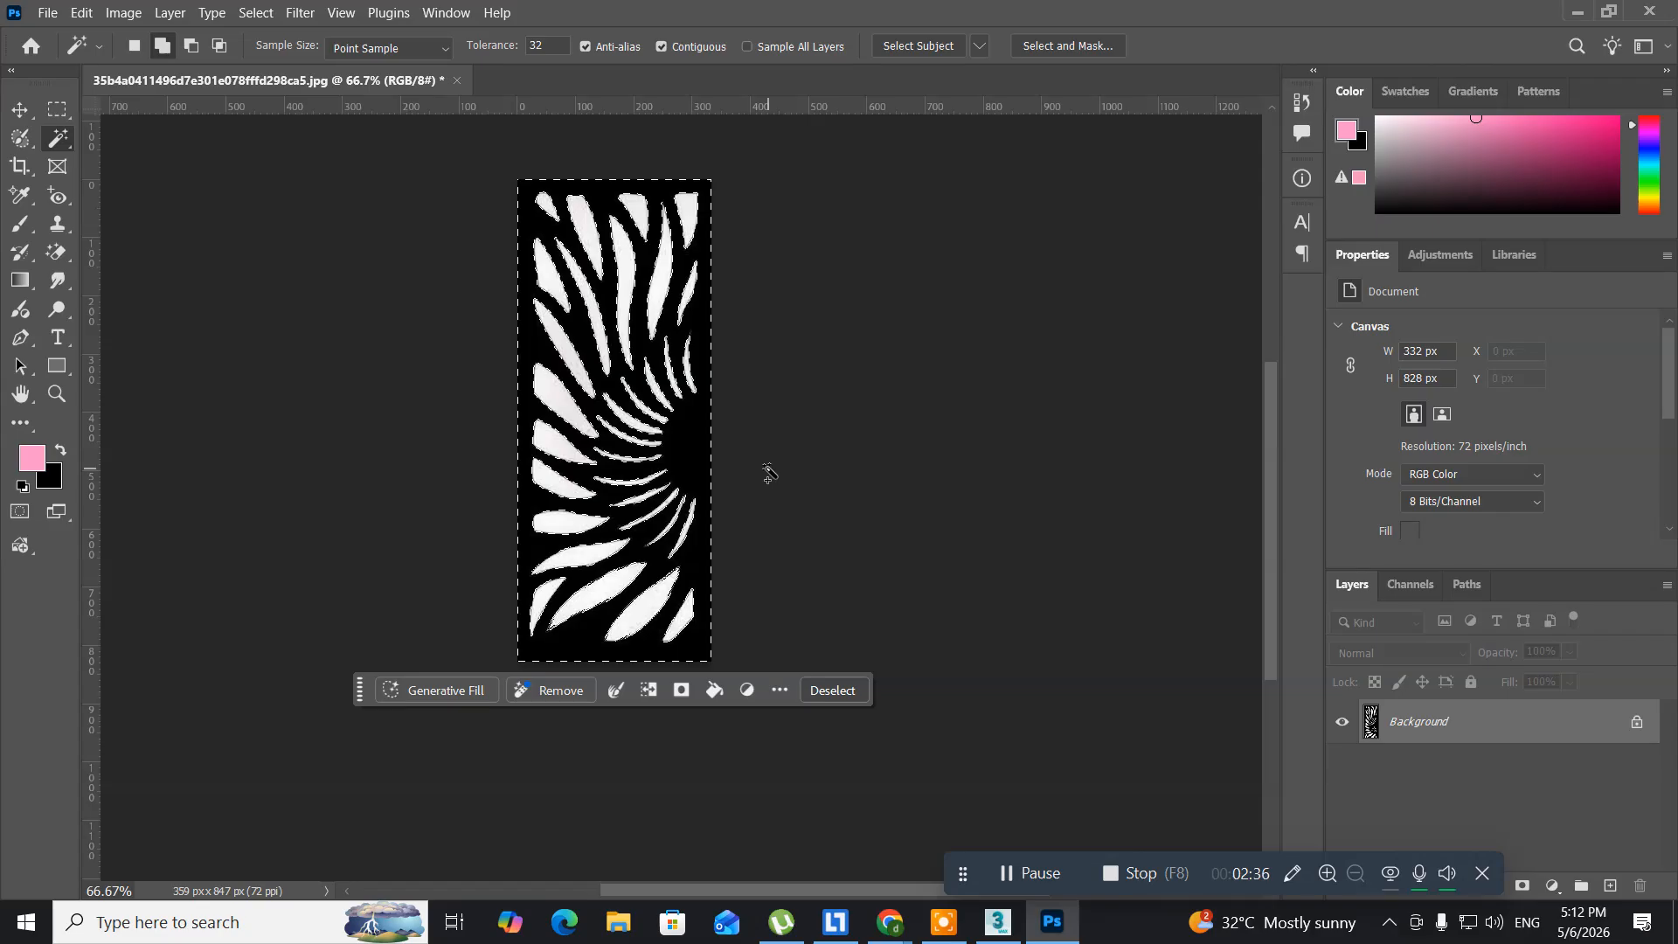
key("alt+BackSpace")
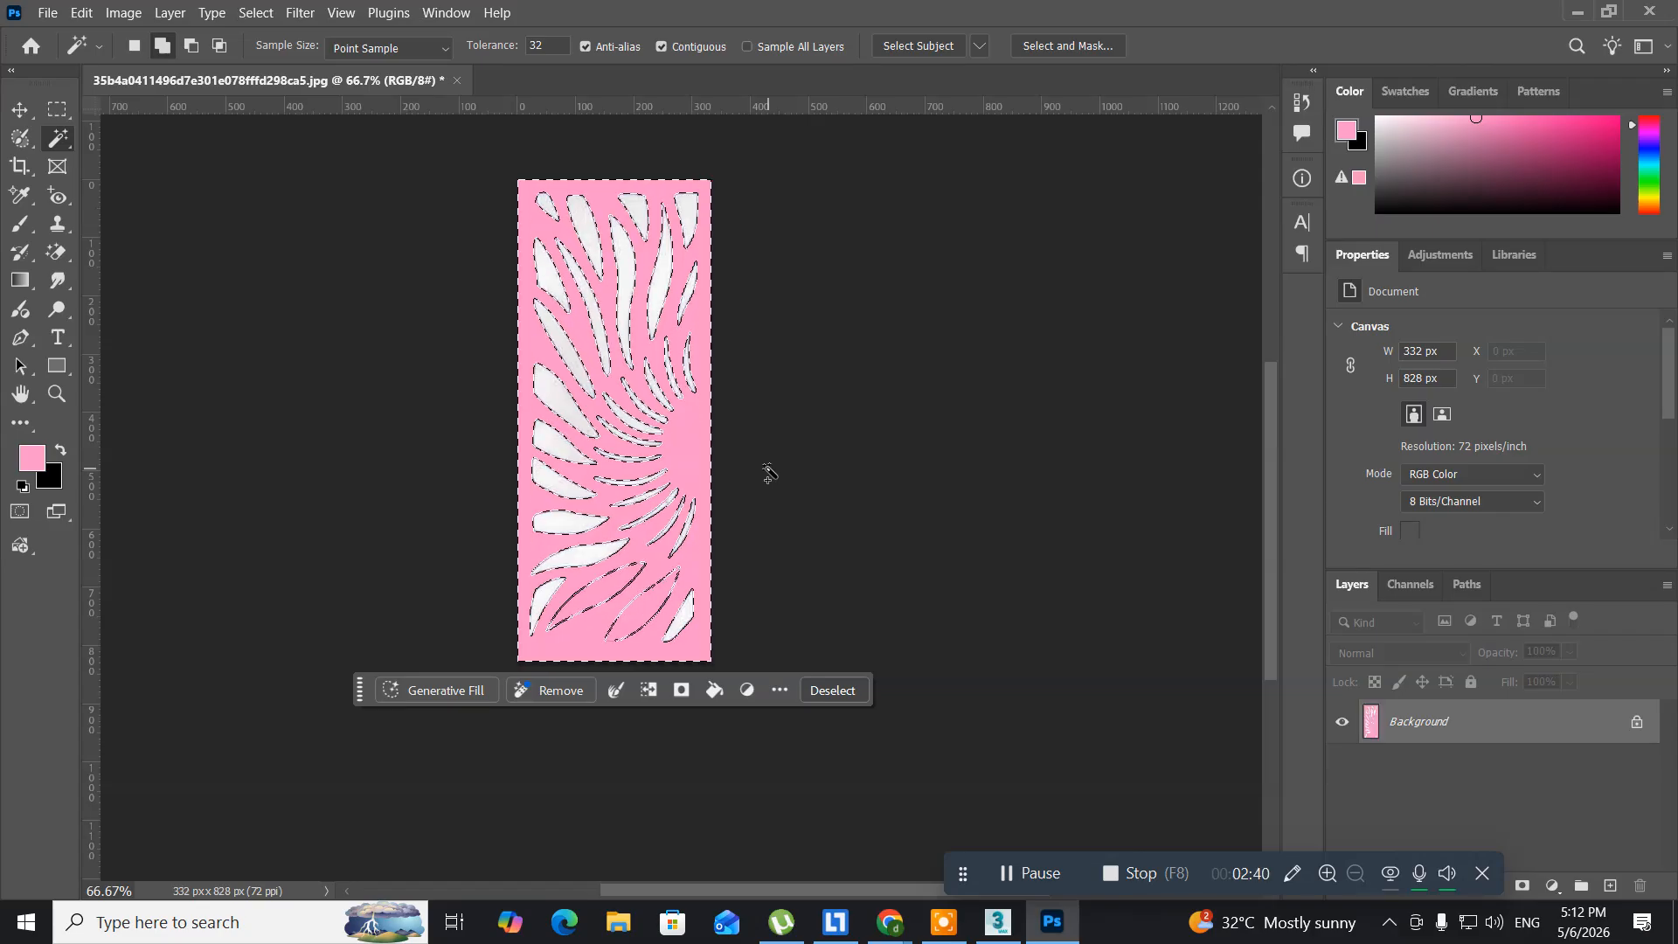
key("ctrl+z")
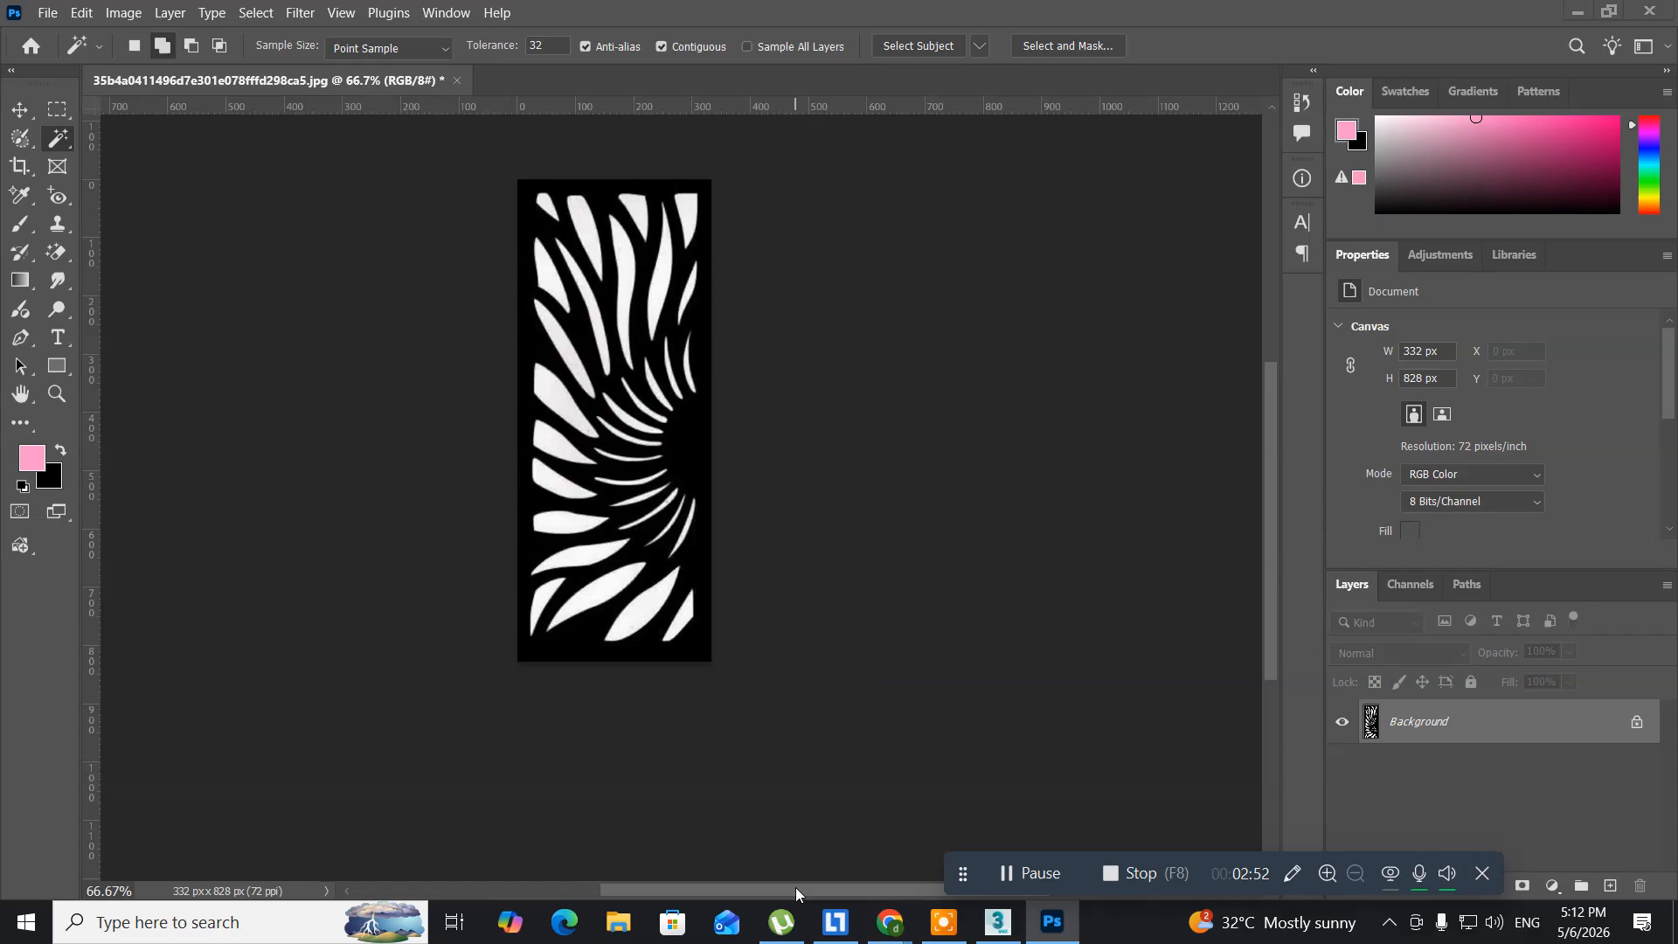
- Switch to the Google Meet call in Chrome, choose to stay in the call, and return to Photoshop
key("alt+Tab")
key("alt+Tab")
key("alt+Tab")
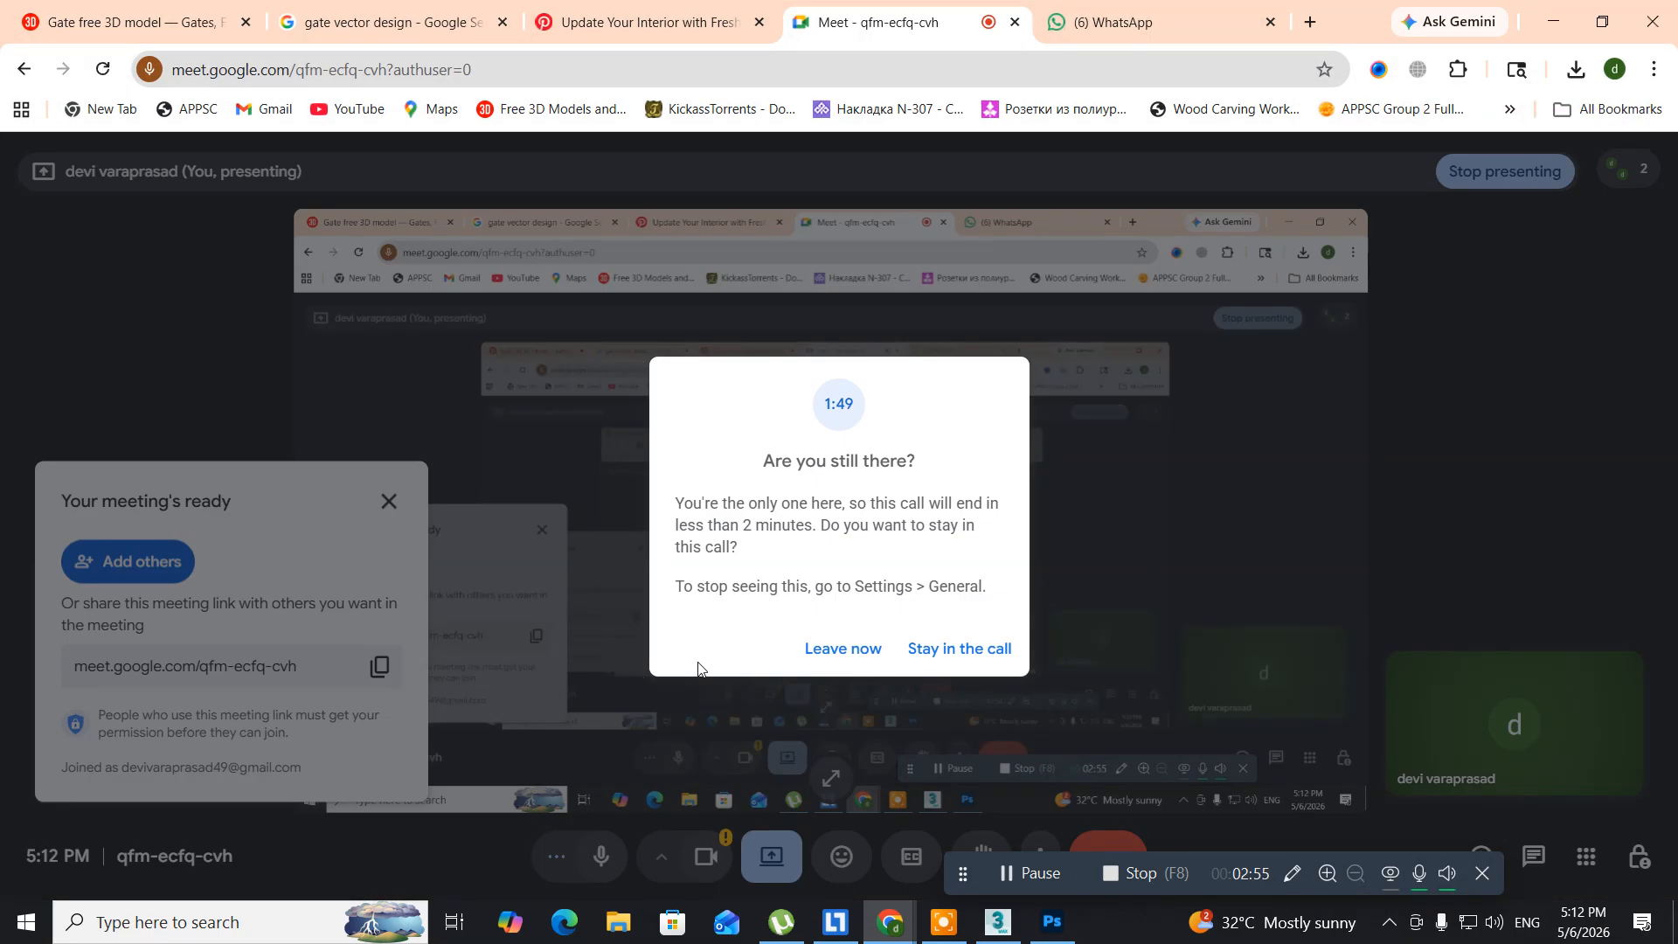
left_click(991, 648)
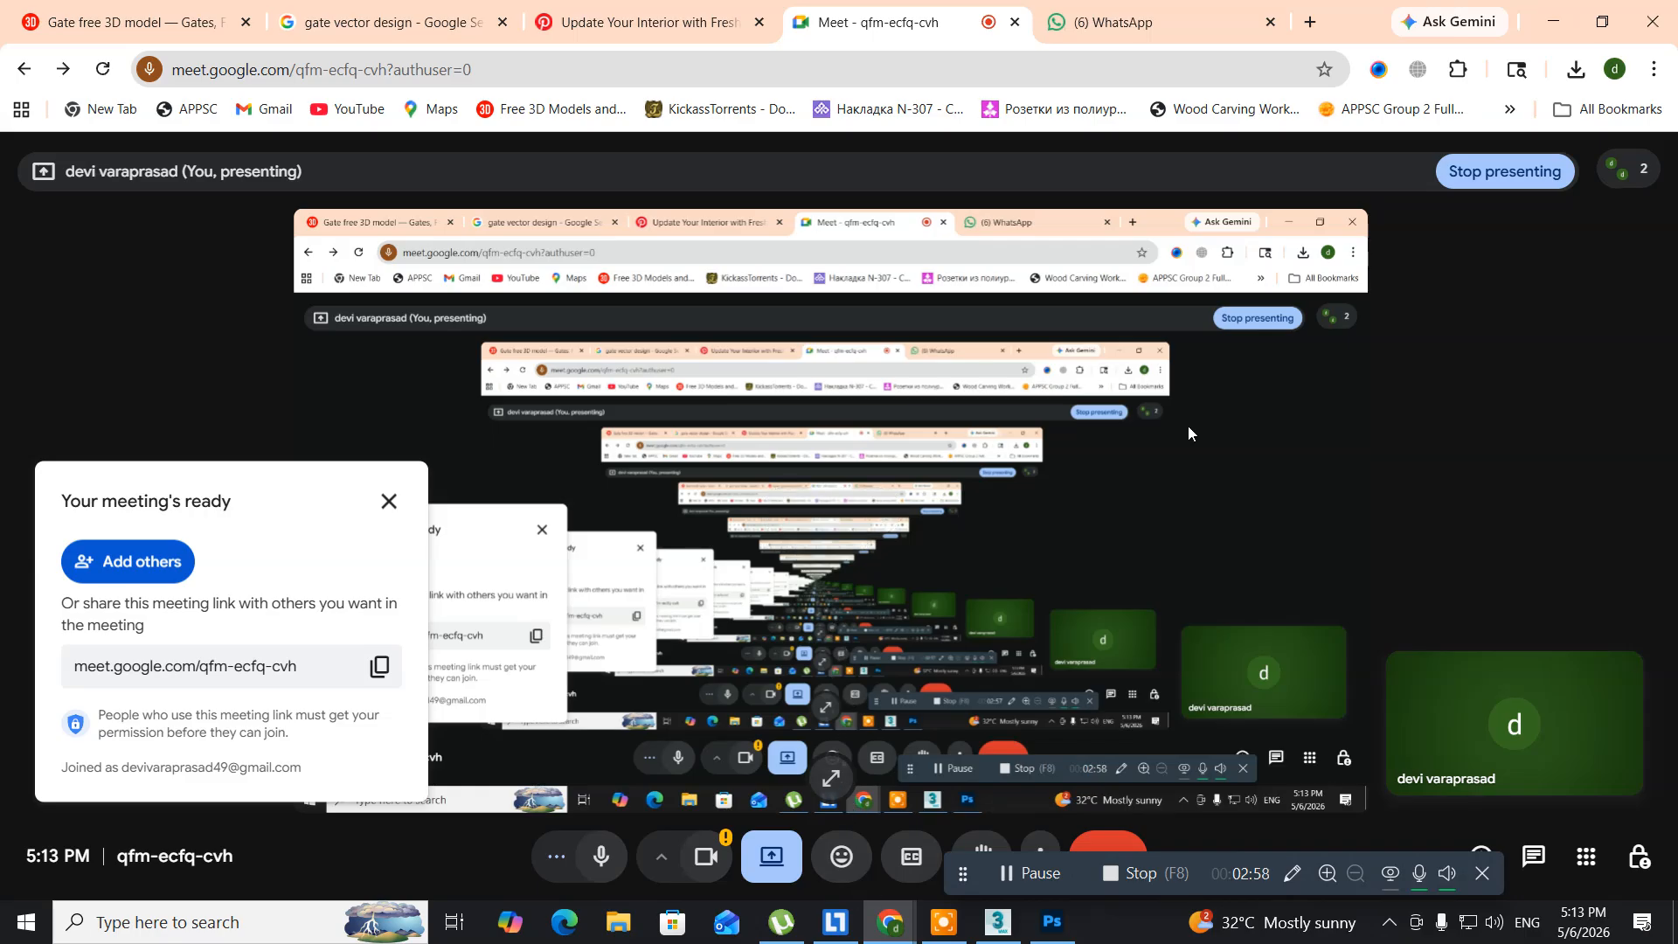
left_click(1554, 19)
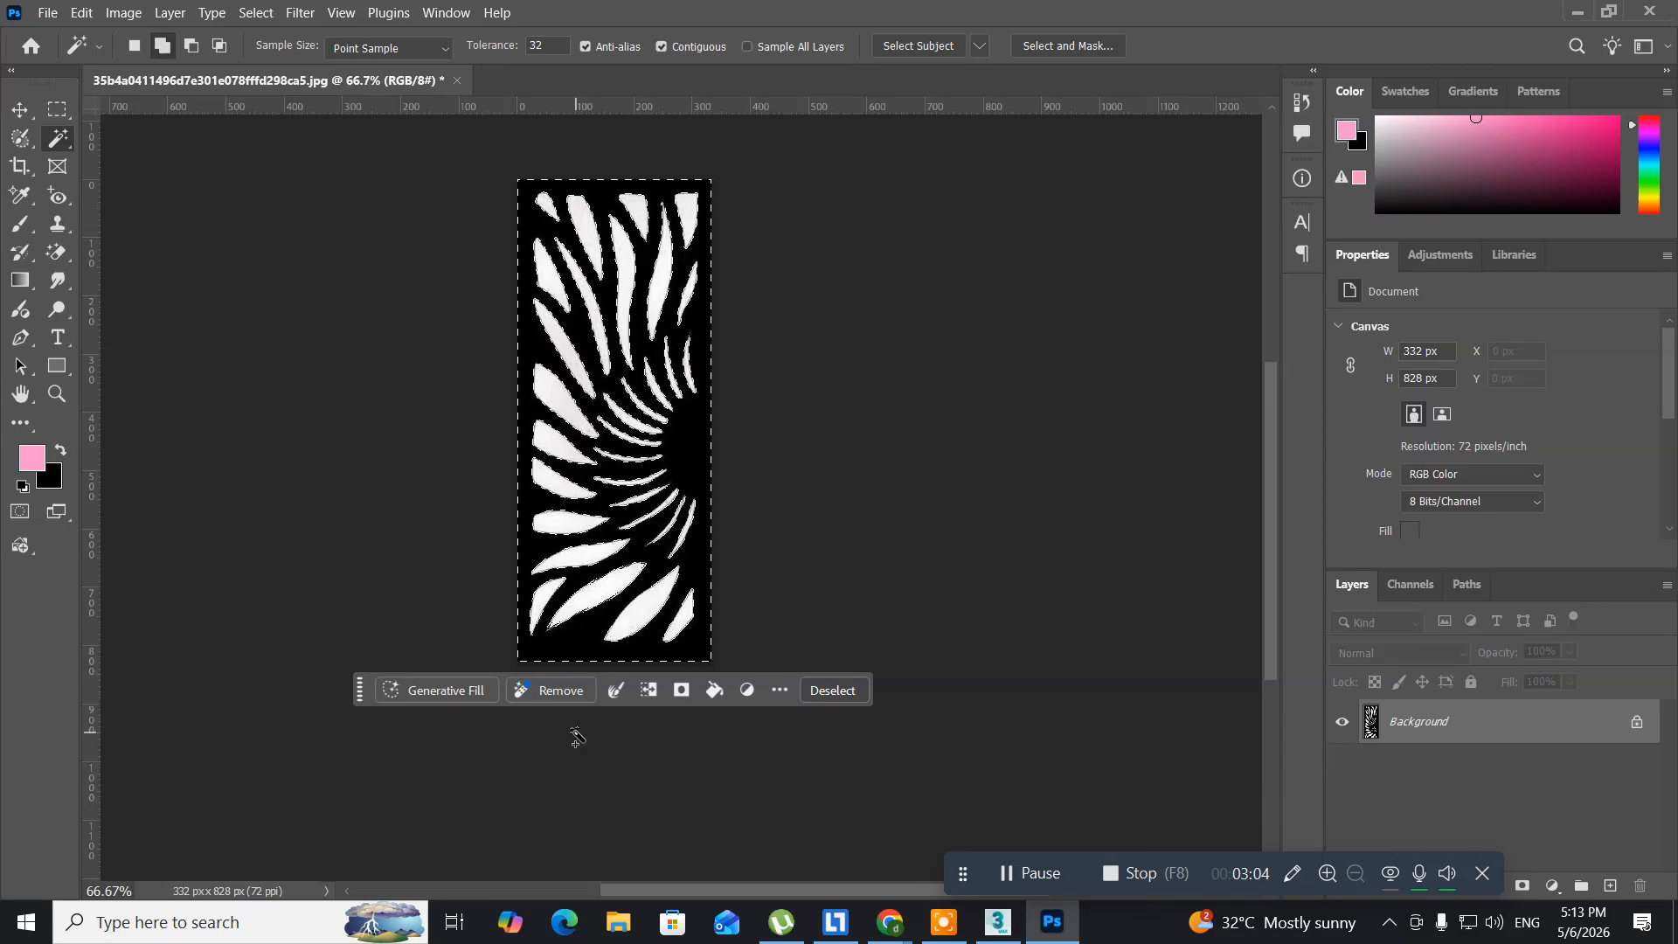
- Test-fill the selected area with the pink foreground colour twice, undoing the fills and the extra leaf openings in the selection
key("alt+BackSpace")
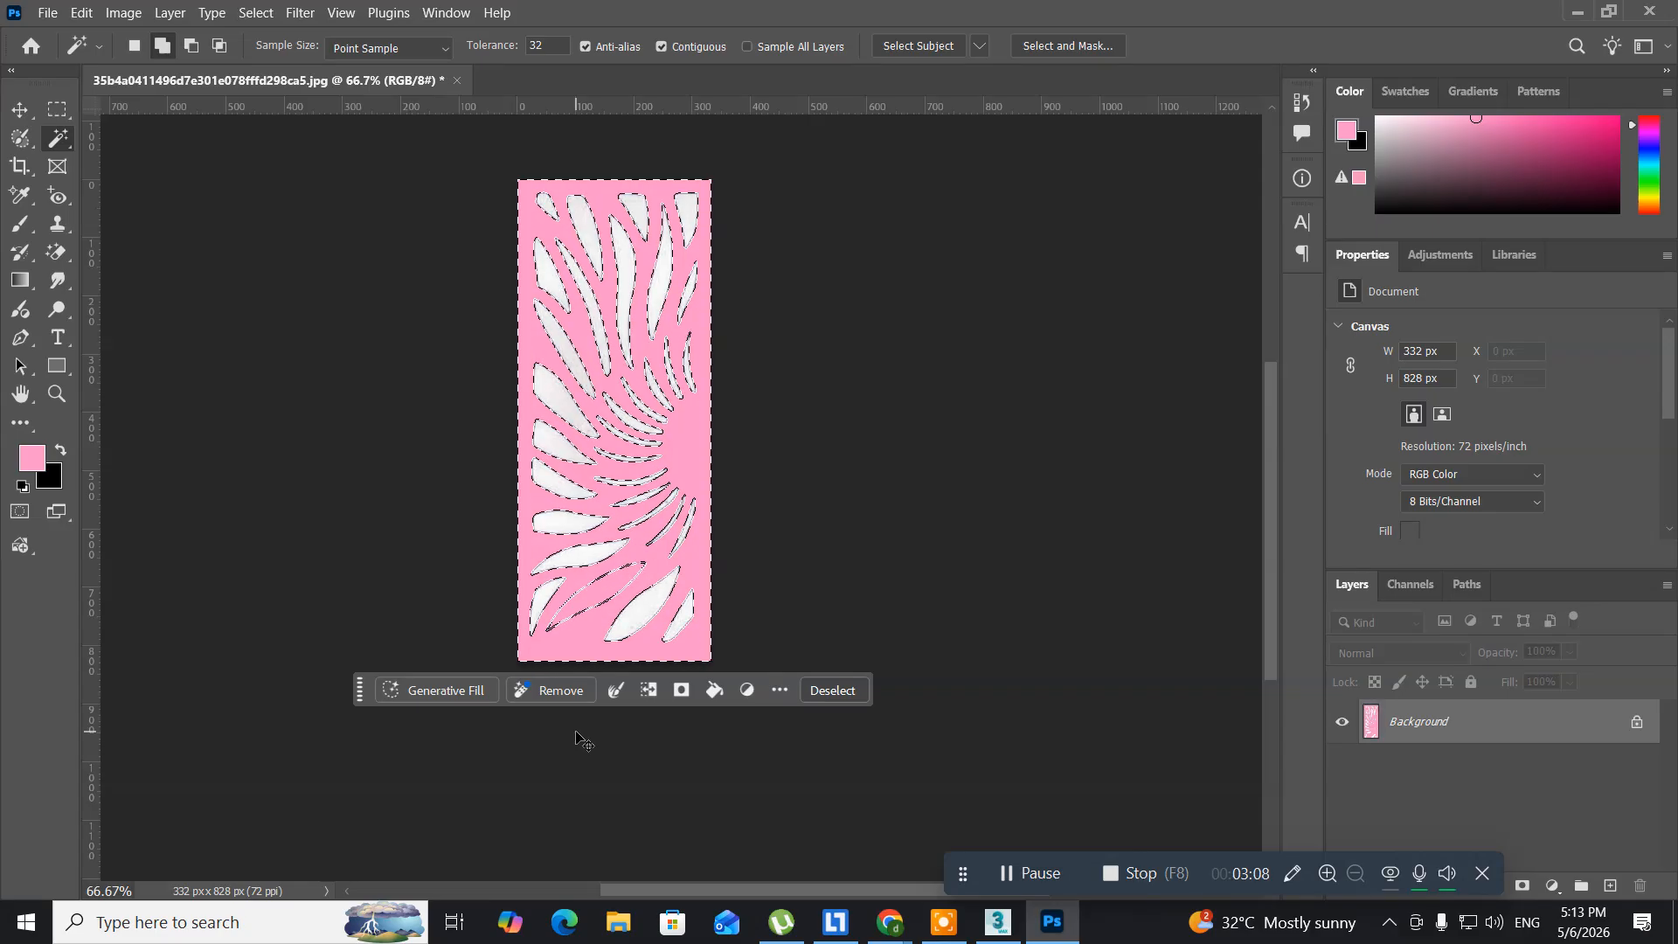
key("ctrl+z")
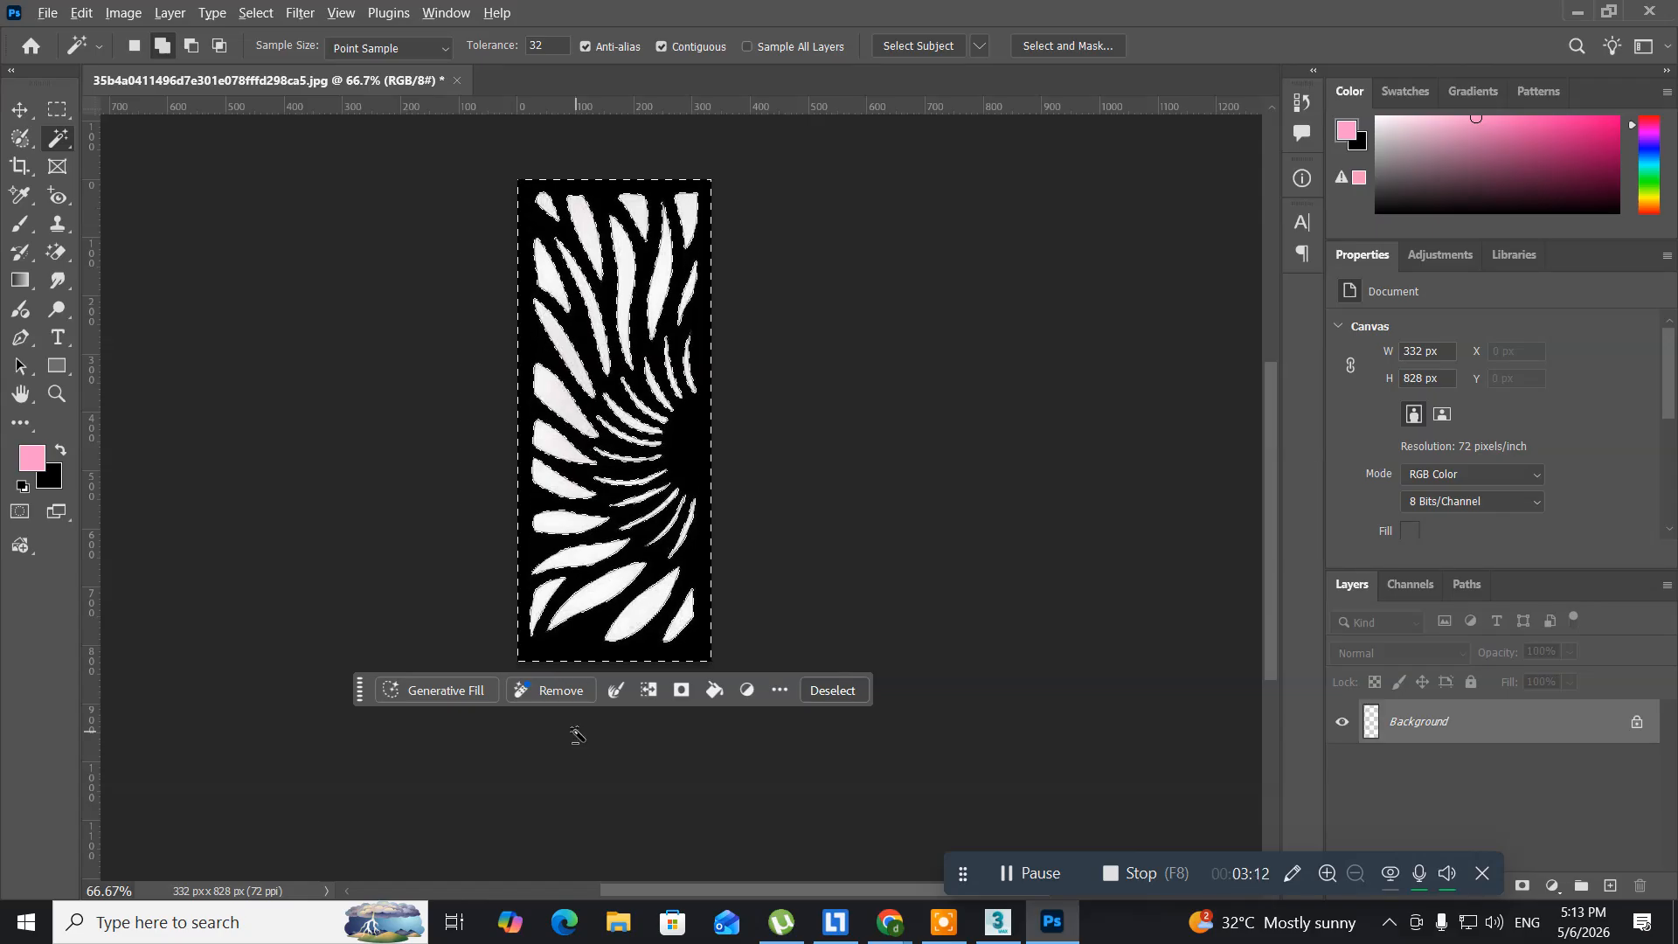
key("alt+BackSpace")
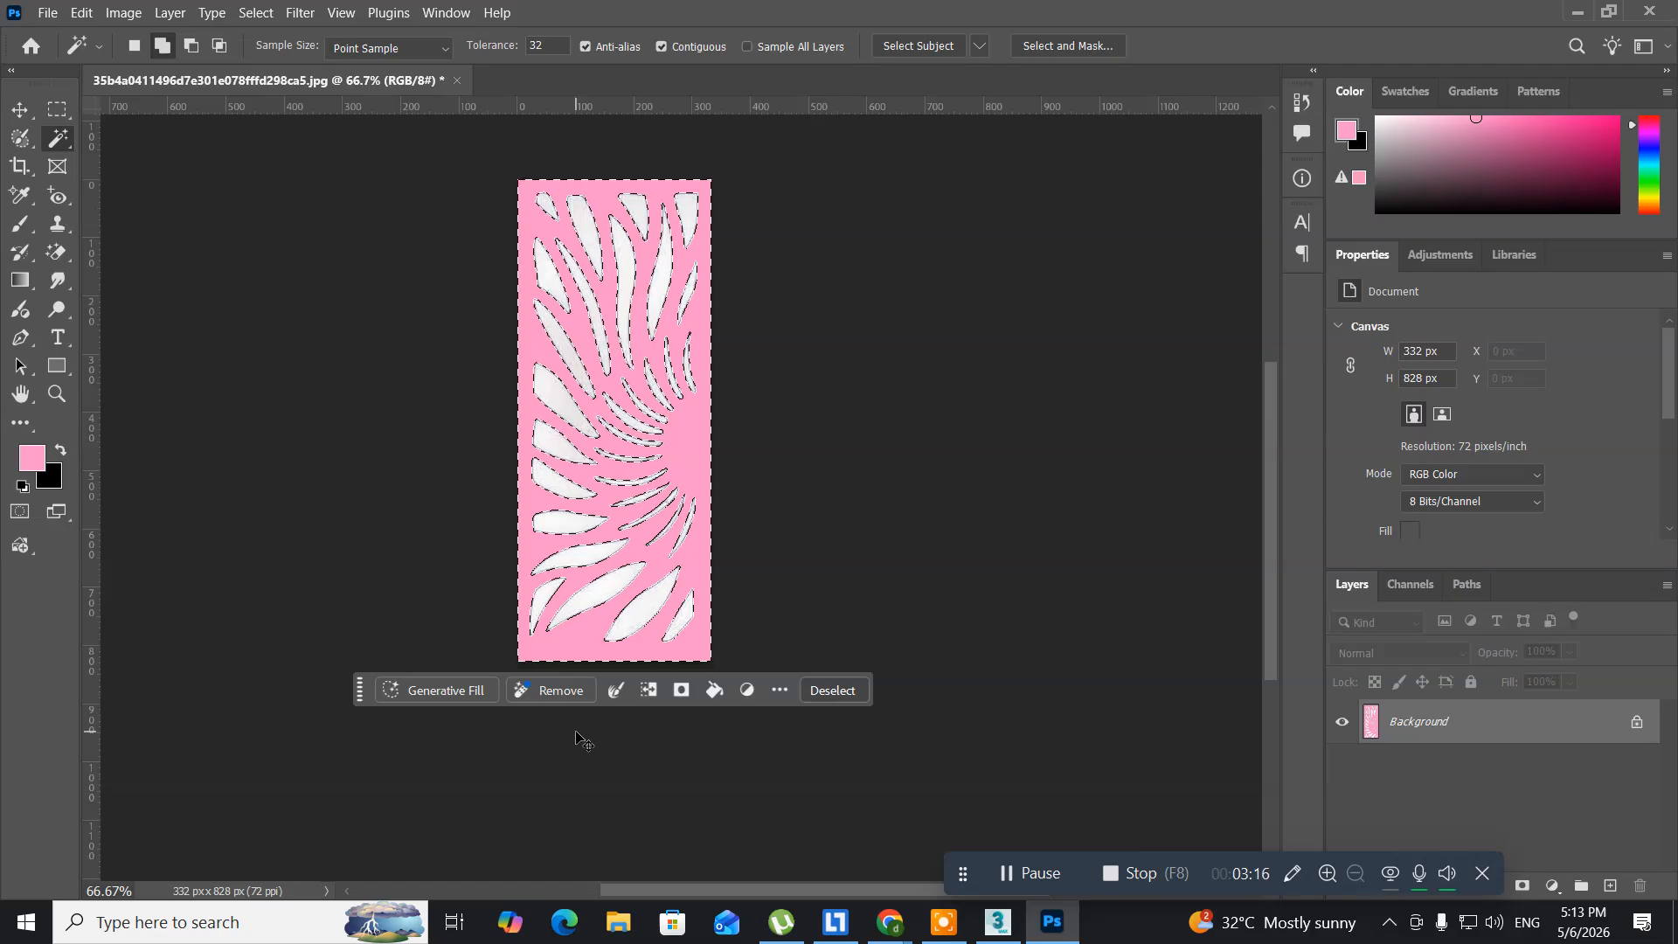
key("ctrl+z")
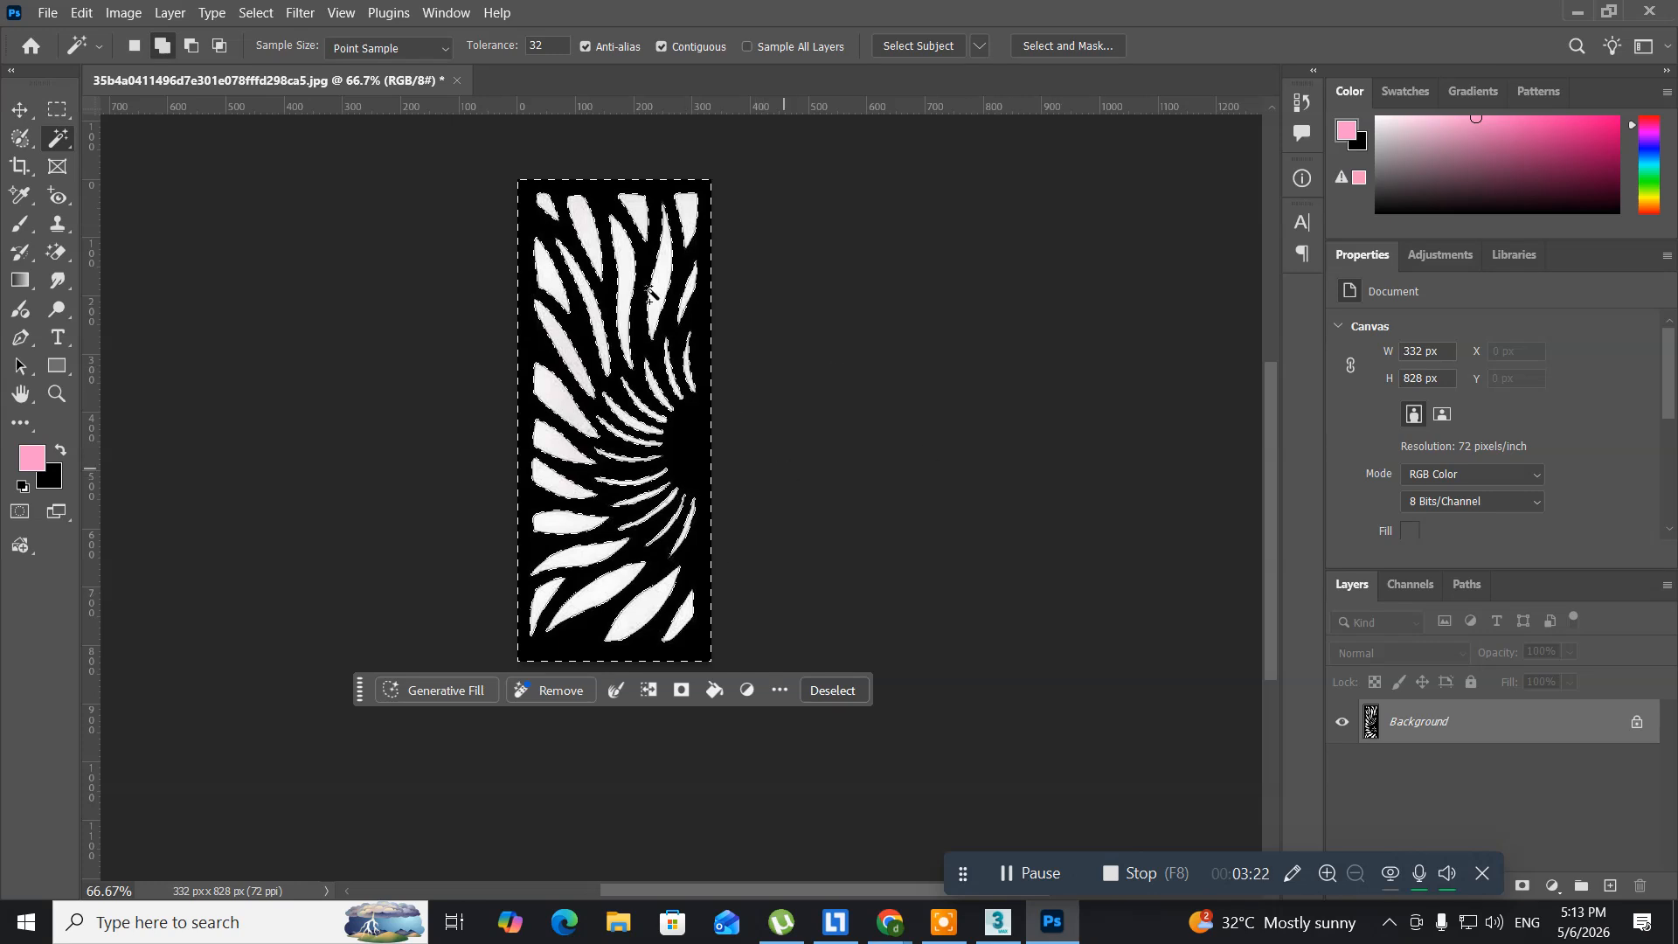
- Display the document's paths and keep the black pattern selected
left_click(446, 13)
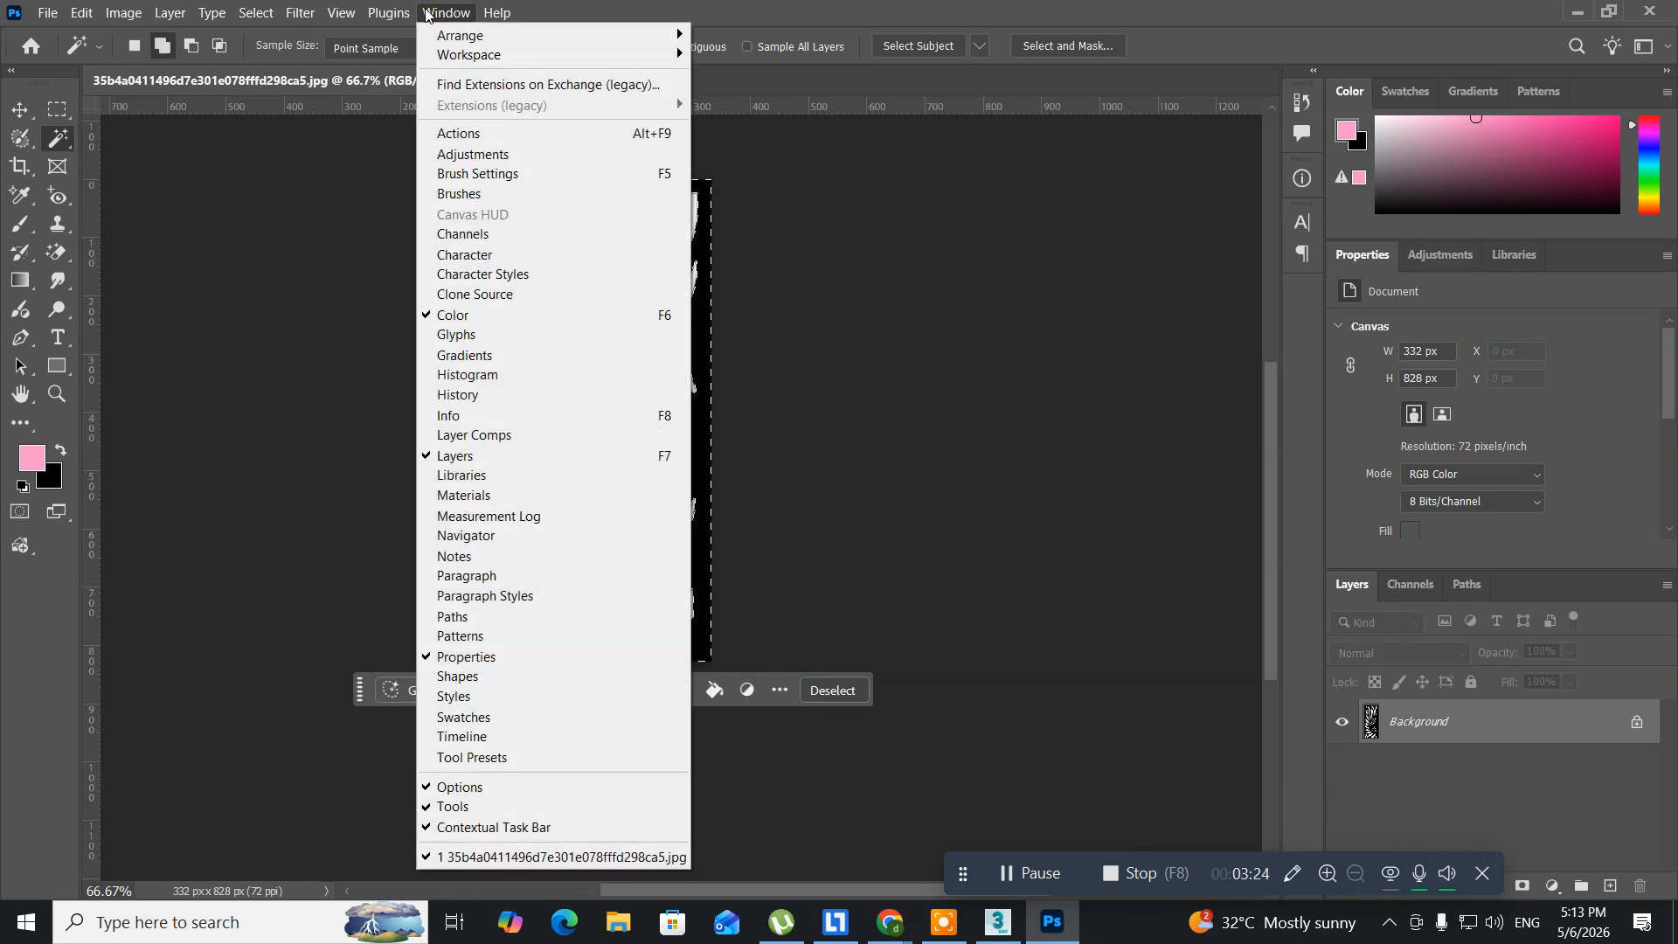
left_click(493, 621)
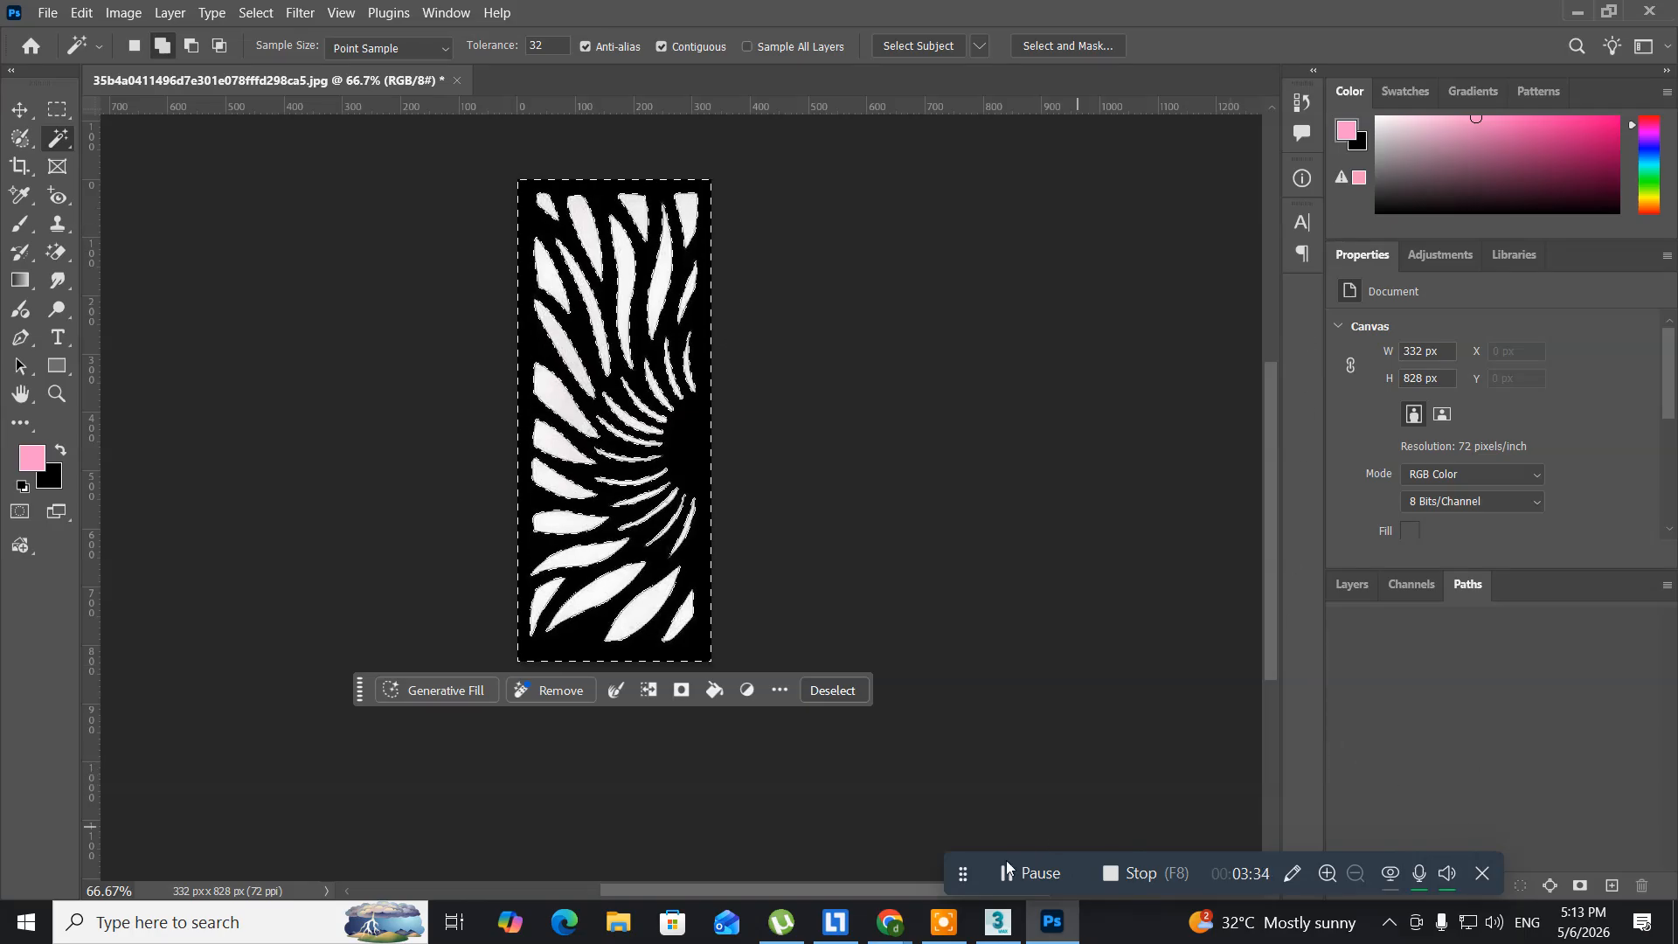
left_click_drag(949, 872, 607, 832)
key("ctrl+d")
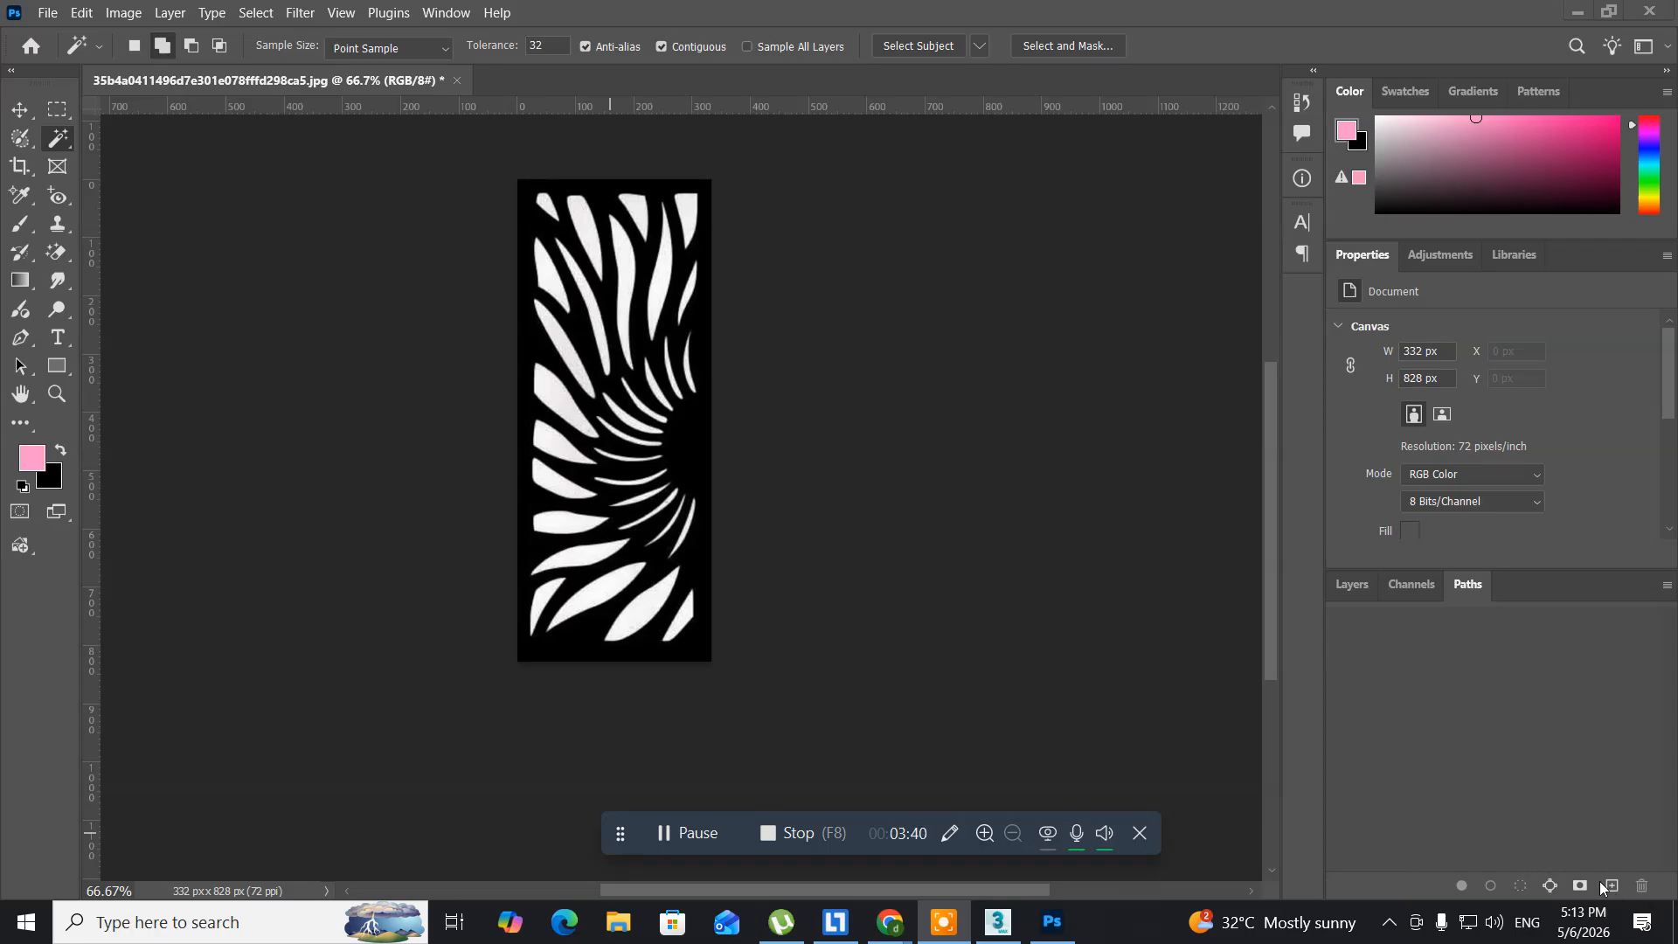
key("ctrl+shift+d")
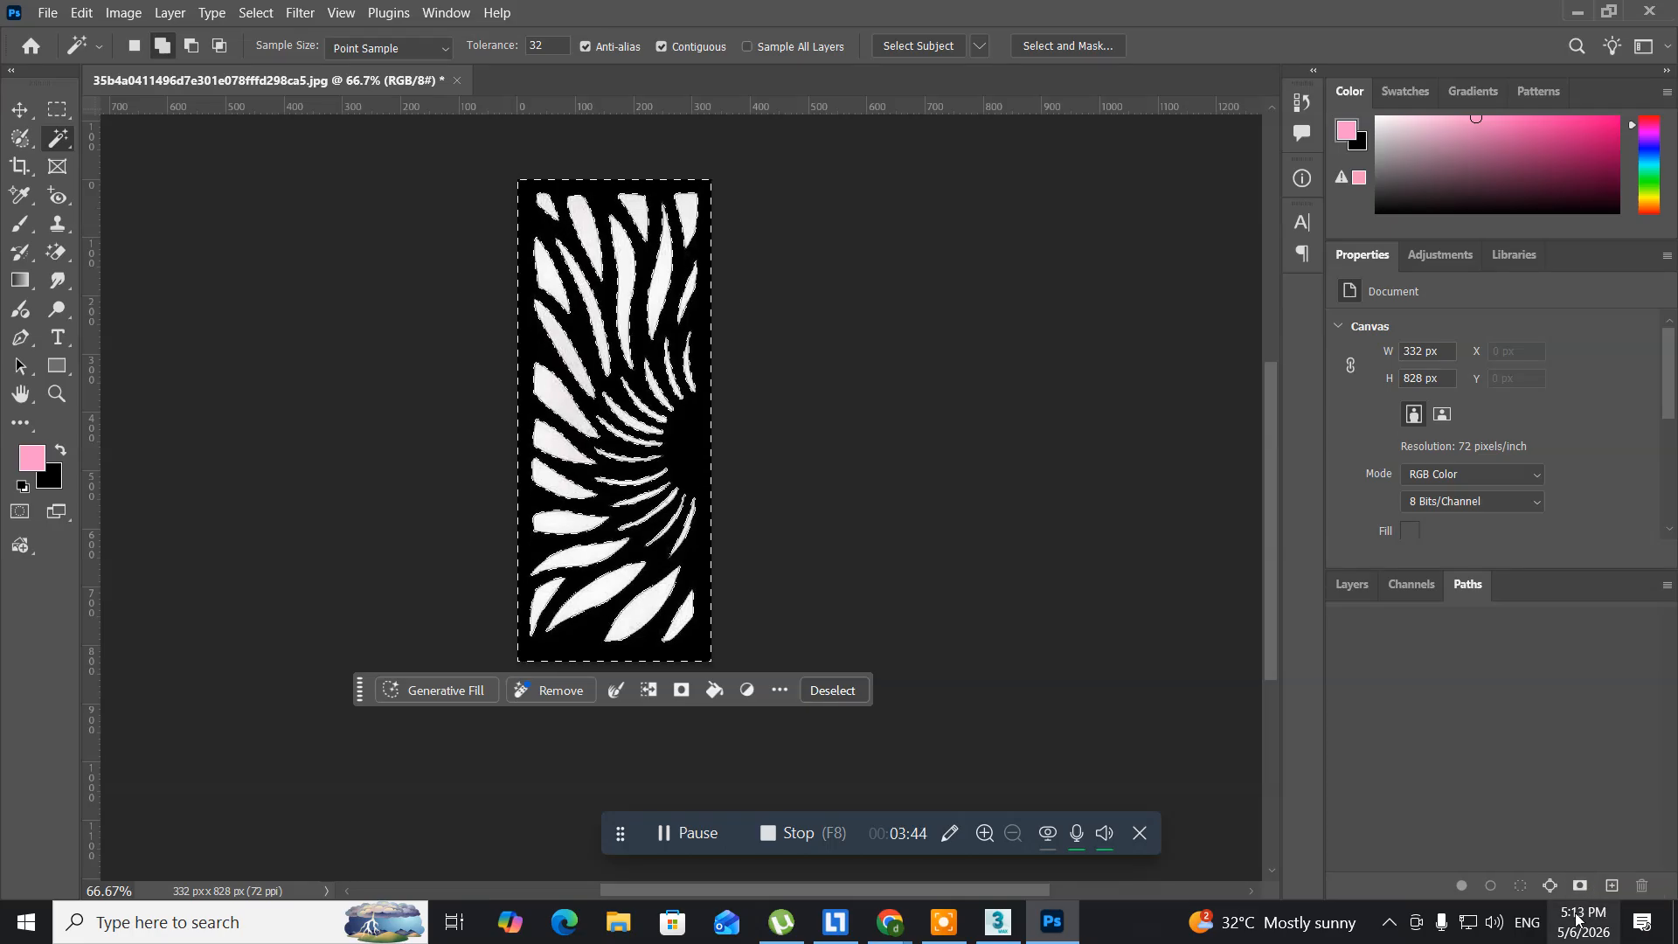
- Try adding a layer mask from the black pattern selection and undo it
left_click(1578, 886)
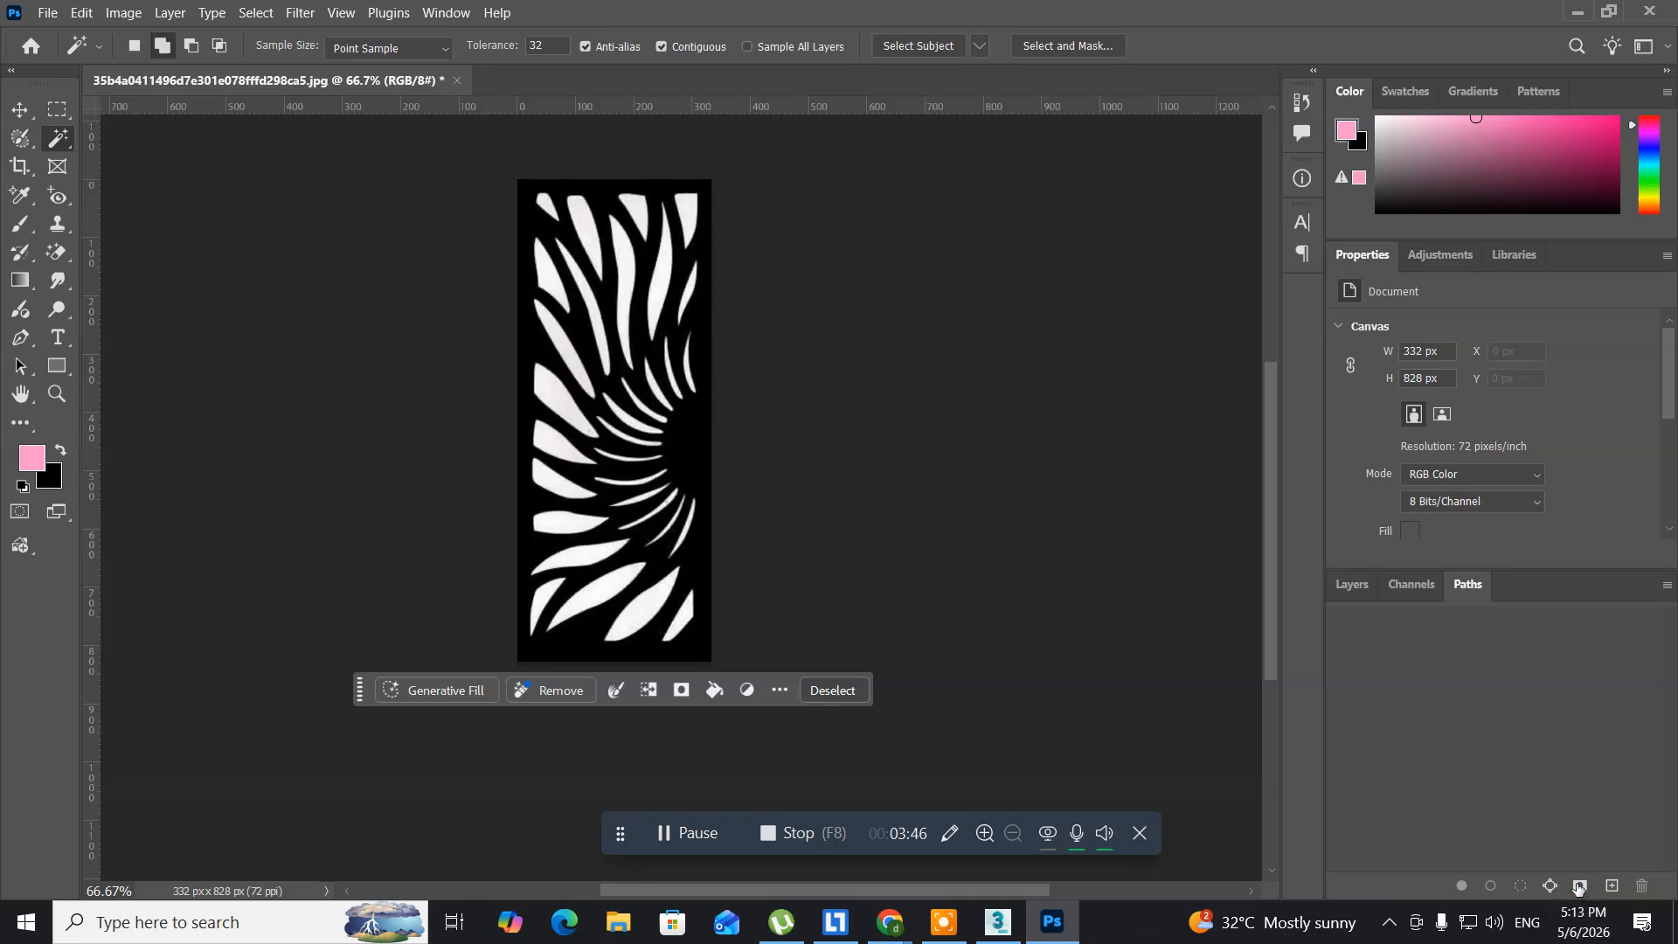
left_click(1578, 885)
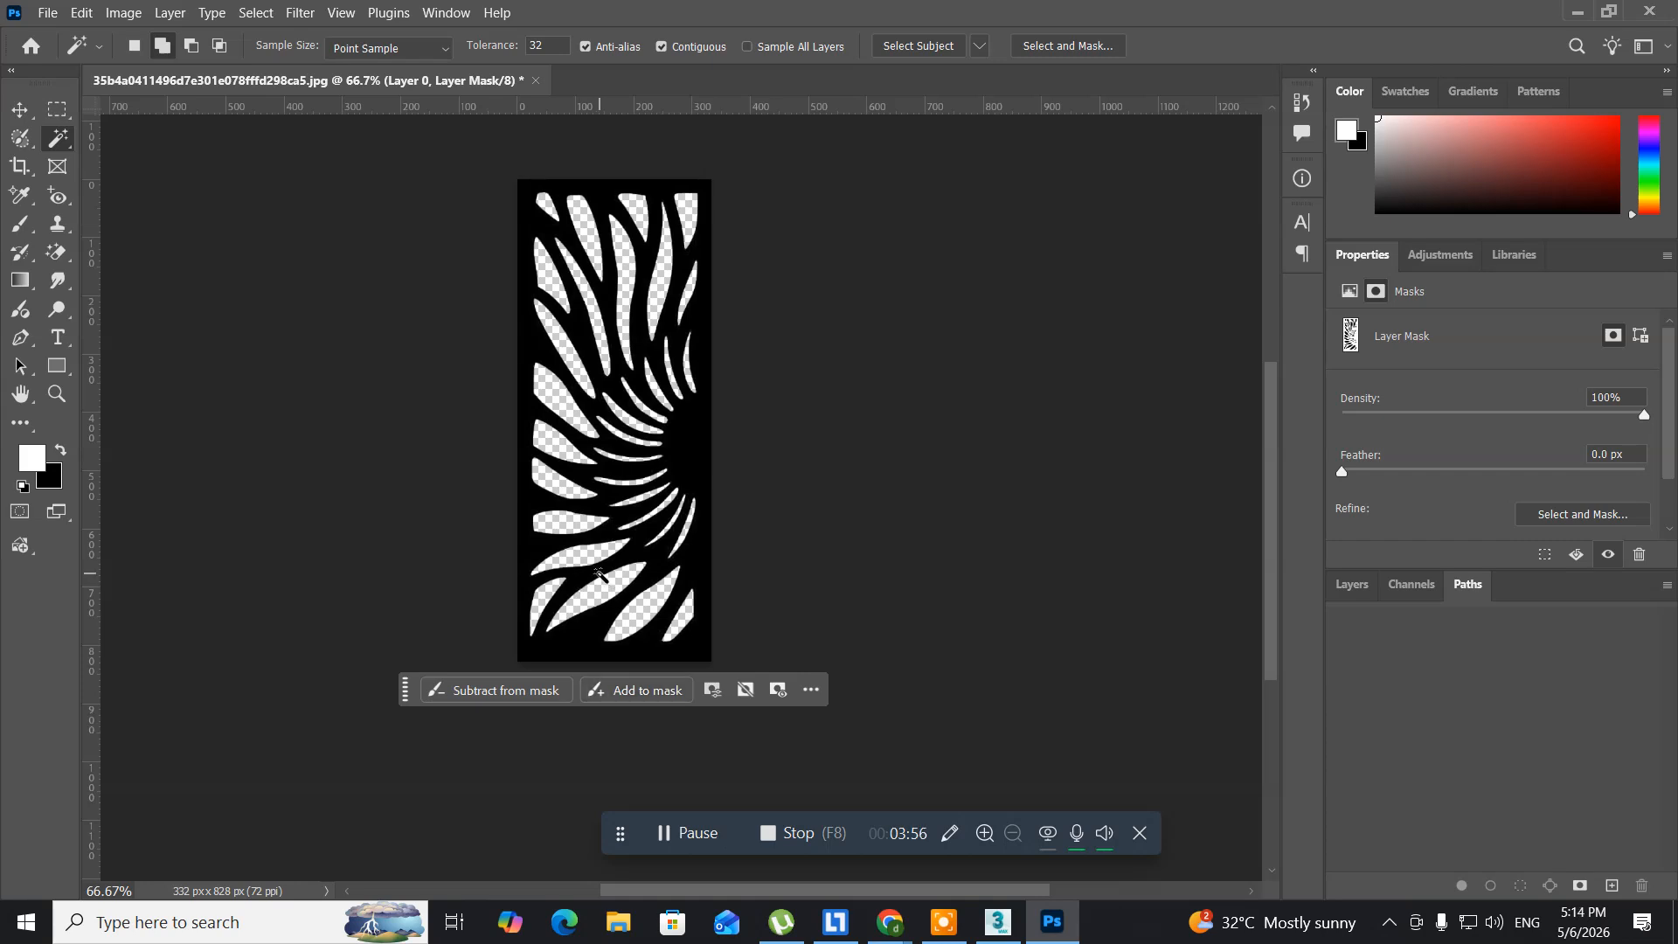
key("ctrl+z")
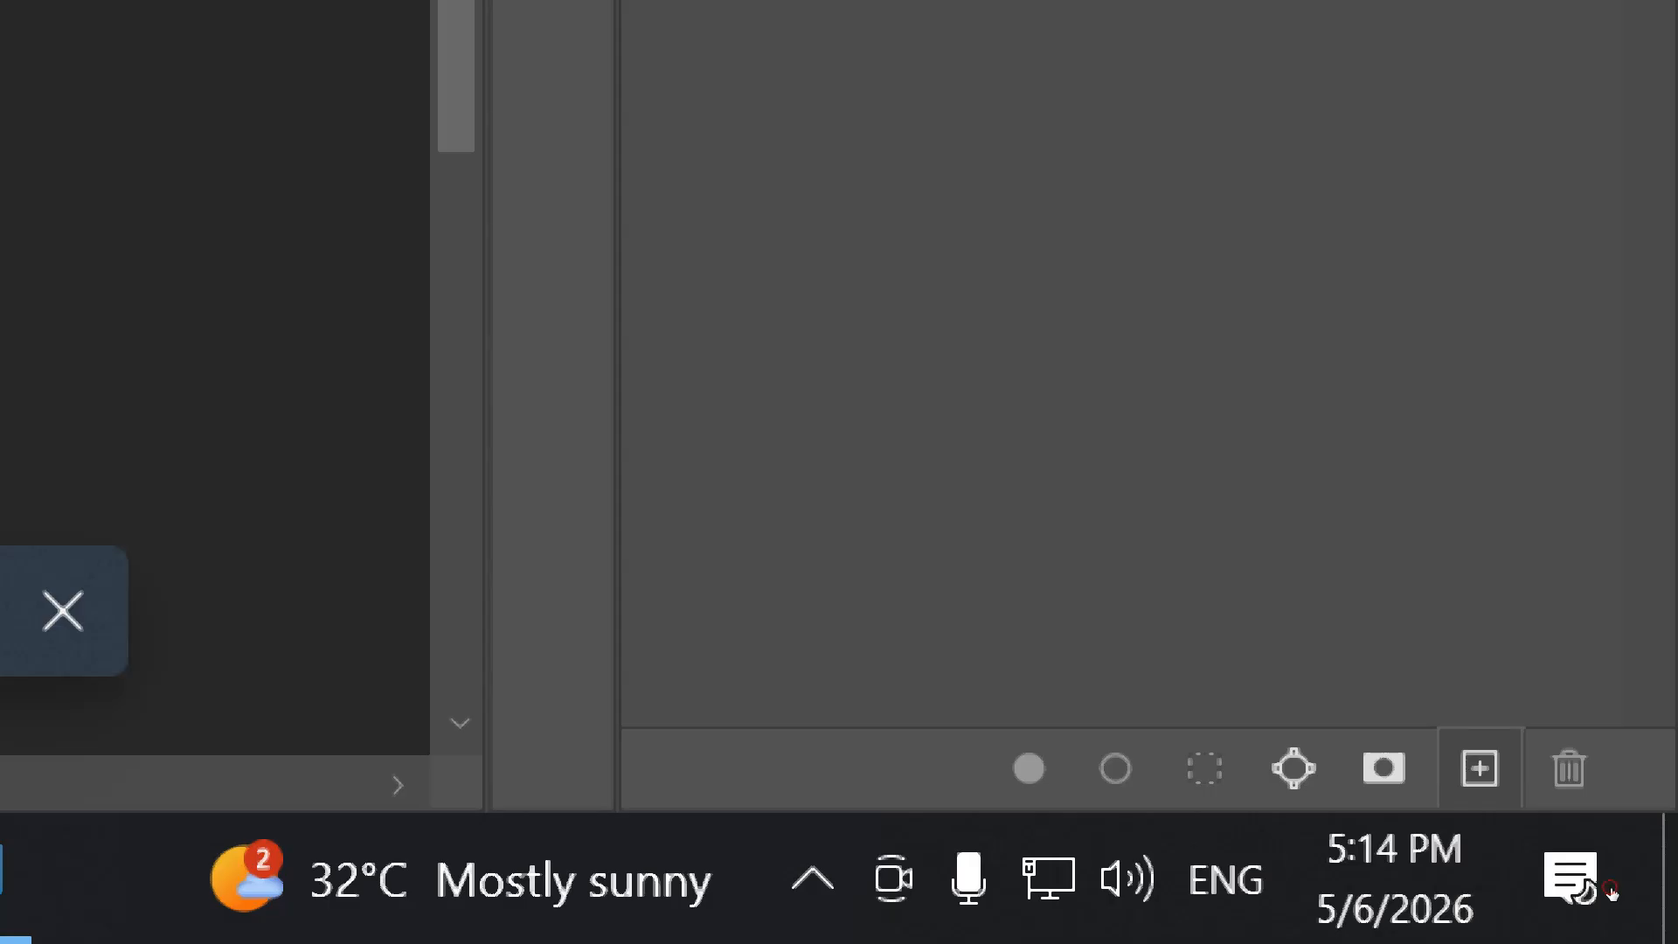
- Add a new empty path and convert the black pattern selection into a work path
left_click(1480, 768)
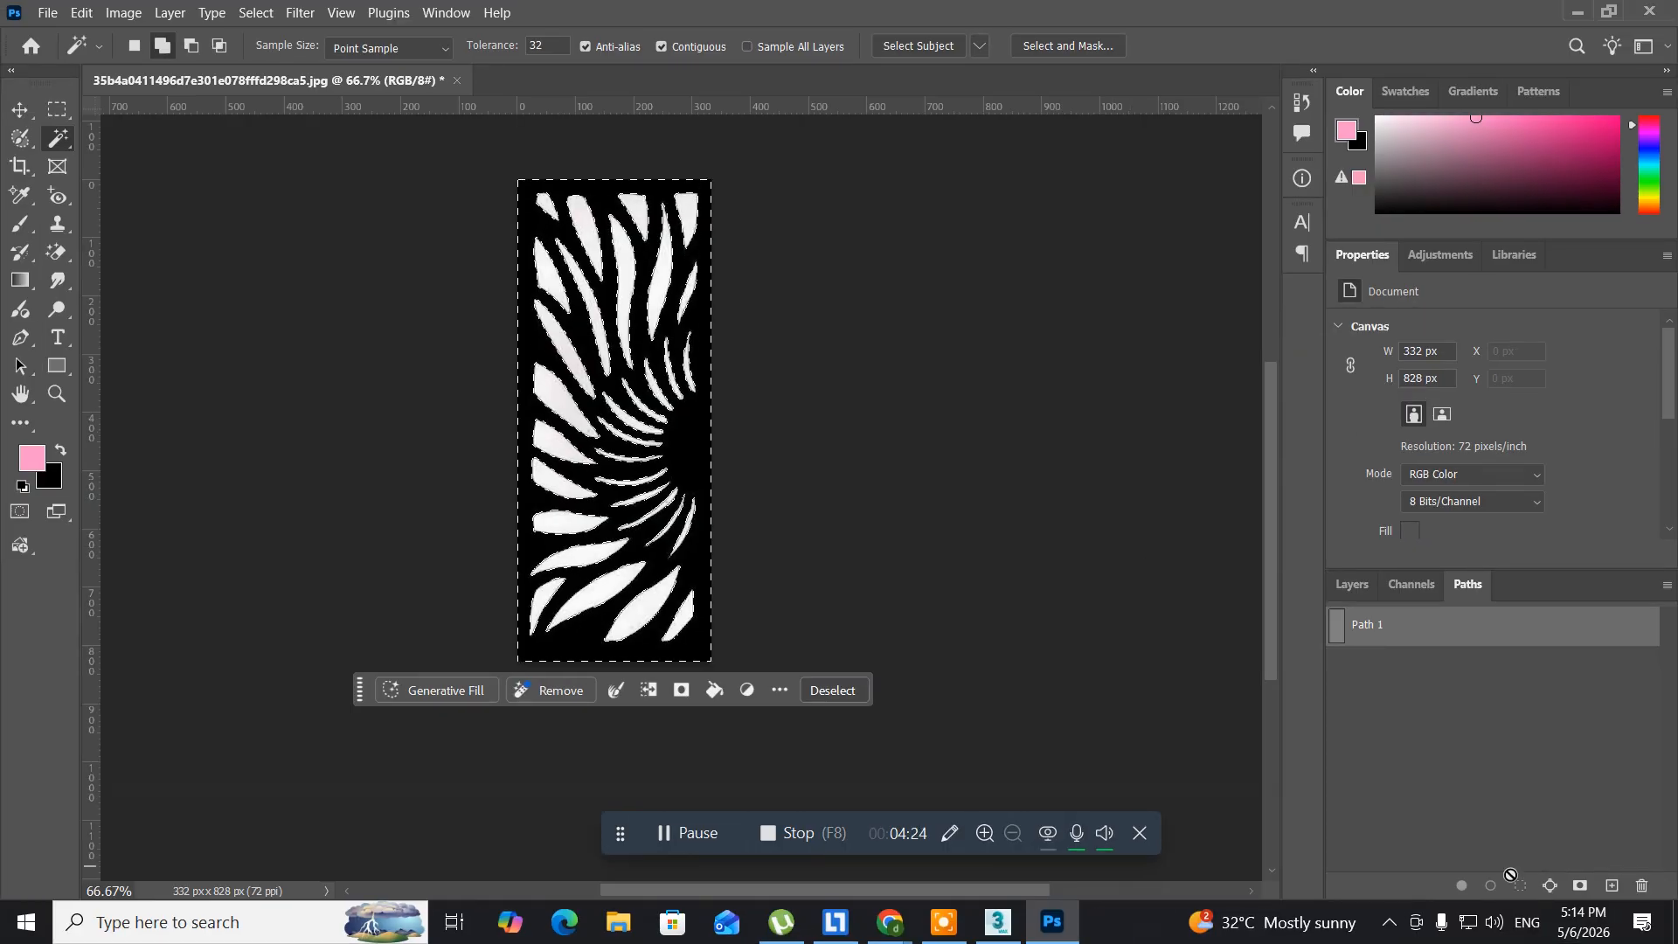
left_click(1550, 886)
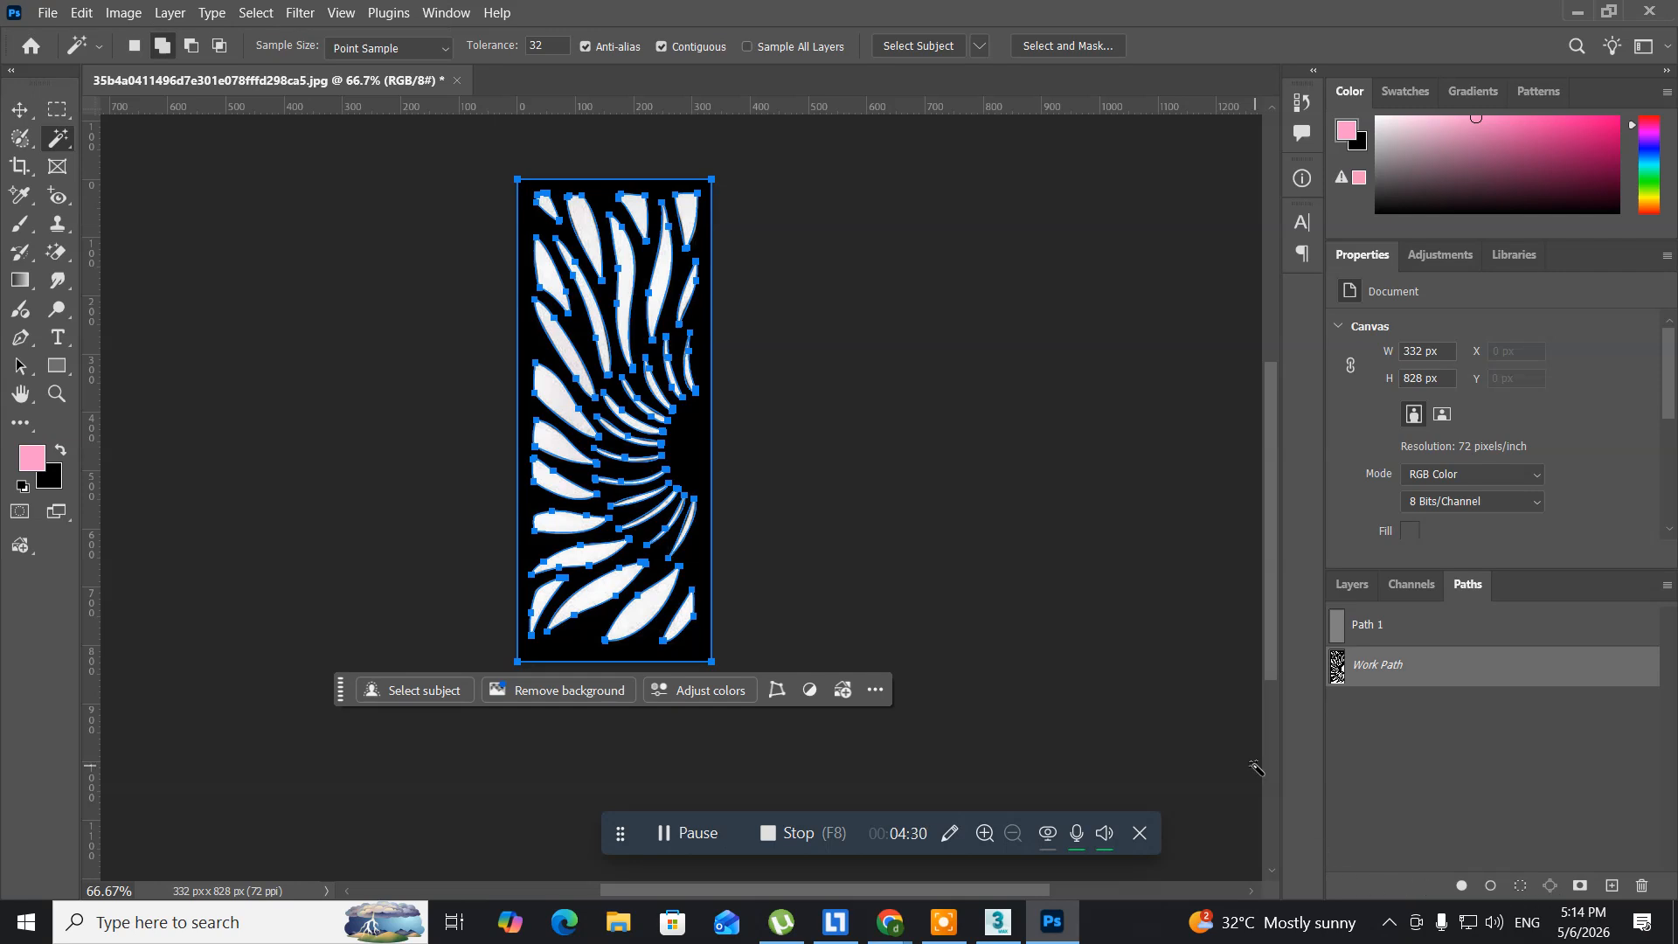
- Export the Work Path as an Adobe Illustrator file named gate on the Desktop
left_click(45, 14)
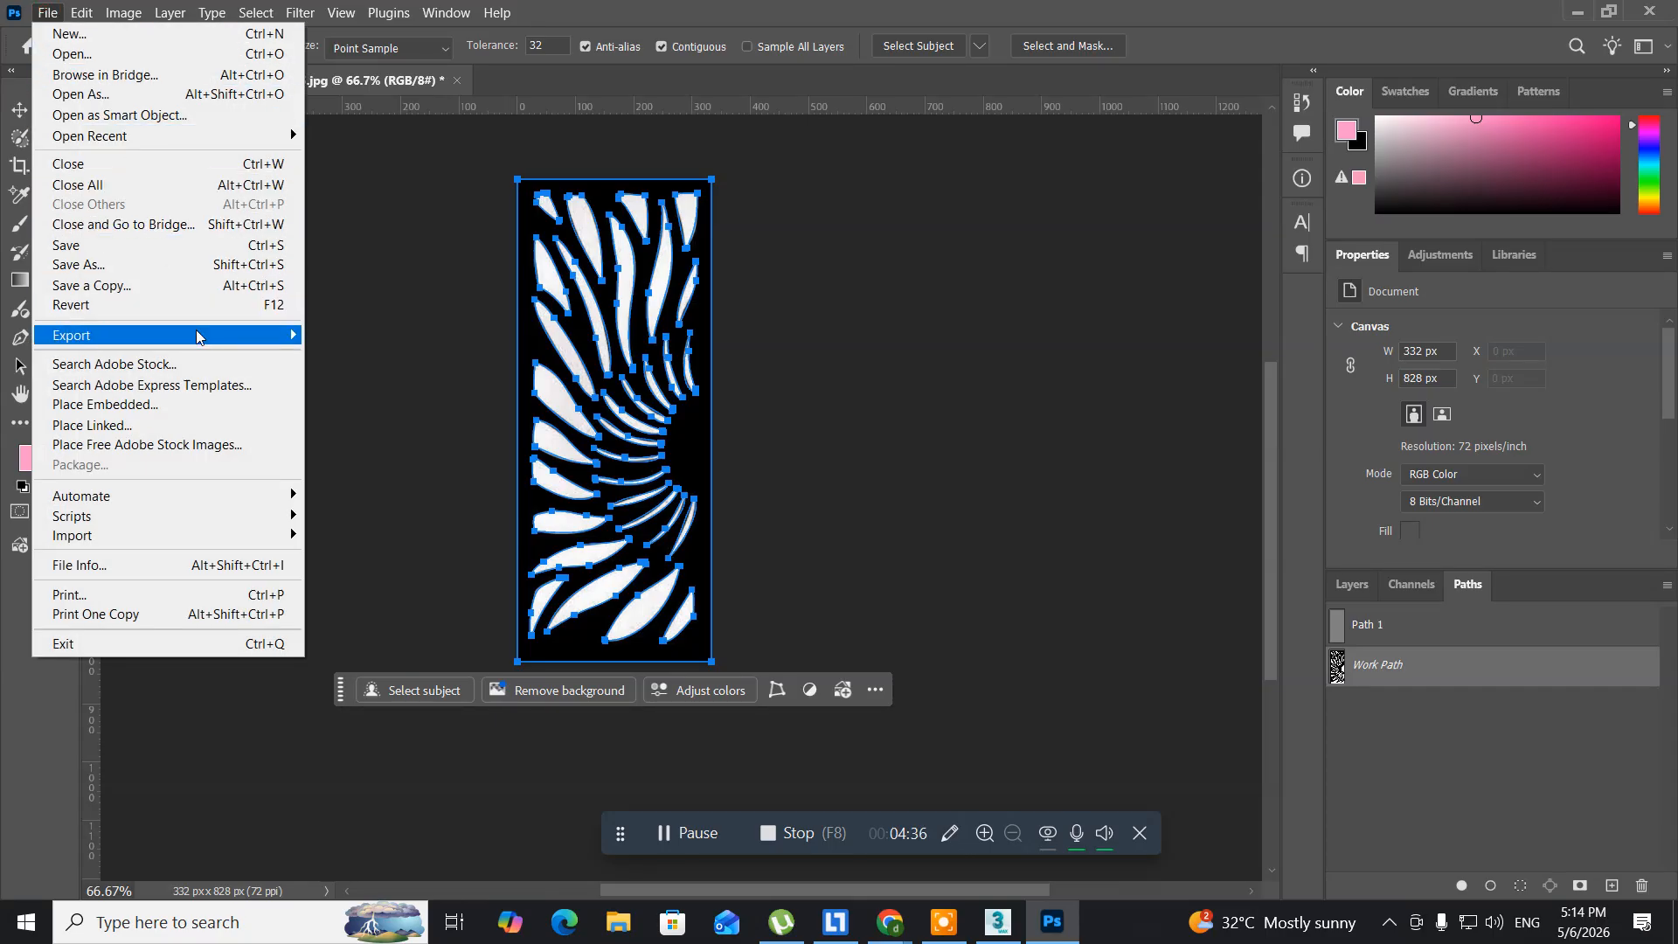
mouse_move(197, 337)
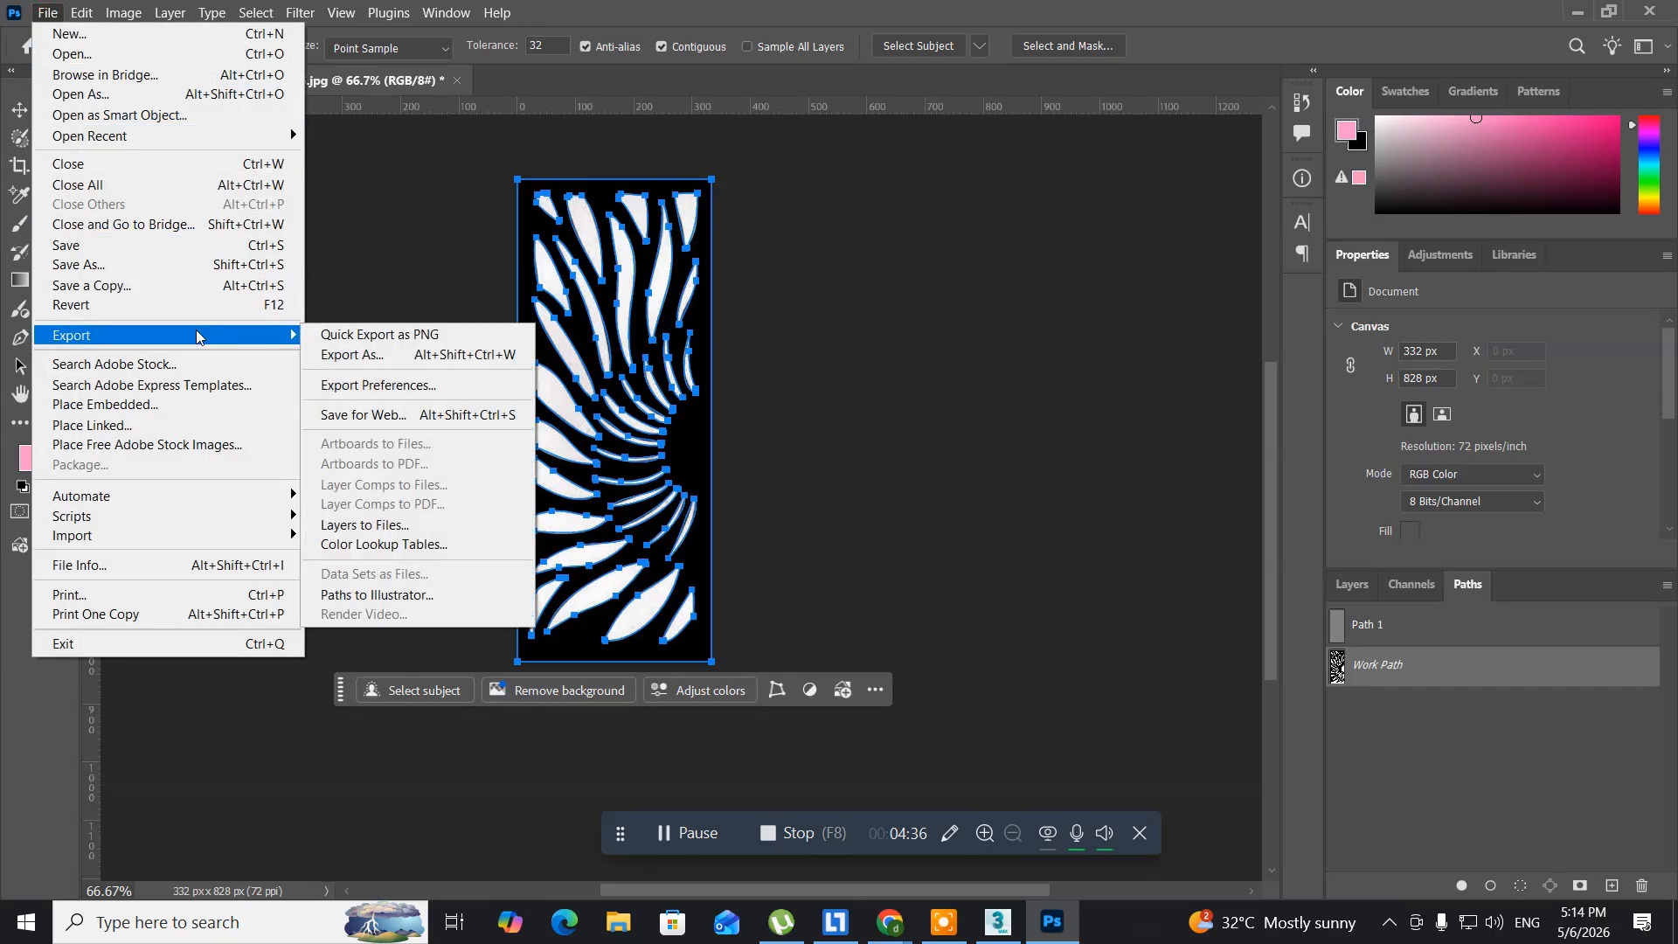
left_click(486, 594)
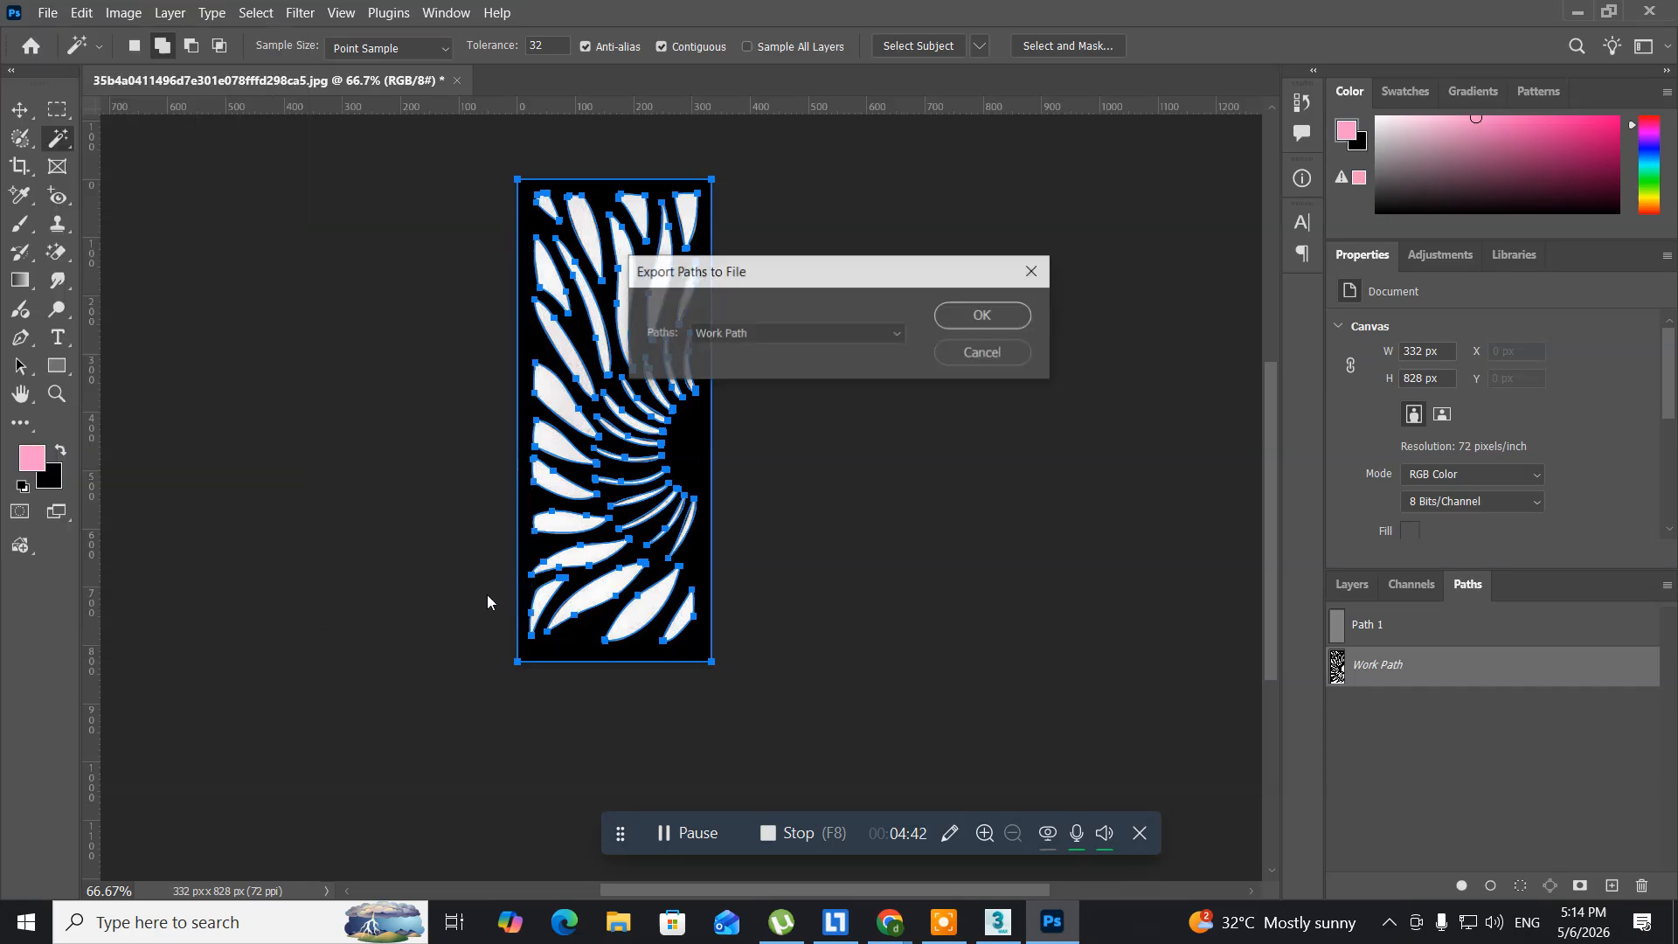
left_click(958, 320)
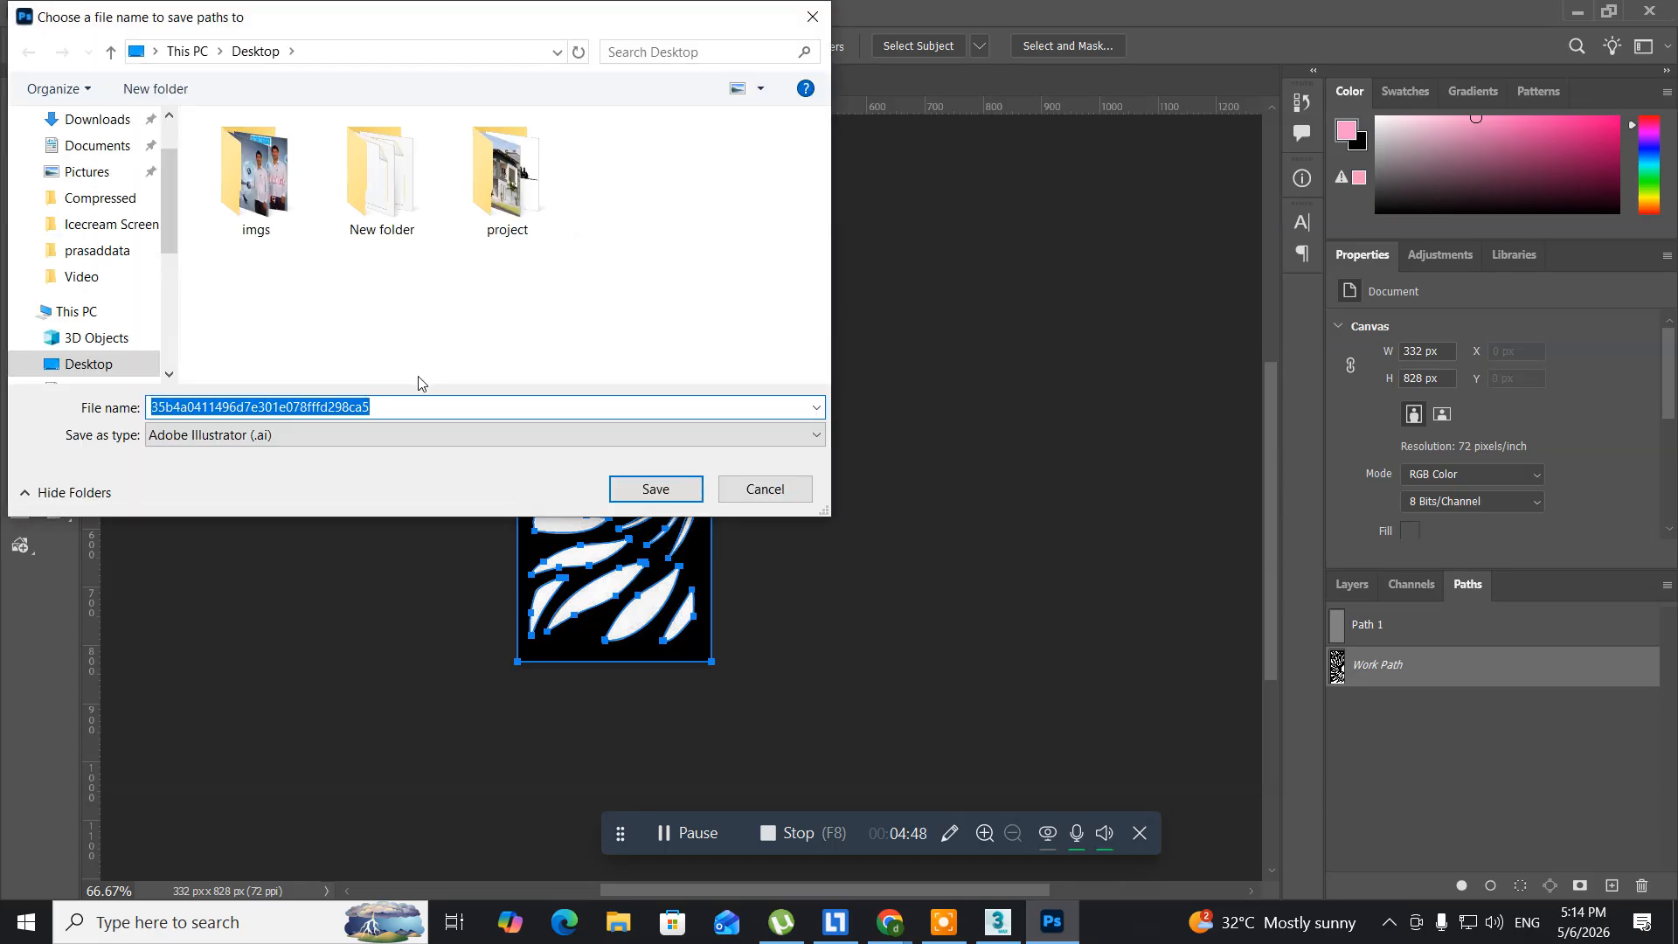
type("gate")
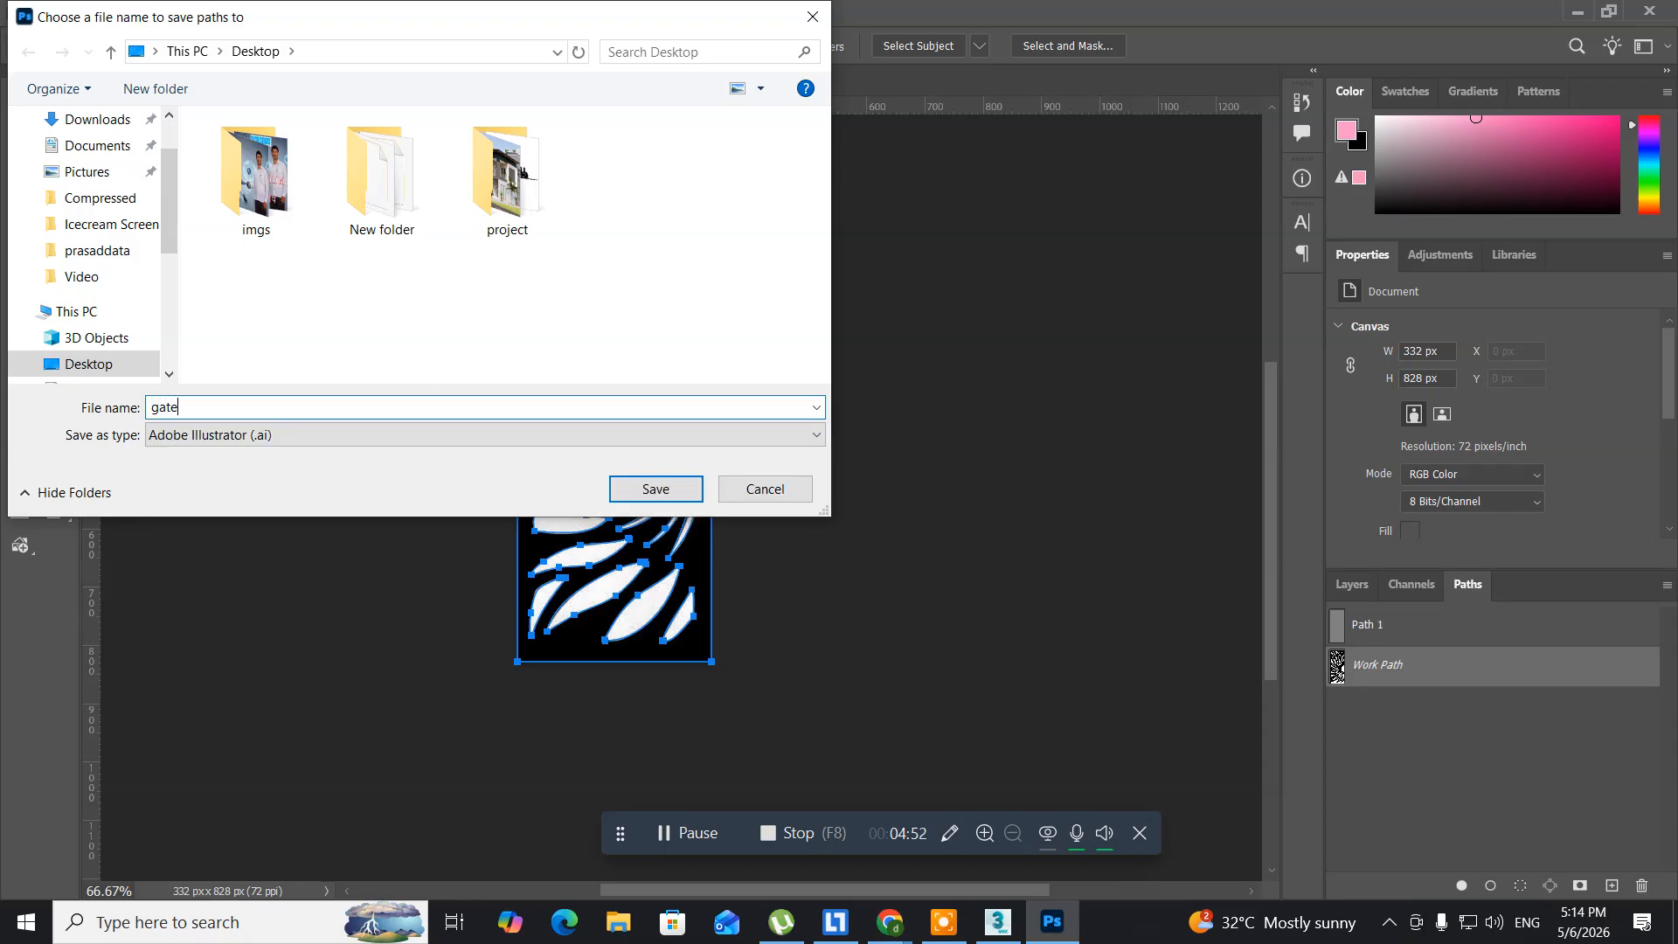
left_click(654, 488)
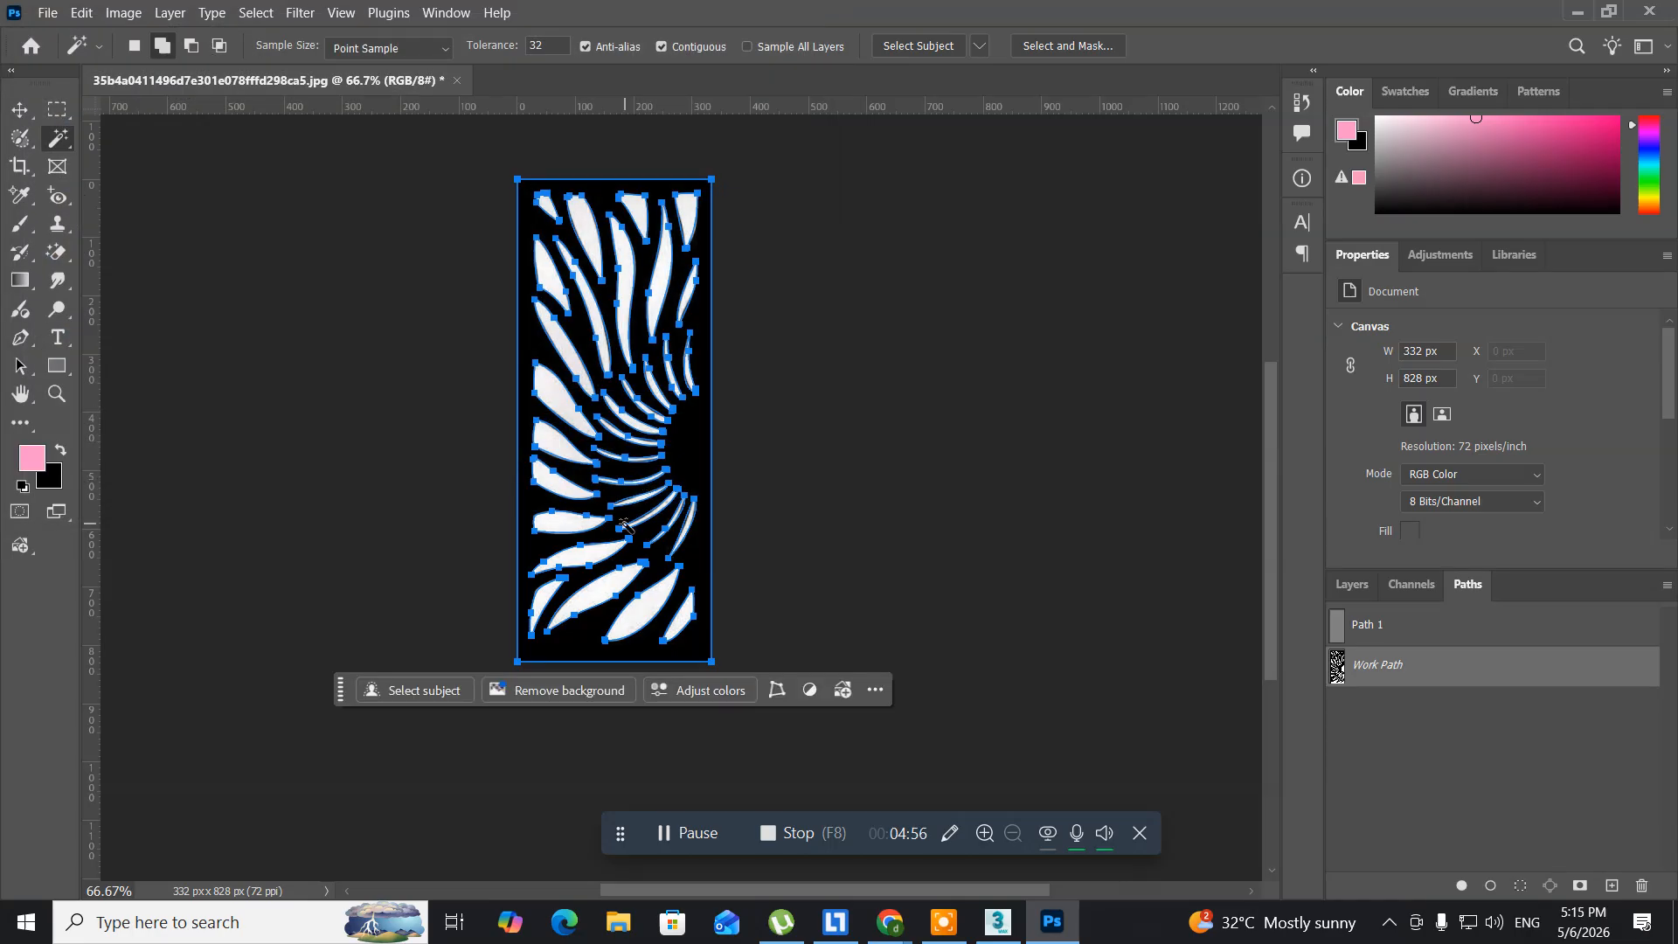
left_click(458, 81)
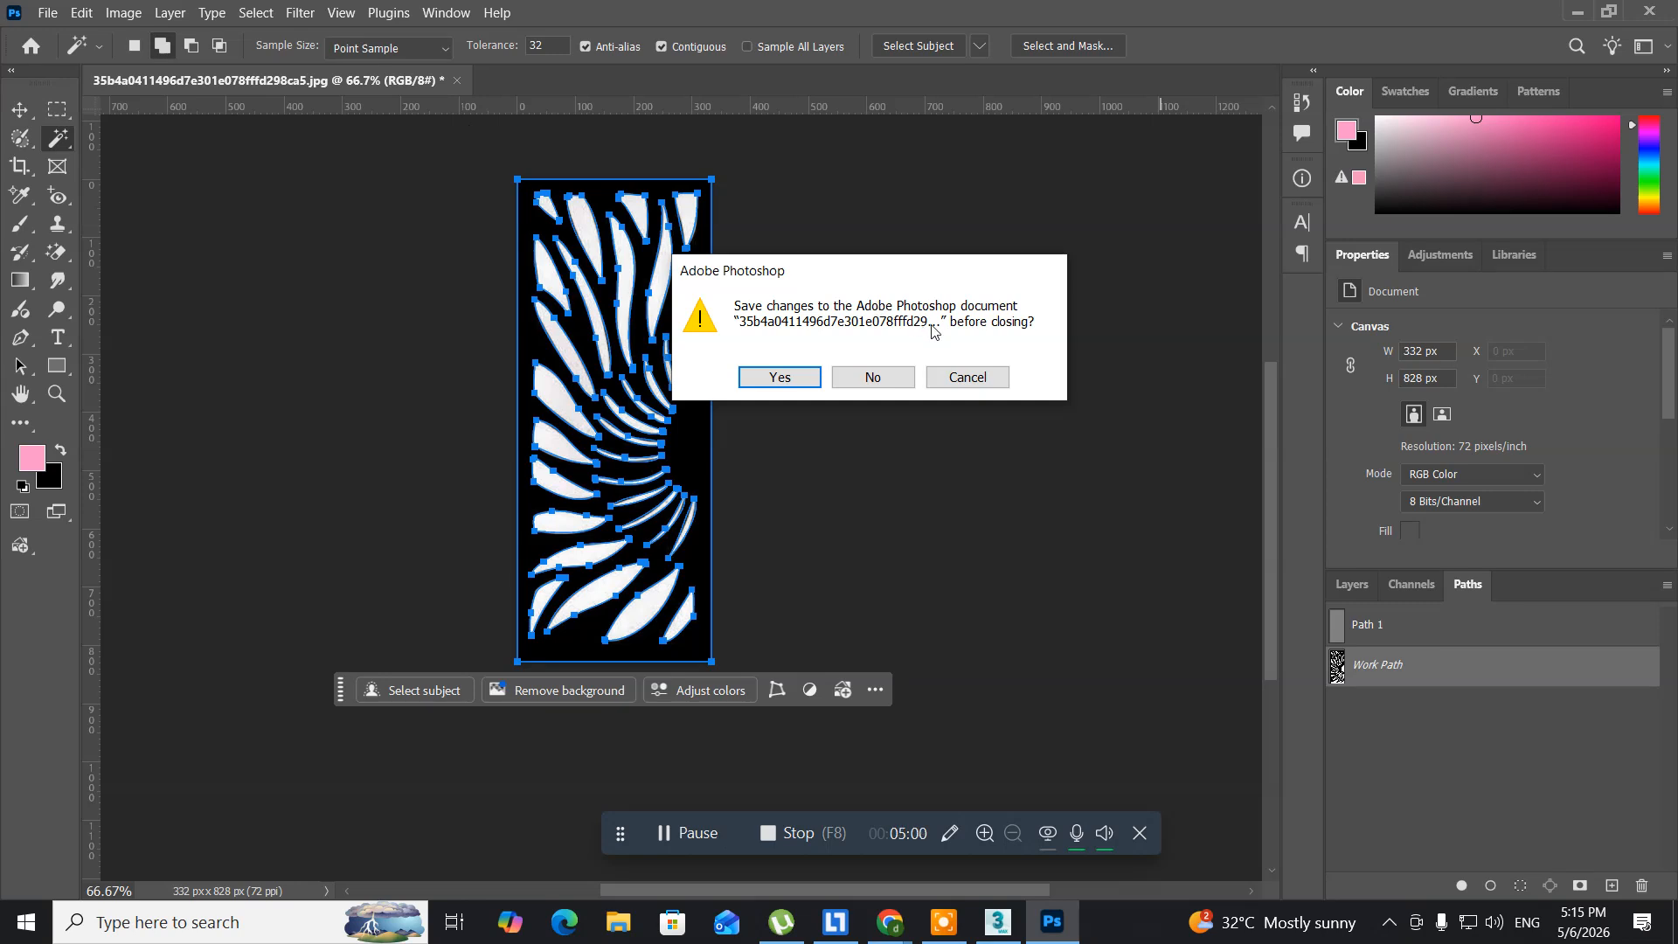
left_click(870, 377)
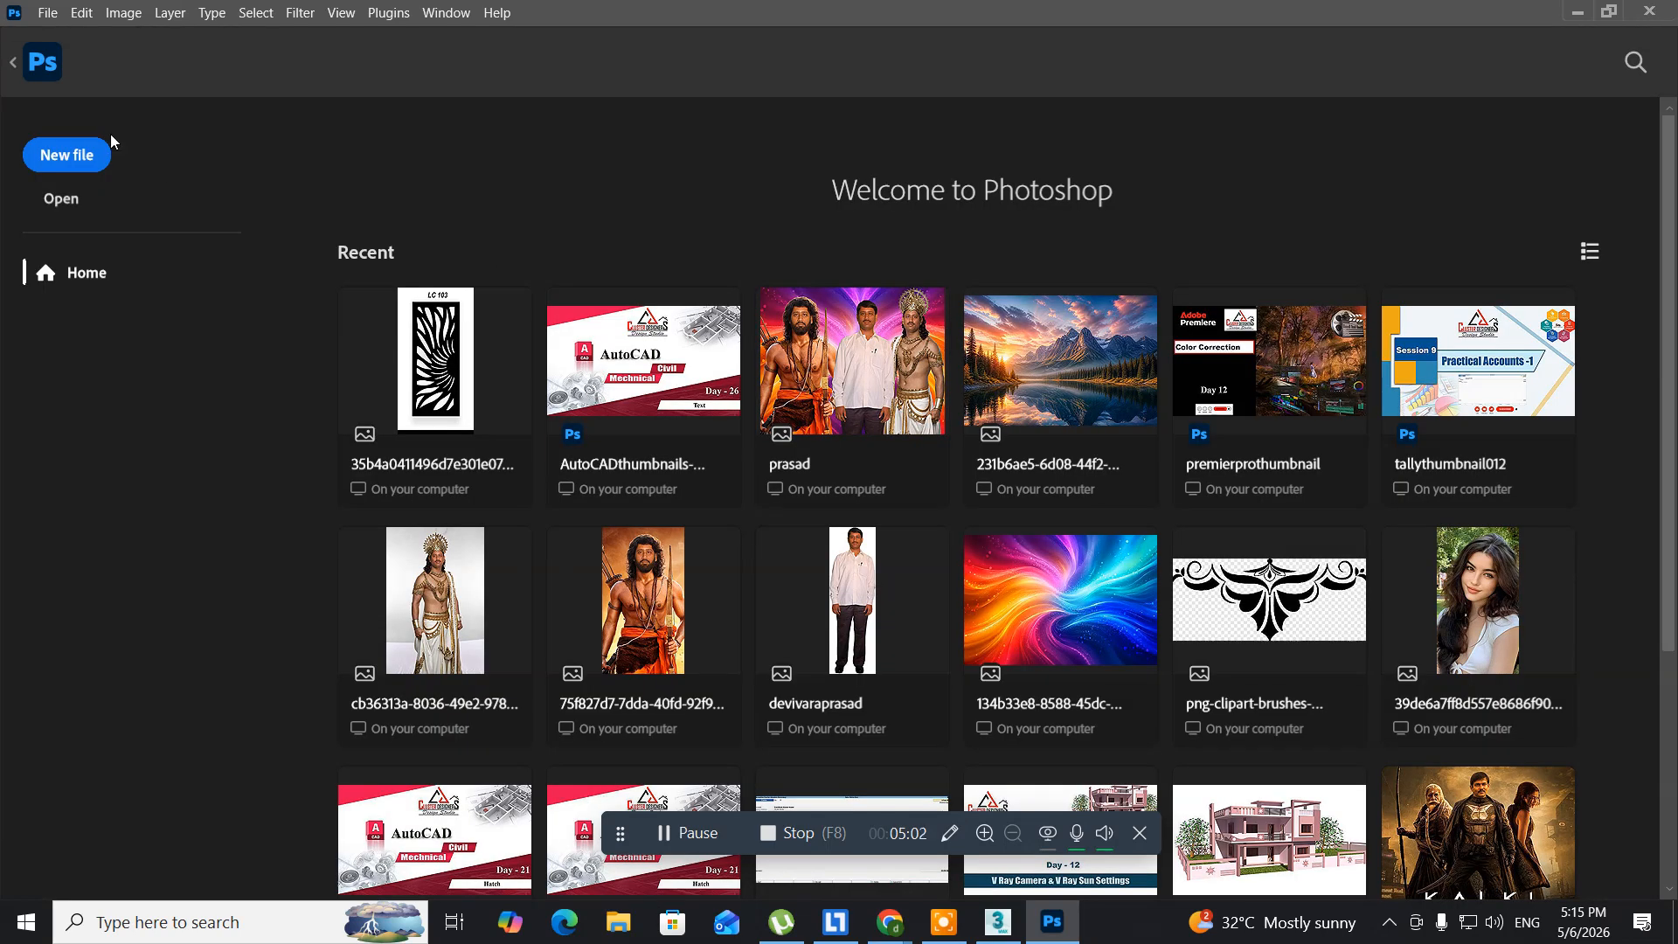
left_click(59, 199)
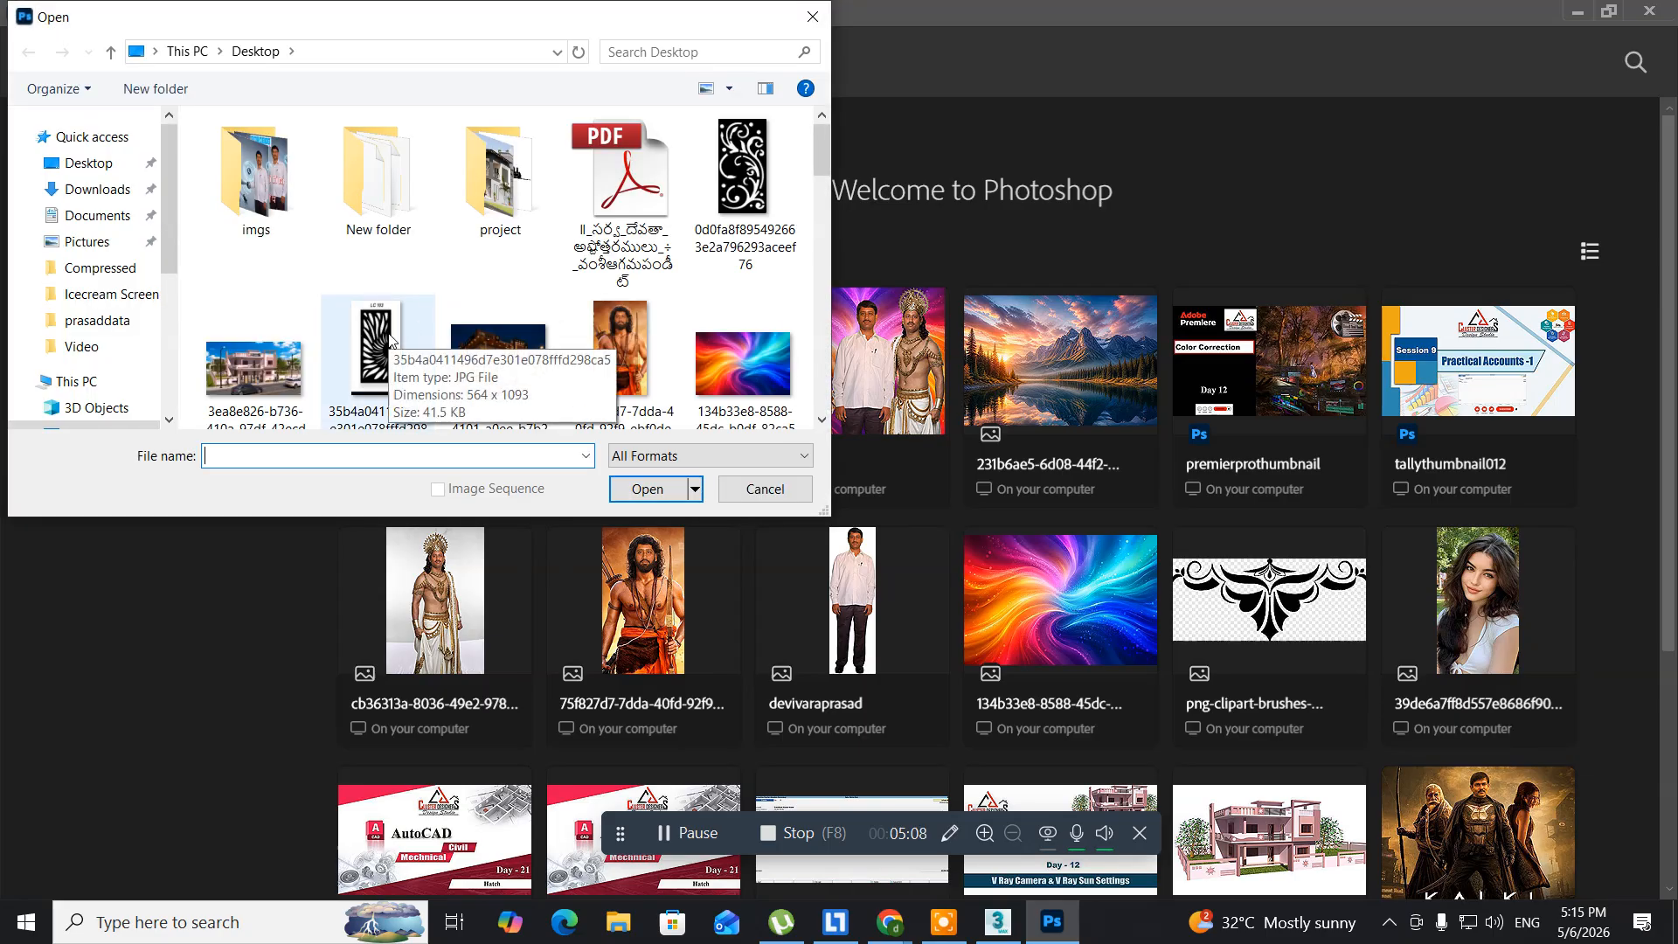
scroll(400, 334, "down", 3)
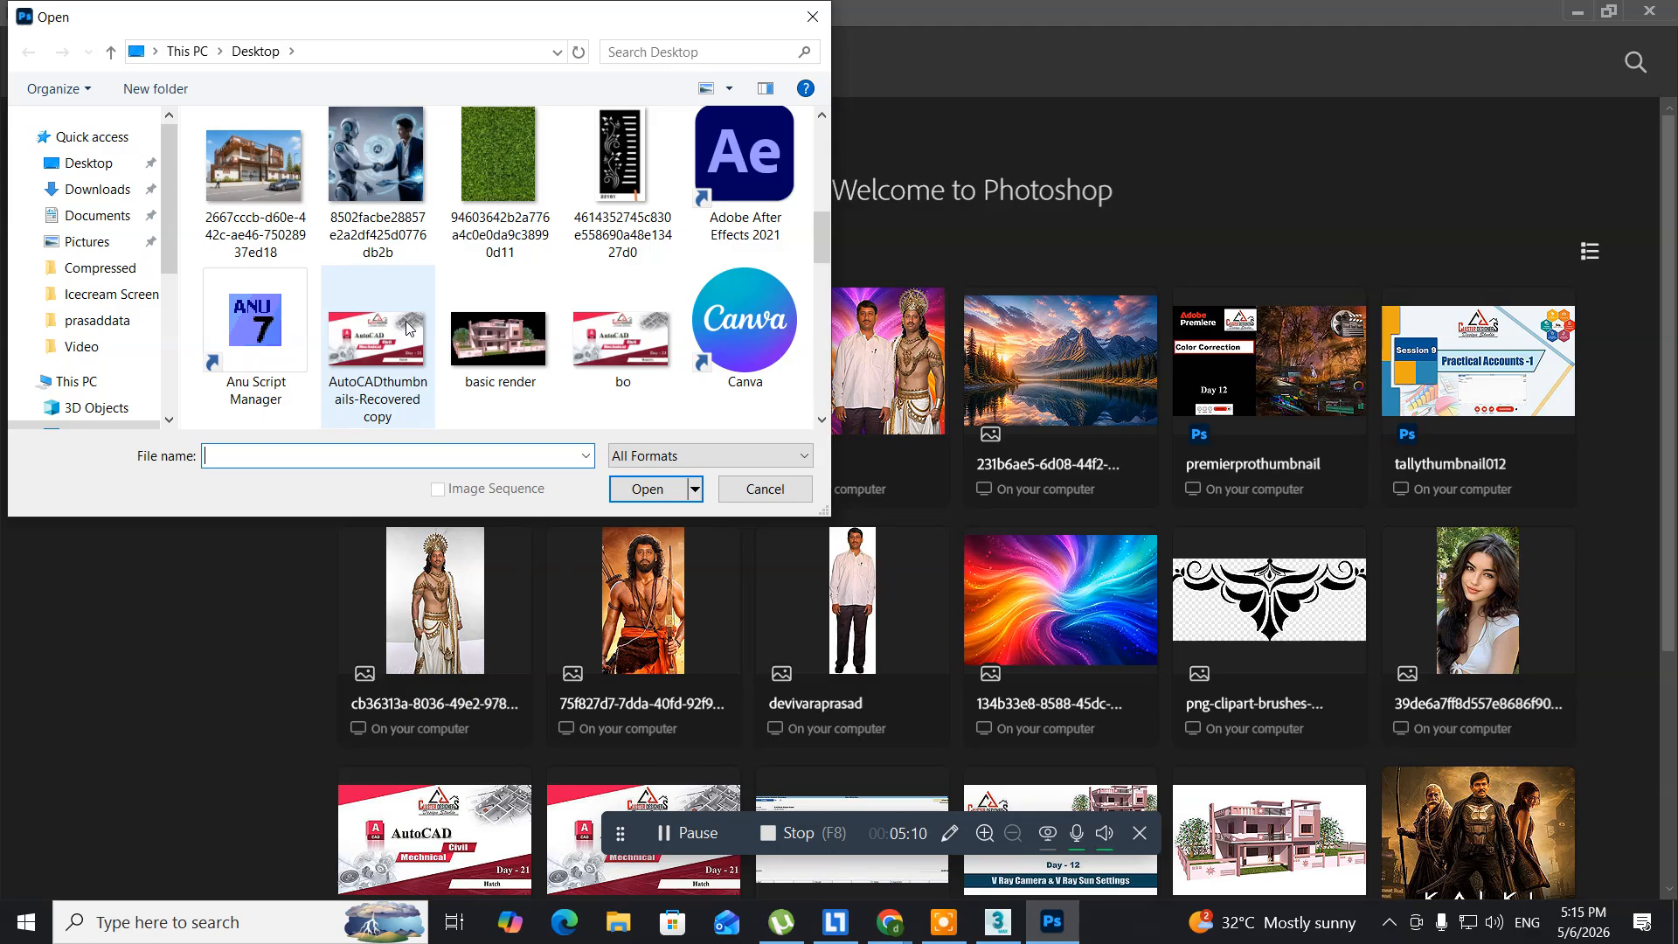
scroll(406, 328, "up", 1)
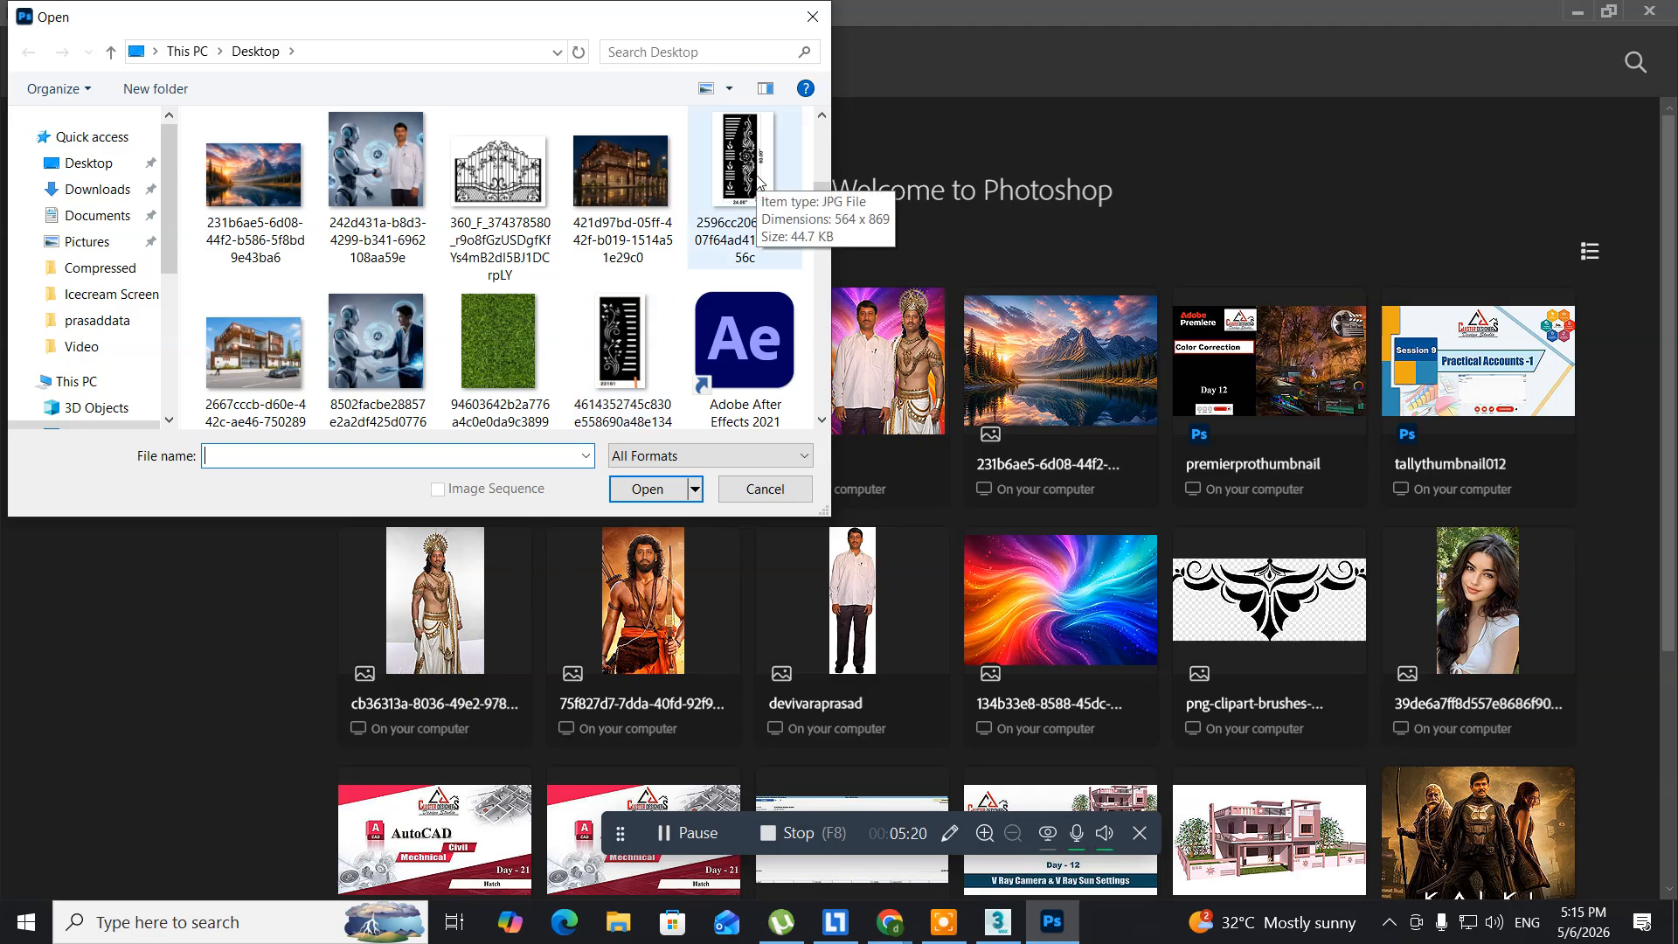
left_click(622, 336)
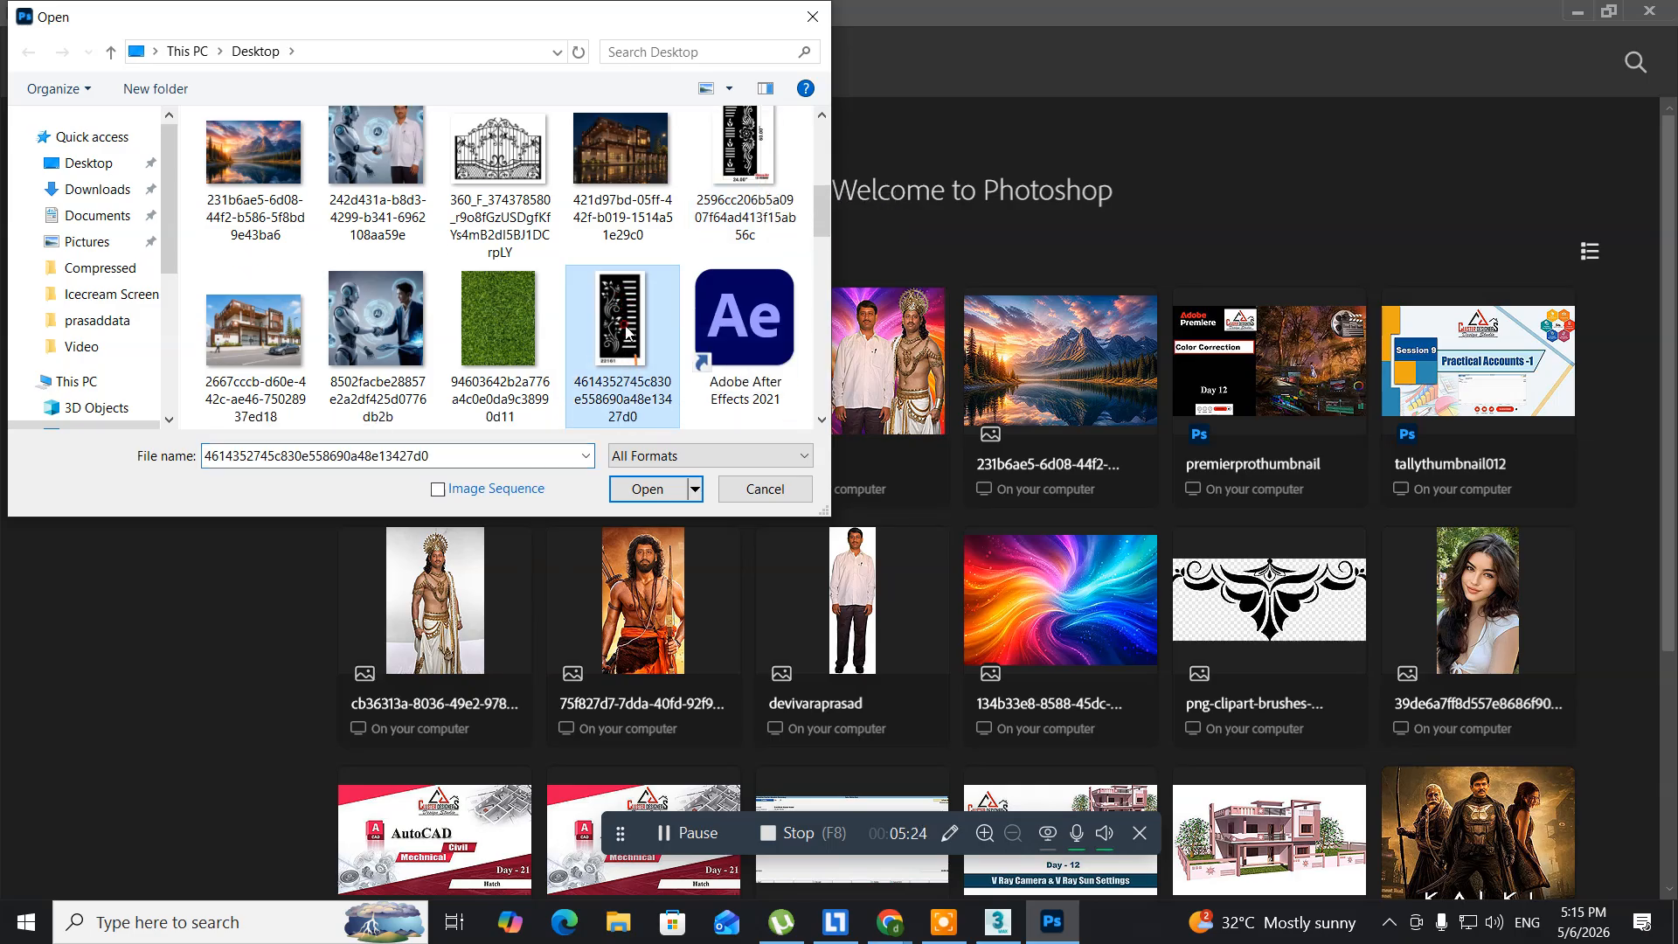
left_click(651, 489)
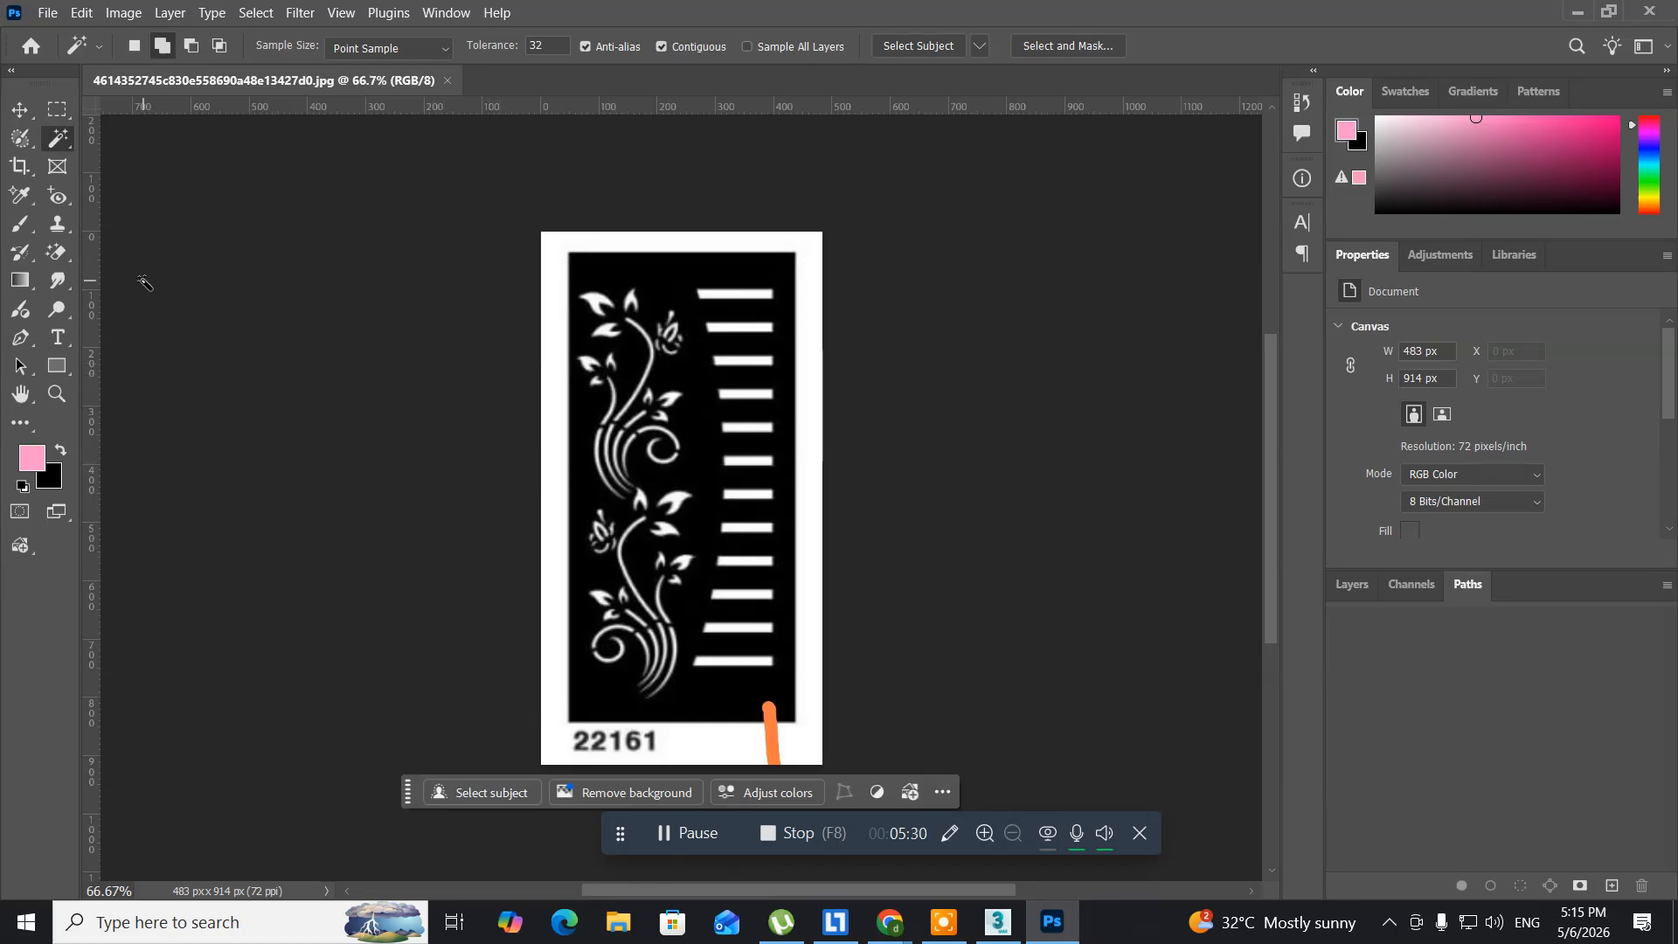
- Select the black floral panel with a rectangular marquee and crop the image to about 387 × 792 px
left_click(59, 117)
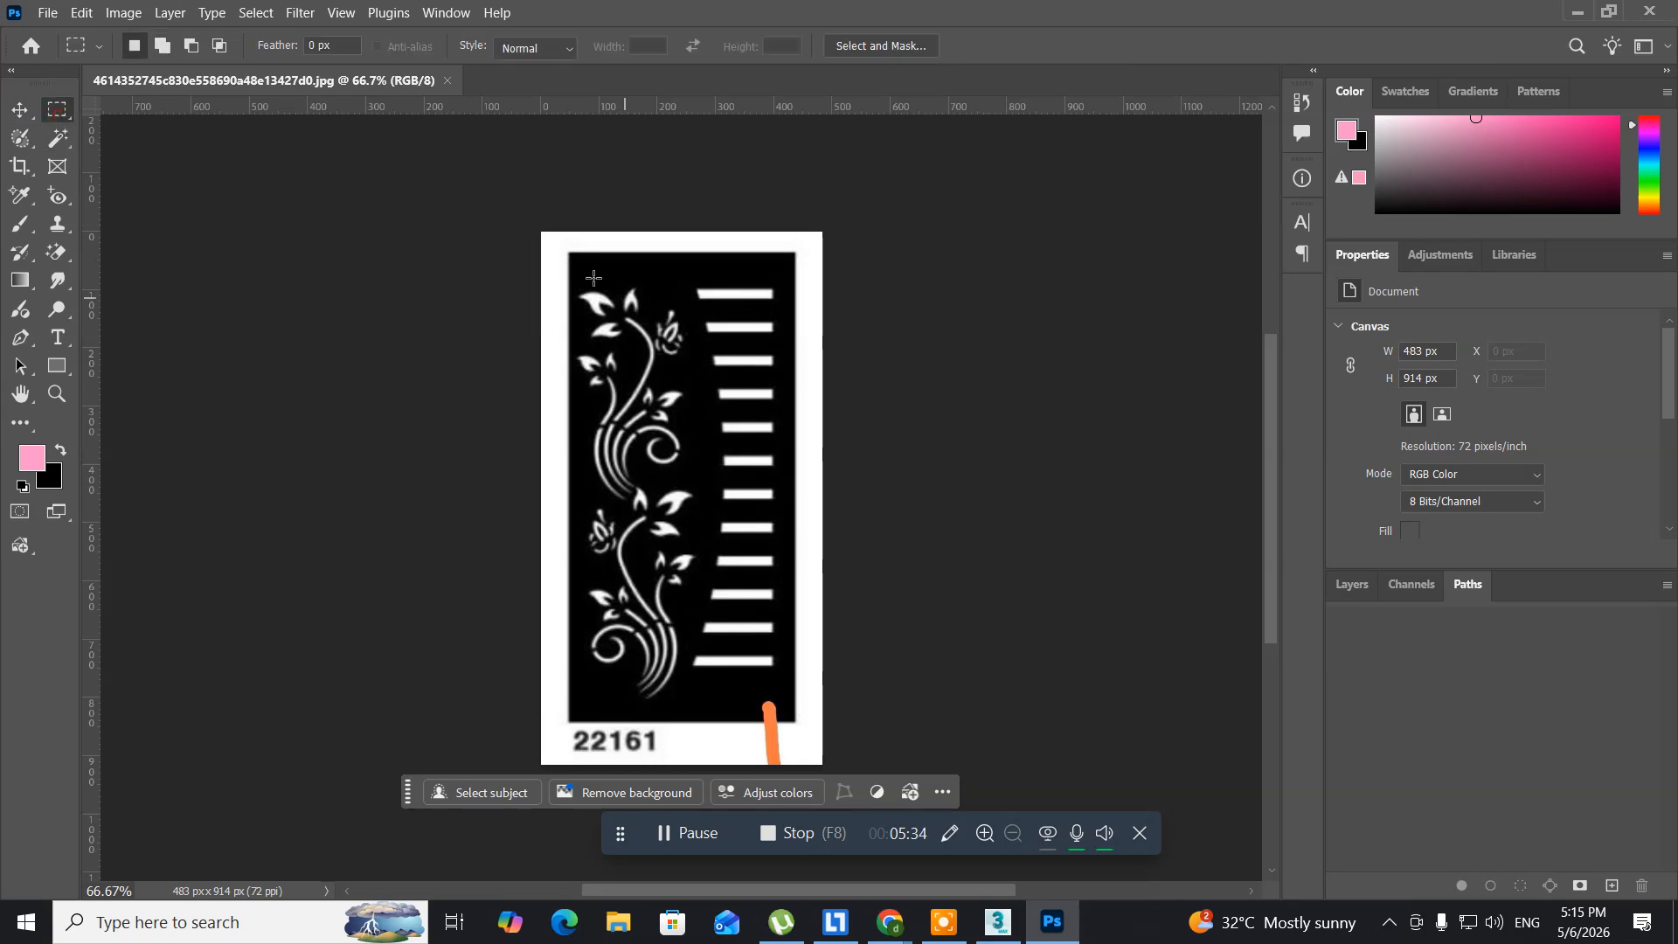
left_click_drag(568, 254, 788, 714)
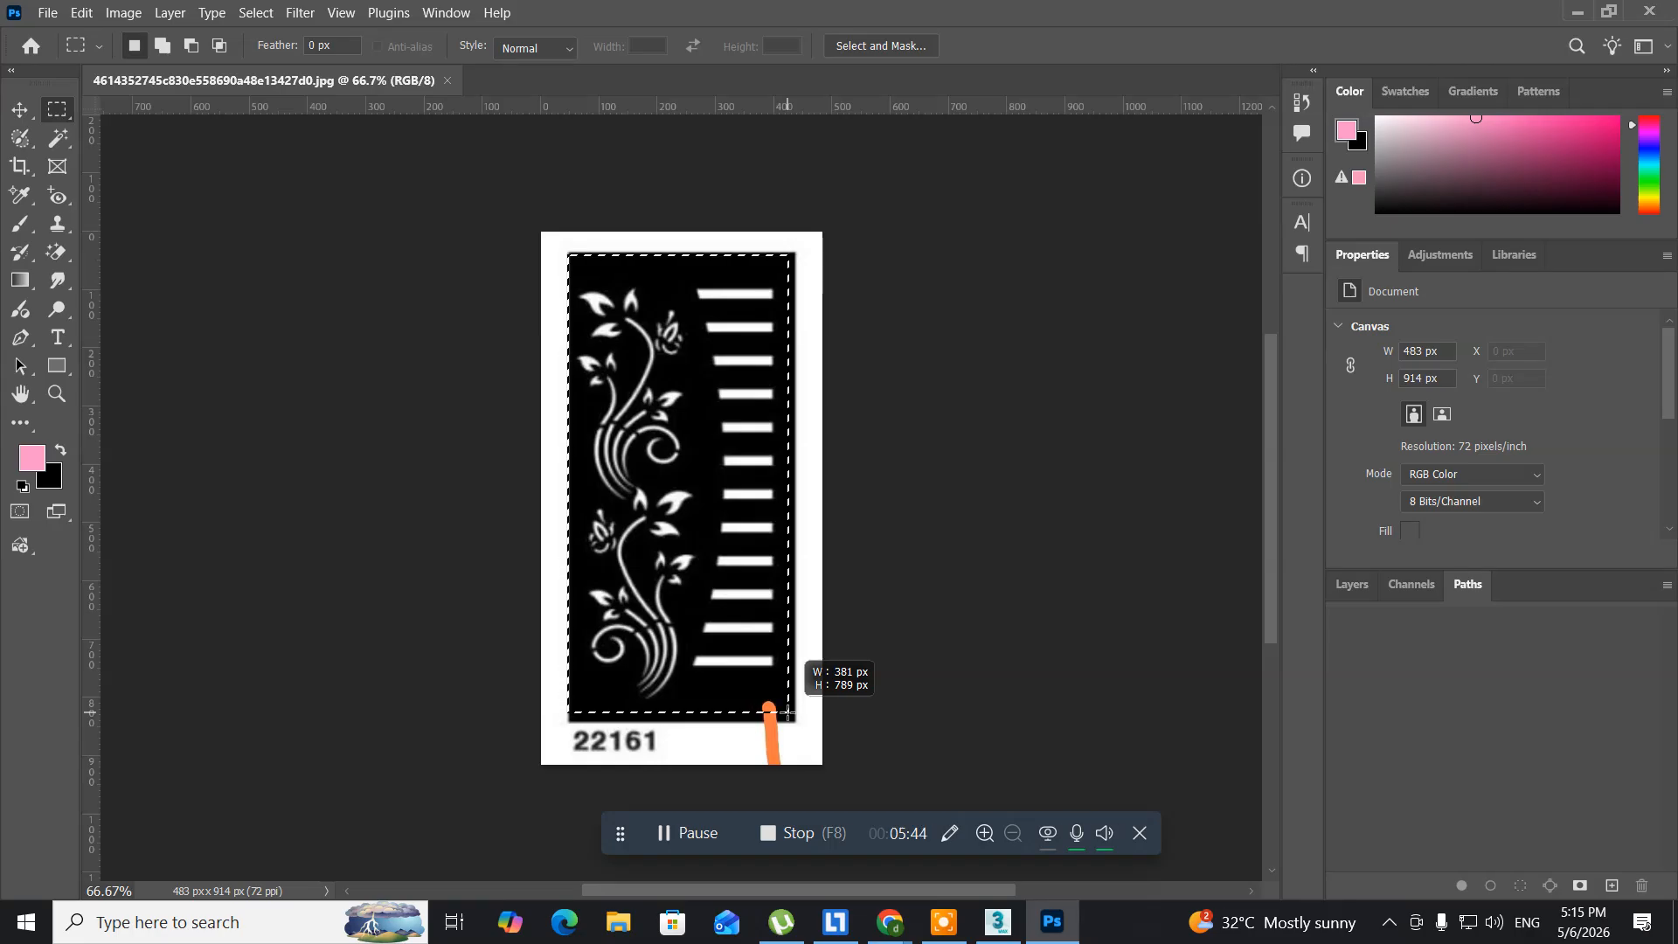
left_click_drag(789, 713, 792, 715)
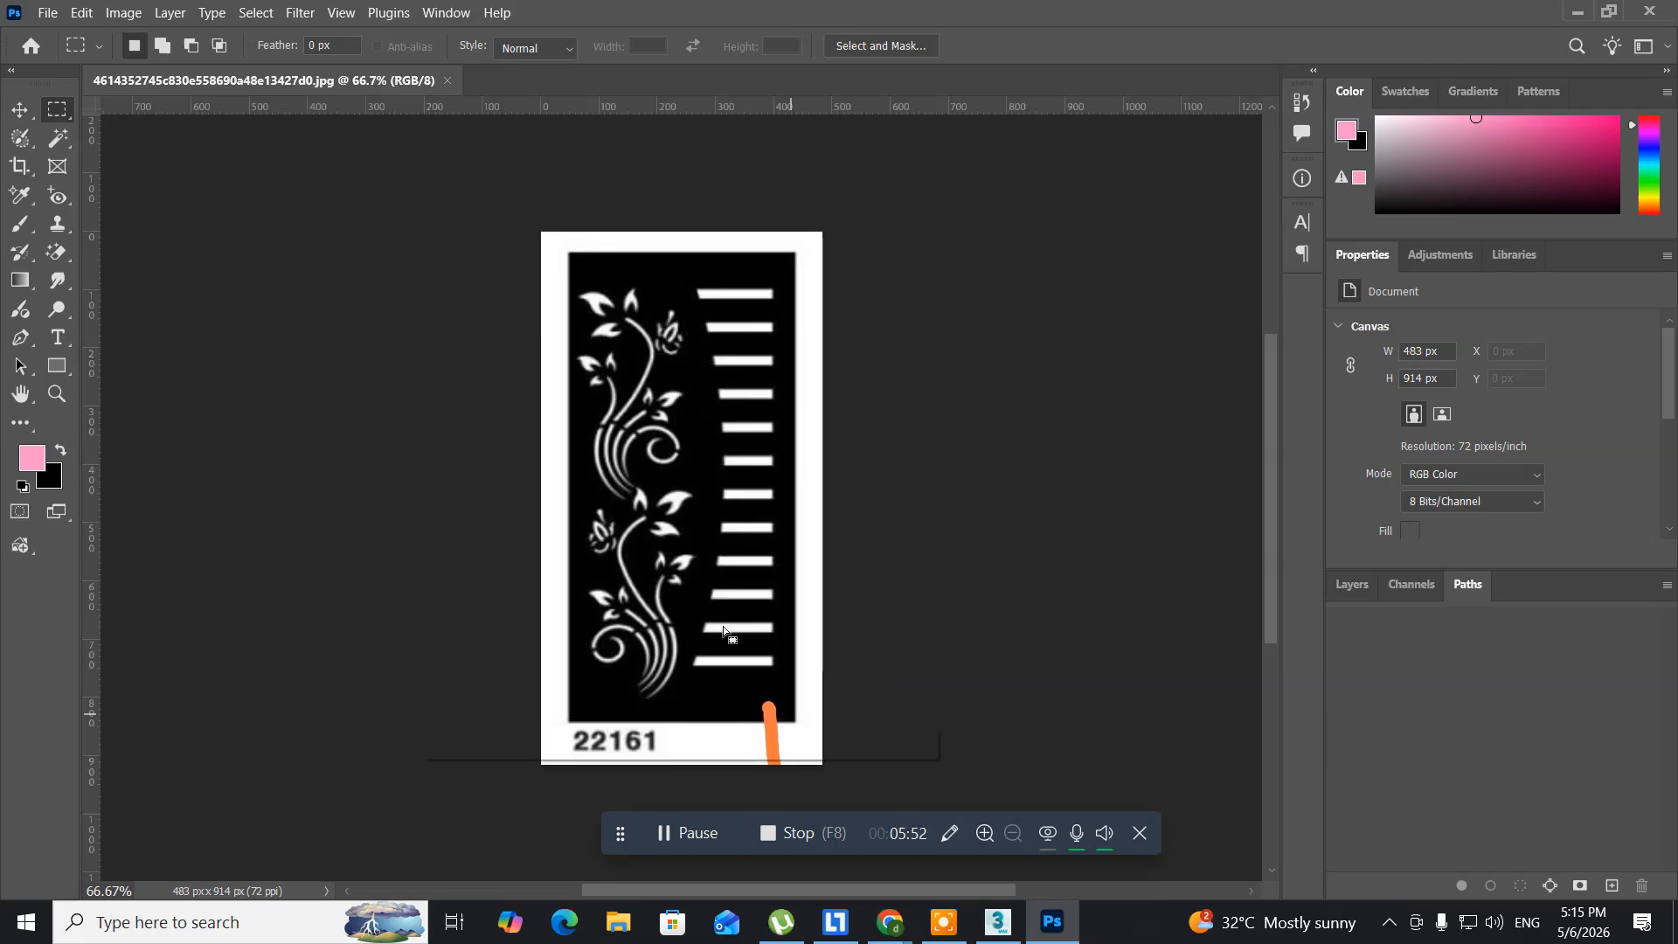
left_click(123, 12)
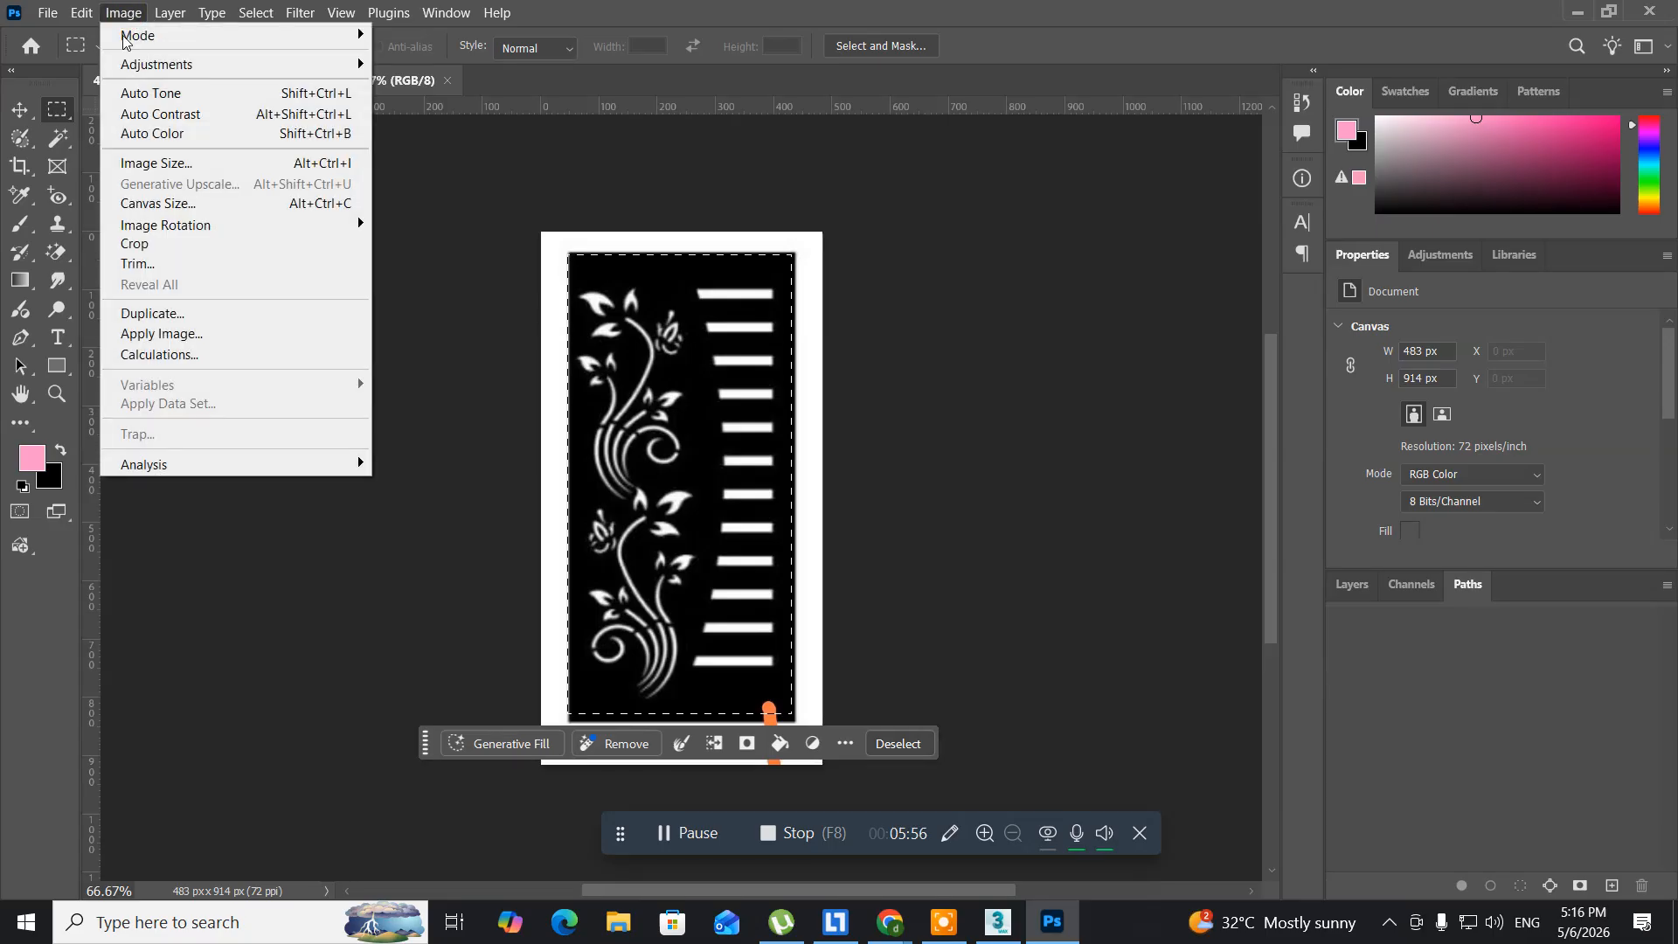
left_click(179, 244)
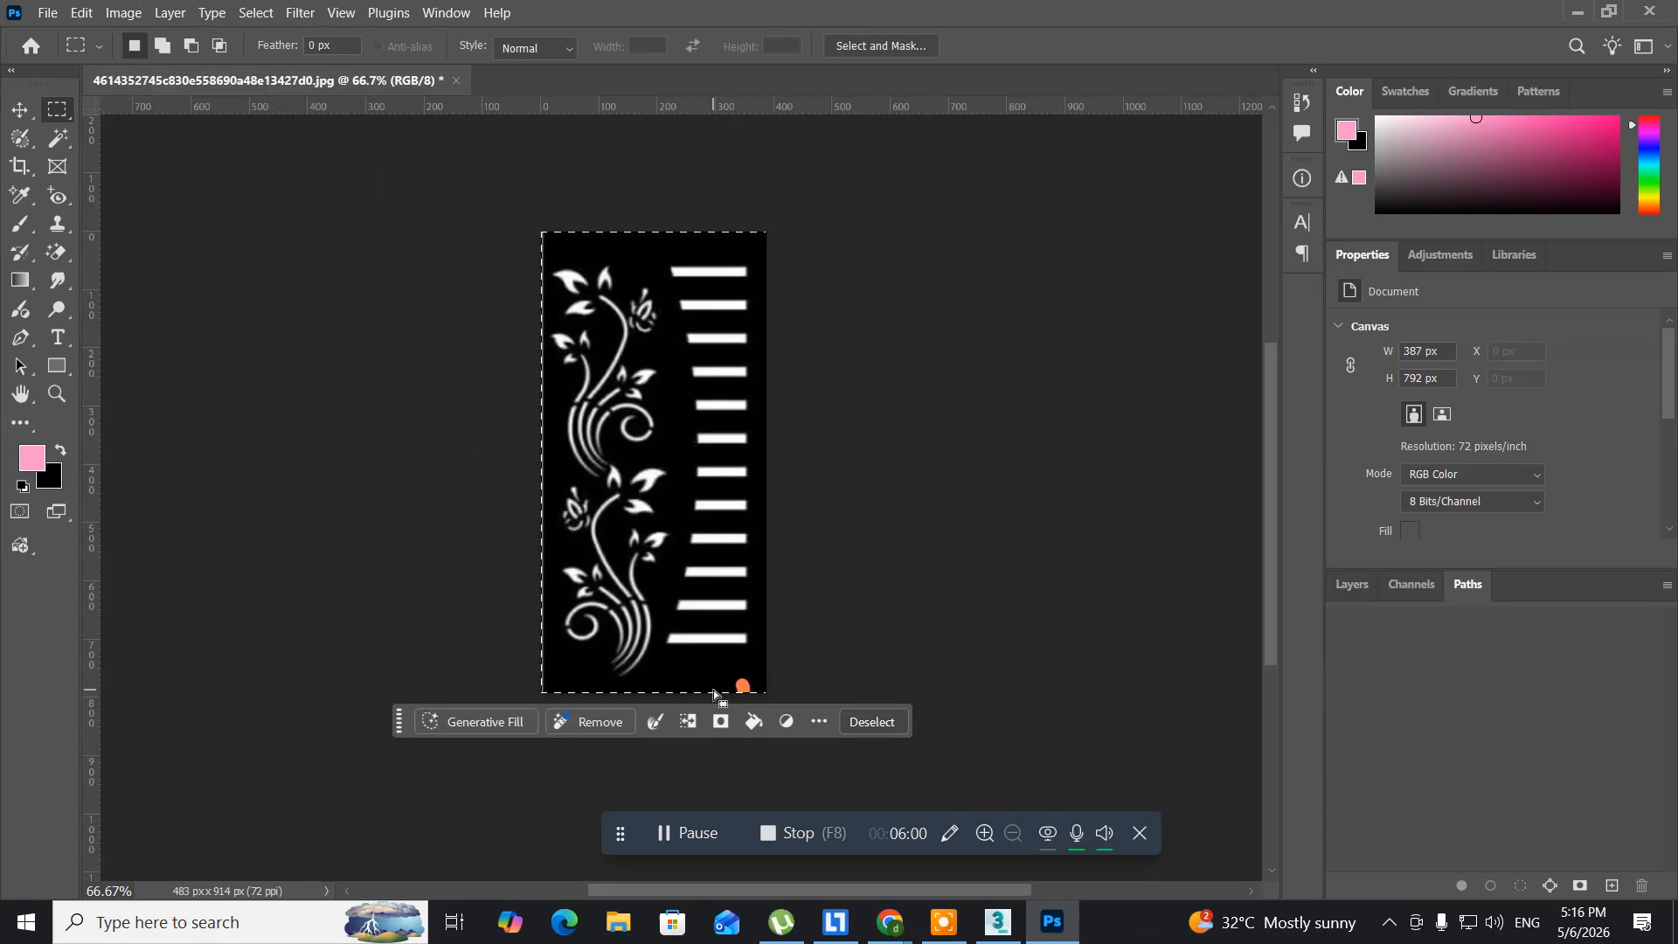
- Select the panel again just inside its white edge strip, crop to about 373 × 789 px, and clear the selection
left_click(672, 655)
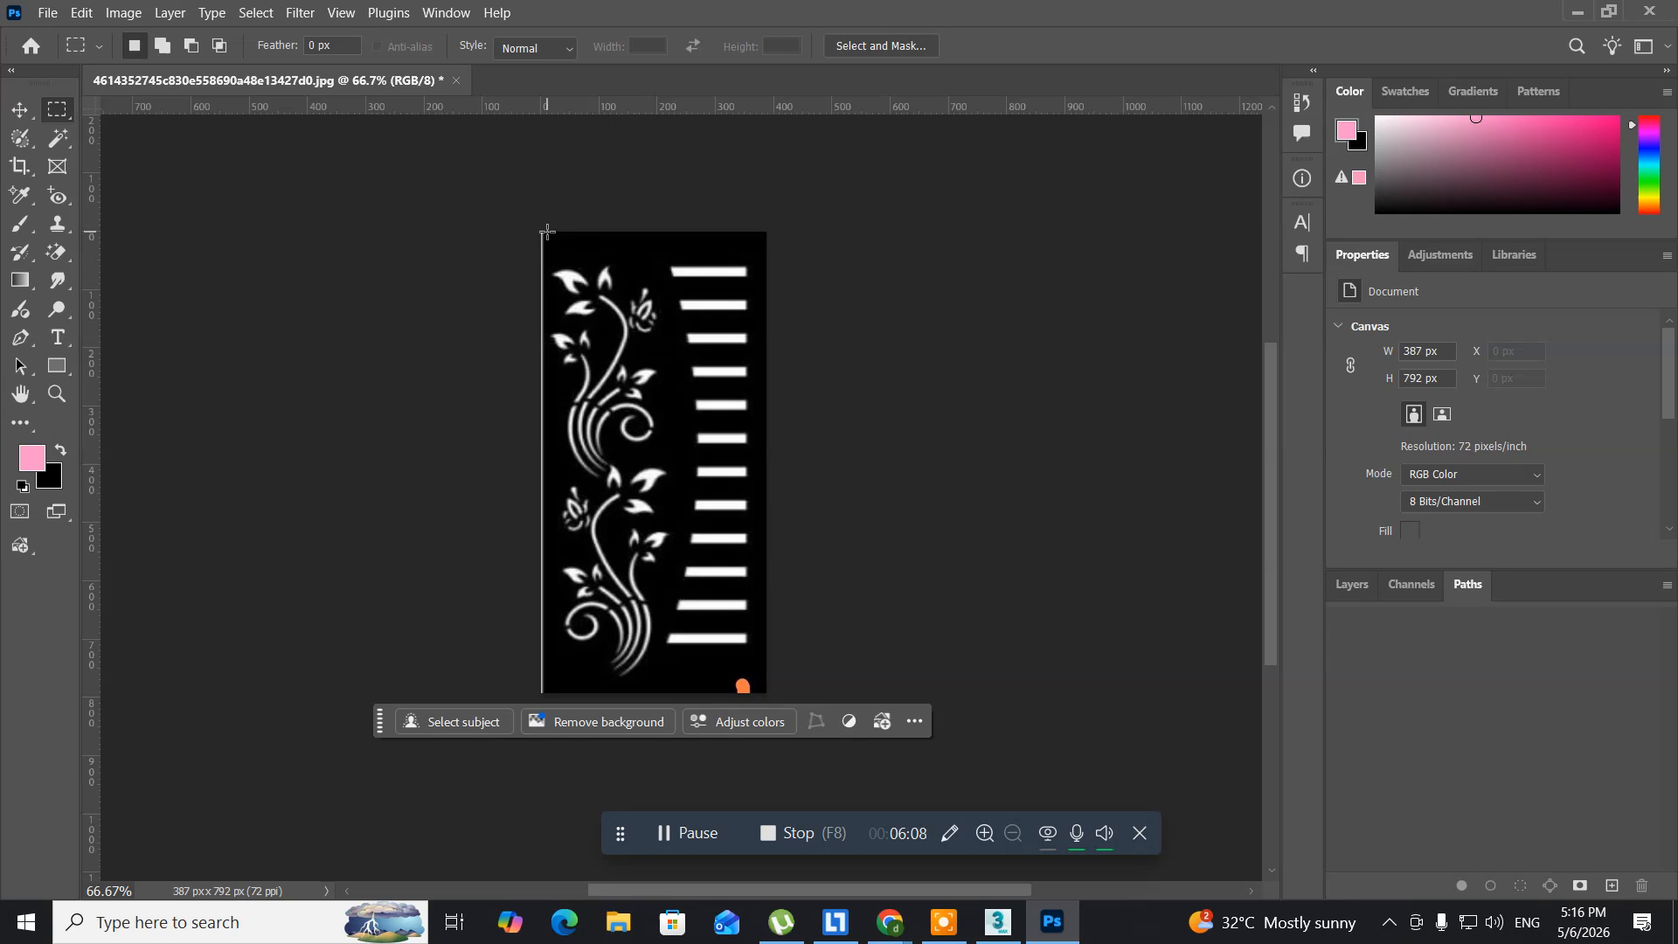
left_click_drag(547, 232, 762, 689)
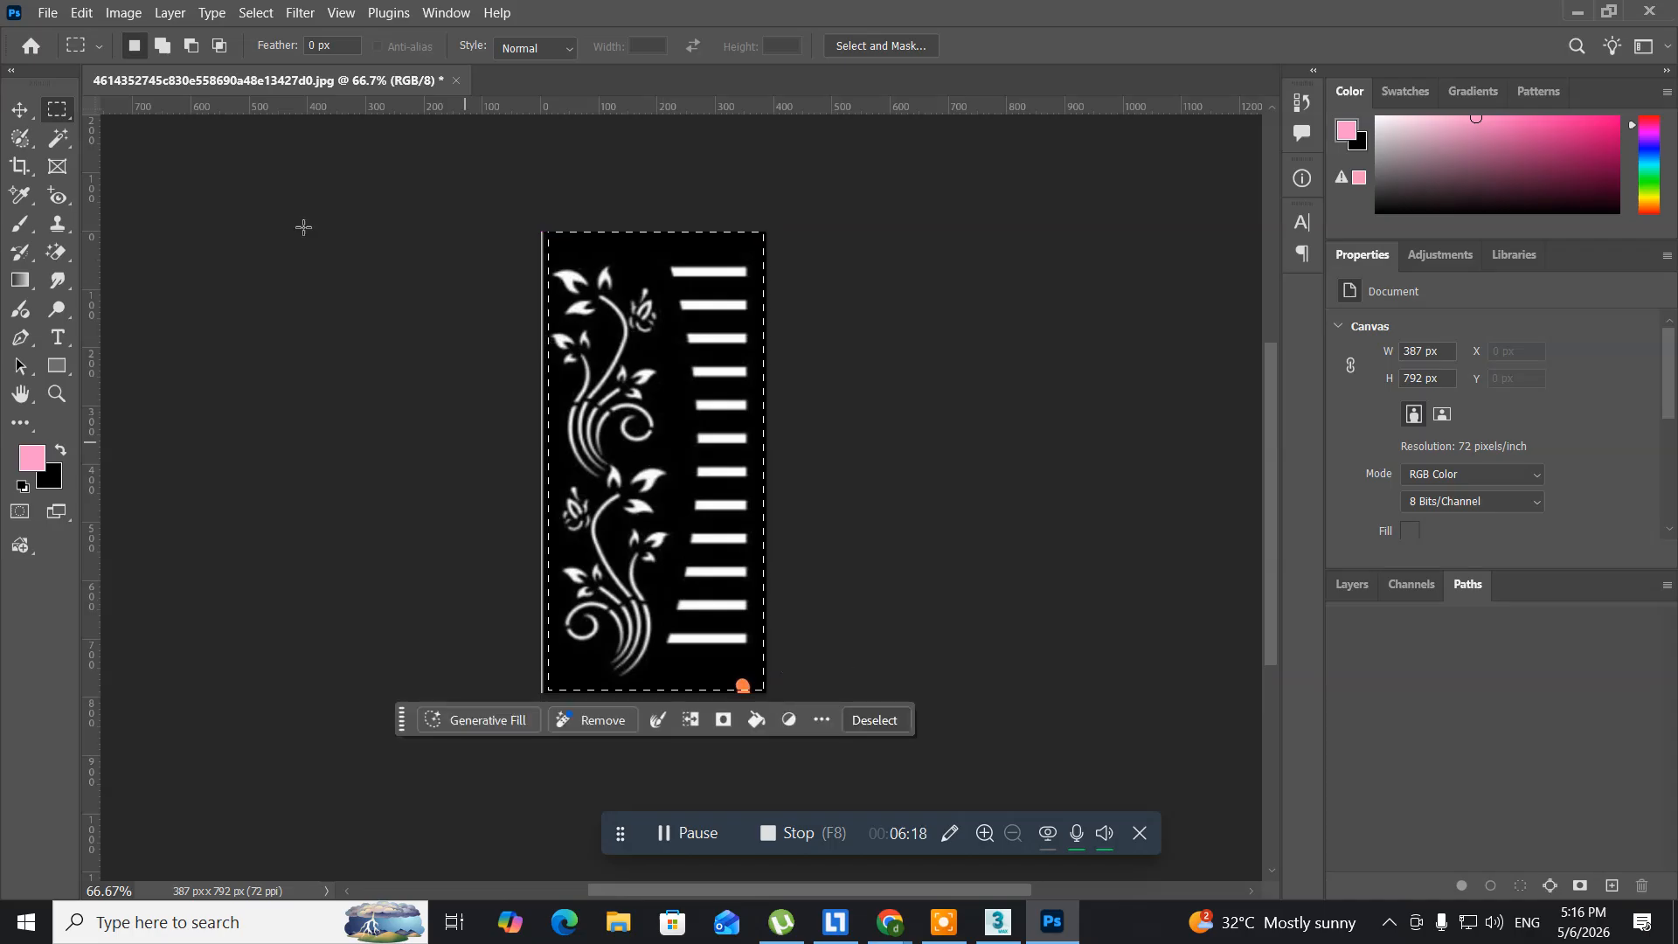
left_click(131, 13)
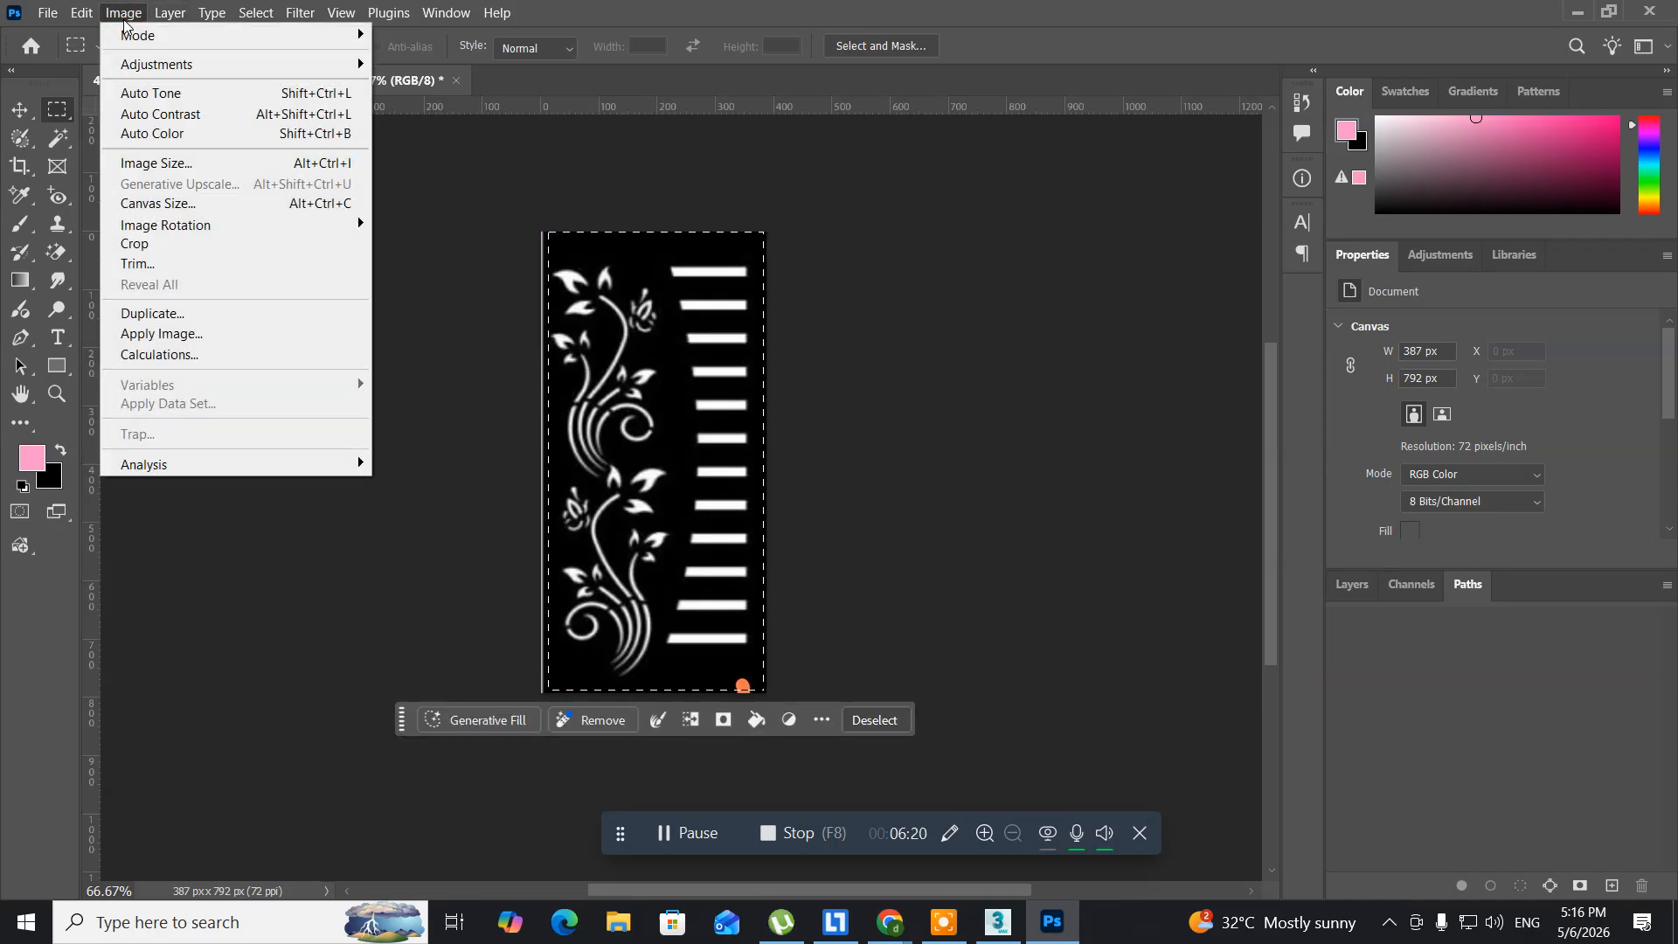
left_click(169, 249)
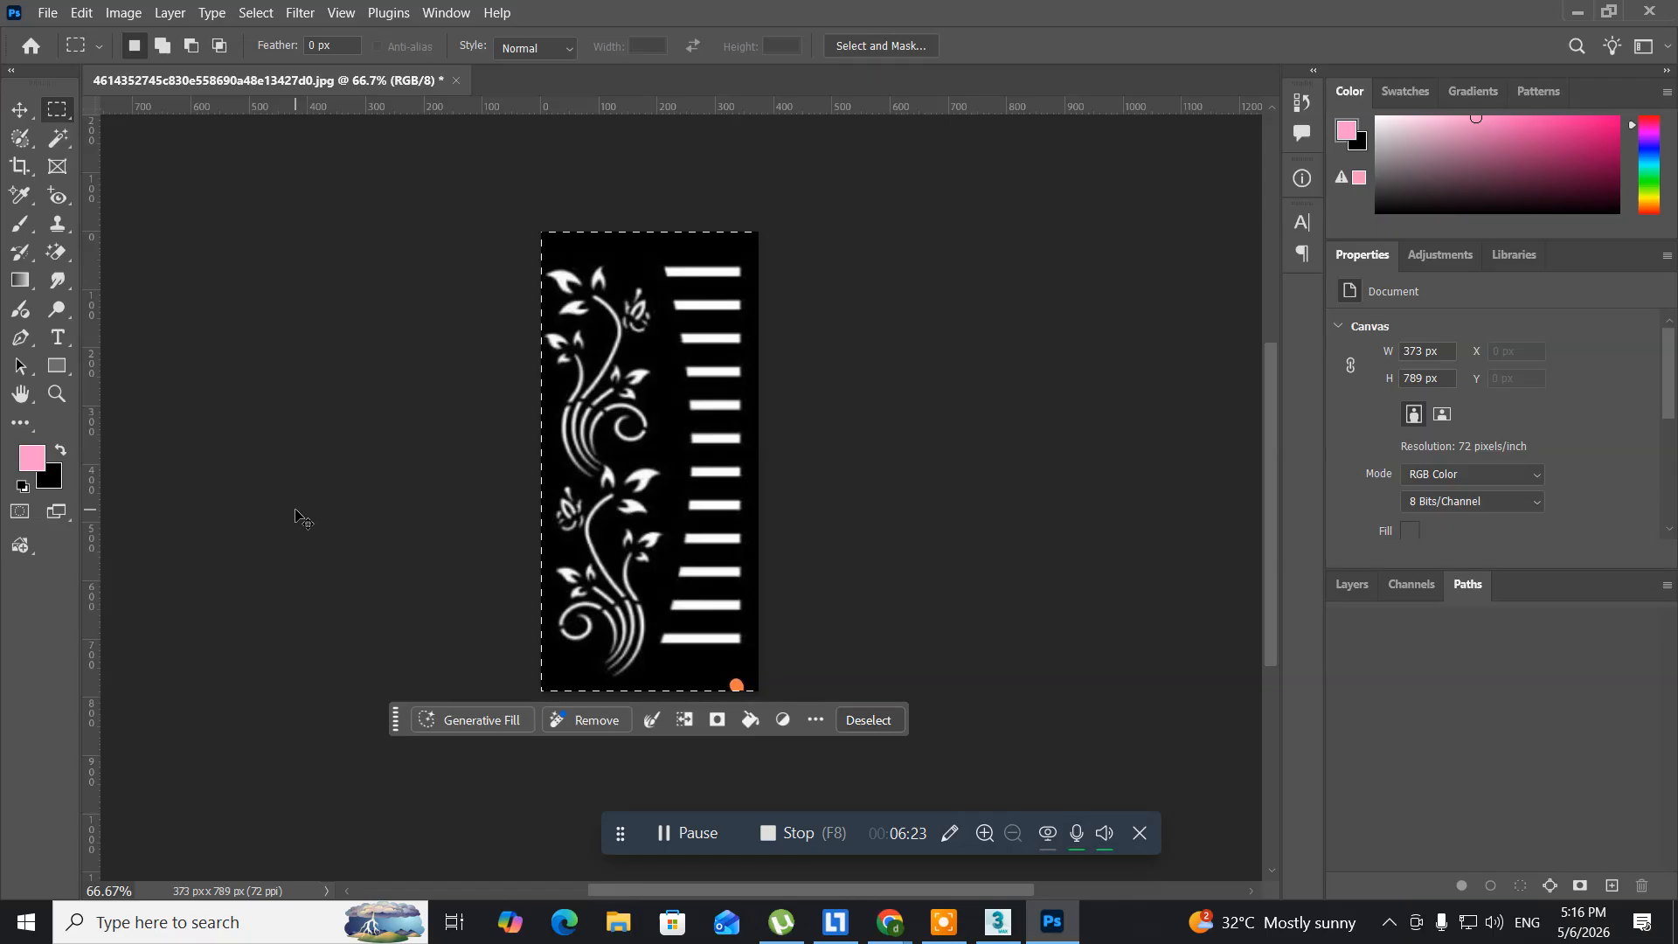
key("ctrl+d")
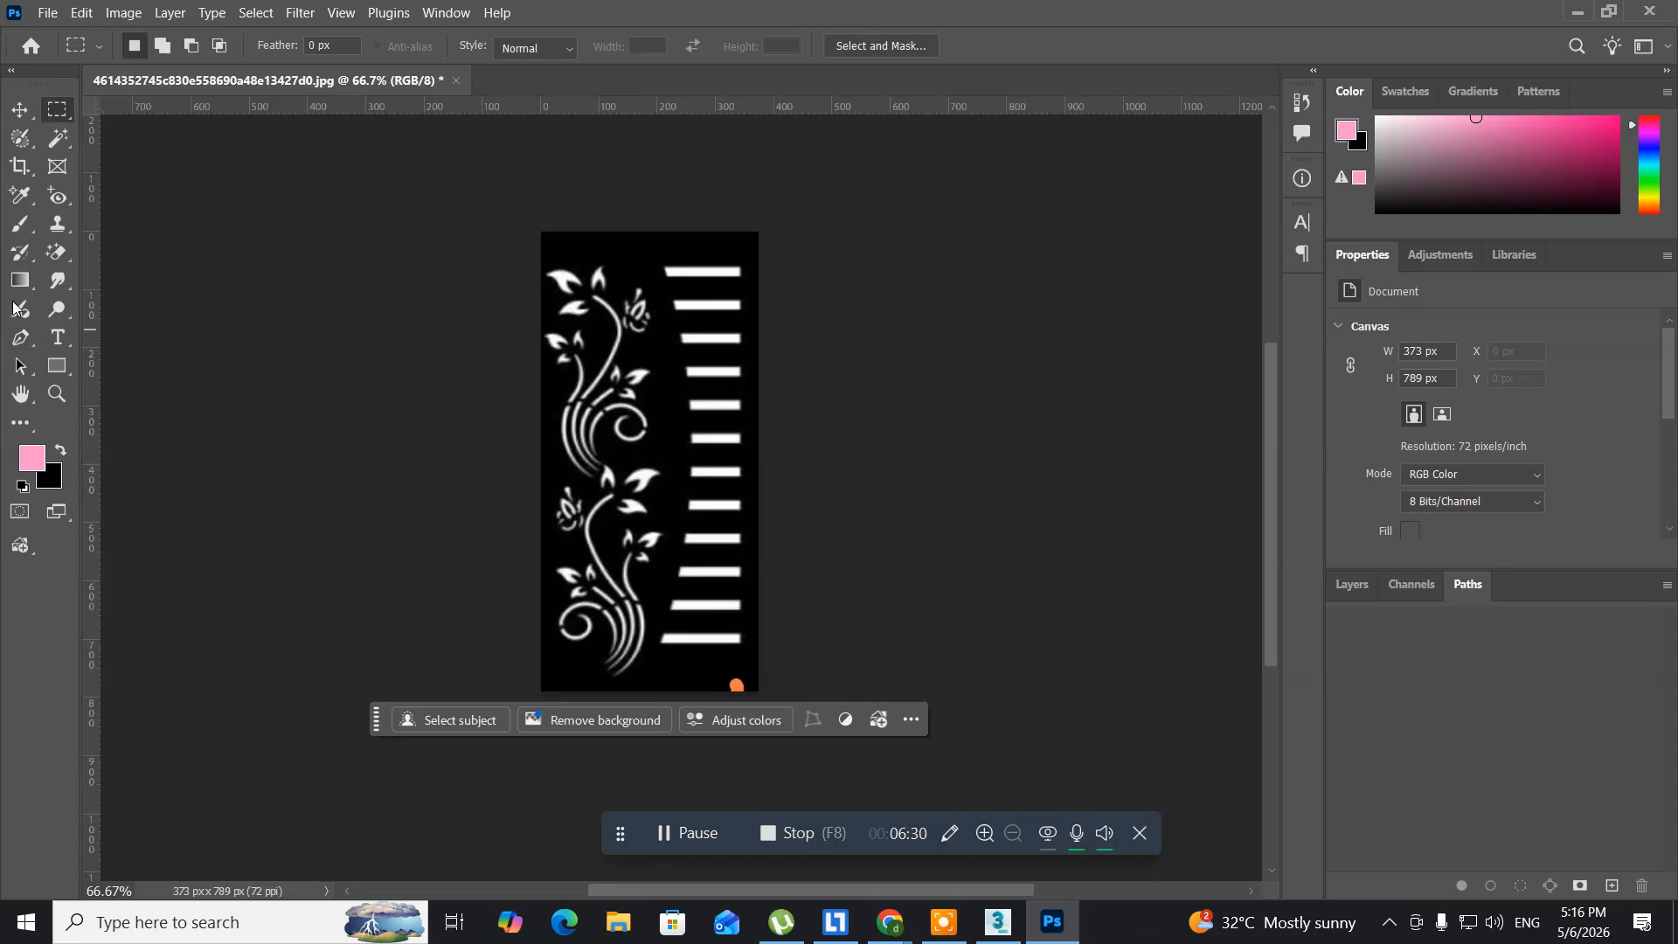
- Set up the Brush tool with black as the foreground colour and the Soft Round brush at 100% hardness
left_click(20, 224)
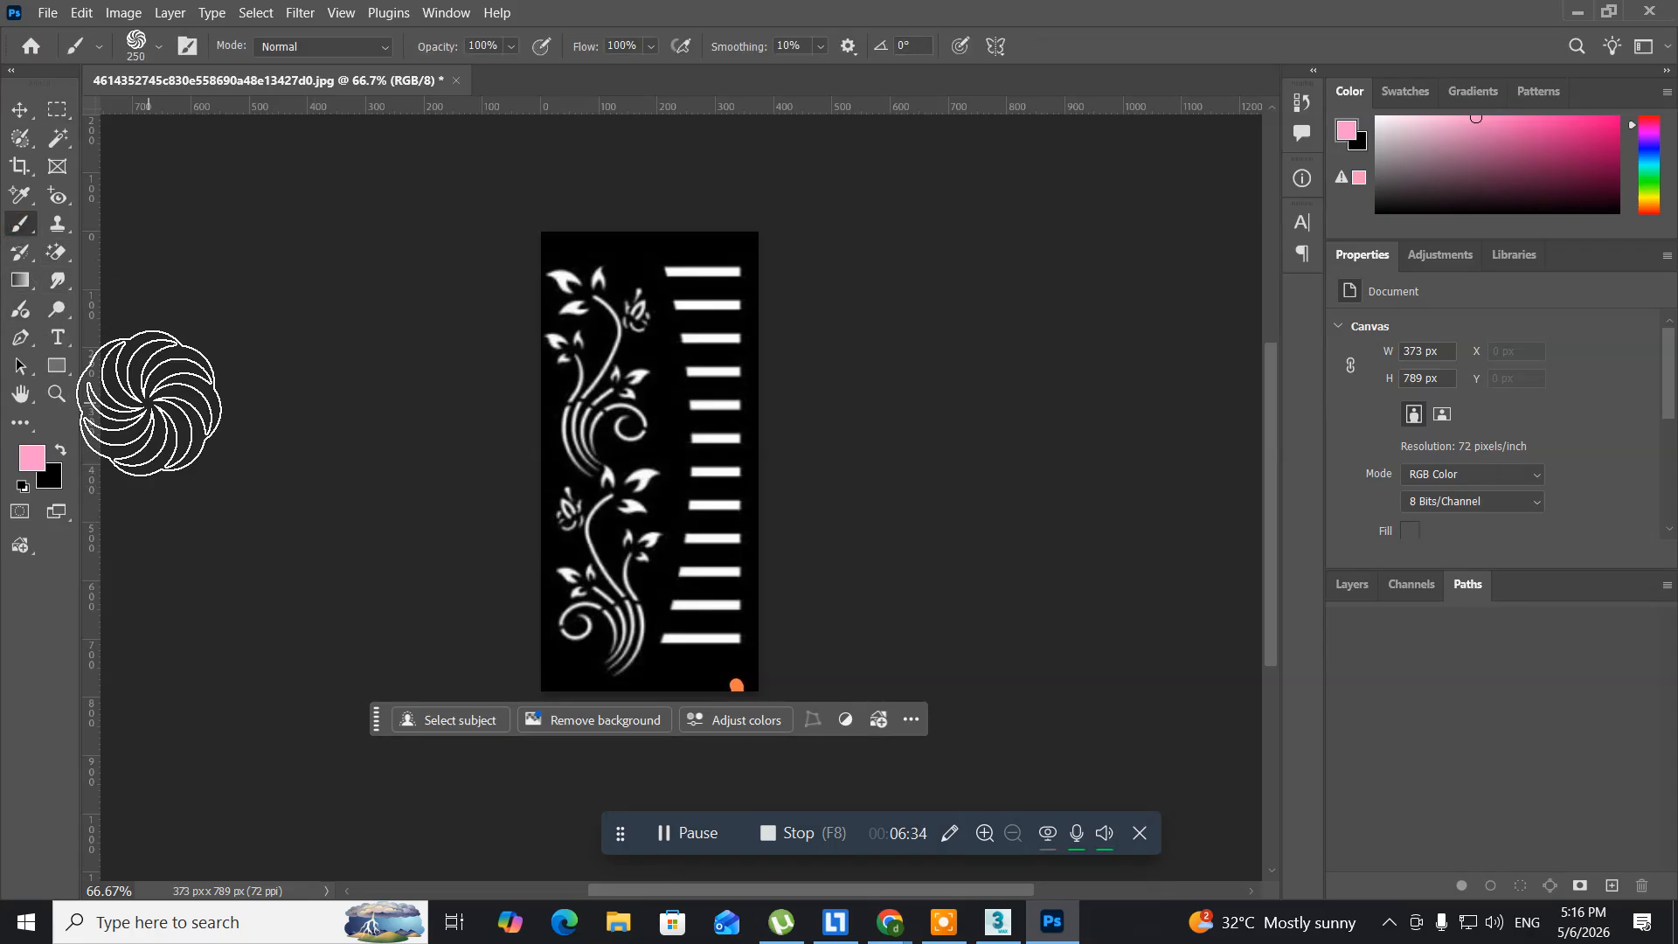
key("x")
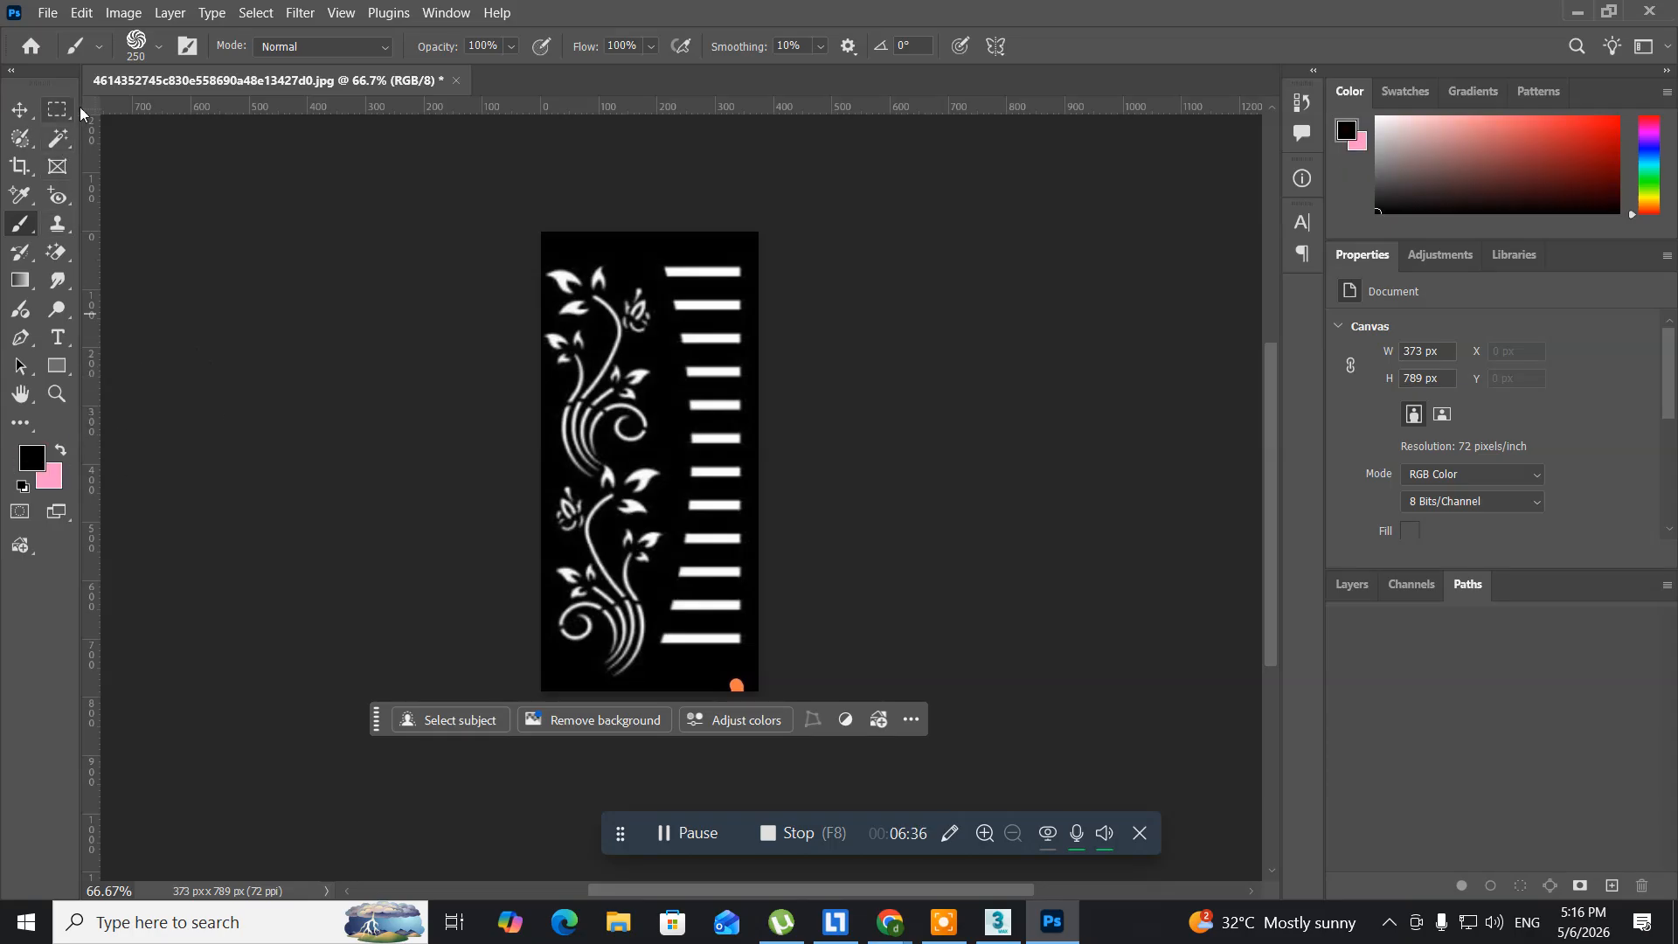
left_click(154, 48)
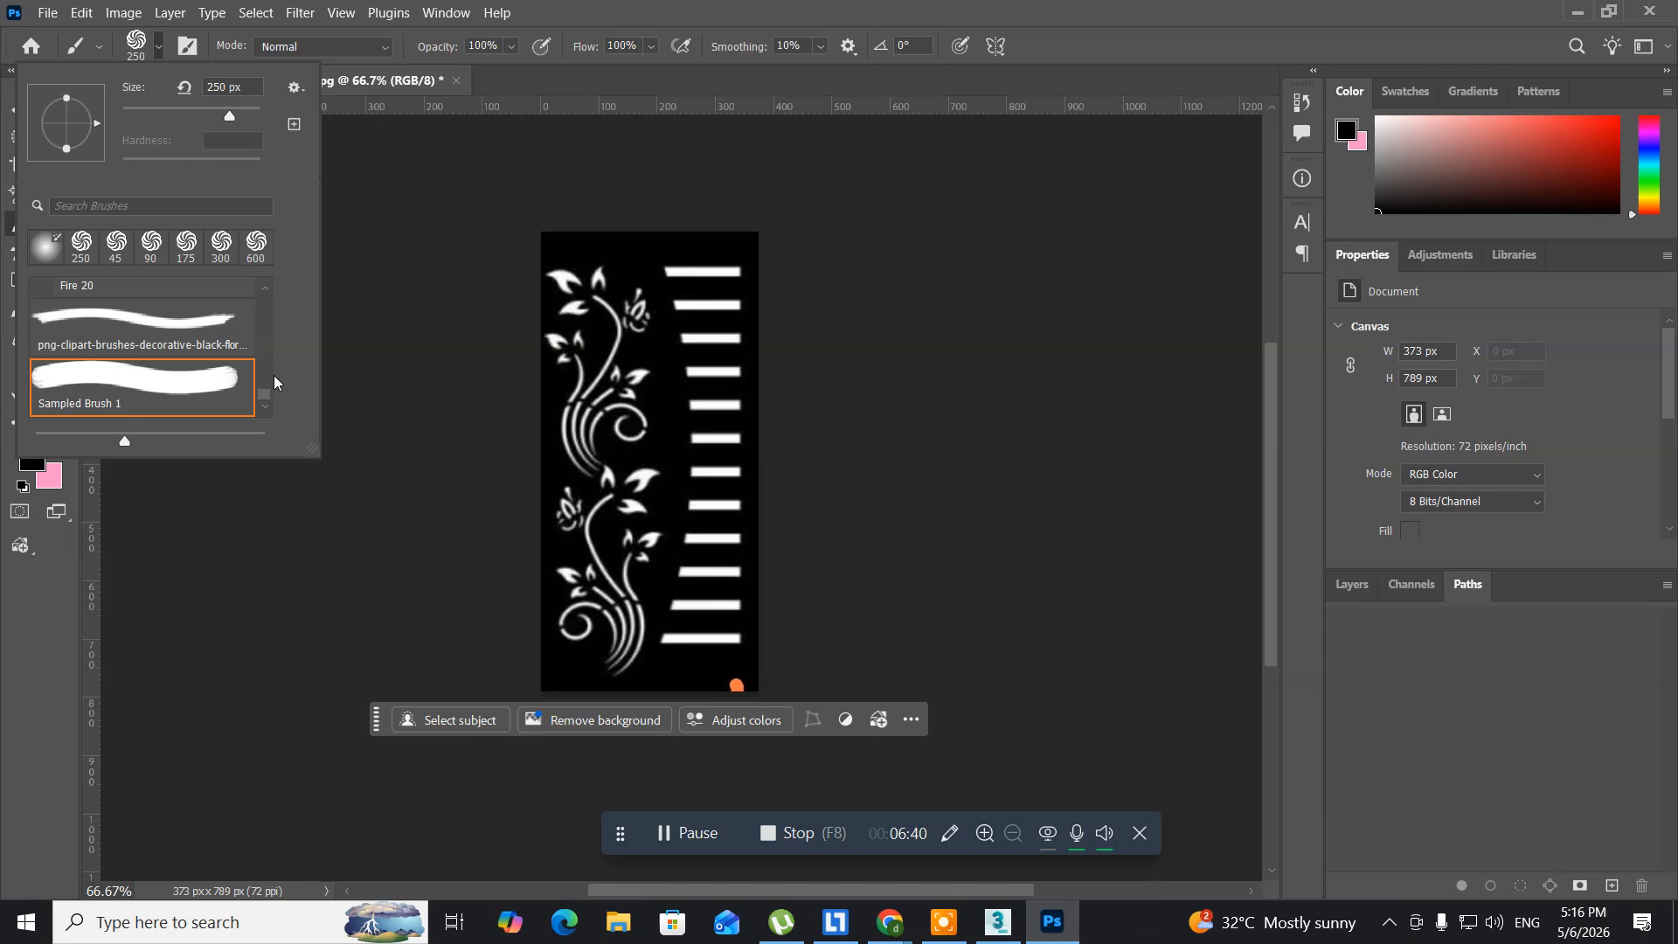
left_click_drag(262, 399, 267, 293)
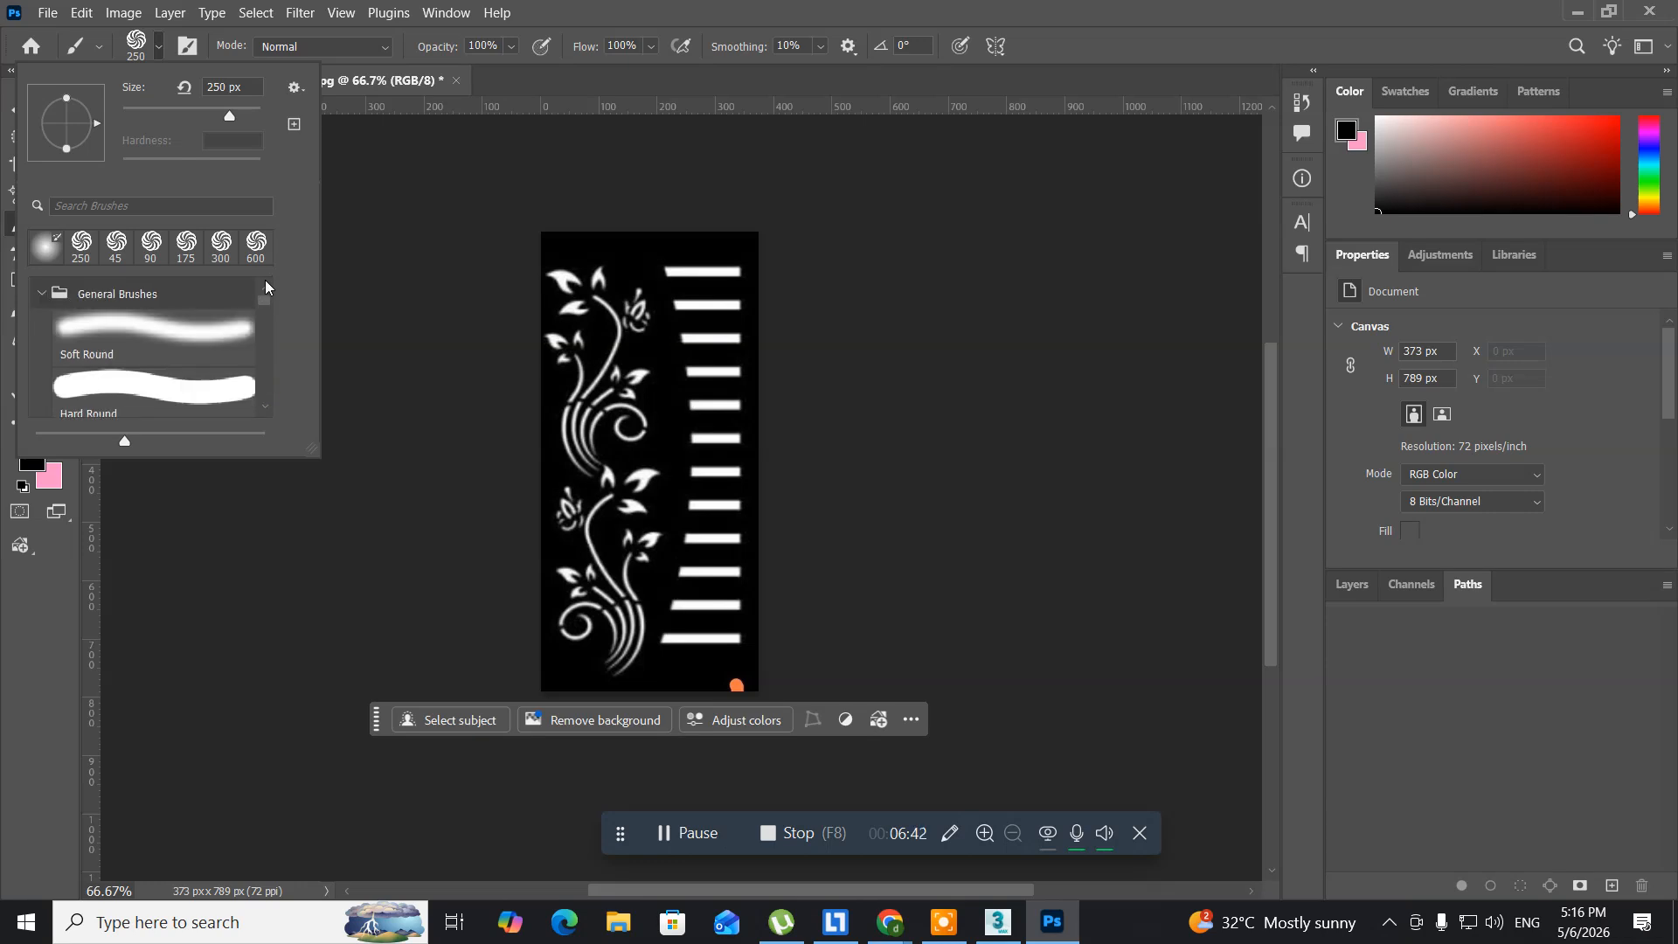
left_click(150, 325)
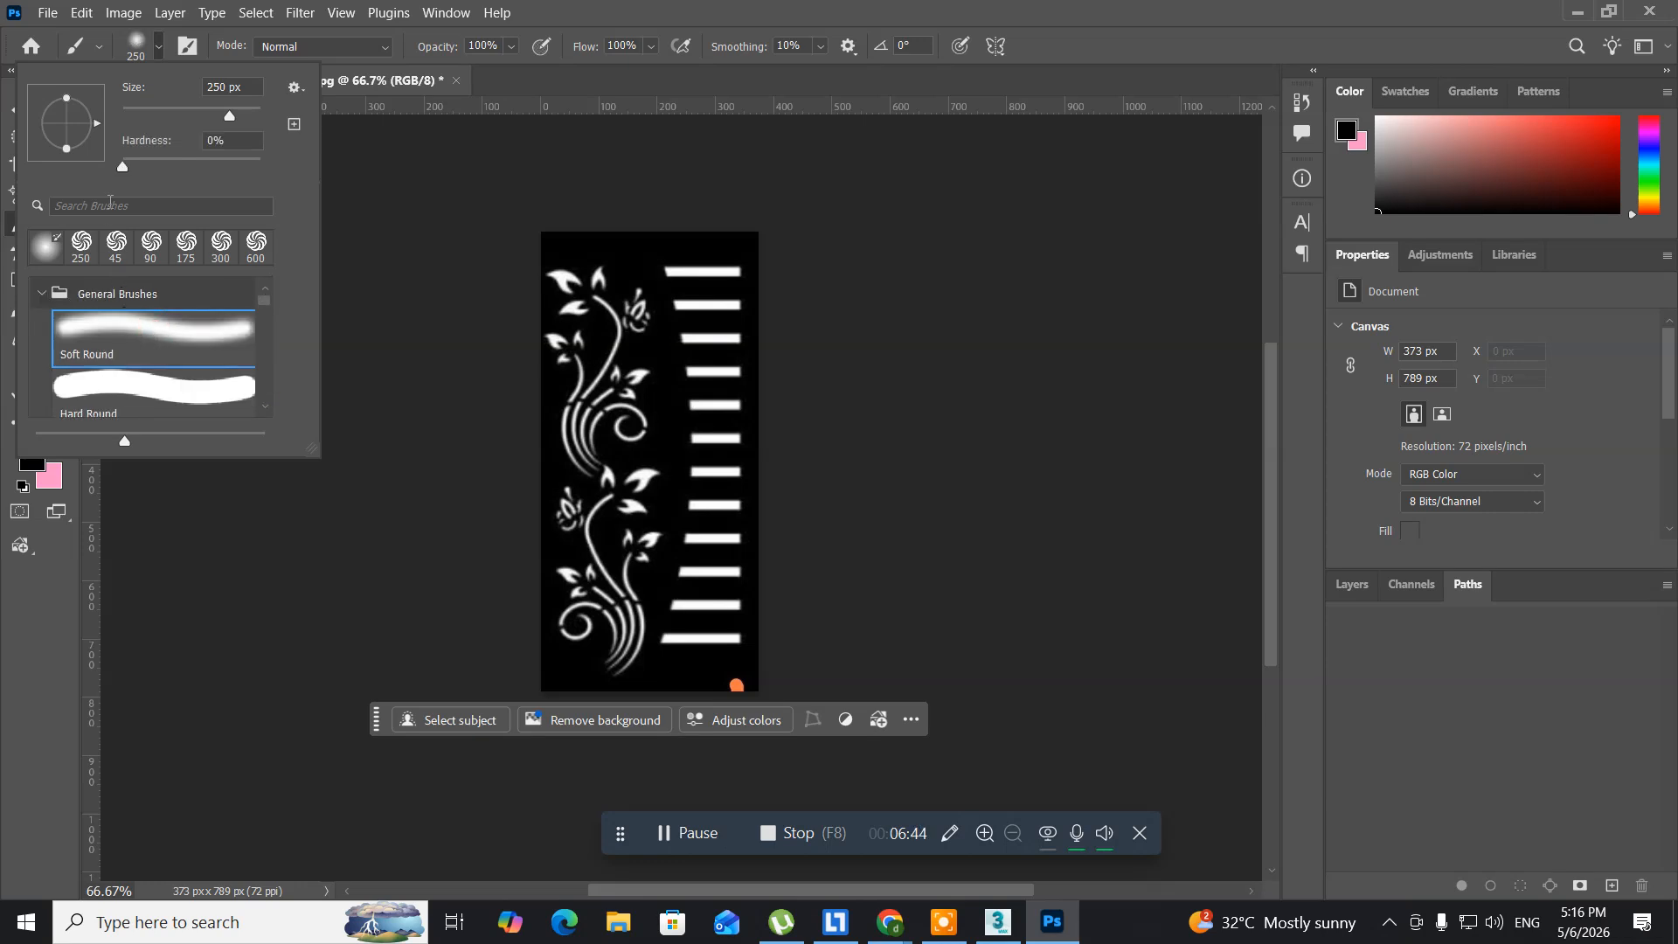
left_click_drag(122, 174, 262, 168)
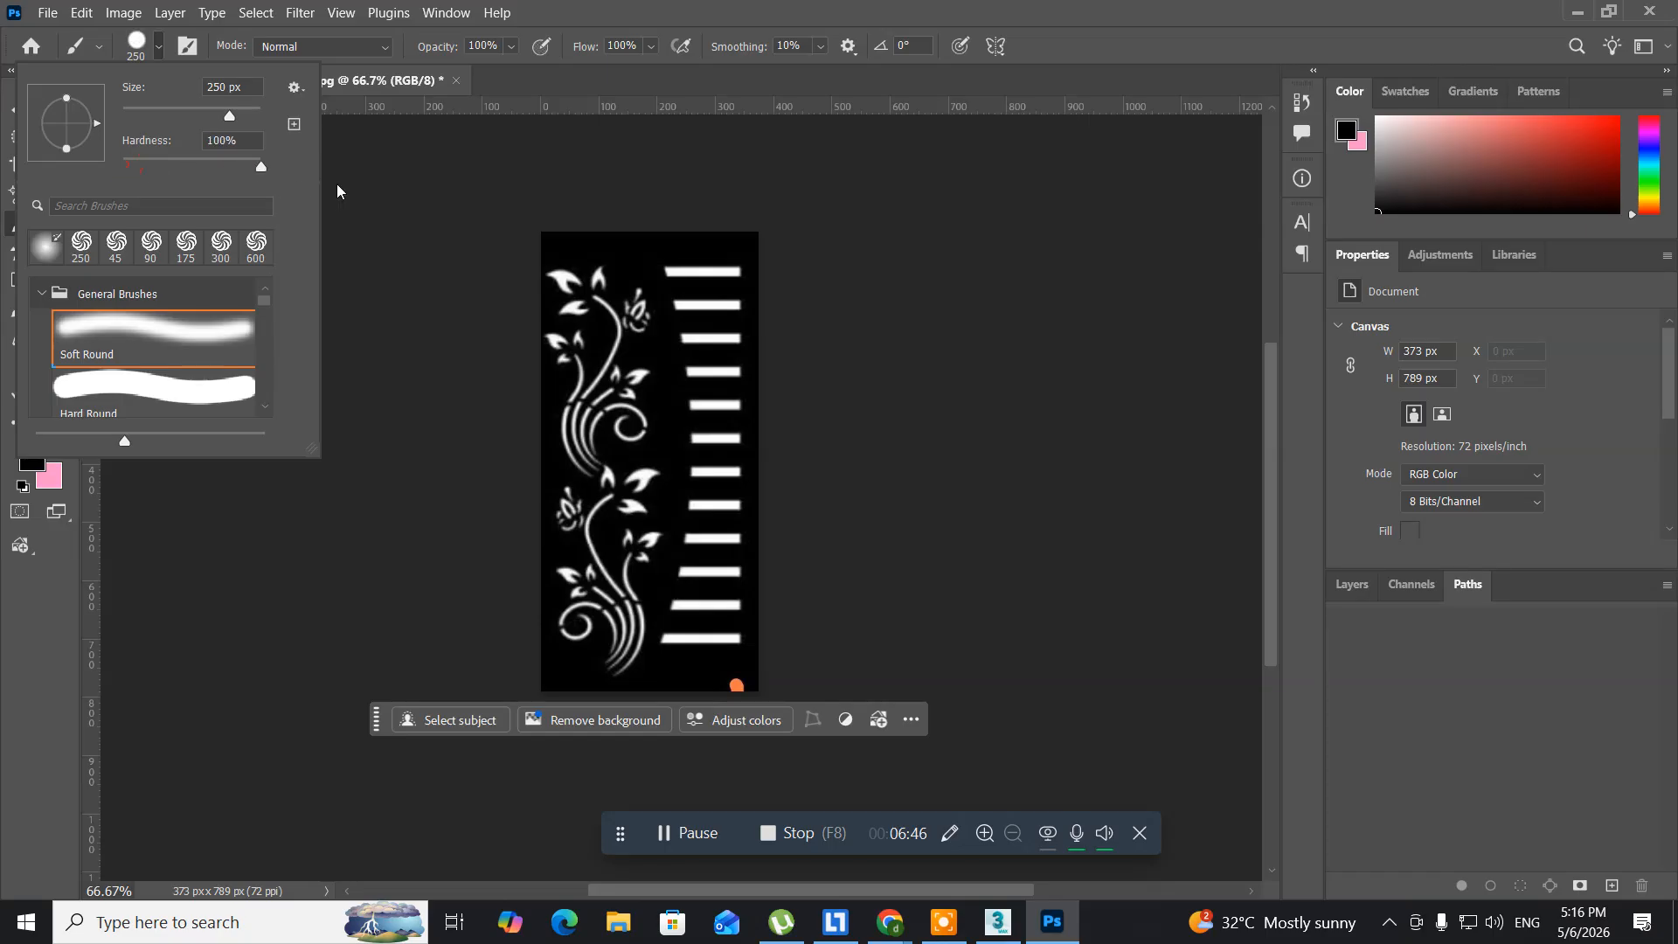
key("Return")
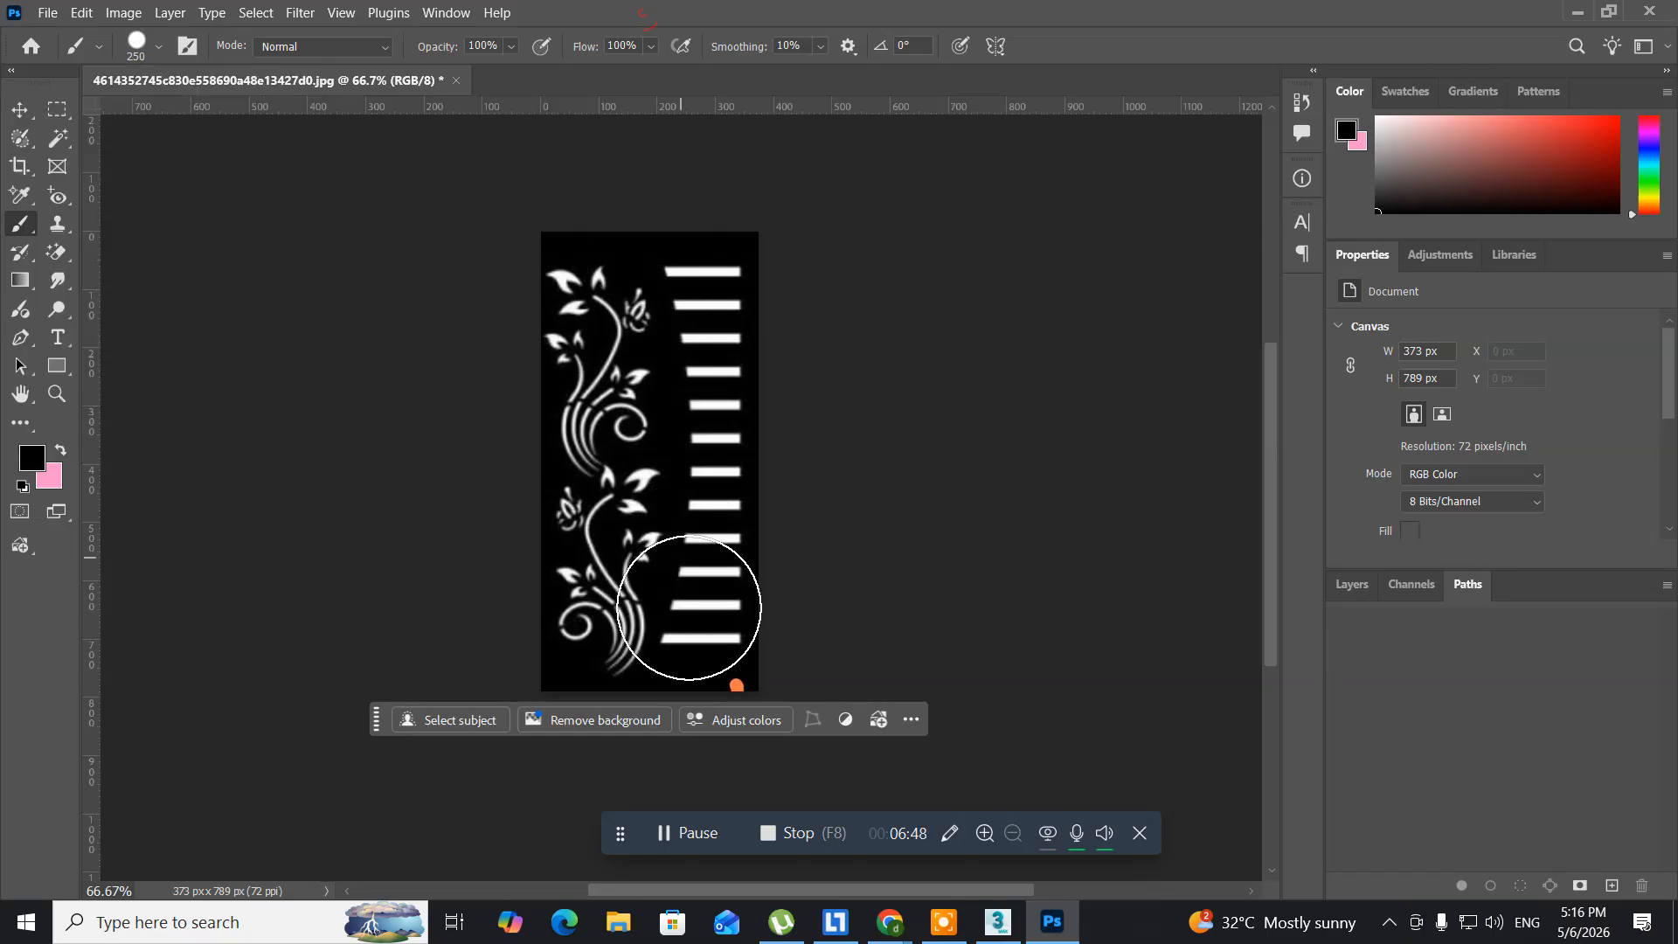
- Reduce the brush size and paint over the orange spot near the panel's lower edge in black
key("bracketleft")
key("bracketleft")
key("bracketleft")
key("bracketleft")
key("bracketleft")
key("bracketleft")
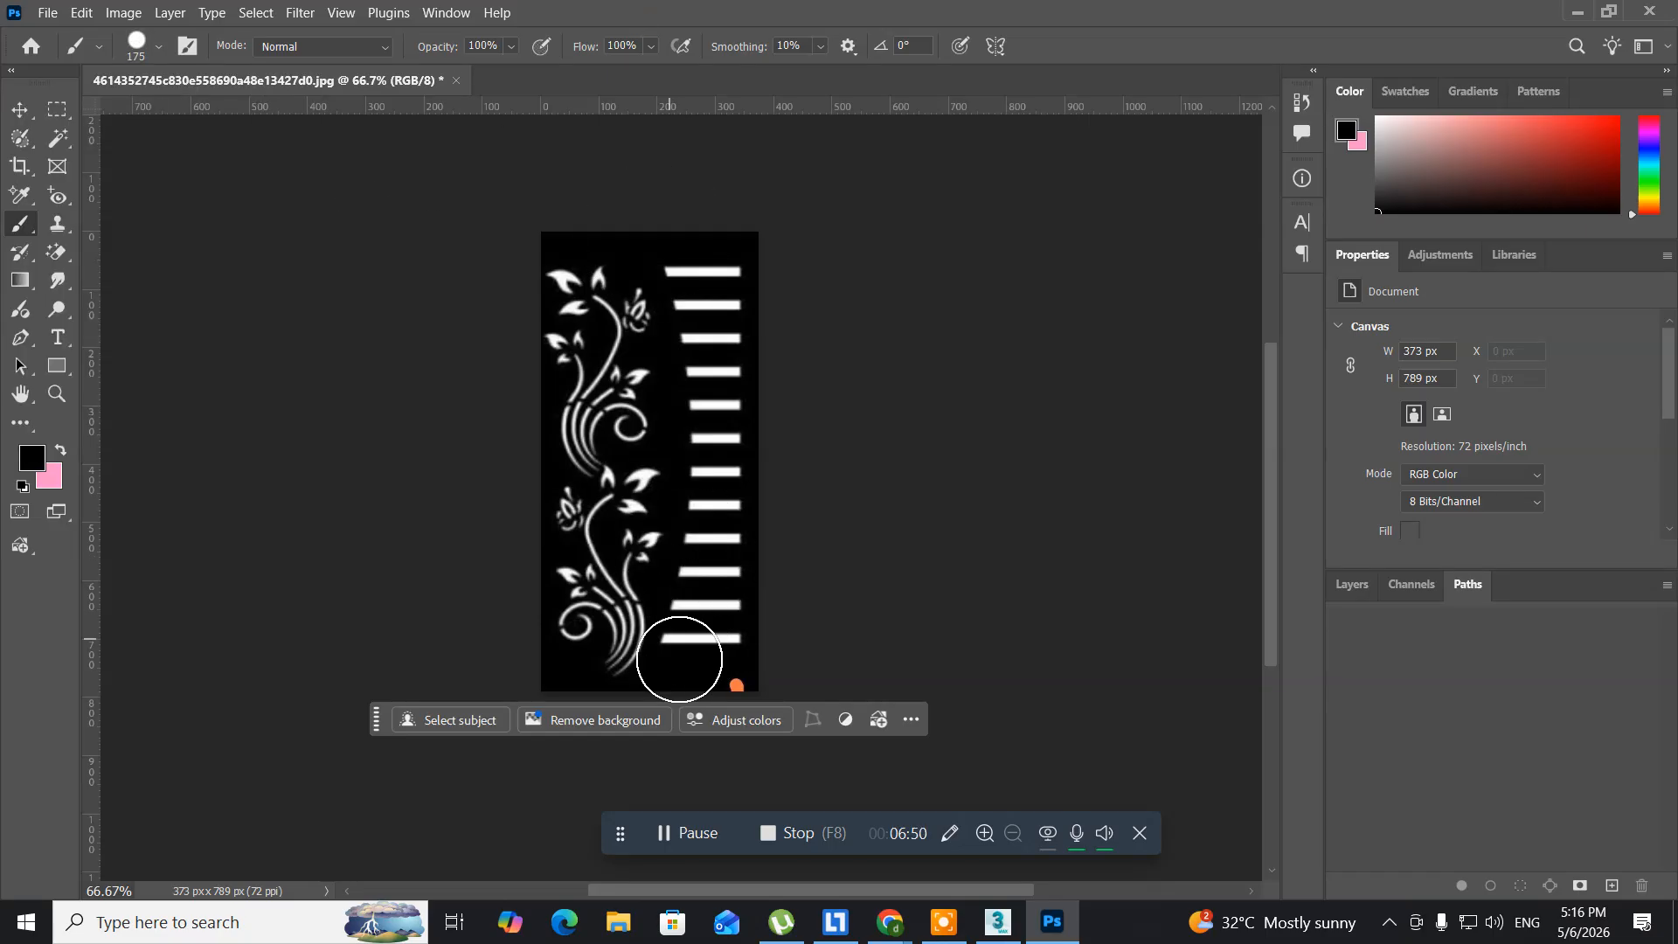
- Select the panel's black background with the Magic Wand, add a new path, and make a work path from the selection
left_click(20, 110)
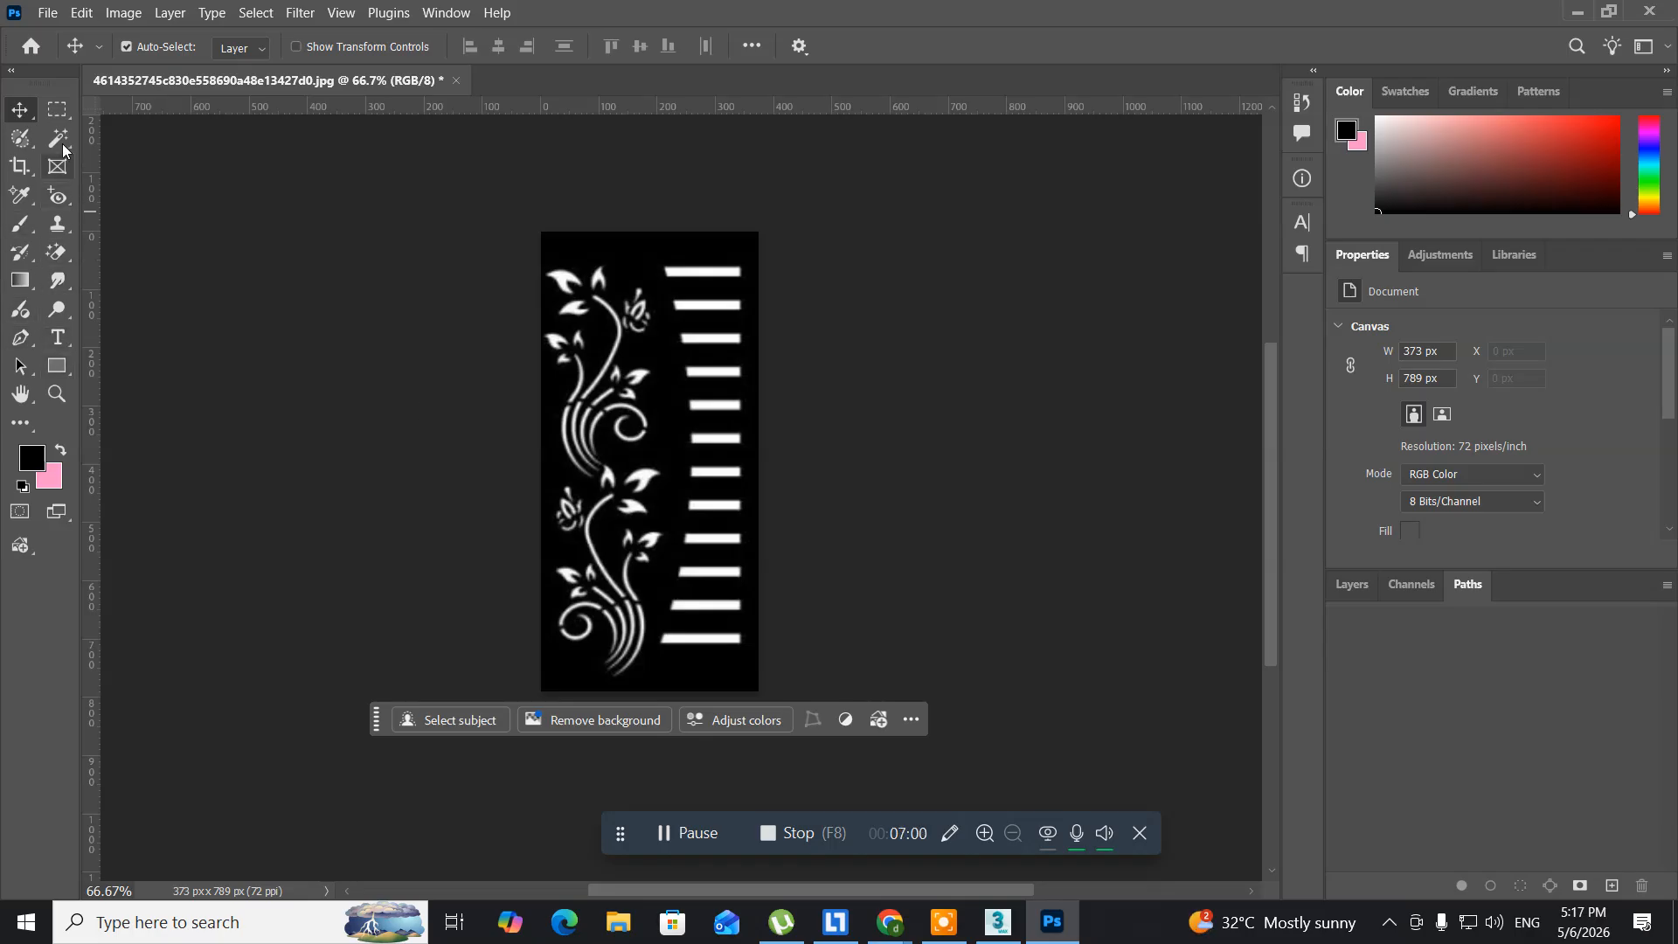
left_click(59, 139)
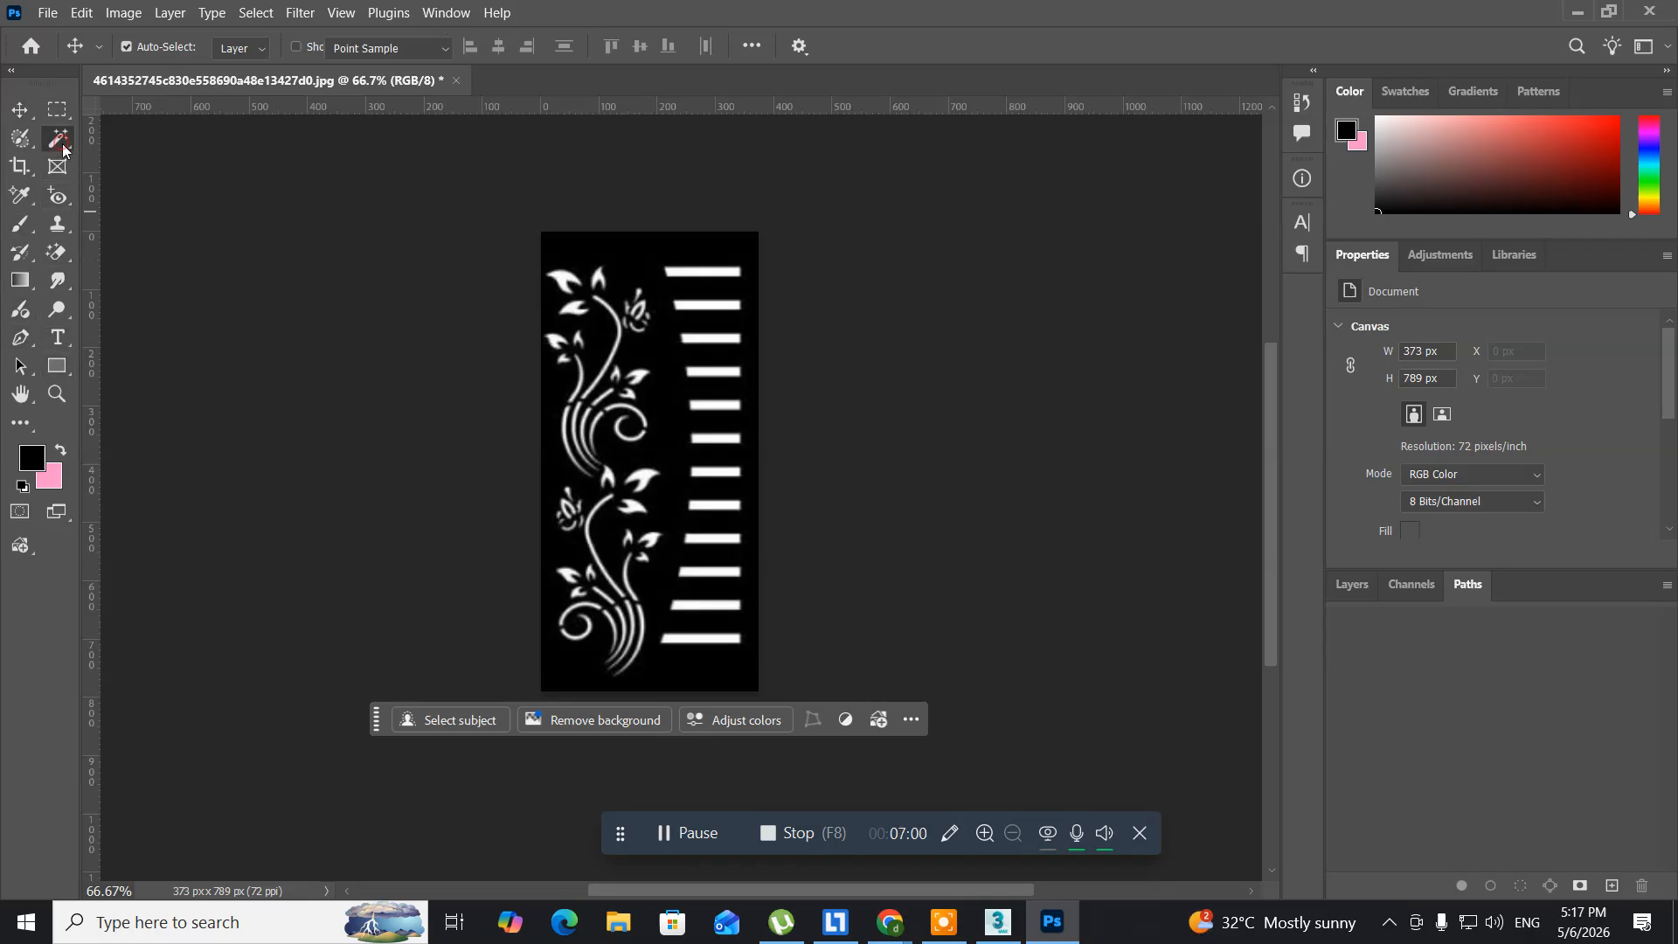
left_click(596, 254)
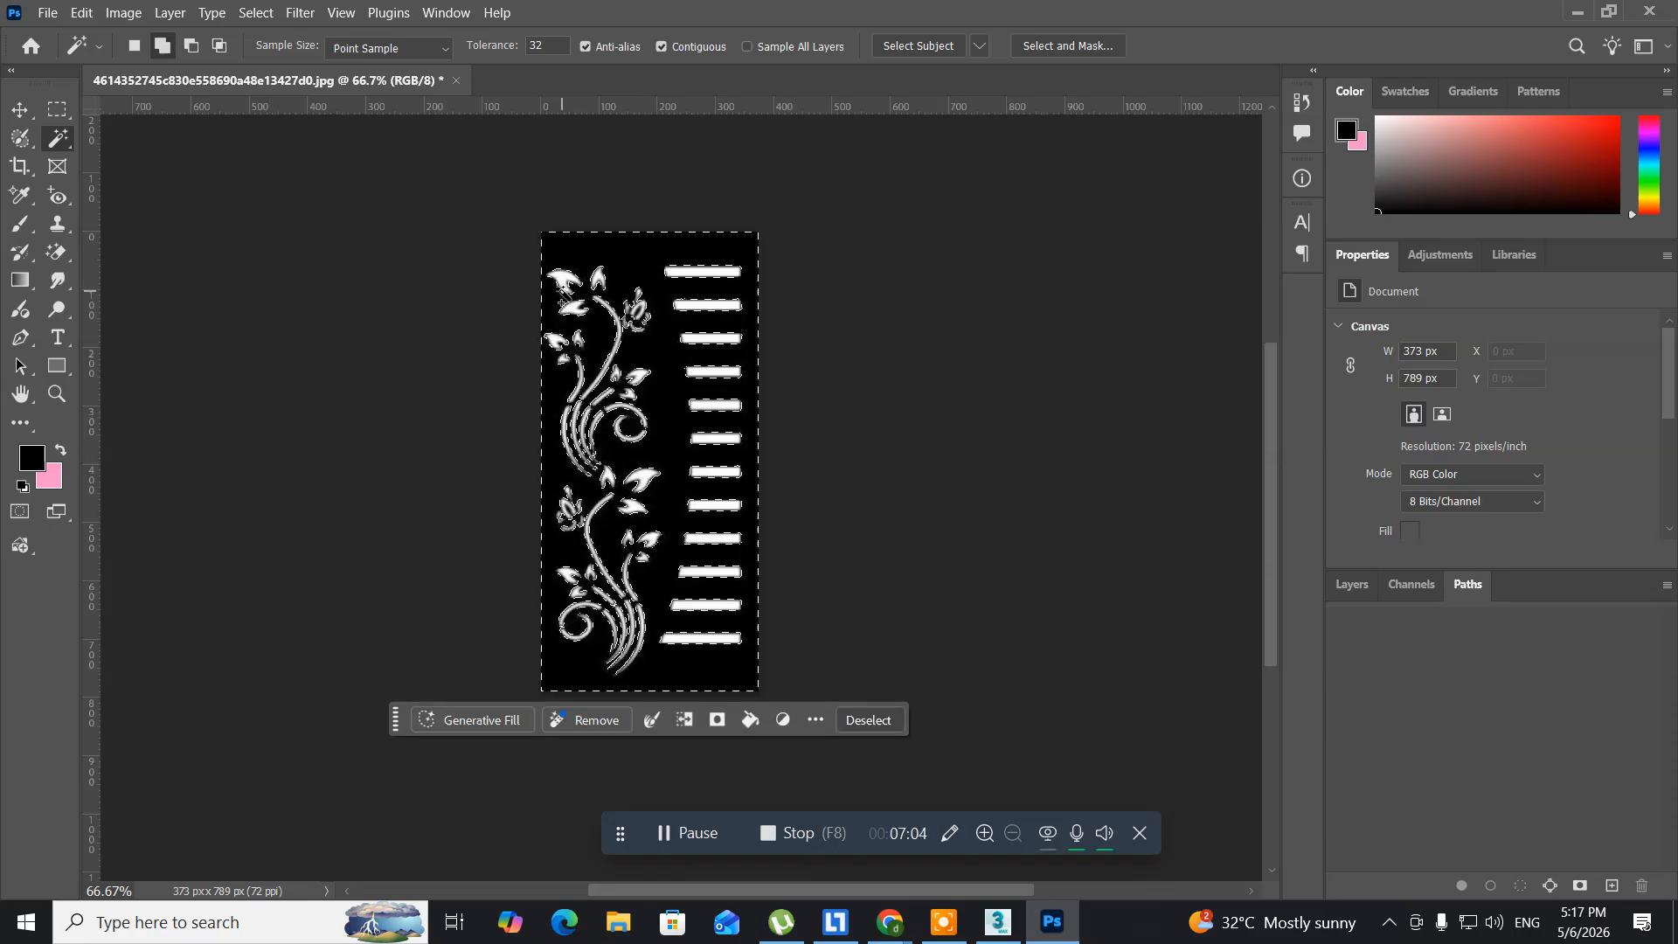
left_click(1613, 885)
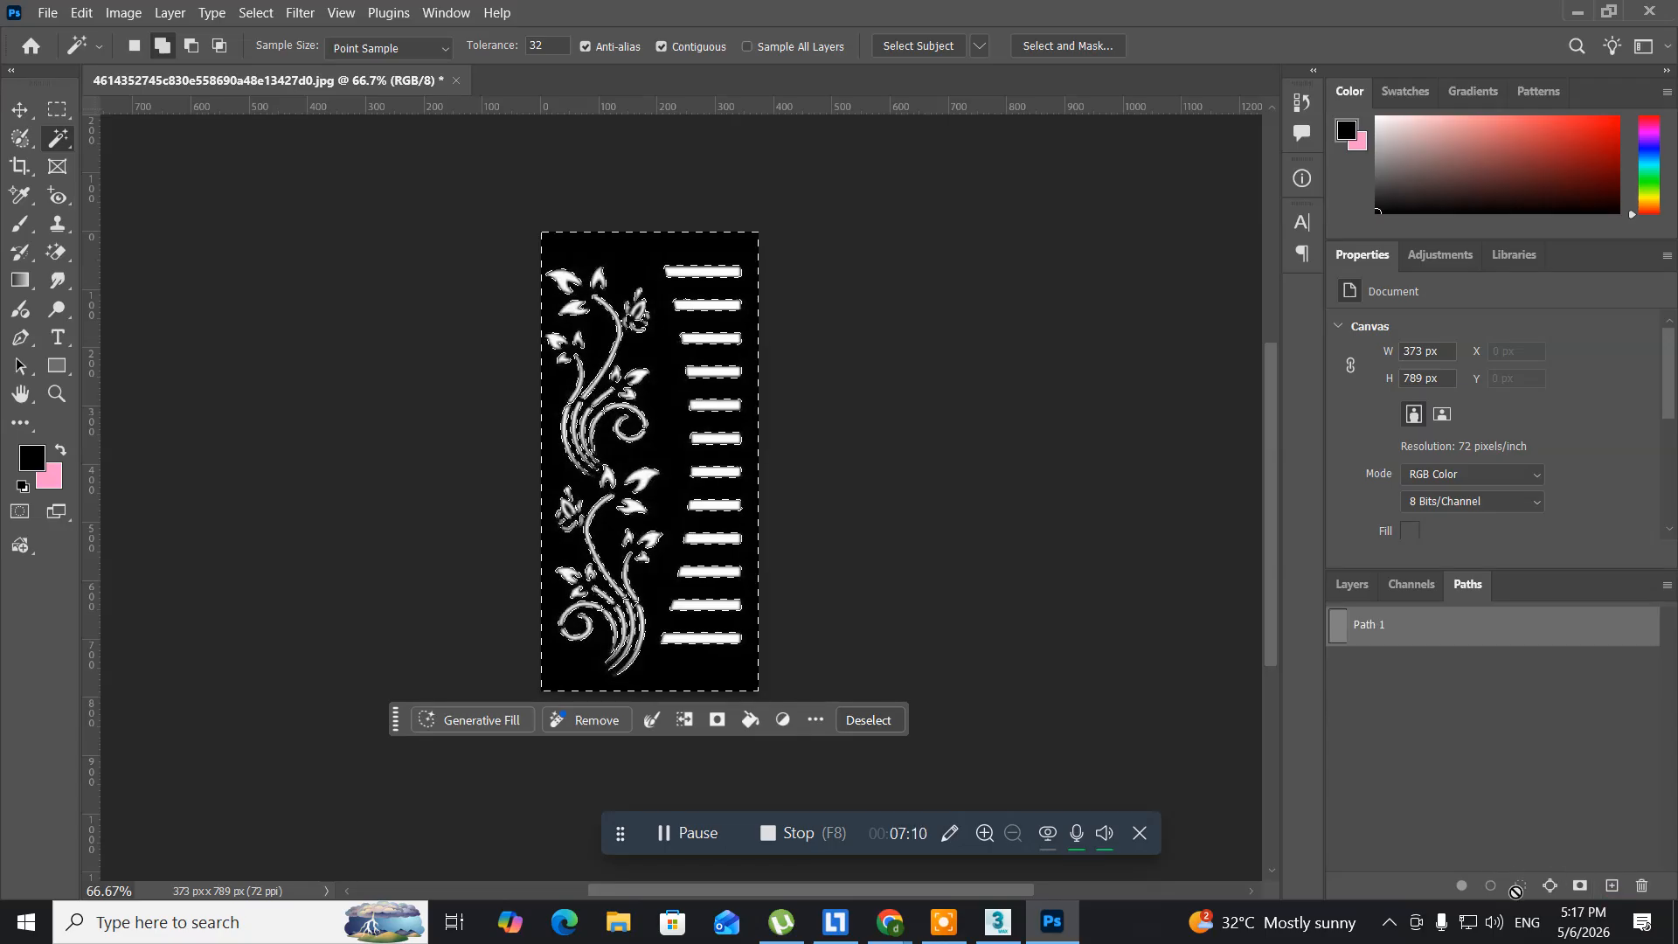
left_click(1549, 885)
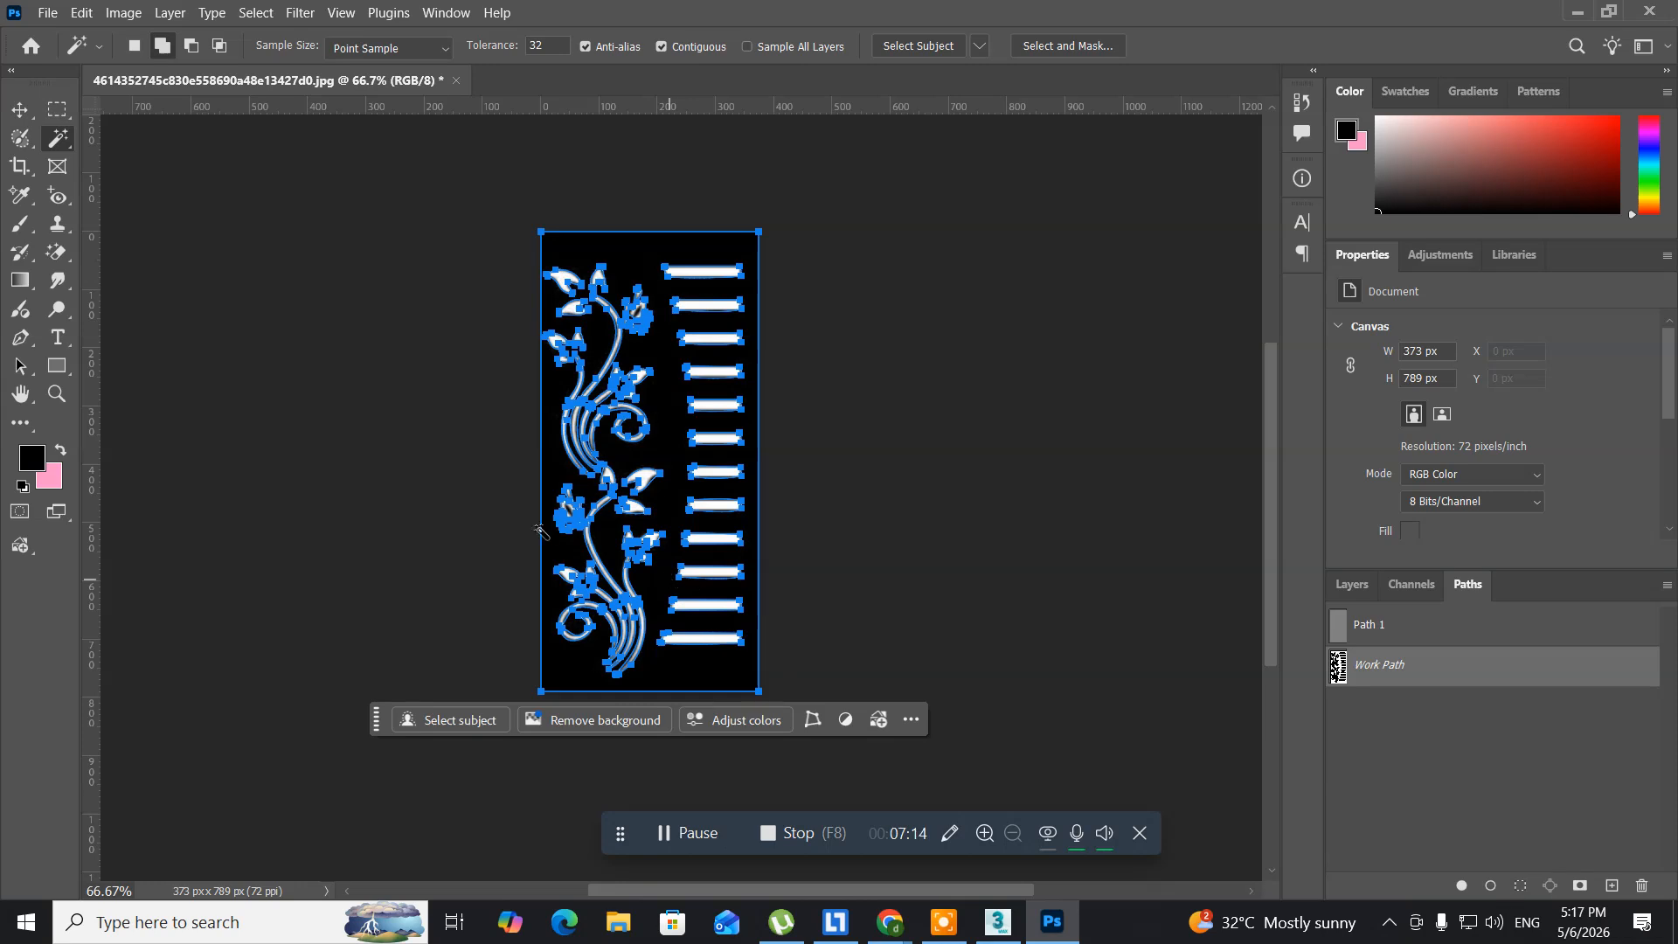
- Export the Work Path to Illustrator, saving it on the Desktop as gate01
left_click(47, 14)
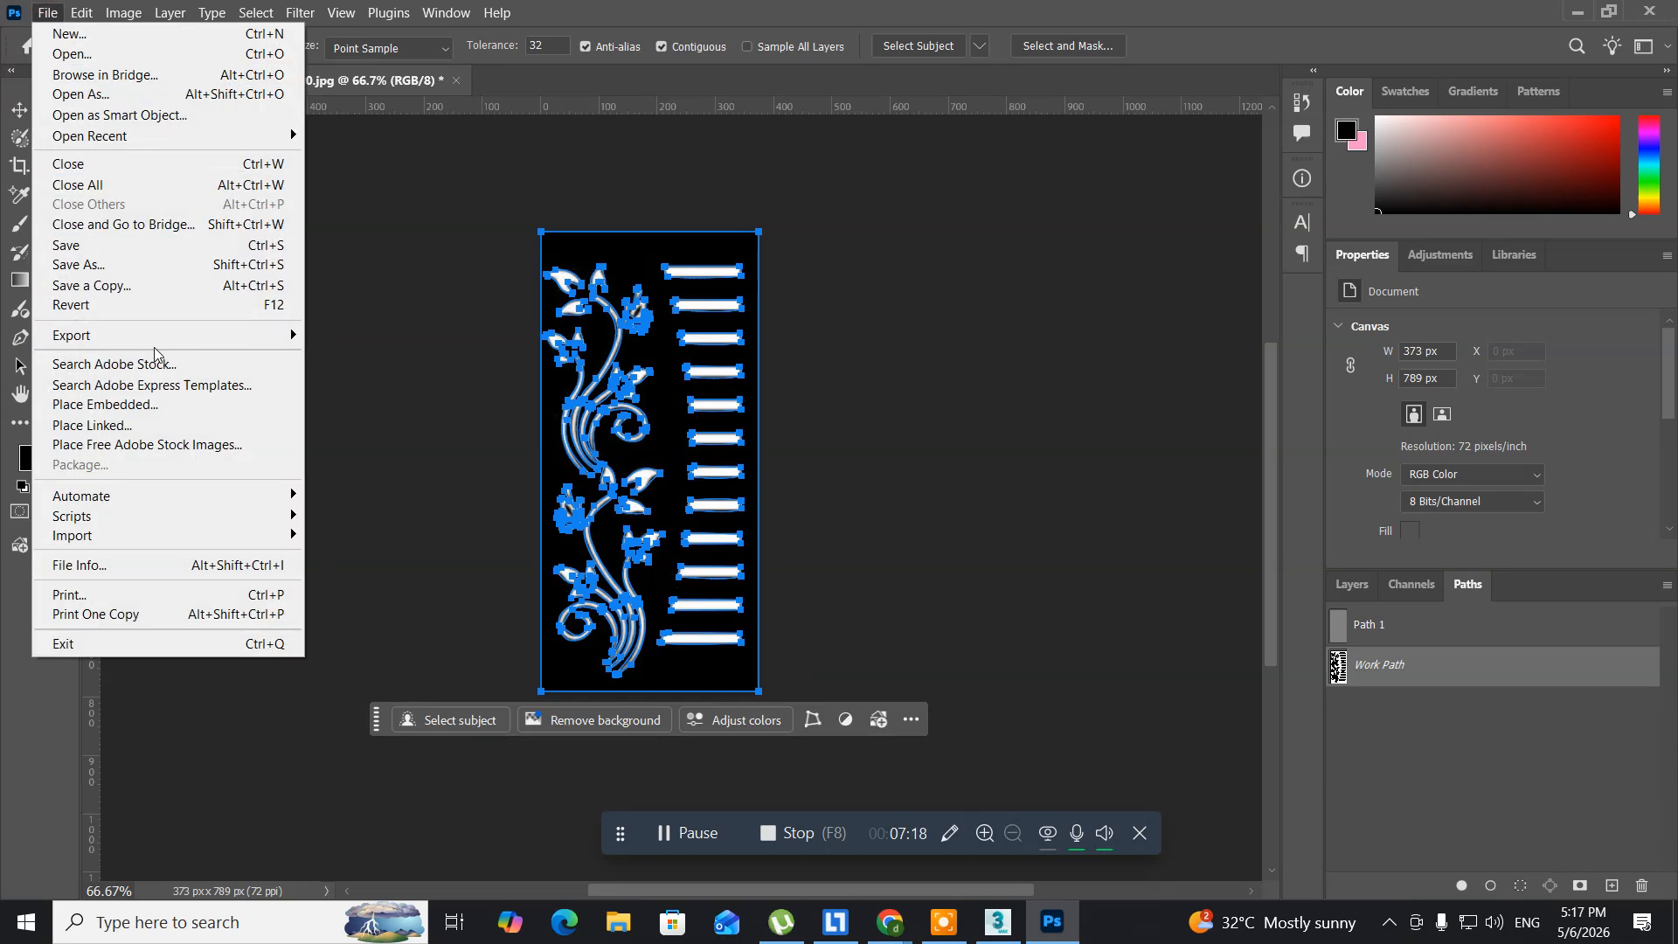
mouse_move(192, 348)
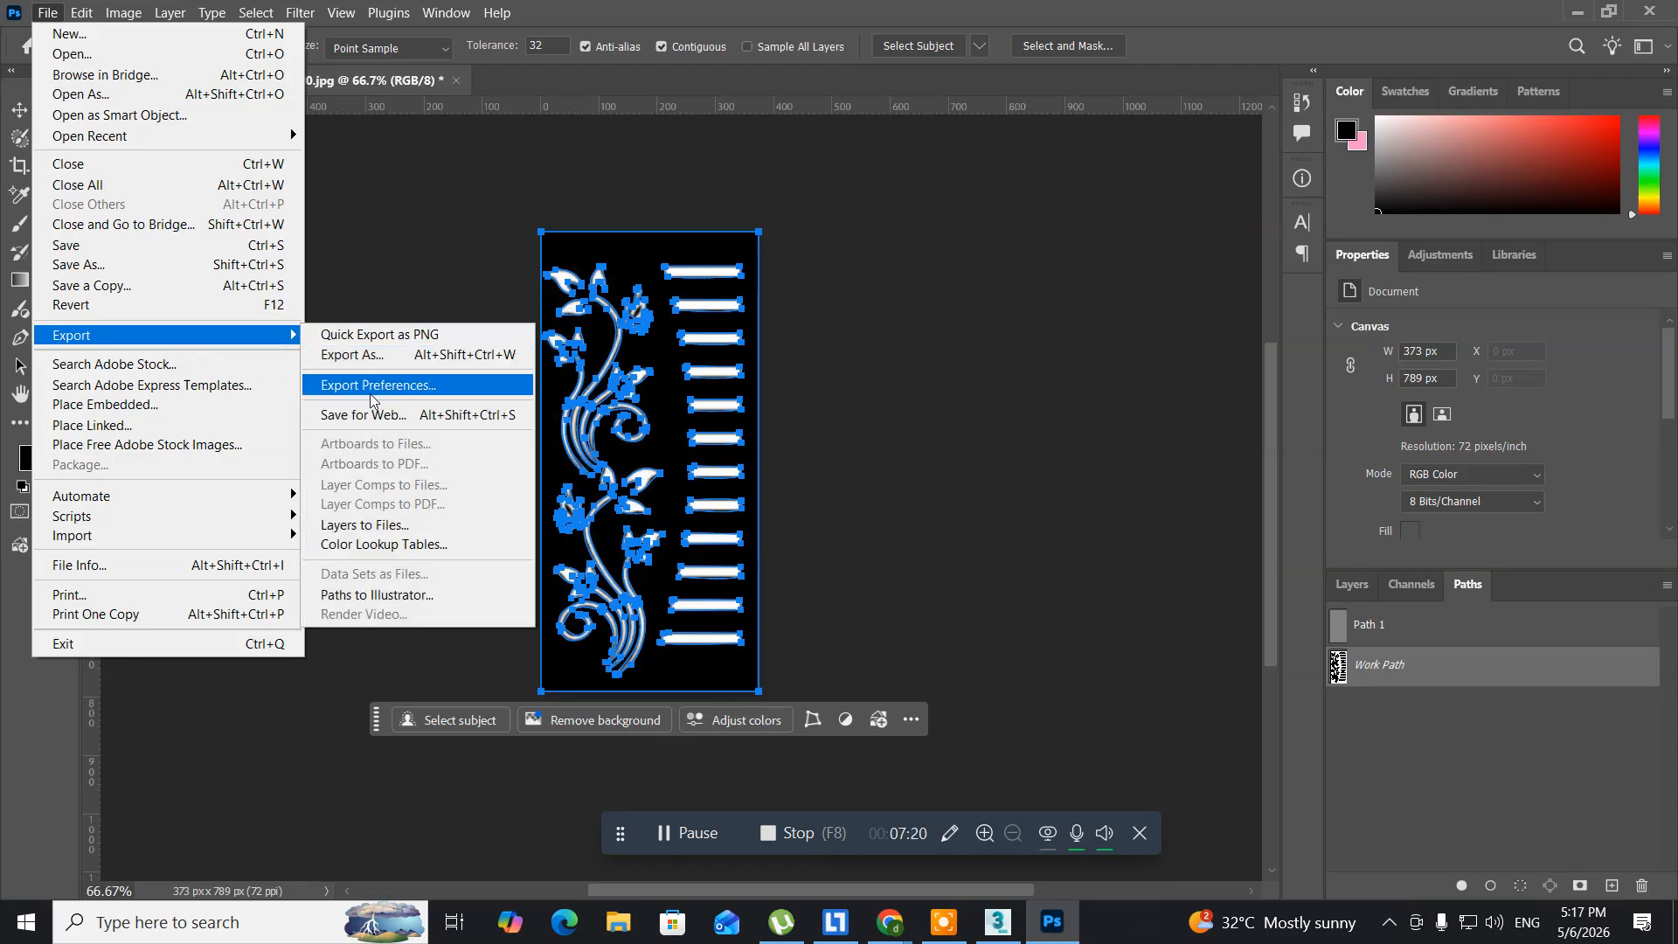
left_click(405, 595)
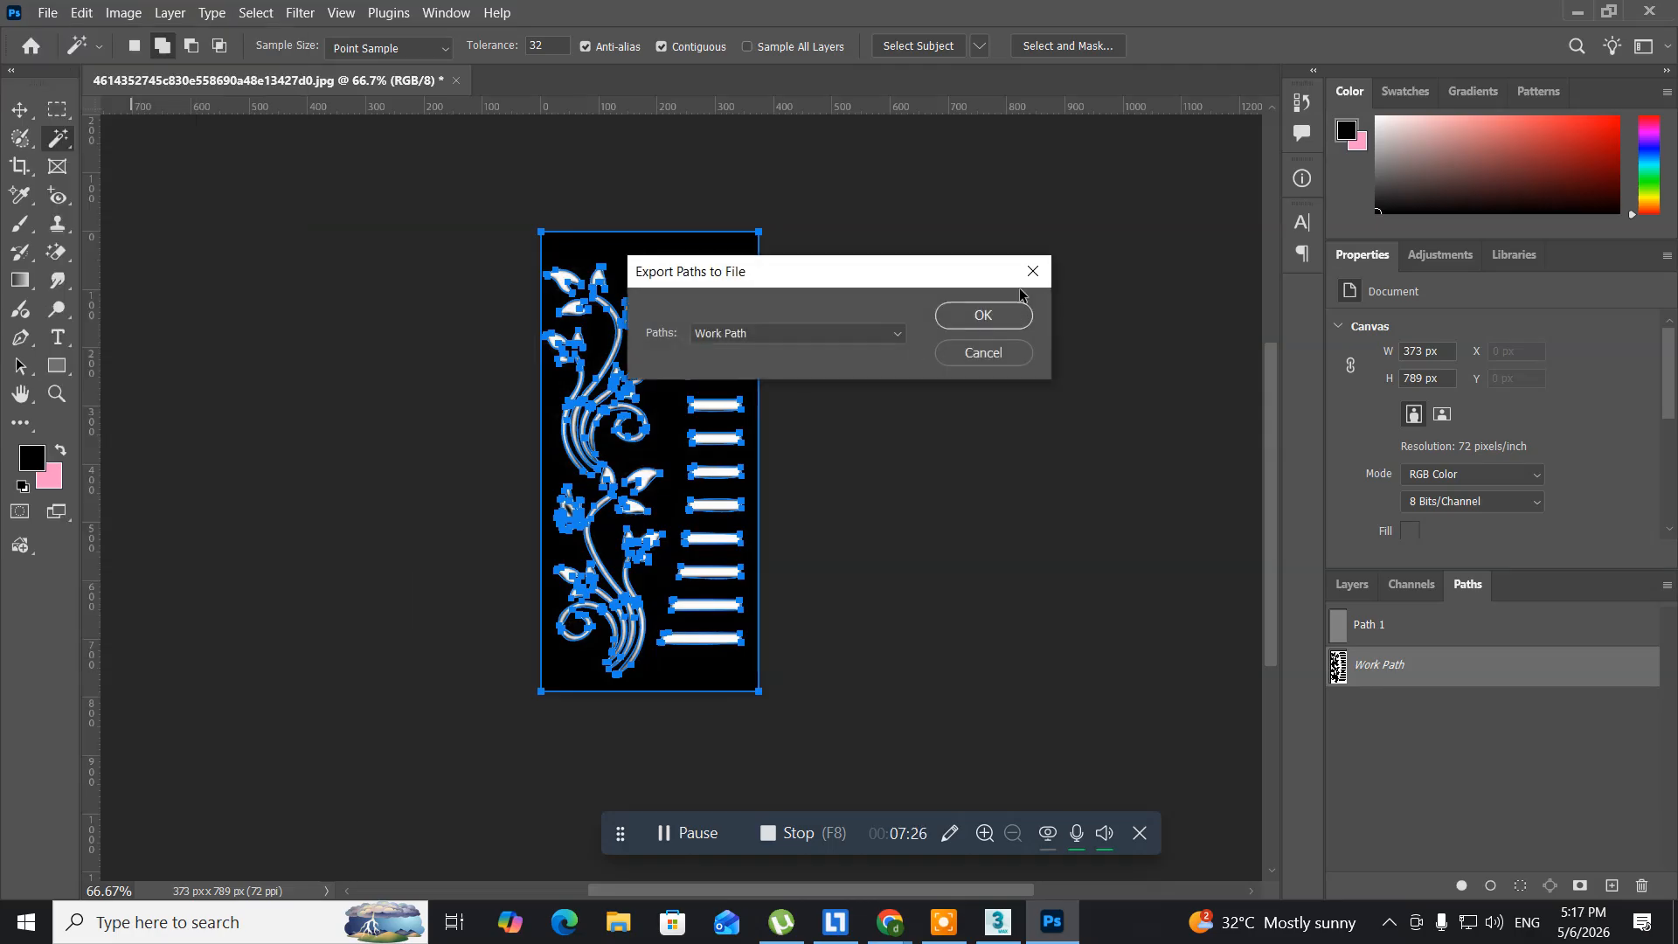
left_click(984, 315)
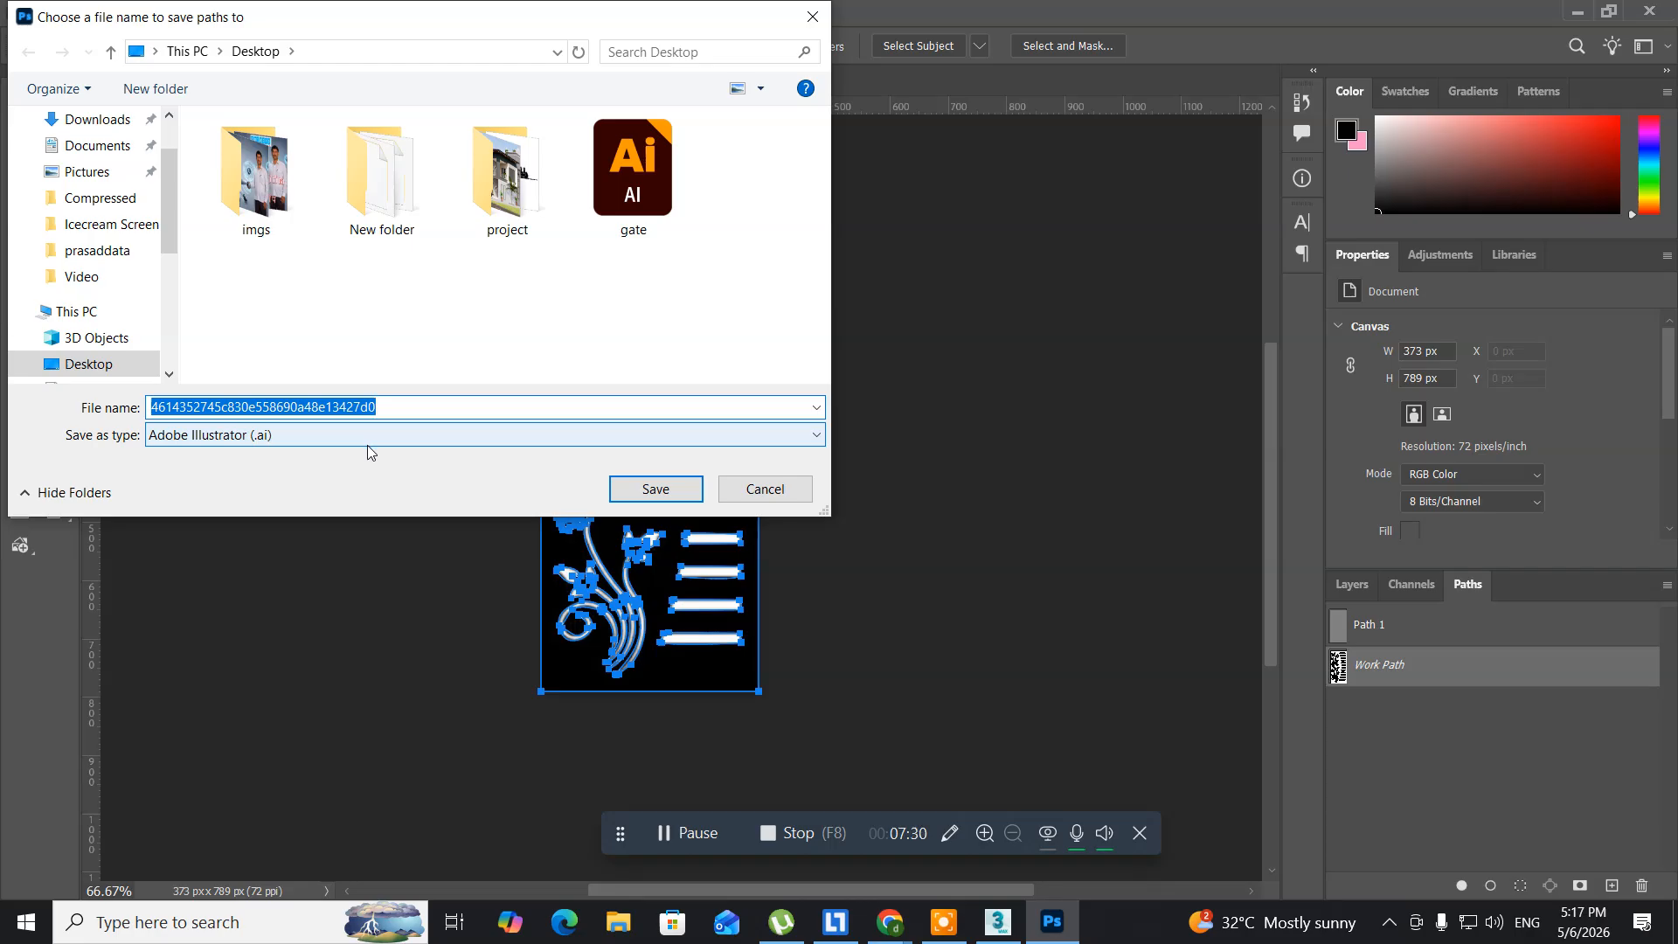
type("g")
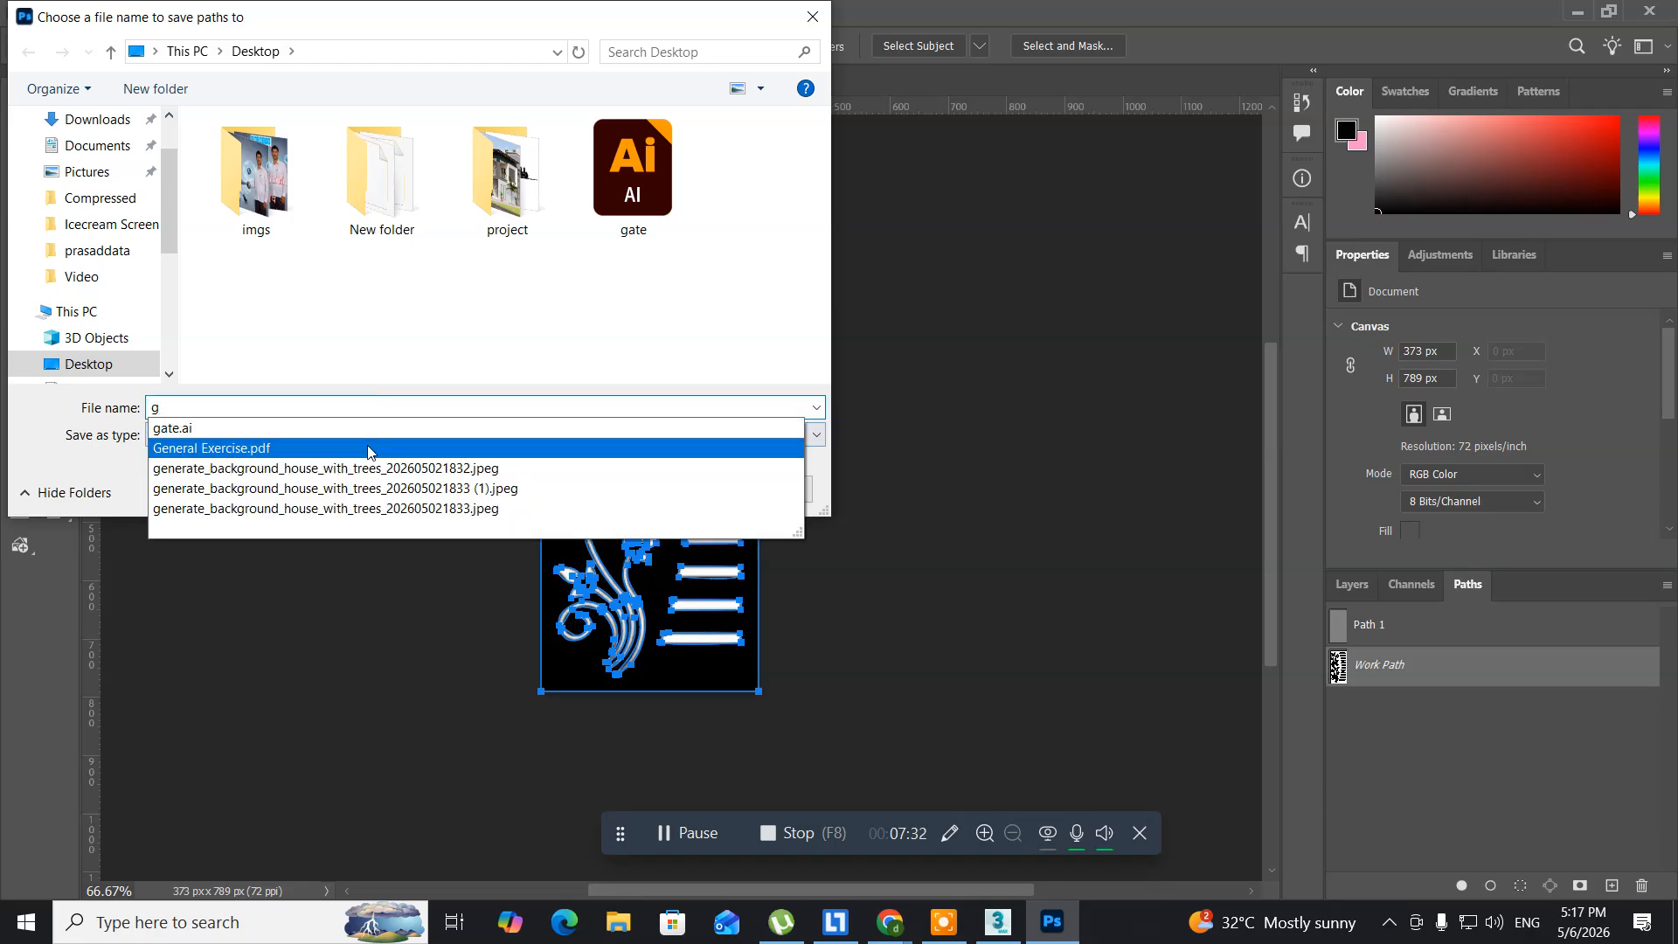
type("ate01")
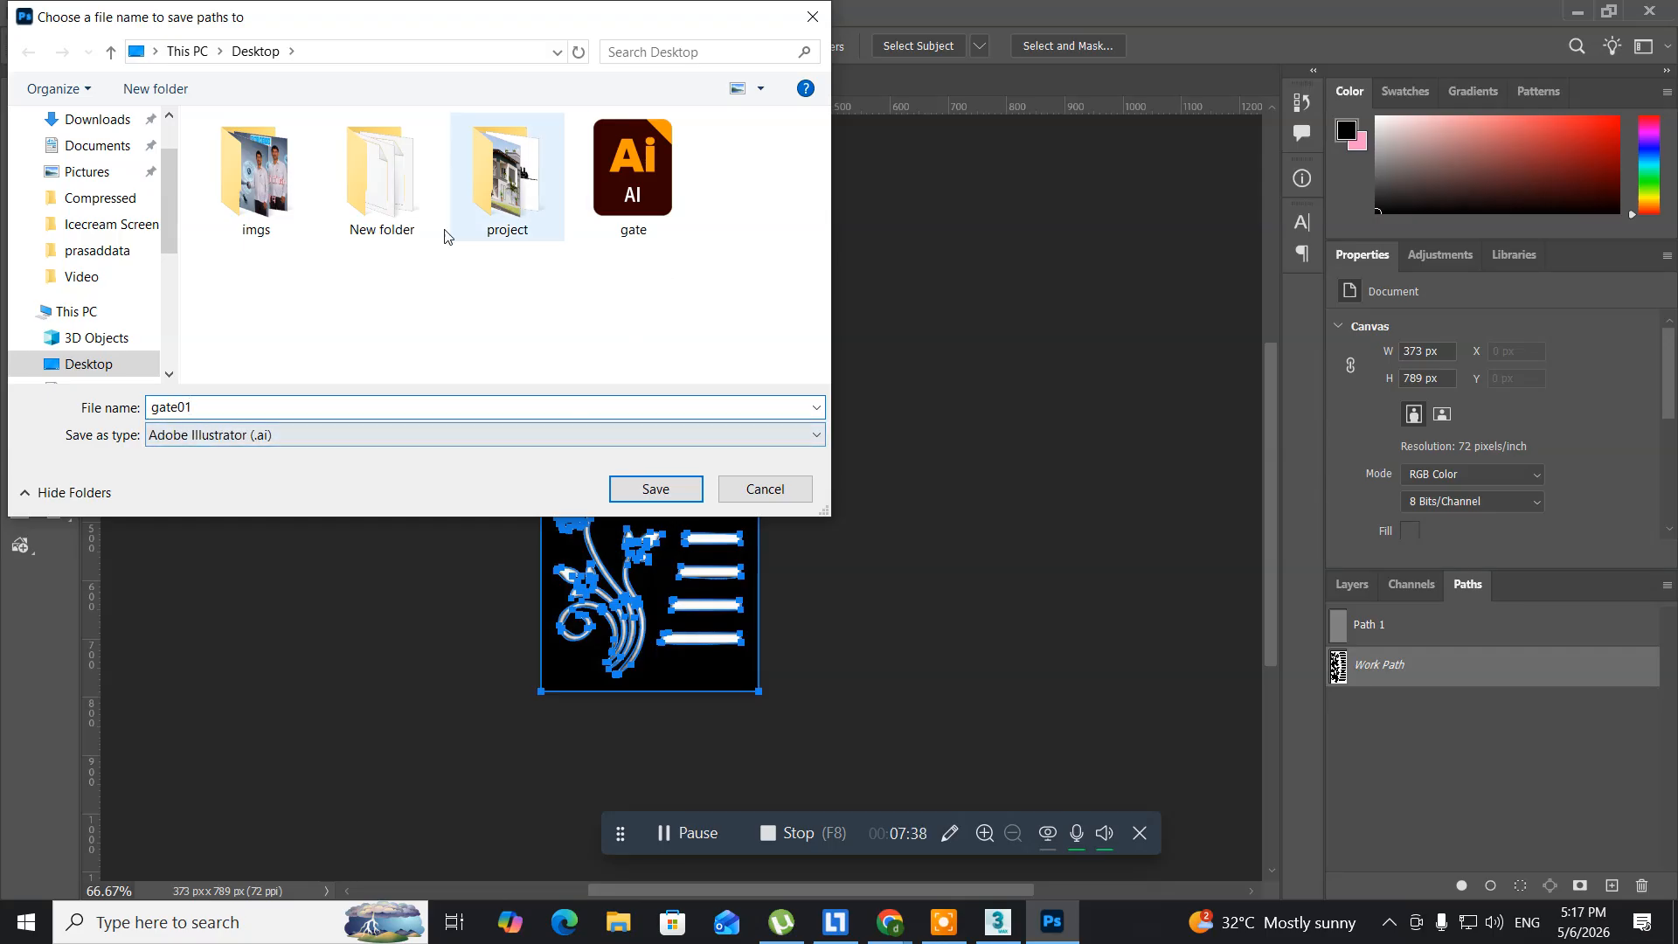
left_click(636, 495)
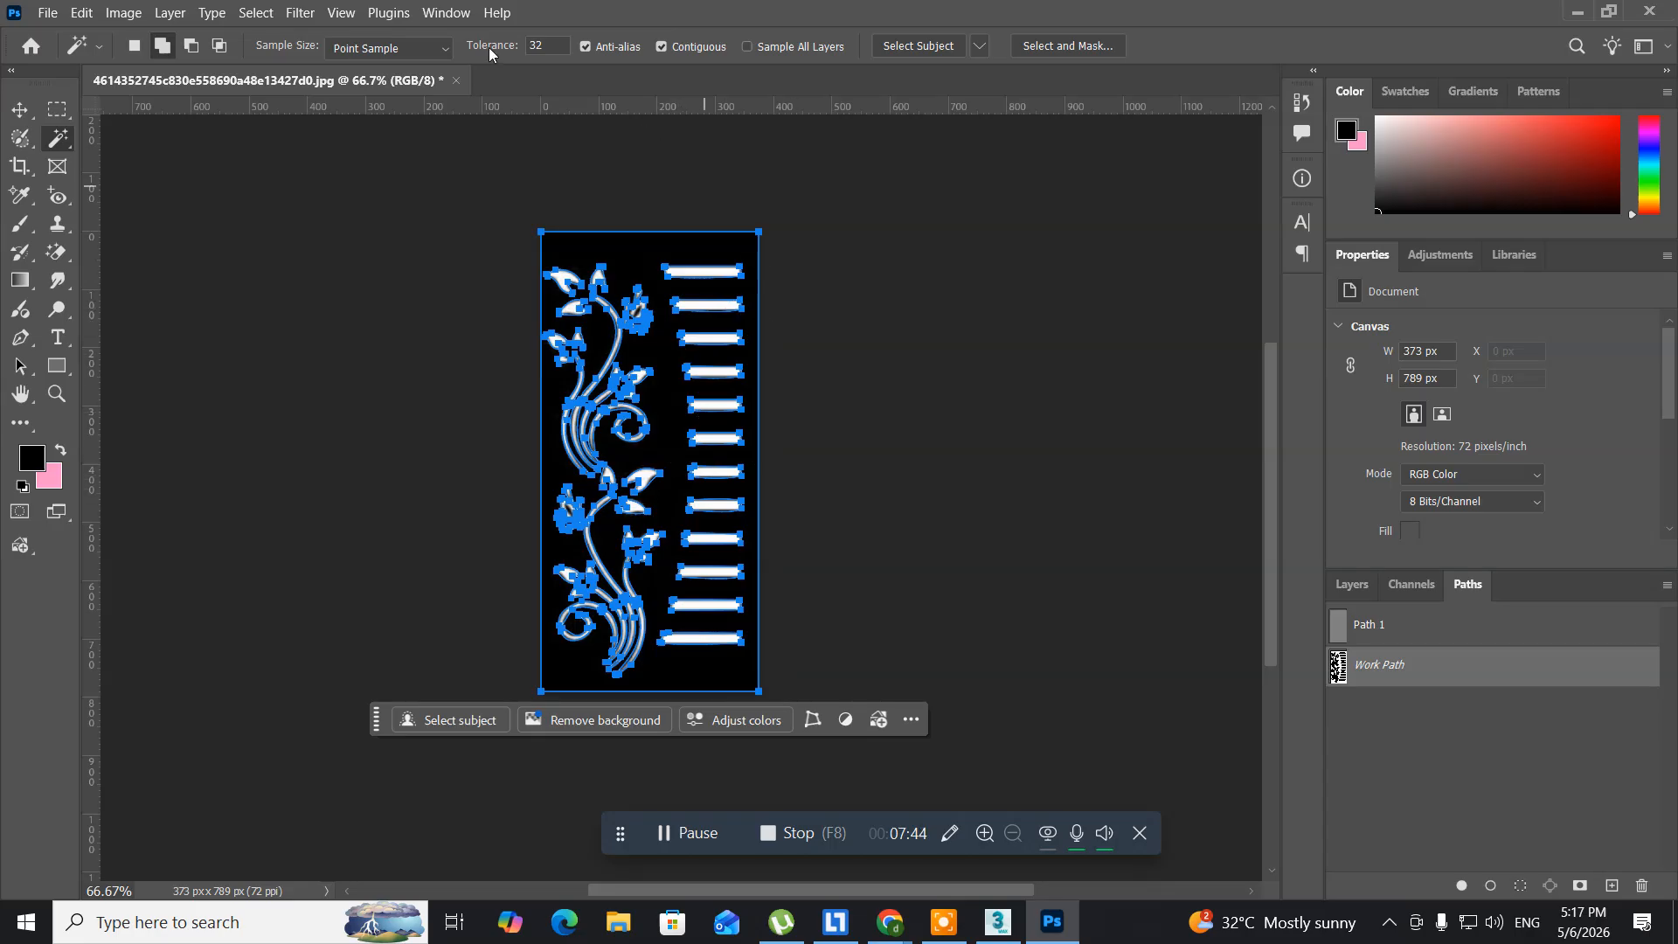
- Close Photoshop and switch to the house scene in 3ds Max with the Top view active
left_click(1658, 13)
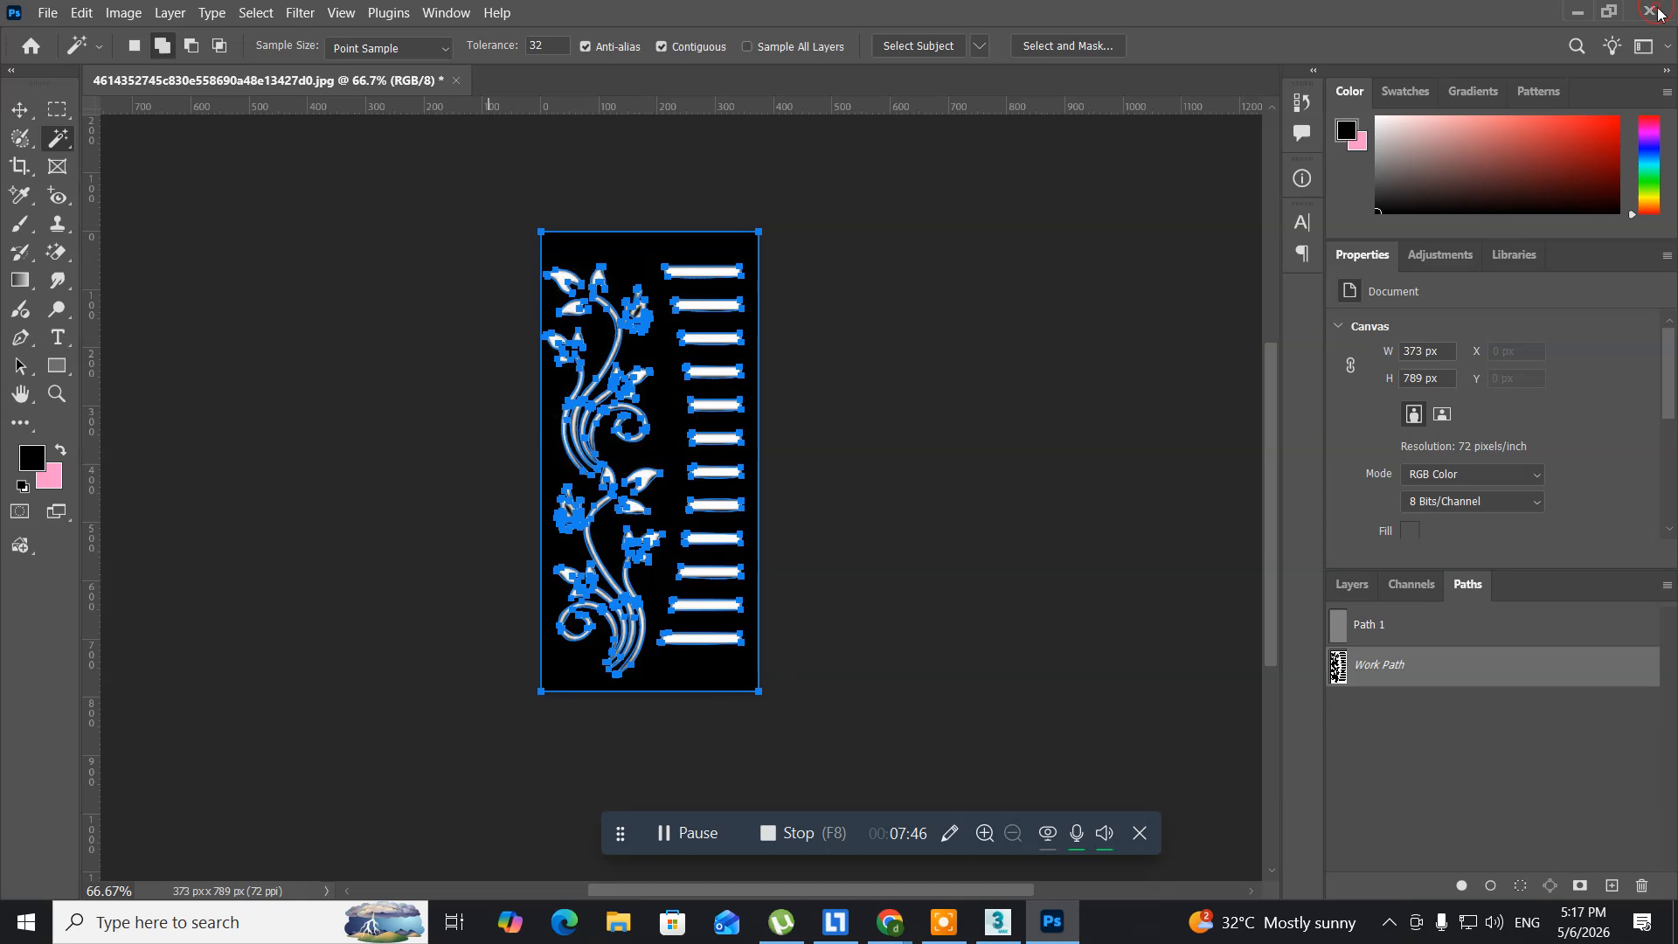
left_click(905, 379)
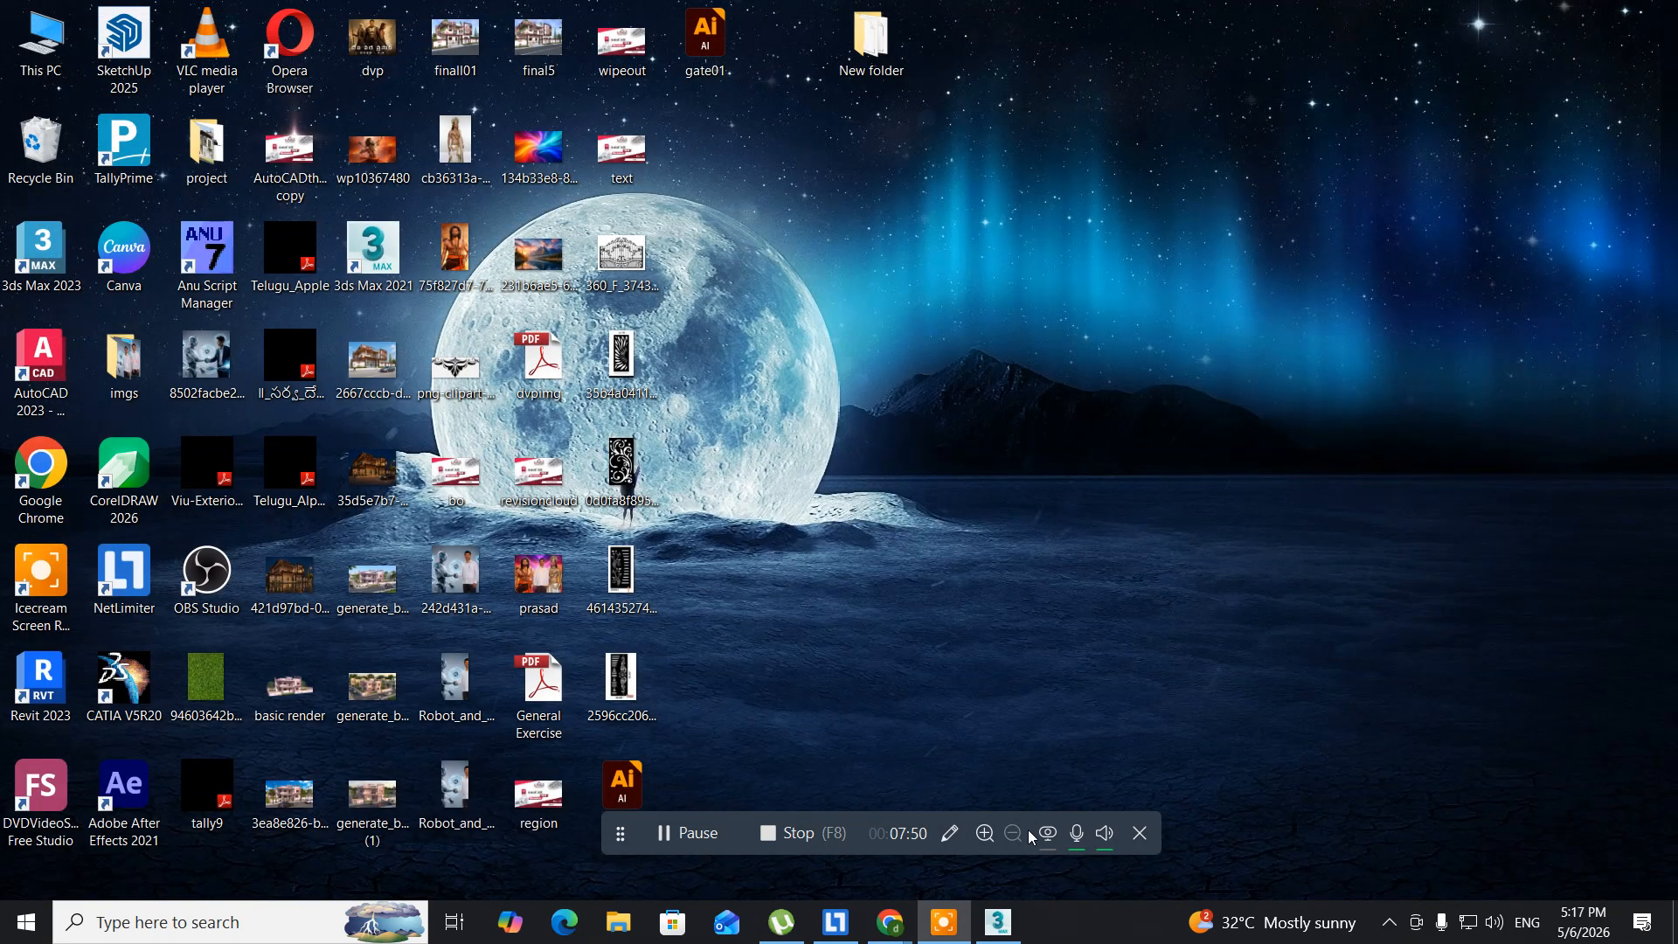
left_click(998, 922)
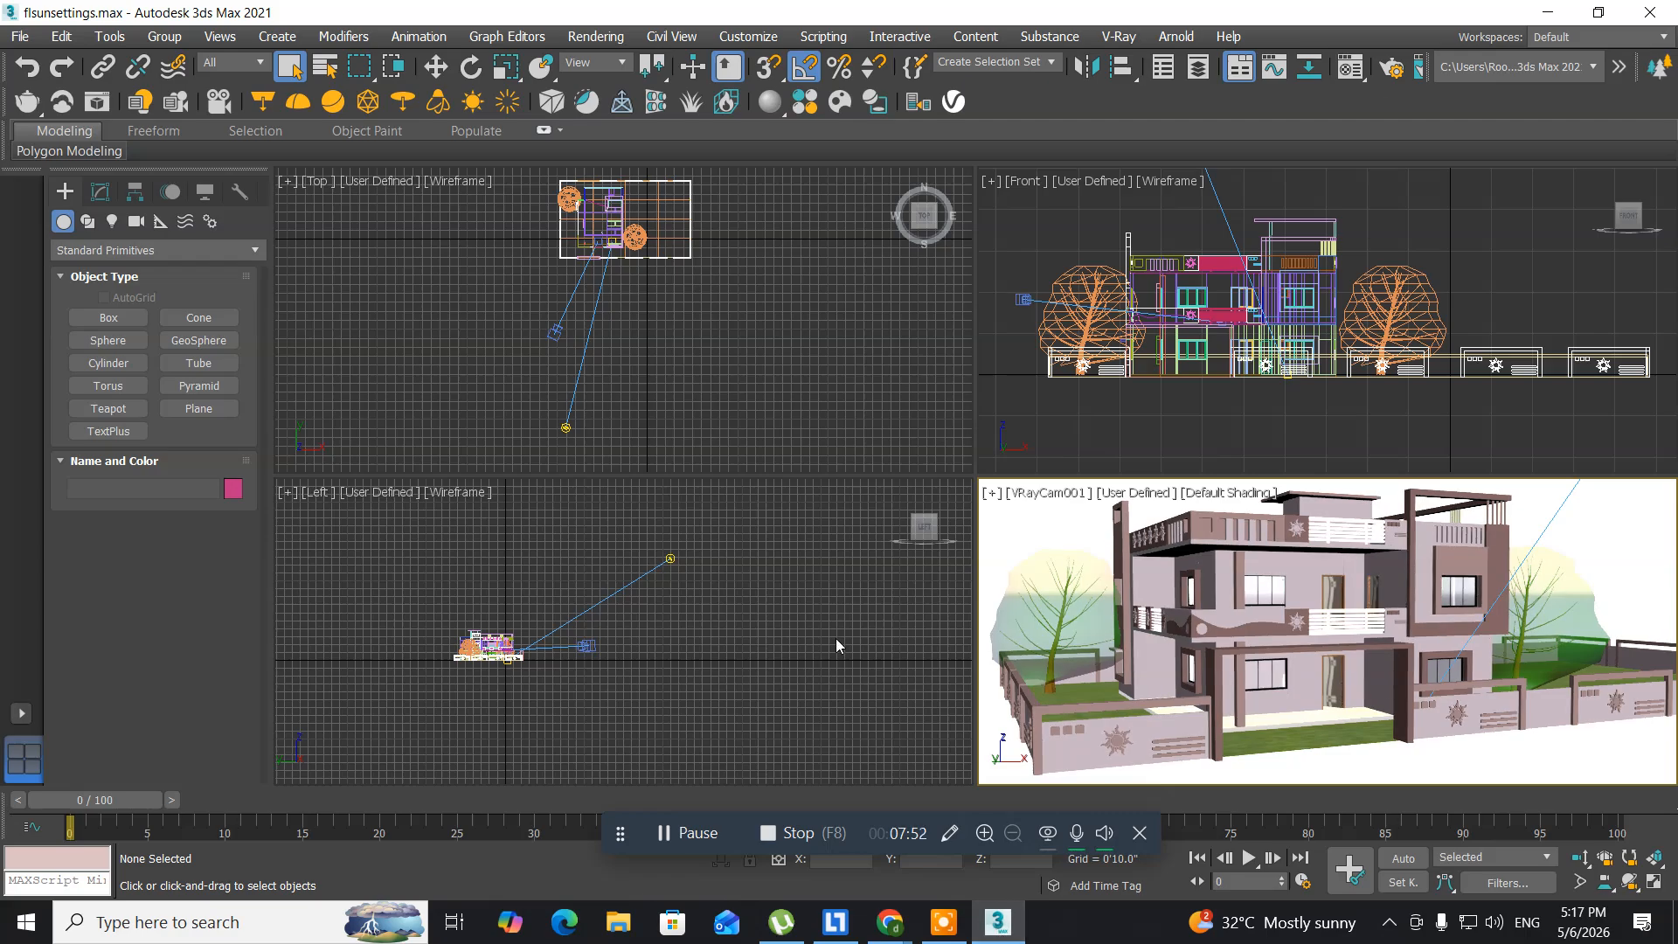
left_click(433, 345)
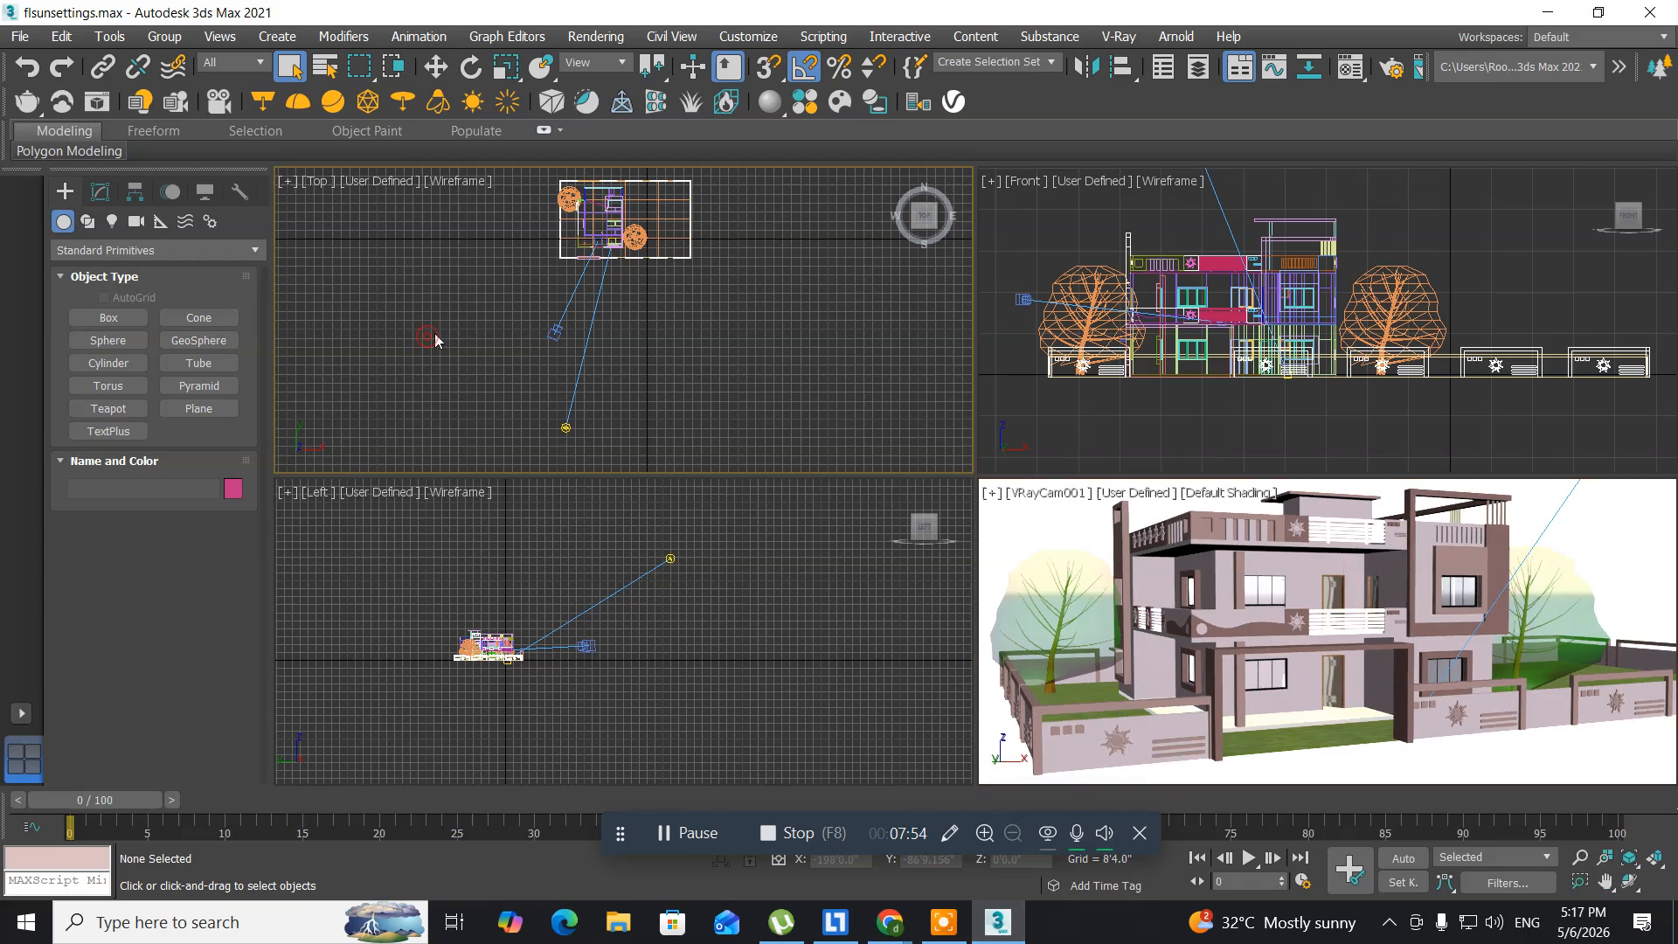
- Choose the Illustrator file gate on the Desktop as the file to import
left_click(16, 38)
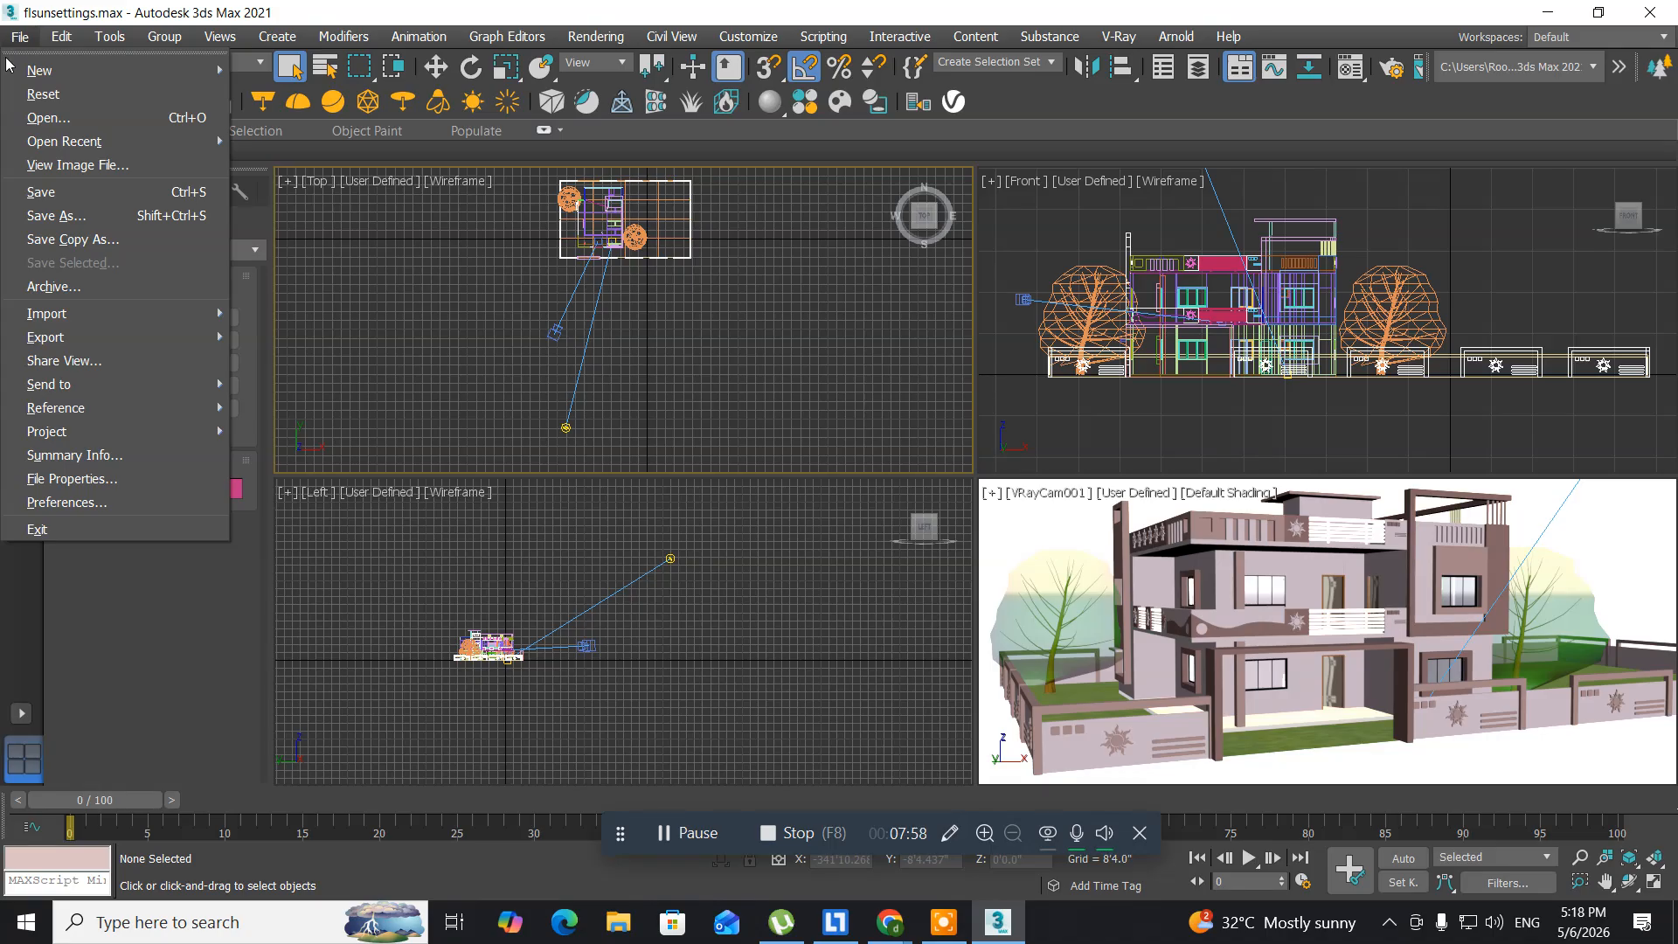
mouse_move(65, 314)
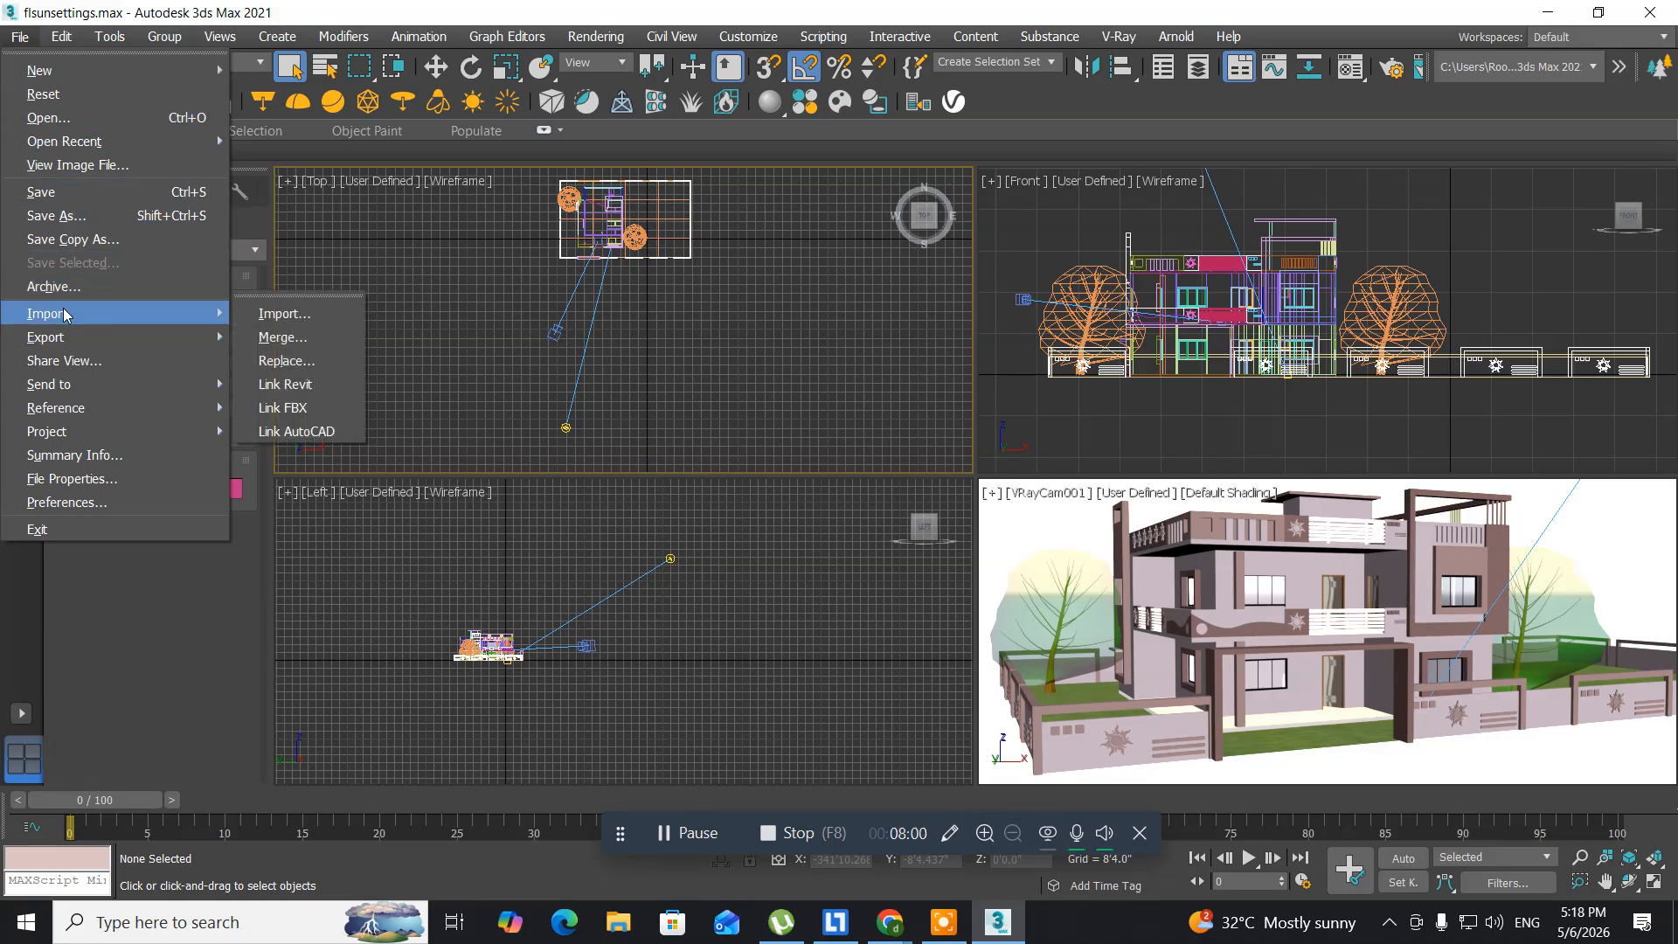
left_click(278, 315)
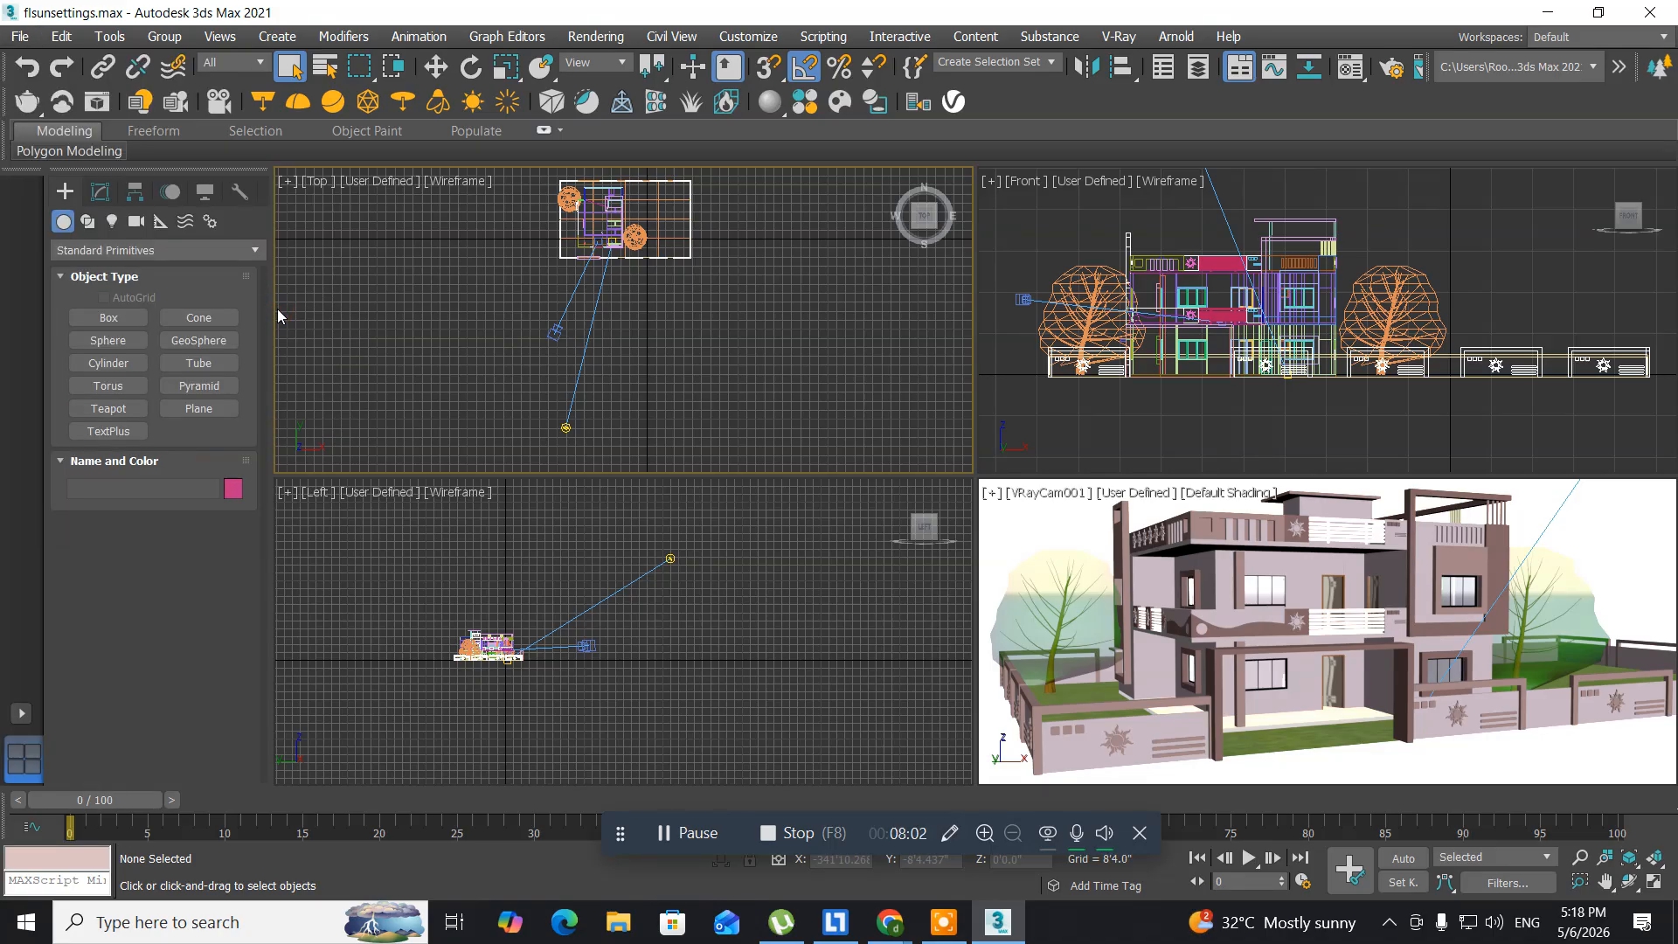
left_click(82, 247)
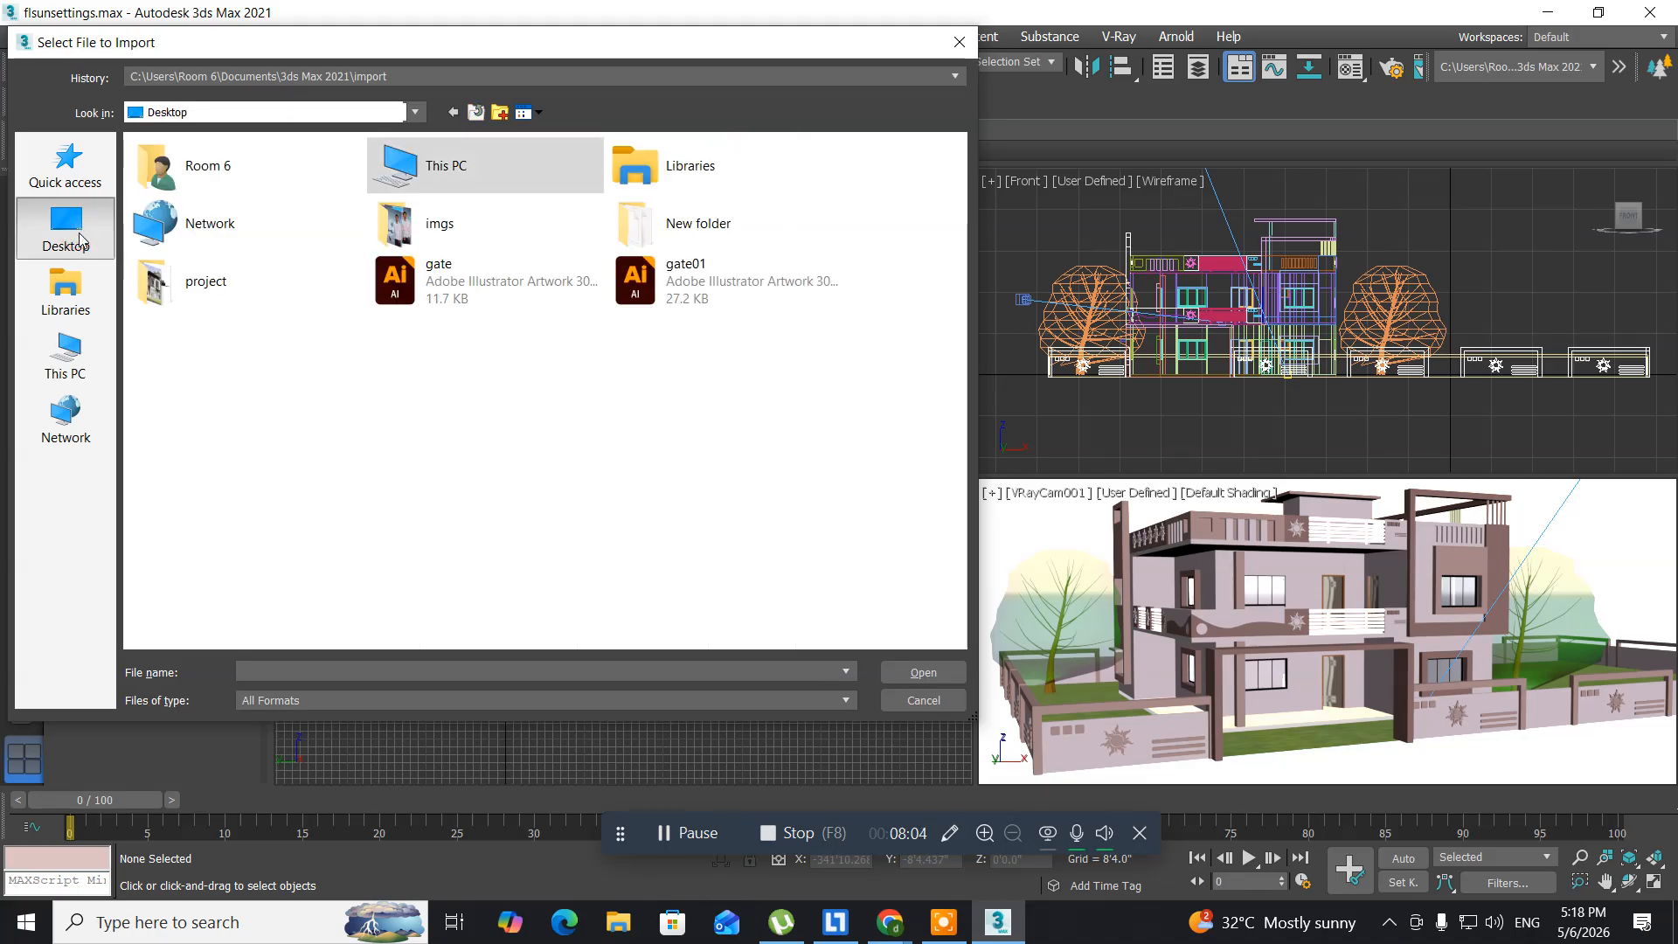
left_click(391, 296)
left_click(919, 673)
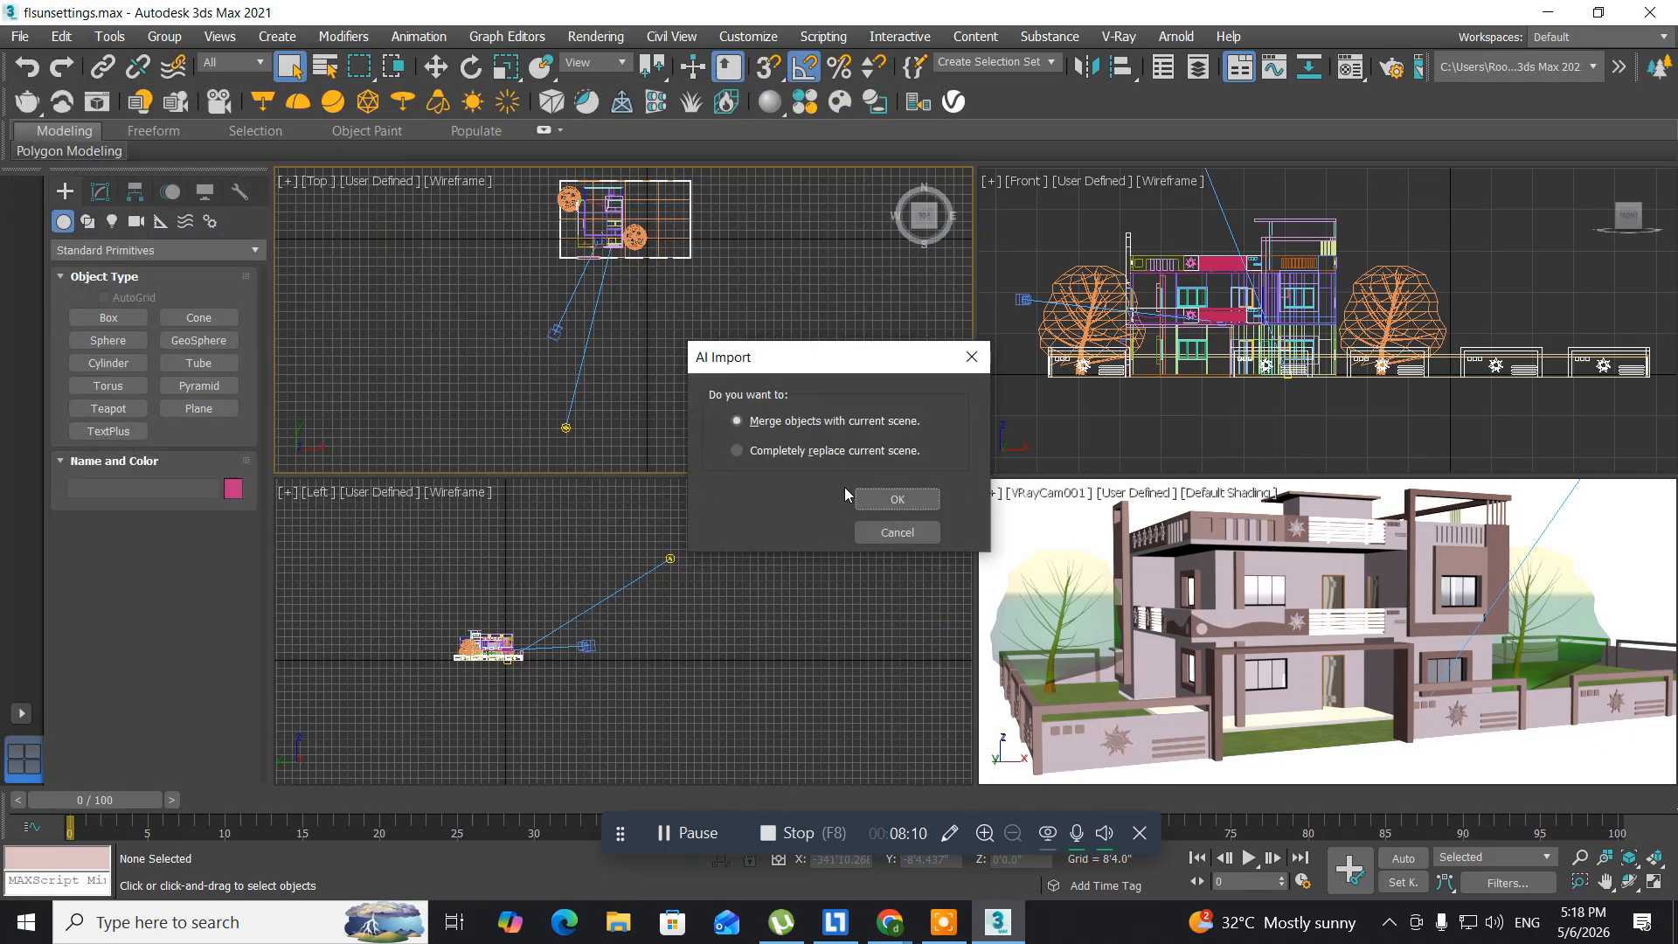
- Merge the imported objects with the current scene and name the conflicting shape gate
left_click(888, 499)
left_click(895, 494)
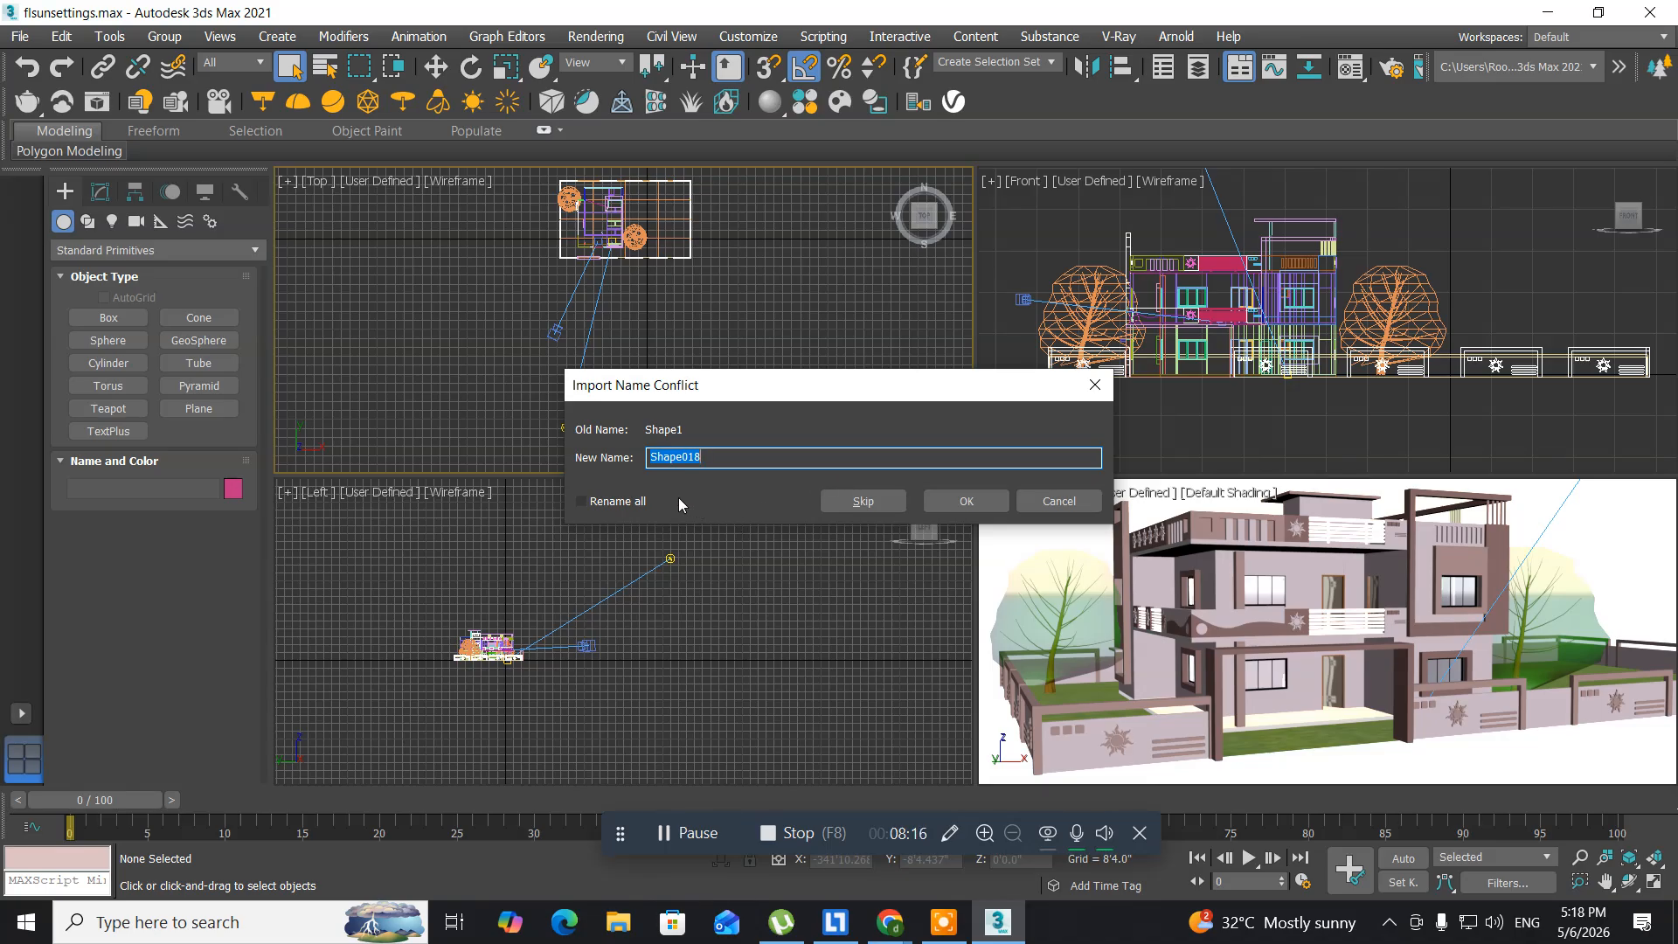
left_click(718, 459)
left_click_drag(718, 459, 630, 453)
type("g")
left_click(965, 502)
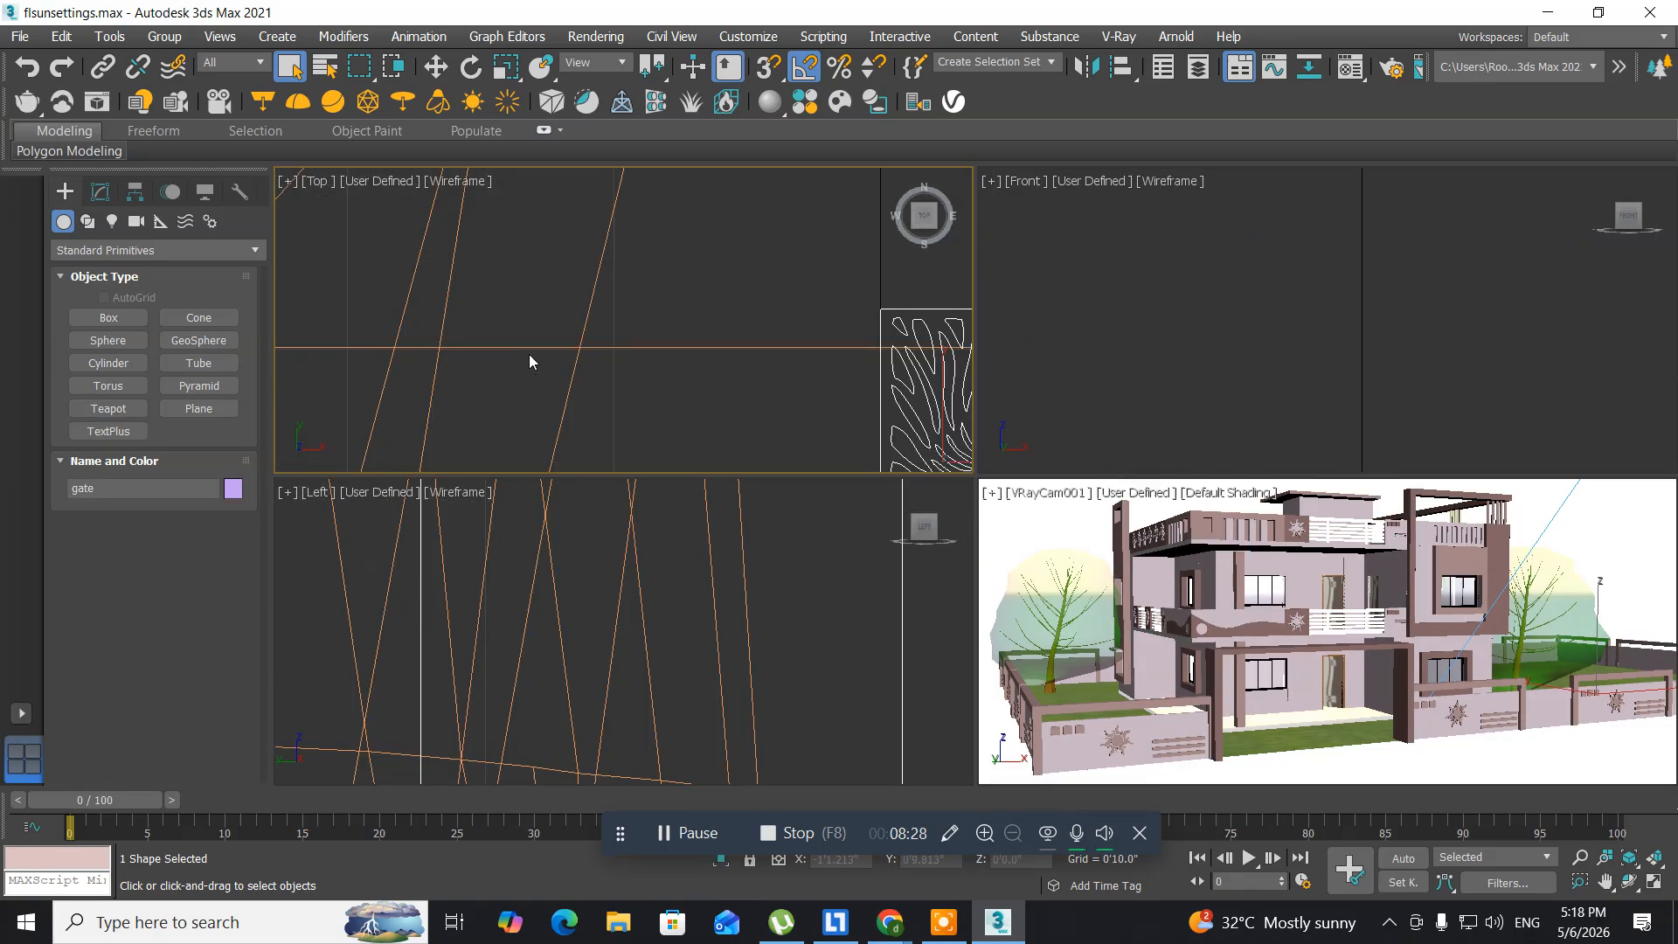
- Move the gate shape along X in the Top view to about 517', well clear of the house
scroll(530, 361, "down", 10)
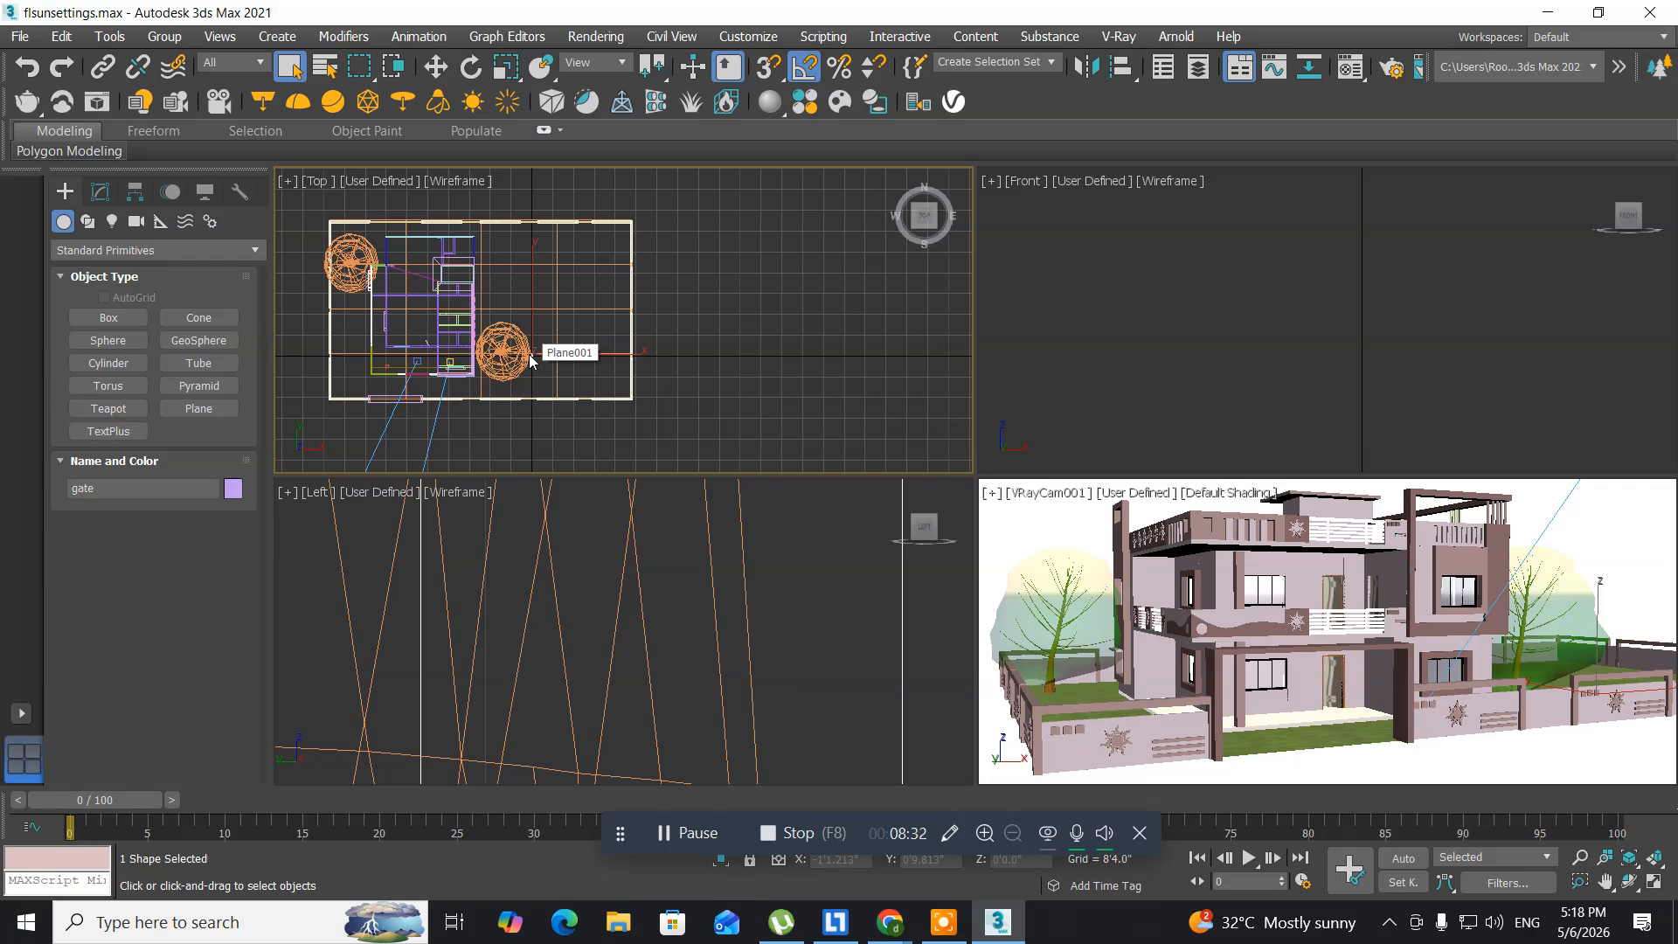
scroll(547, 395, "down", 10)
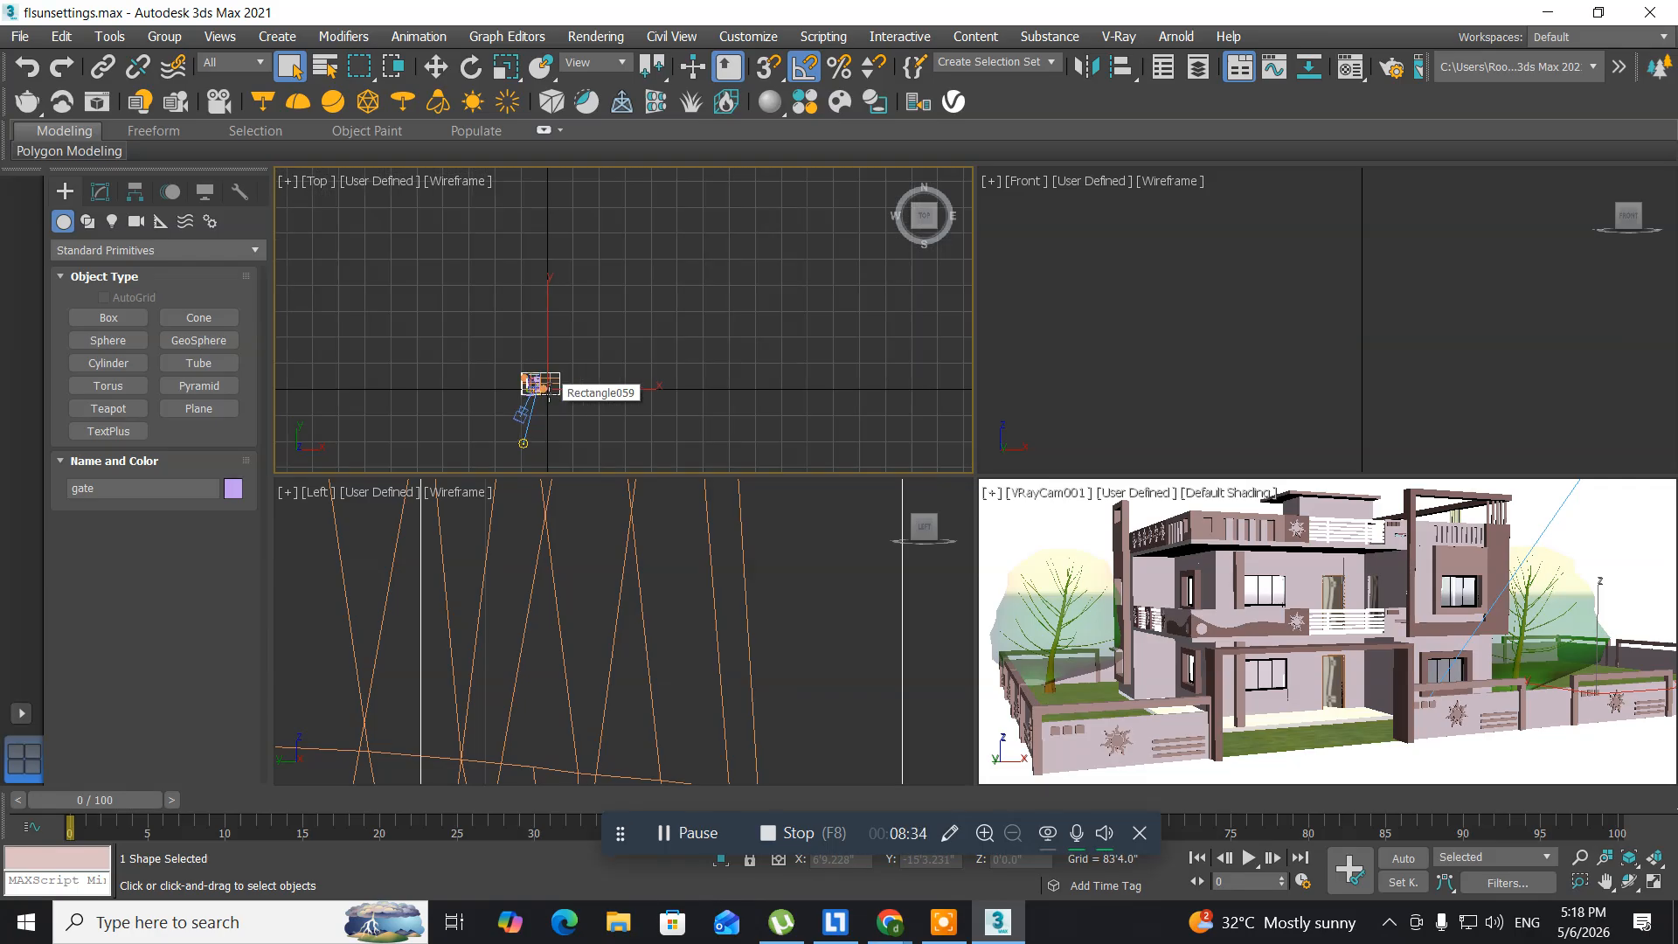
middle_click_drag(552, 380, 486, 274)
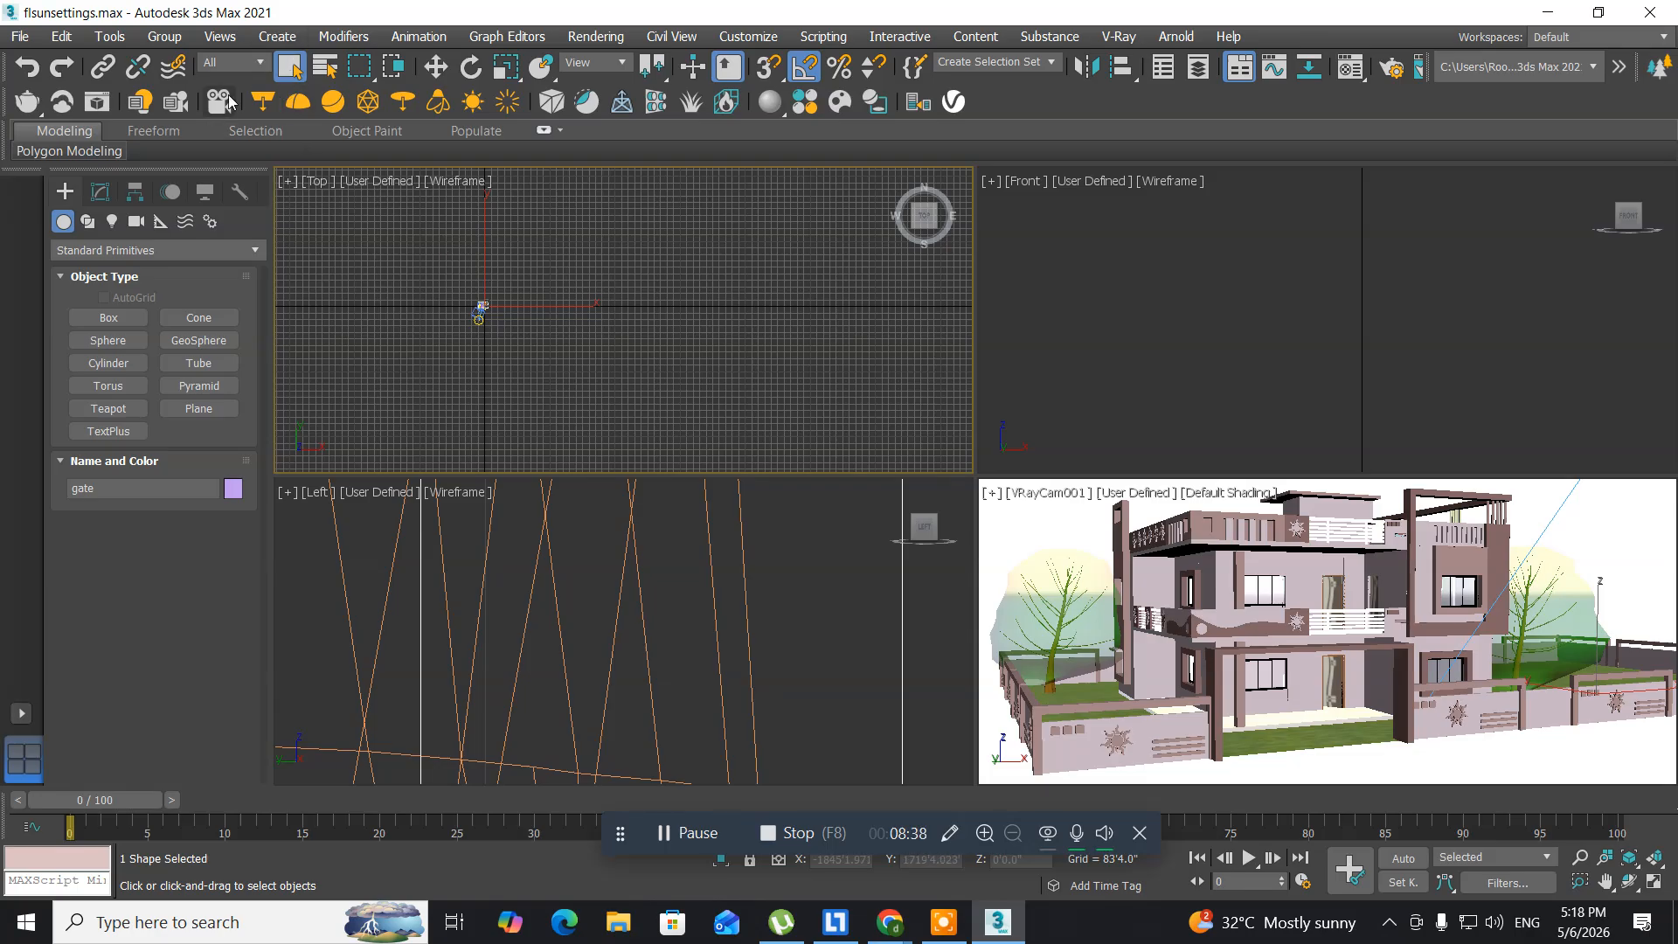
left_click(435, 67)
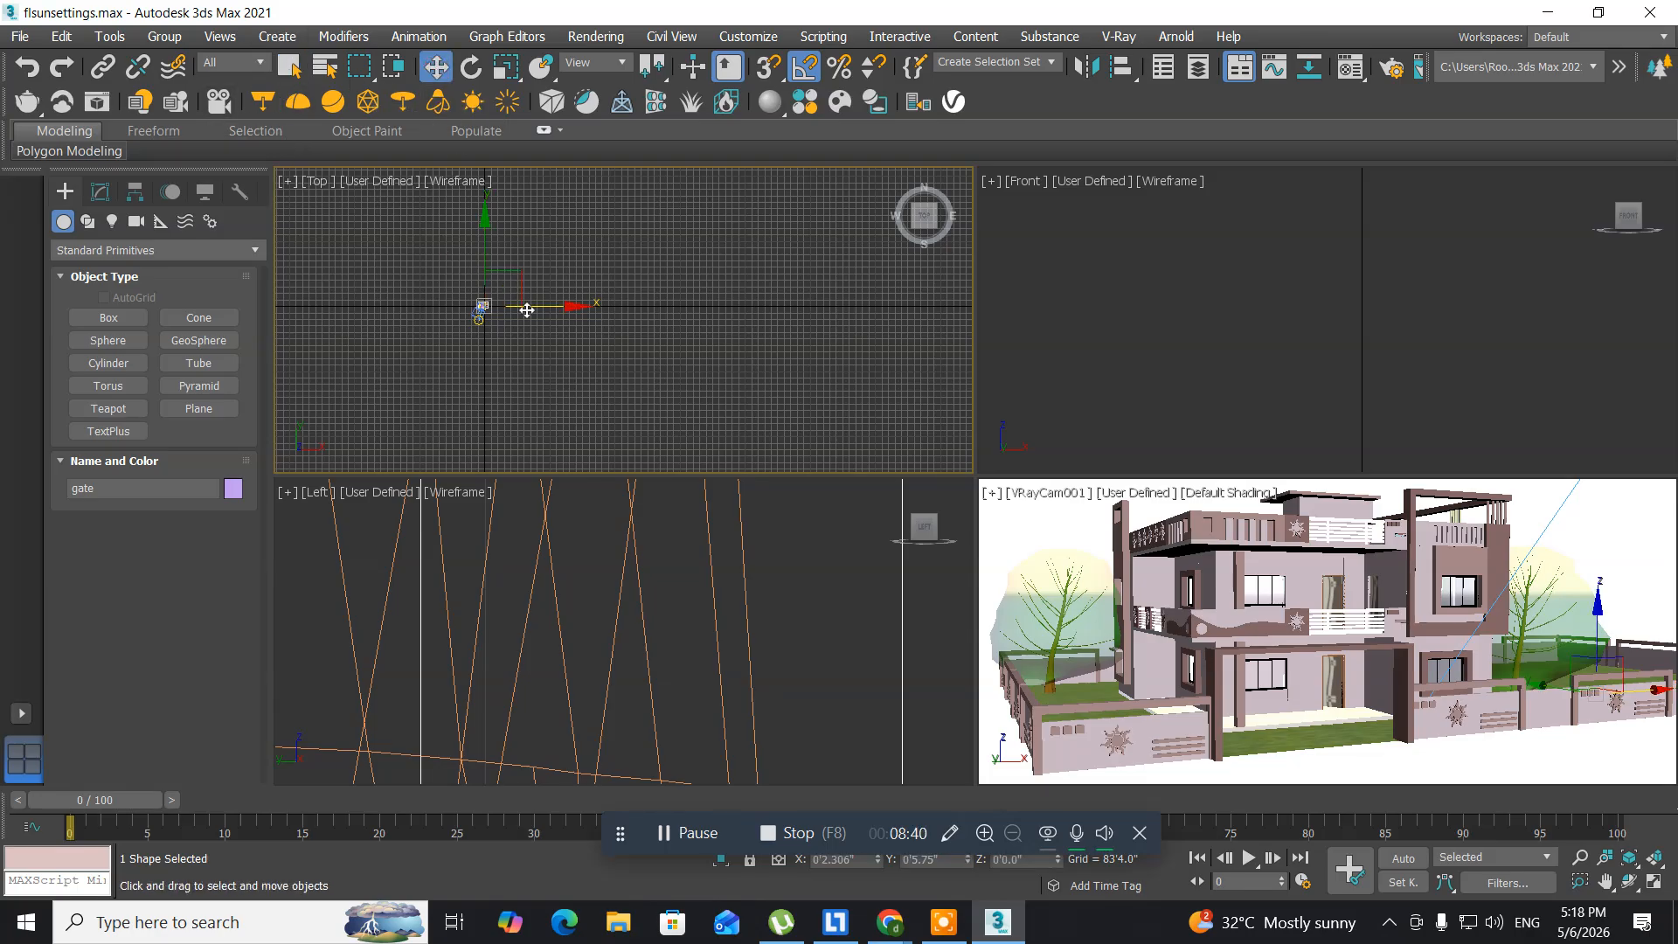
left_click_drag(539, 305, 580, 303)
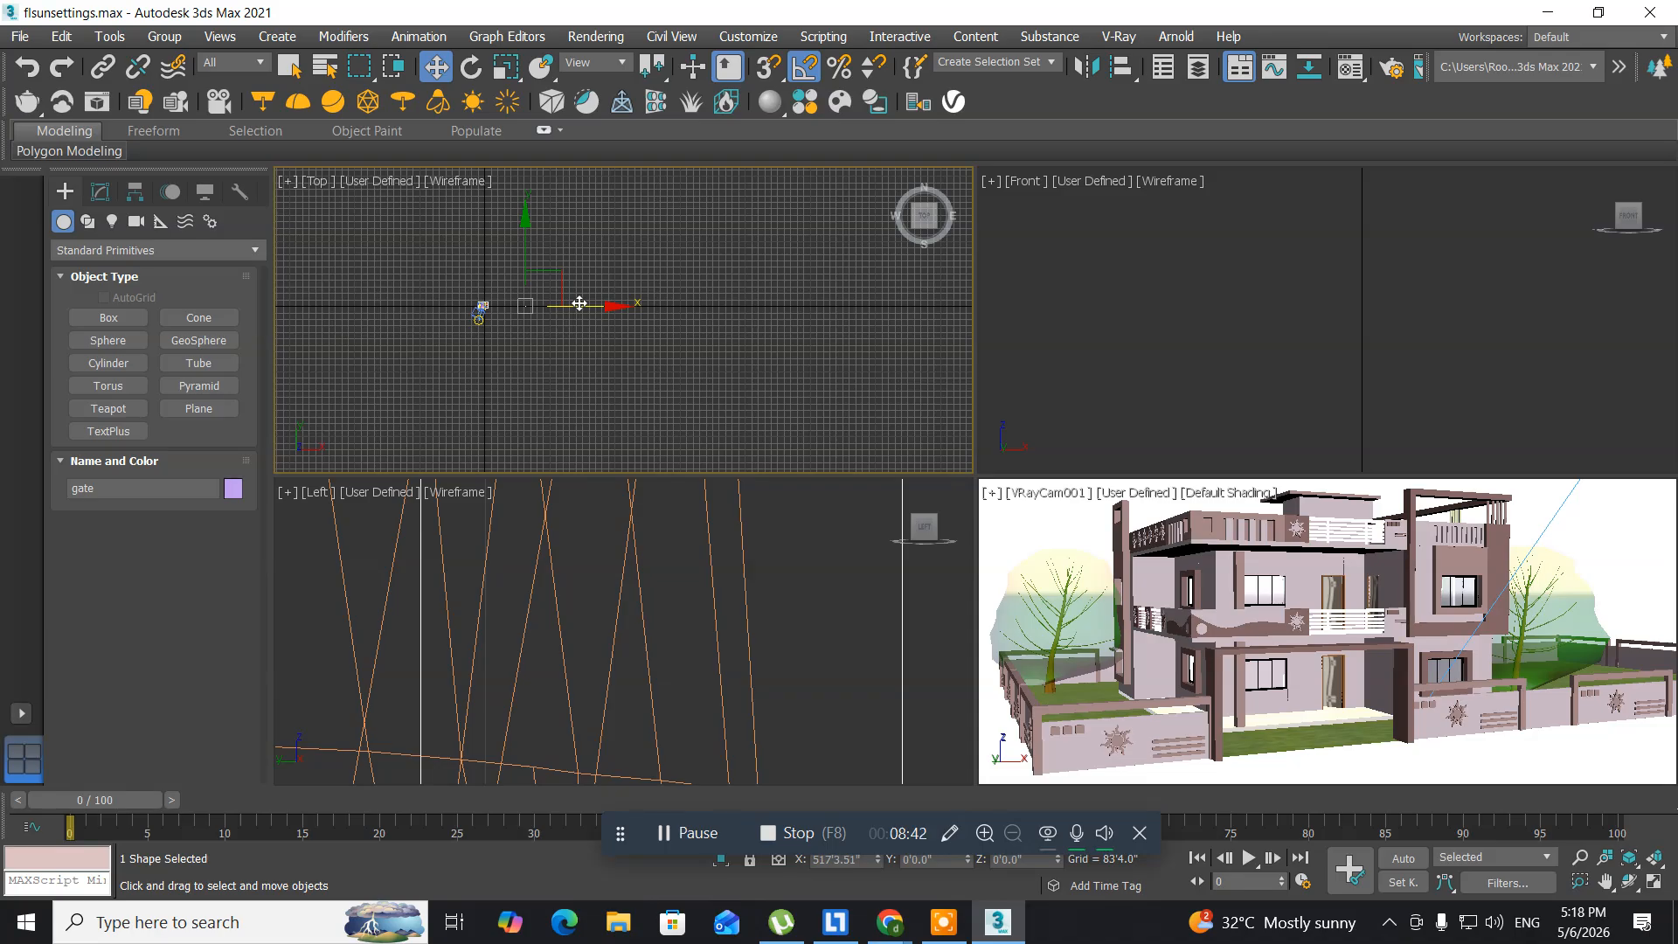
- Examine the gate shape's cut-out pattern in the Top view and its size beside the house in the Left view
scroll(546, 307, "up", 6)
scroll(411, 303, "up", 5)
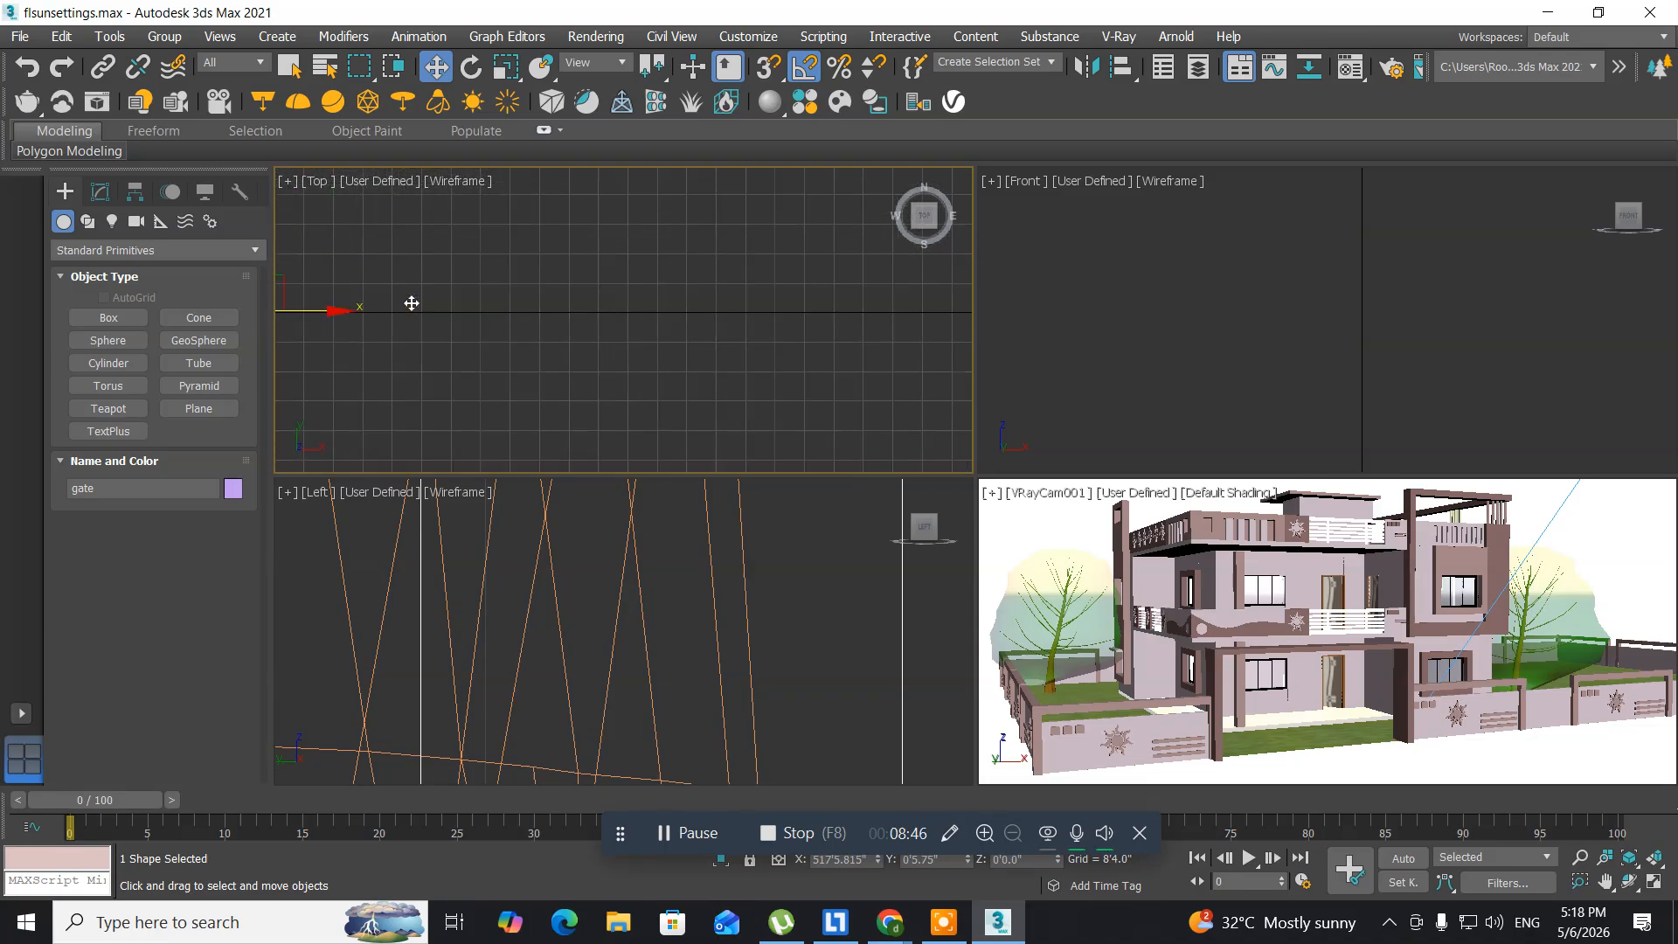
middle_click_drag(411, 304, 697, 334)
scroll(634, 335, "up", 5)
scroll(559, 336, "up", 8)
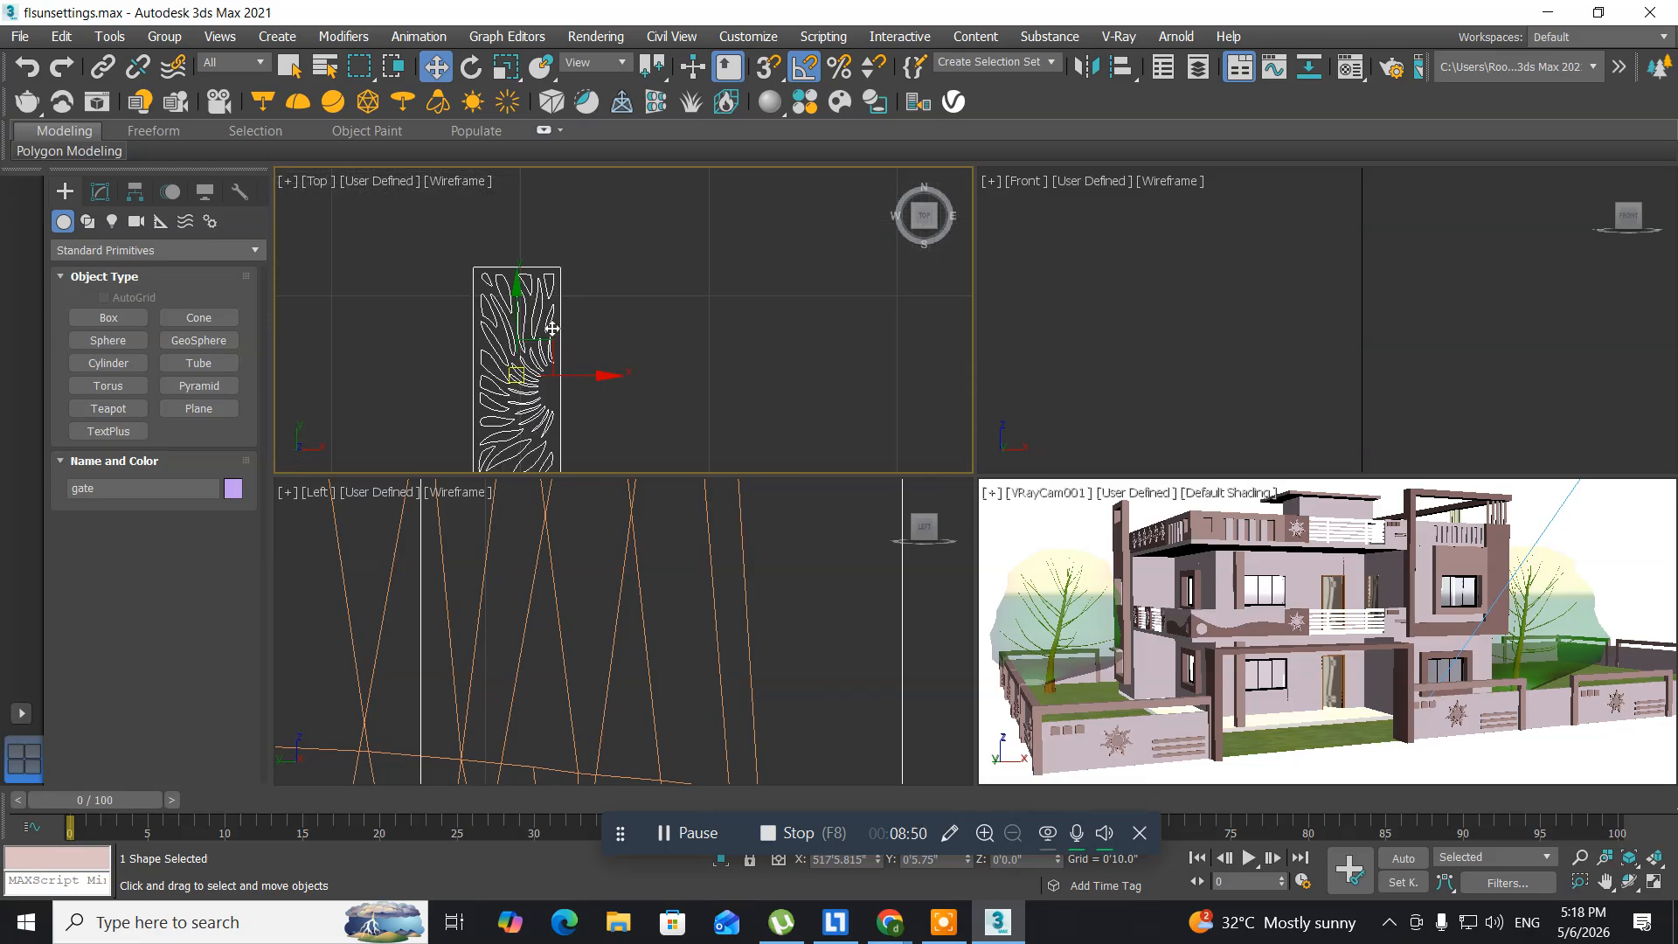
scroll(552, 328, "down", 3)
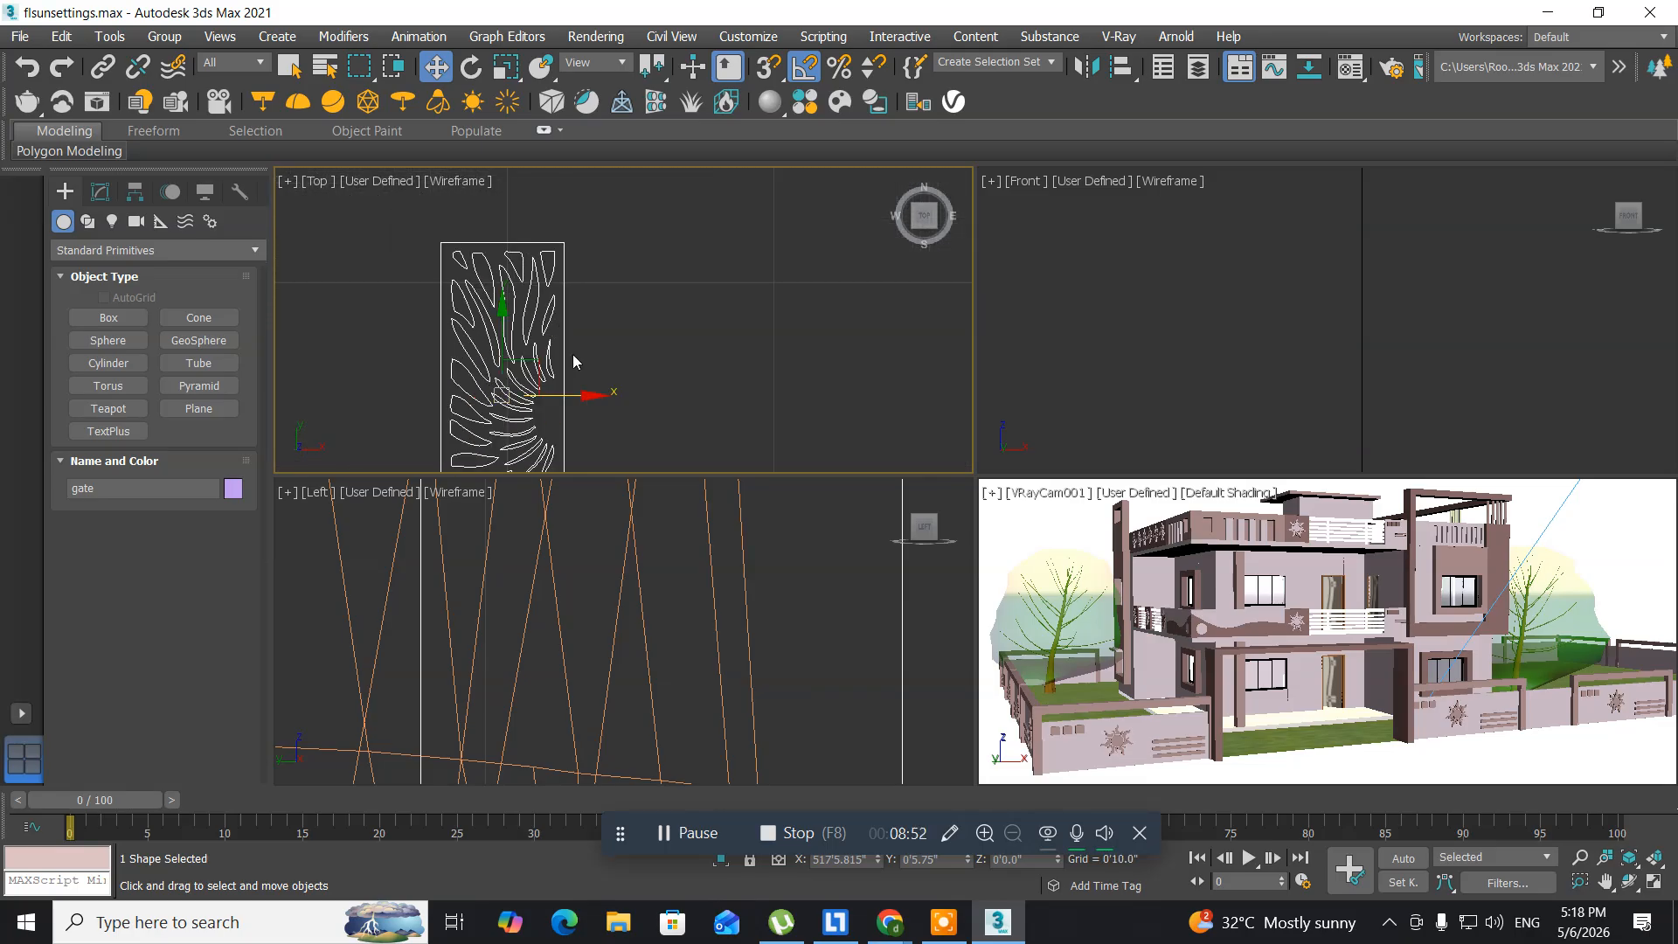
middle_click_drag(584, 374, 600, 291)
scroll(572, 582, "down", 6)
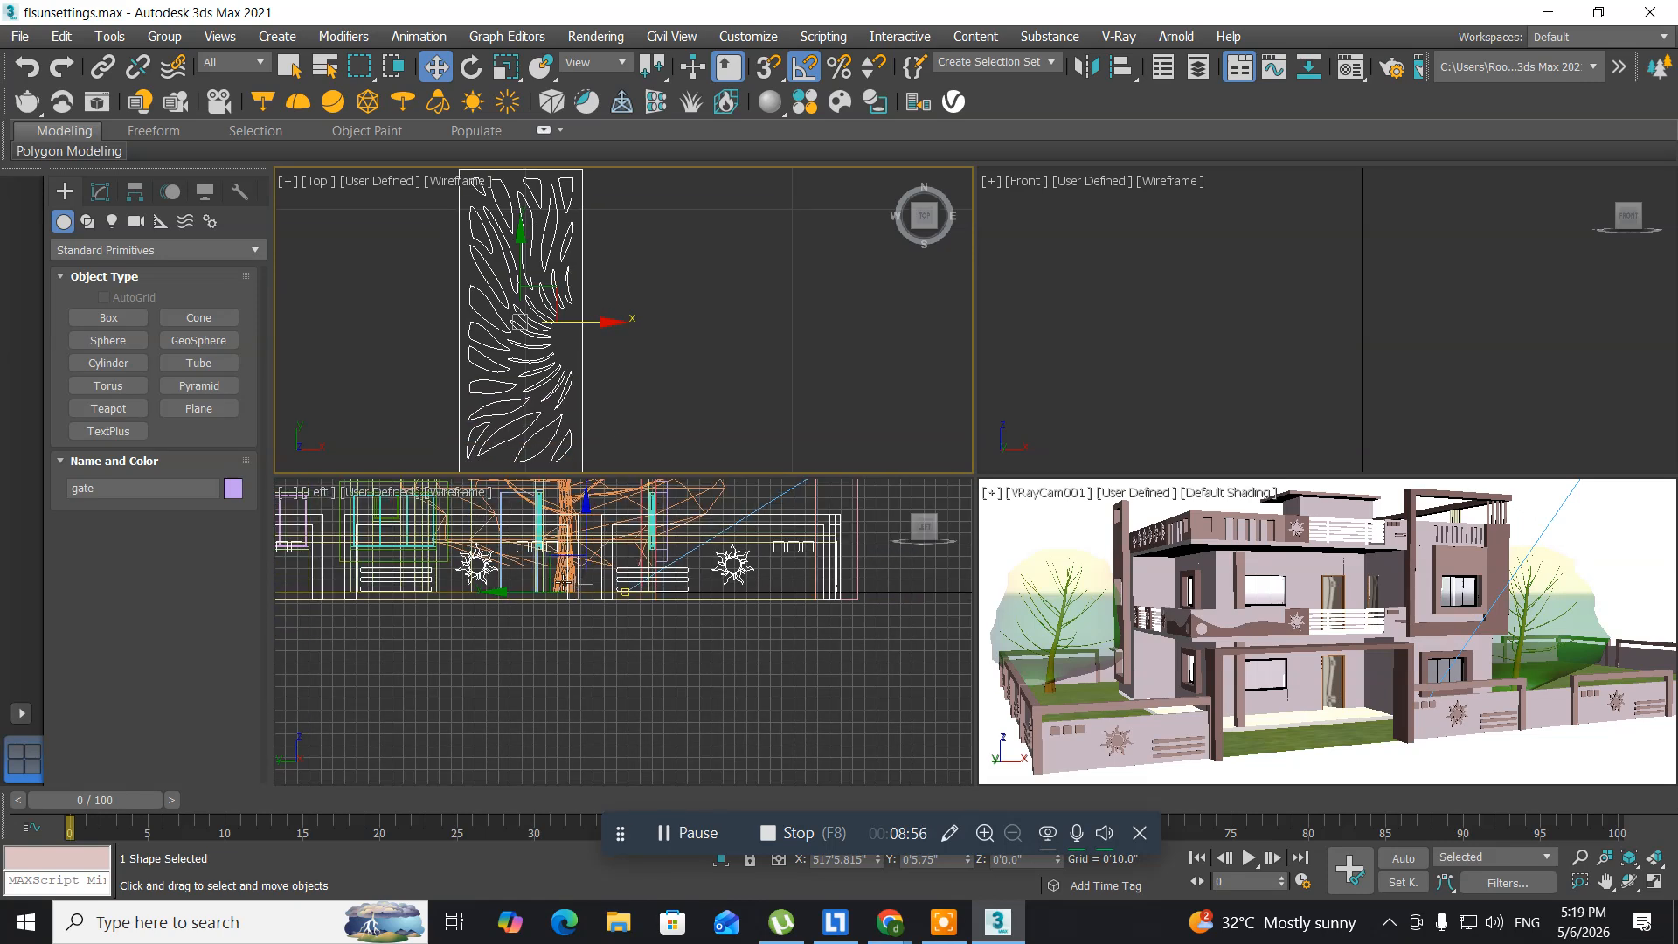
left_click(563, 585)
scroll(603, 682, "up", 5)
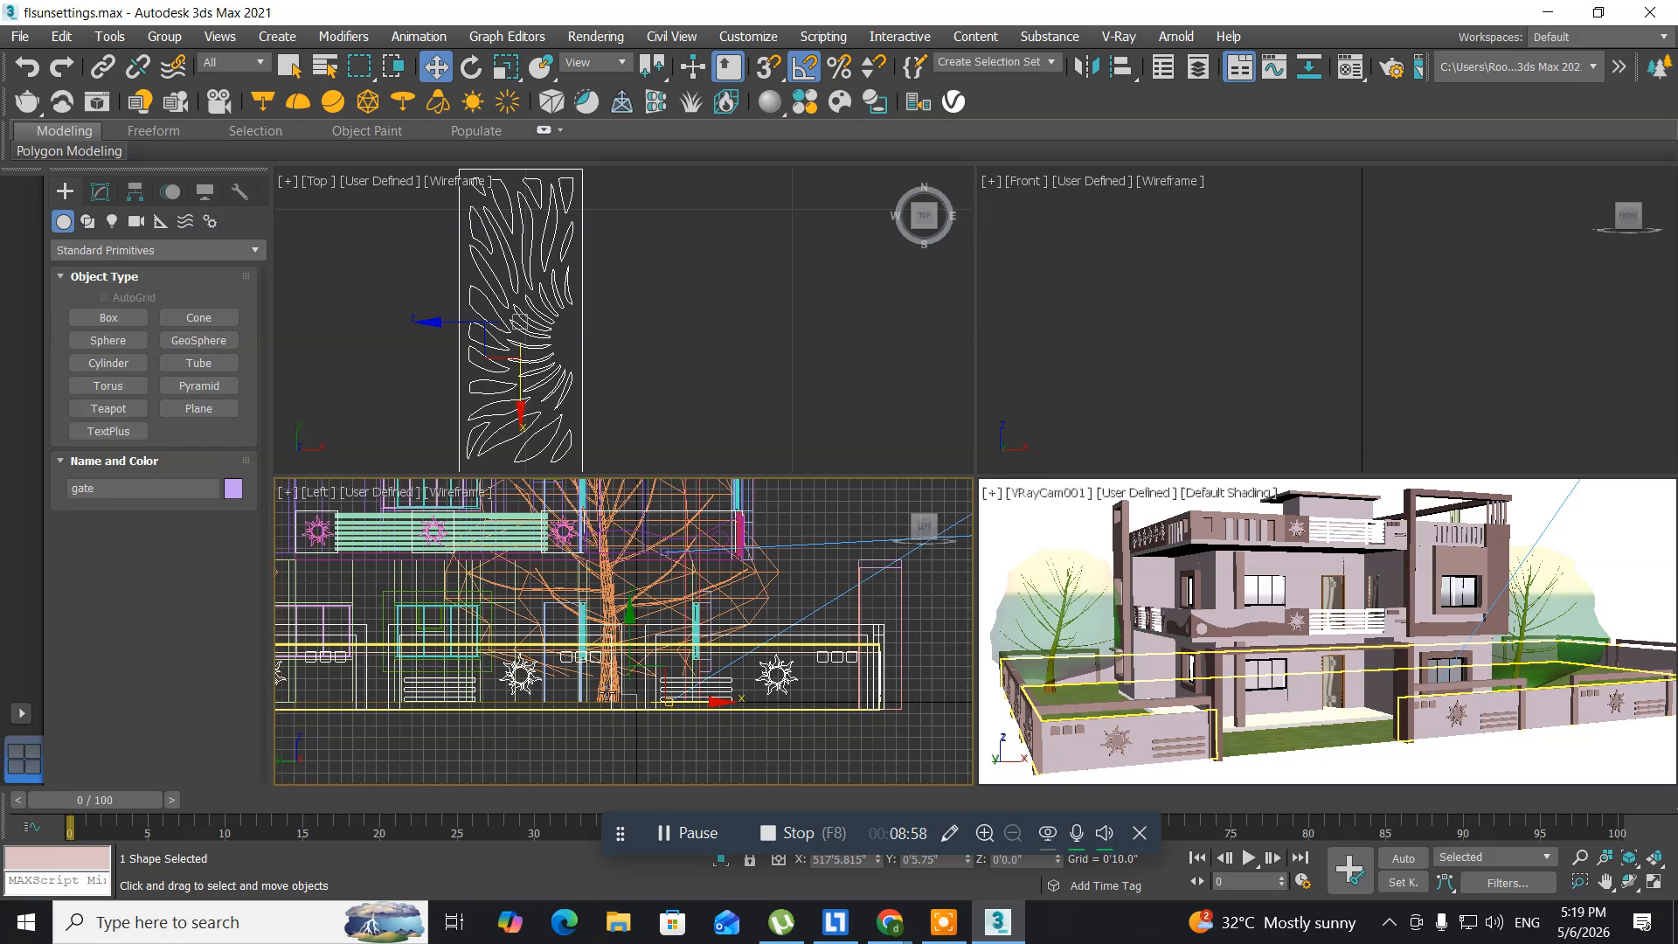
- Scale the gate shape up uniformly in the Top view to about 4760 percent so it is sizeable against the house
scroll(470, 350, "down", 10)
middle_click_drag(472, 347, 562, 329, "alt")
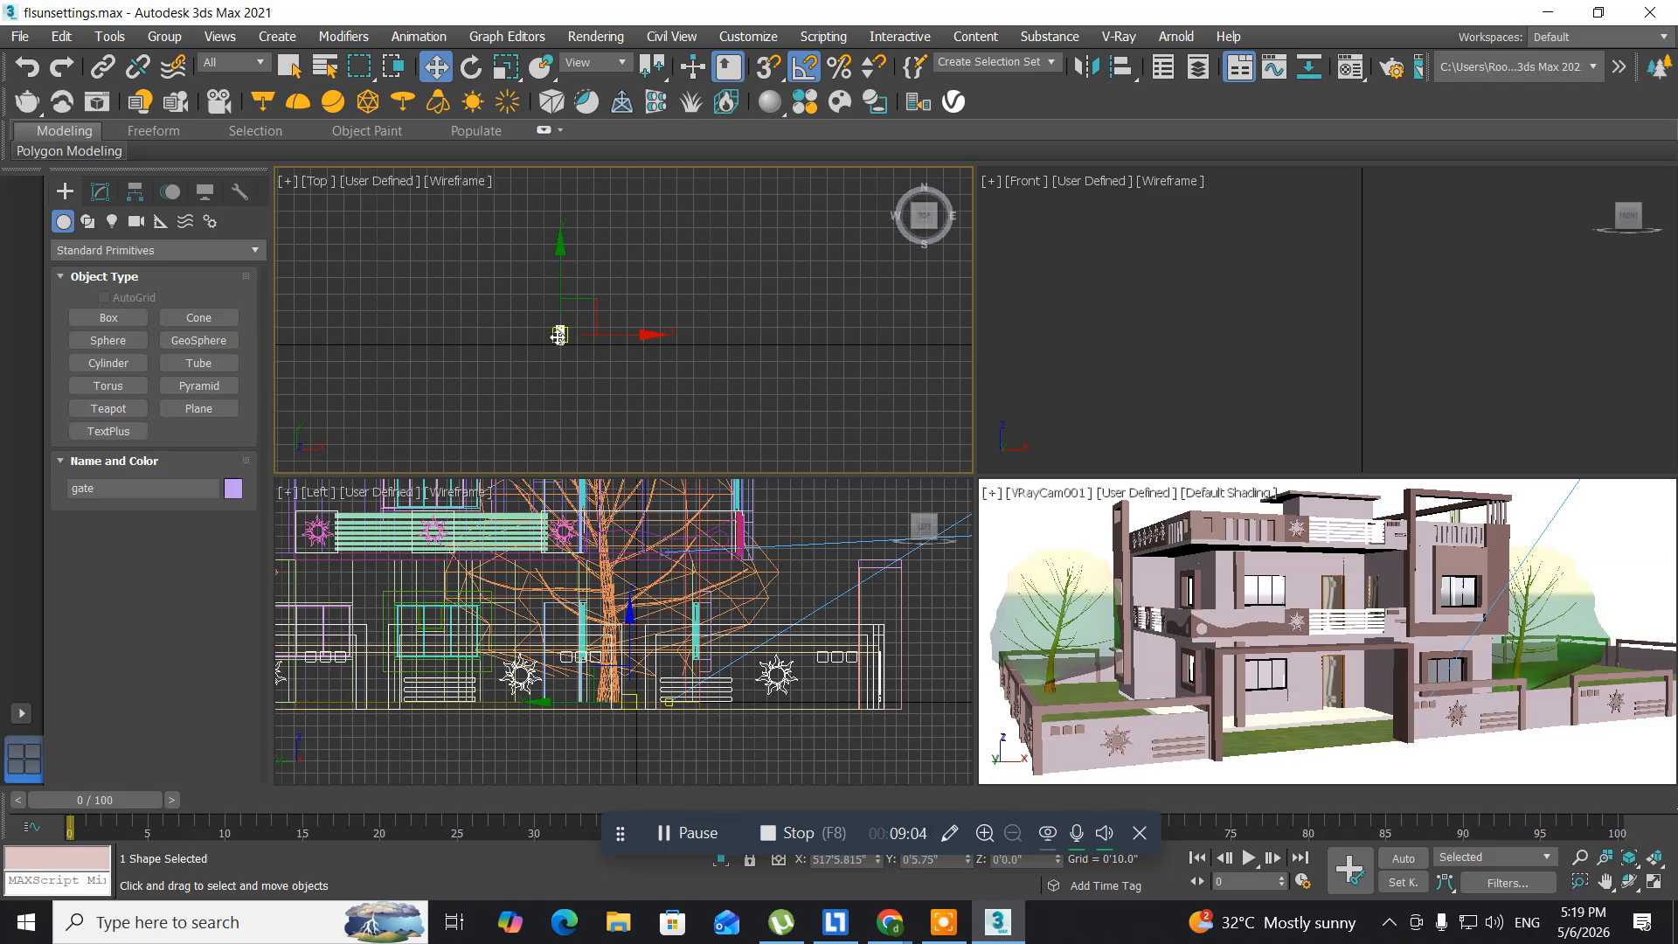
key("r")
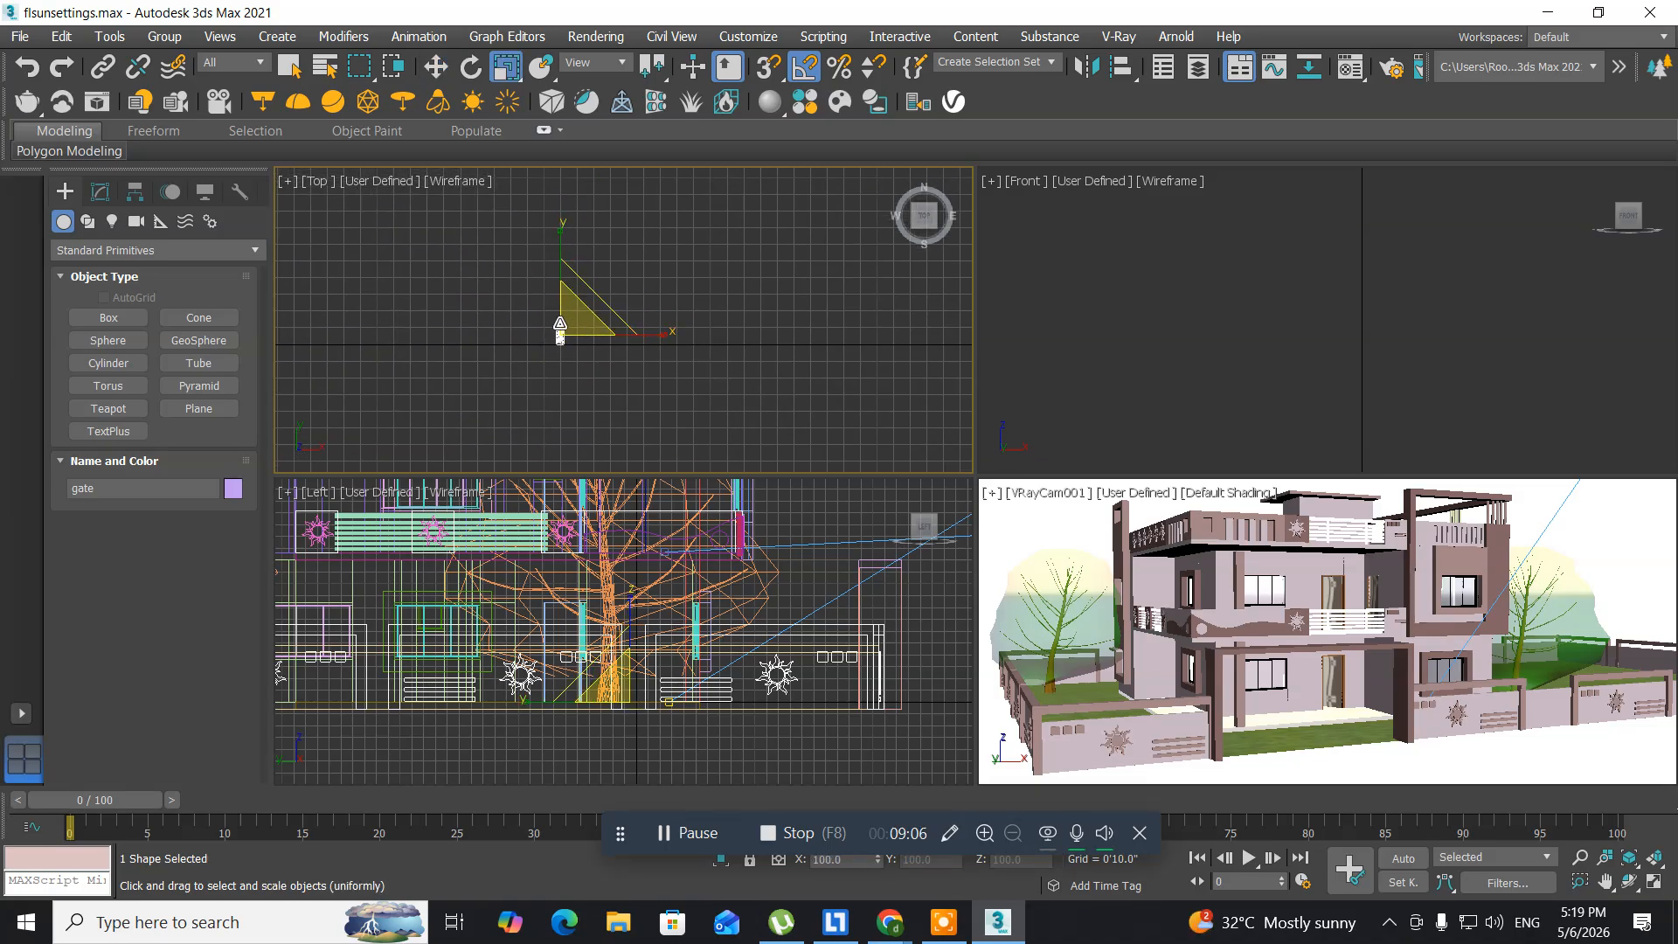
left_click_drag(568, 327, 742, 254)
left_click_drag(570, 320, 753, 213)
scroll(552, 299, "down", 6)
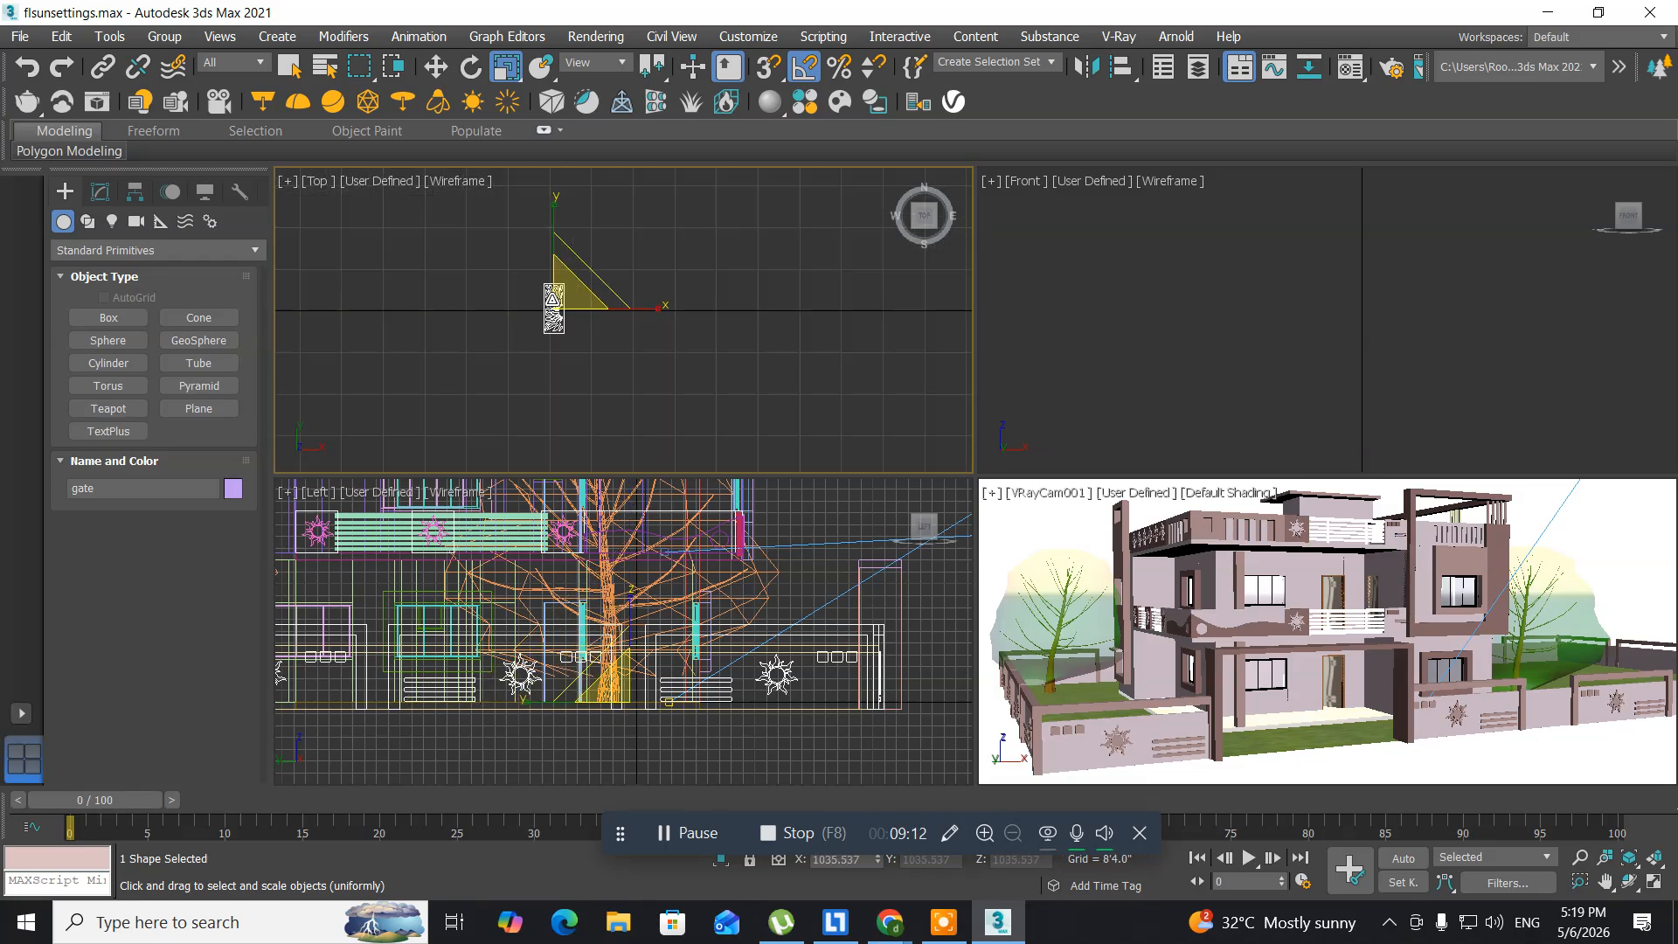
middle_click_drag(397, 341, 707, 381)
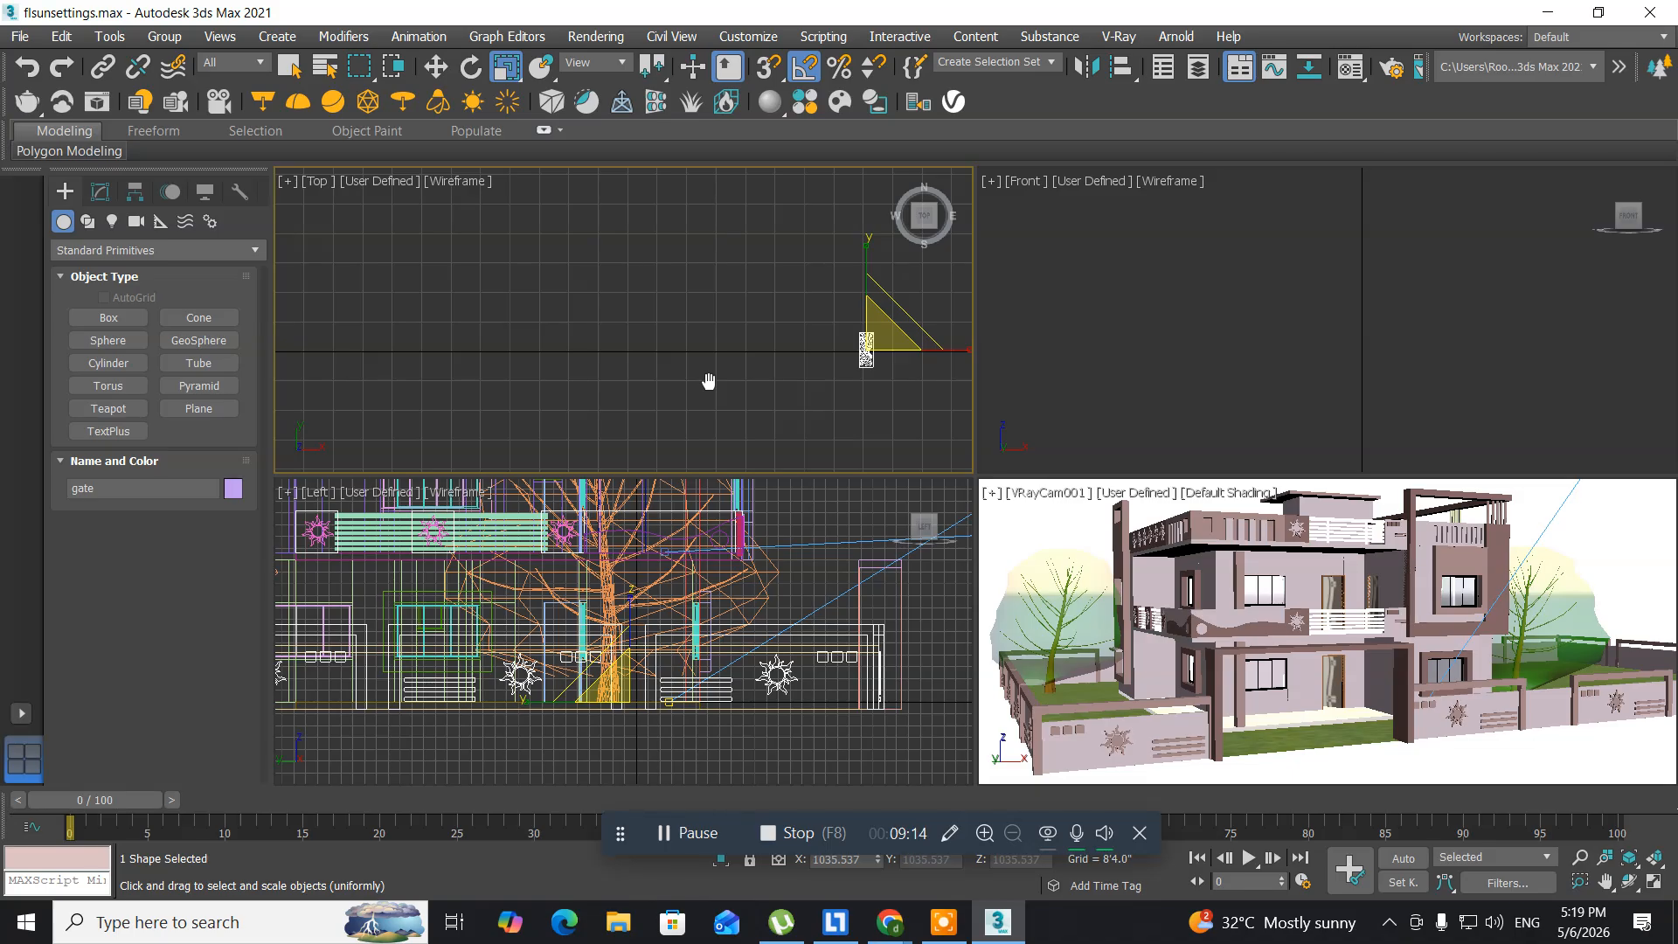
scroll(709, 381, "down", 8)
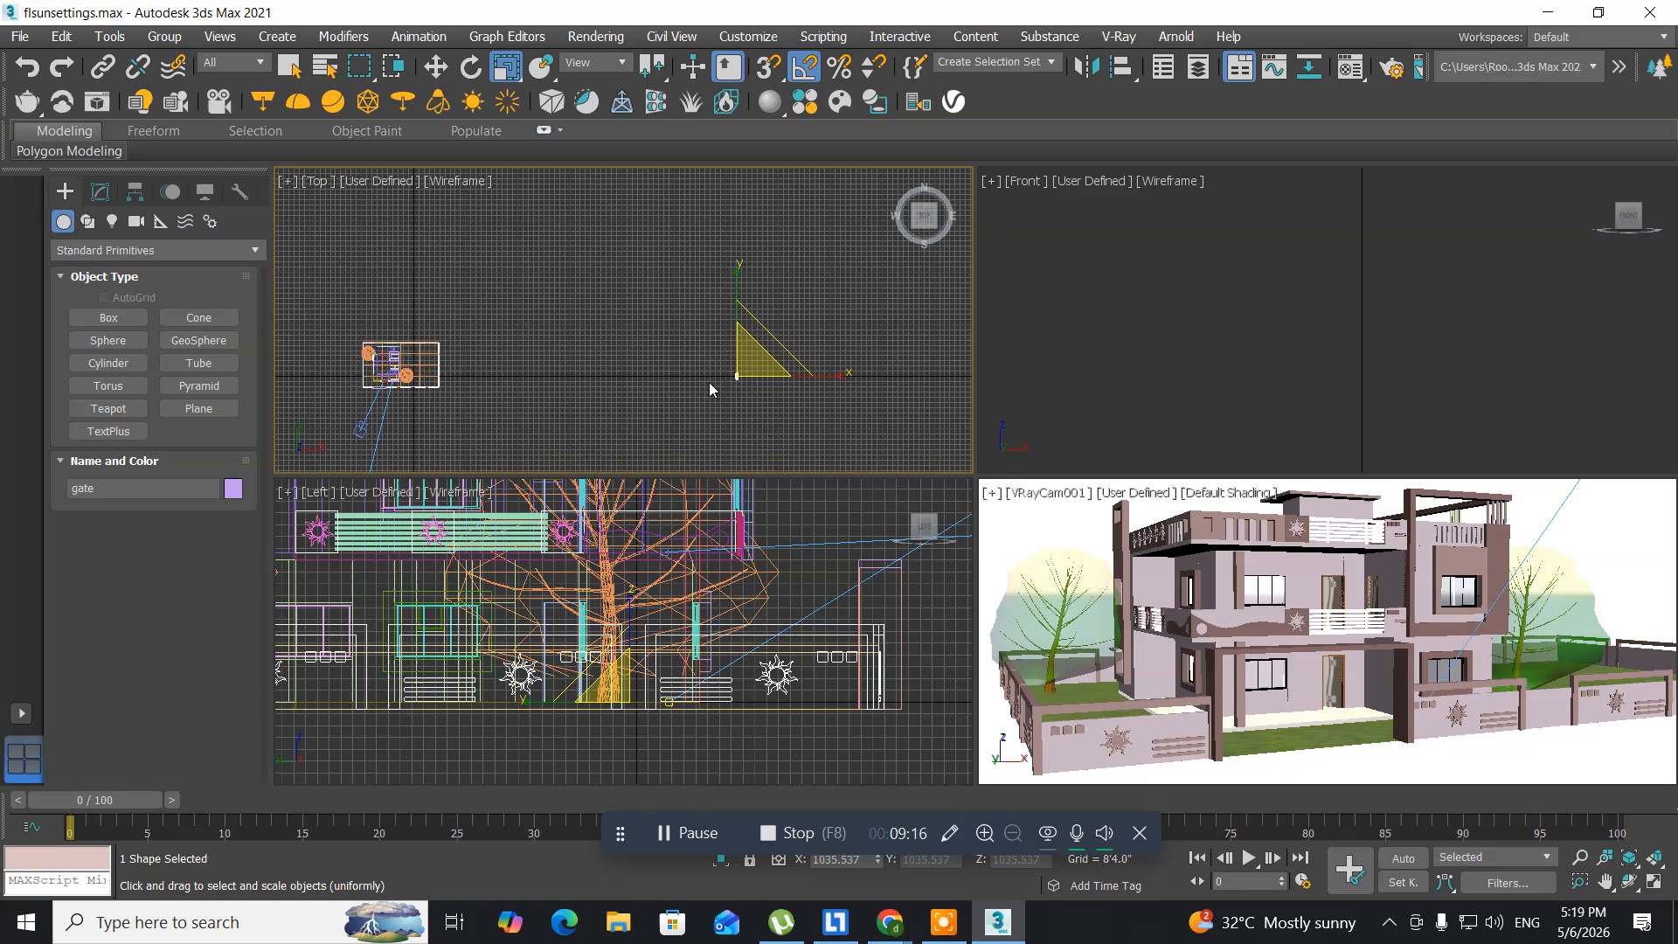
left_click_drag(749, 361, 817, 295)
- Move the gate shape in the Top view to just outside the boundary wall's entrance, at about X -52'5", Y -40'1"
right_click(580, 527)
key("w")
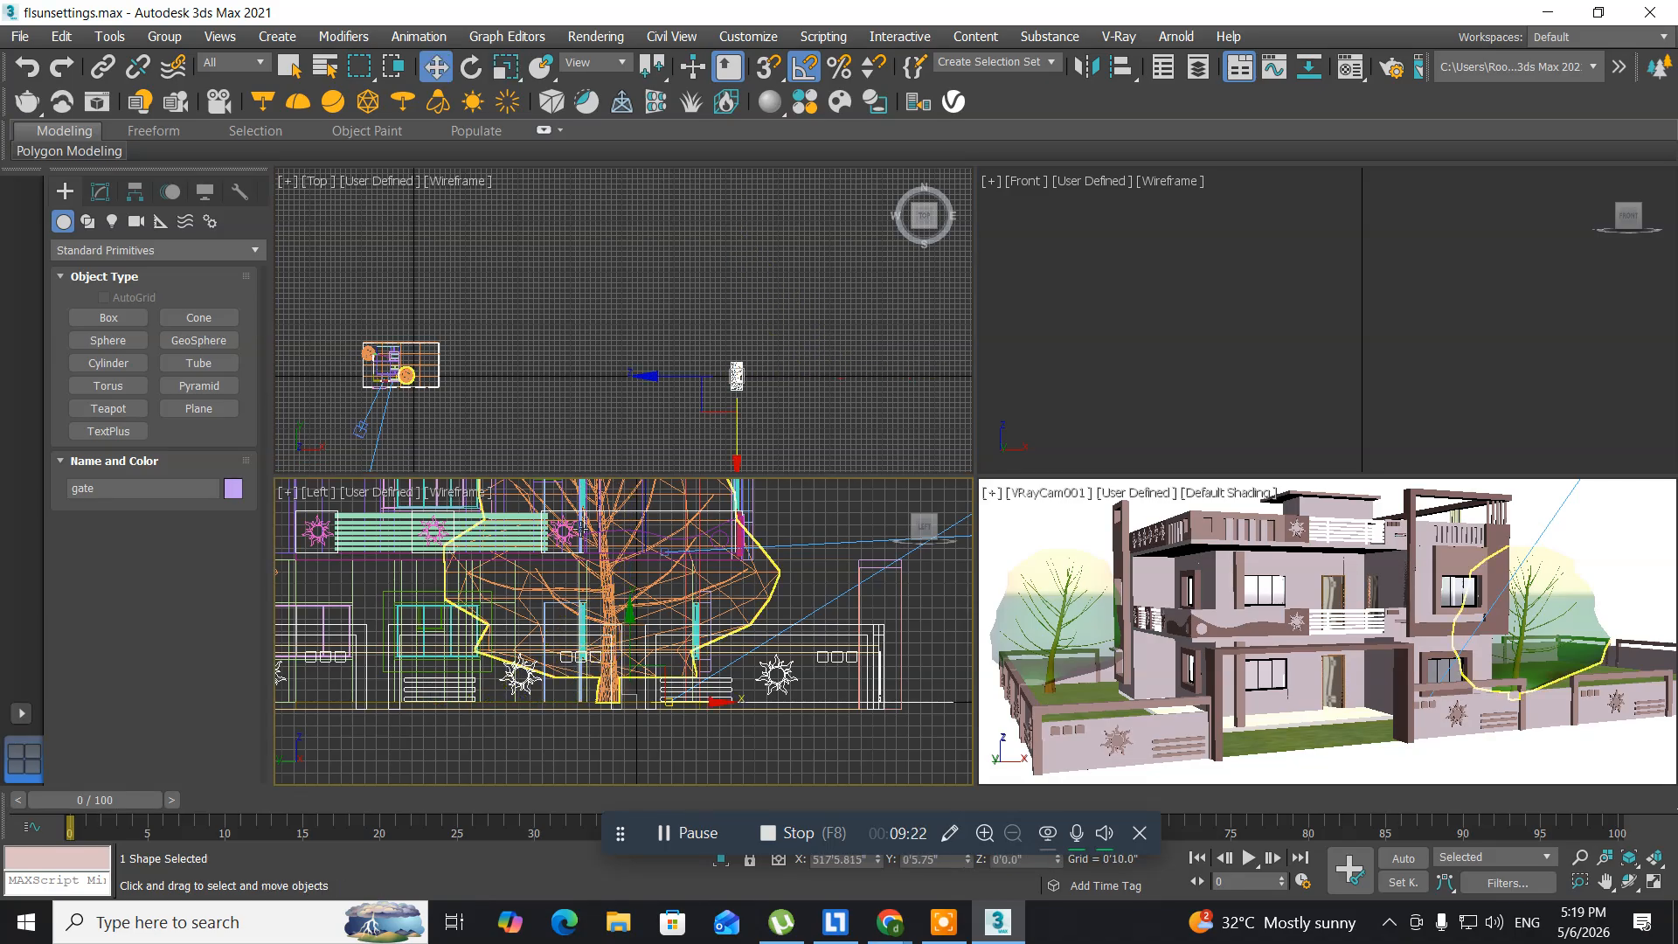
left_click(740, 387)
left_click_drag(792, 385, 500, 387)
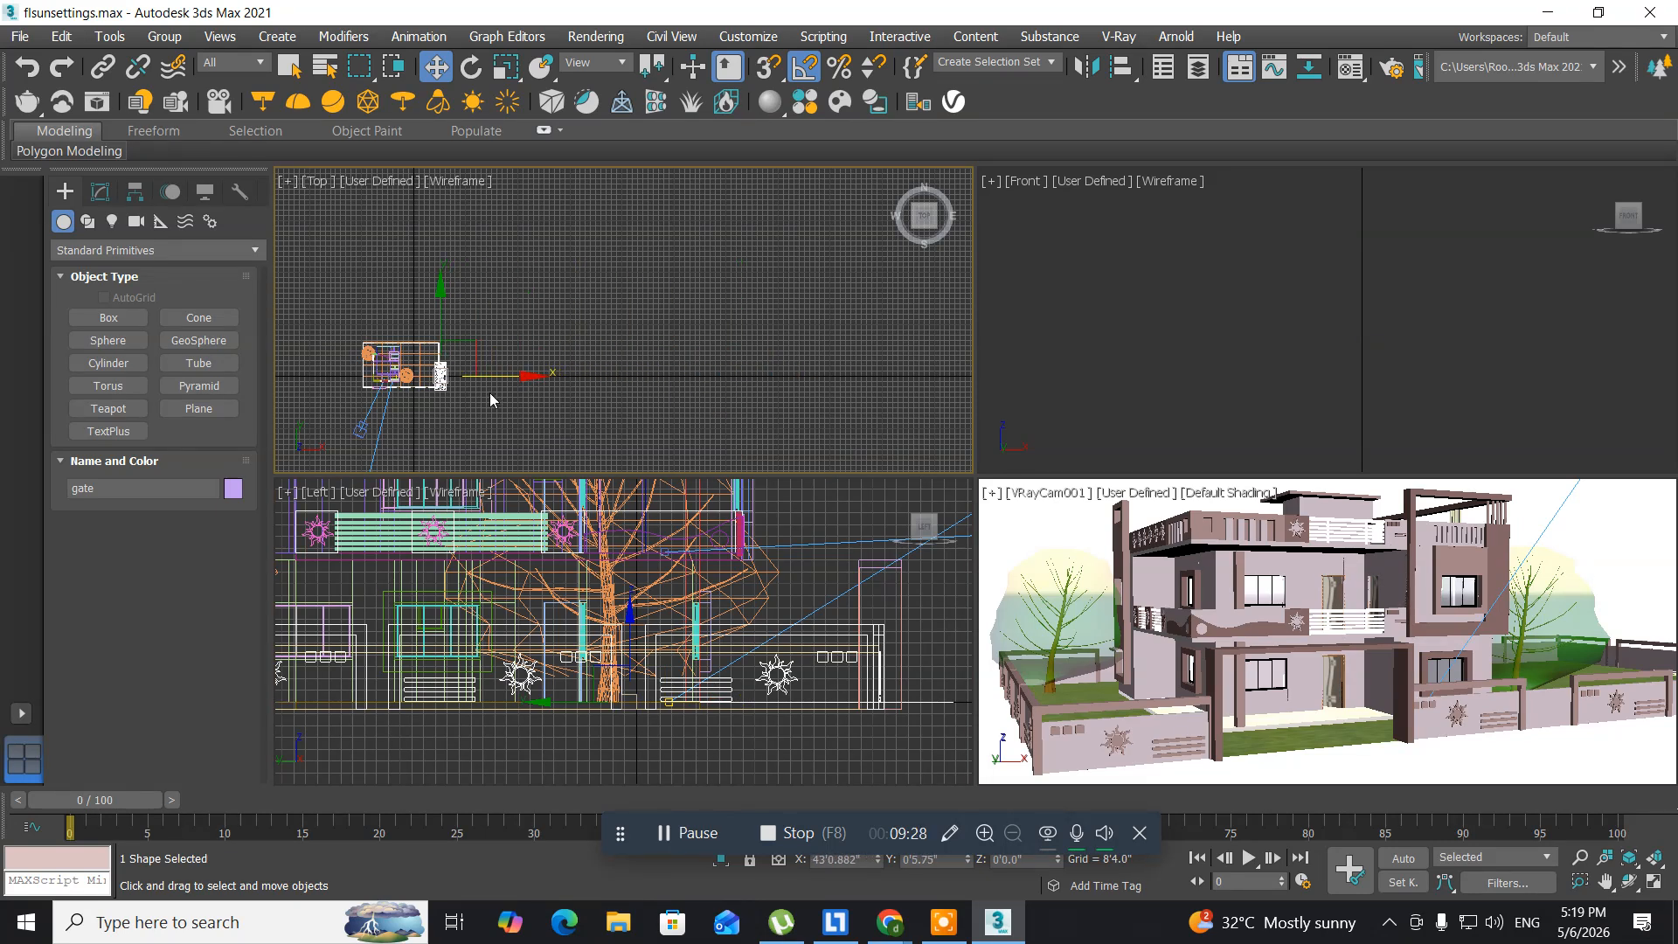
scroll(430, 397, "up", 8)
middle_click_drag(418, 388, 548, 414)
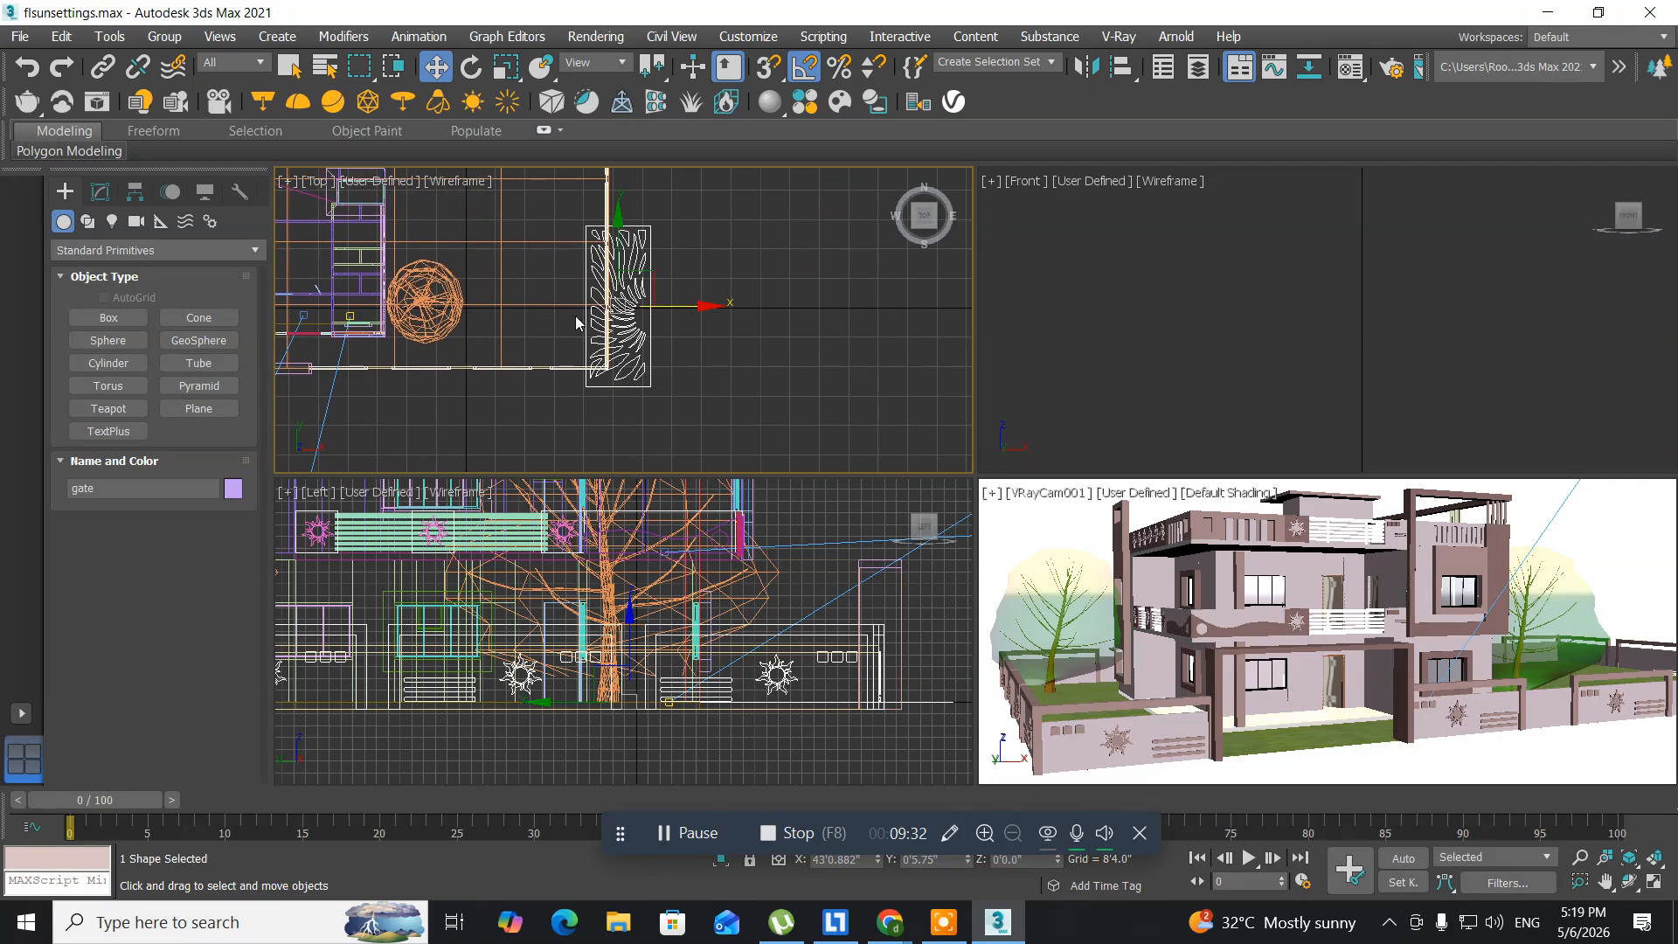
left_click_drag(619, 218, 612, 358)
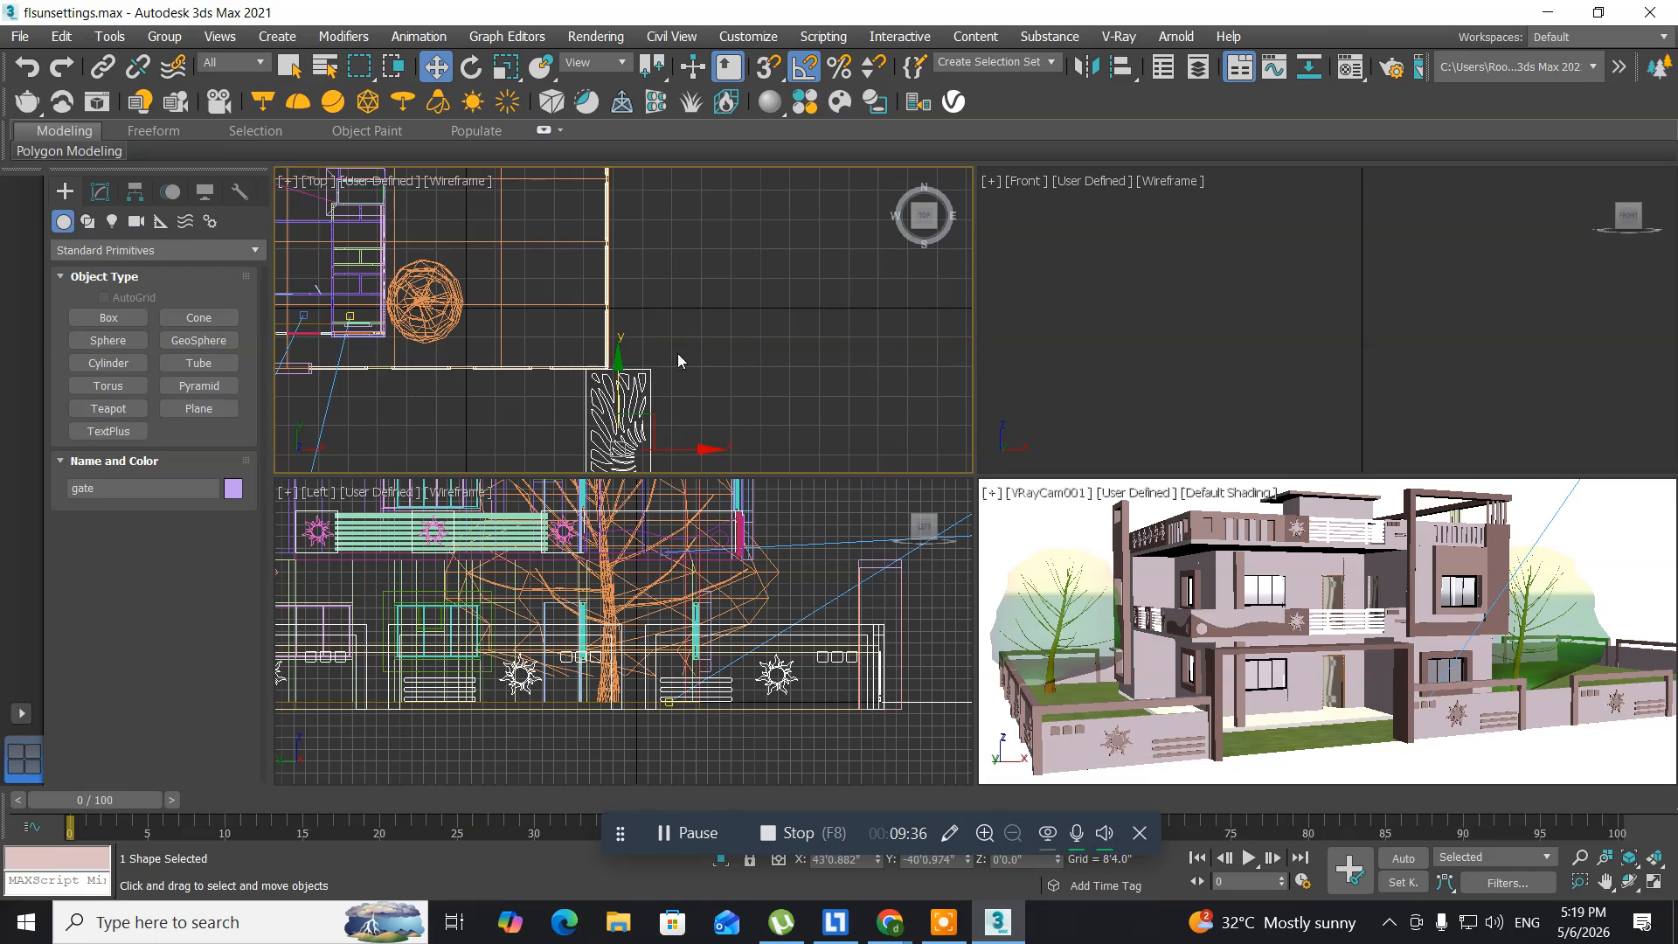
middle_click_drag(680, 352, 910, 275)
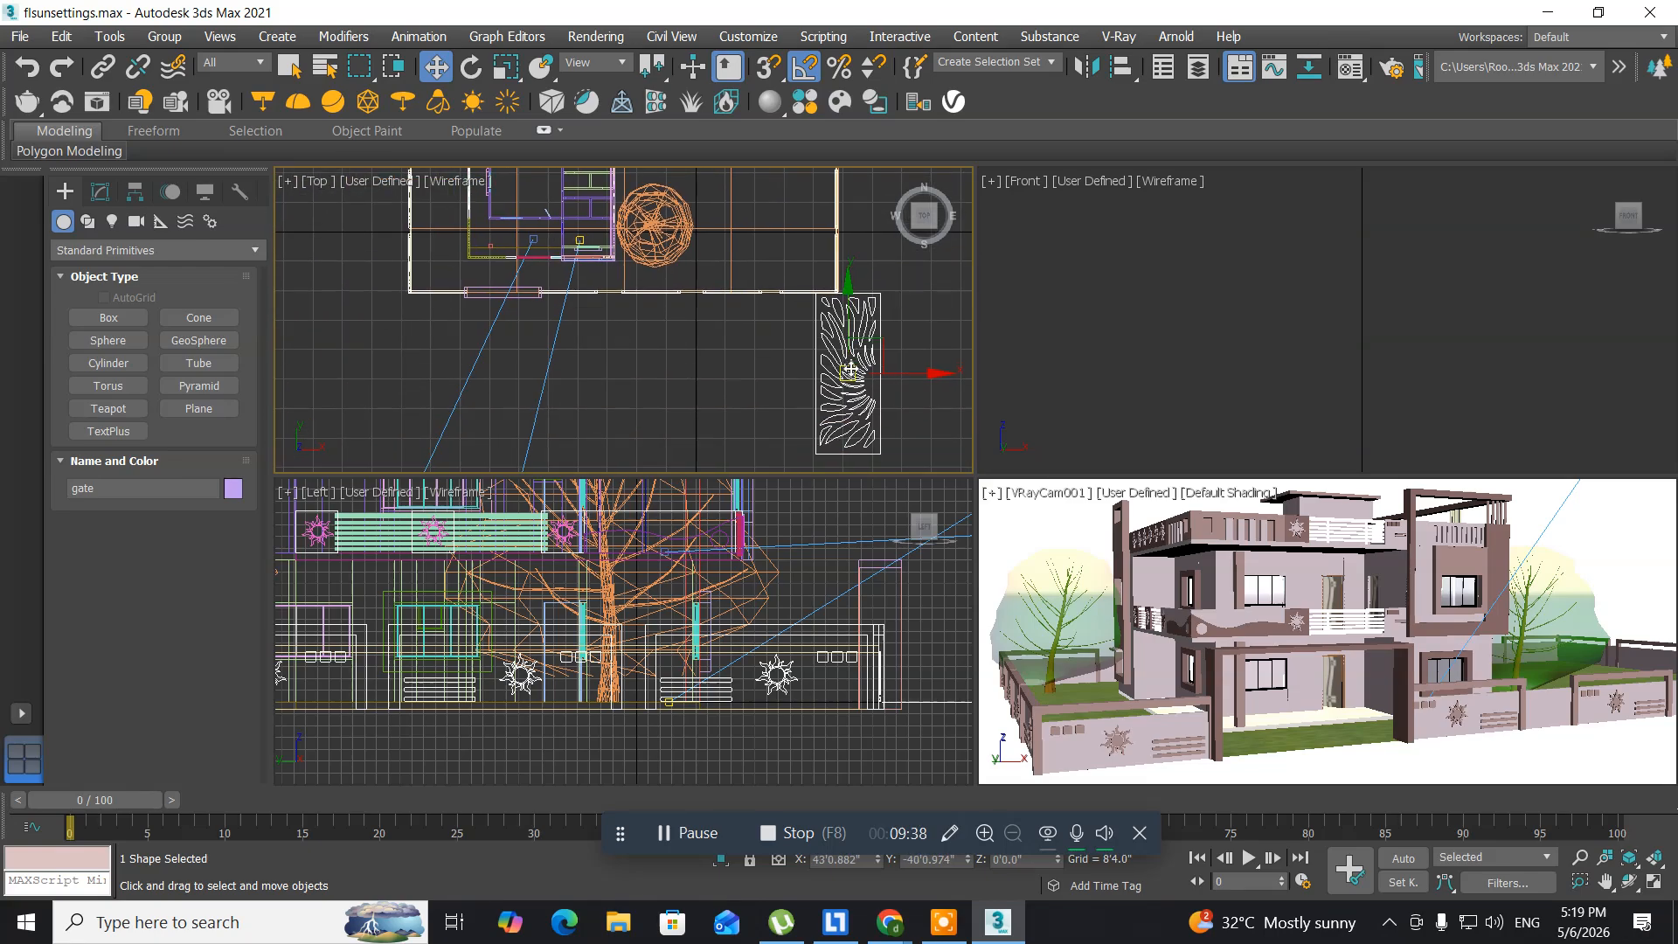
left_click_drag(924, 379, 587, 388)
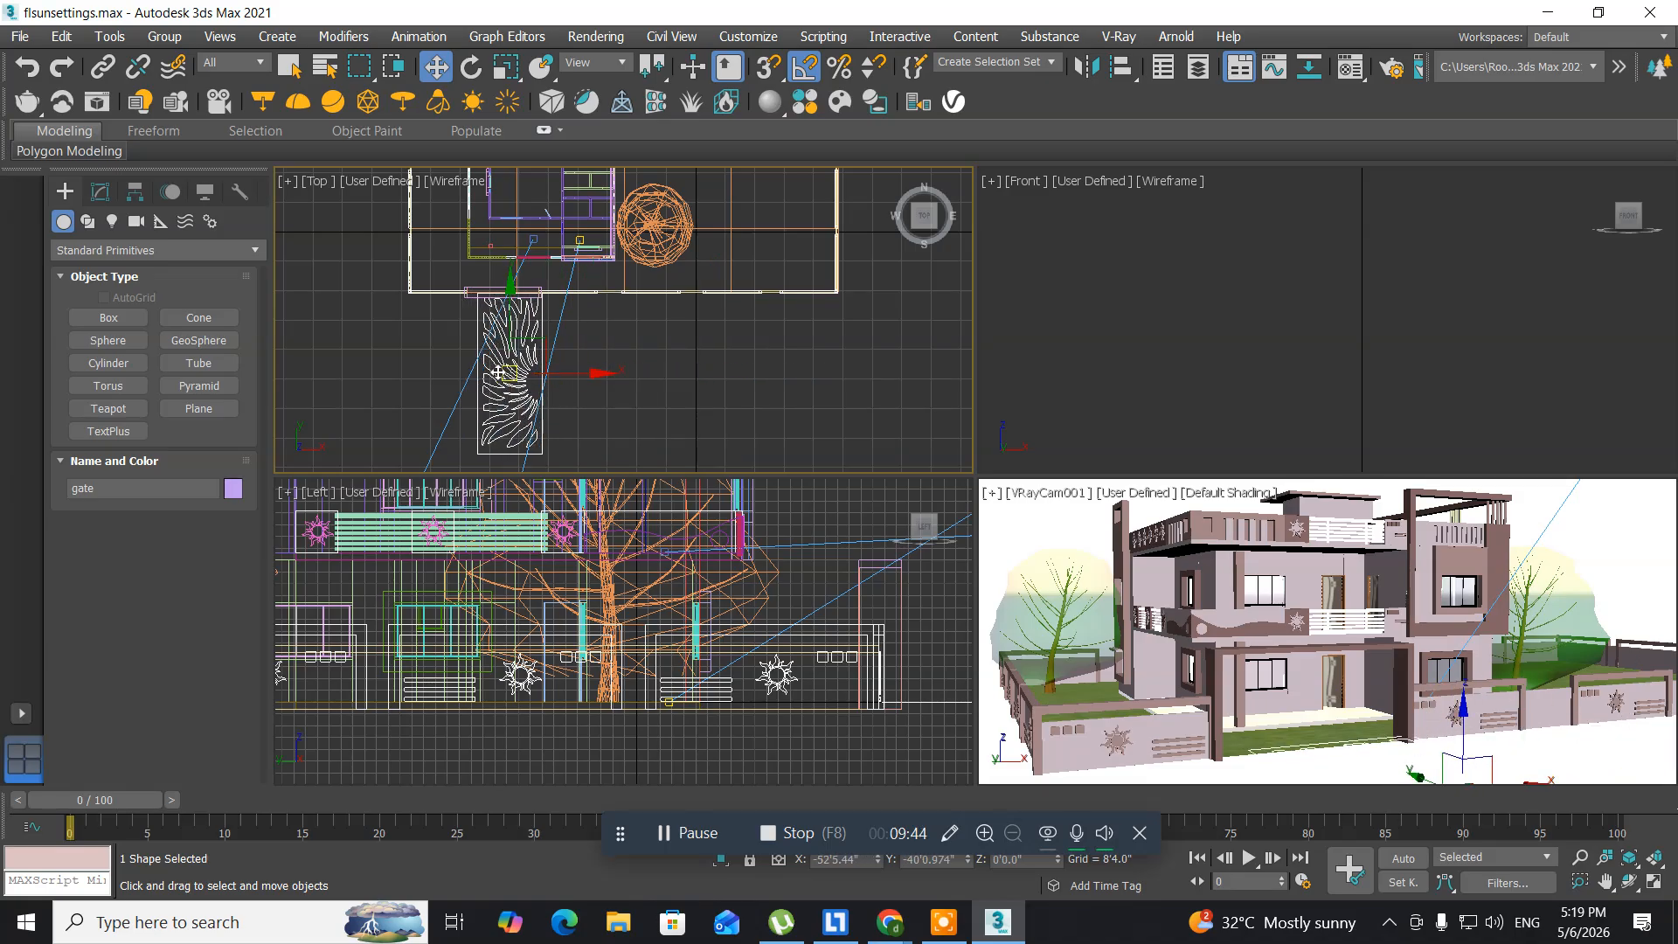
- Scale the gate shape down uniformly to about one third of its size in an enlarged Top view
key("alt+w")
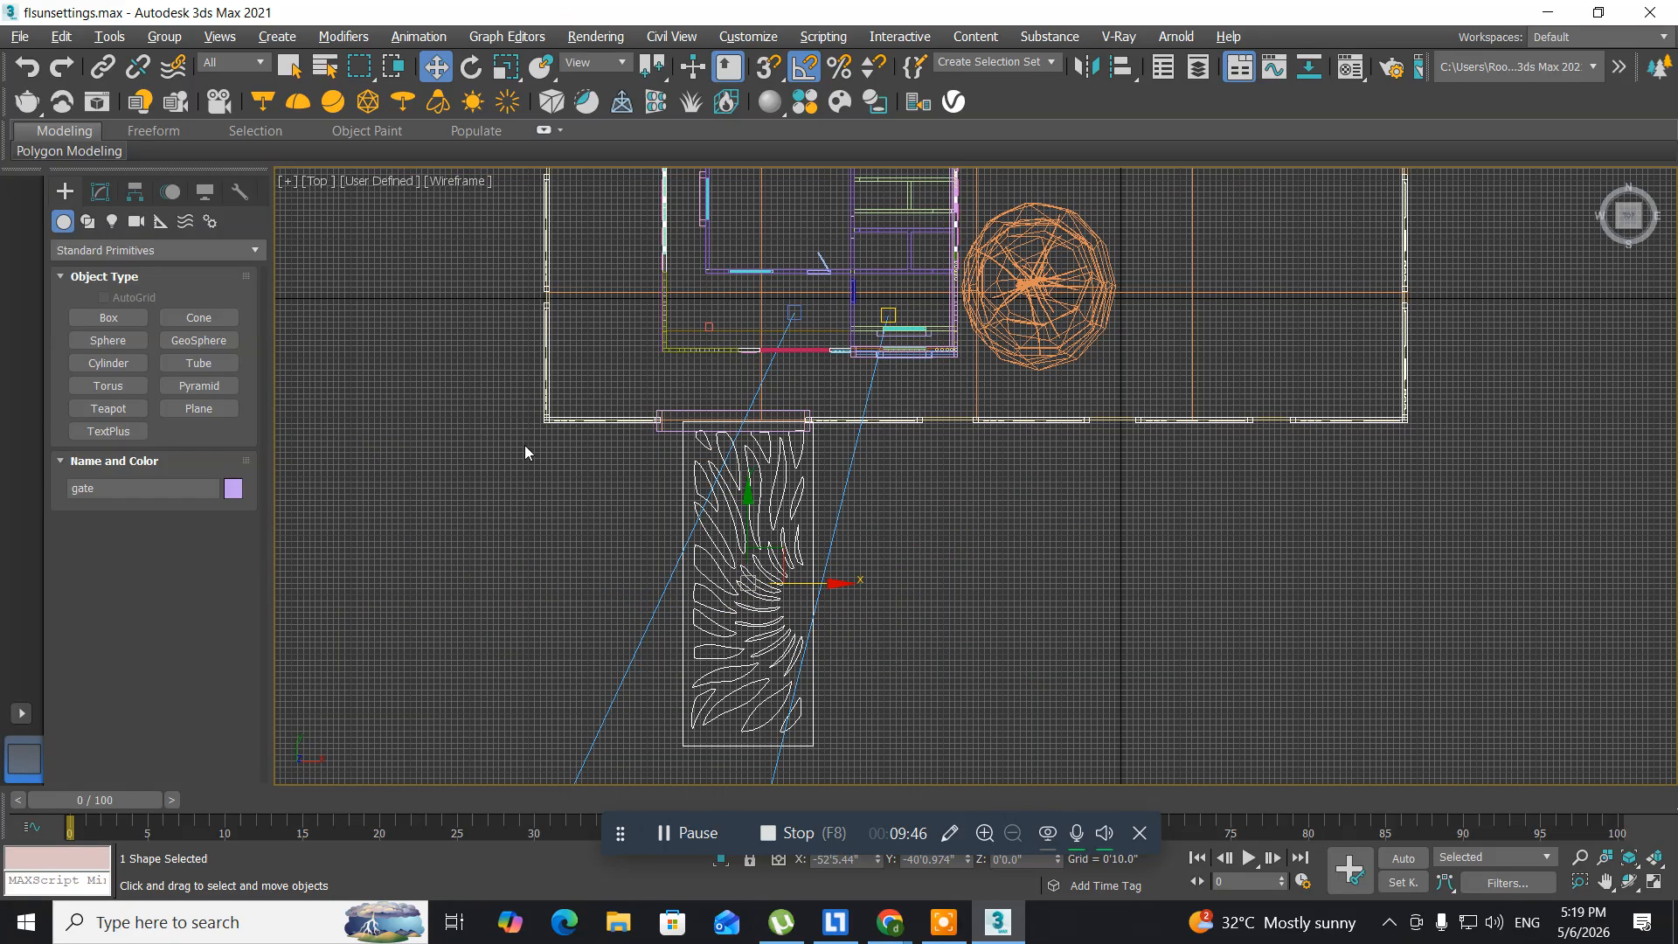
middle_click_drag(697, 452, 589, 343)
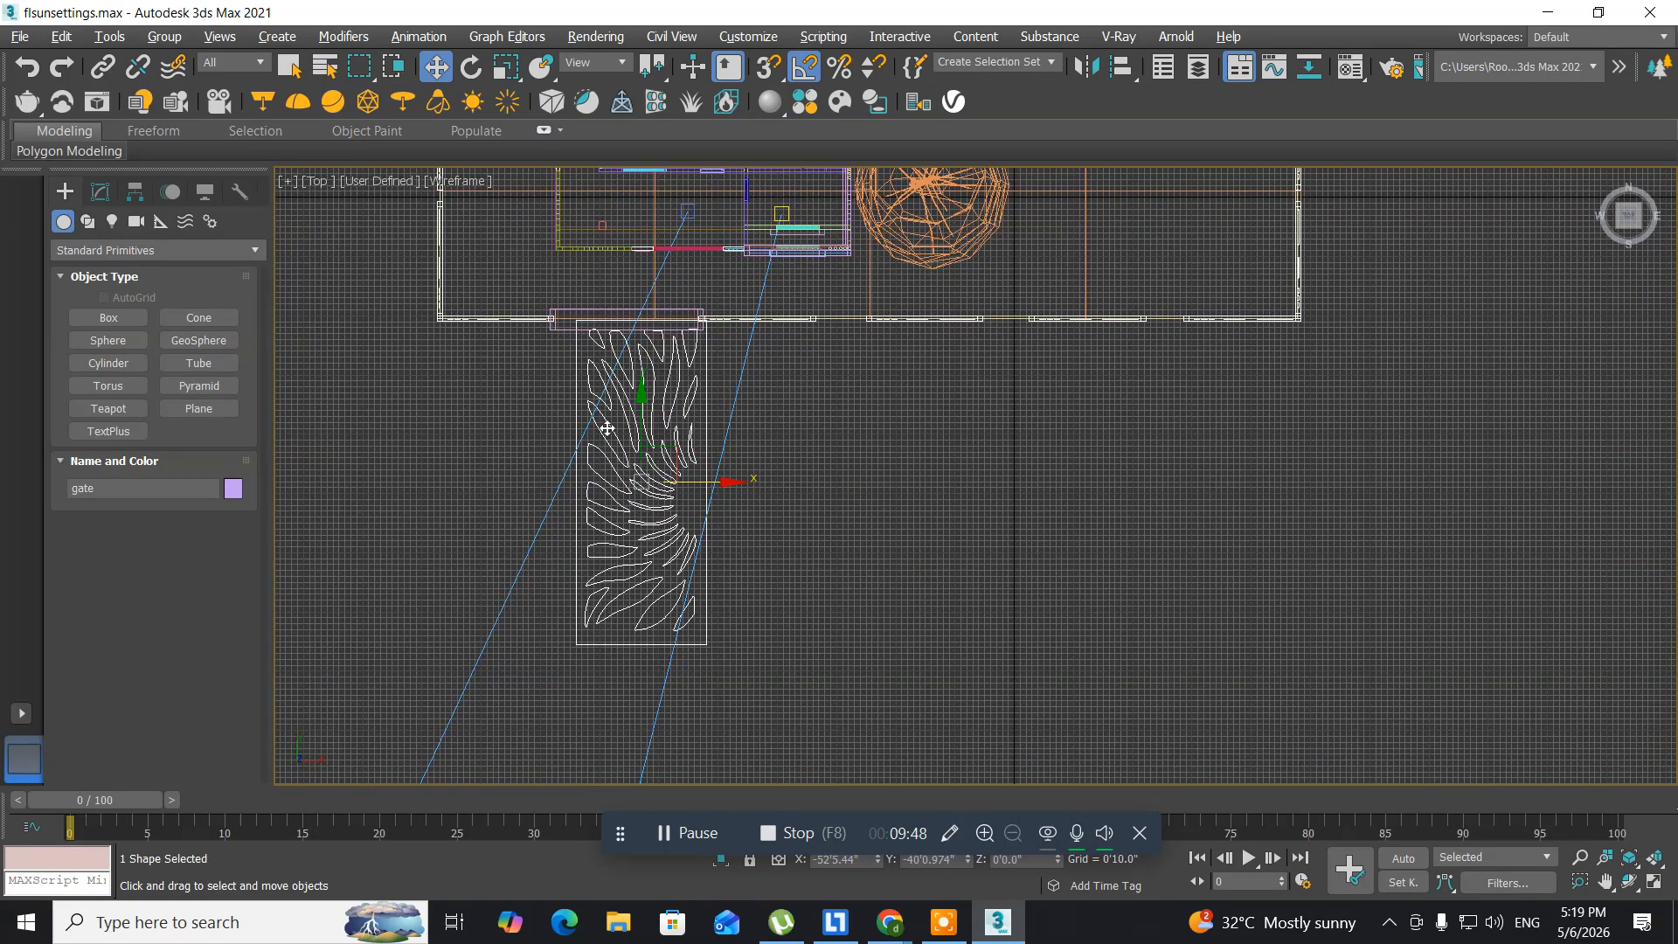
scroll(602, 417, "up", 3)
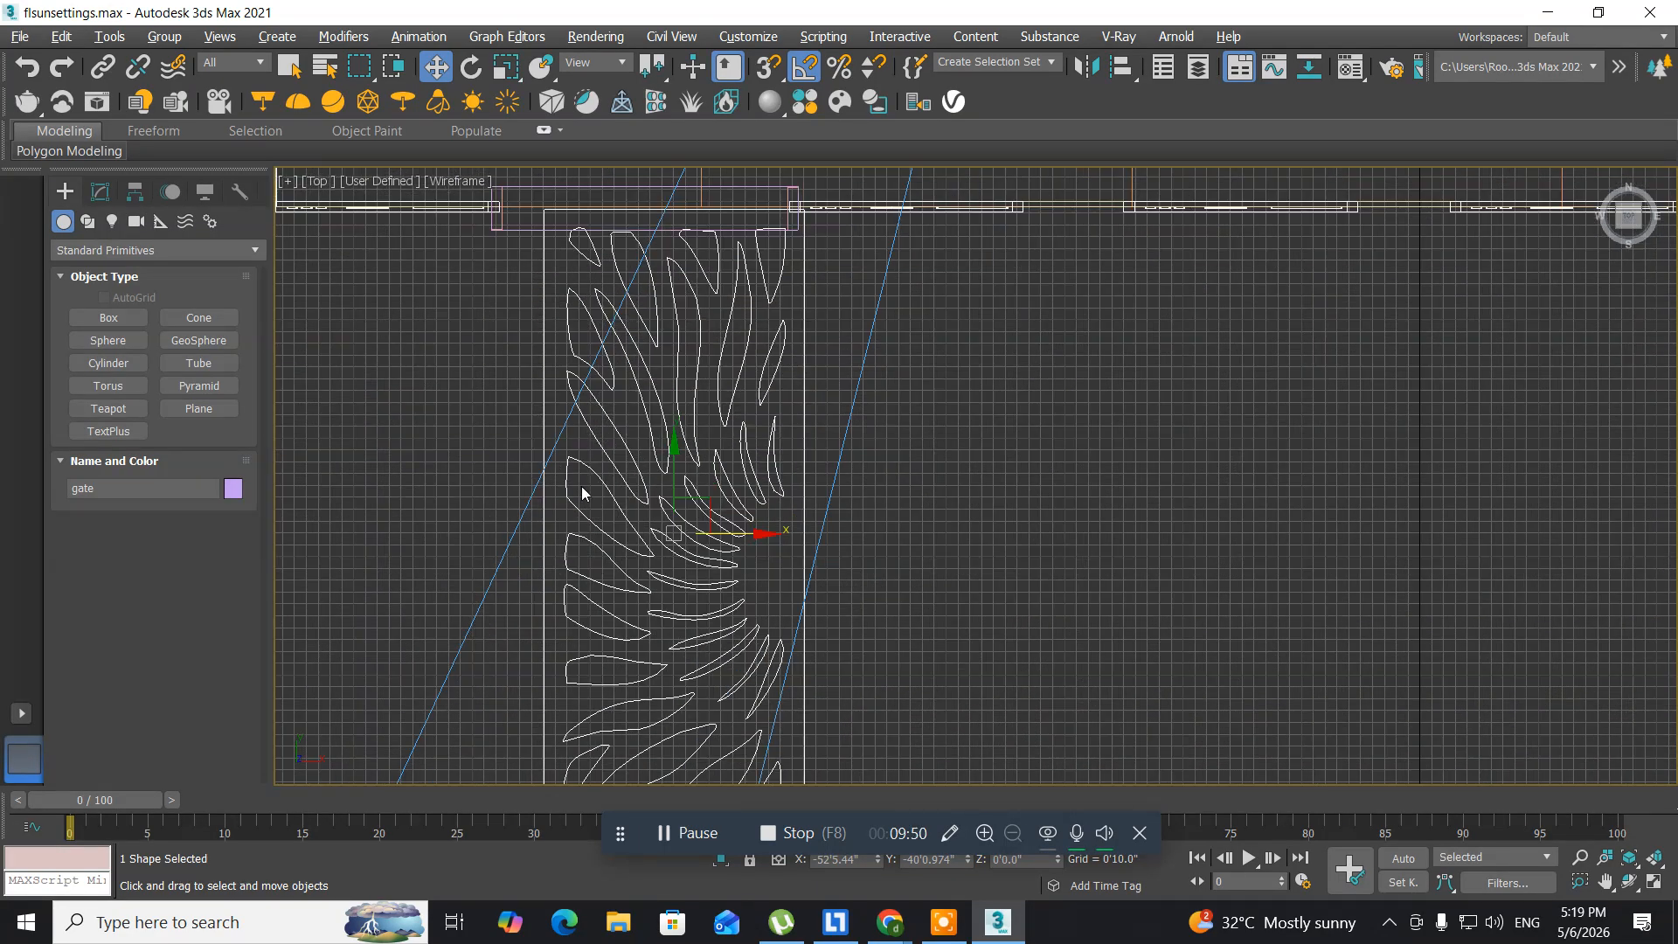
key("r")
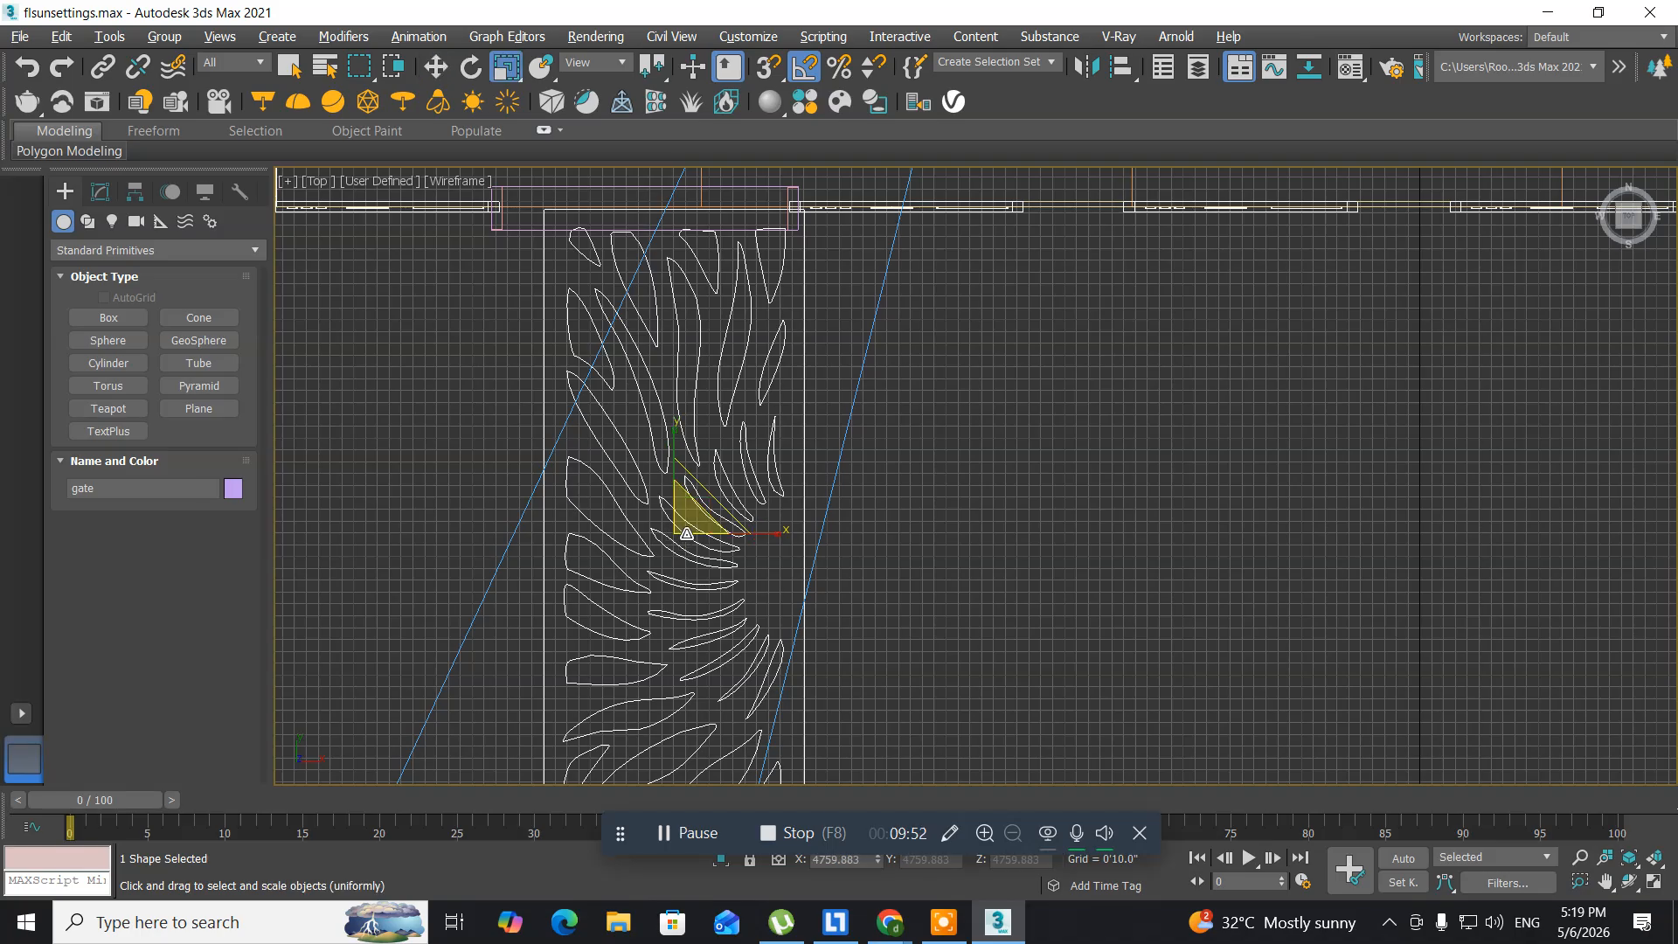
left_click_drag(691, 524, 523, 705)
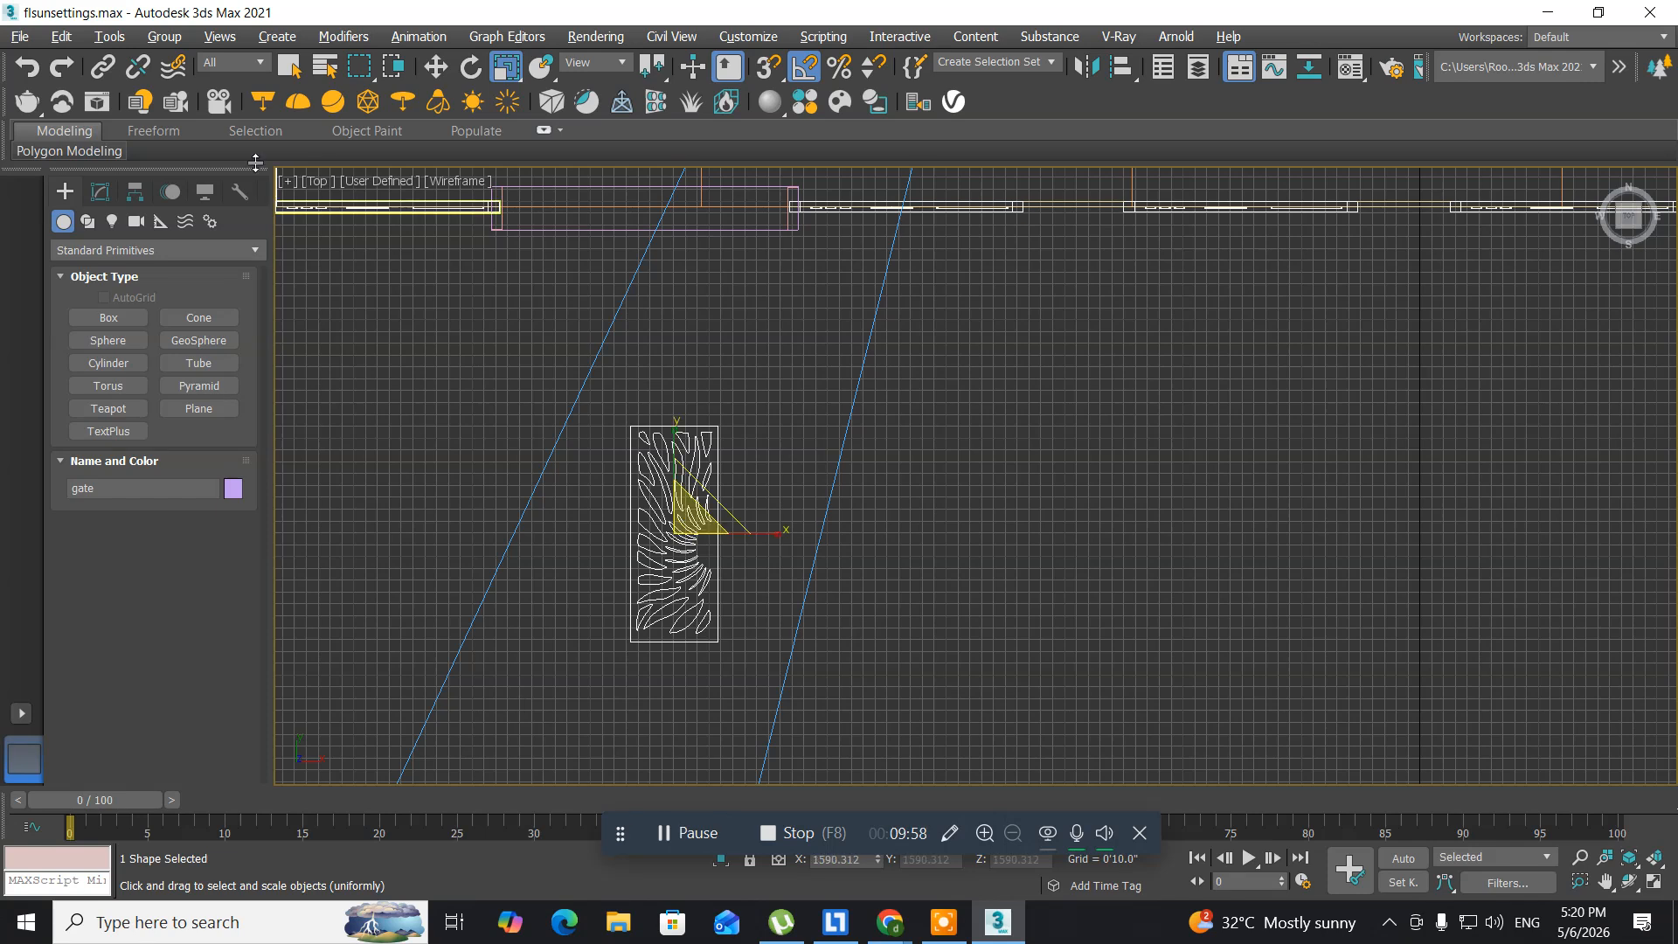
- Move the gate shape up against the entrance opening in the boundary wall, at about X -60'6", Y -24'5"
left_click(435, 67)
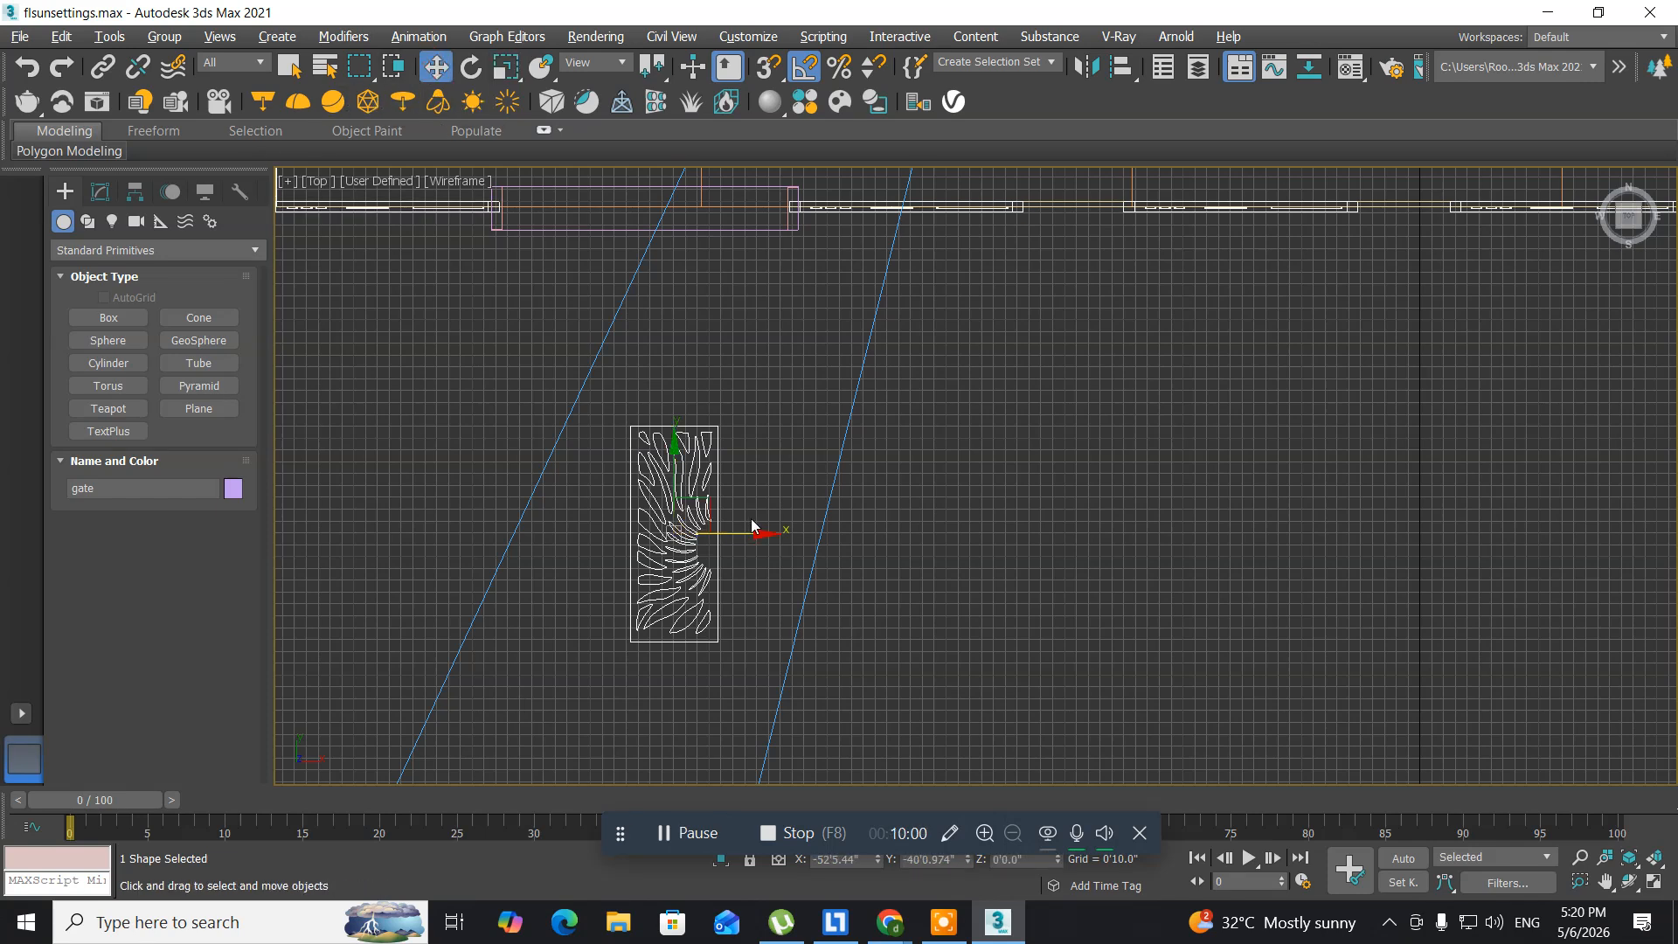
left_click_drag(755, 535, 648, 499)
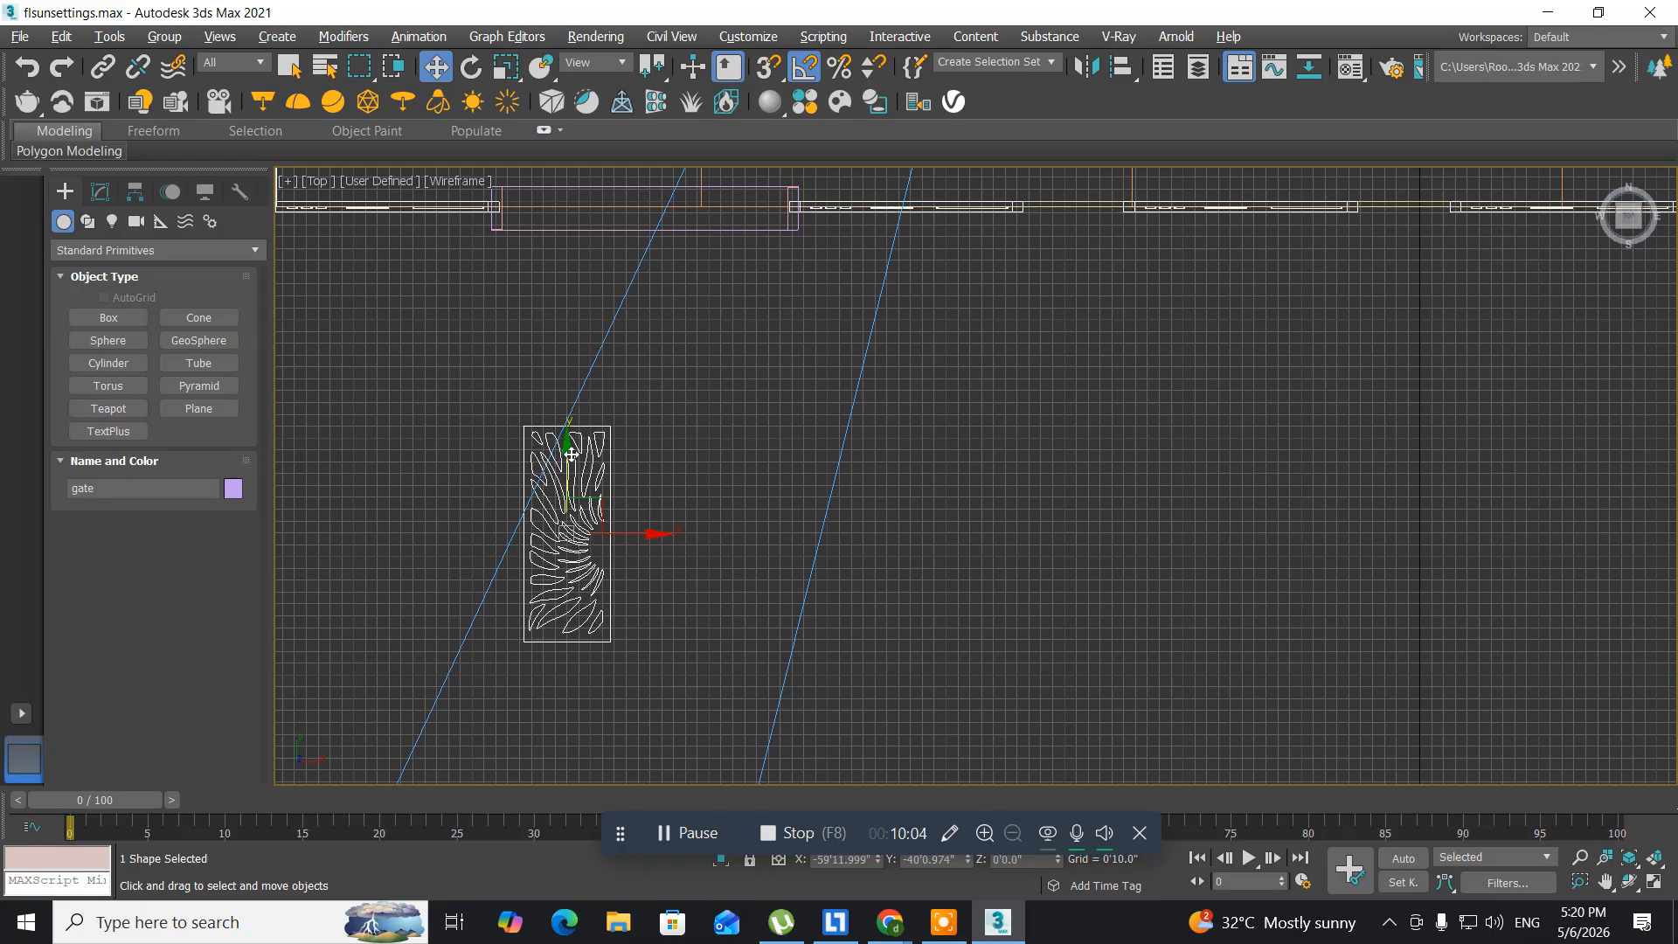
left_click_drag(570, 450, 565, 395)
left_click_drag(558, 458, 560, 234)
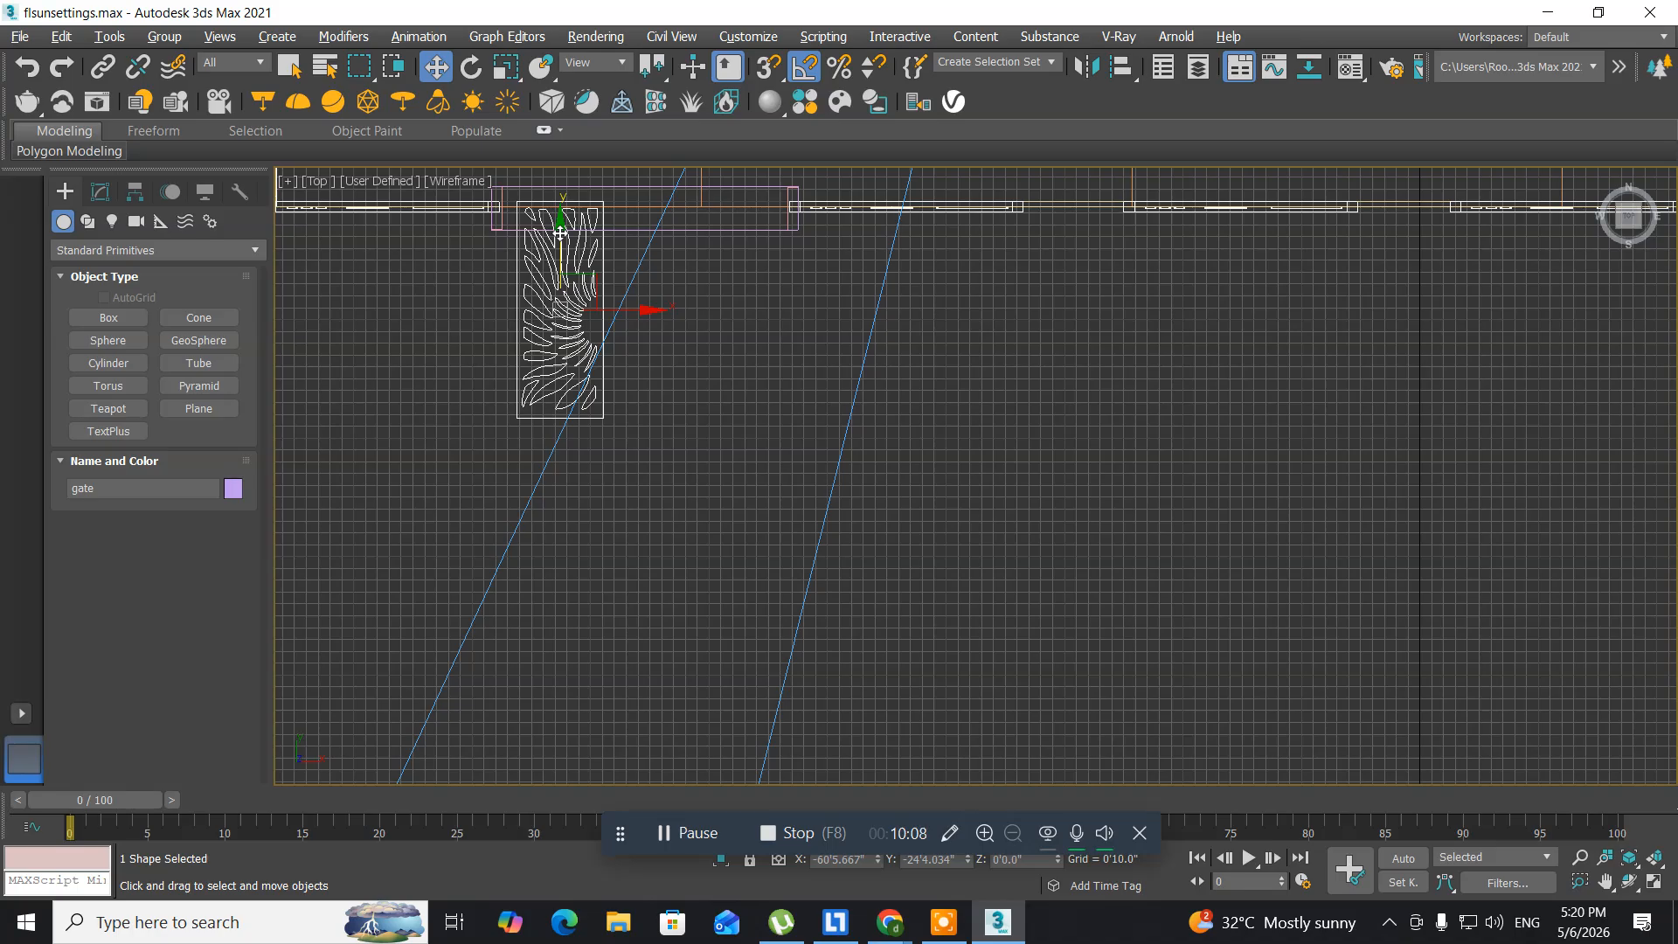
scroll(568, 253, "up", 5)
middle_click_drag(569, 251, 609, 416)
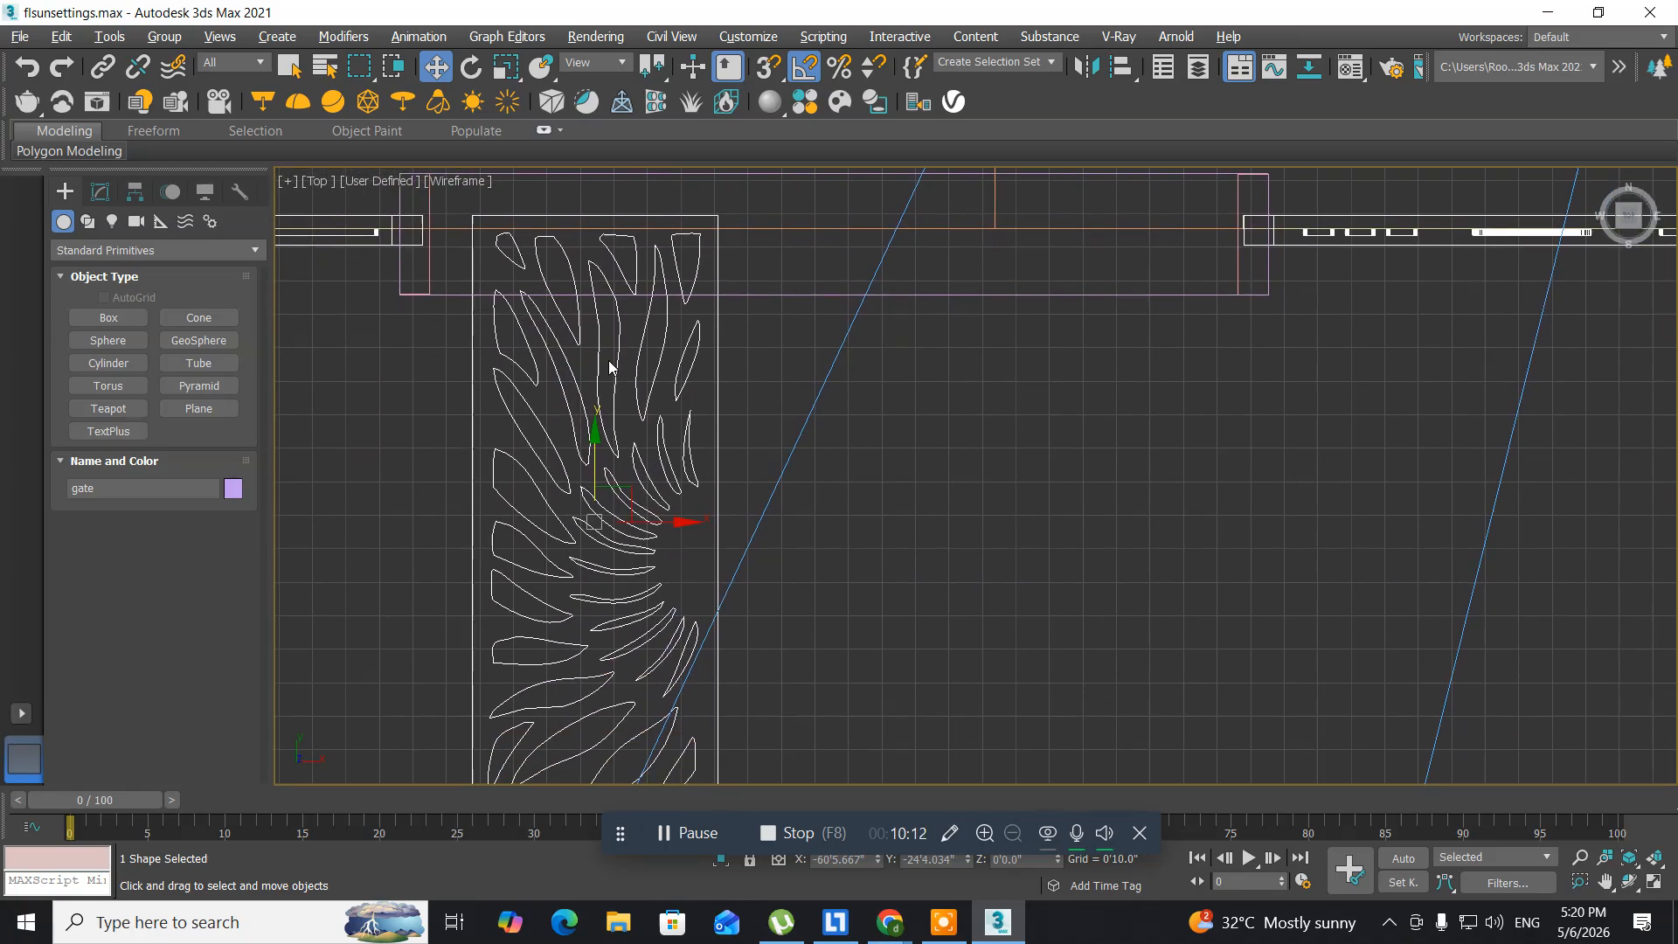
left_click_drag(594, 450, 585, 454)
scroll(585, 454, "down", 5)
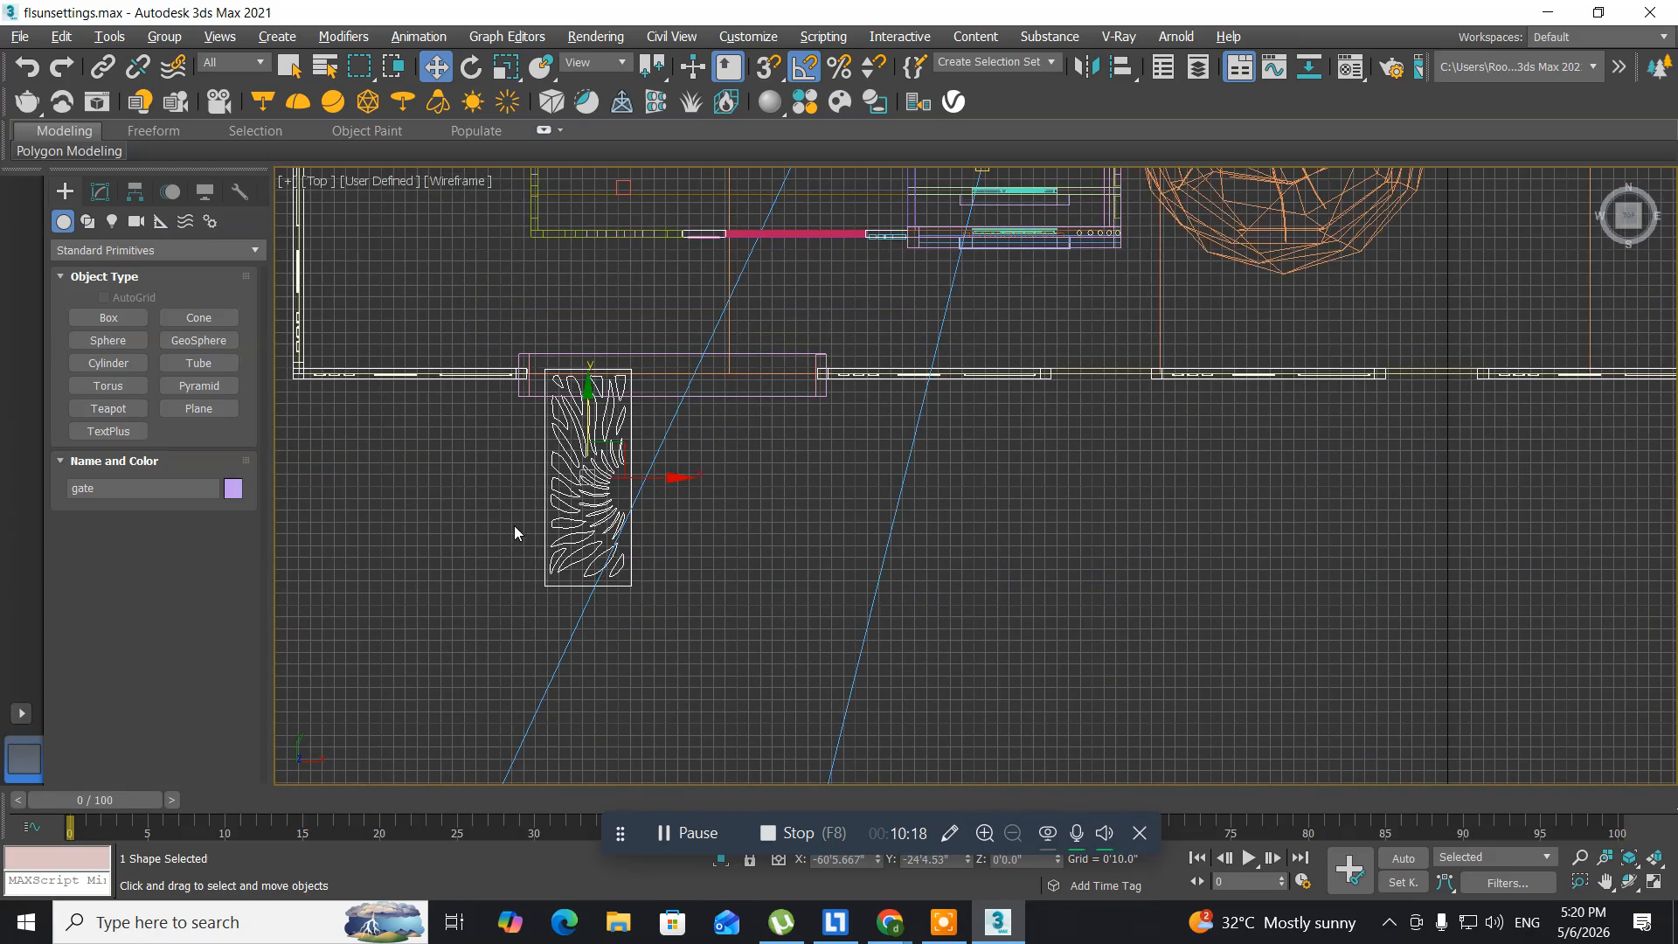
middle_click_drag(512, 526, 538, 449)
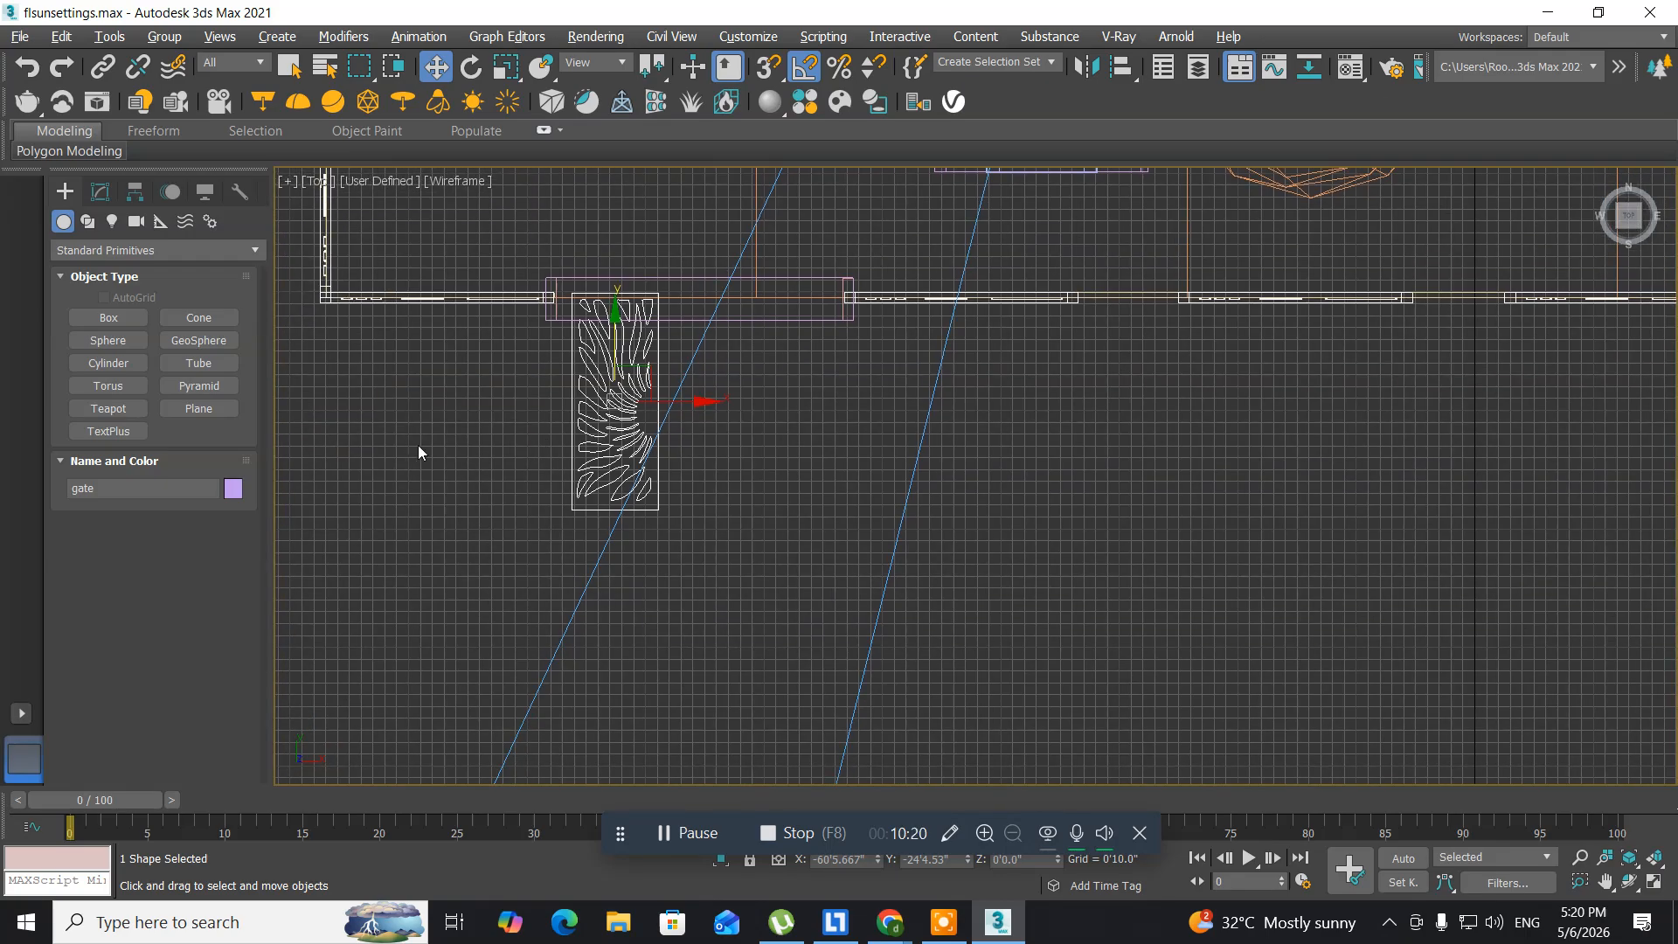
- Apply an Extrude modifier with a 1" amount to the gate shape and show it in all four views
left_click(98, 193)
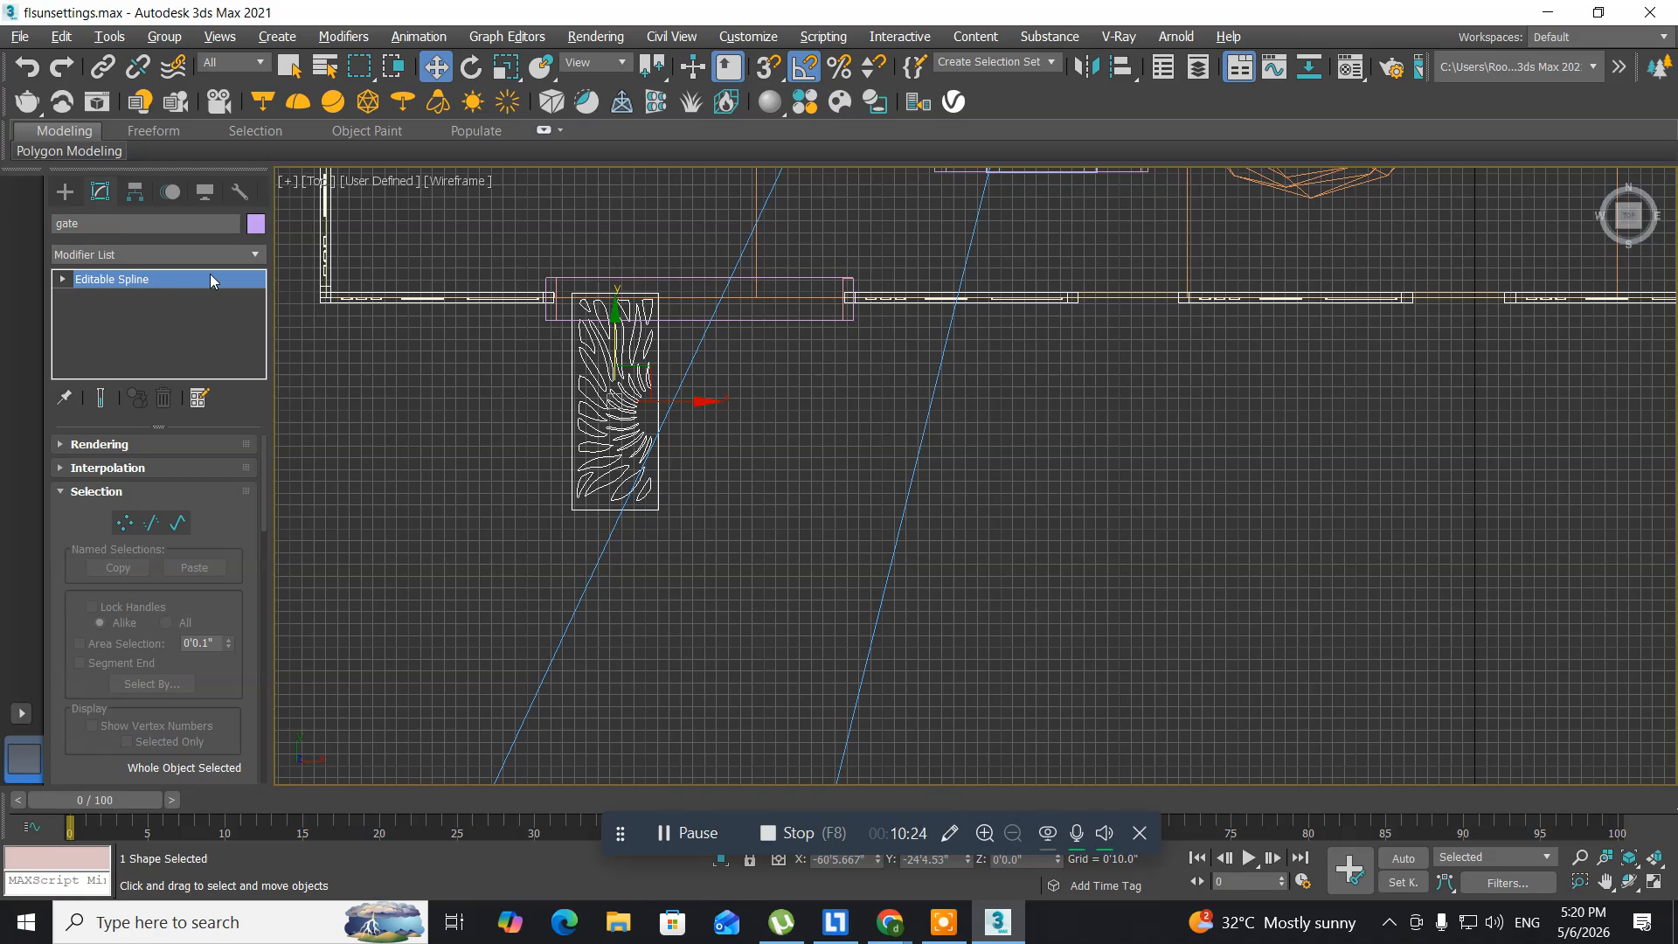
left_click(258, 255)
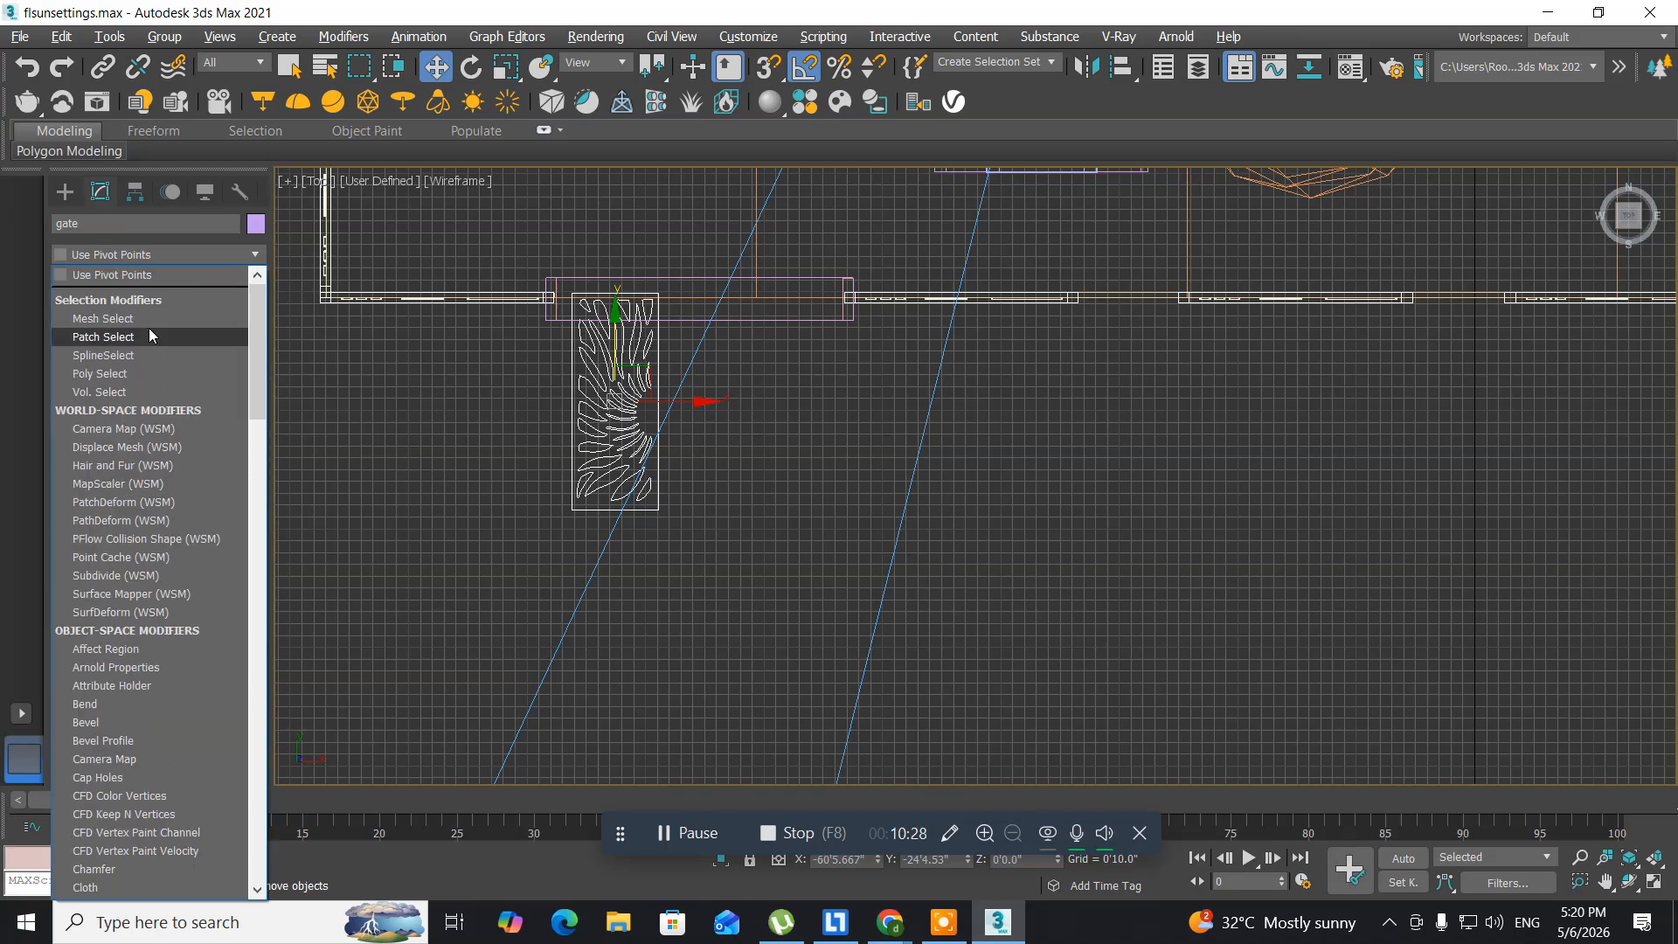
key("e")
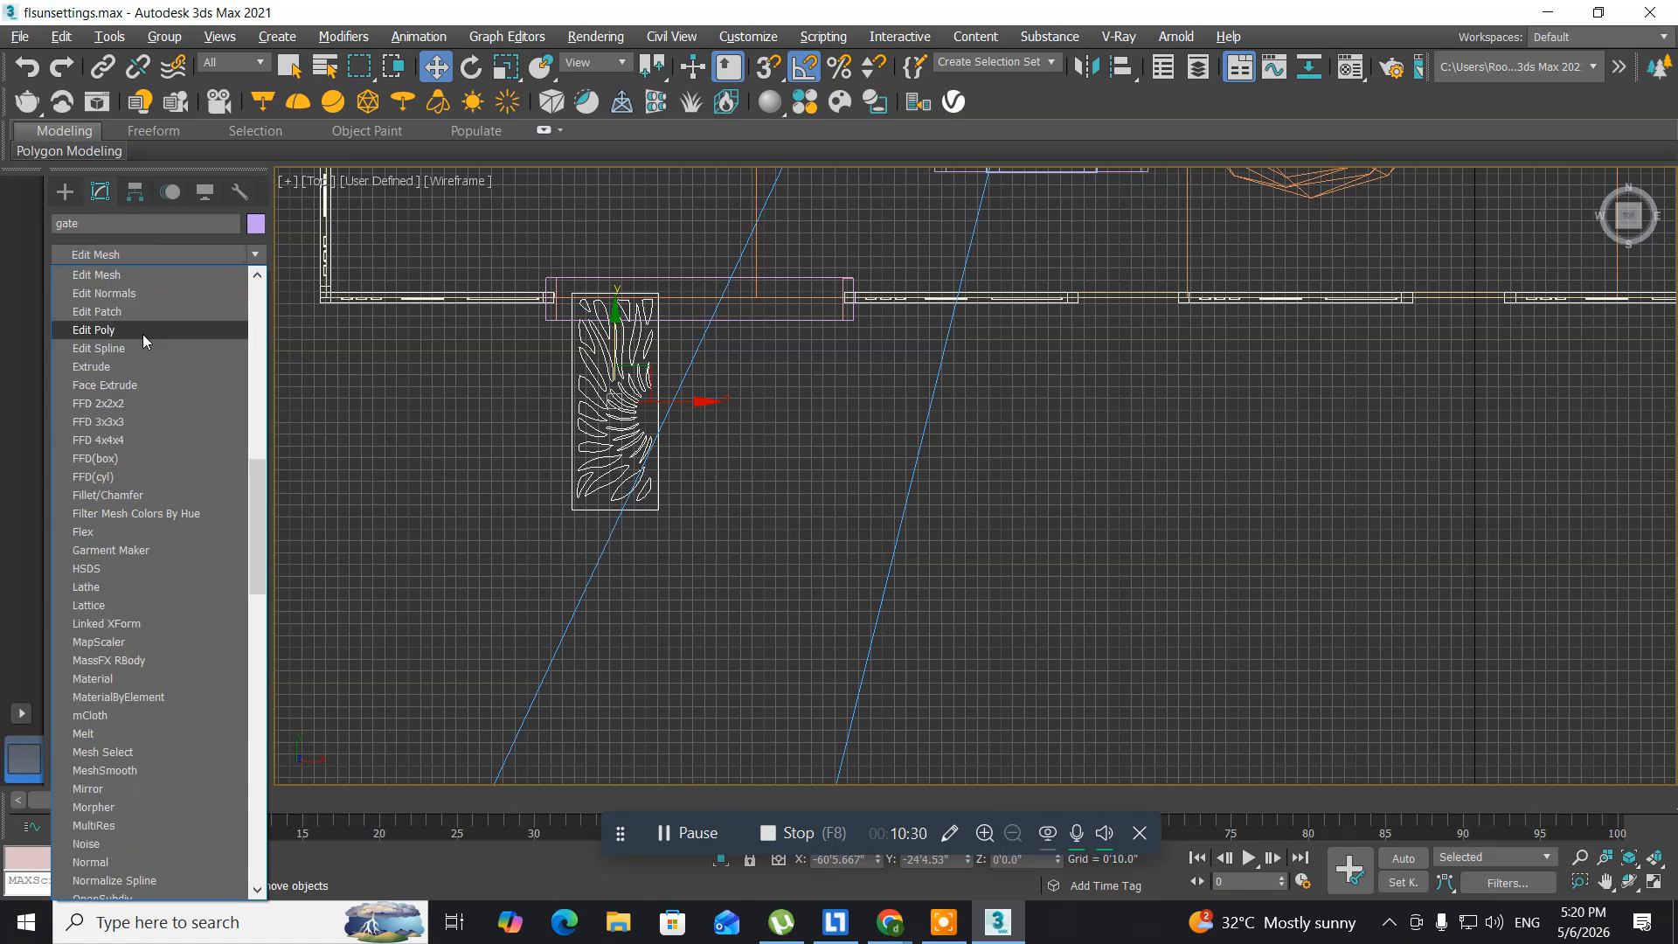
left_click(131, 366)
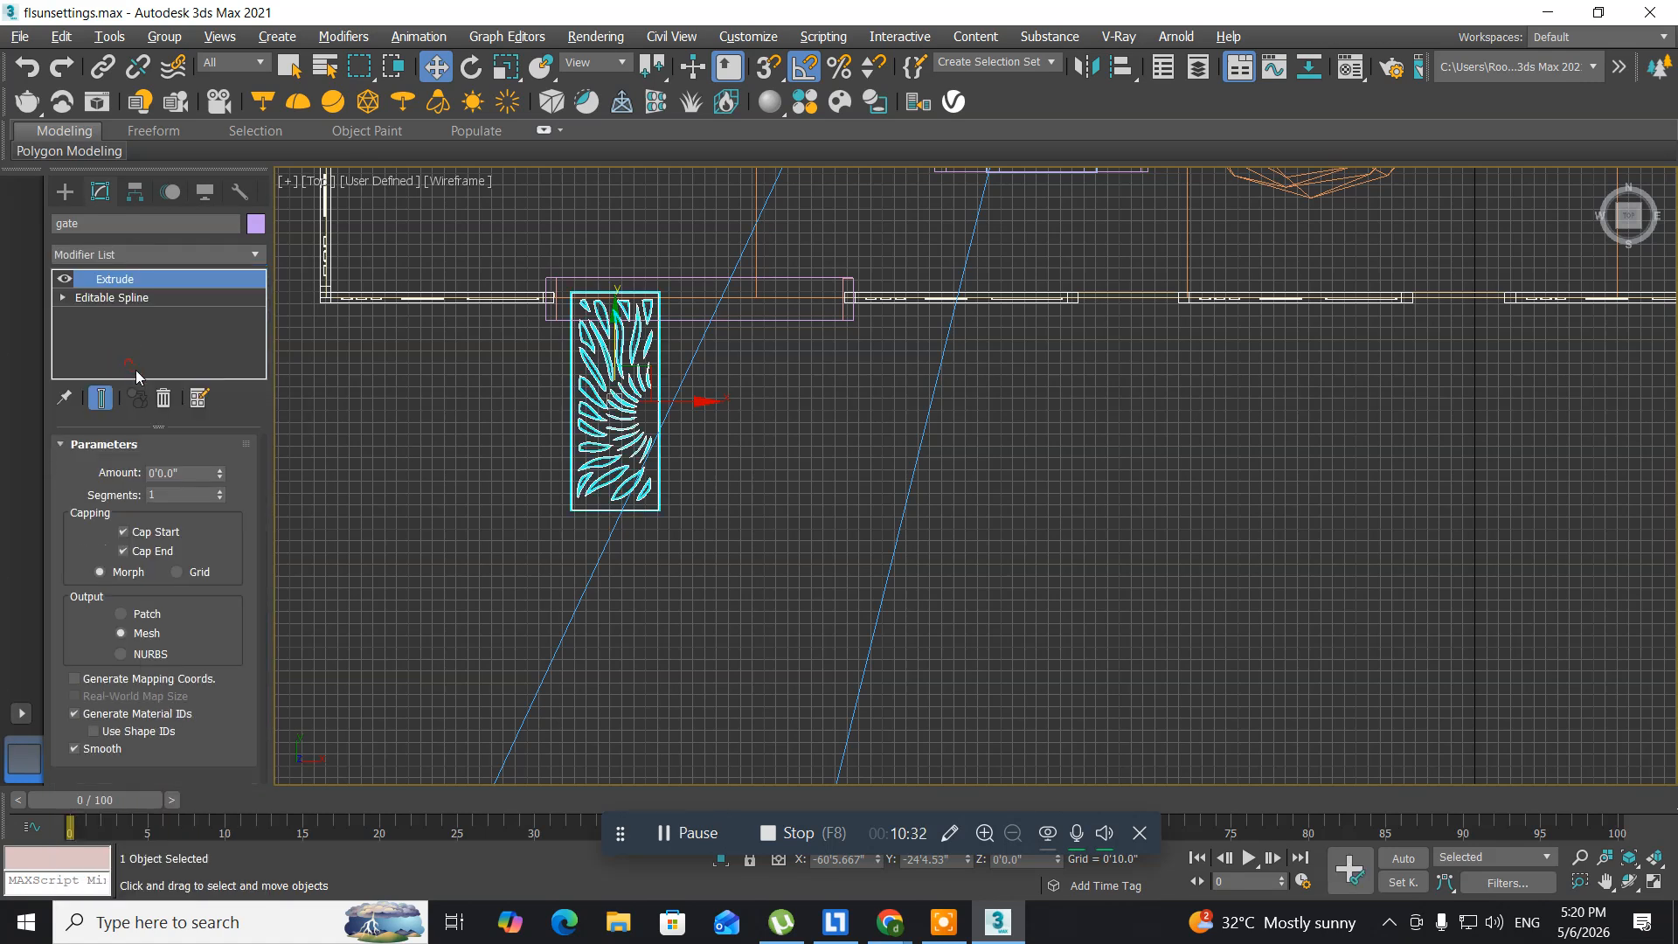
left_click(187, 474)
type("1.0")
type("\"")
key("Return")
middle_click_drag(631, 403, 684, 435)
key("alt+w")
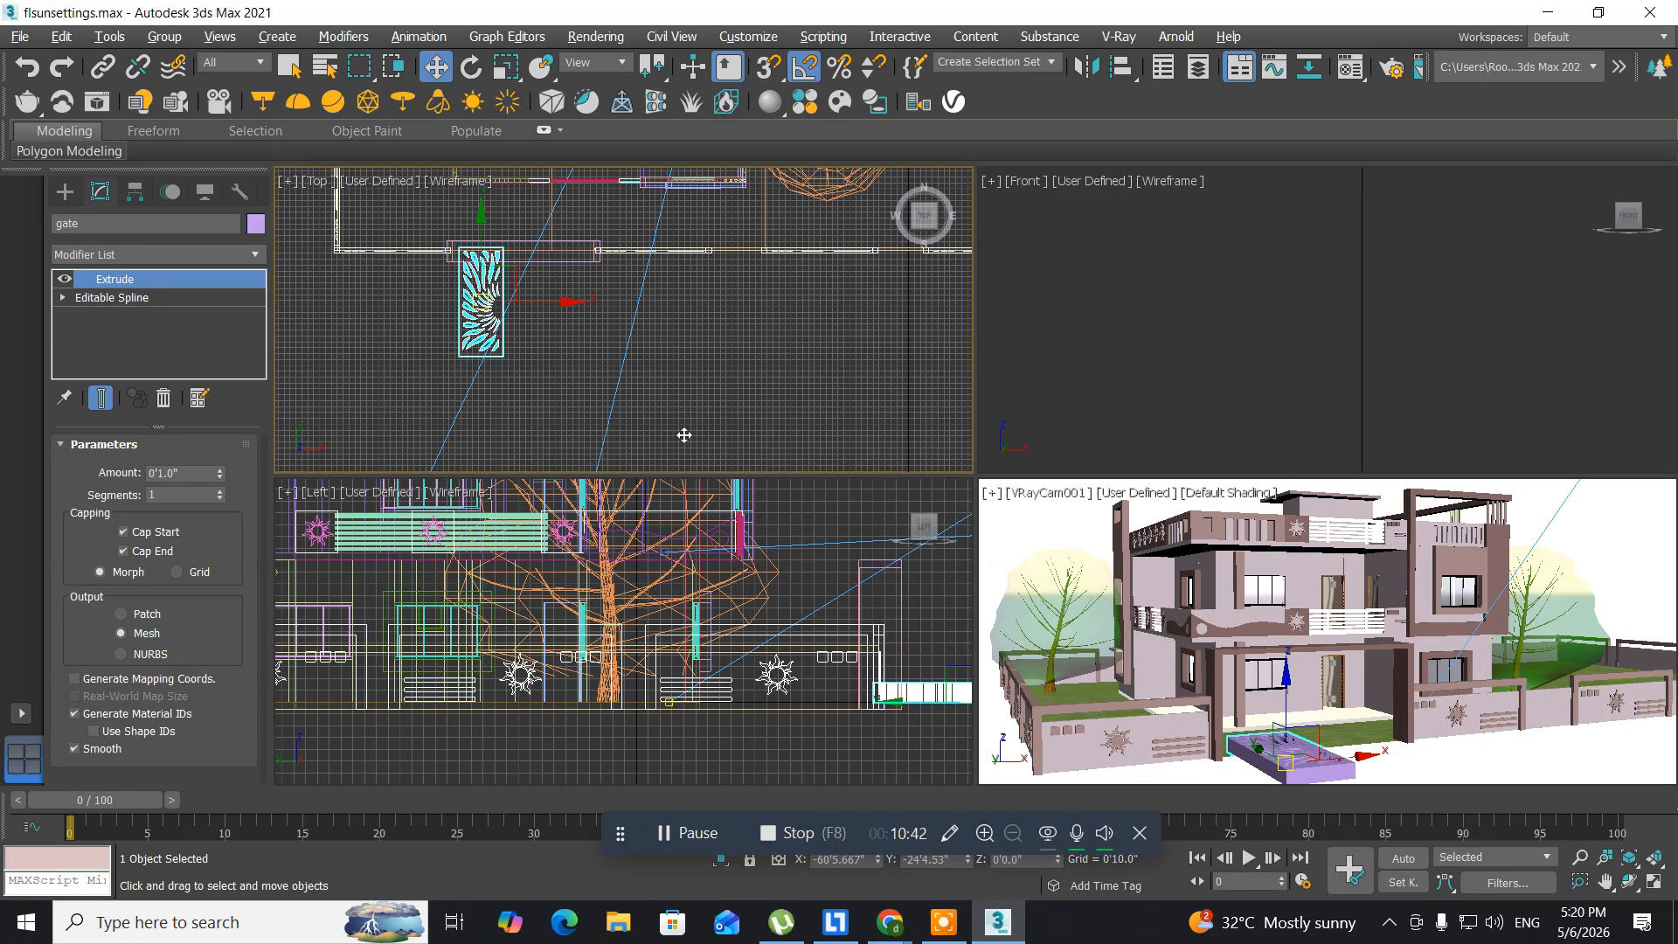
- Move the gate away from the boundary wall to about Y -29'3" in the Left view and set its extrusion amount to 0.5"
middle_click_drag(628, 568, 420, 504)
middle_click_drag(732, 622, 524, 596)
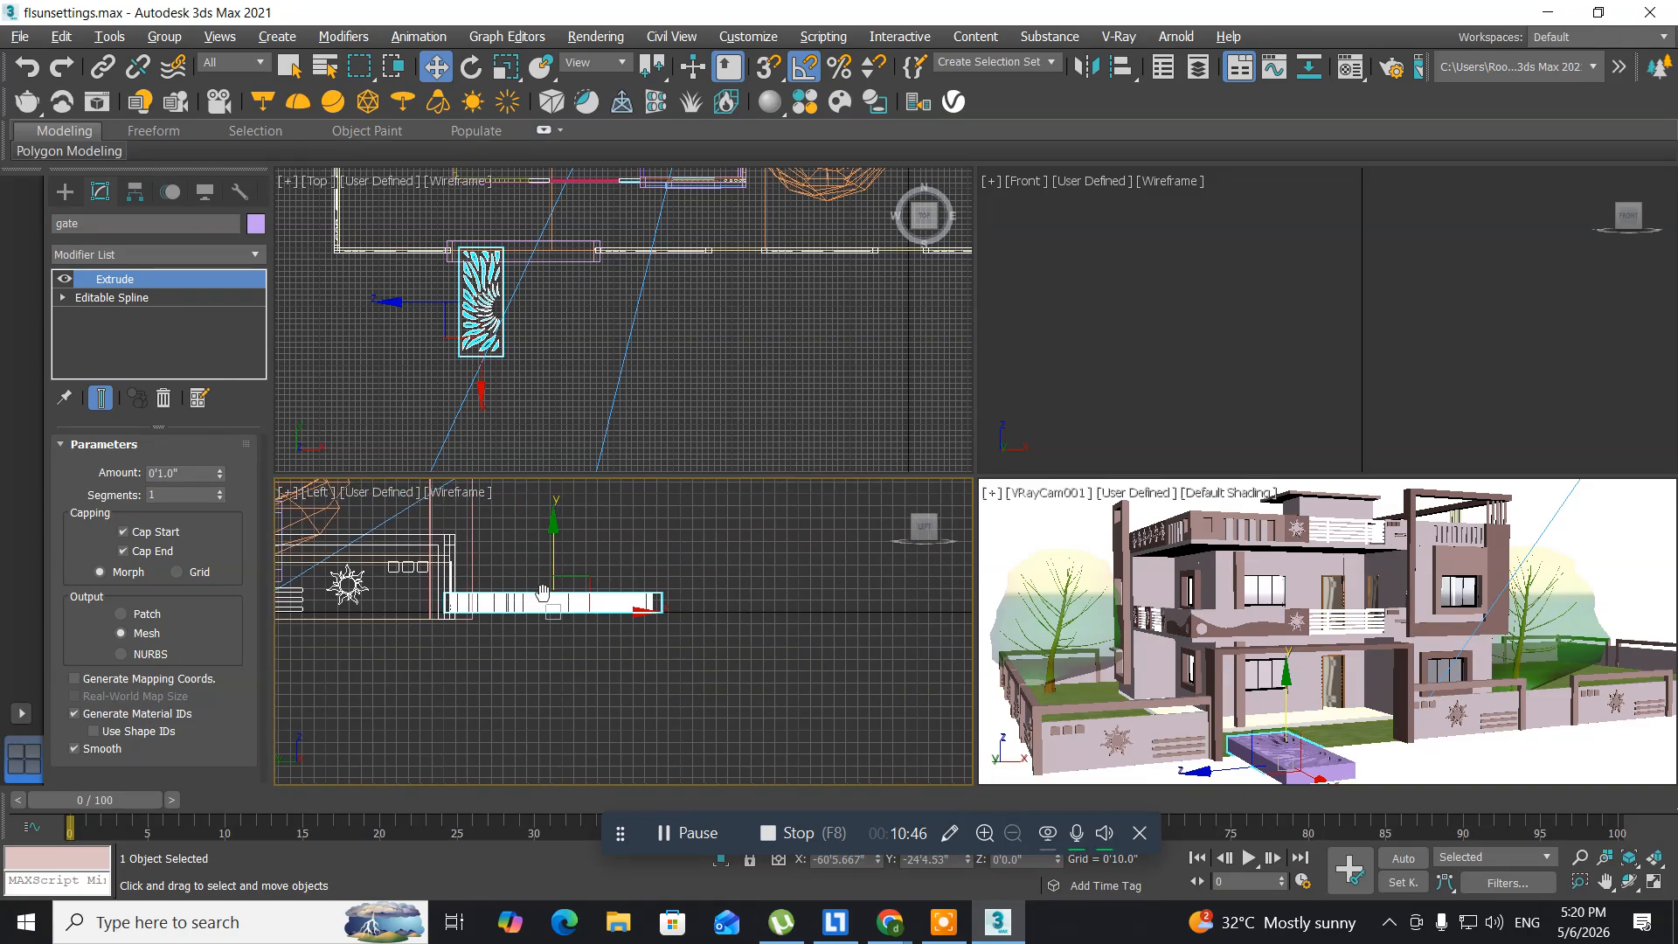
left_click_drag(592, 615, 661, 615)
double_click(164, 472)
type(".5")
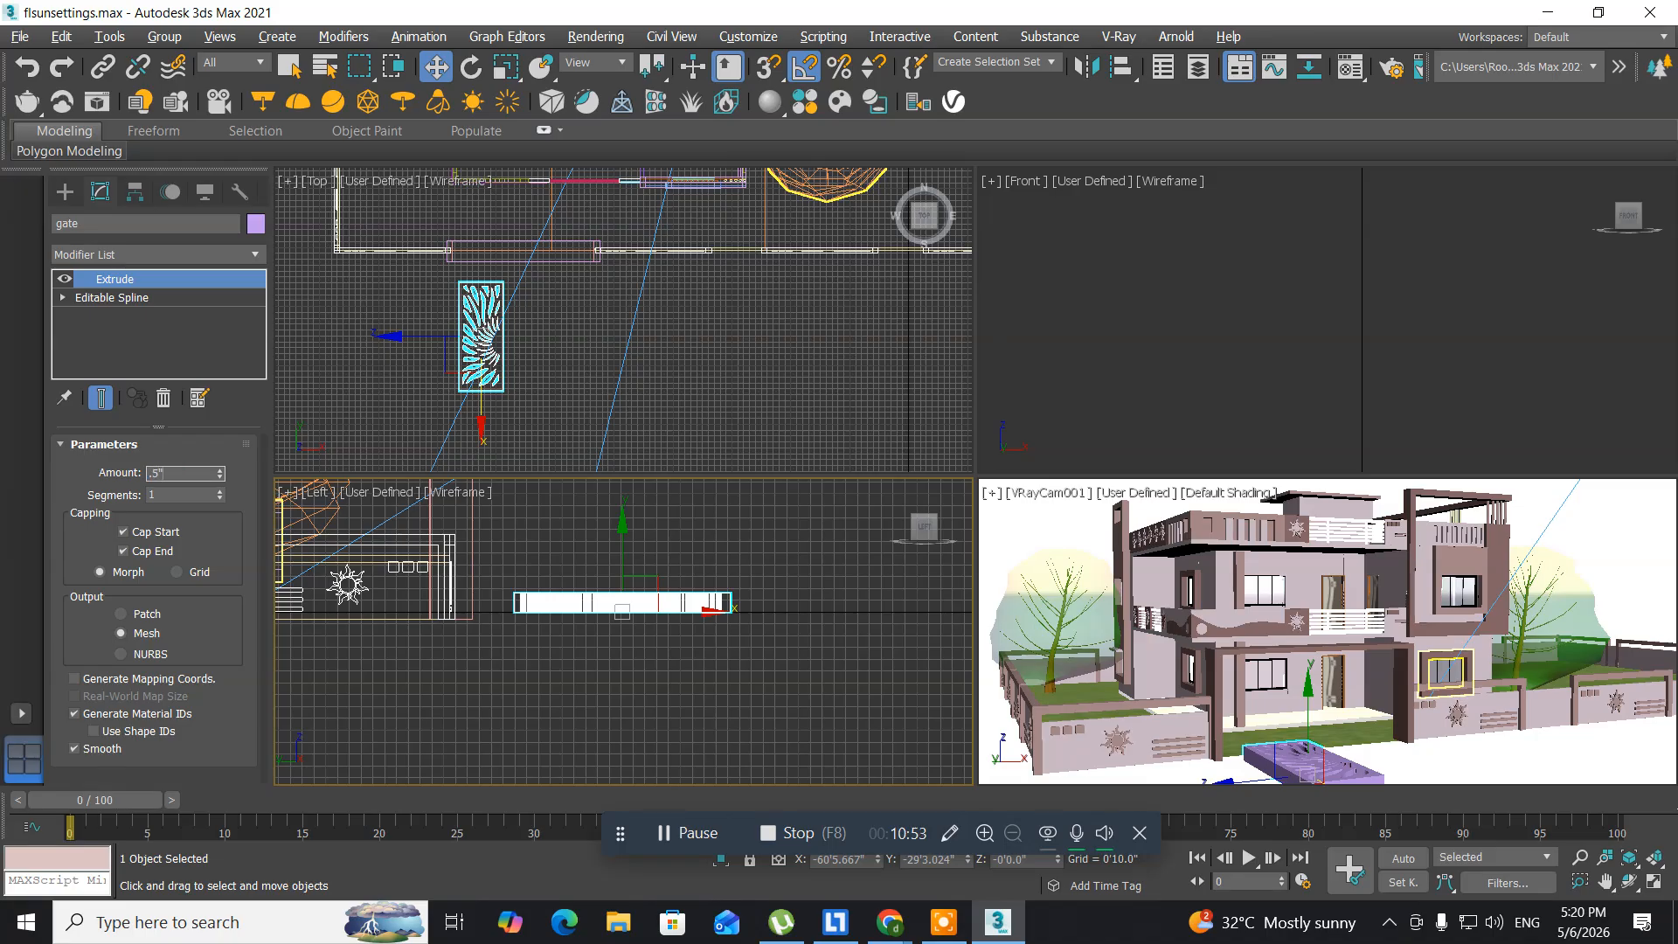
key("Return")
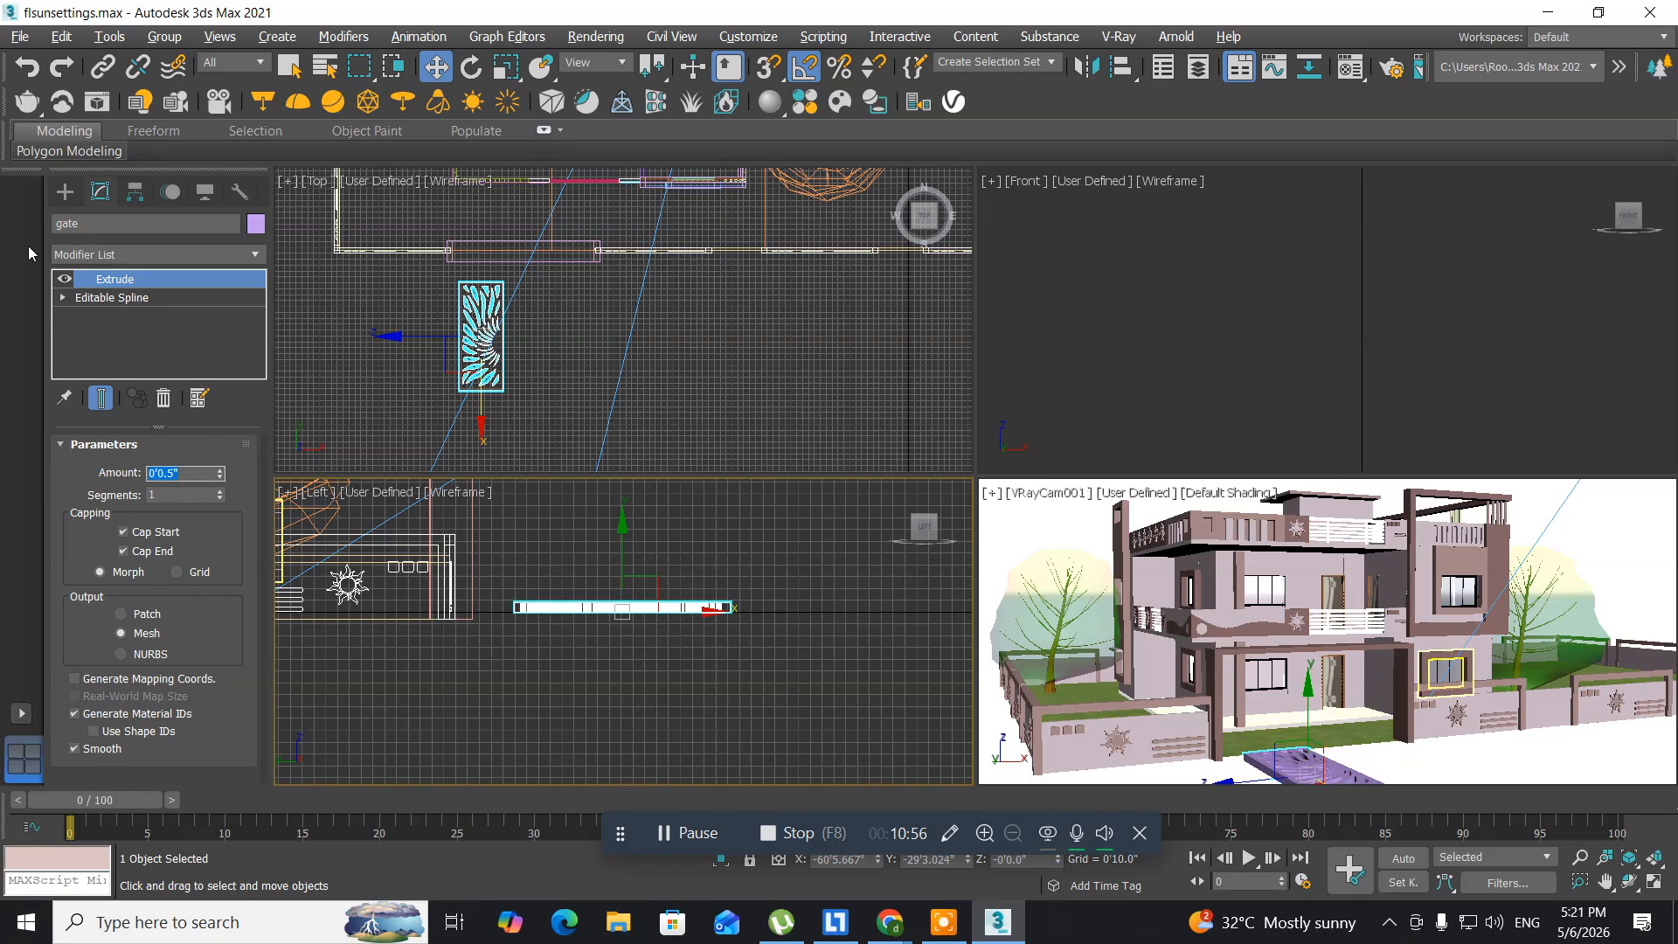
middle_click_drag(505, 564, 421, 570)
scroll(492, 618, "up", 2)
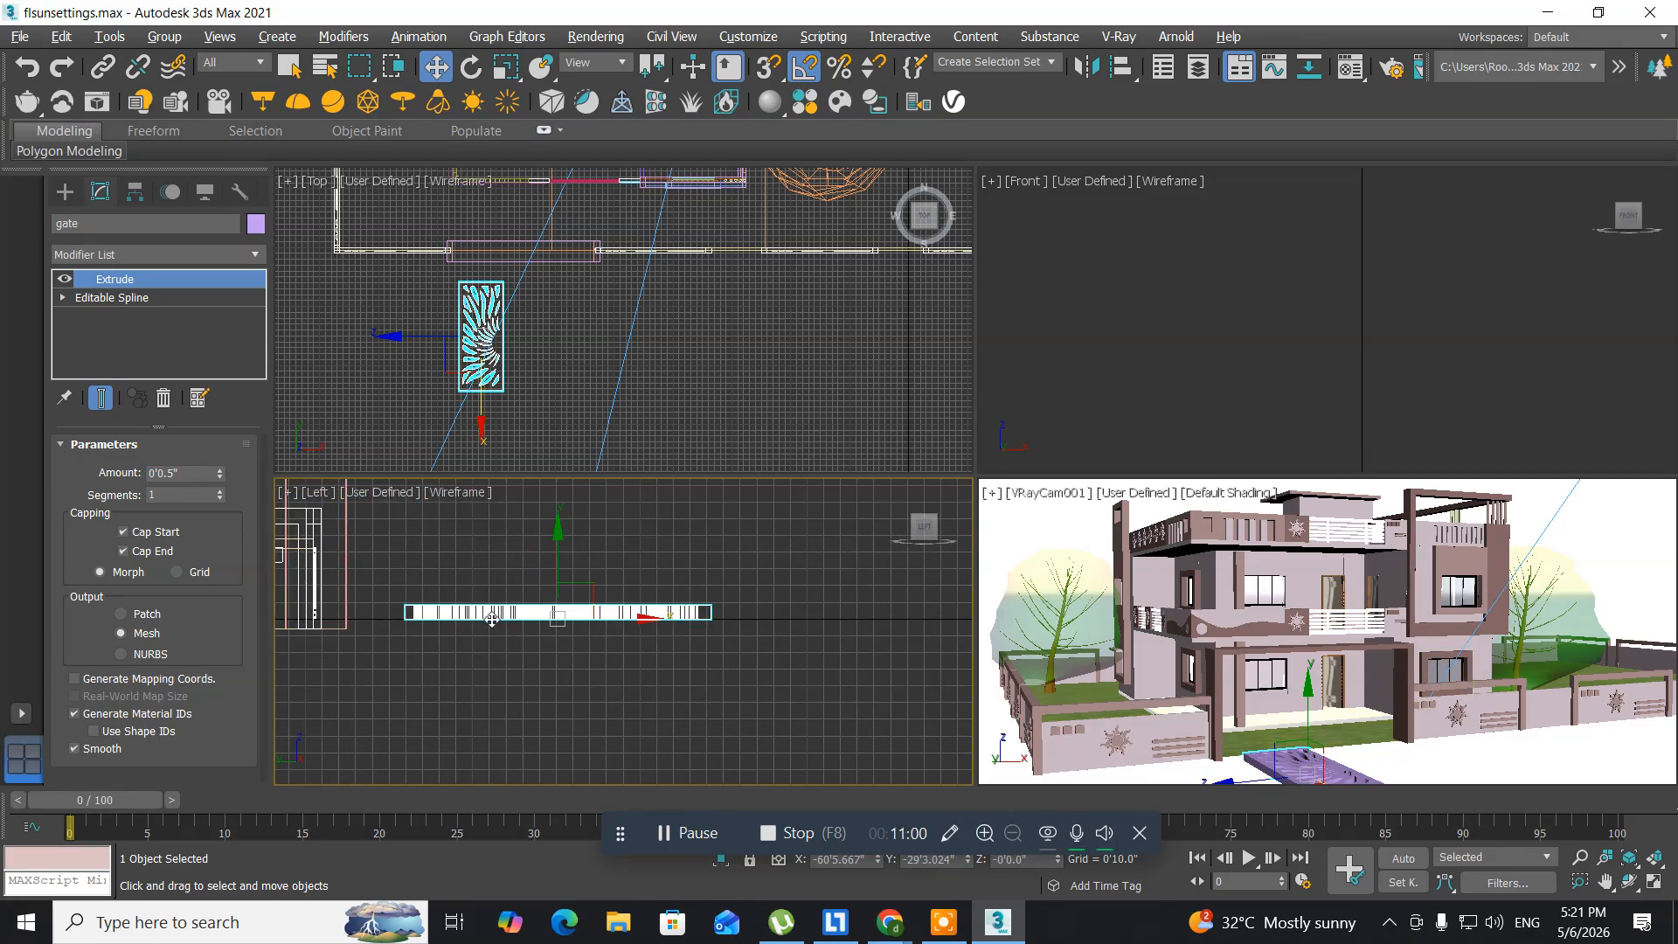
- Scale the extruded gate down uniformly in the Top view to about 51 percent of its size
left_click(480, 320)
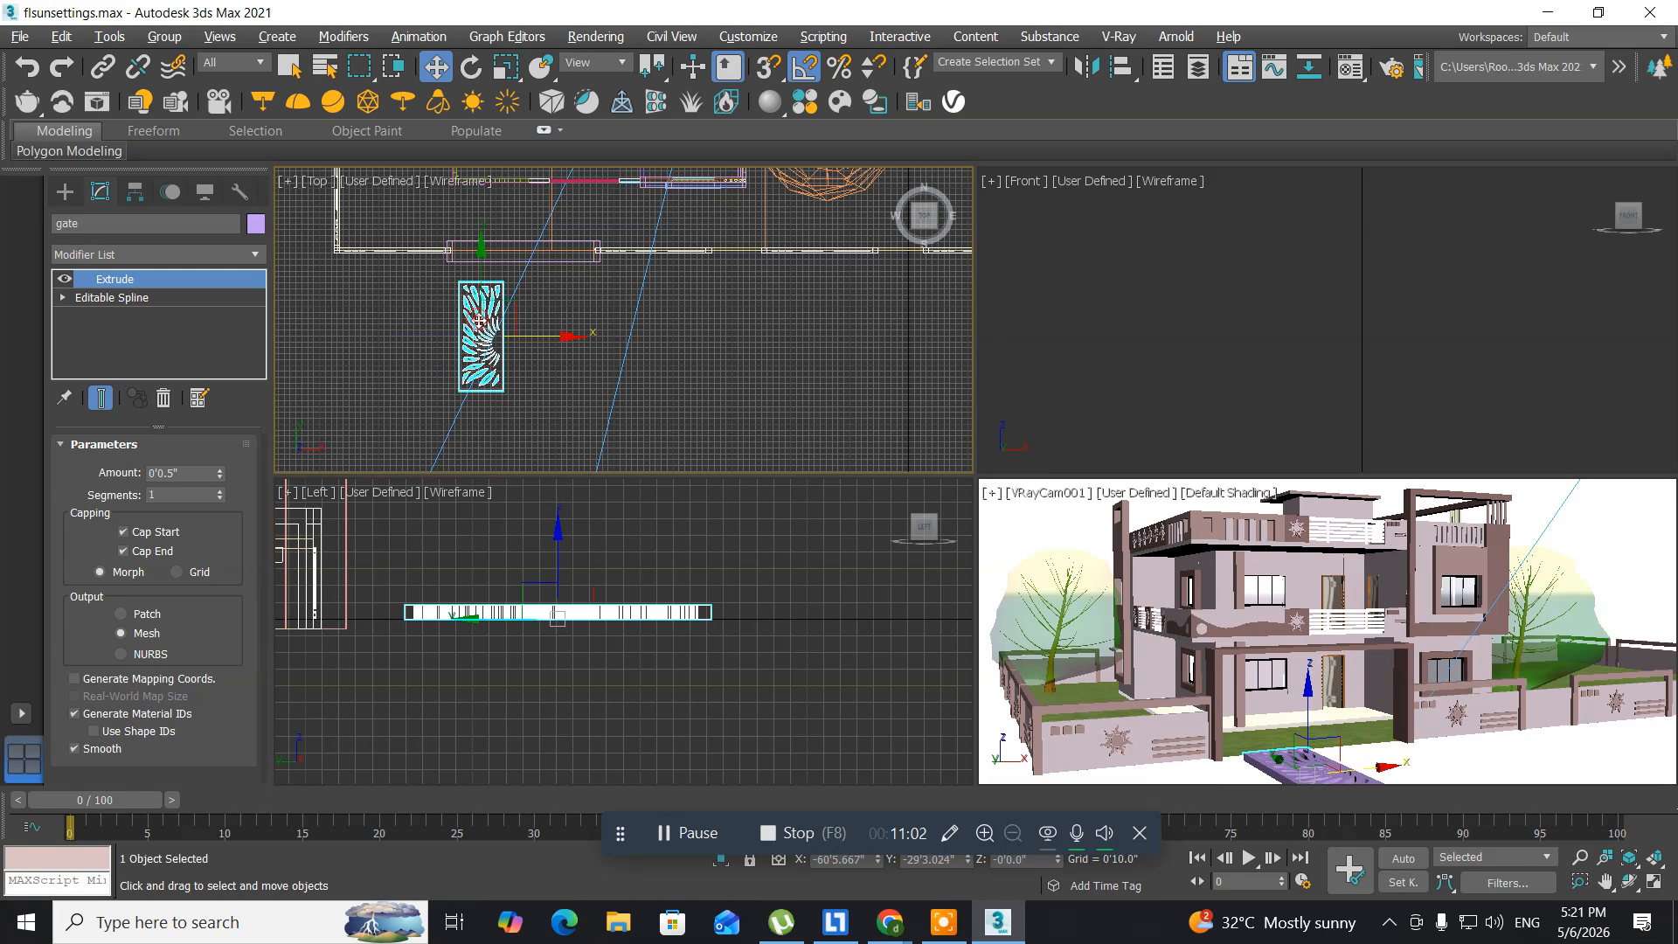
scroll(480, 321, "up", 4)
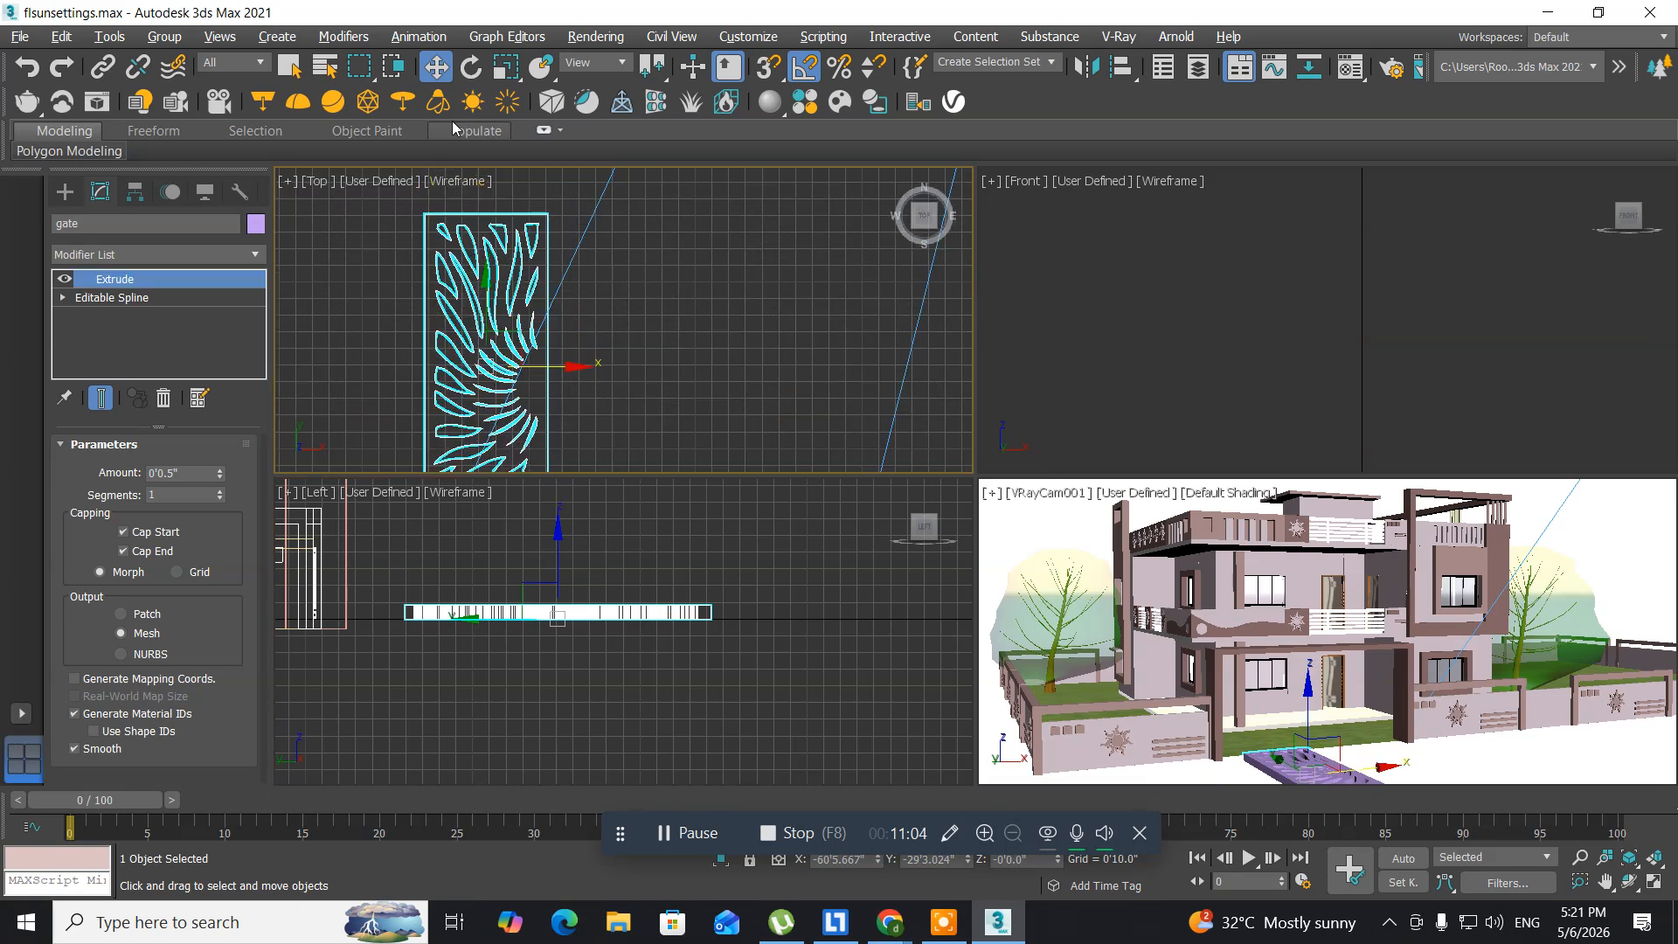
left_click(506, 67)
left_click_drag(493, 345, 411, 423)
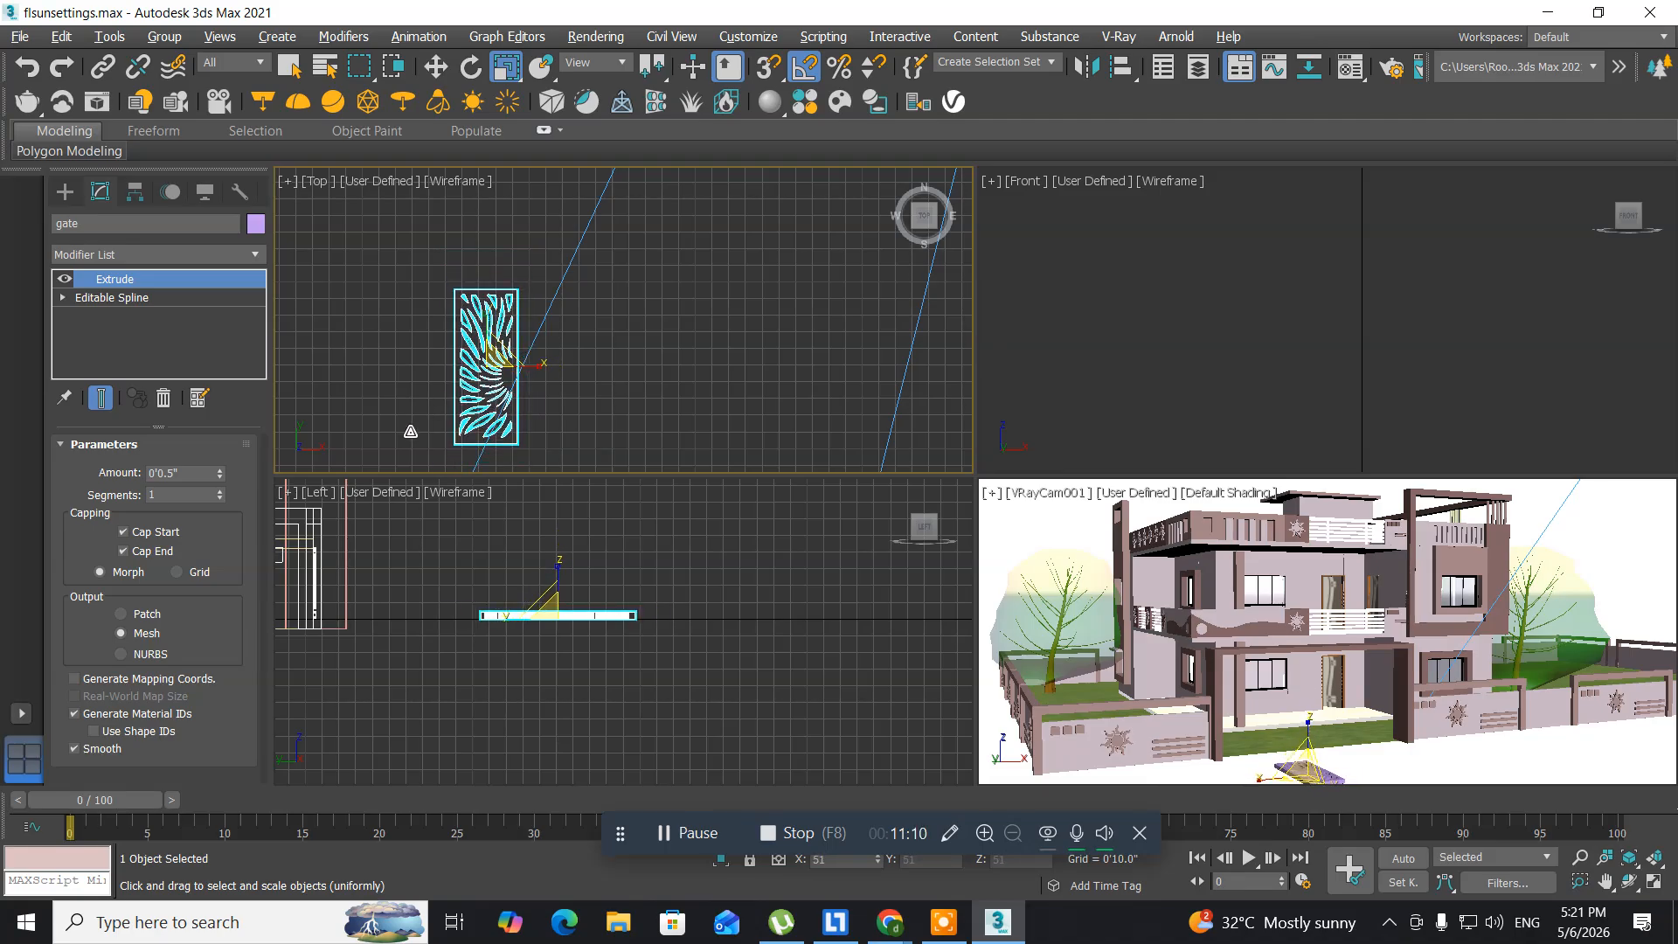
left_click(435, 67)
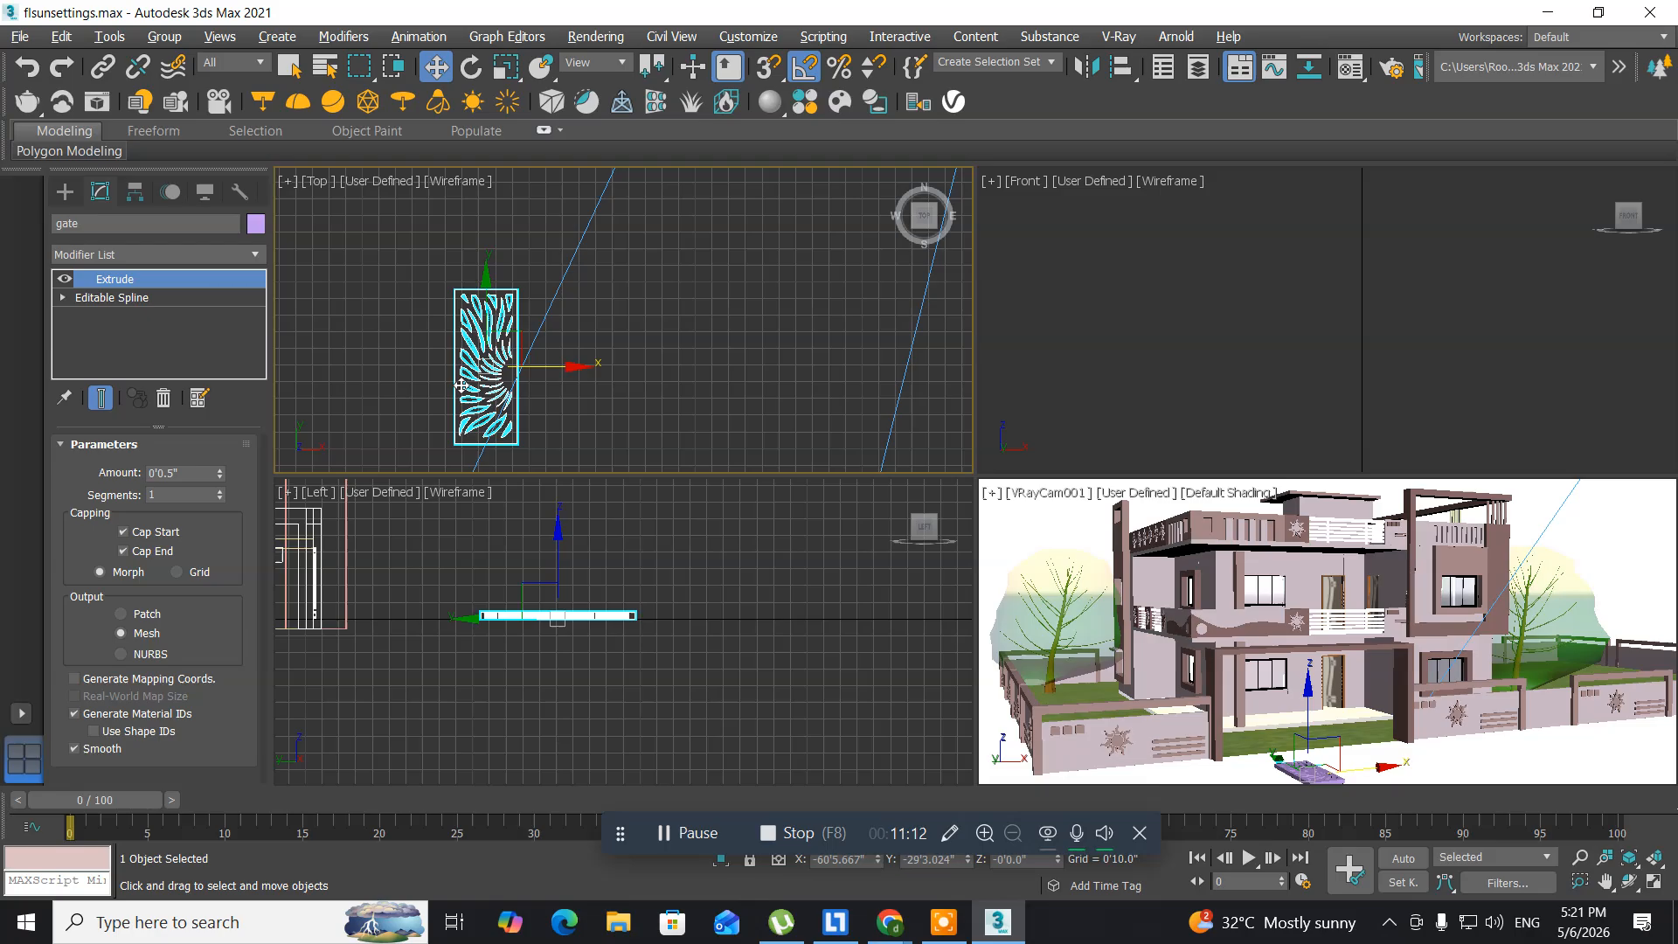
- Rotate the extruded gate 90 degrees in the Left view so it stands upright
middle_click_drag(448, 405, 413, 358)
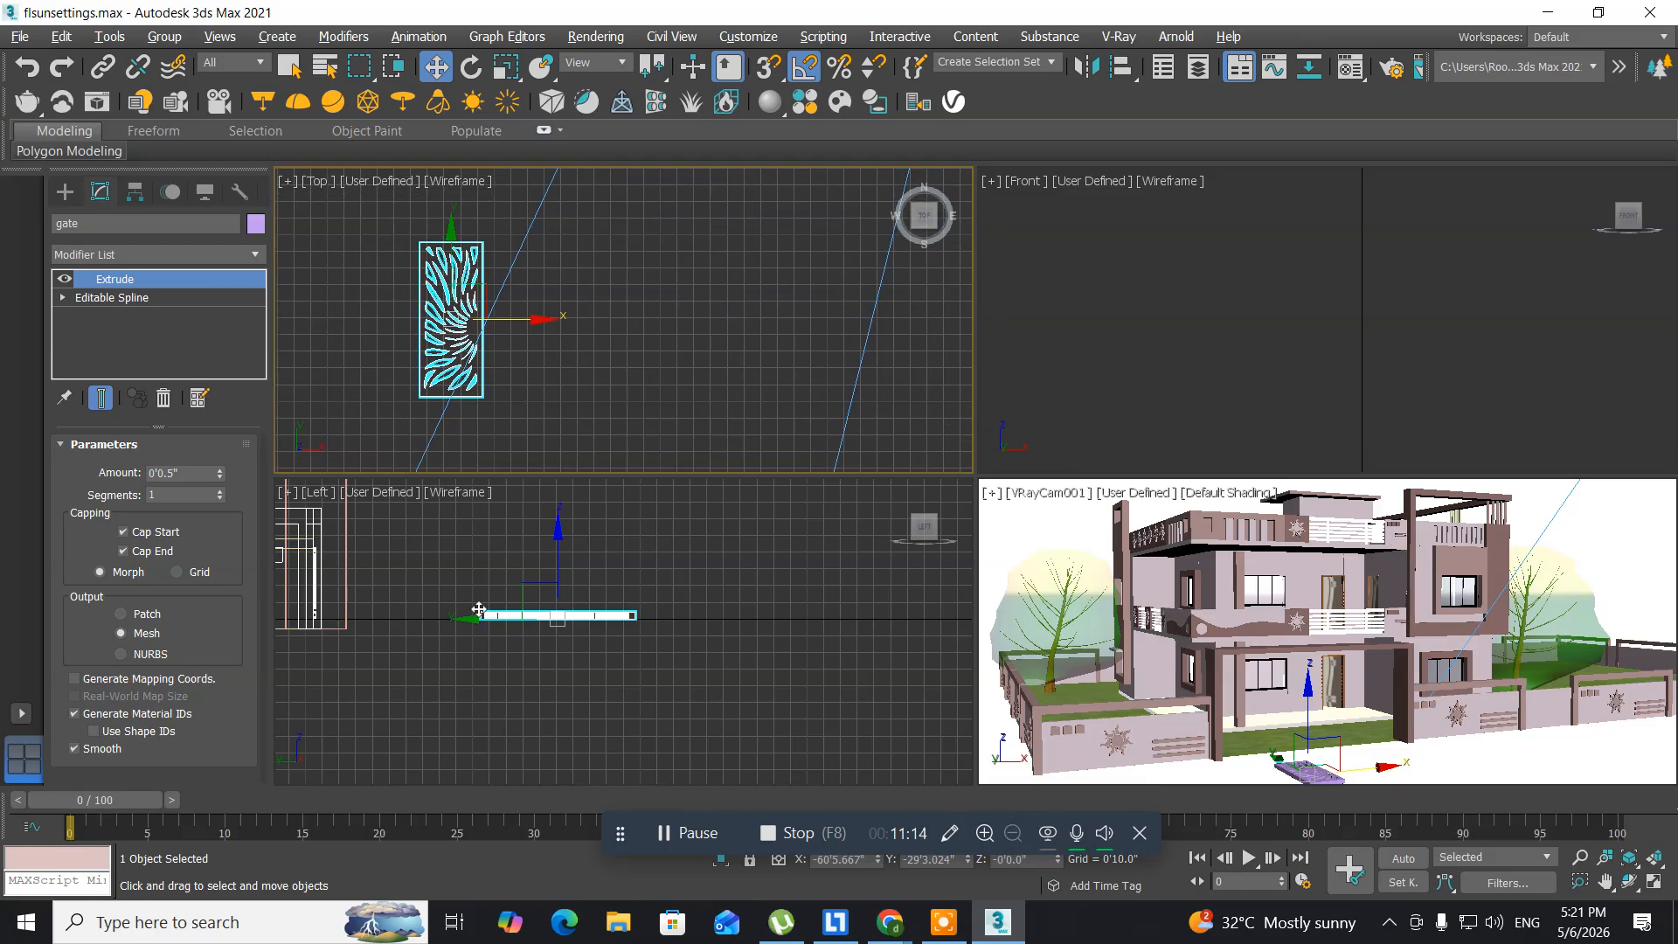
middle_click_drag(481, 607, 425, 620)
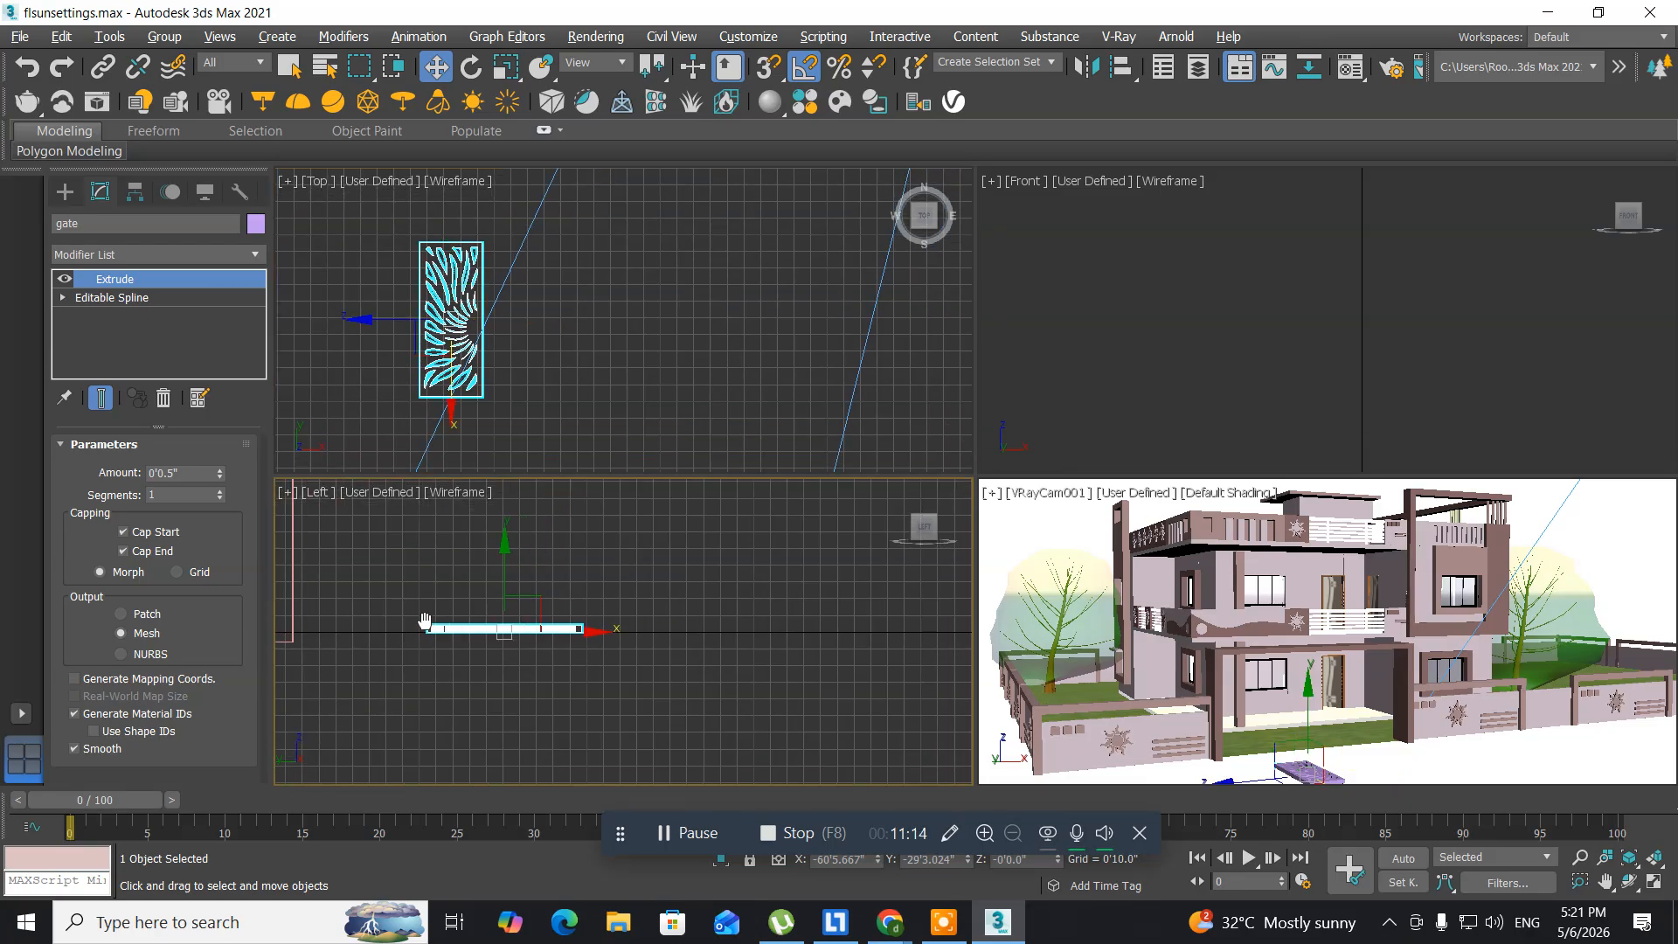
left_click(470, 68)
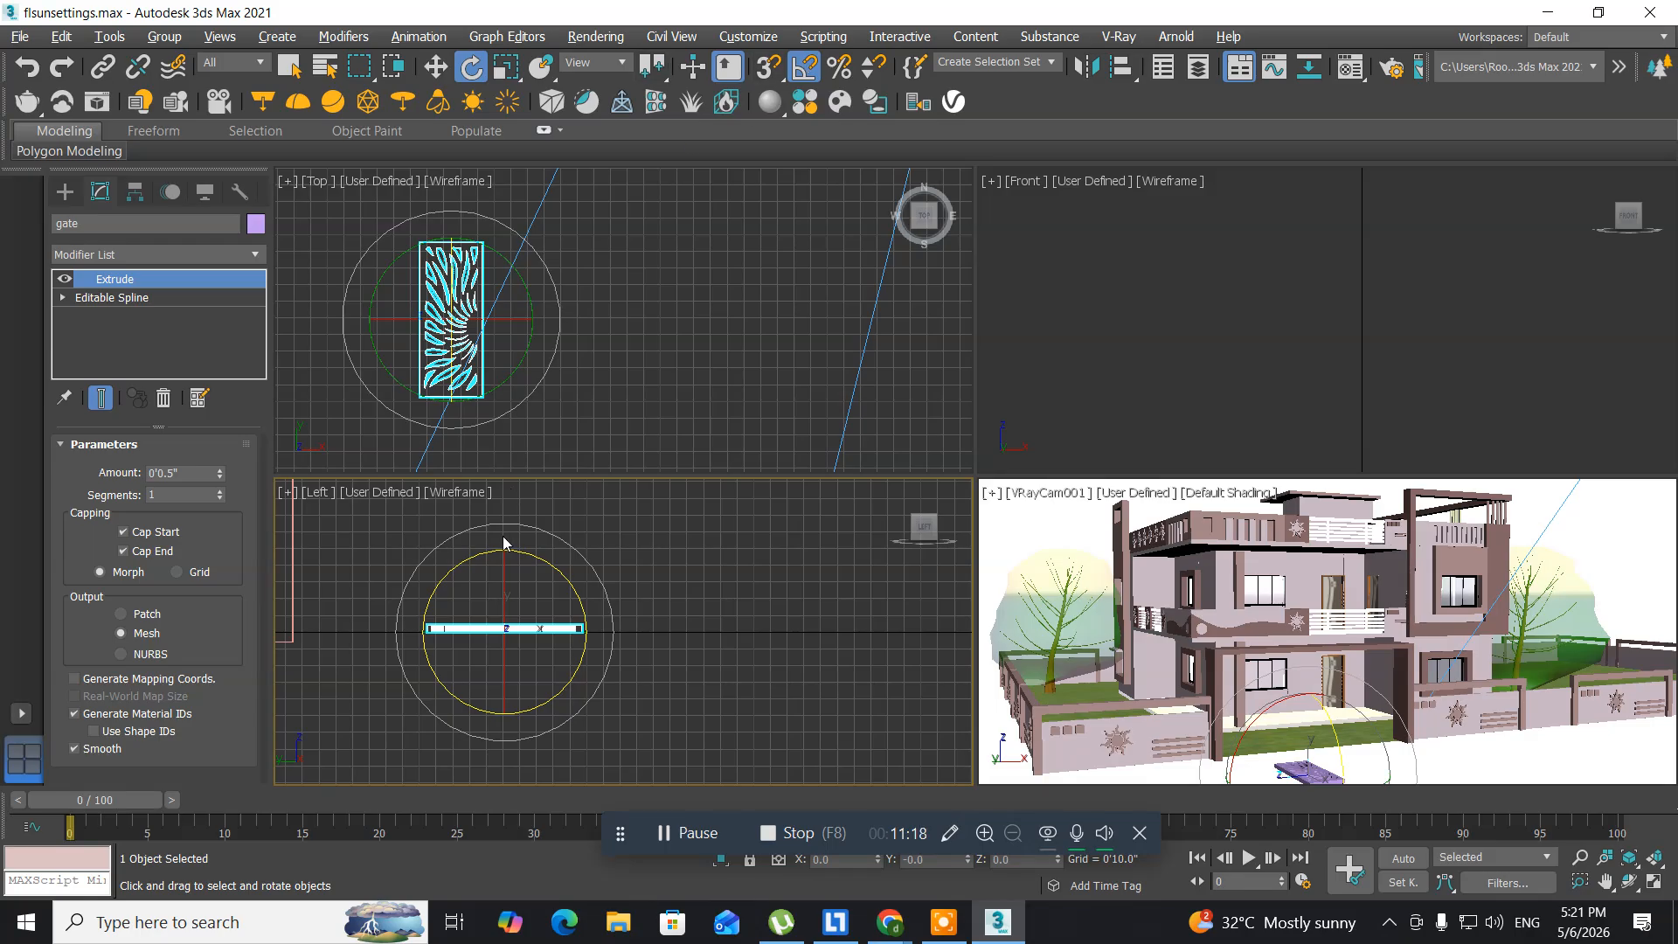
left_click_drag(536, 528, 601, 593)
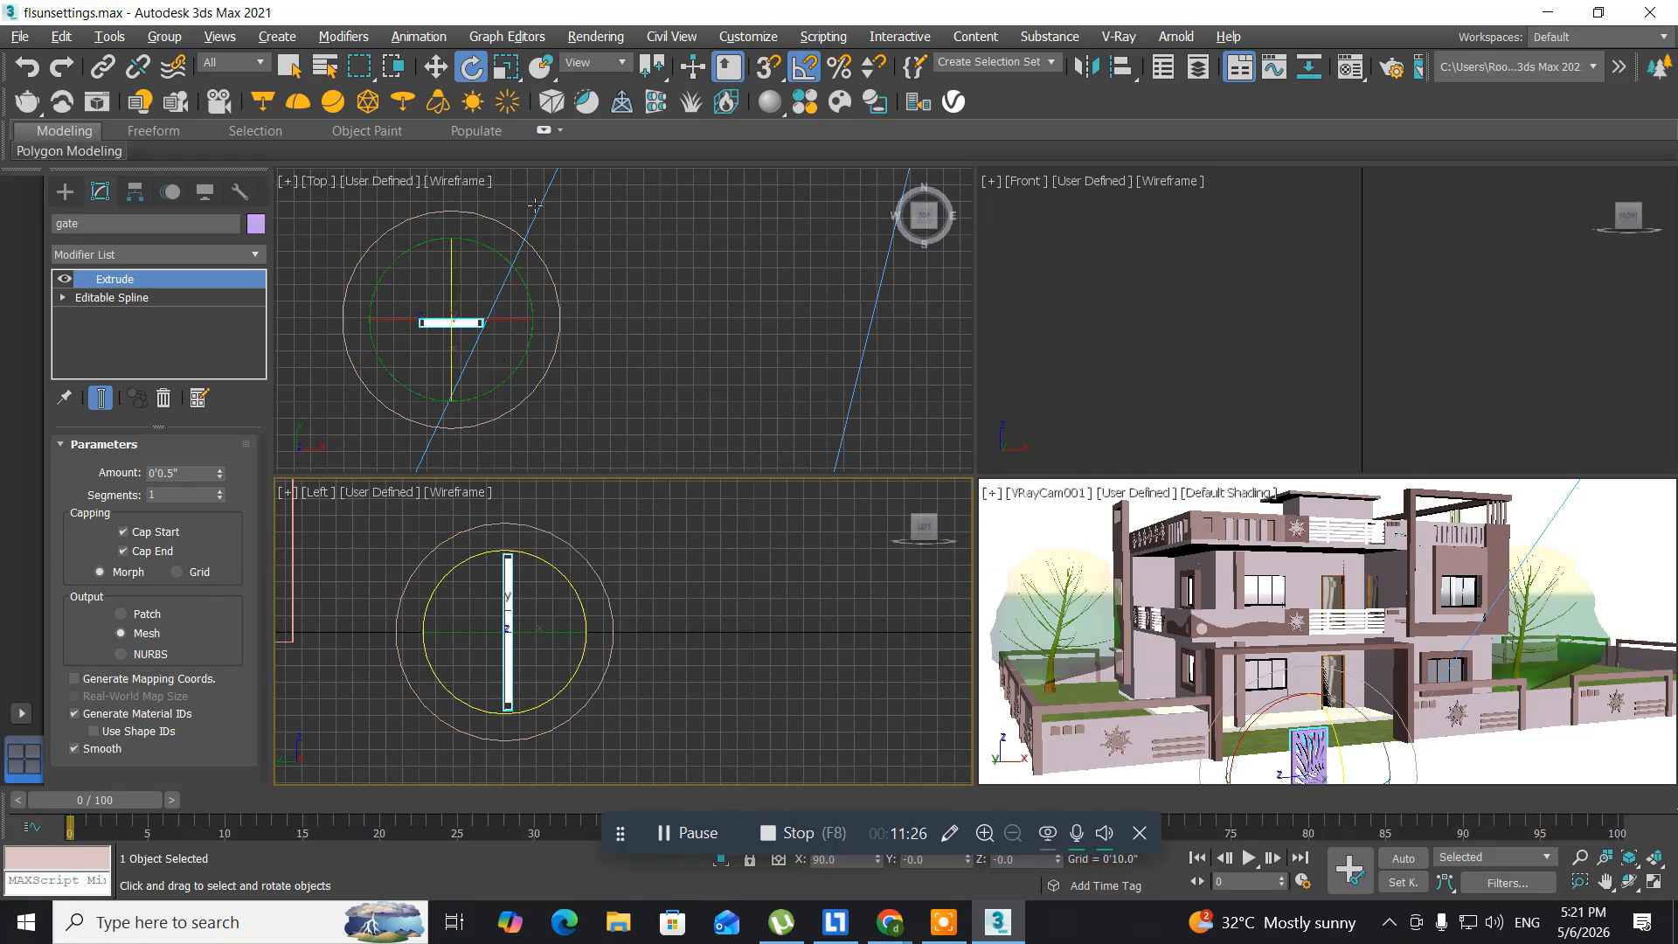
- Move the upright gate in the Top view into line with the boundary wall, at about Y -16'10.7"
left_click(435, 67)
middle_click_drag(508, 374, 585, 371)
scroll(909, 348, "down", 5)
scroll(586, 371, "up", 5)
middle_click_drag(467, 278, 447, 393)
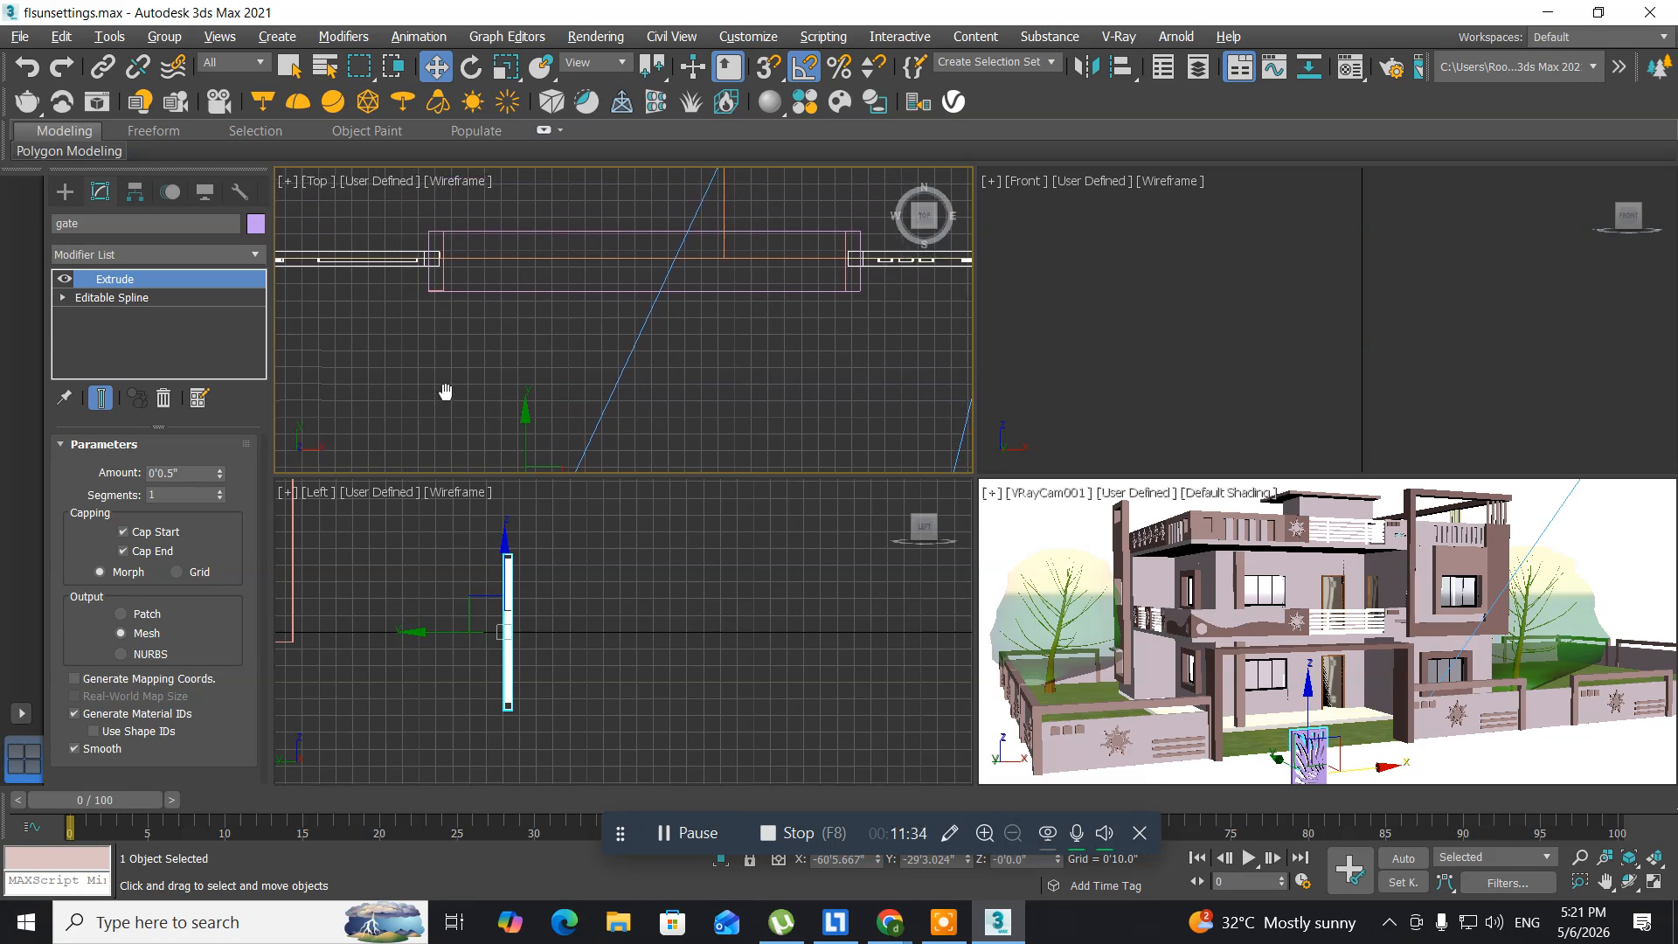
left_click_drag(529, 422, 543, 182)
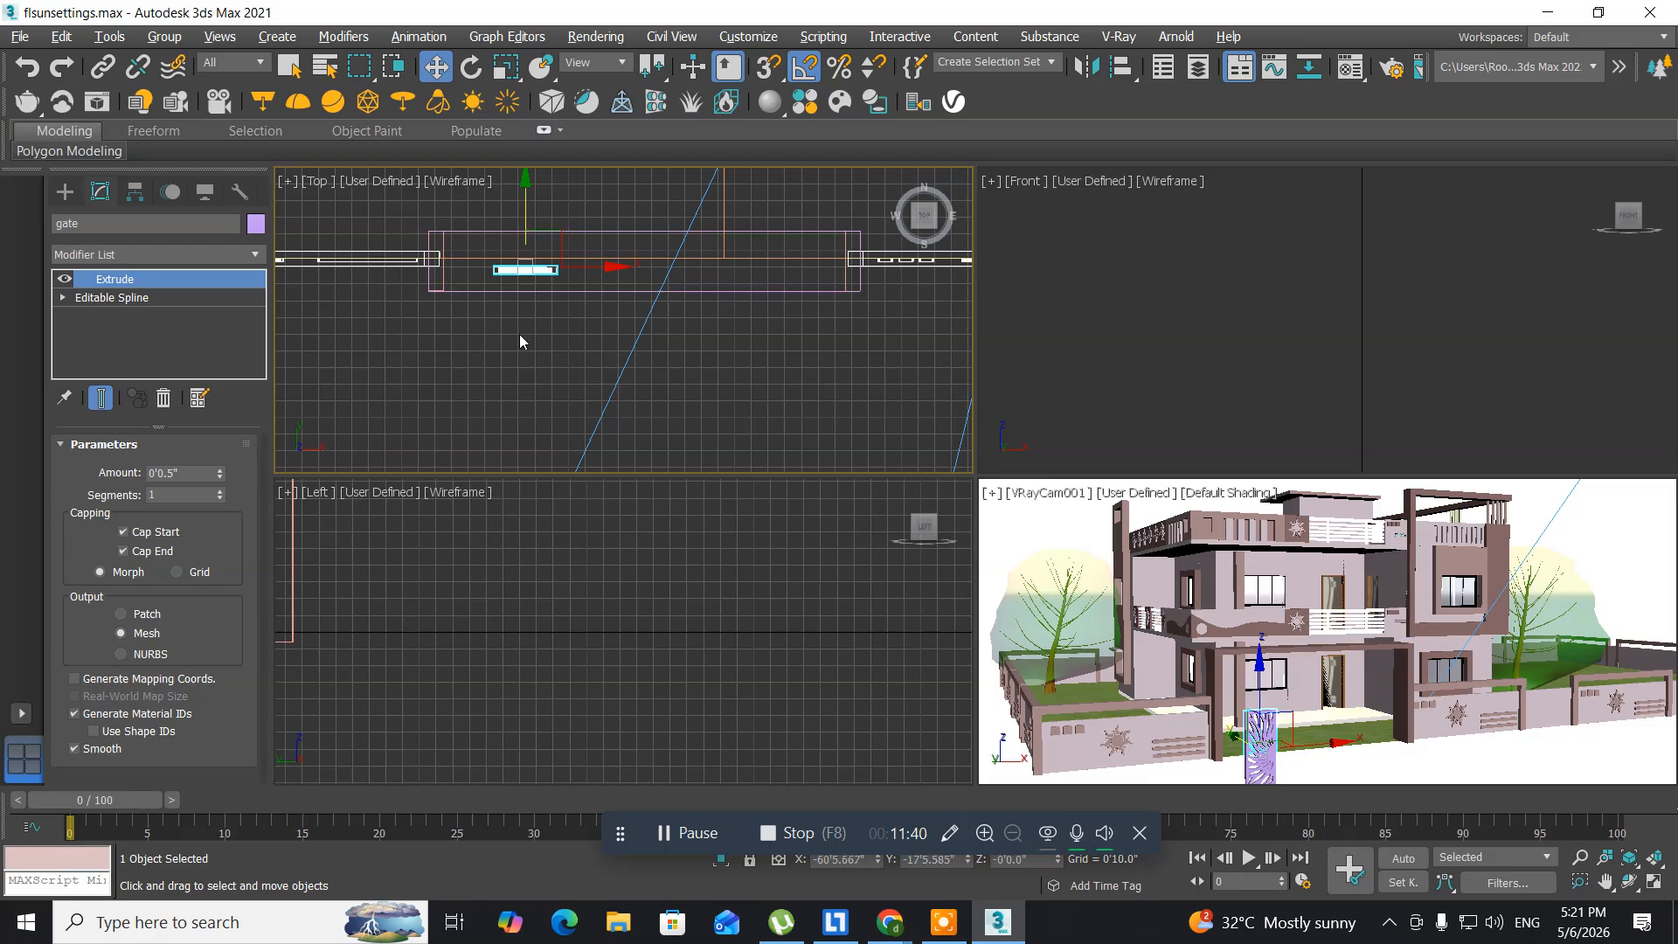
scroll(520, 327, "up", 3)
middle_click_drag(507, 325, 562, 463)
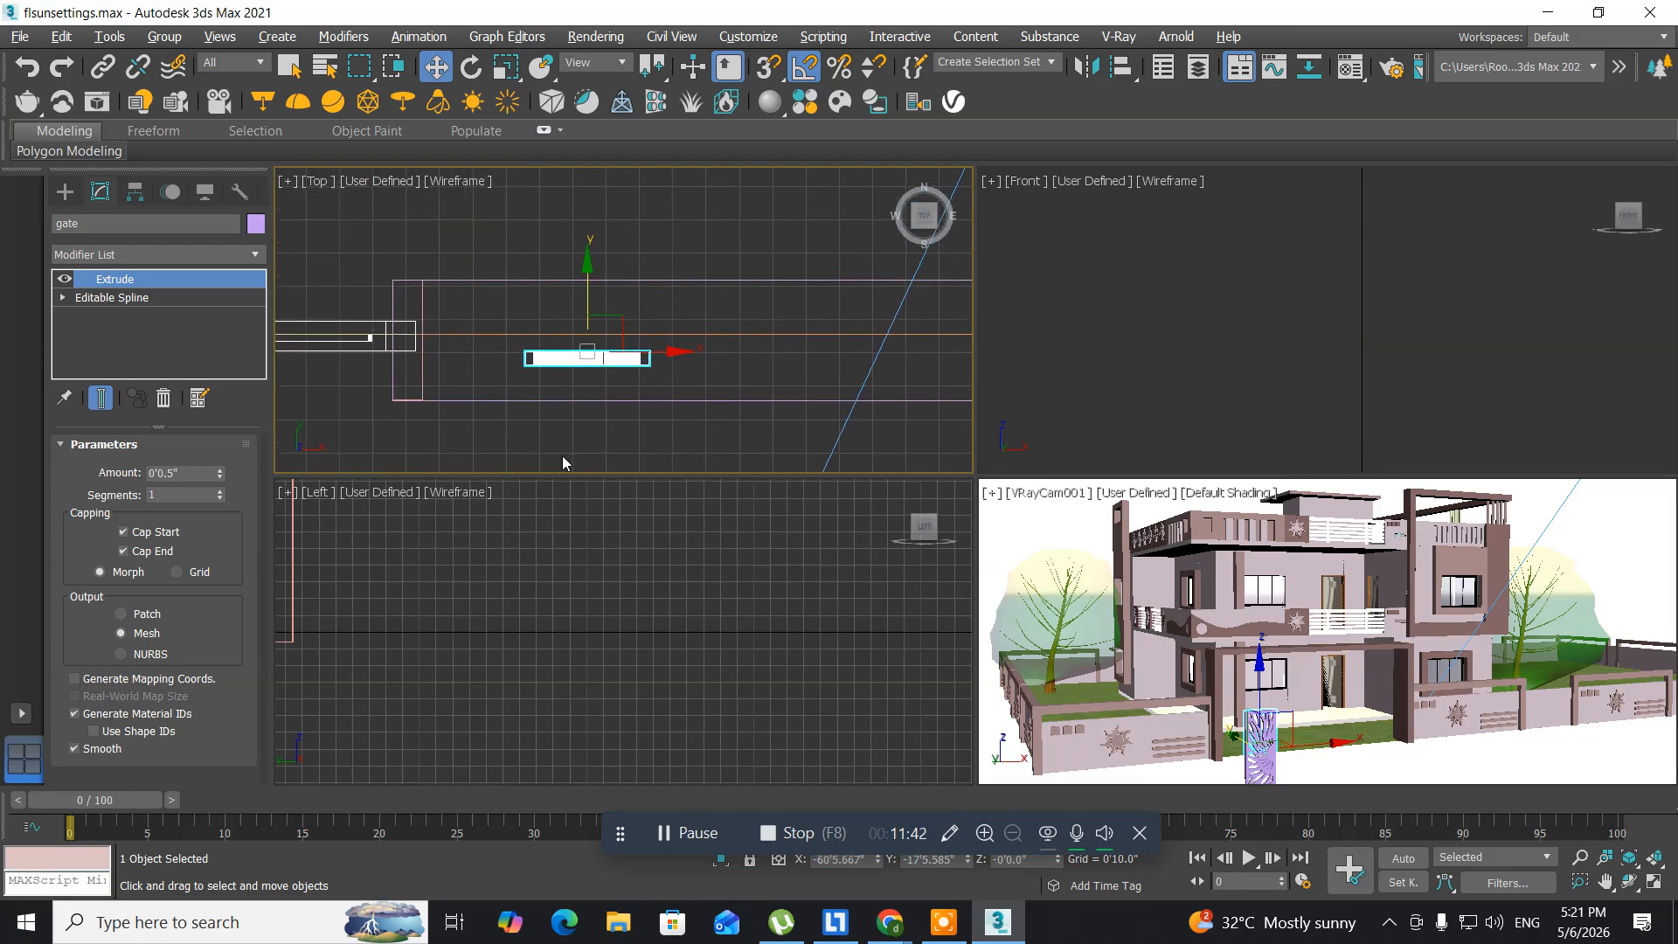
left_click_drag(589, 294, 586, 271)
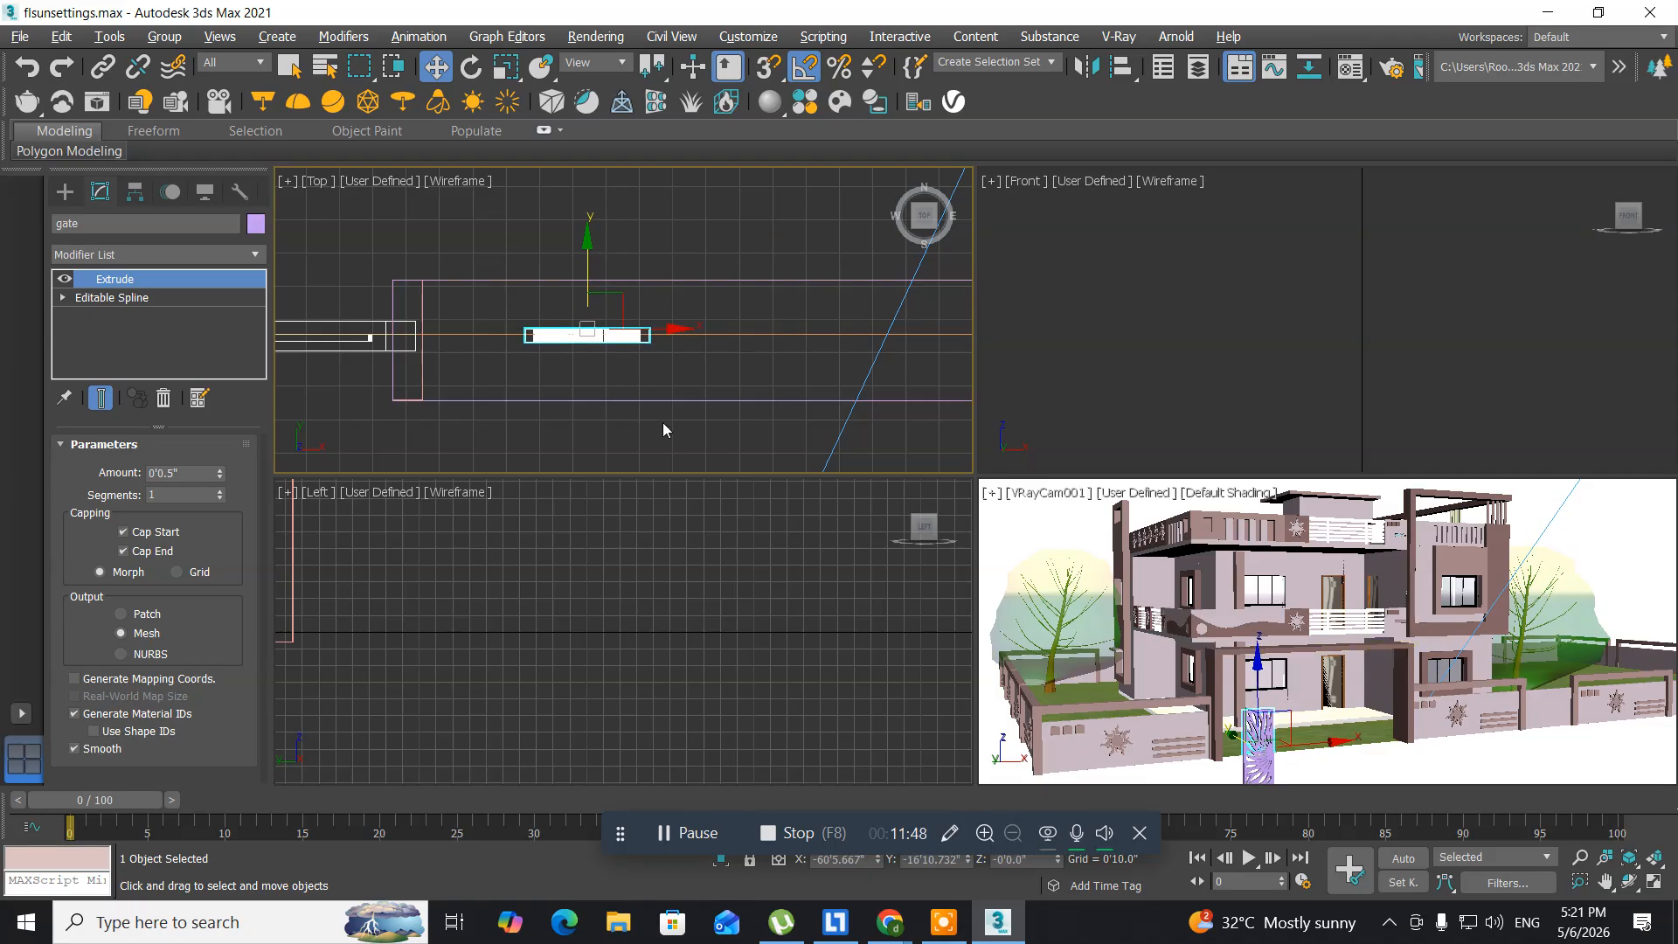
- Raise the gate in the Left view to about Z 3'4.9" so its lower edge meets the base of the wall
middle_click_drag(513, 608, 760, 598)
scroll(759, 597, "up", 2)
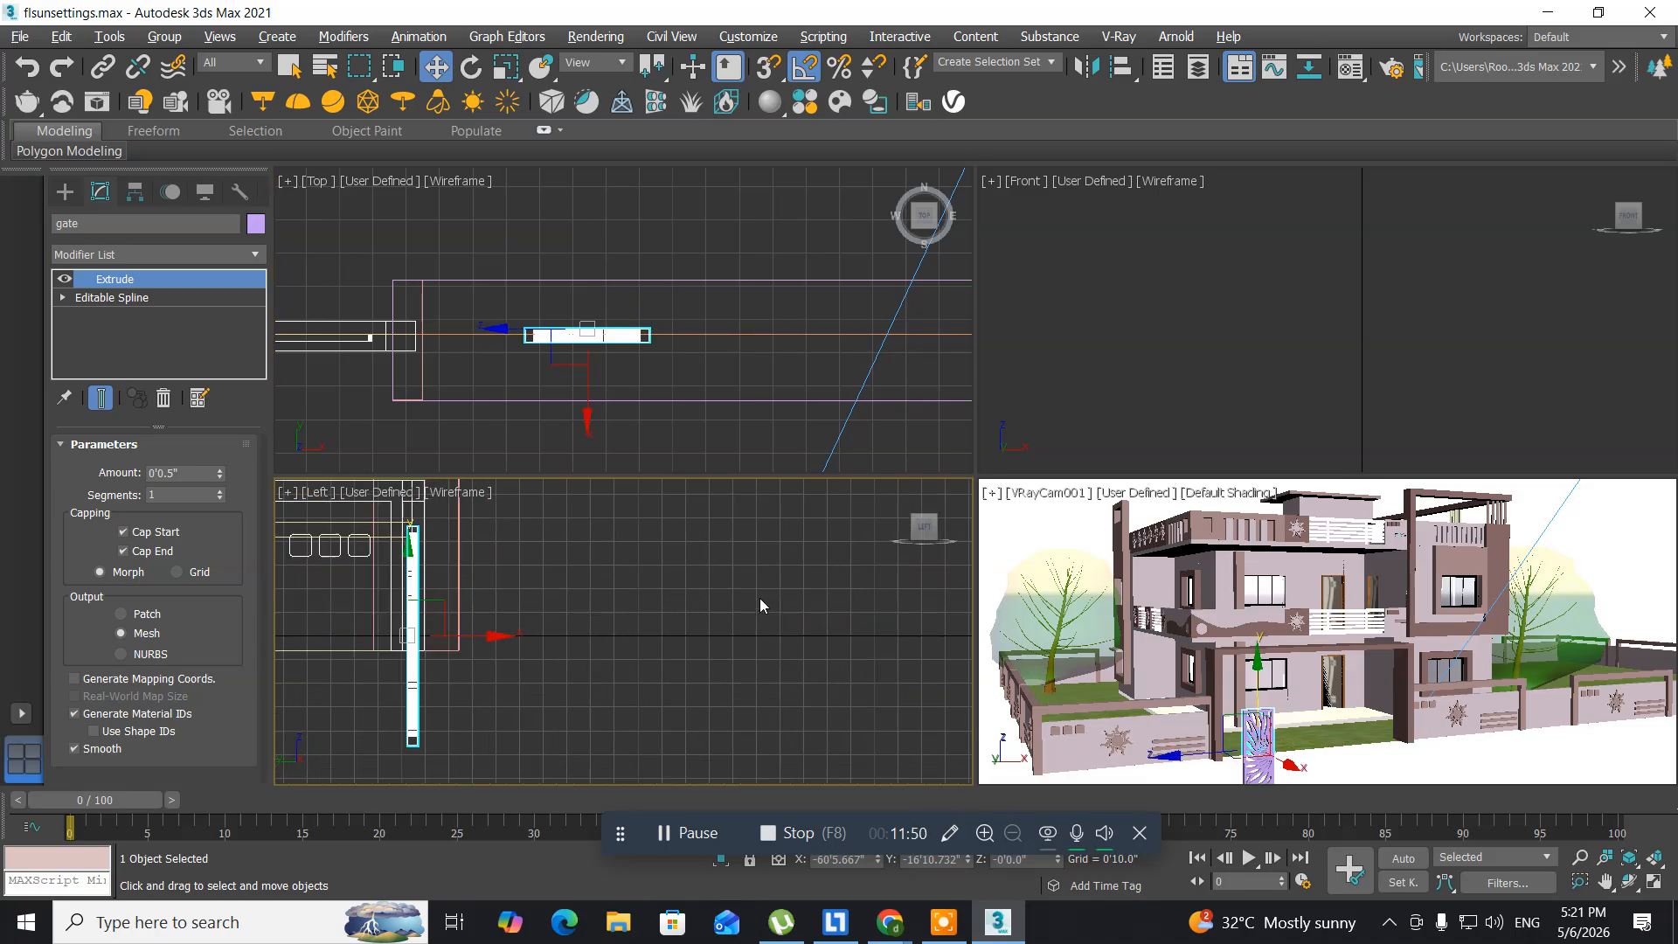
scroll(571, 580, "down", 3)
middle_click_drag(580, 565, 597, 620)
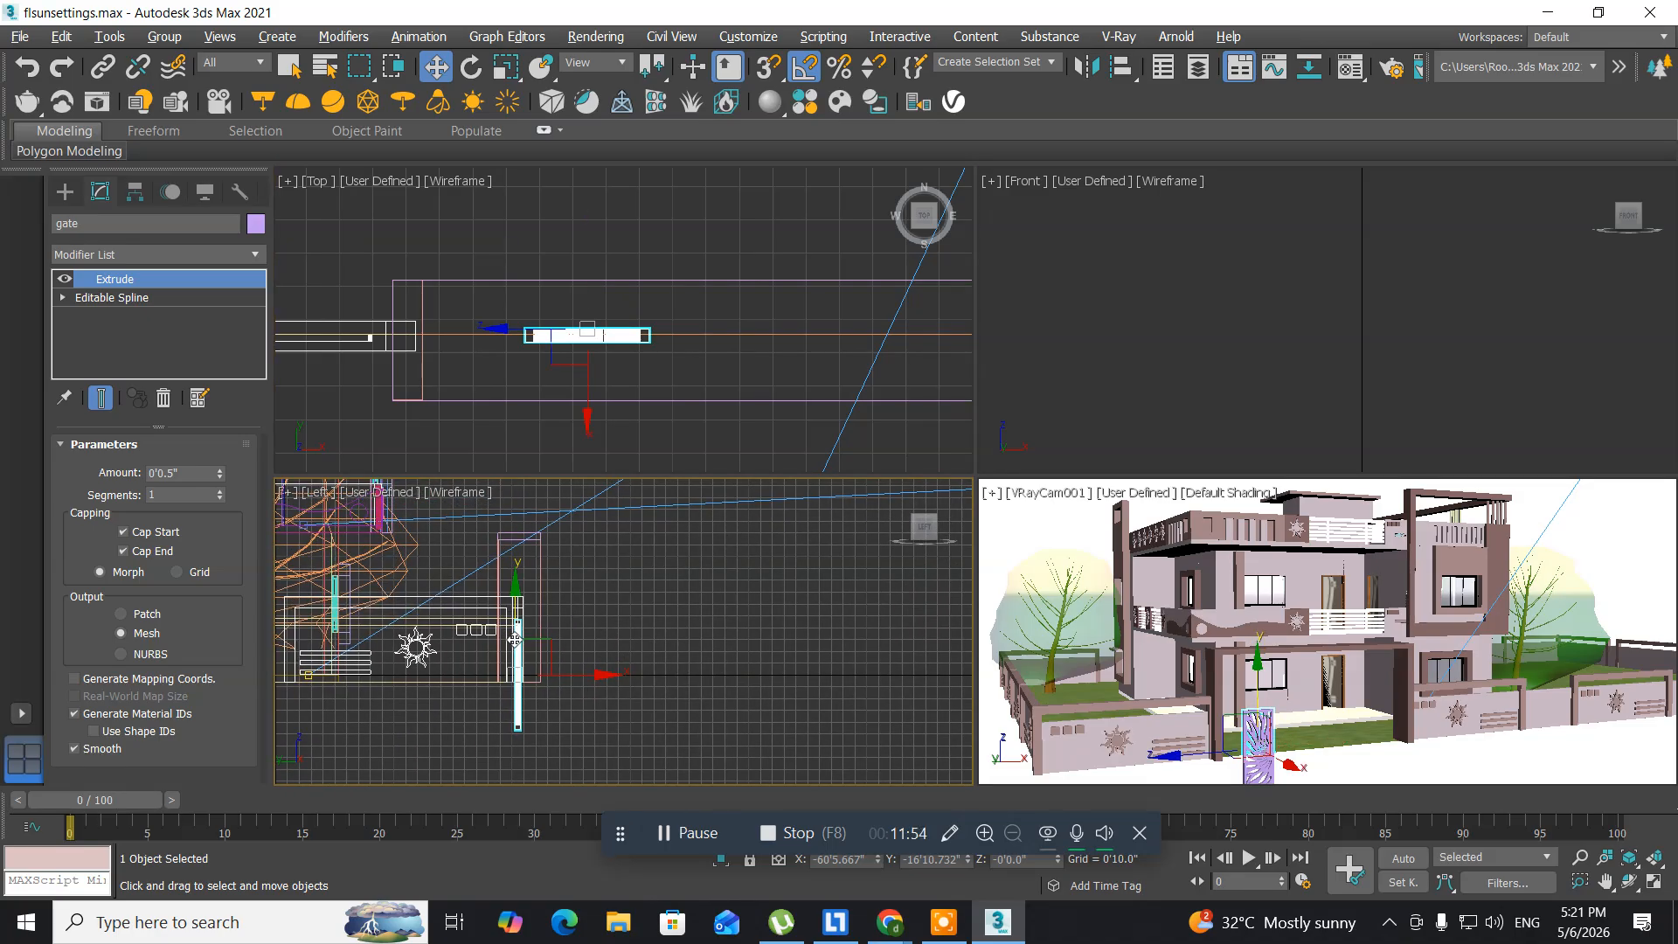
key("alt+w")
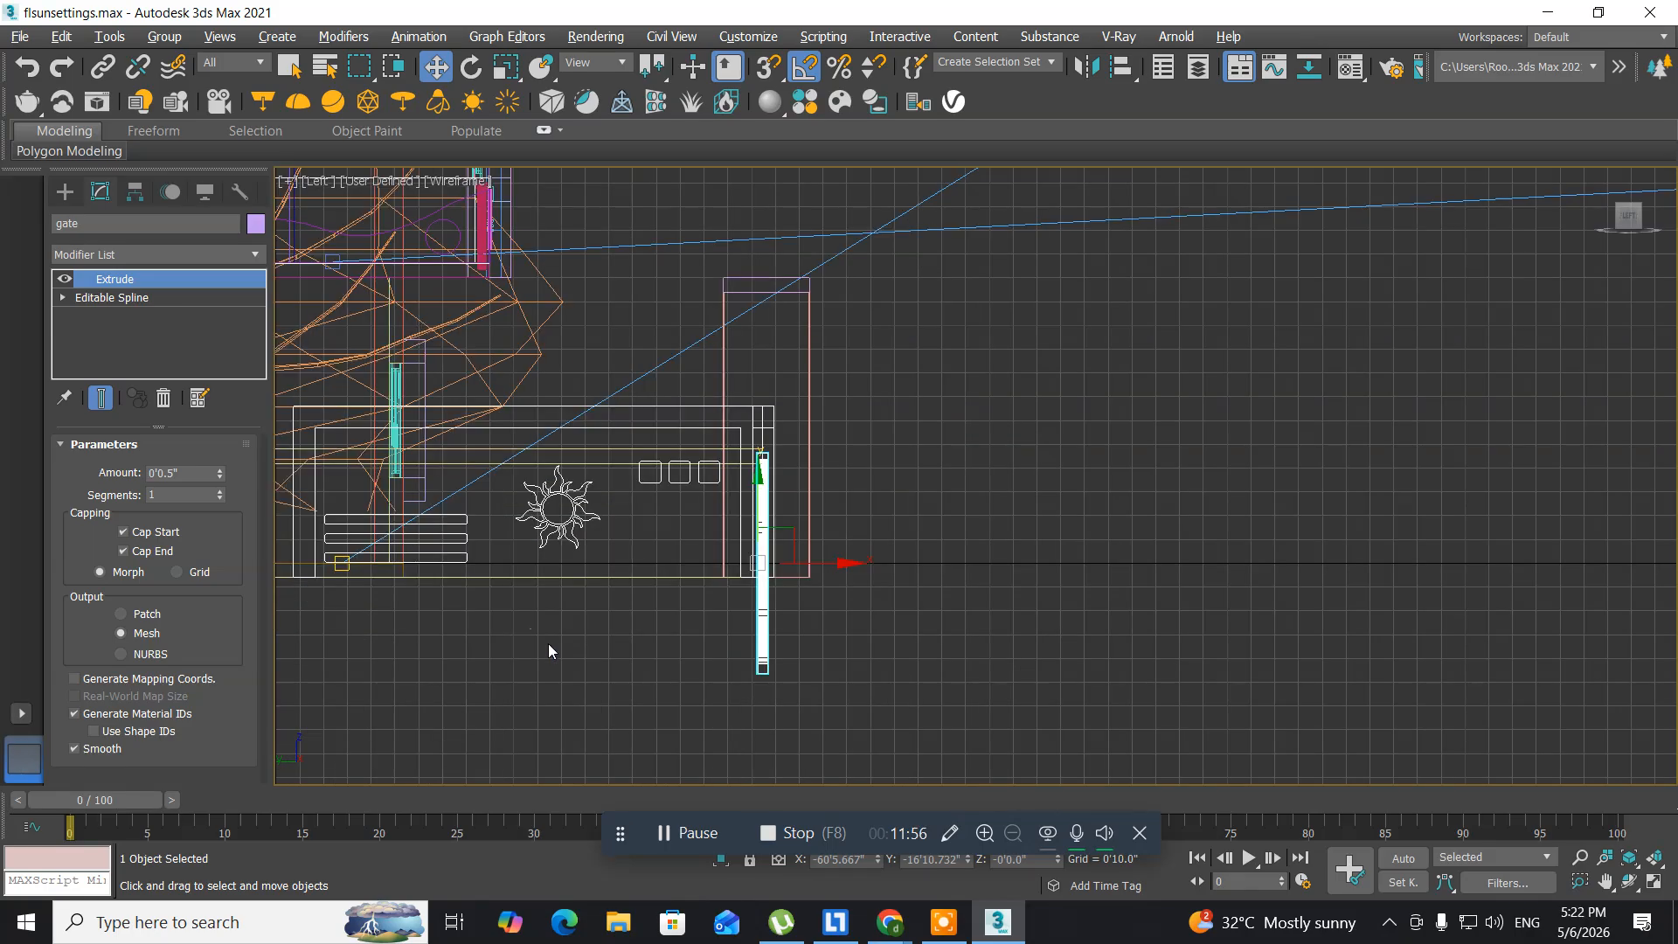
scroll(634, 655, "up", 3)
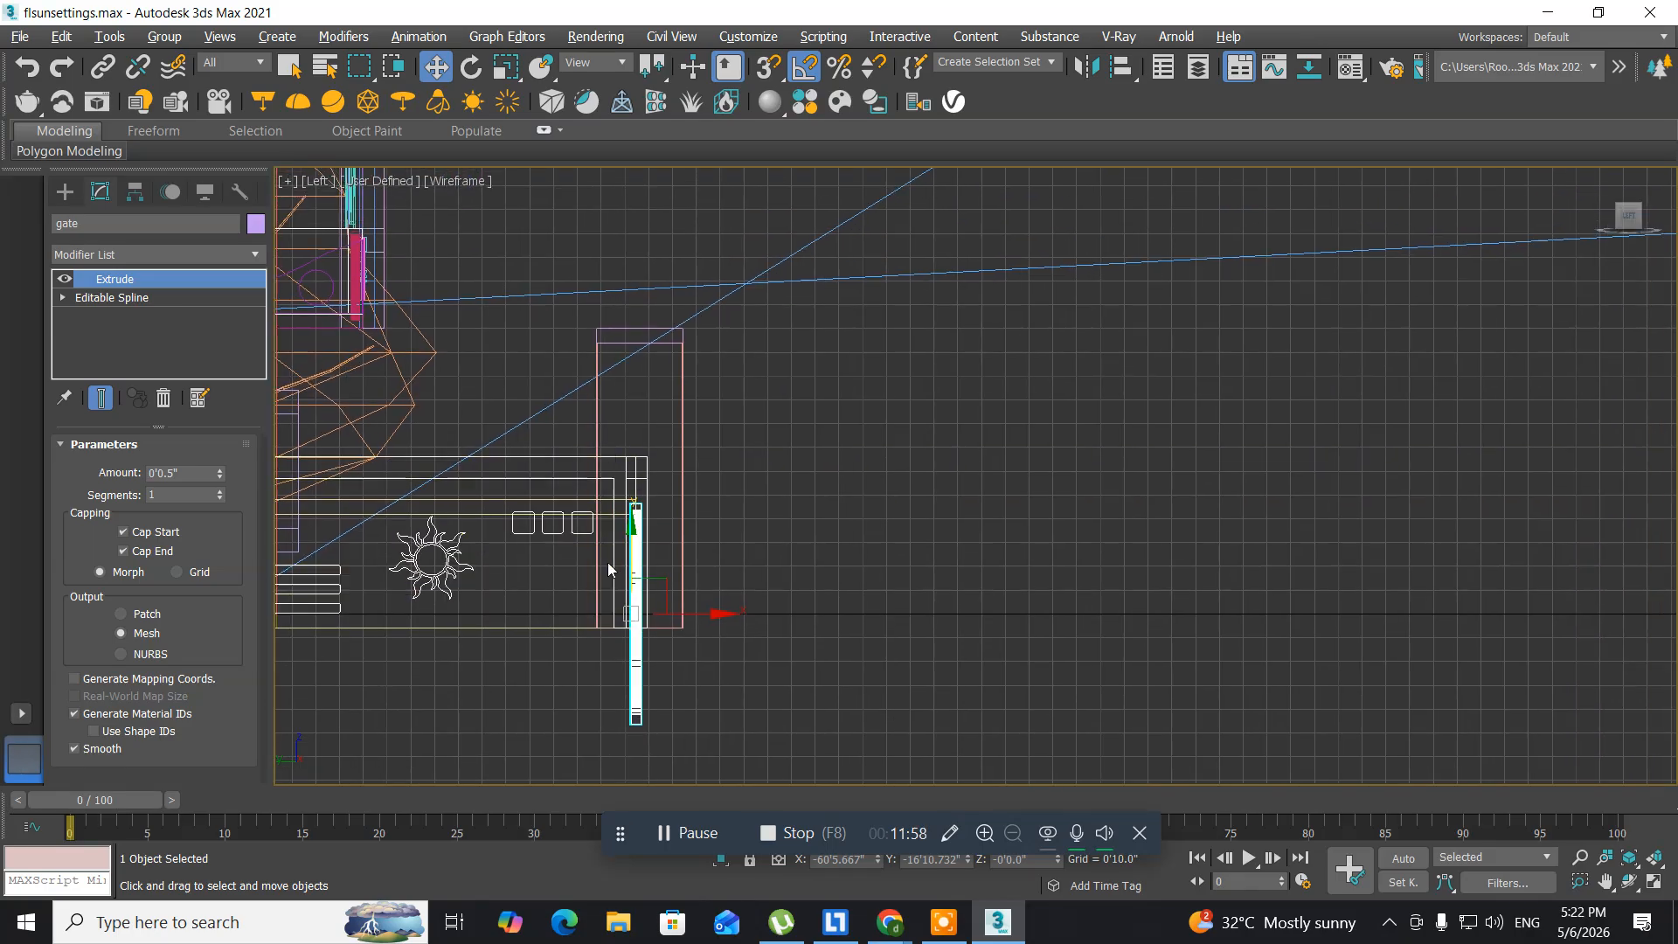
left_click_drag(631, 531, 632, 436)
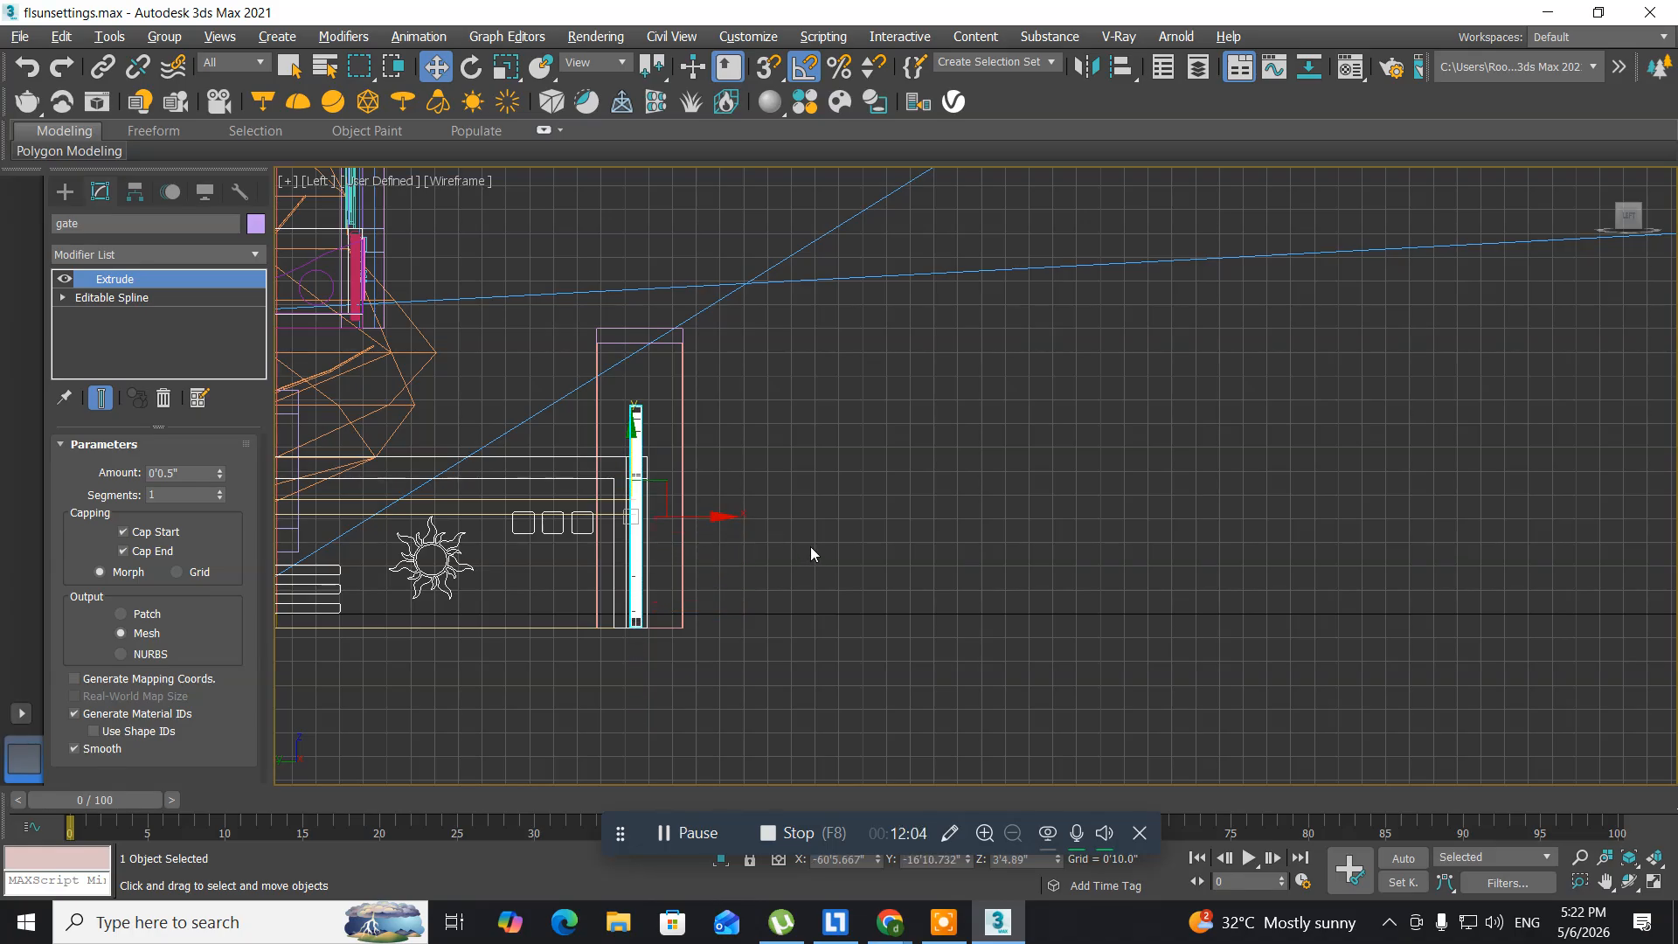
key("alt+w")
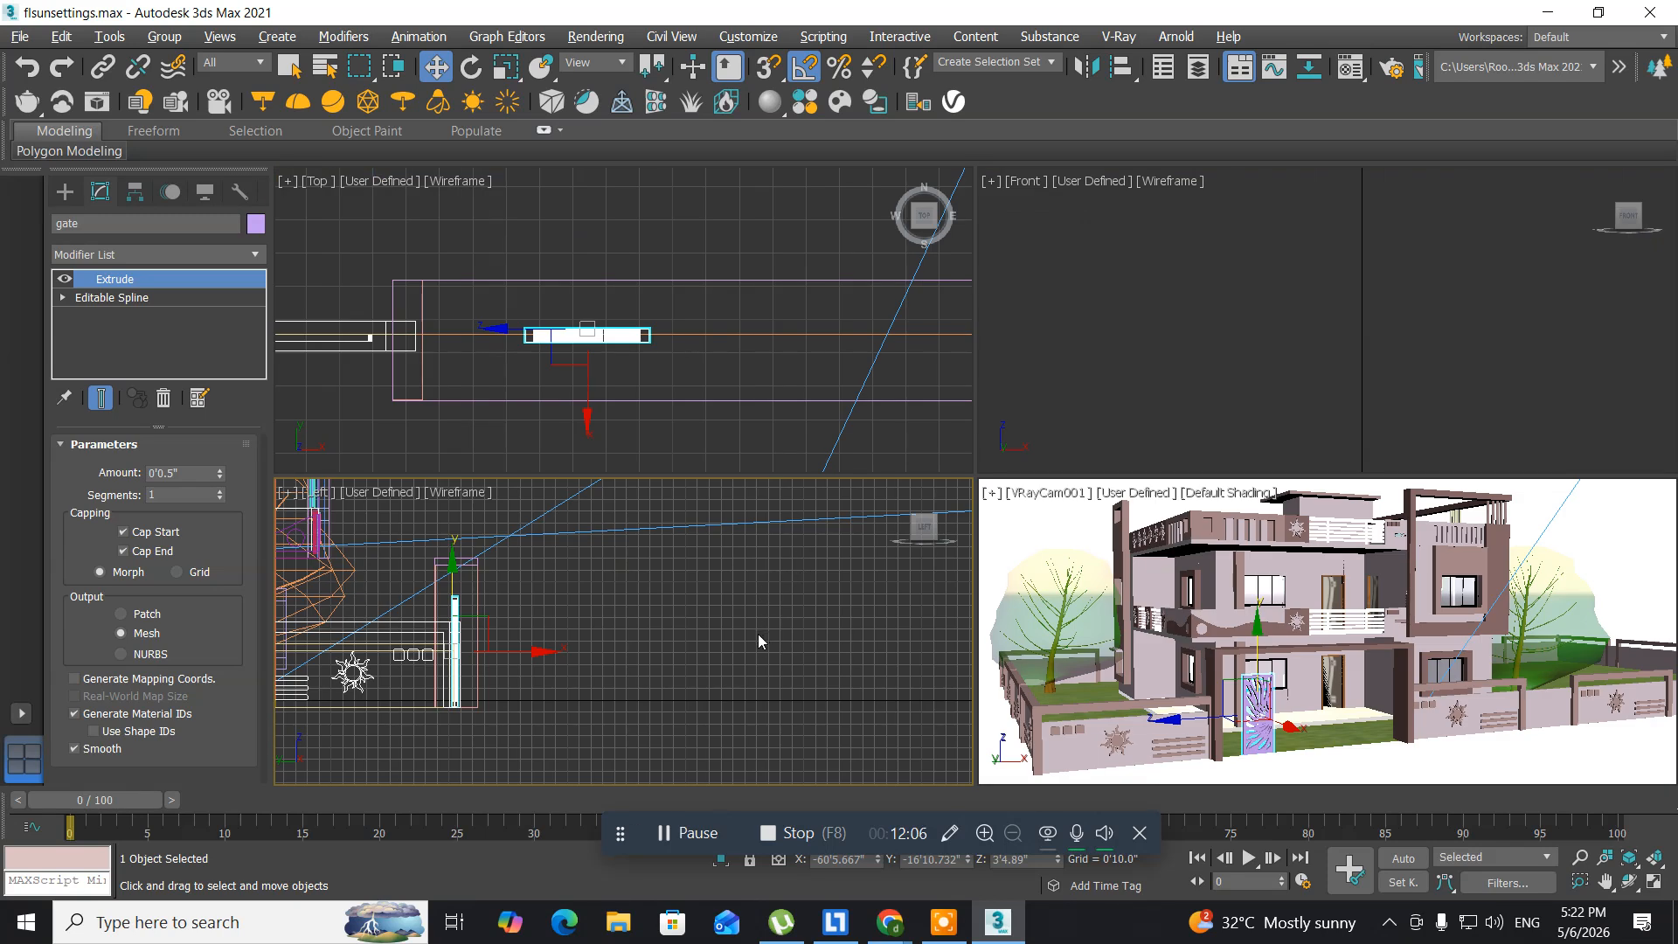
- Move the gate along X in the Top view to about -63'0.2", against the west side of the entrance opening
middle_click_drag(664, 391, 762, 386)
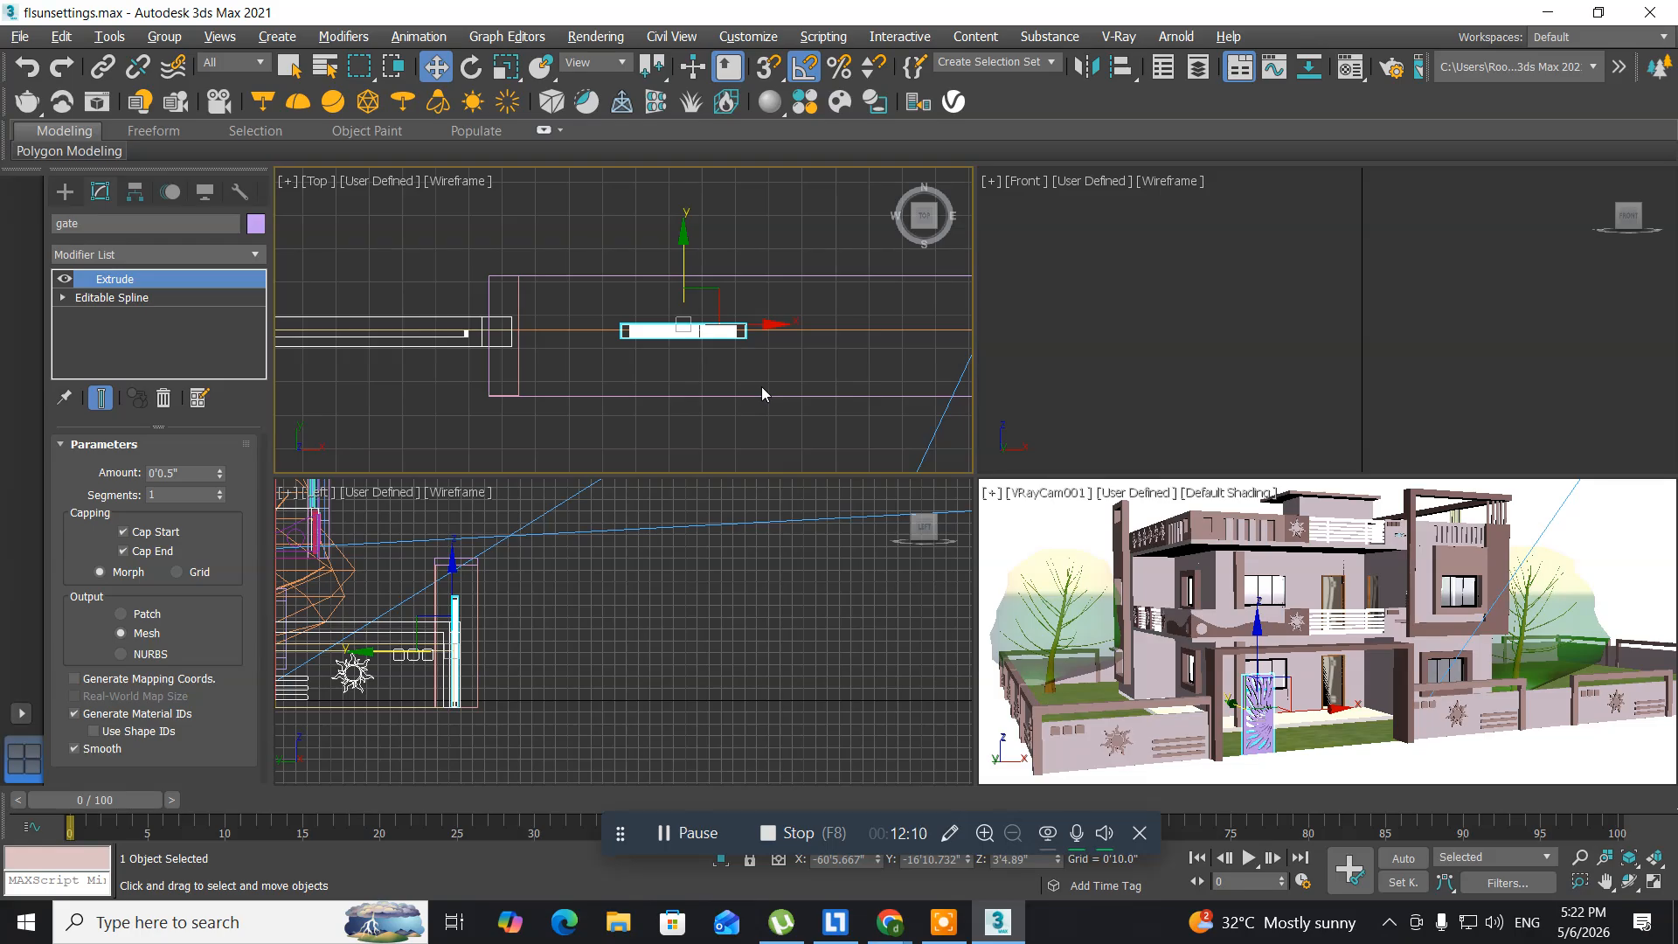
key("alt+w")
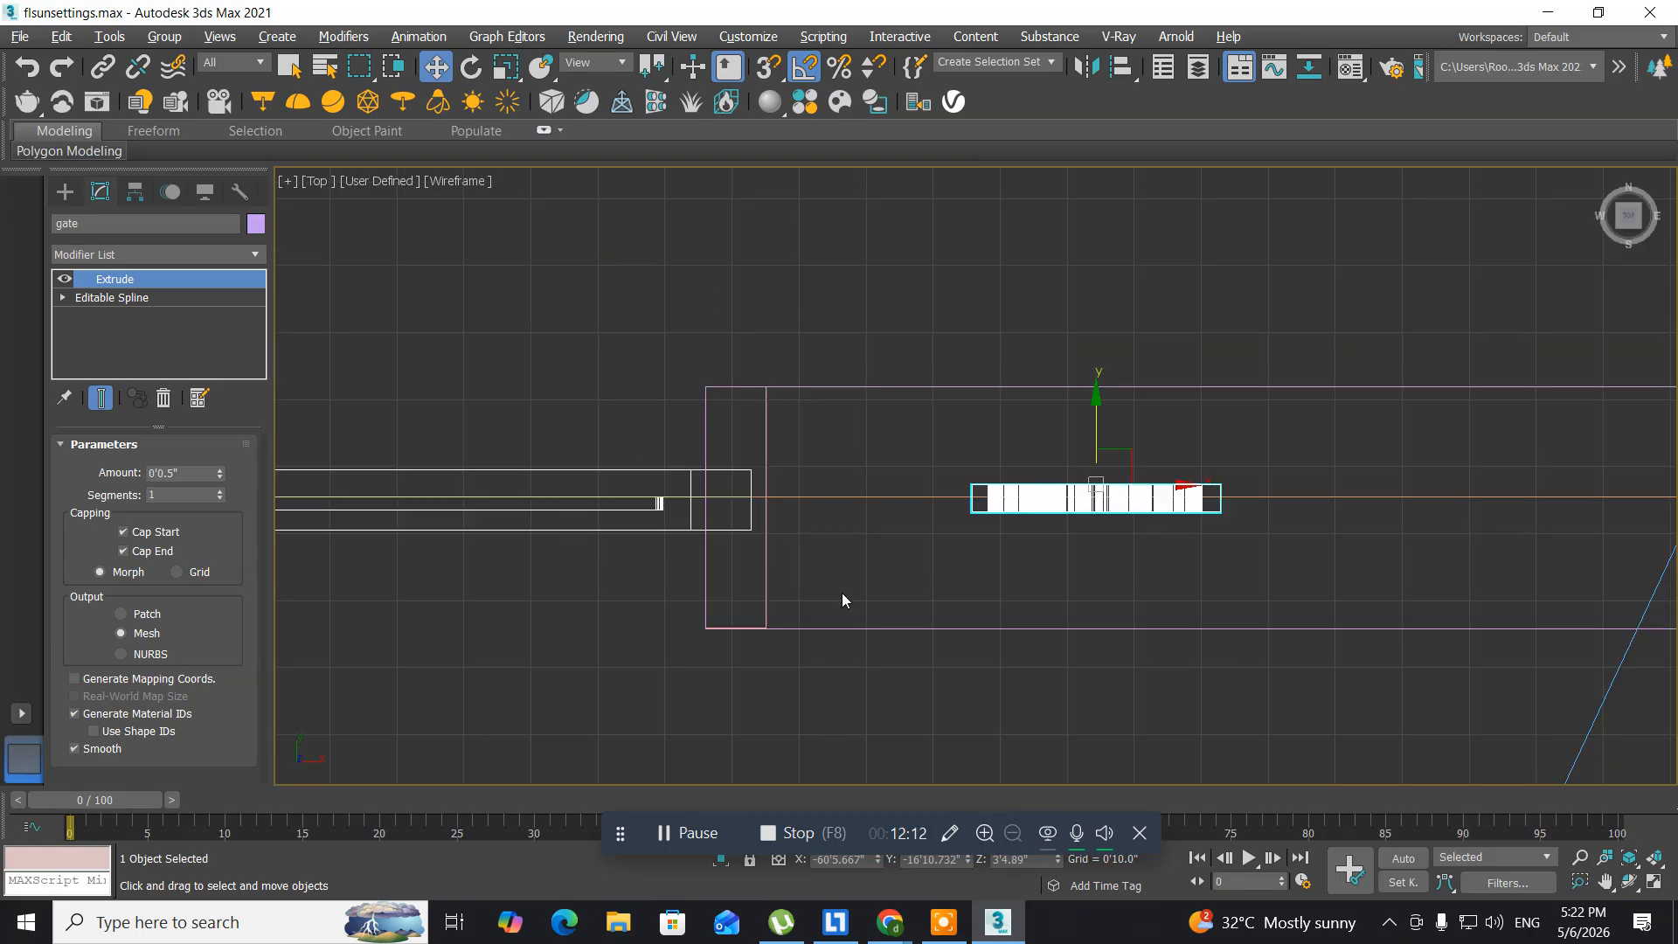
middle_click_drag(857, 581, 667, 547)
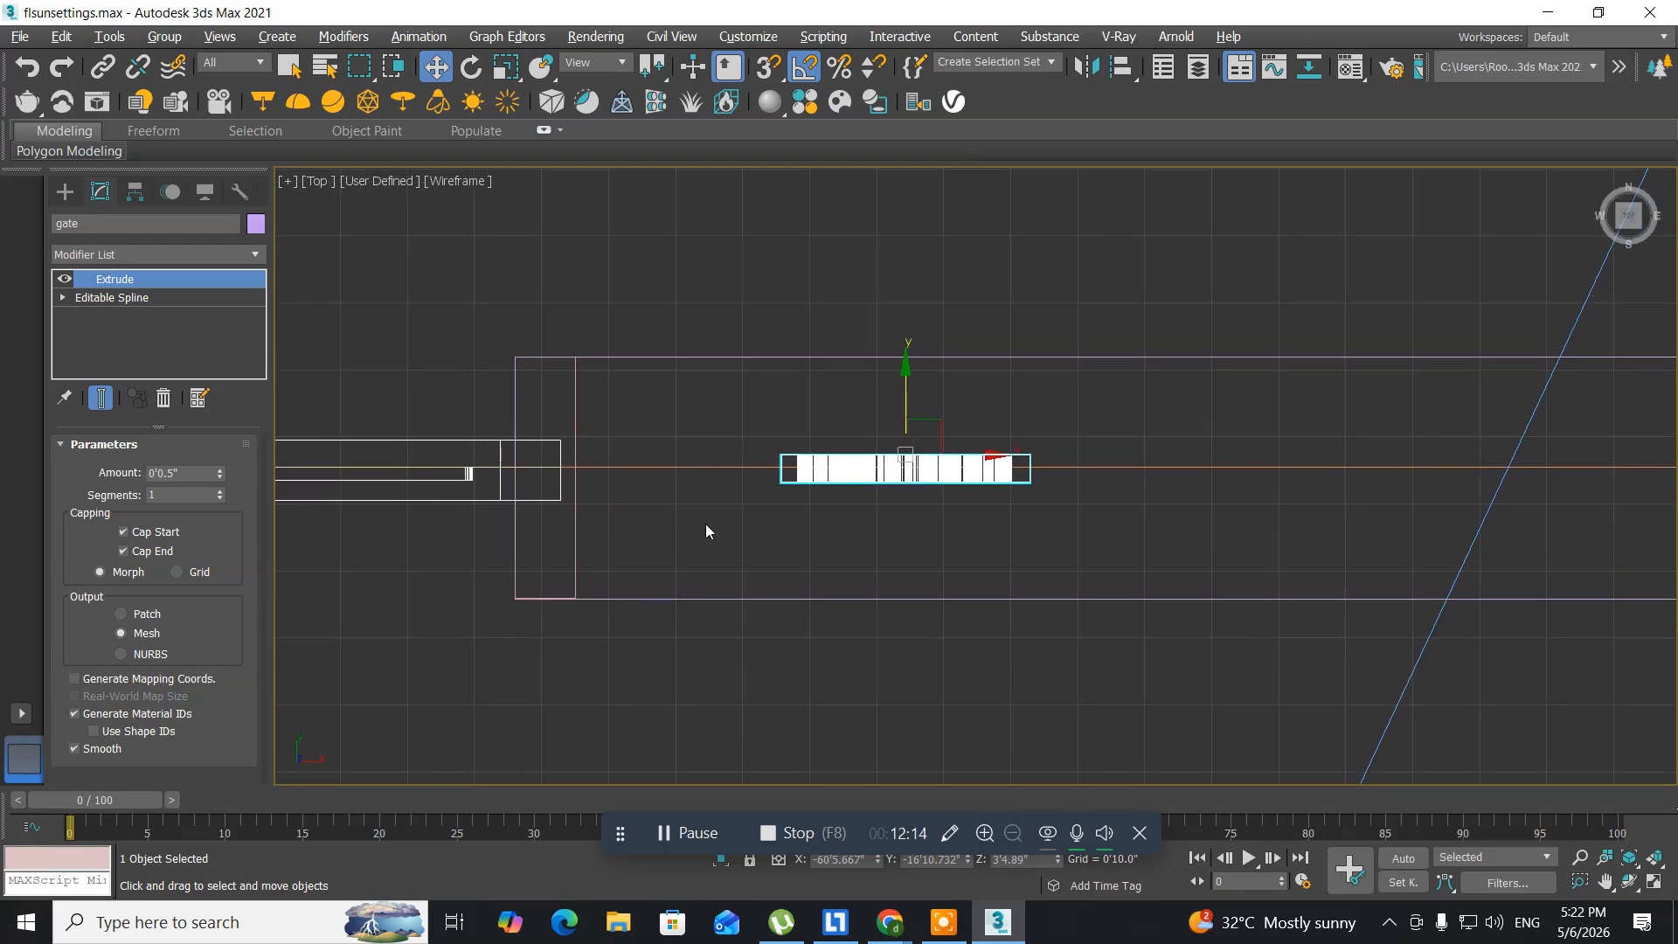
left_click_drag(961, 470, 770, 471)
scroll(773, 476, "down", 4)
middle_click_drag(835, 544, 757, 487)
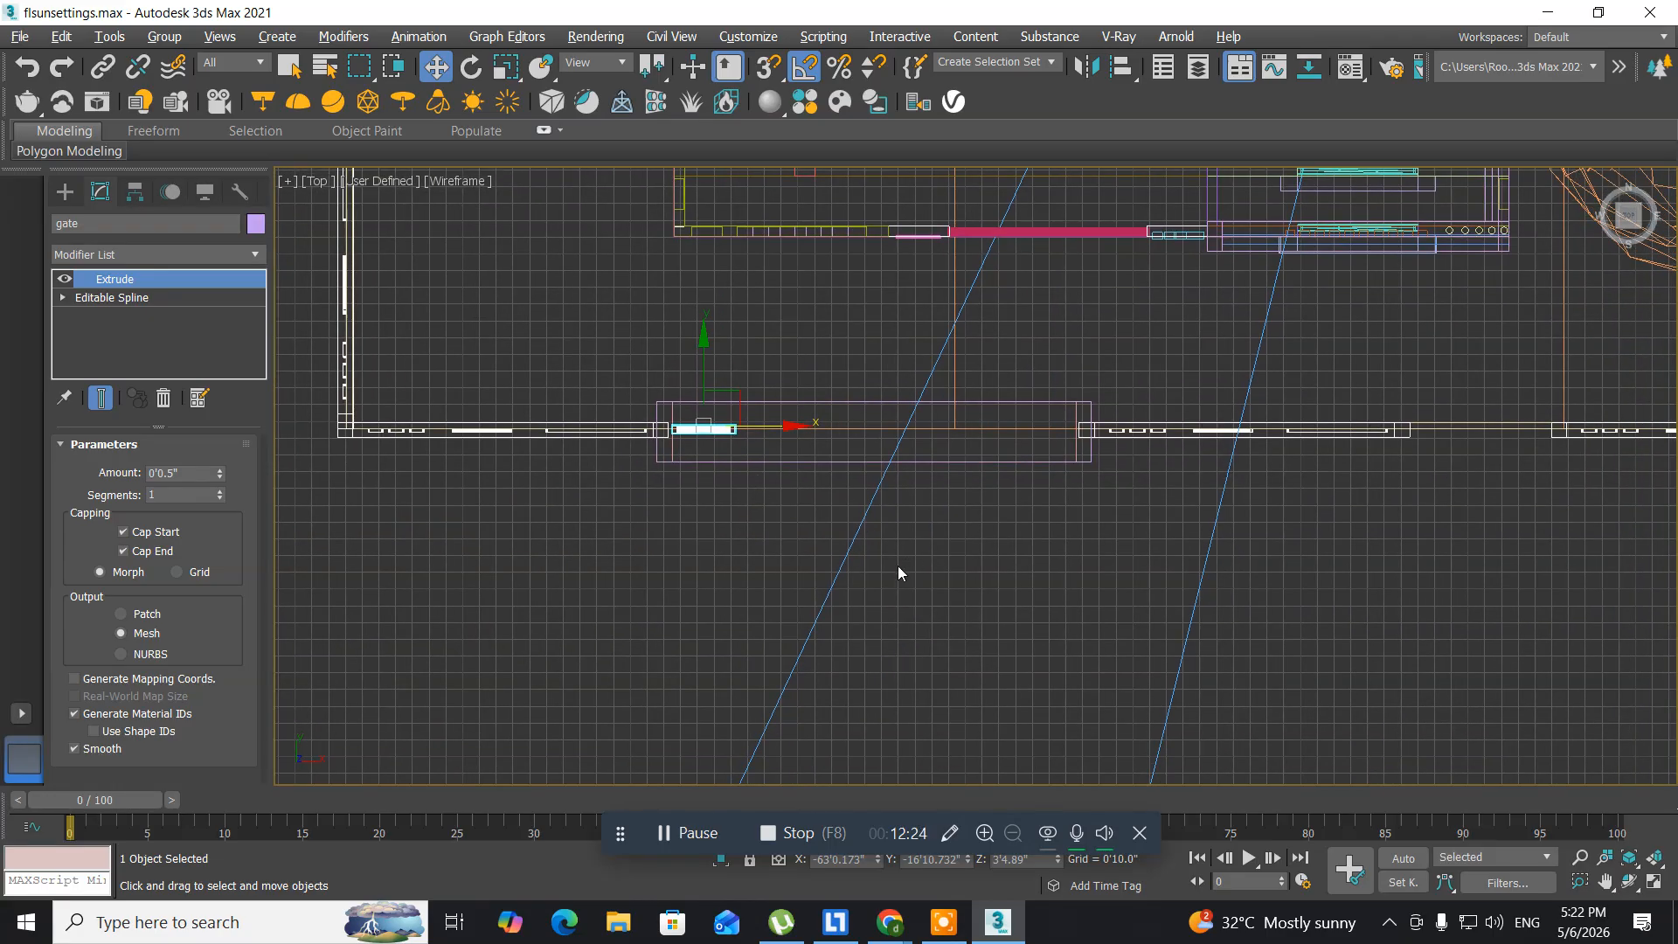
key("alt+w")
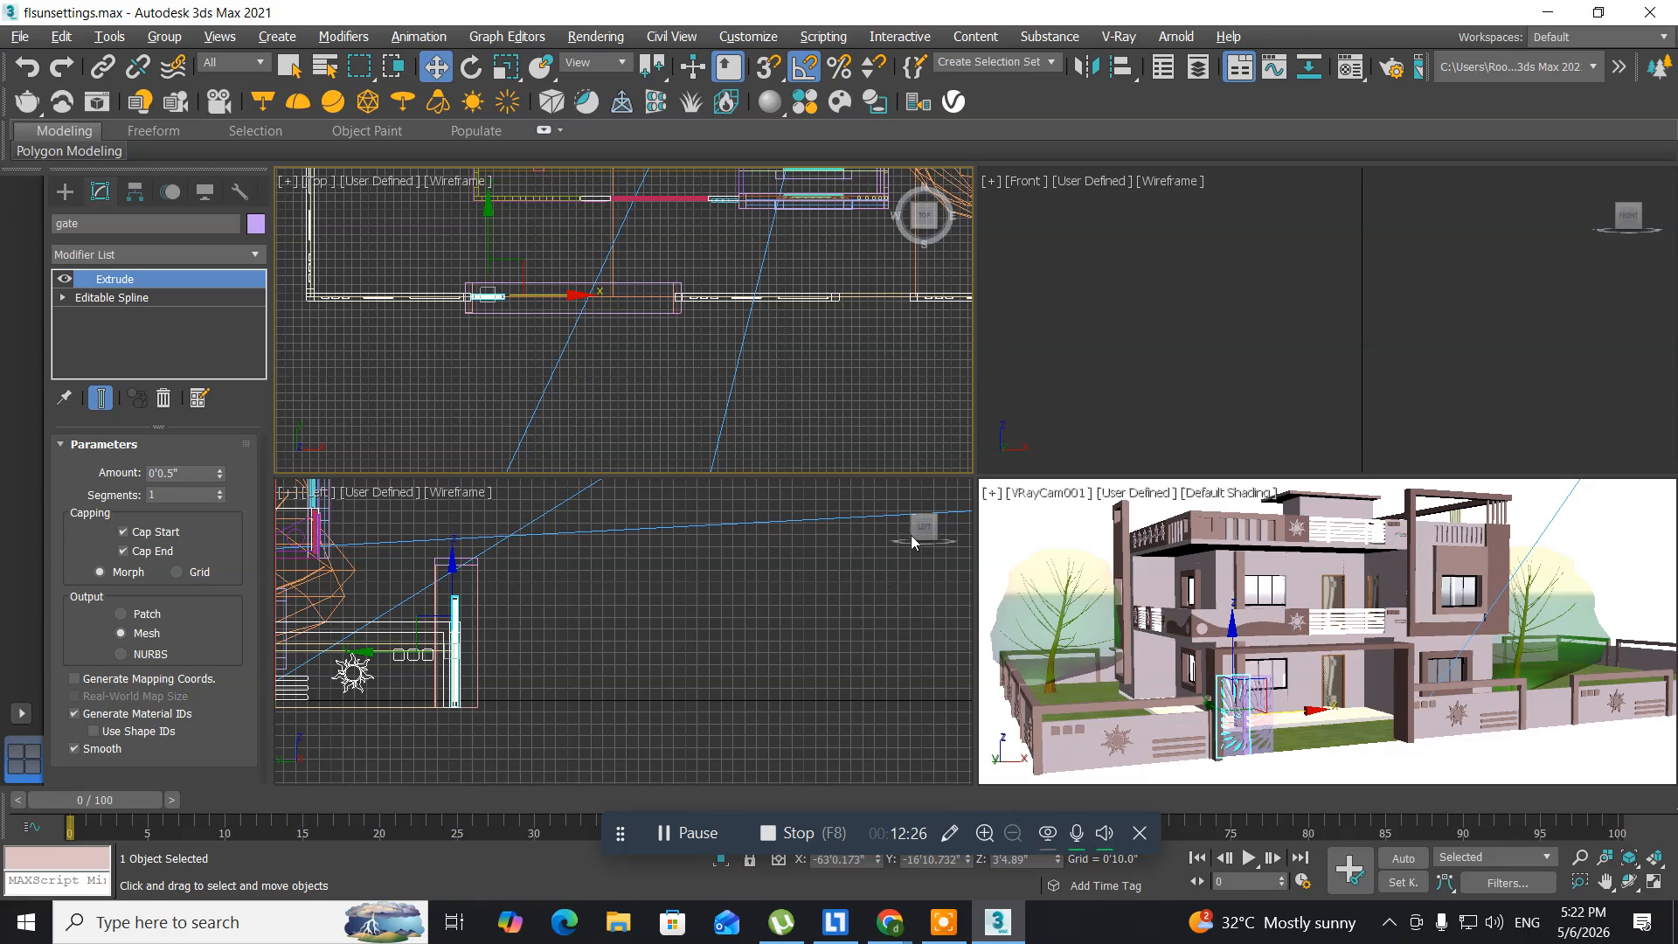
- Move the gate out in front of the entrance frame in the Top view, to about Y -19'2.3"
scroll(515, 367, "up", 5)
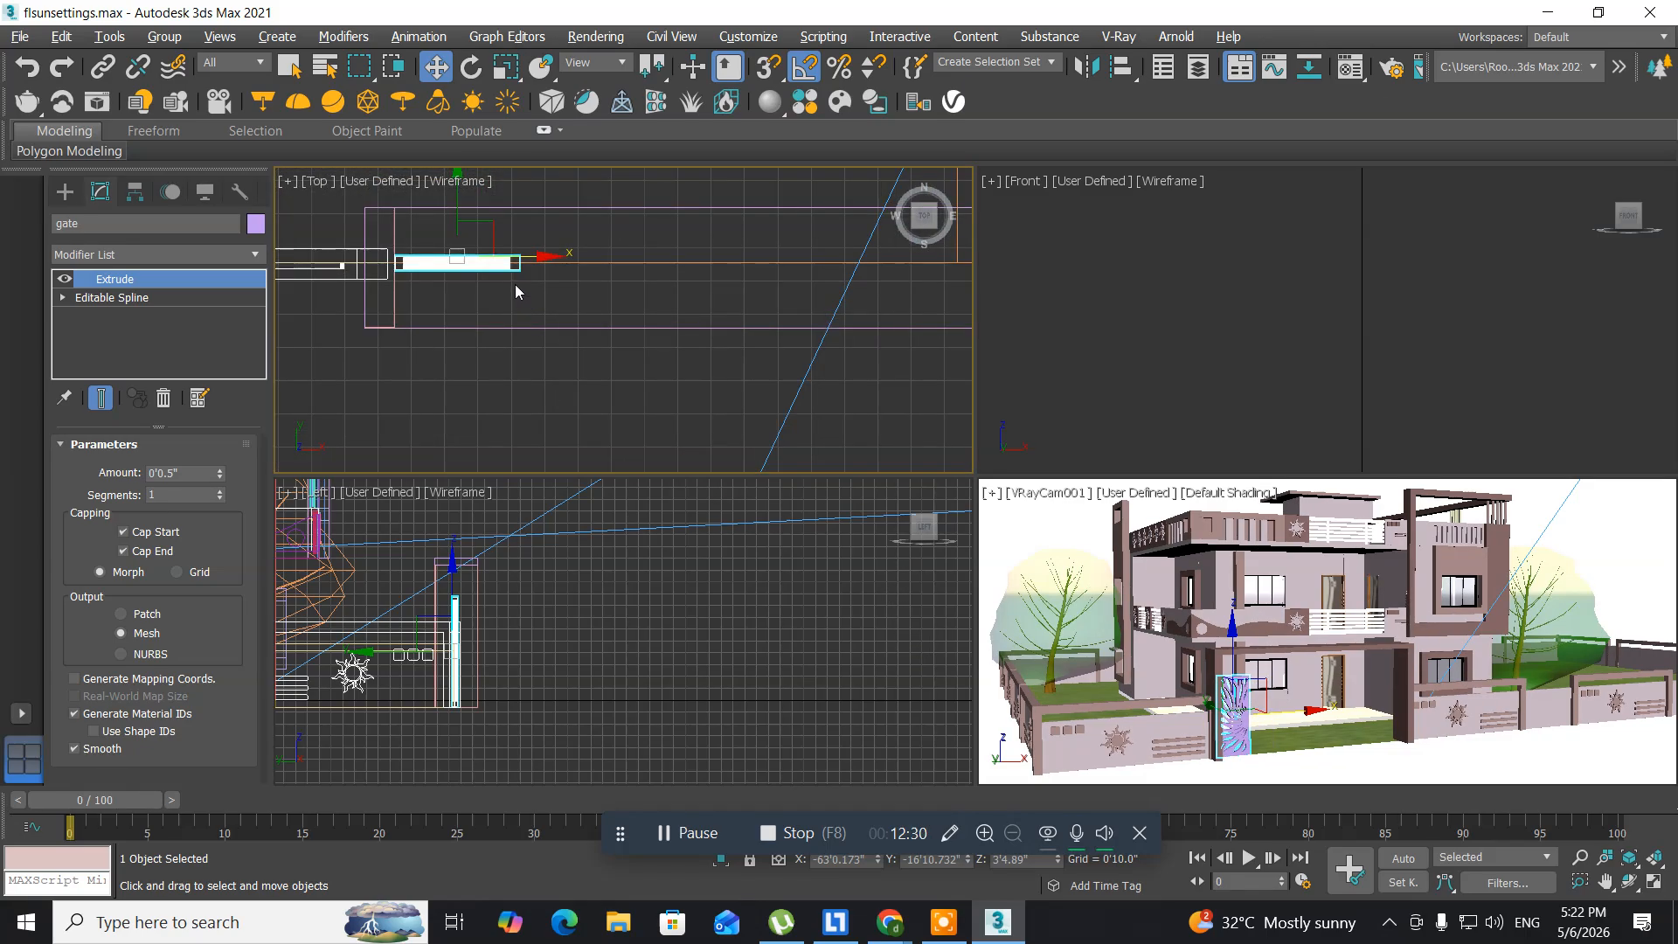
middle_click_drag(516, 284, 523, 334)
left_click_drag(464, 231, 467, 322)
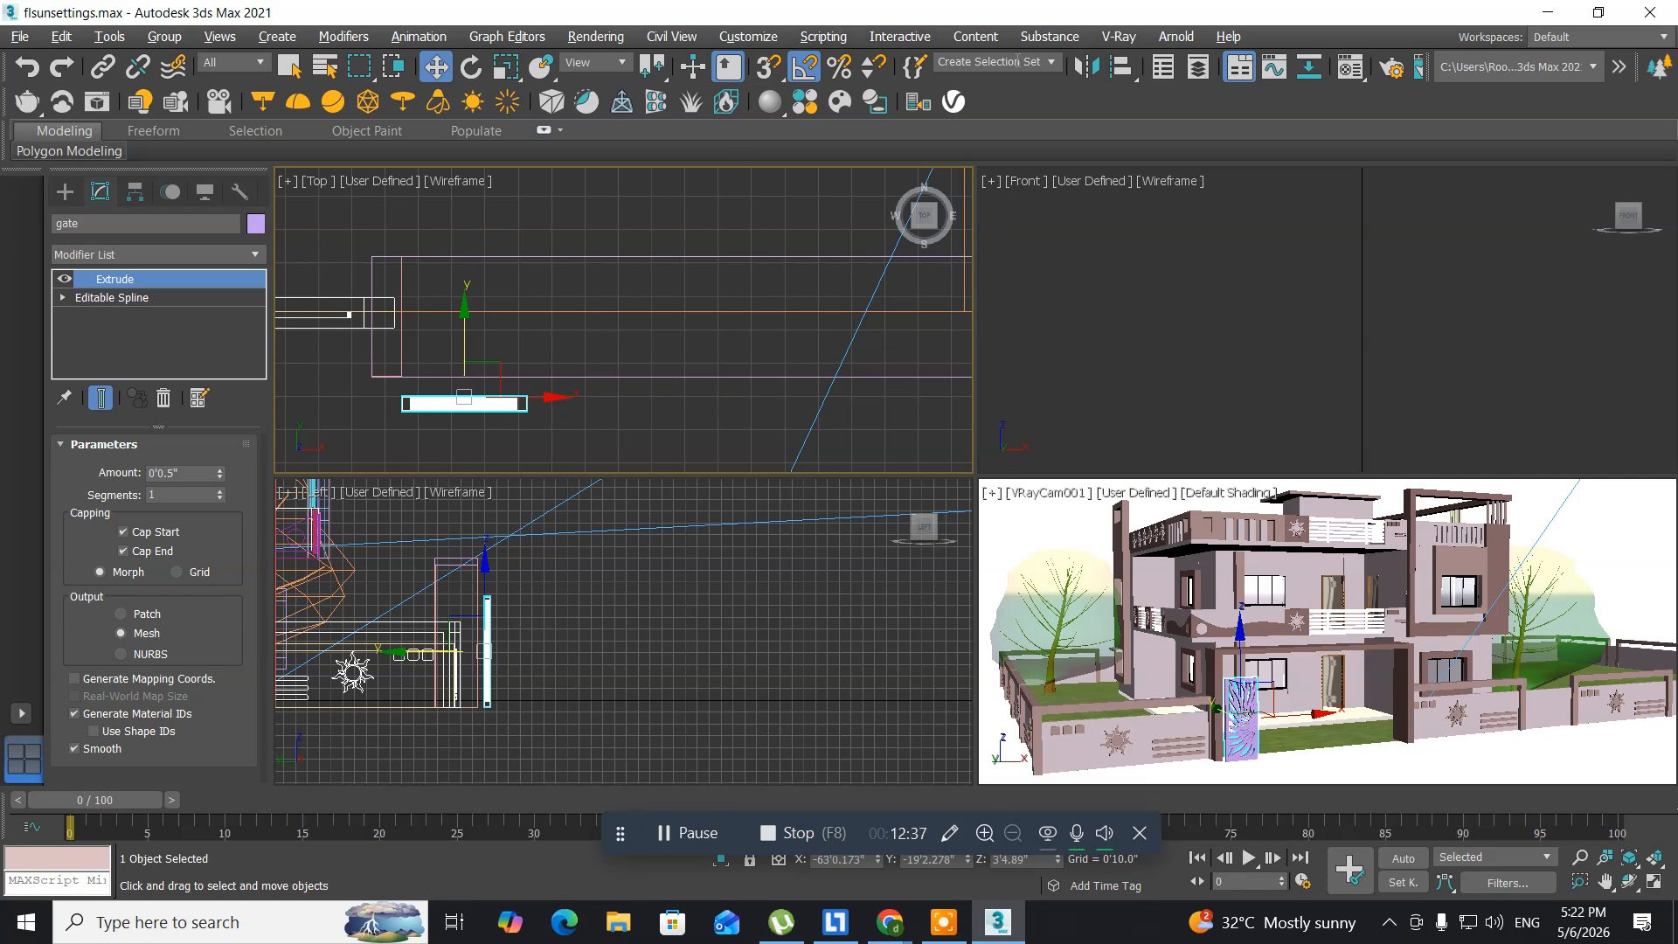
- Mirror the gate about the X axis as a copy with zero offset
left_click(1086, 66)
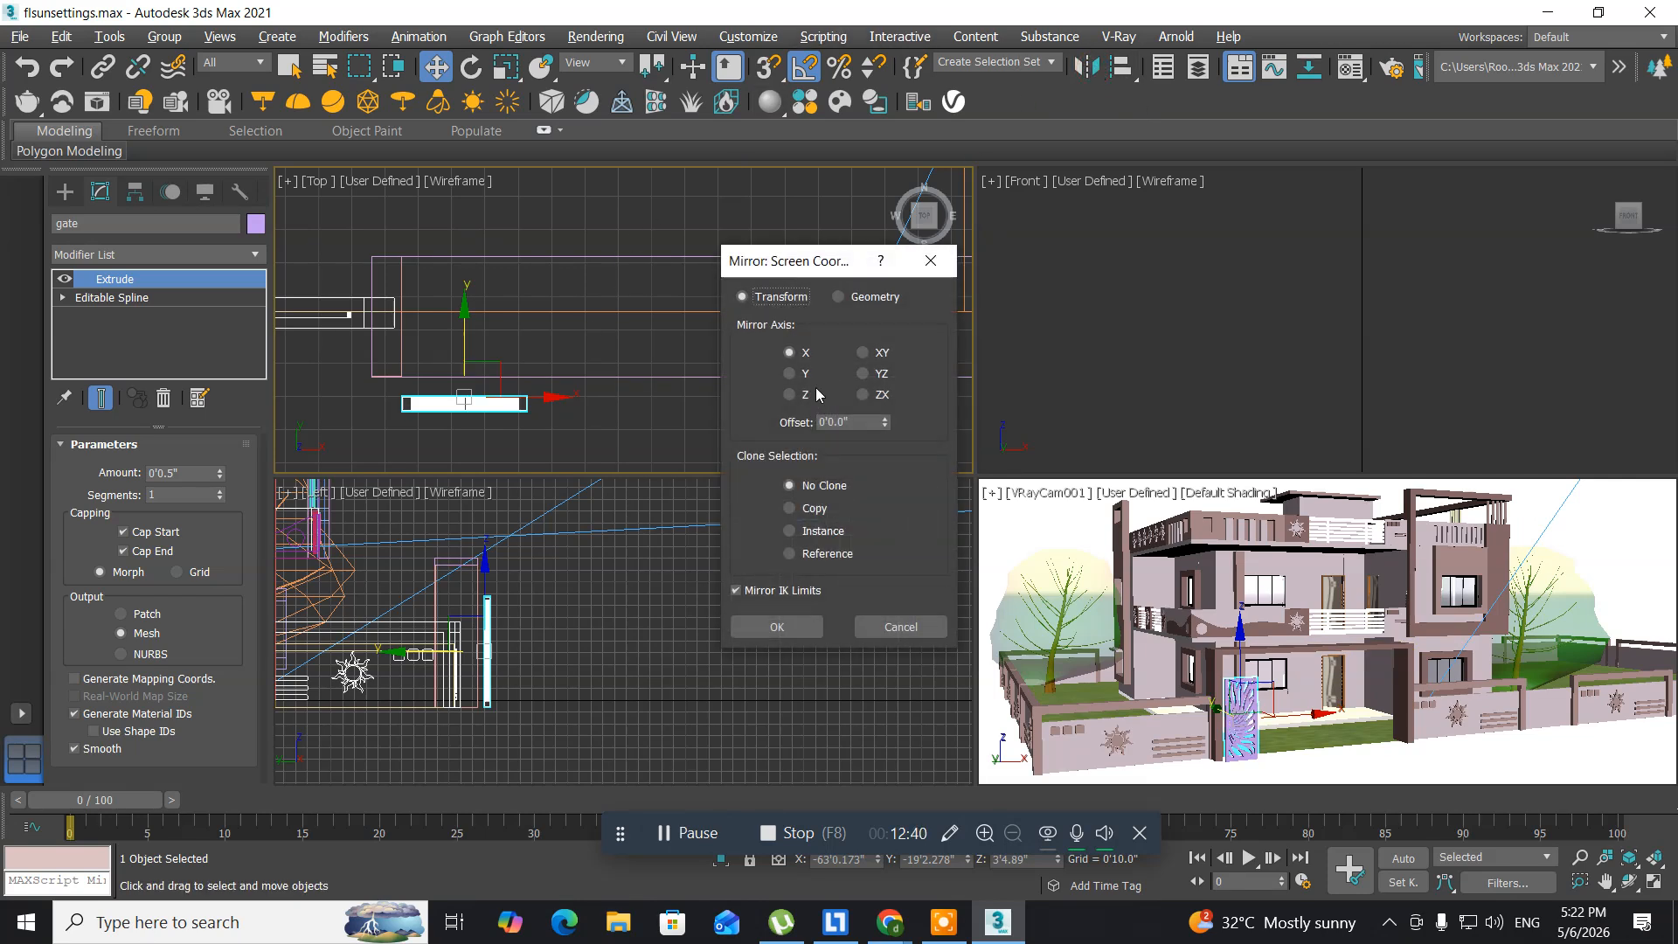
left_click(799, 507)
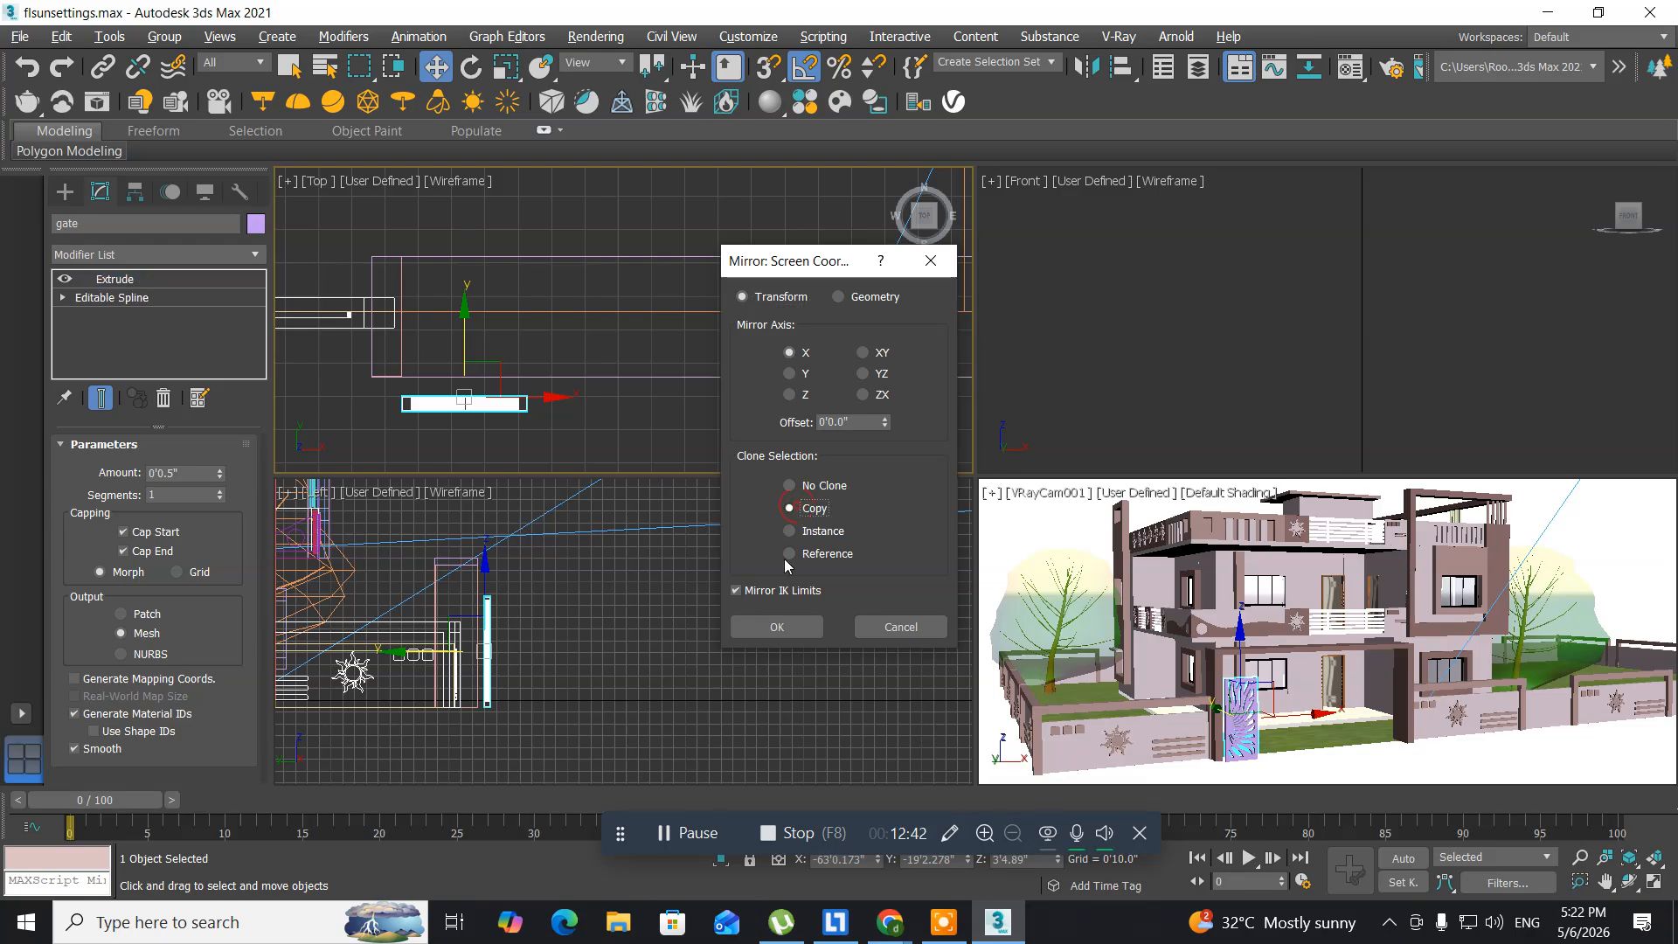
left_click(776, 627)
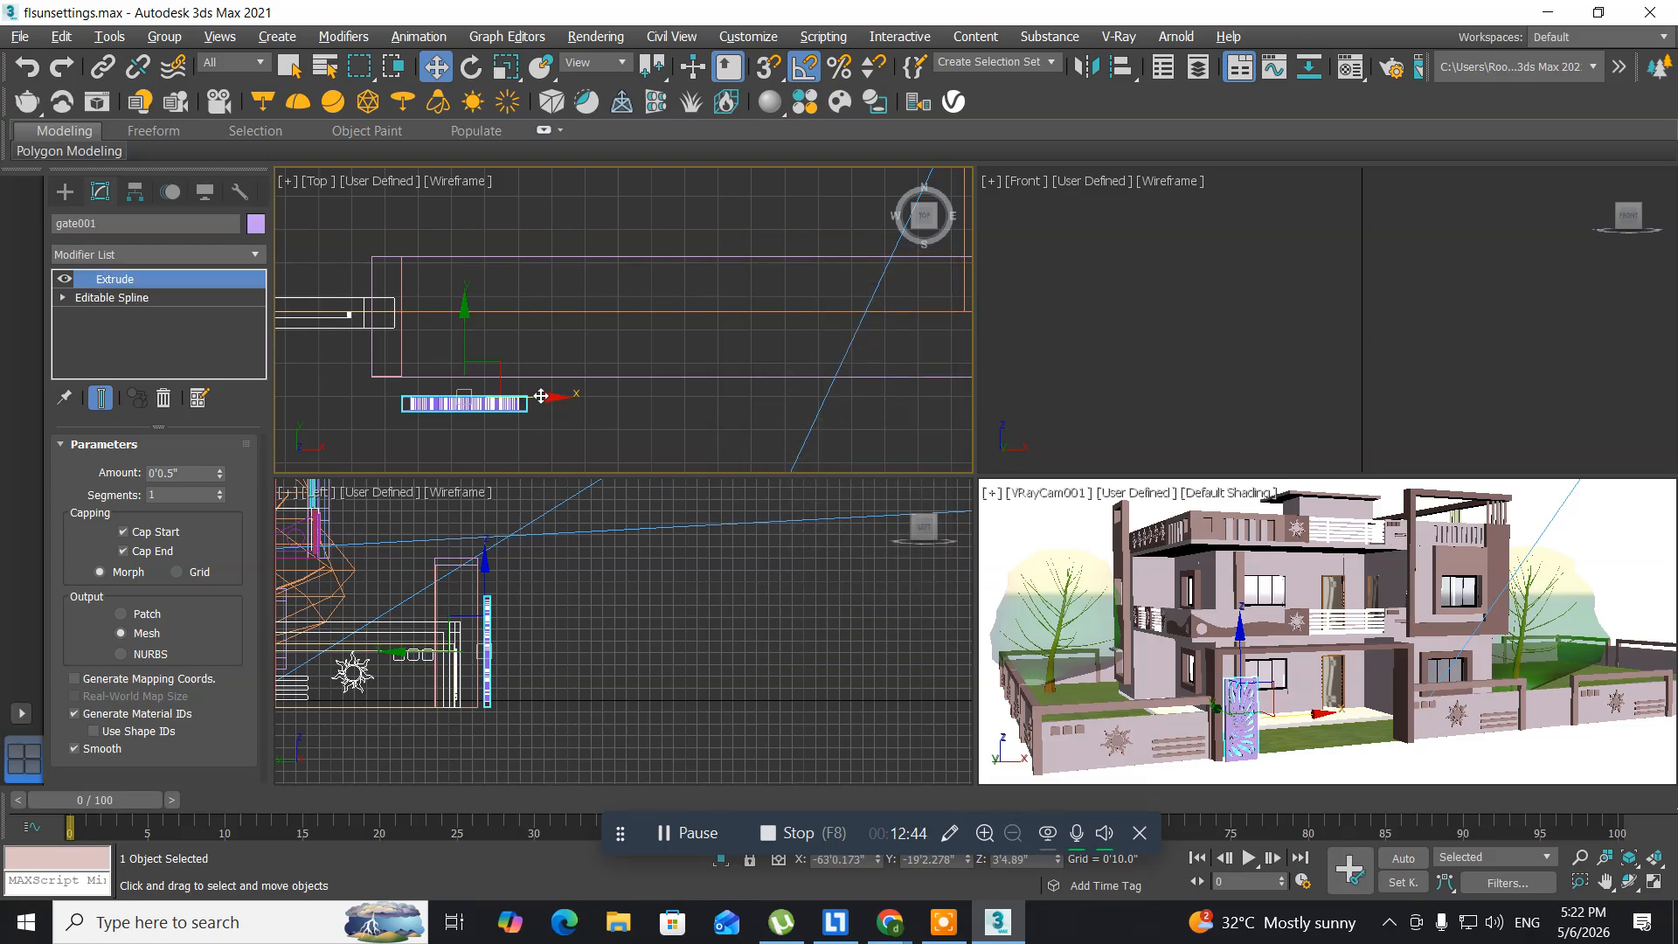
- Move the mirrored gate panel along X to about -59'11" so it sits edge to edge with the original panel
left_click_drag(548, 396, 665, 397)
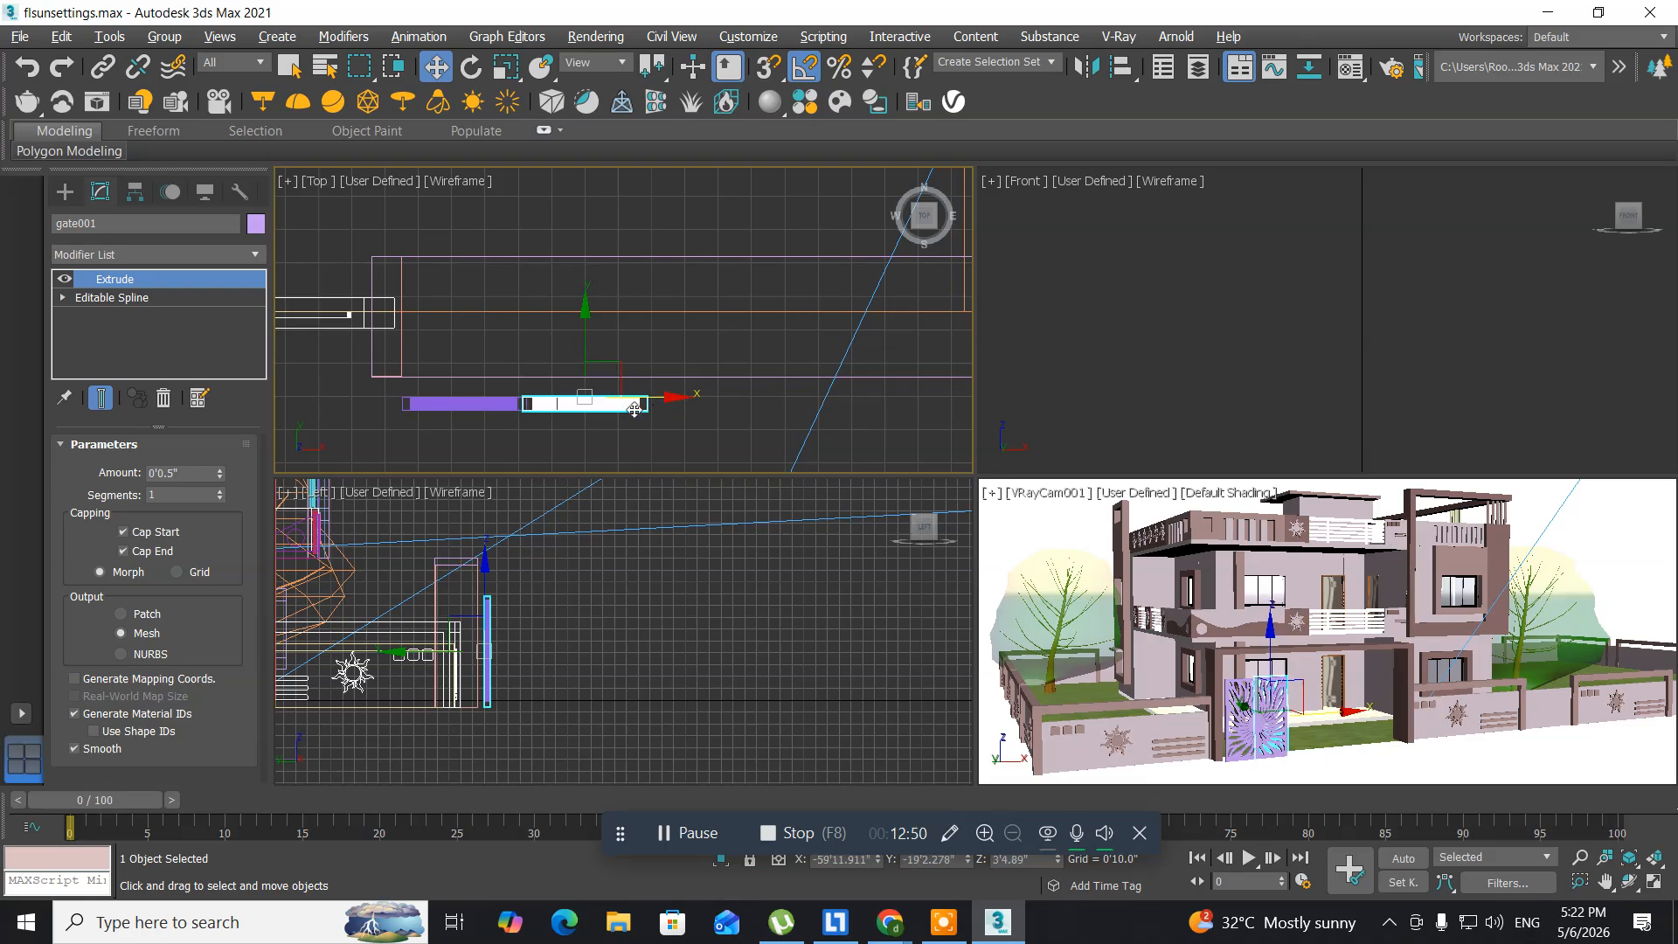
middle_click_drag(600, 409, 679, 357)
scroll(679, 357, "up", 6)
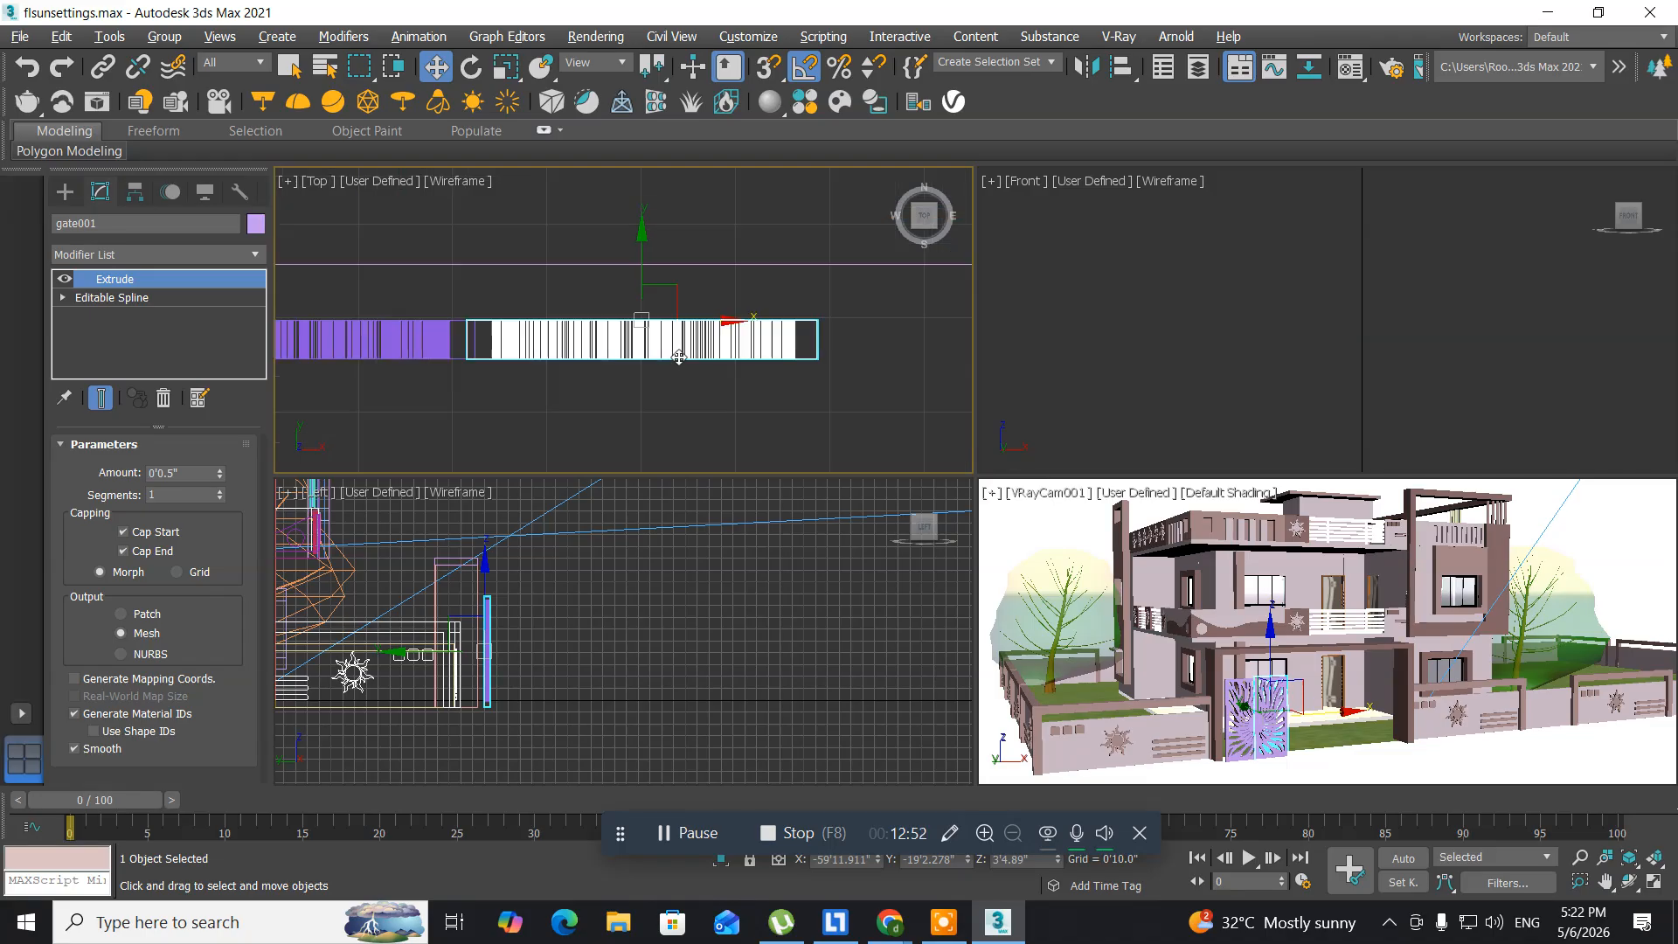
middle_click_drag(531, 370, 571, 360)
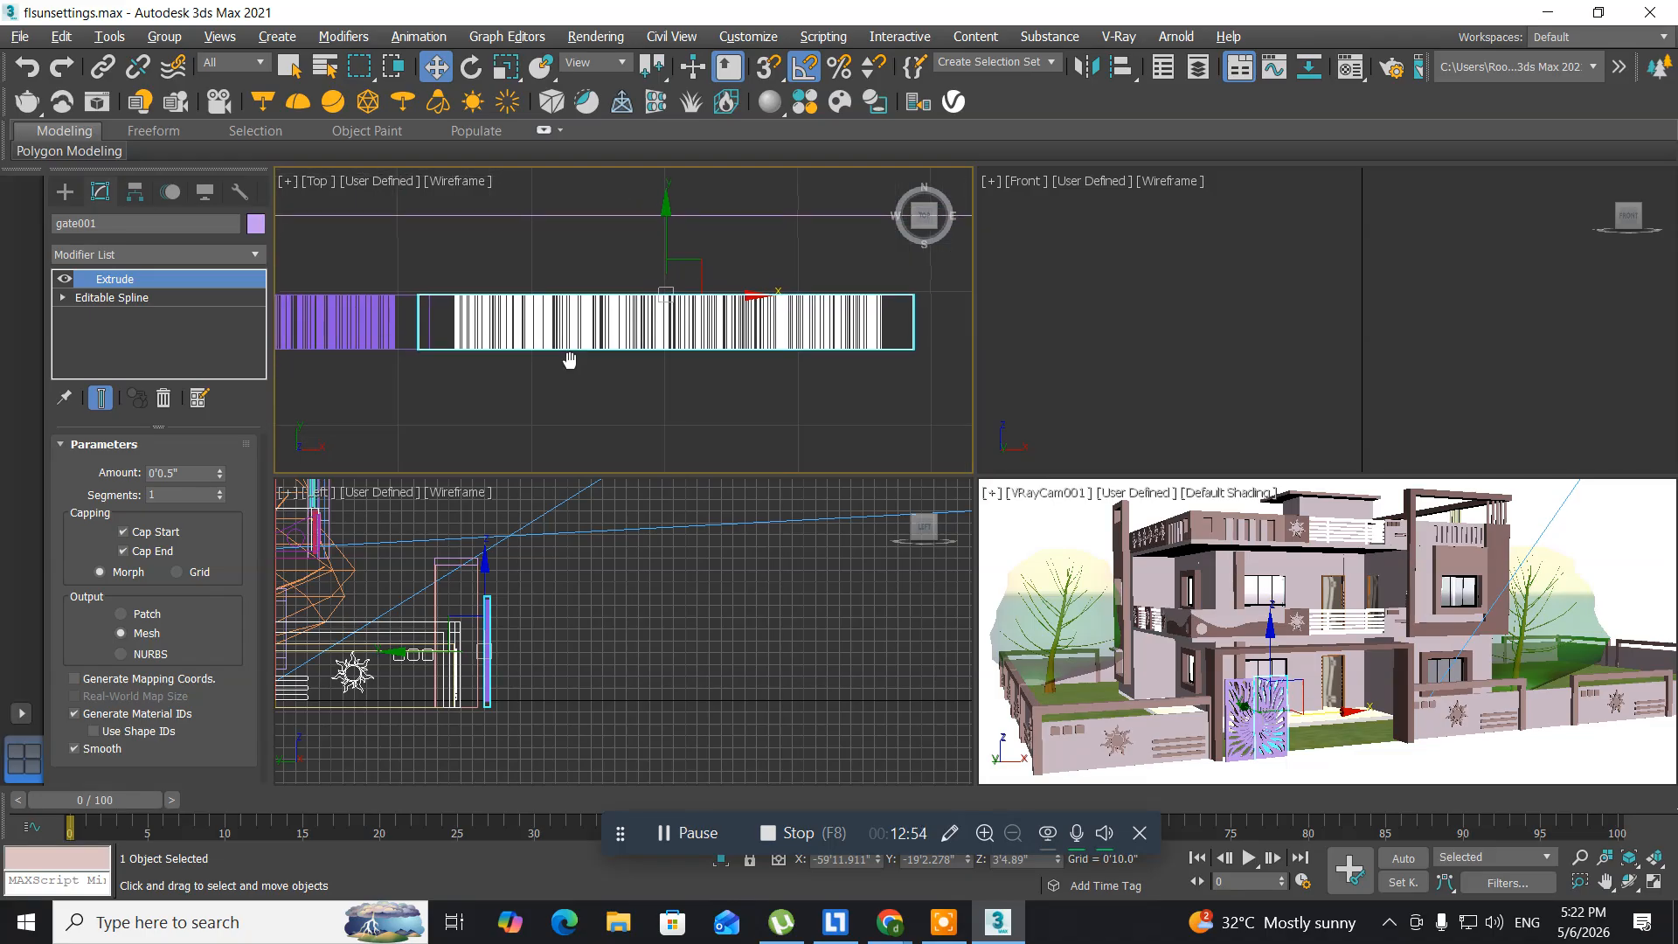
left_click_drag(739, 300, 750, 301)
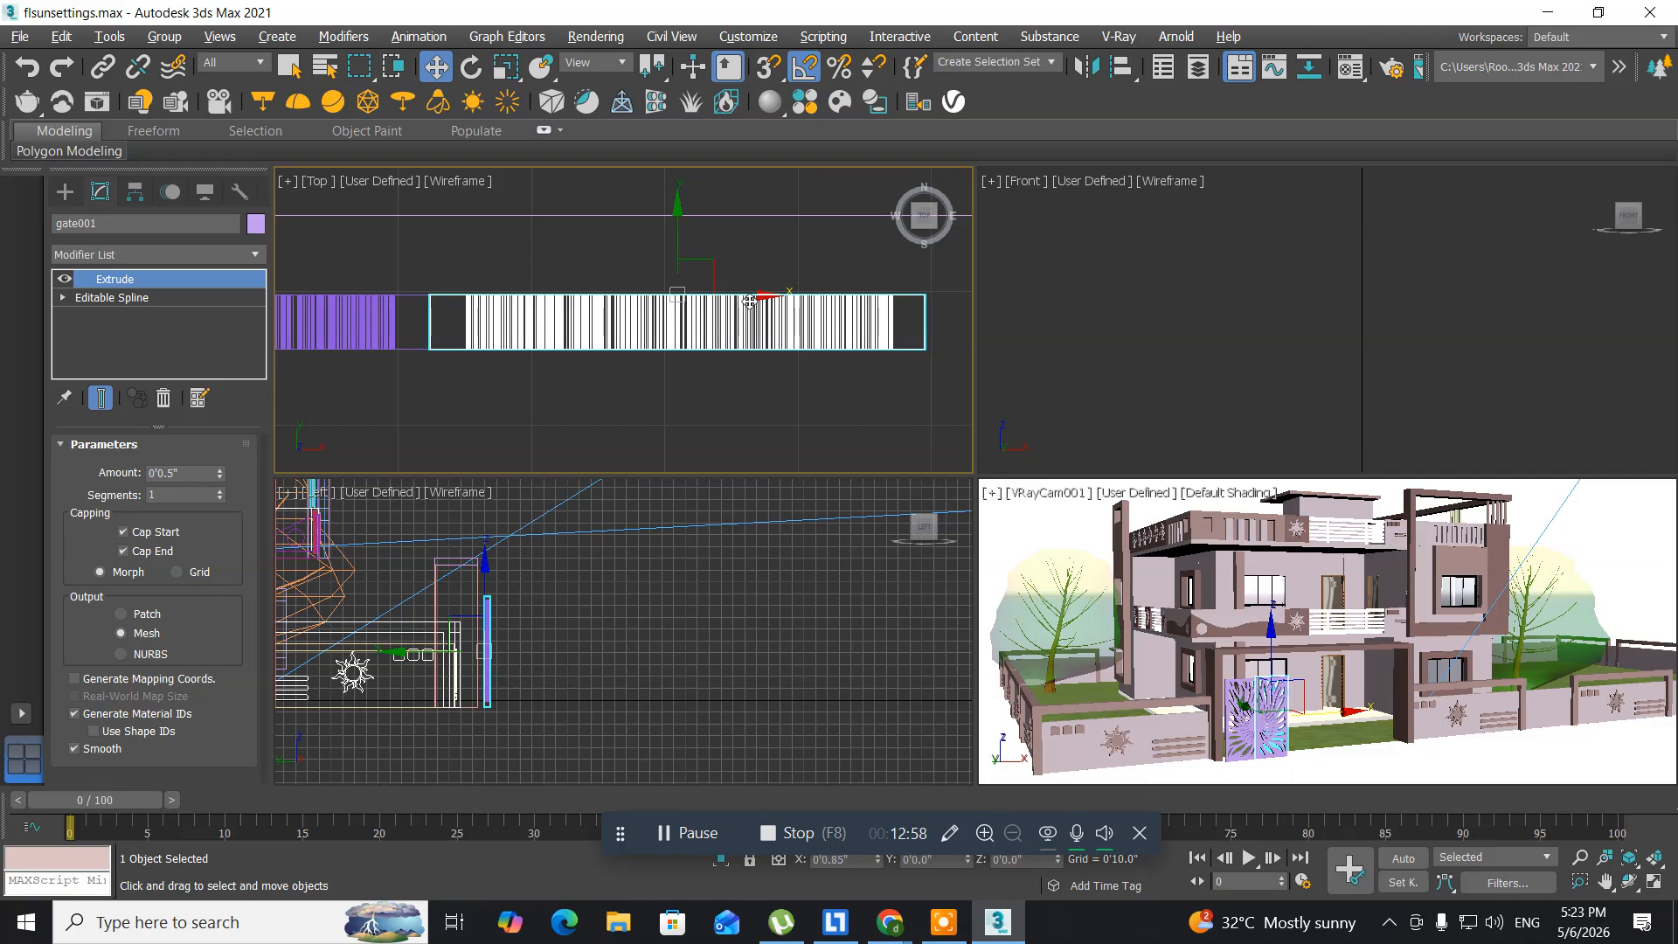
scroll(674, 344, "down", 3)
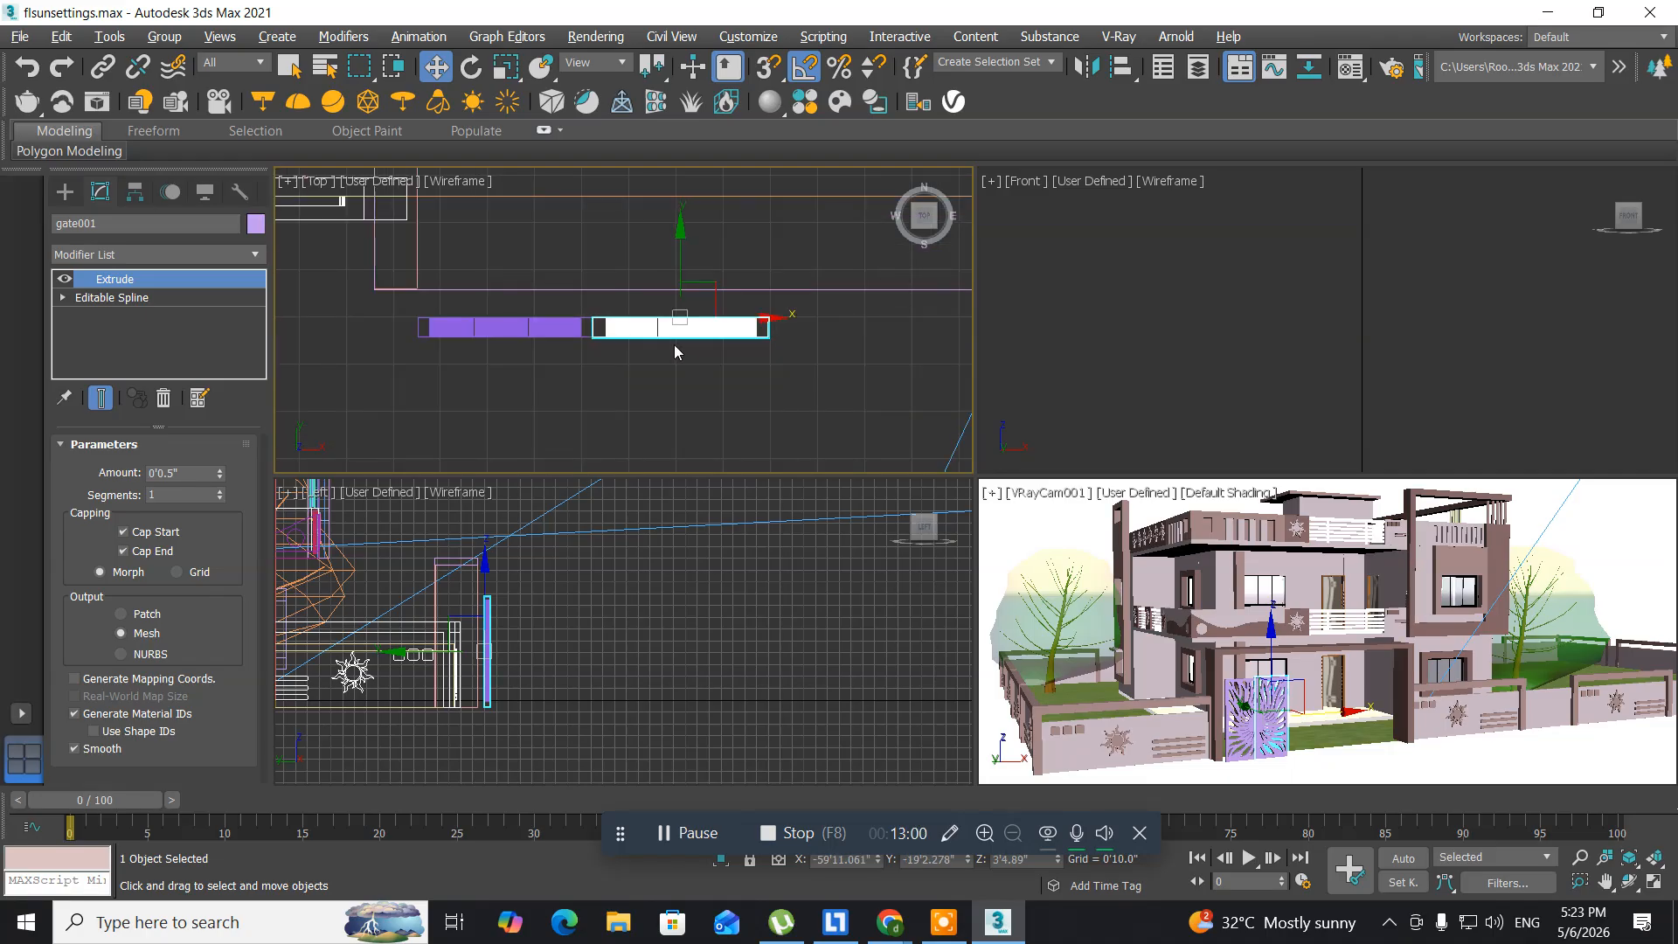
- Select both gate panels and move them back into the wall line, near the middle of the entrance opening
scroll(674, 344, "down", 2)
left_click_drag(797, 375, 476, 323)
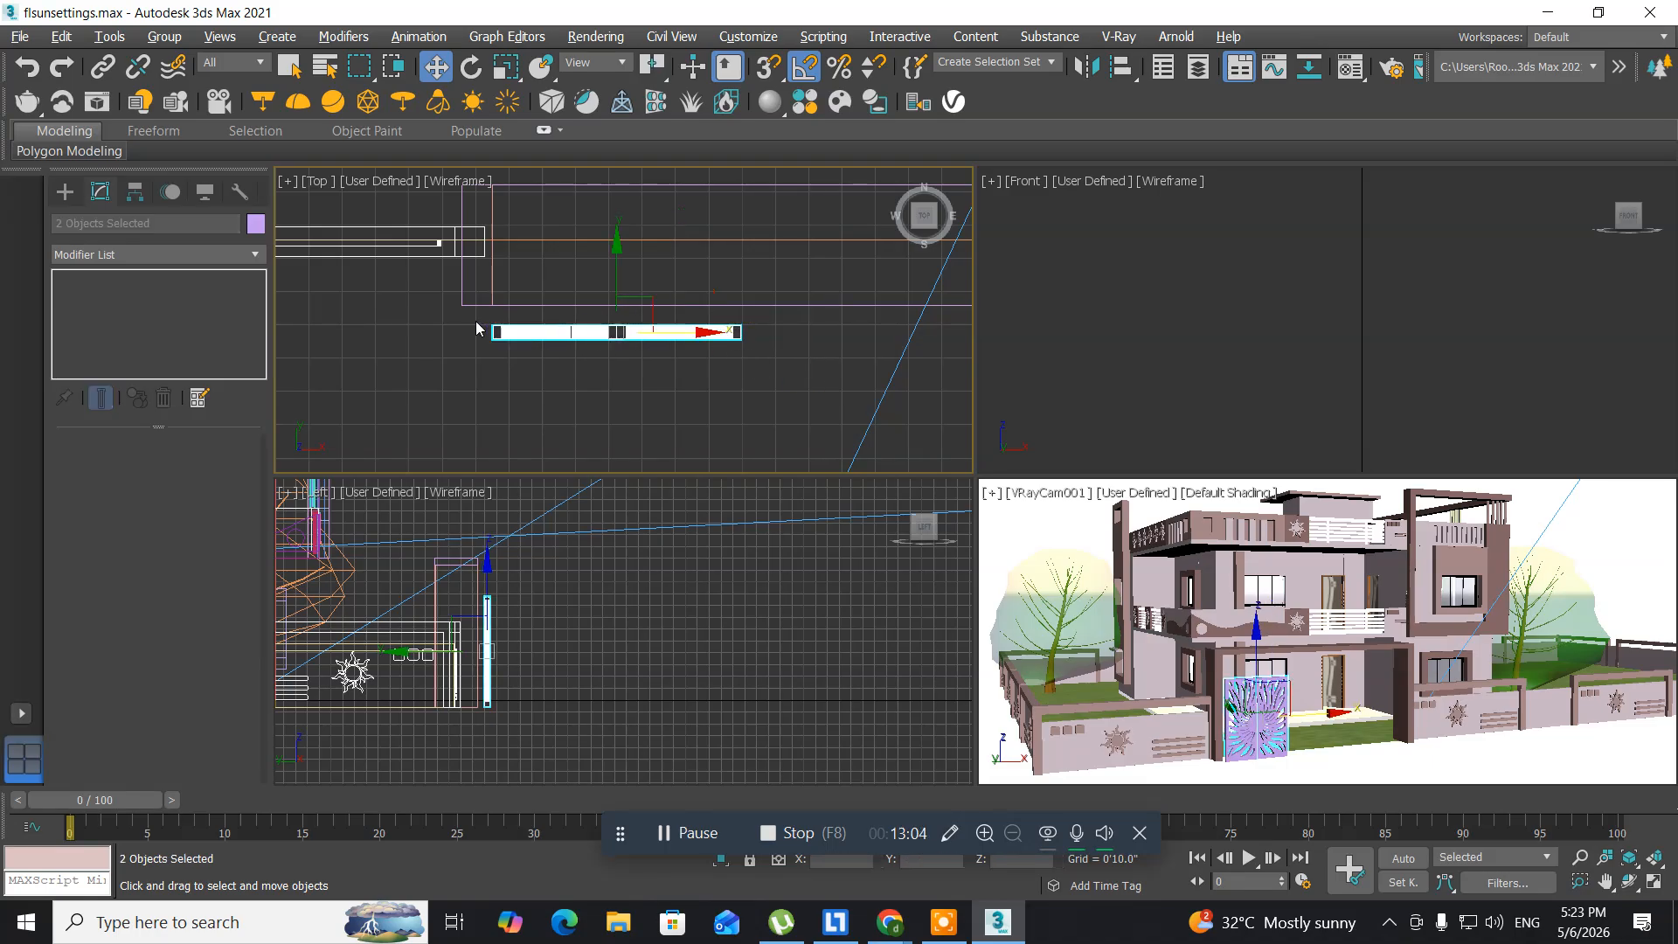
left_click_drag(618, 255, 618, 174)
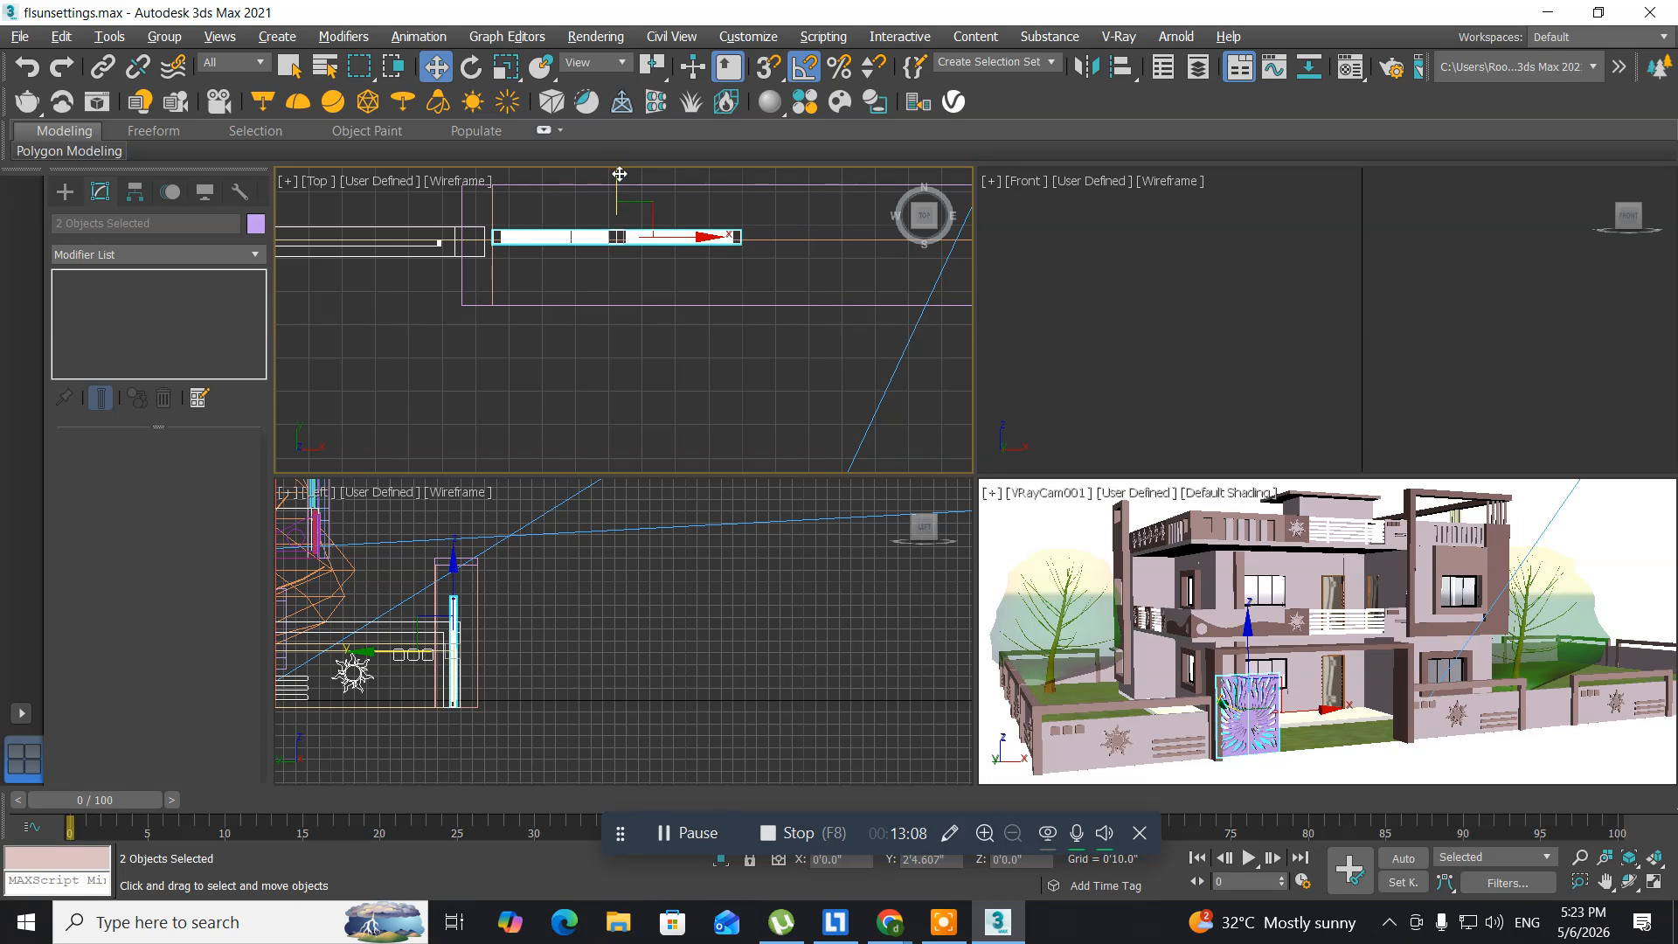
scroll(631, 254, "down", 3)
middle_click_drag(648, 301, 467, 387)
left_click_drag(519, 331, 650, 346)
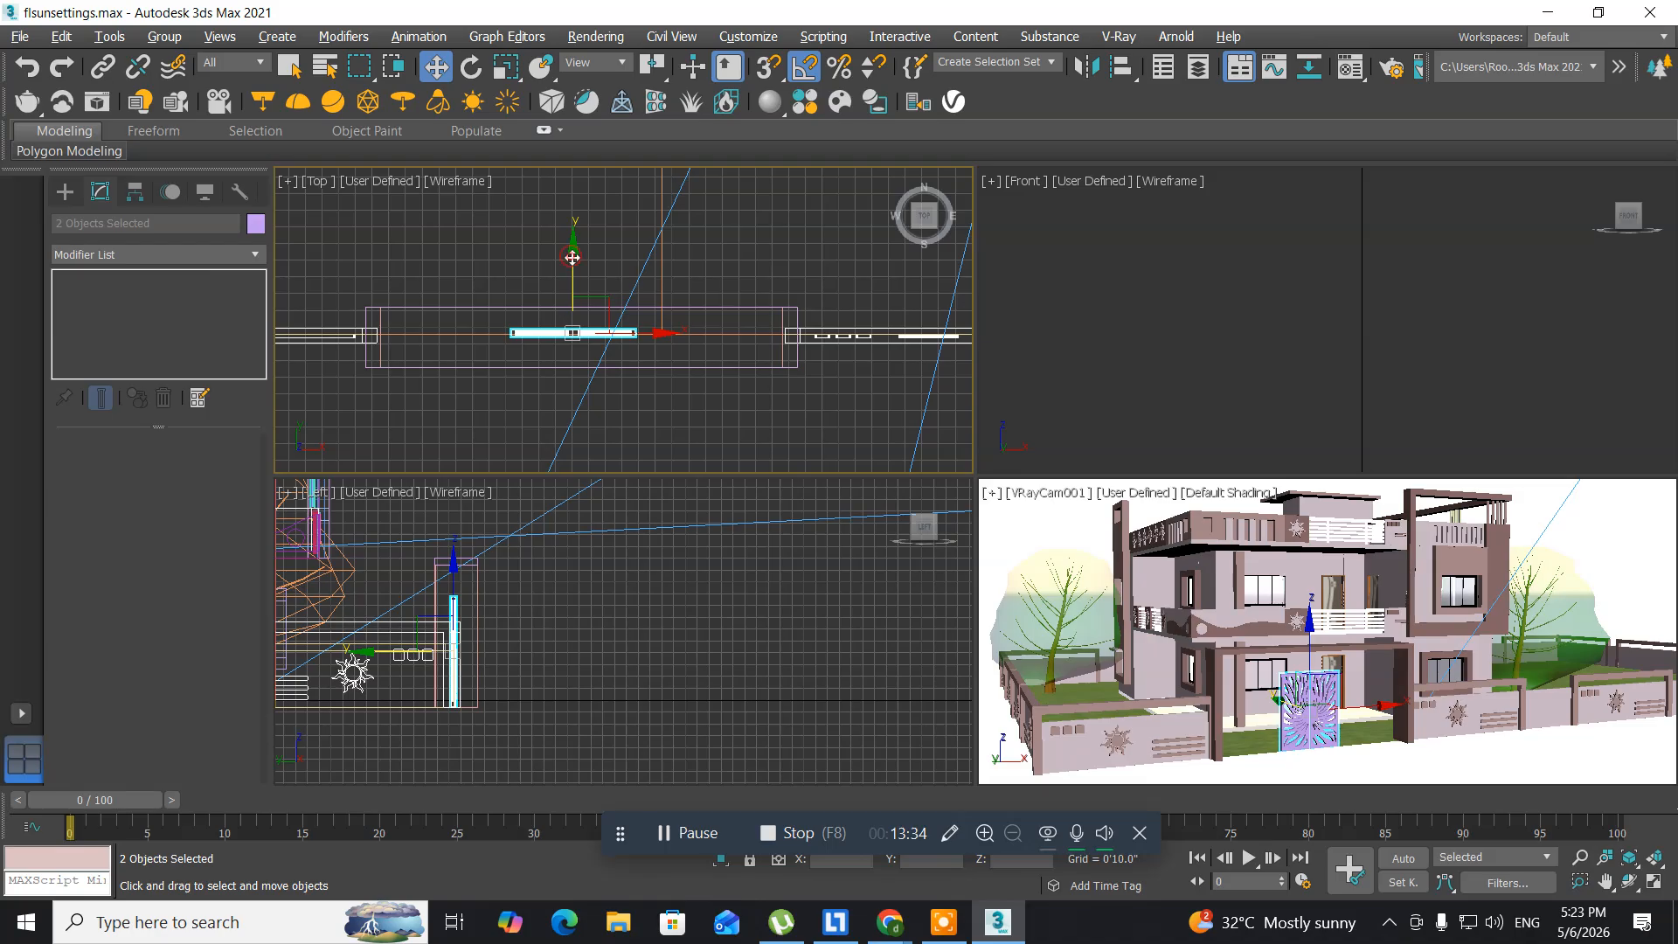
- Move both gate panels out in front of the entrance in the Top view and deselect them
left_click_drag(572, 258, 579, 319)
scroll(556, 417, "up", 5)
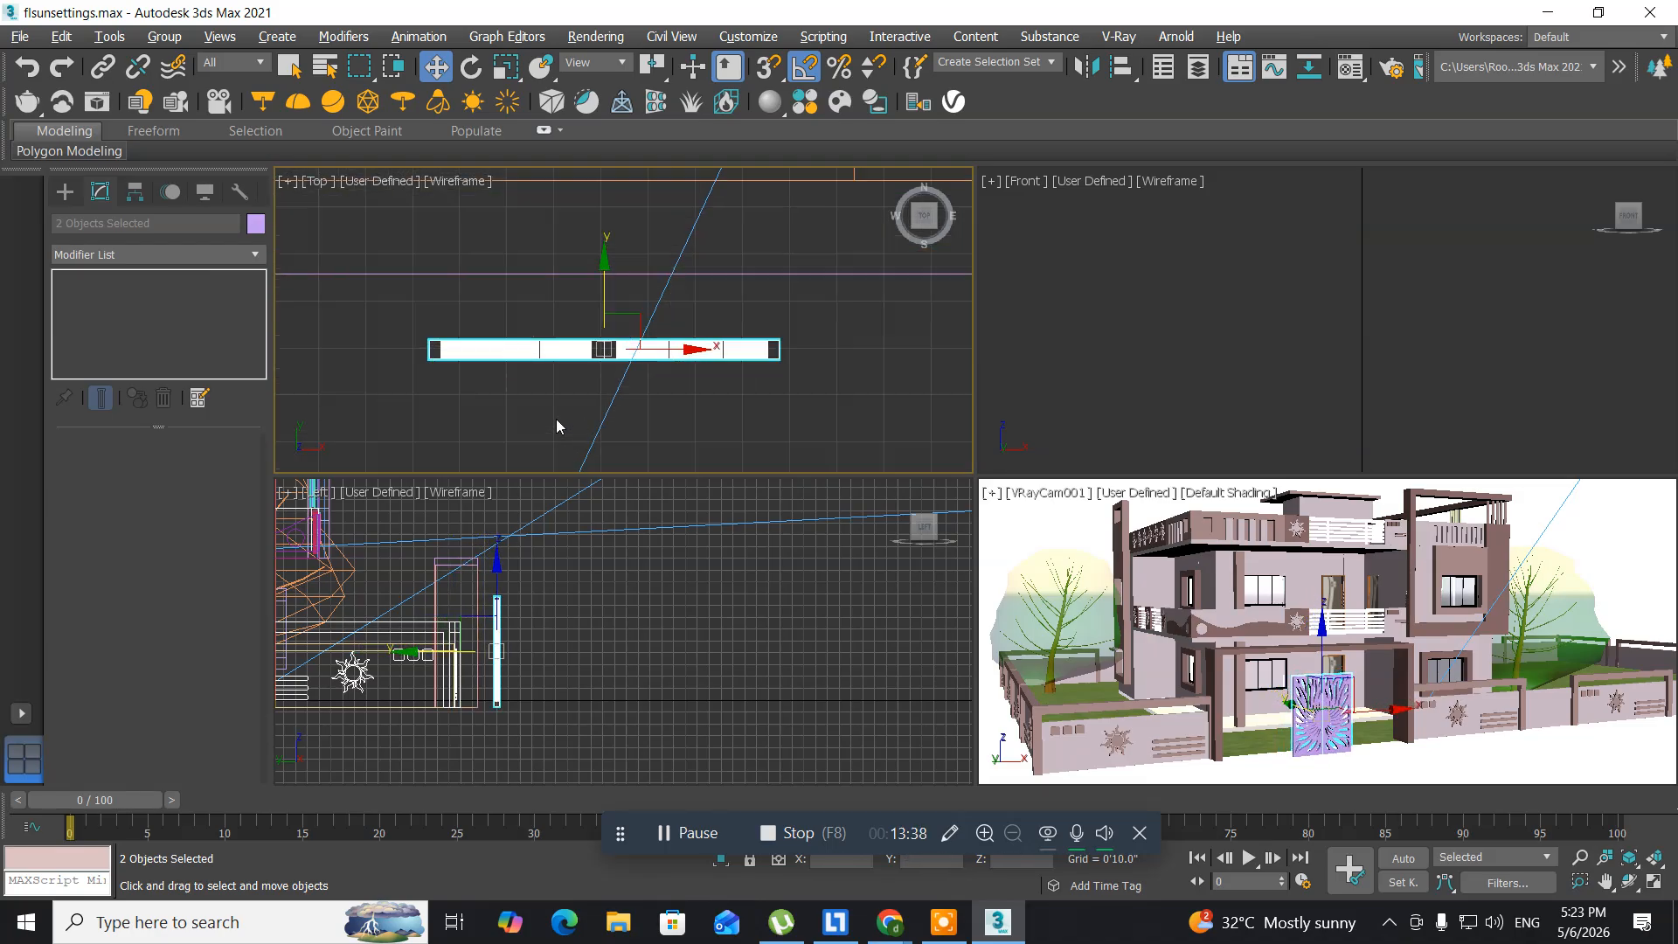
middle_click_drag(535, 385, 618, 397)
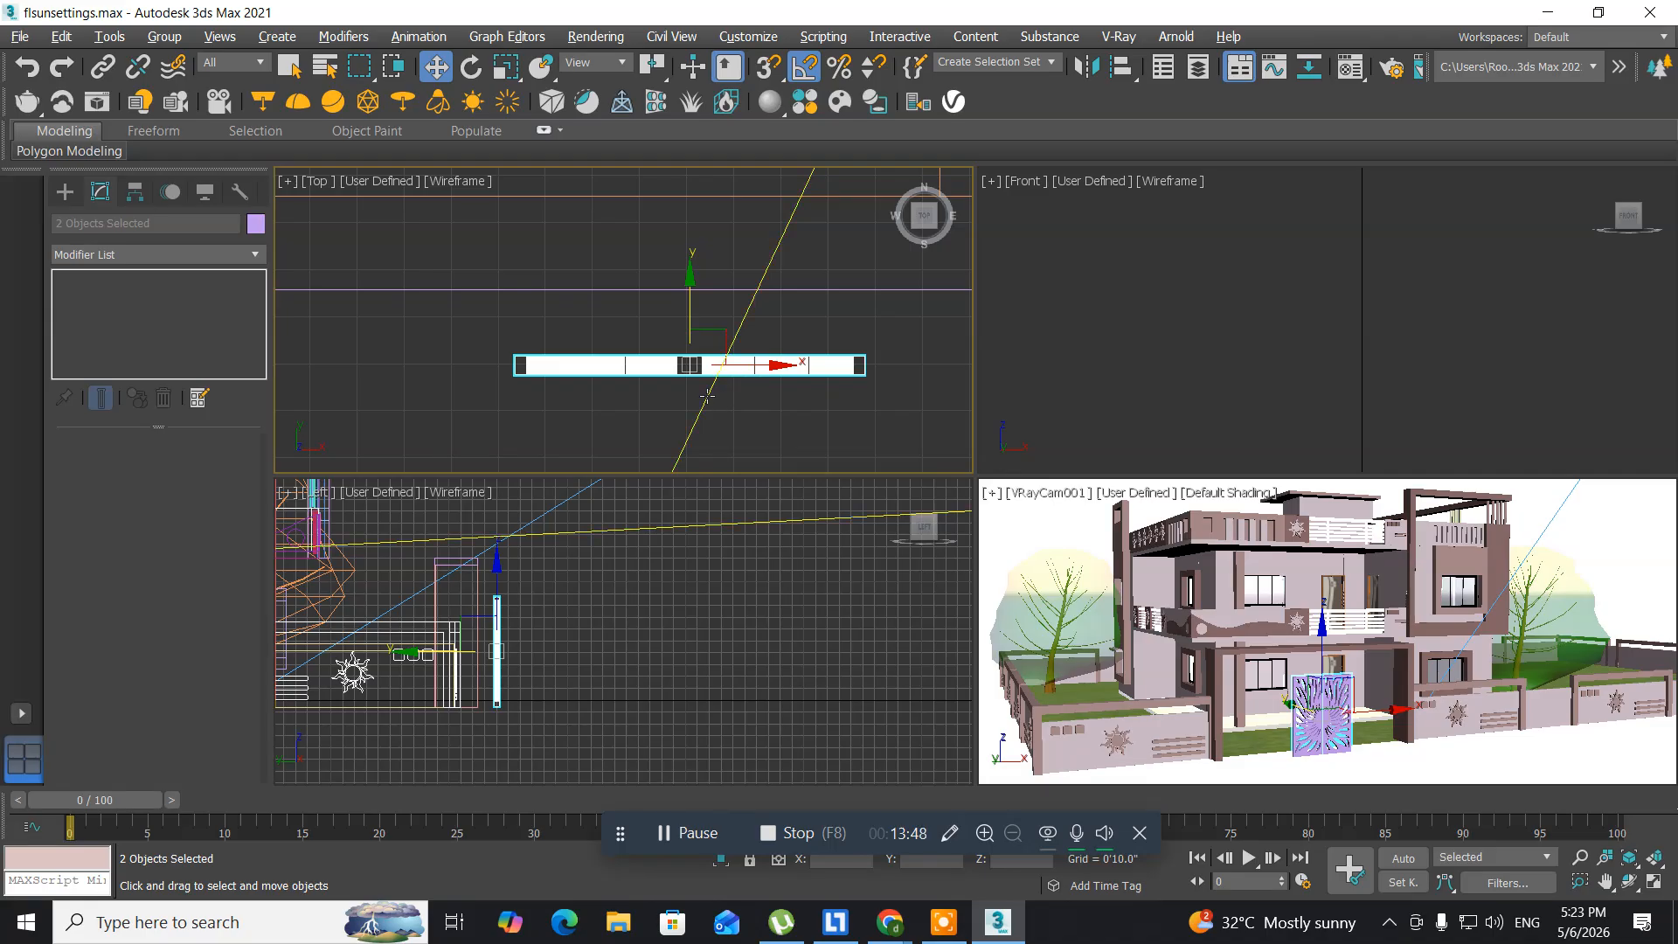
left_click(560, 400)
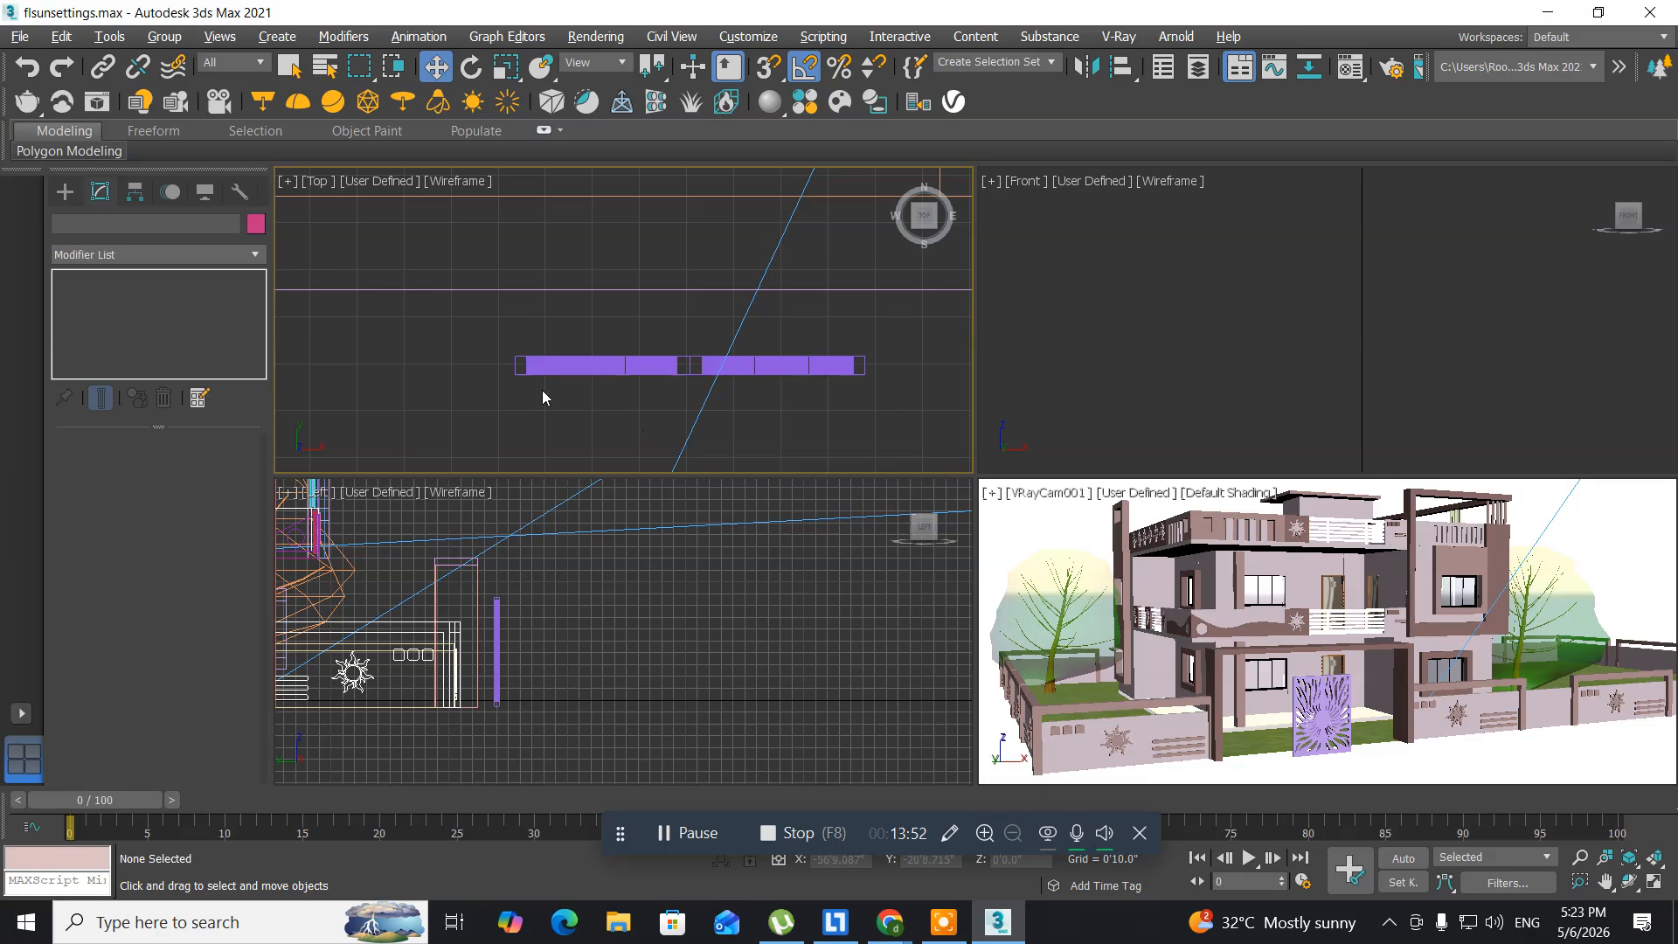
- Import the gate01 Illustrator file from the Desktop, merging it with the current scene and naming the conflicting shape gframe
left_click(18, 37)
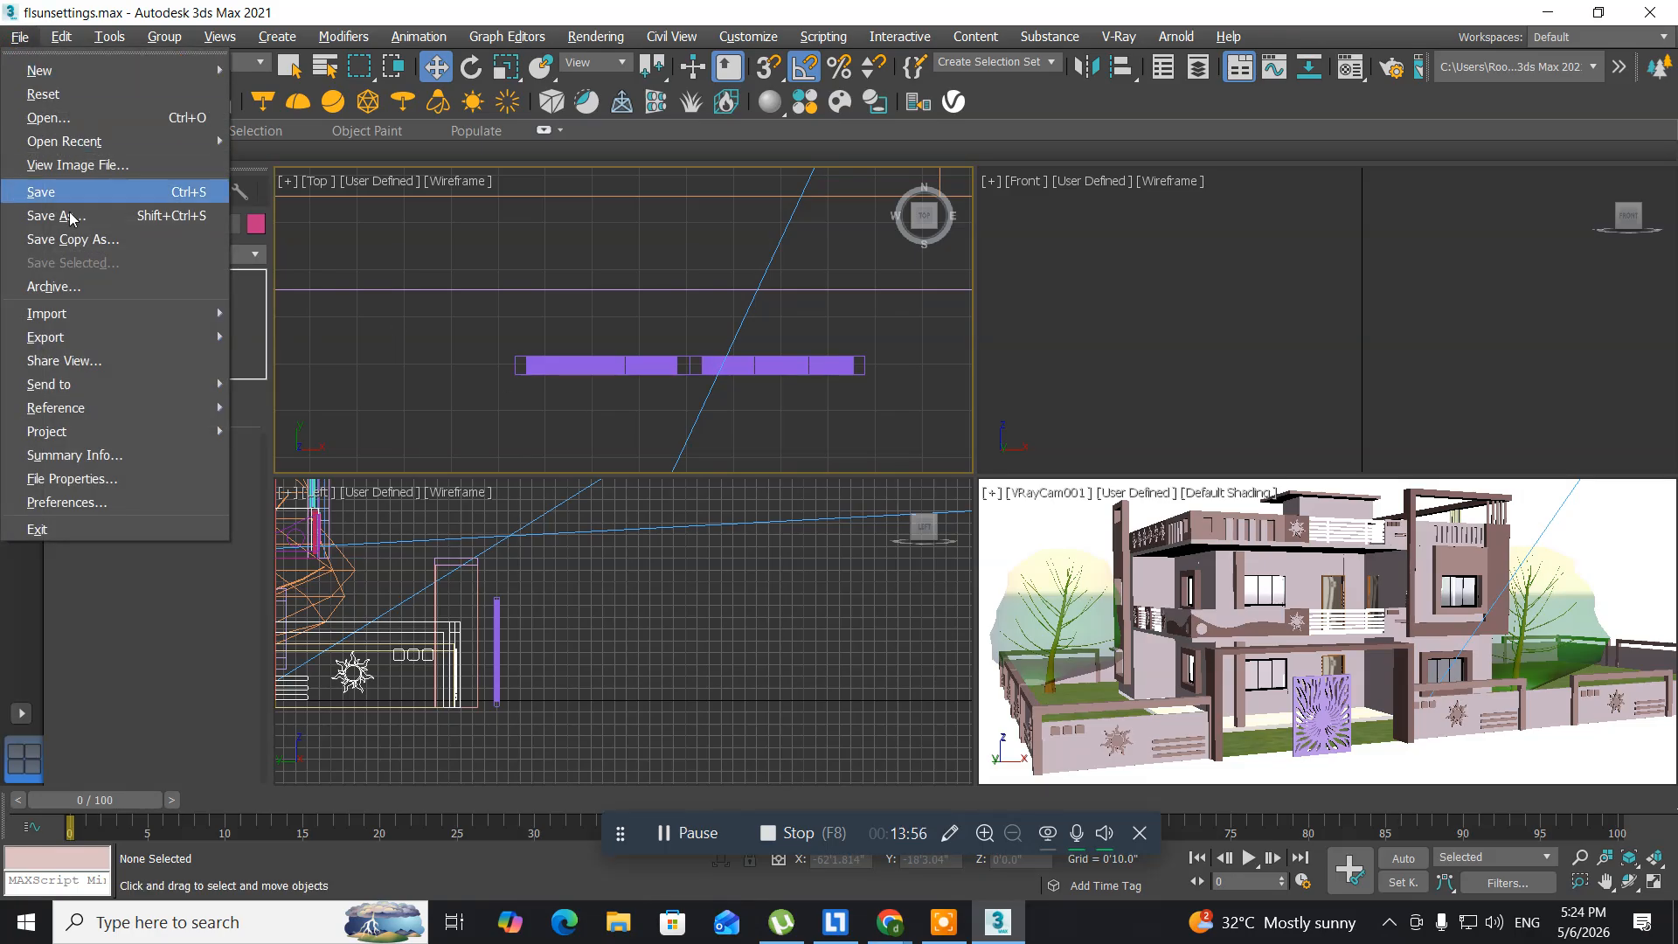
mouse_move(122, 313)
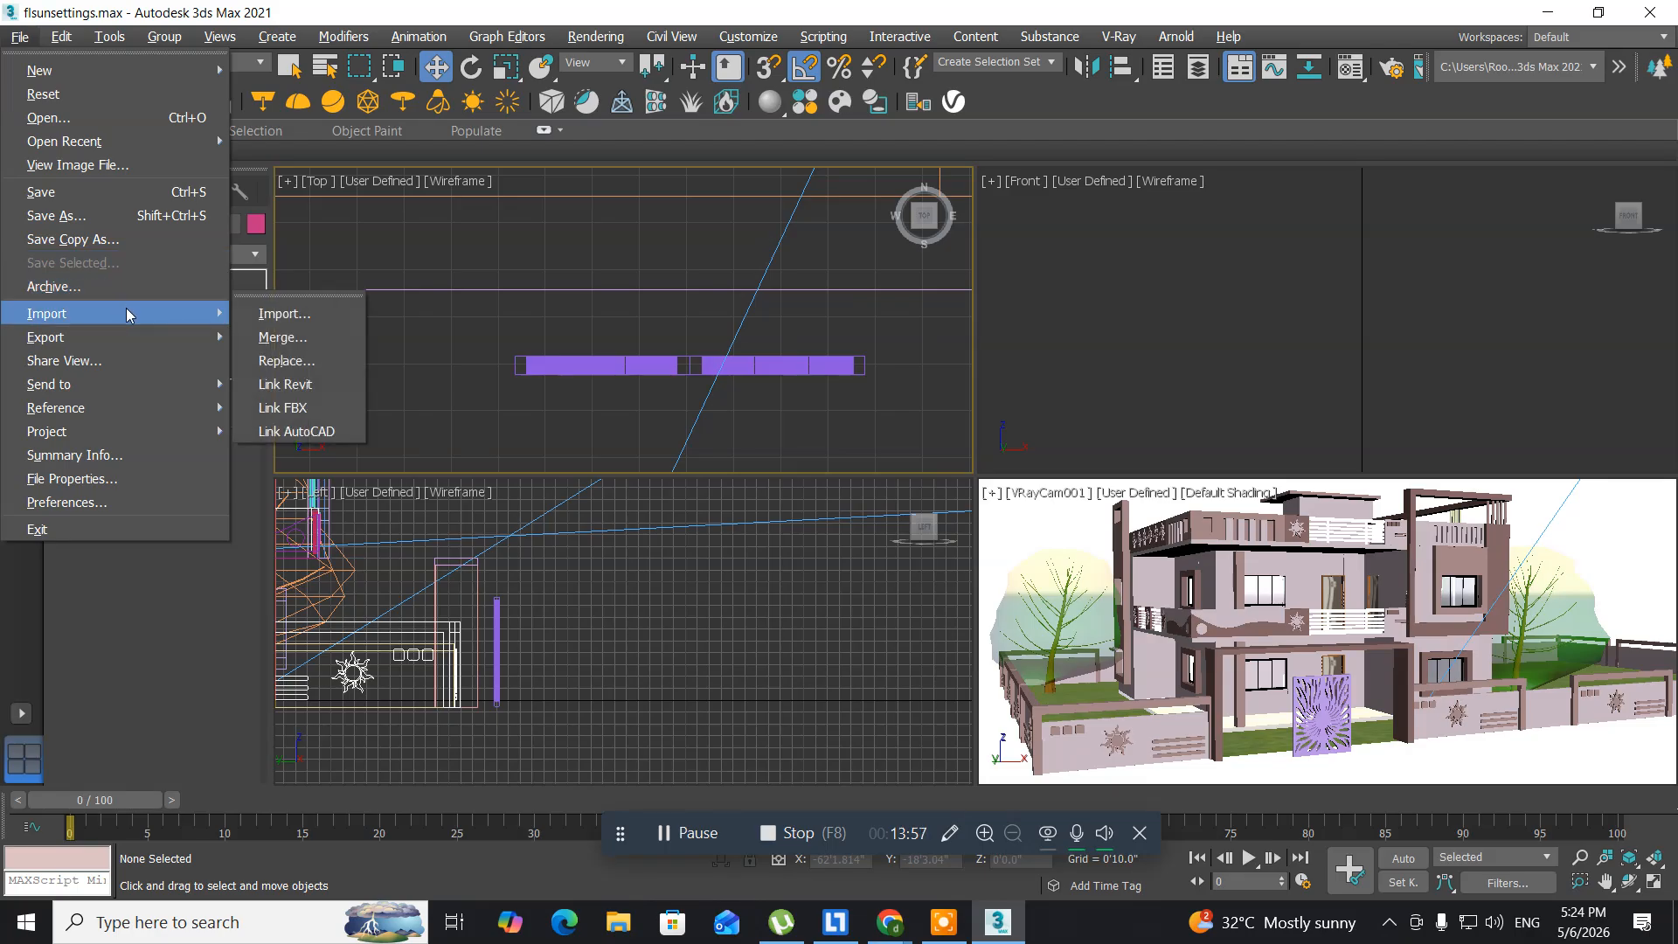
left_click(258, 312)
left_click(767, 197)
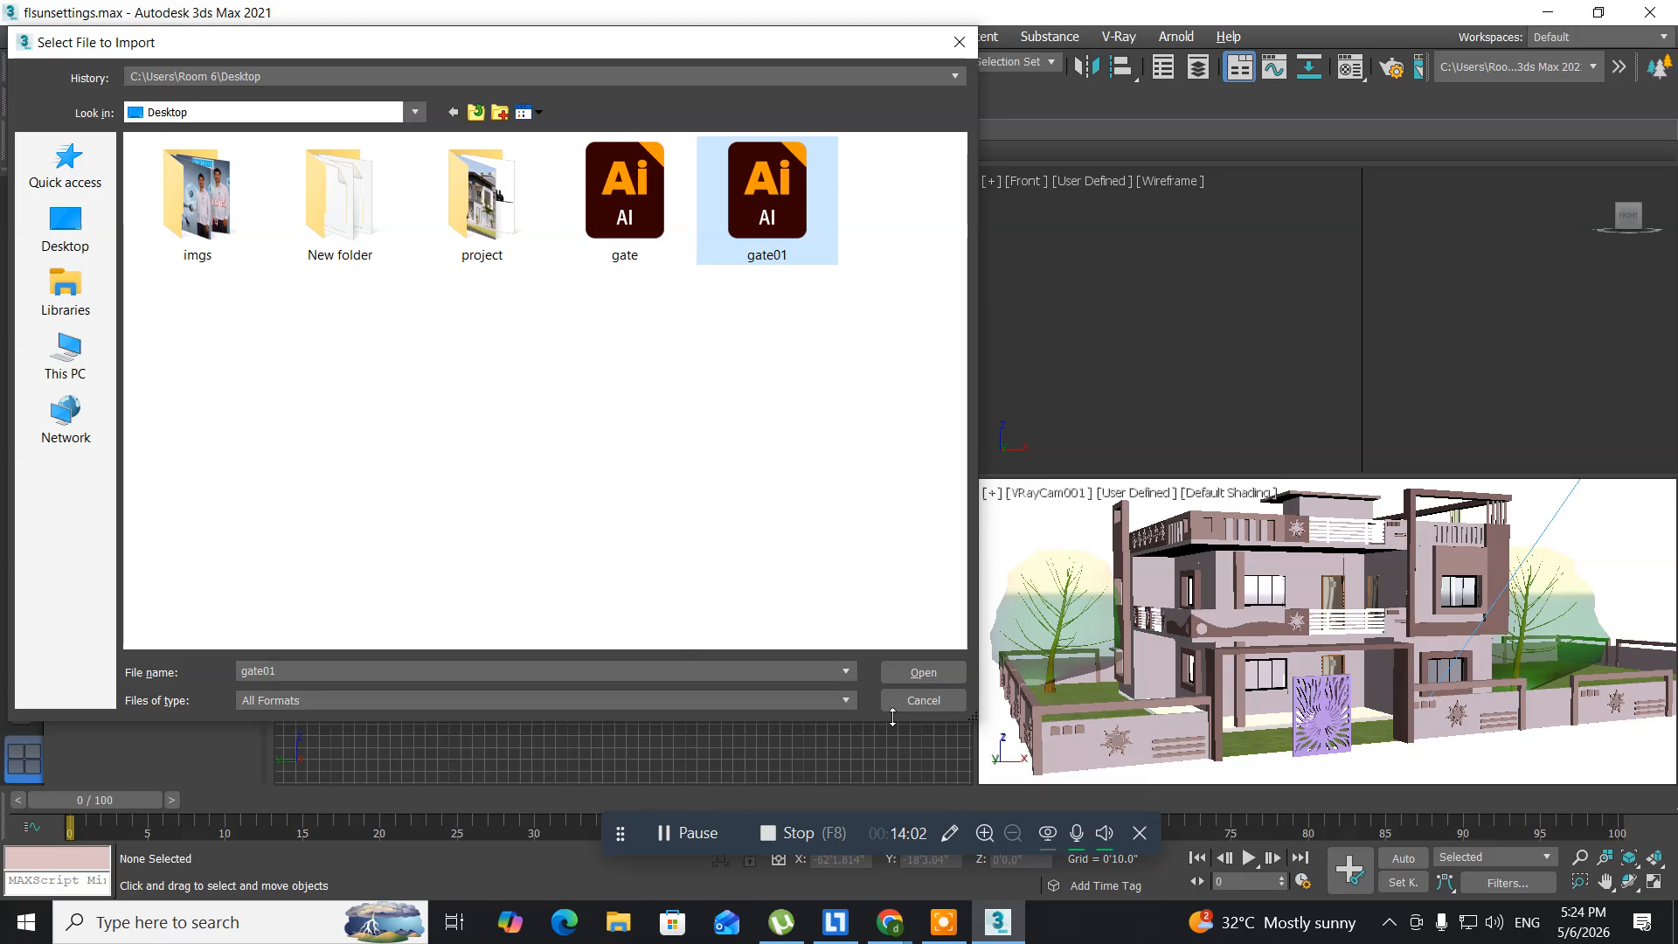
left_click(921, 674)
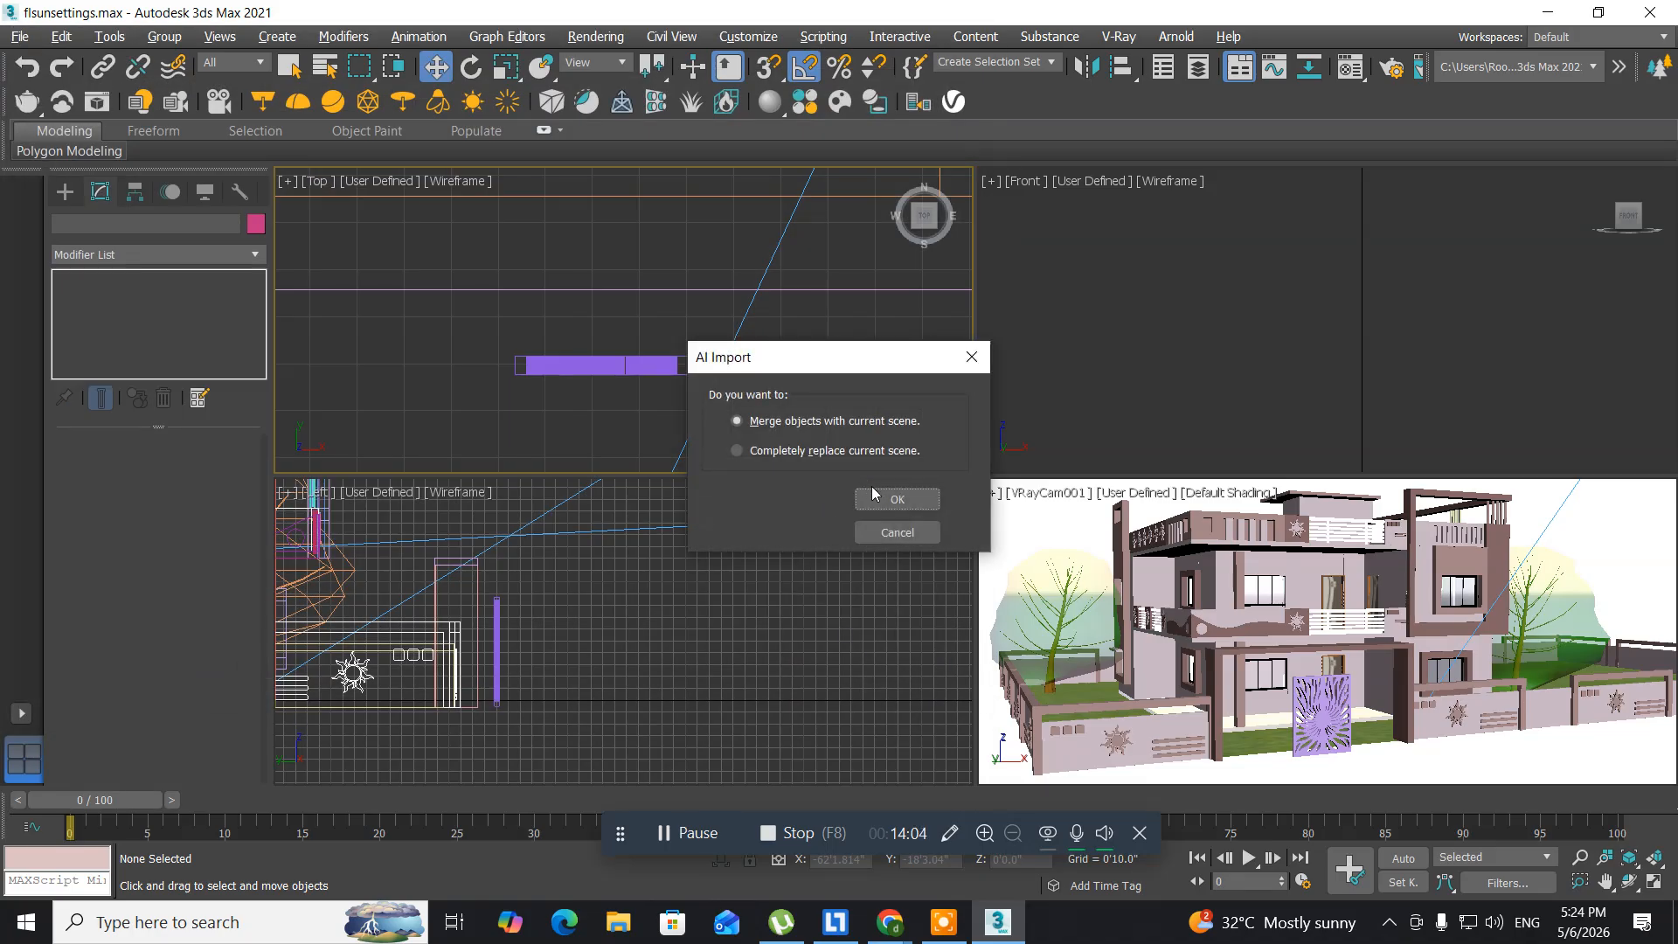
left_click(889, 498)
left_click(884, 486)
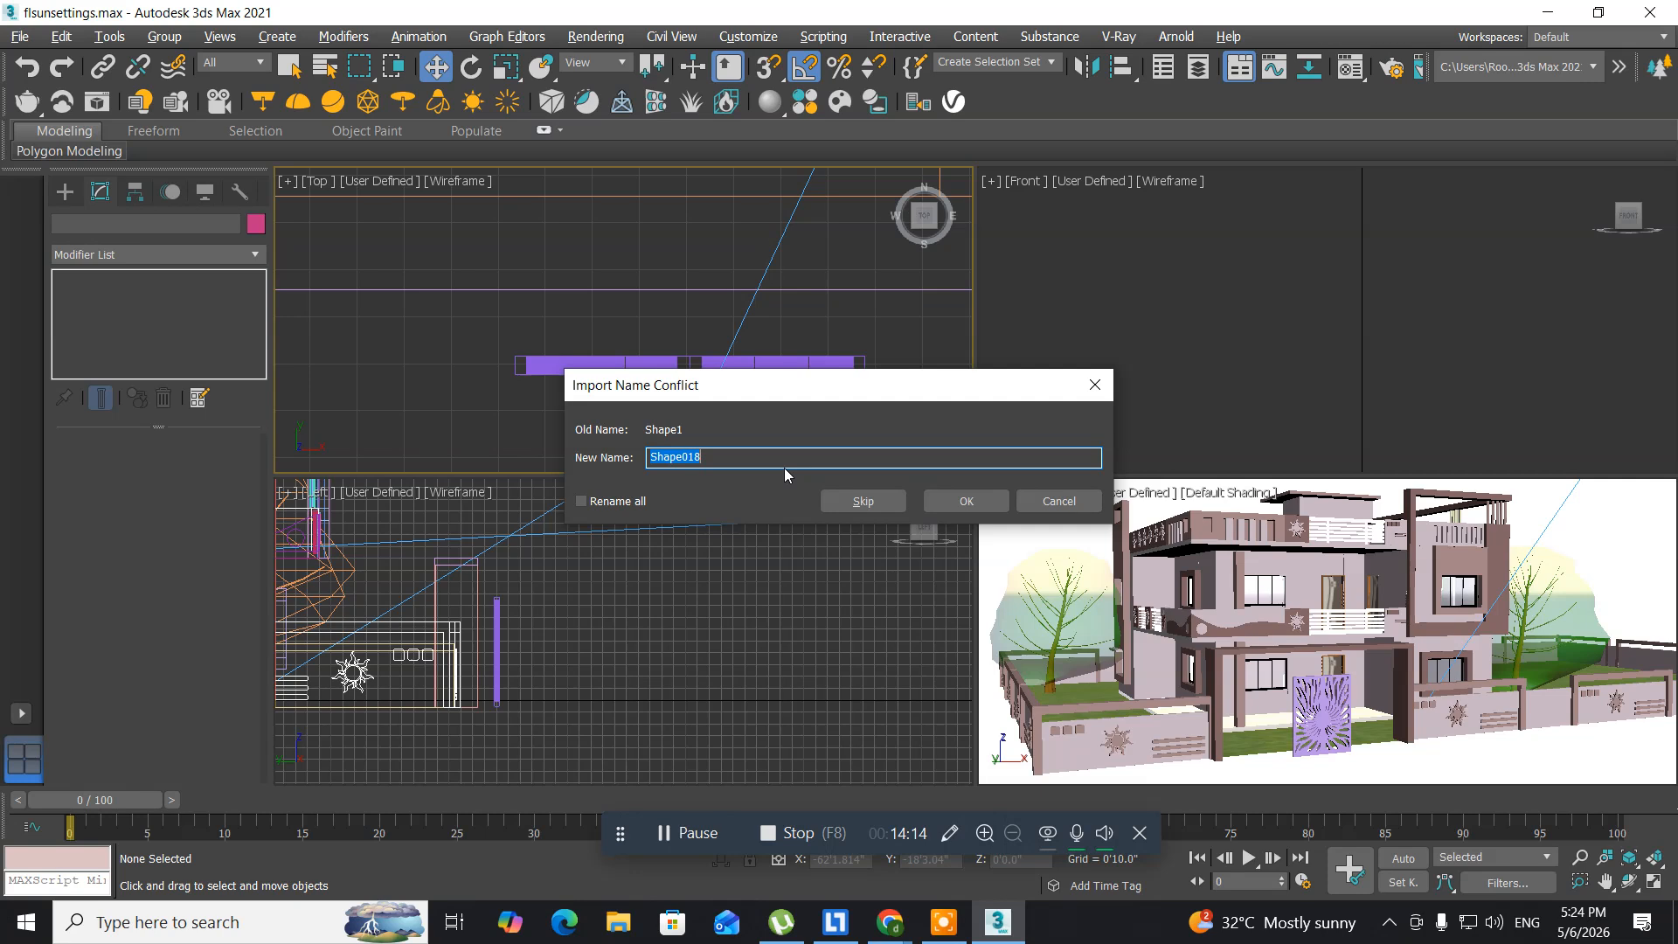
type("gframe")
left_click(928, 493)
key("z")
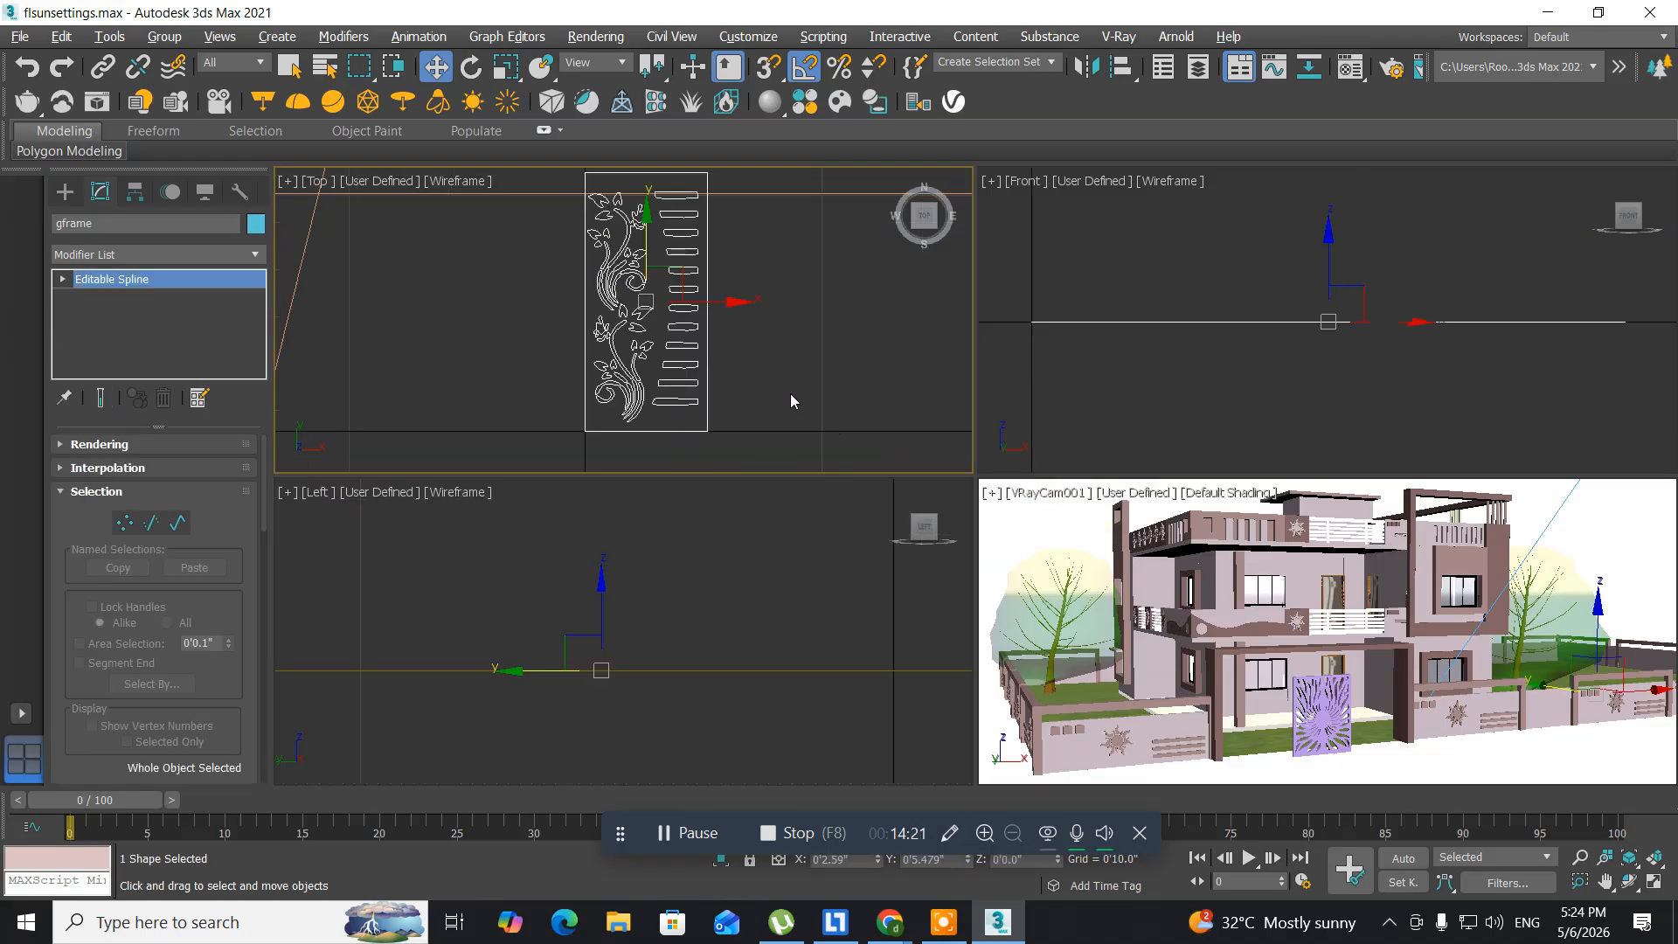
- Move the gframe spline in the Top view to just outside the boundary wall, in front of the purple gate panels
scroll(747, 375, "down", 5)
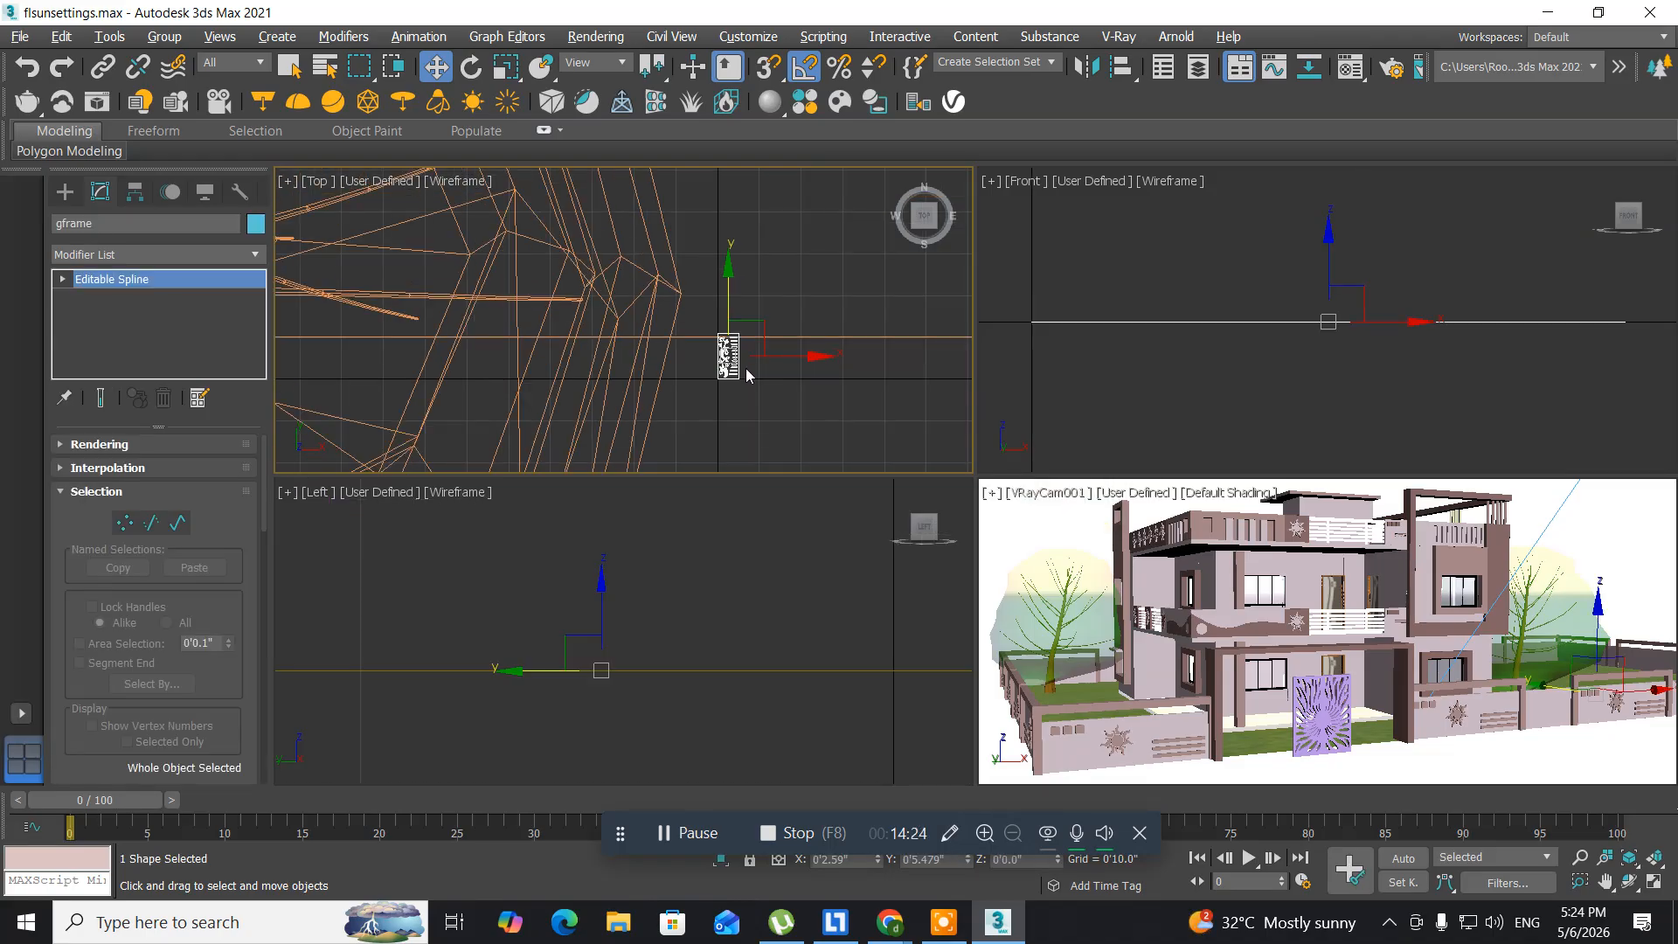
middle_click_drag(746, 376, 584, 327)
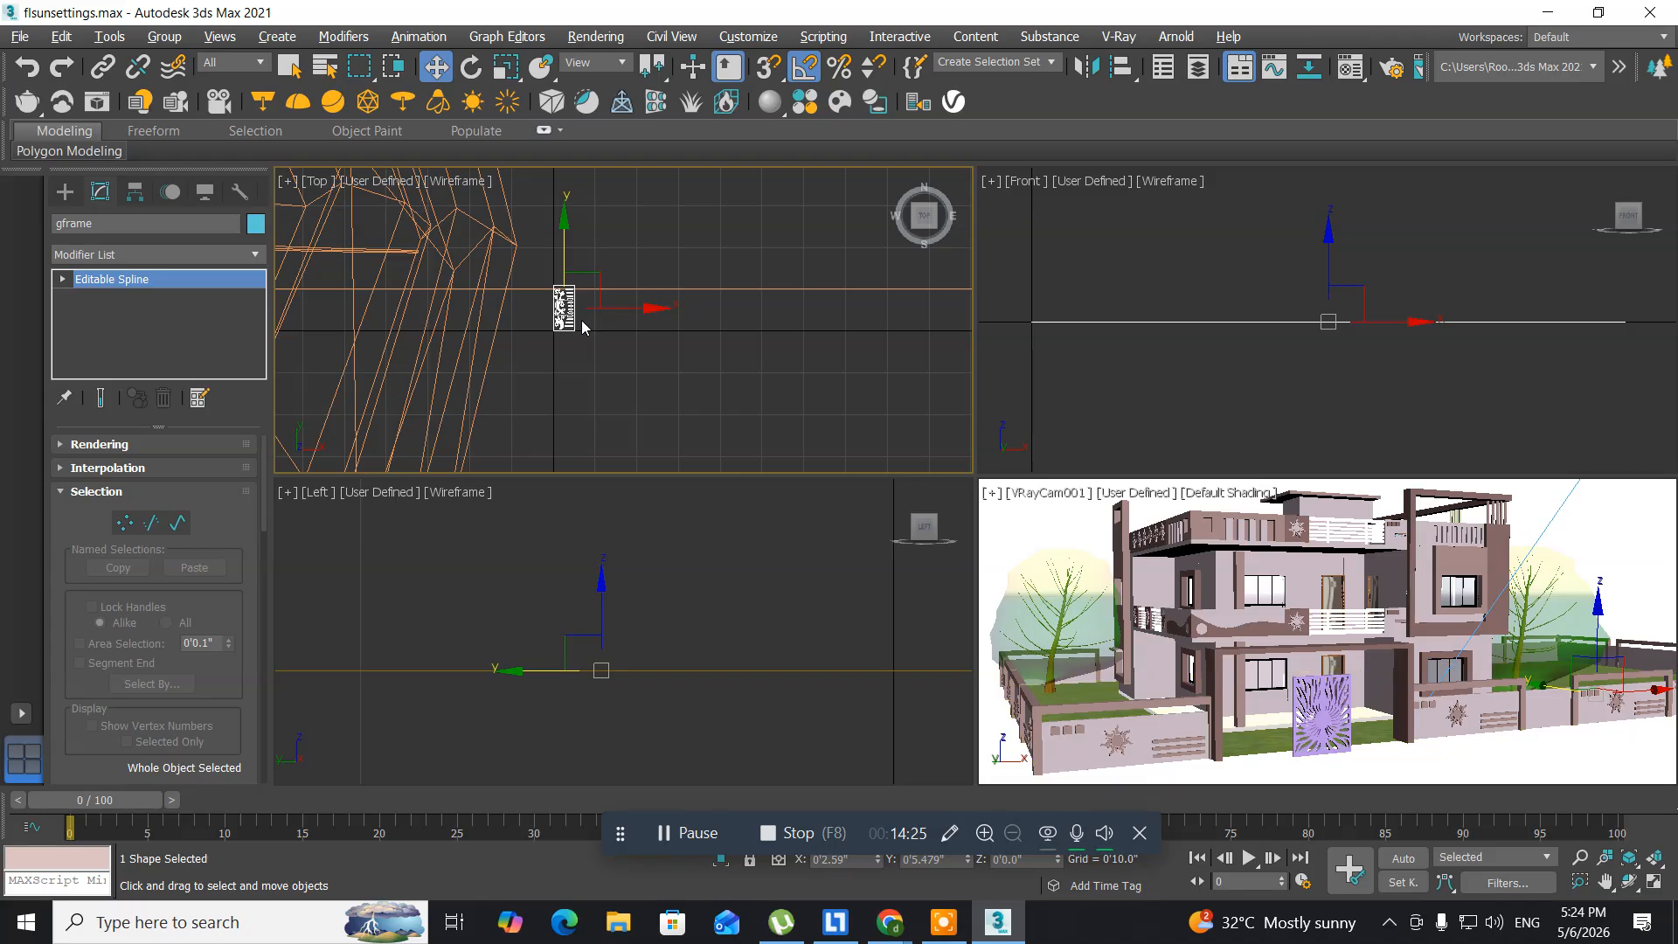
scroll(582, 327, "down", 6)
scroll(582, 326, "down", 5)
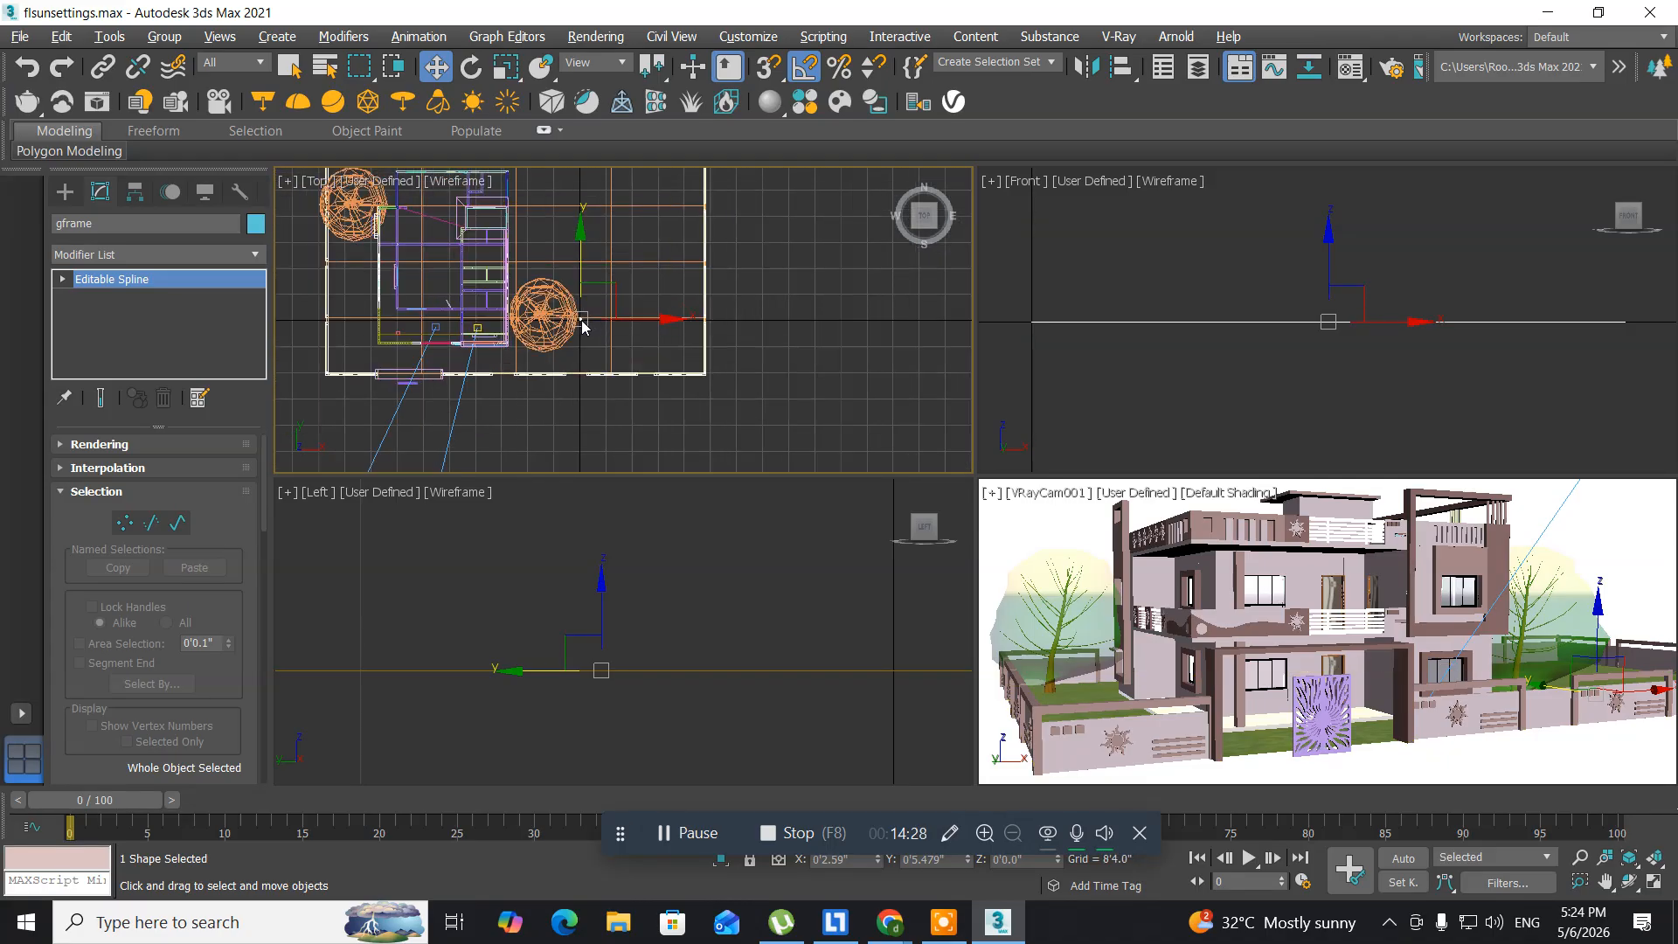
scroll(582, 327, "up", 3)
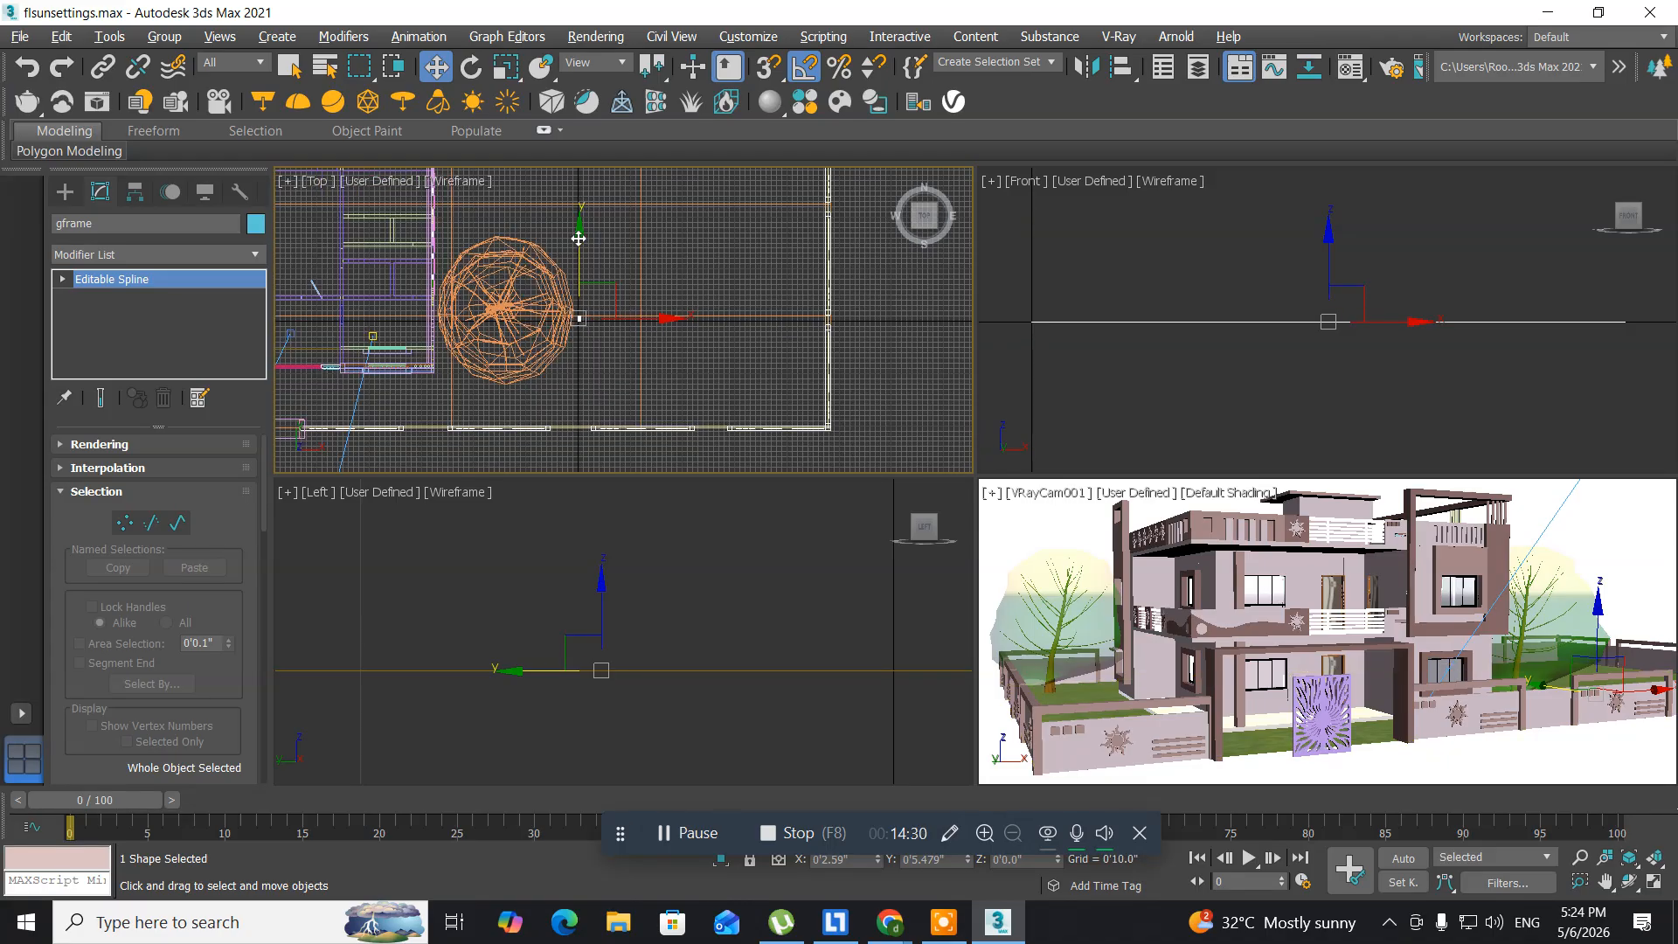
left_click_drag(578, 239, 588, 328)
scroll(588, 330, "up", 2)
middle_click_drag(624, 333, 835, 144)
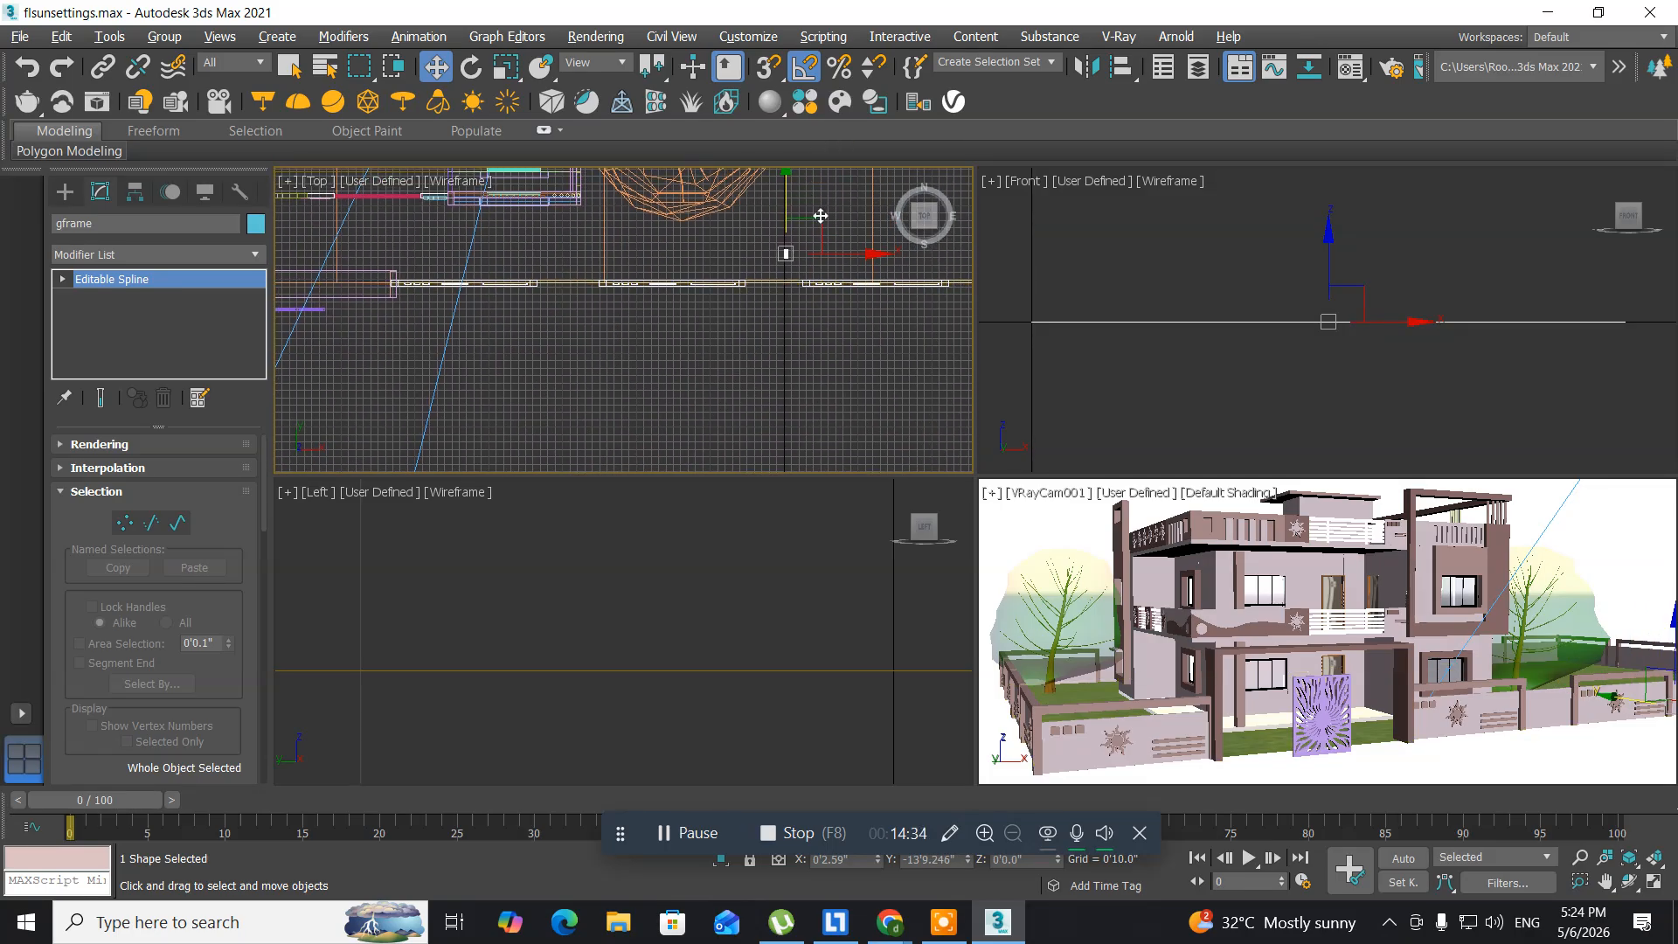
left_click_drag(787, 253, 379, 357)
middle_click_drag(379, 358, 563, 365)
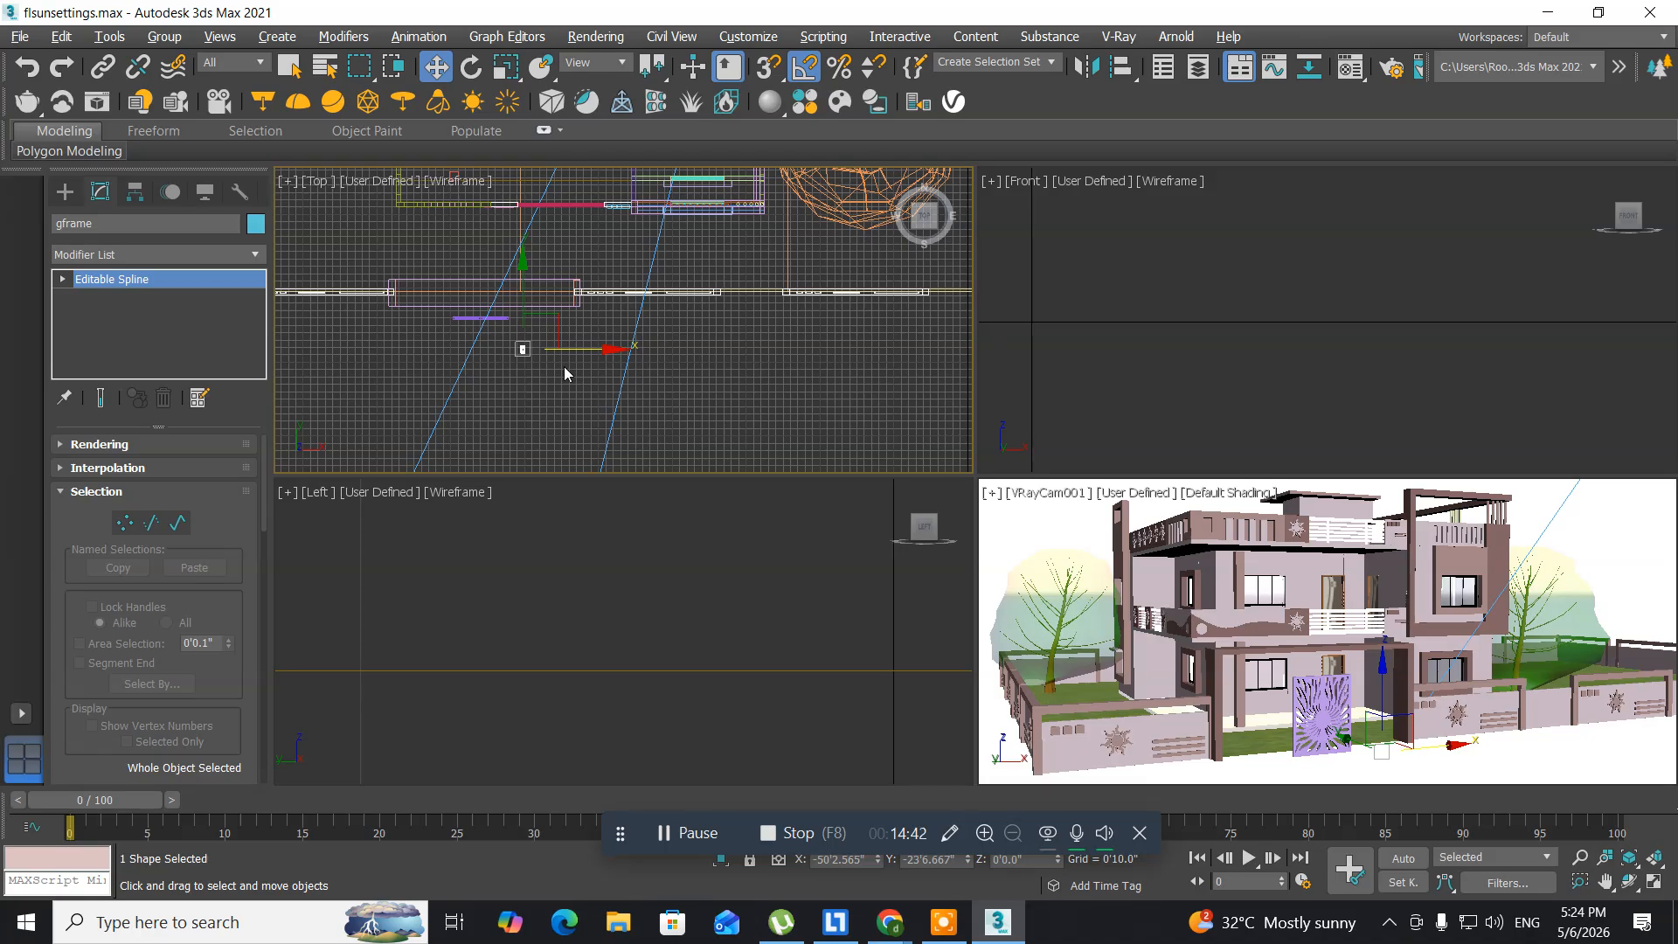
- Shift gframe slightly toward the wall along Y and scale it uniformly to about 477%
key("alt+w")
scroll(806, 568, "up", 5)
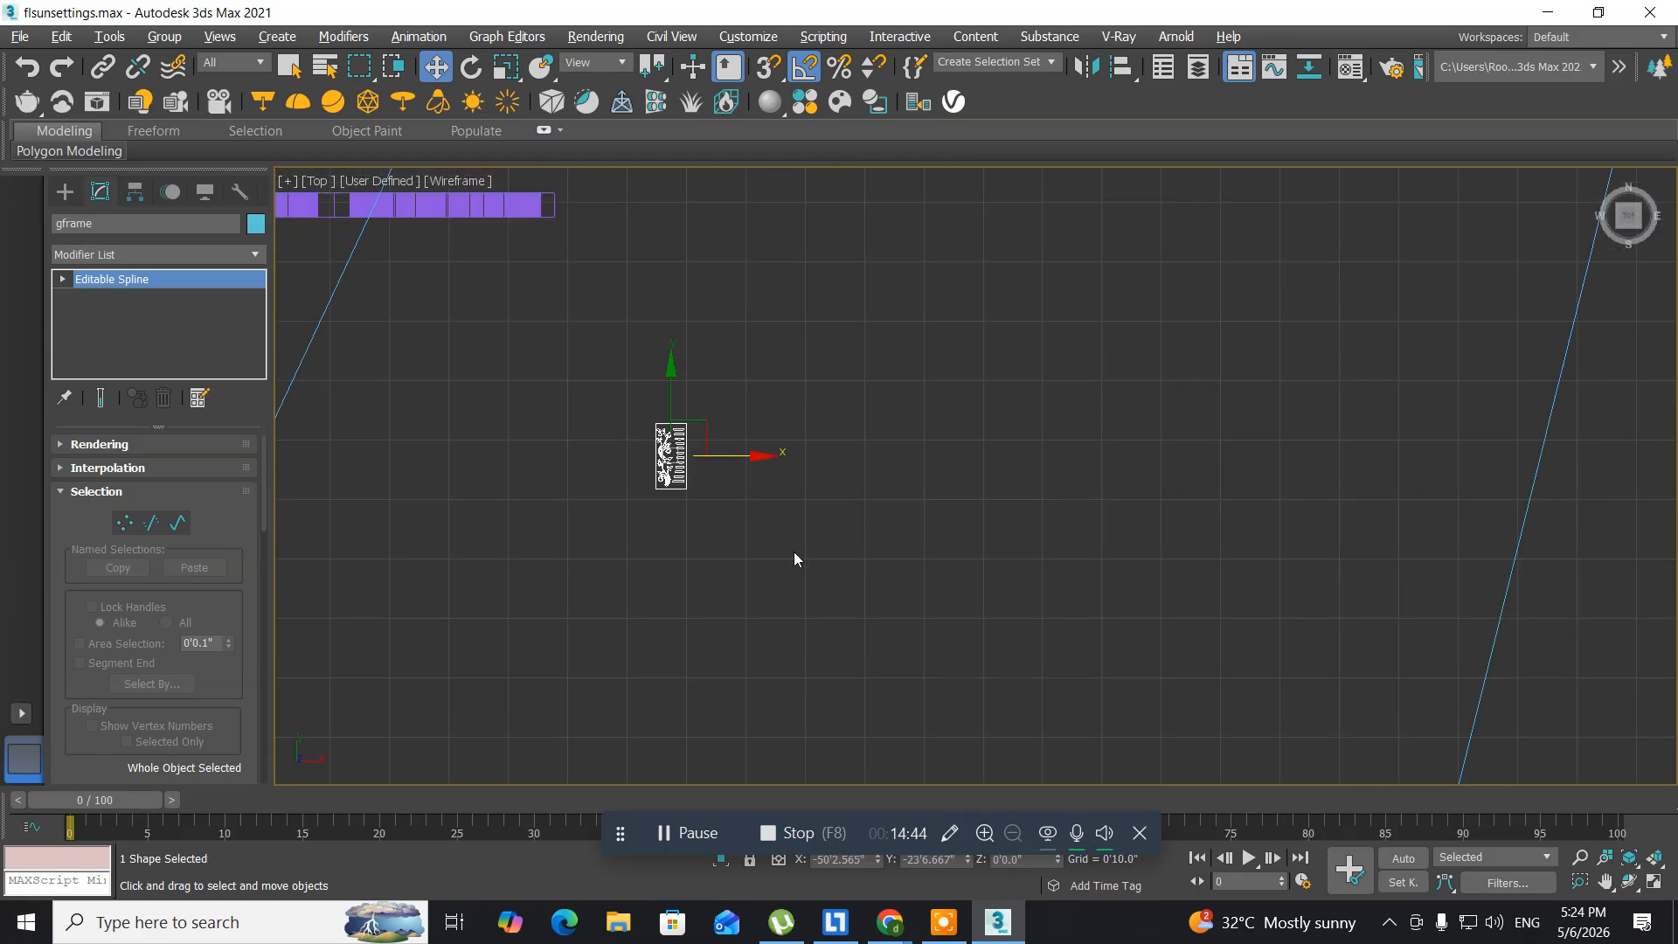
middle_click_drag(769, 517, 834, 609)
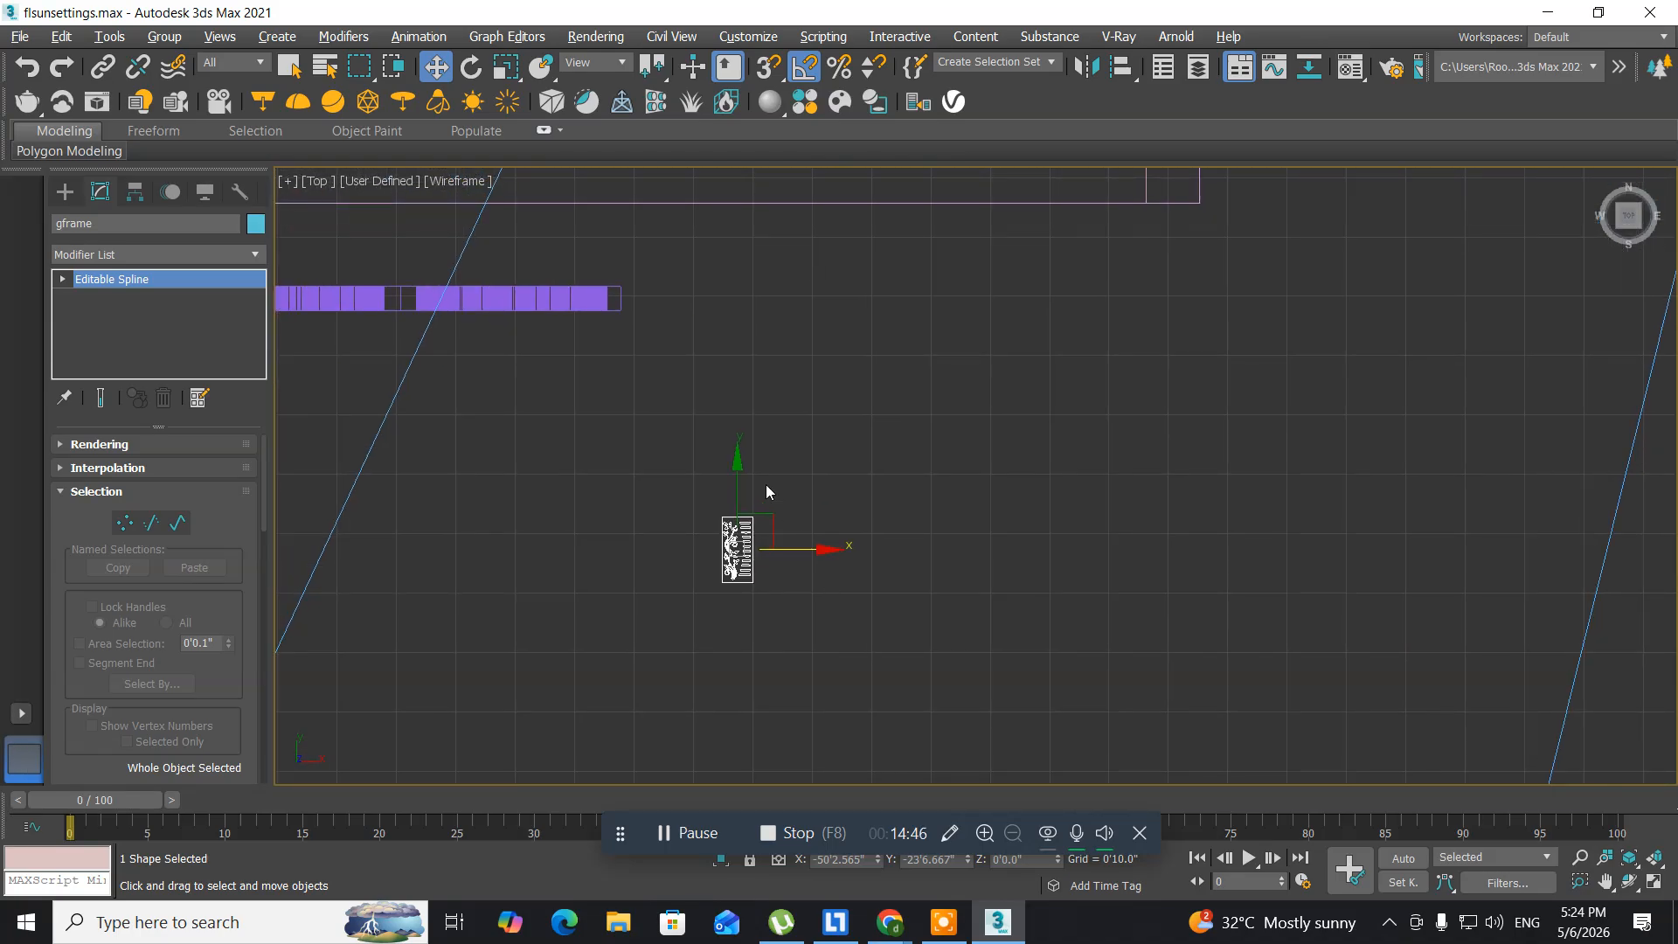
left_click_drag(740, 458, 753, 410)
key("r")
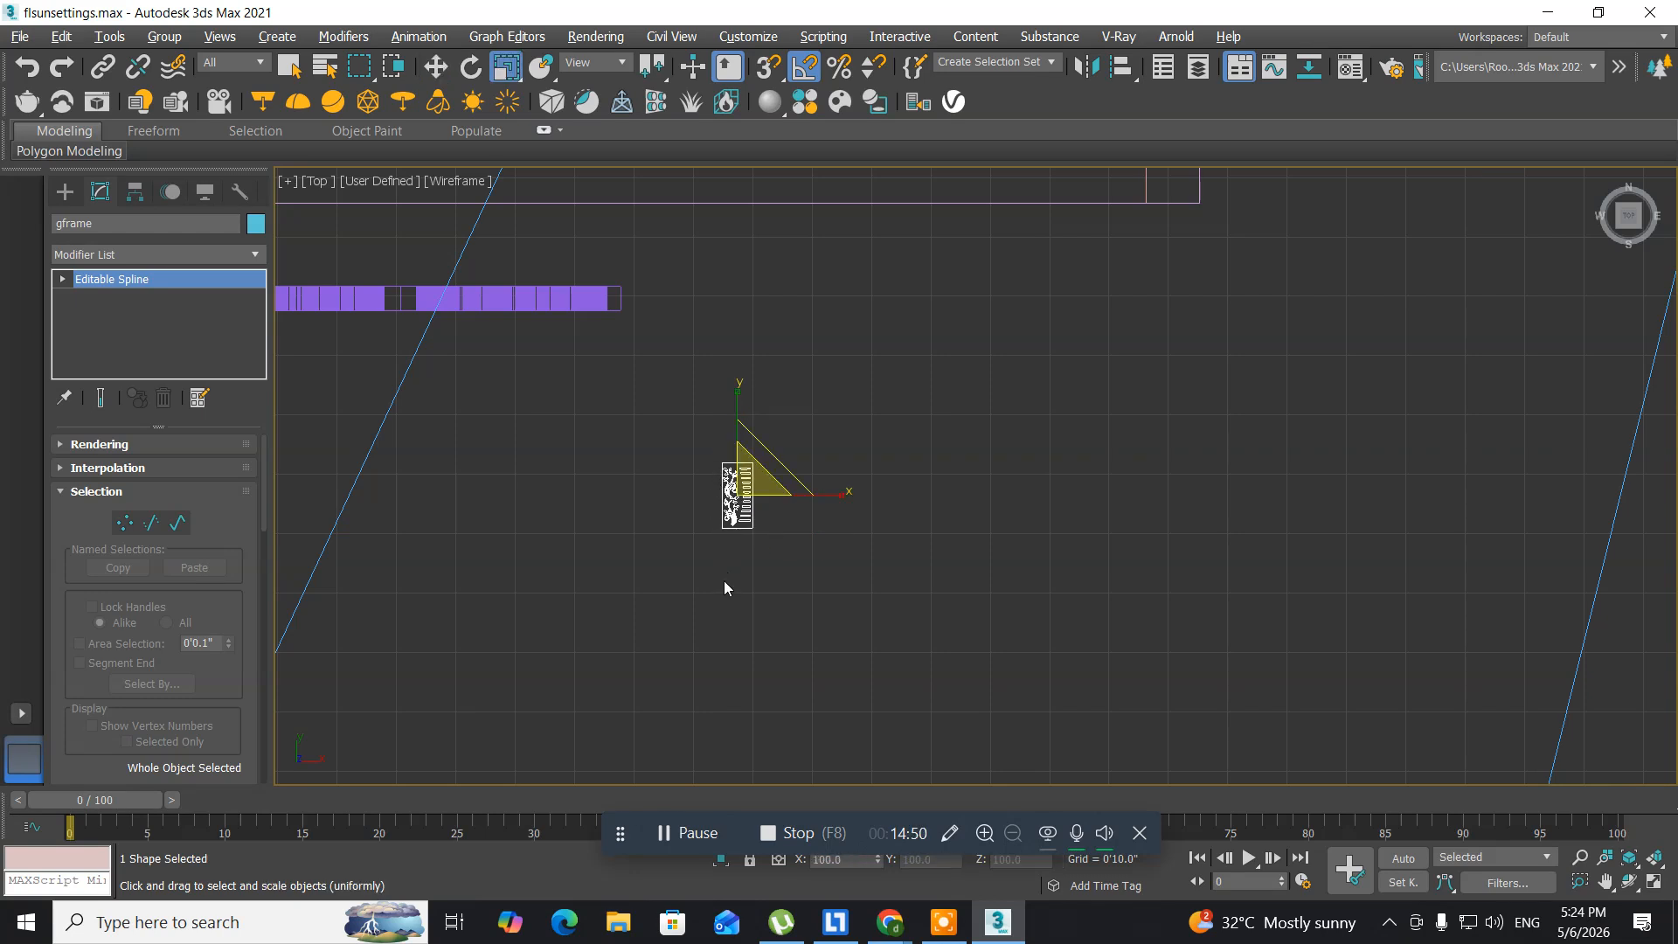
left_click_drag(747, 484, 1122, 141)
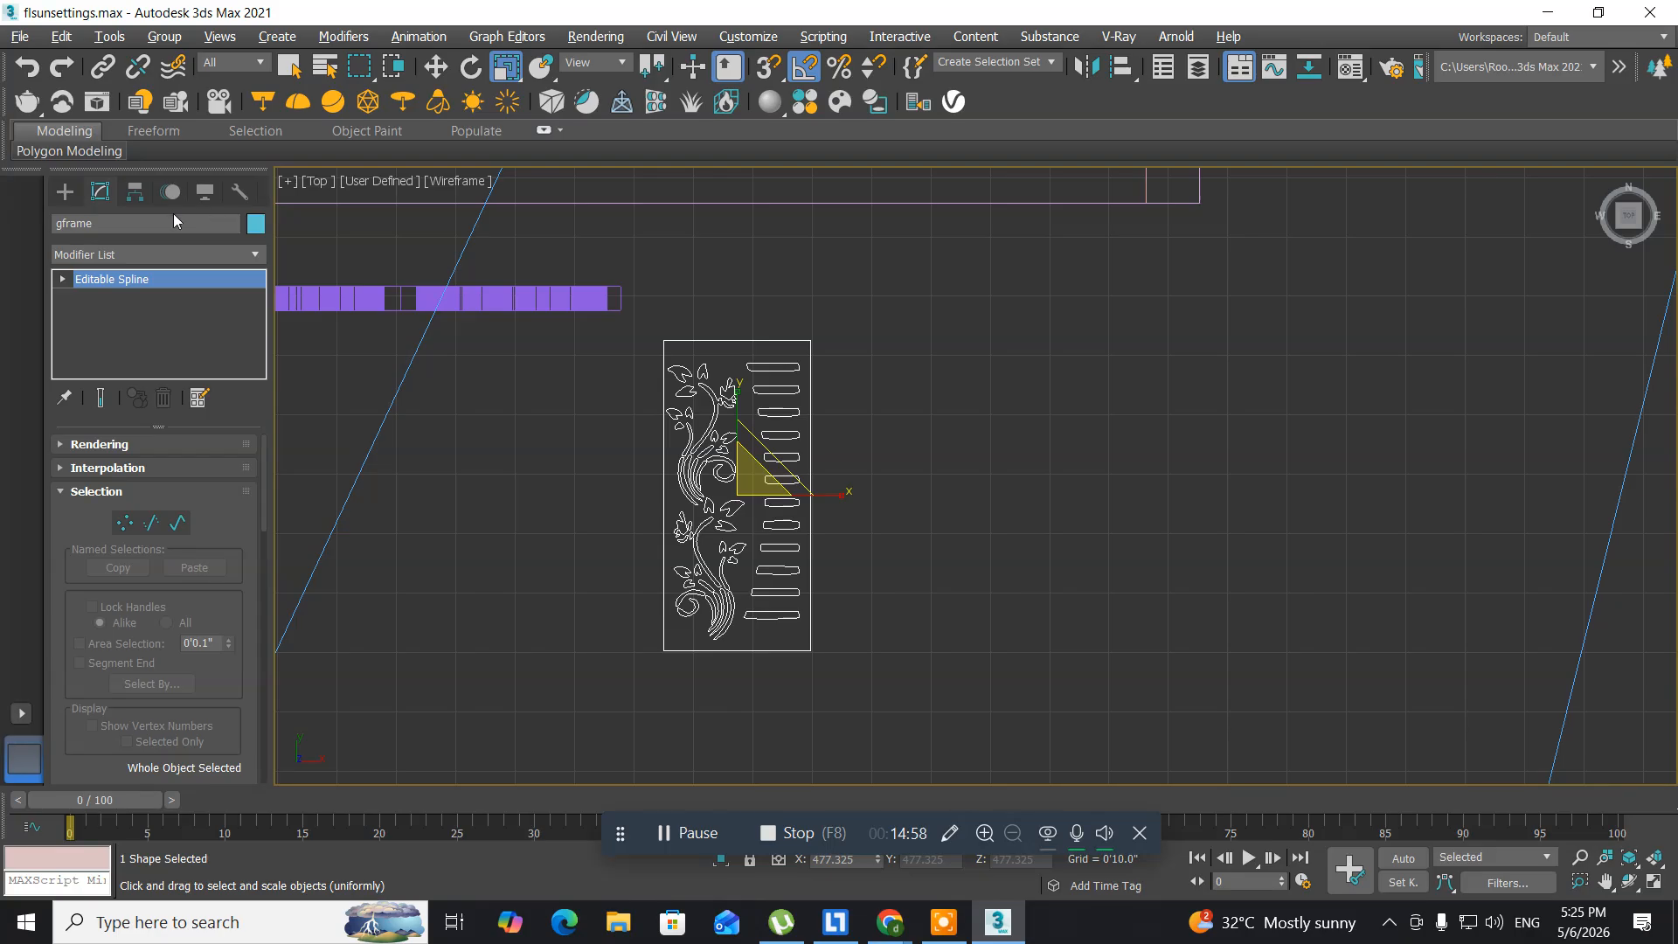
- Apply an Extrude modifier to the gframe spline with an amount of 0'0.5"
left_click(243, 248)
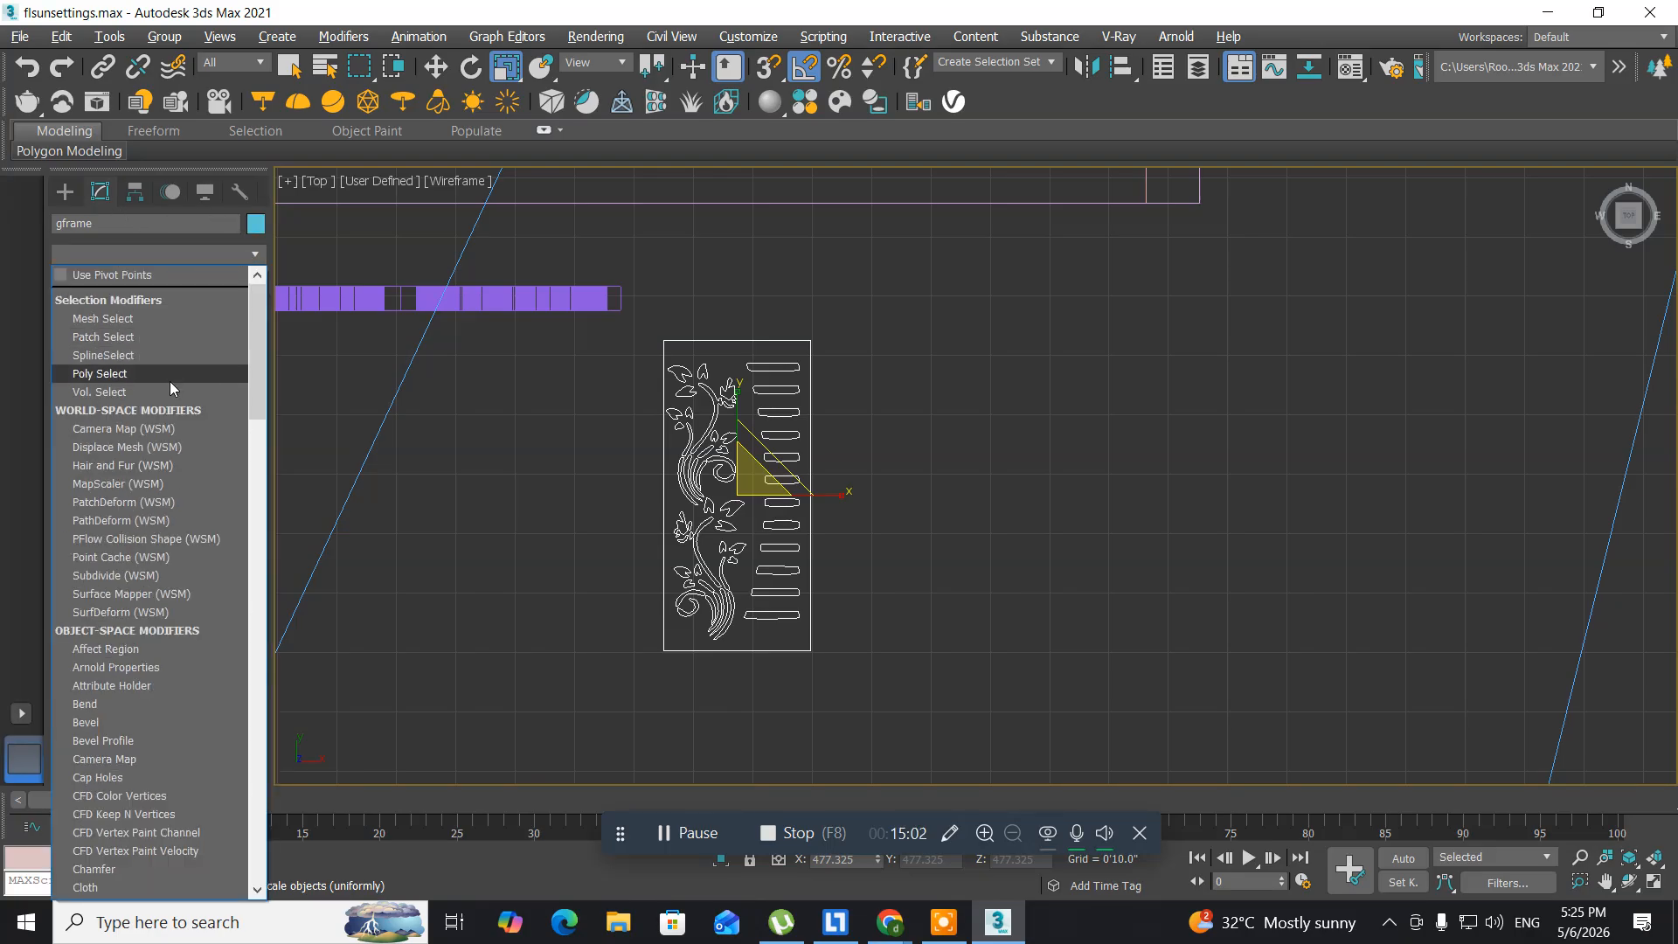
key("e")
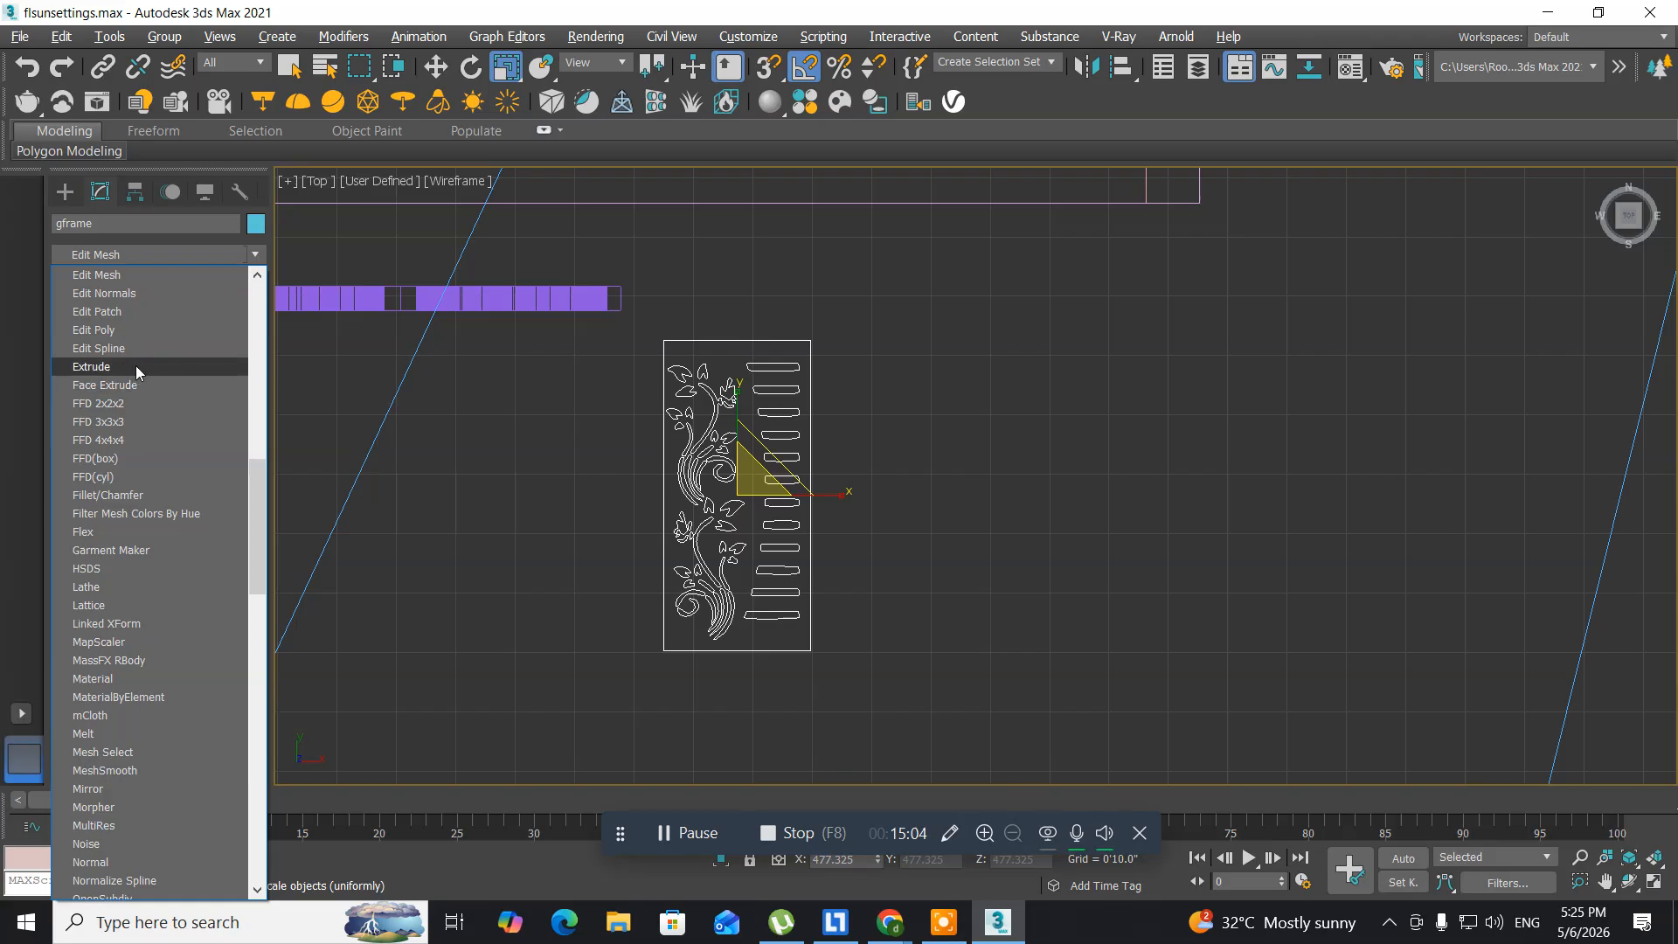
left_click(134, 366)
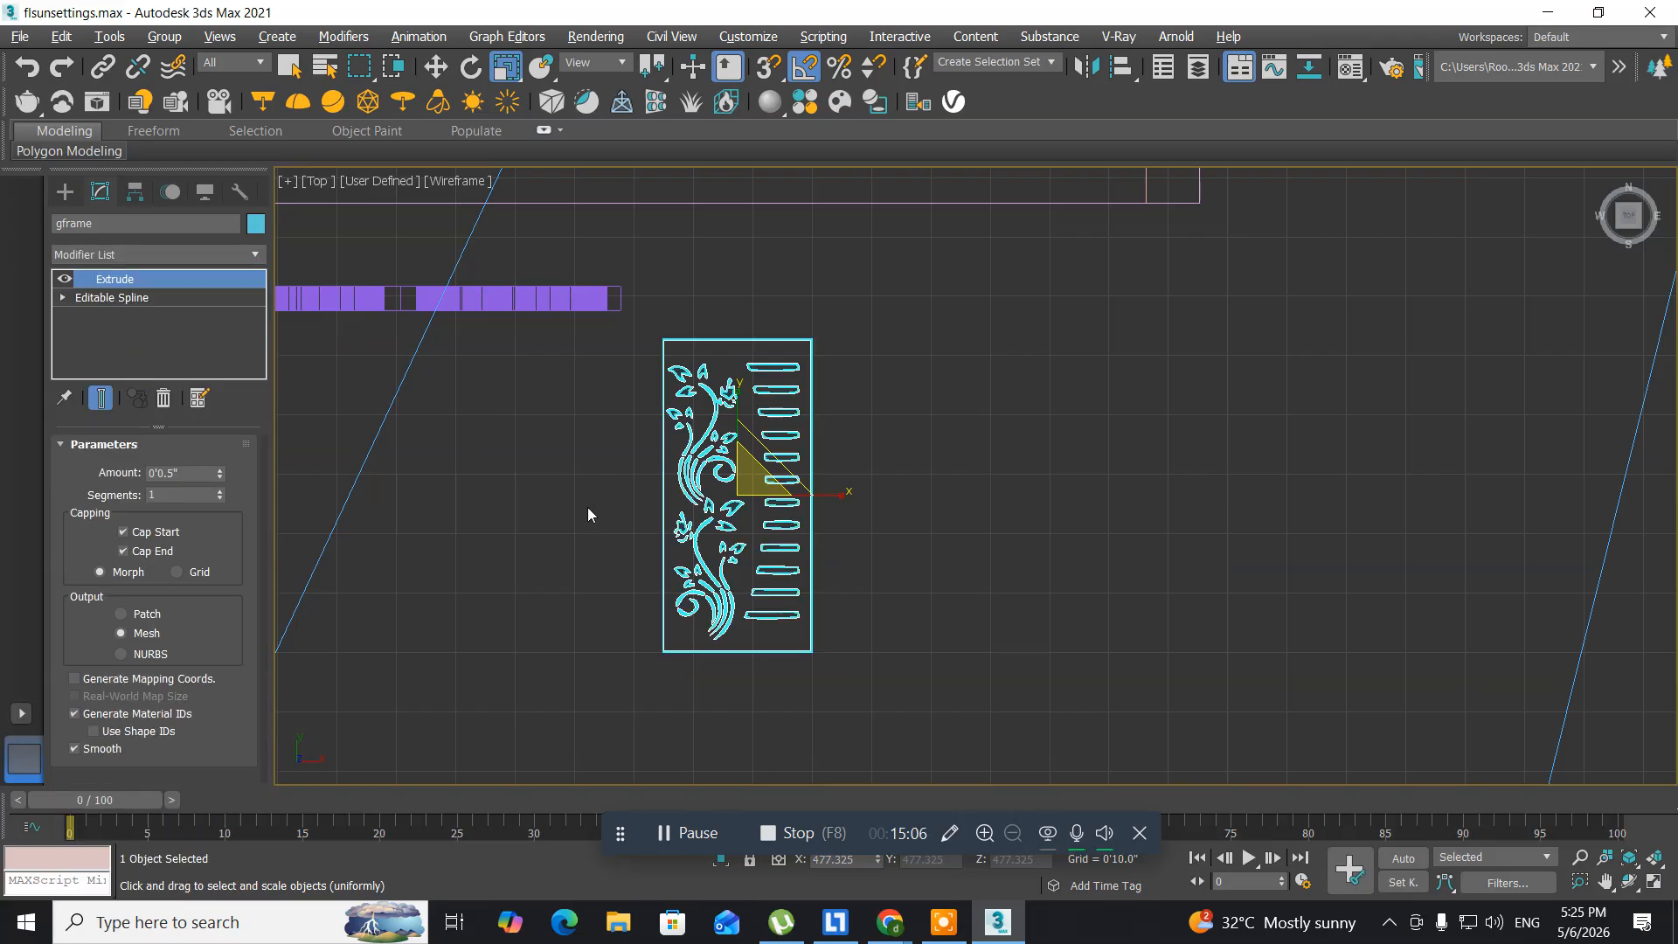
middle_click_drag(587, 507, 671, 542)
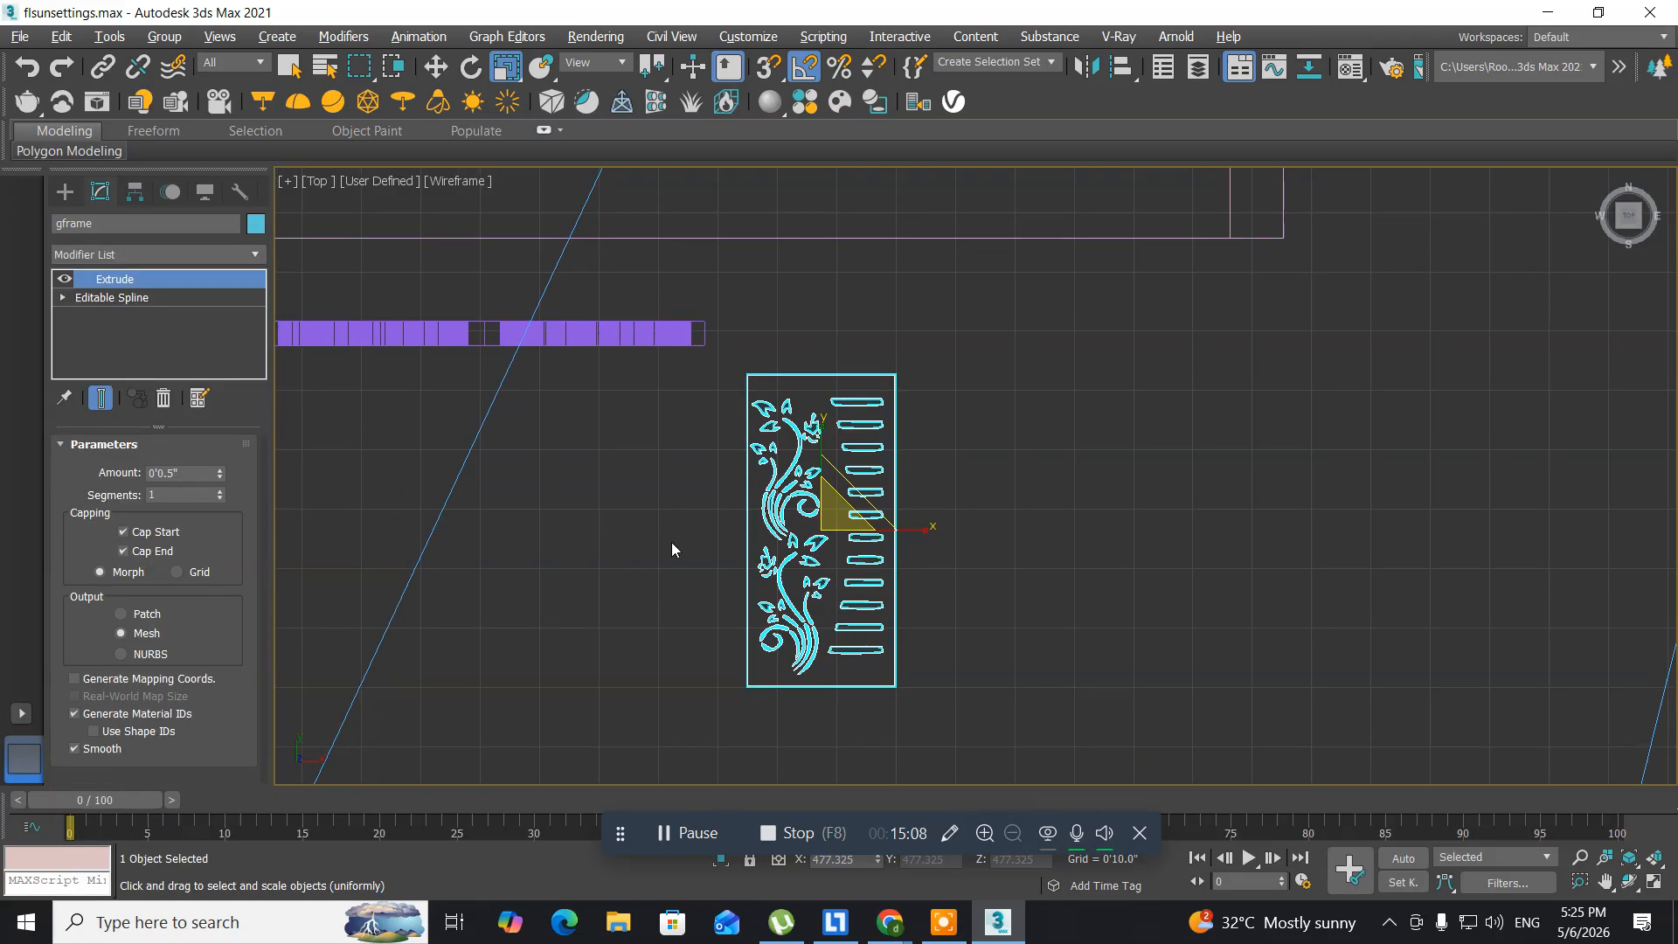
- In the Left view, scale gframe uniformly to about 874% and move it outward to about Y -25'4", clear of the purple gate
key("alt+w")
middle_click_drag(607, 601, 458, 642)
scroll(458, 641, "down", 7)
scroll(458, 641, "down", 6)
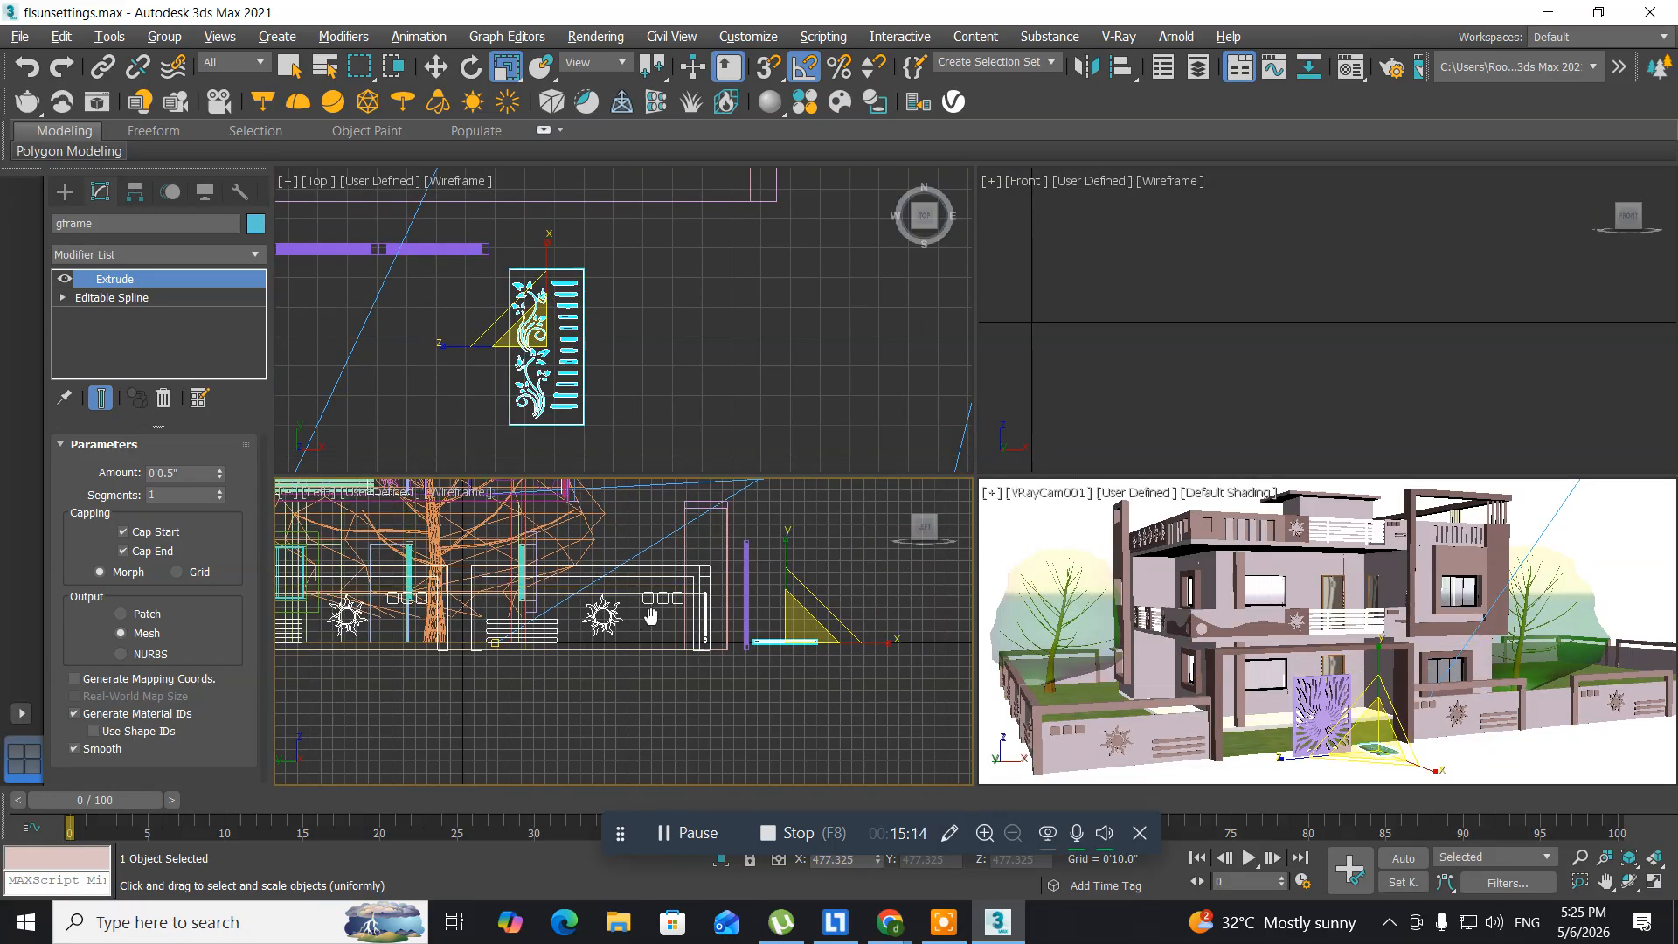
middle_click_drag(651, 616, 449, 615)
scroll(629, 642, "up", 6)
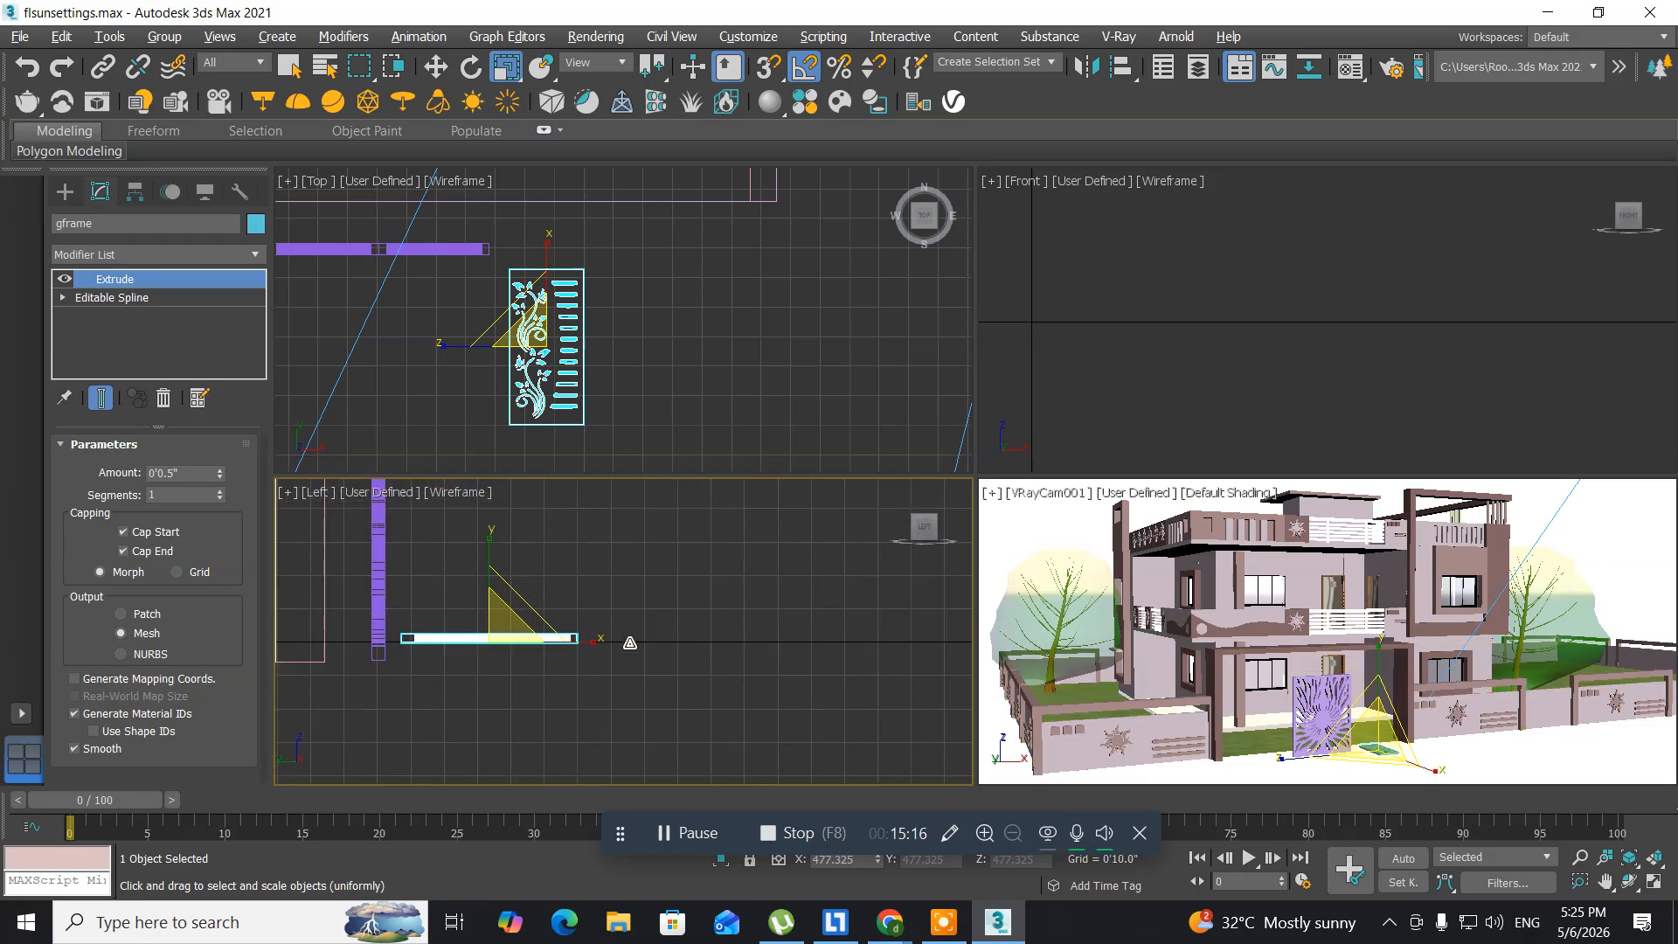
middle_click_drag(574, 590, 612, 656)
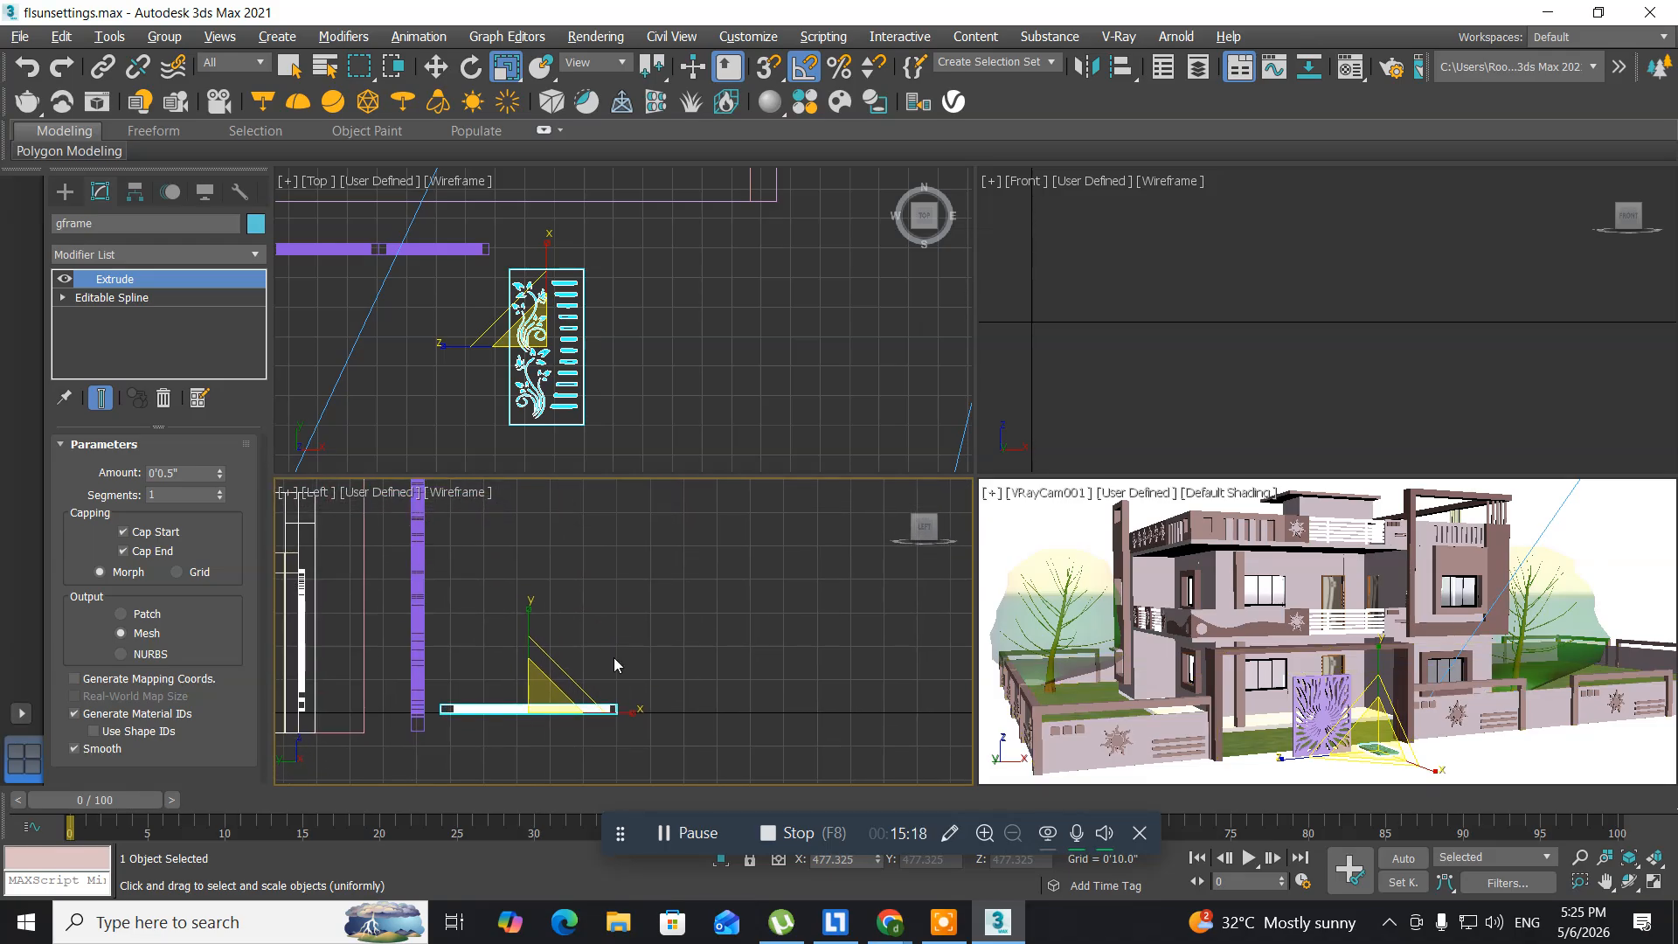
key("alt+w")
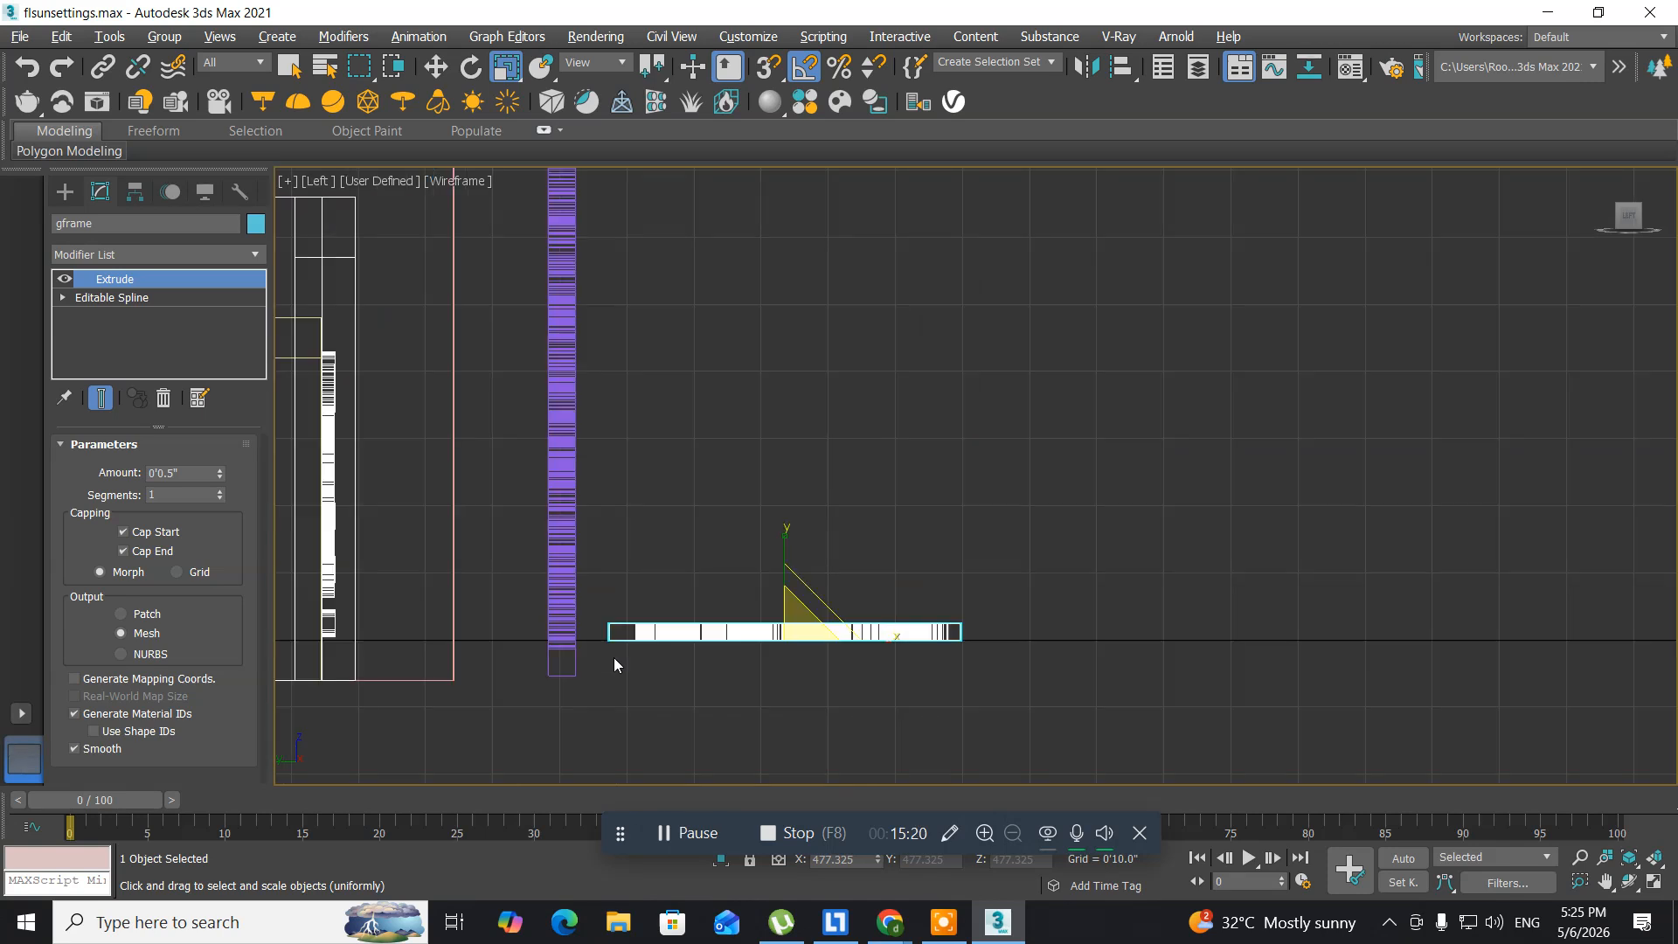
middle_click_drag(644, 637, 546, 688)
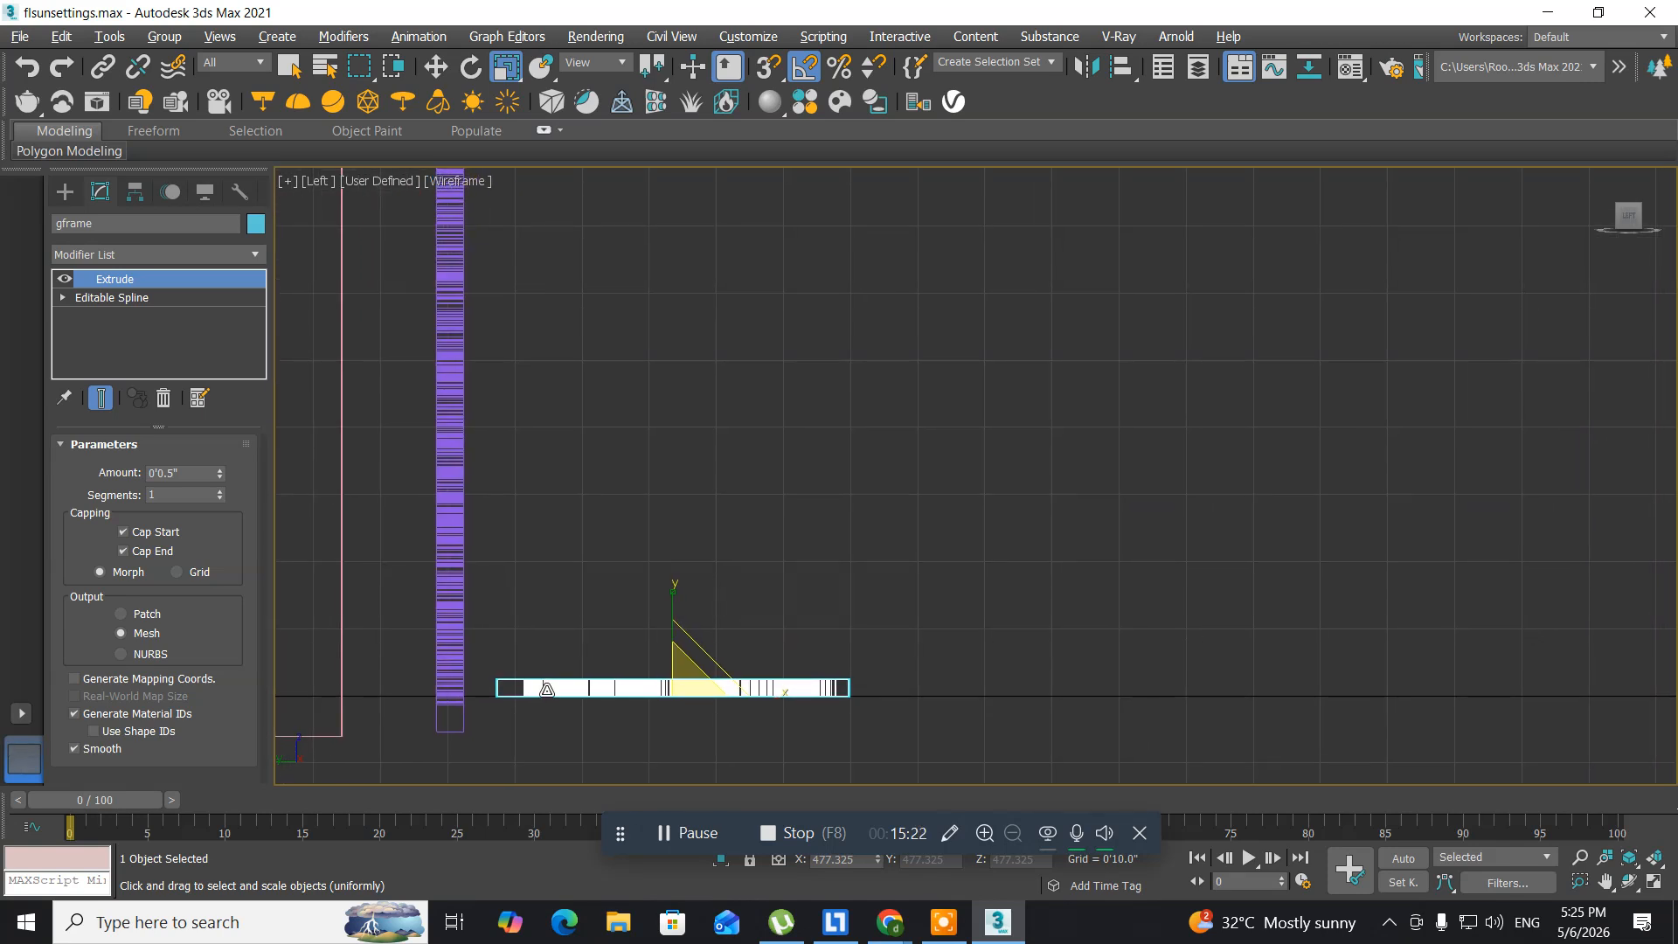
scroll(636, 615, "down", 2)
left_click_drag(684, 652, 793, 574)
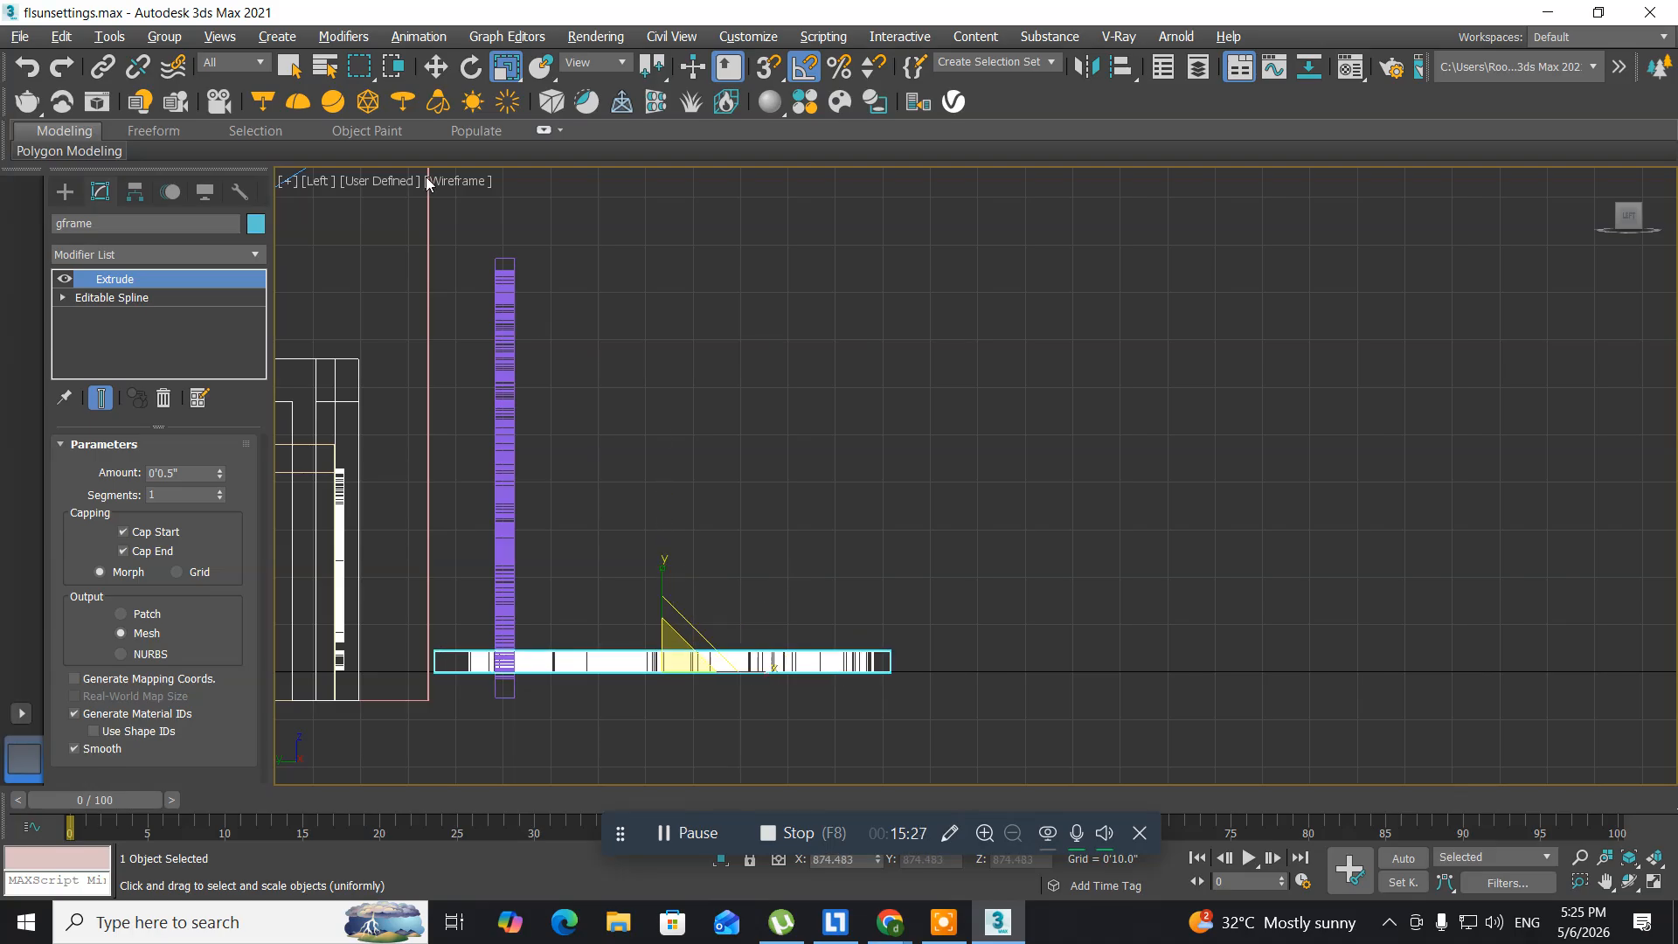
left_click(435, 68)
left_click_drag(724, 661, 866, 662)
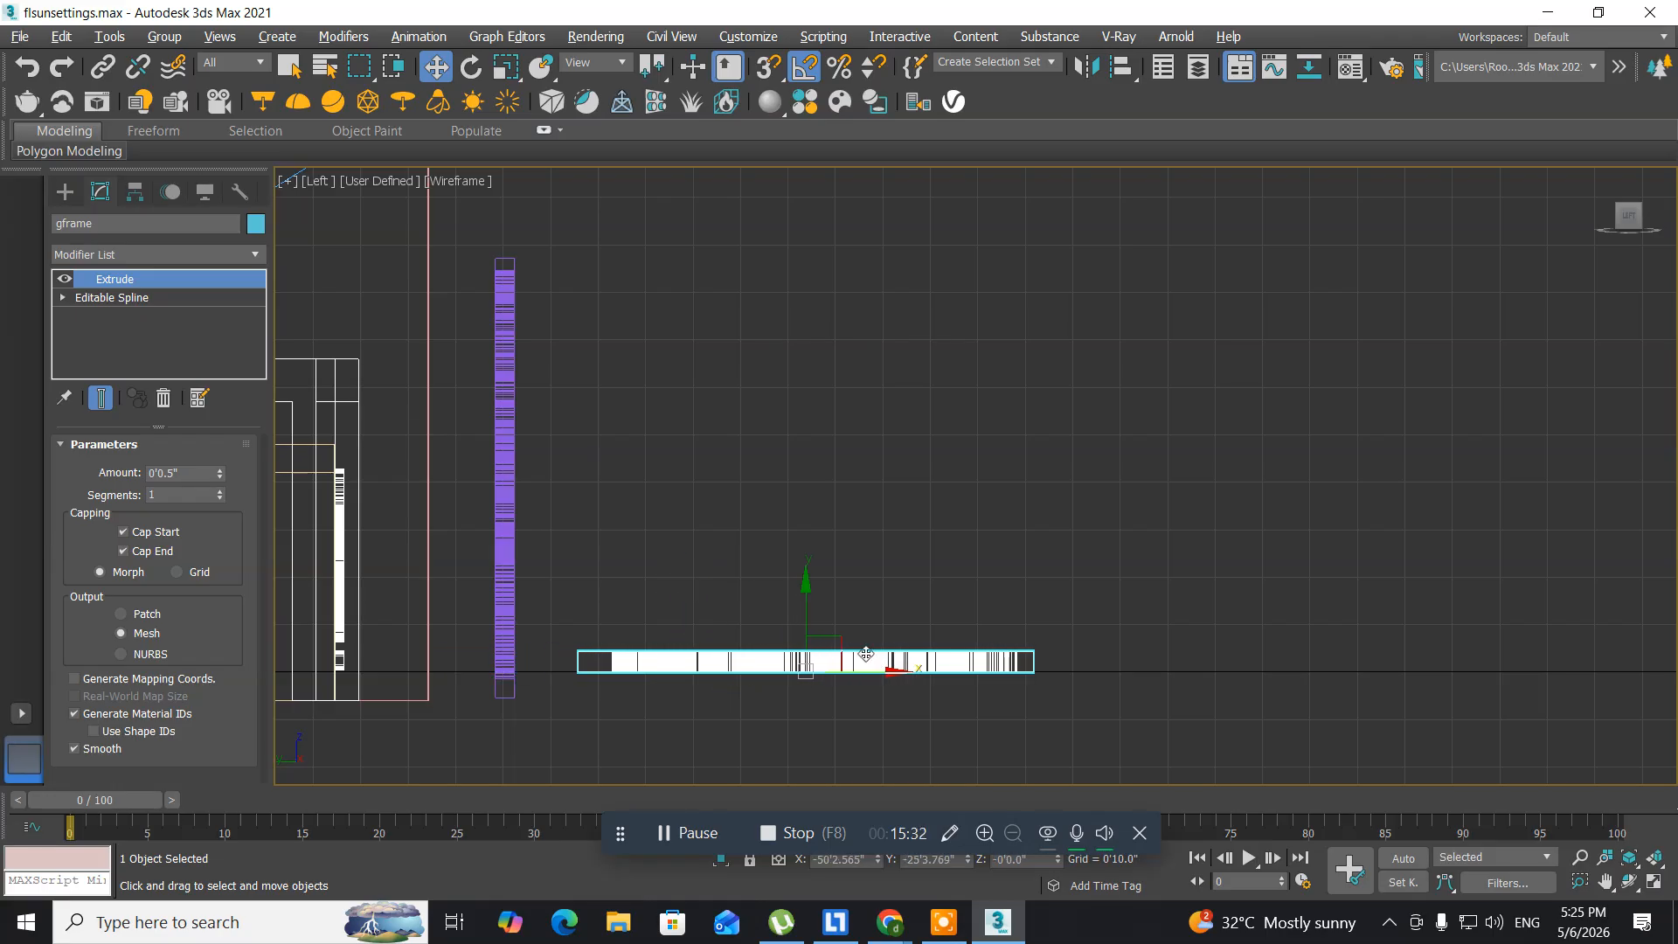
- Rotate gframe 90 degrees about X so it stands upright, and raise it to about Z 3'3.7"
key("r")
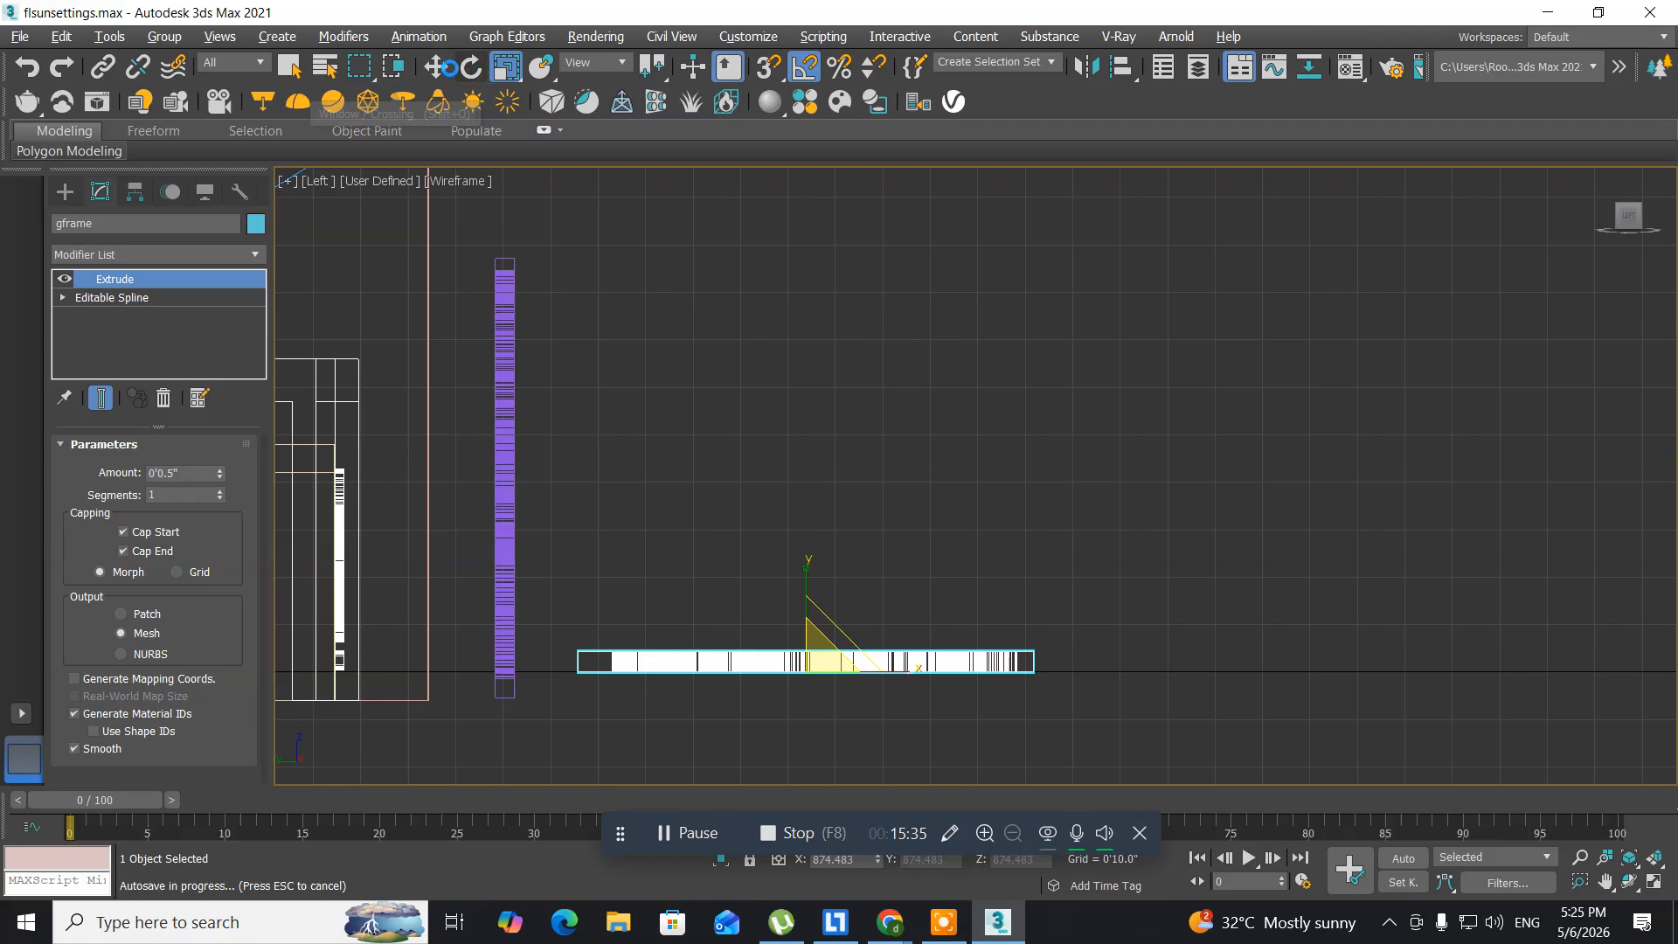
left_click(471, 67)
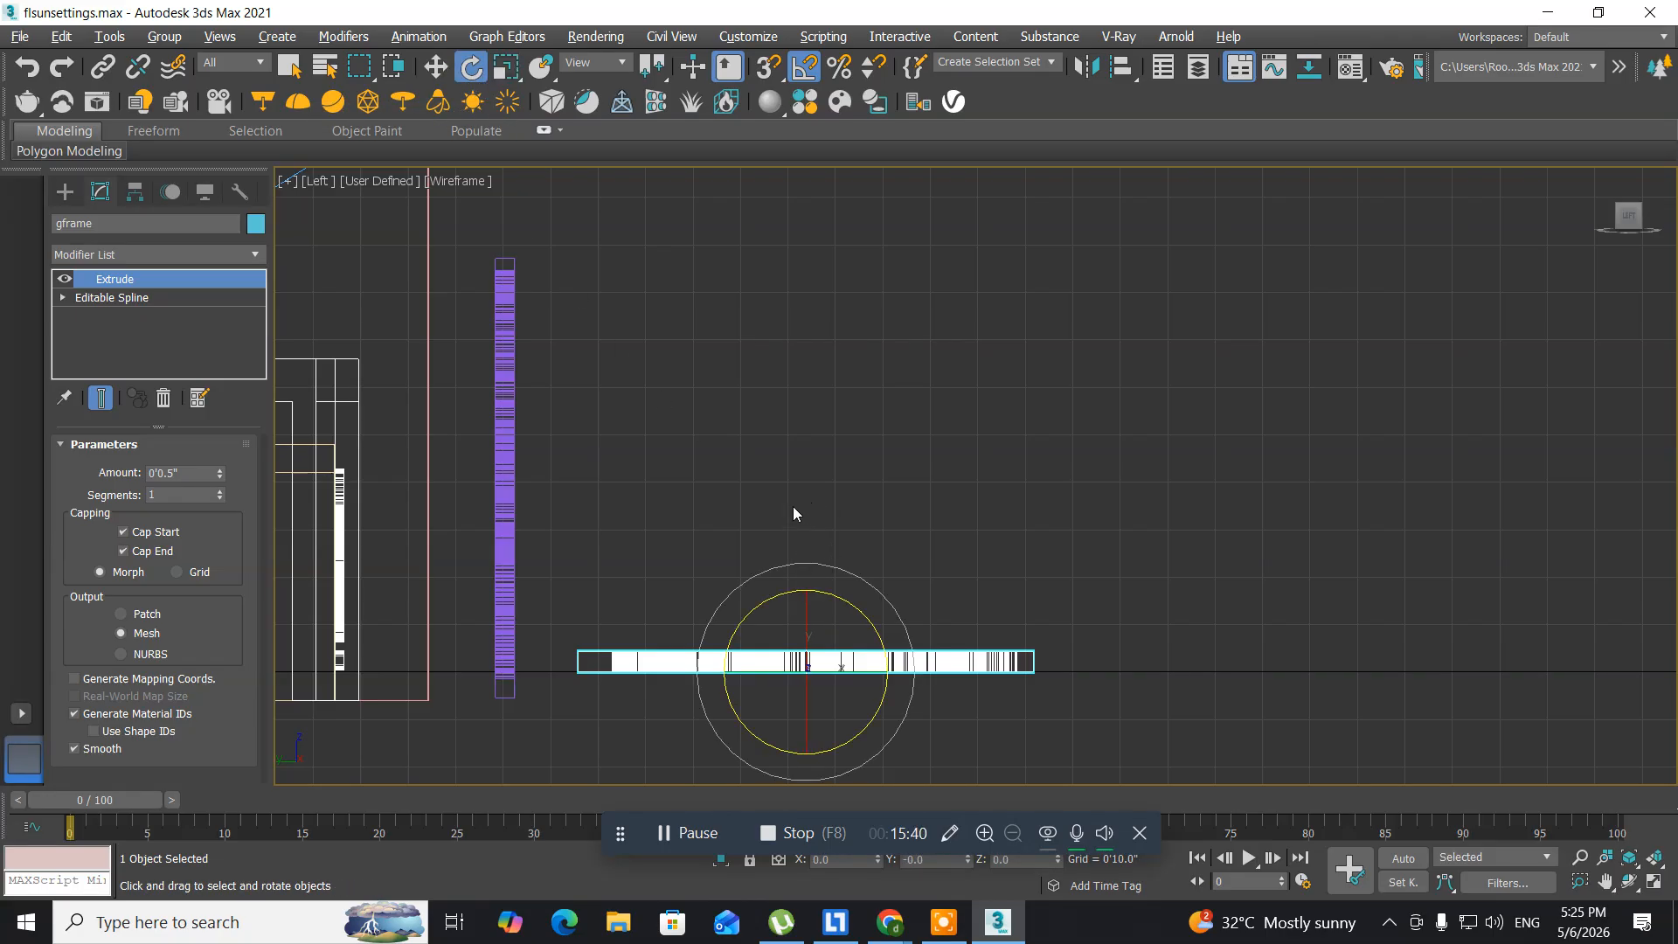
left_click_drag(783, 566, 866, 579)
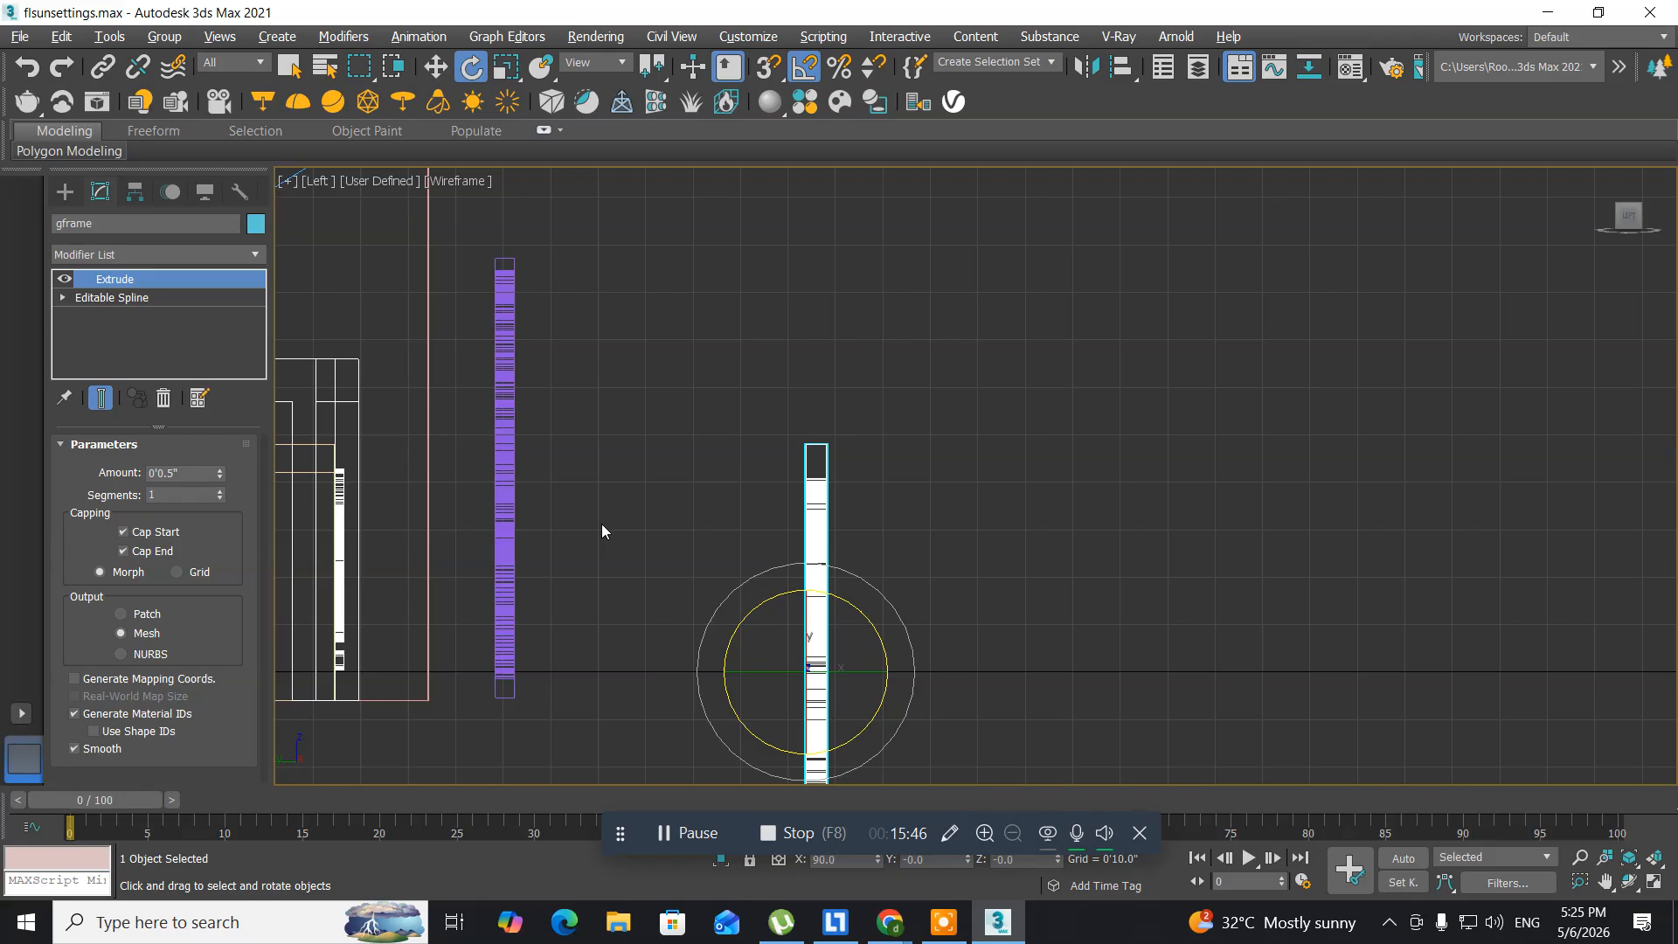
key("w")
left_click_drag(804, 582, 796, 394)
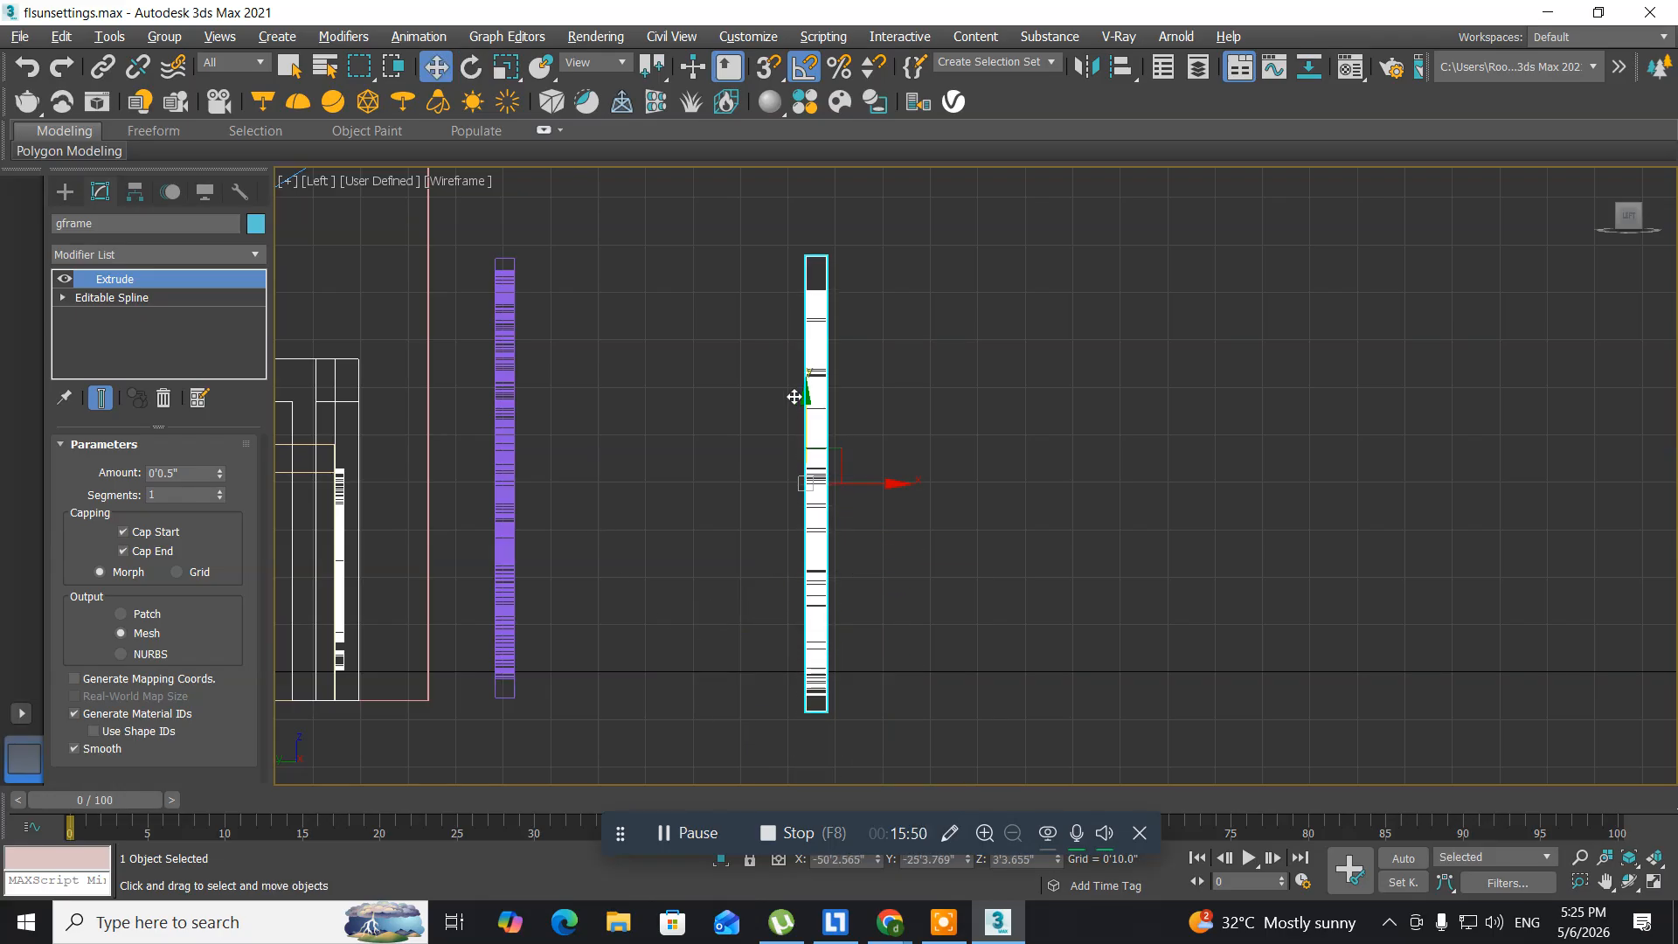
- Move gframe against the purple gate at about Y -19'11.8" and raise it to about Z 3'6" to align their bases
left_click_drag(885, 484, 607, 464)
scroll(568, 577, "up", 3)
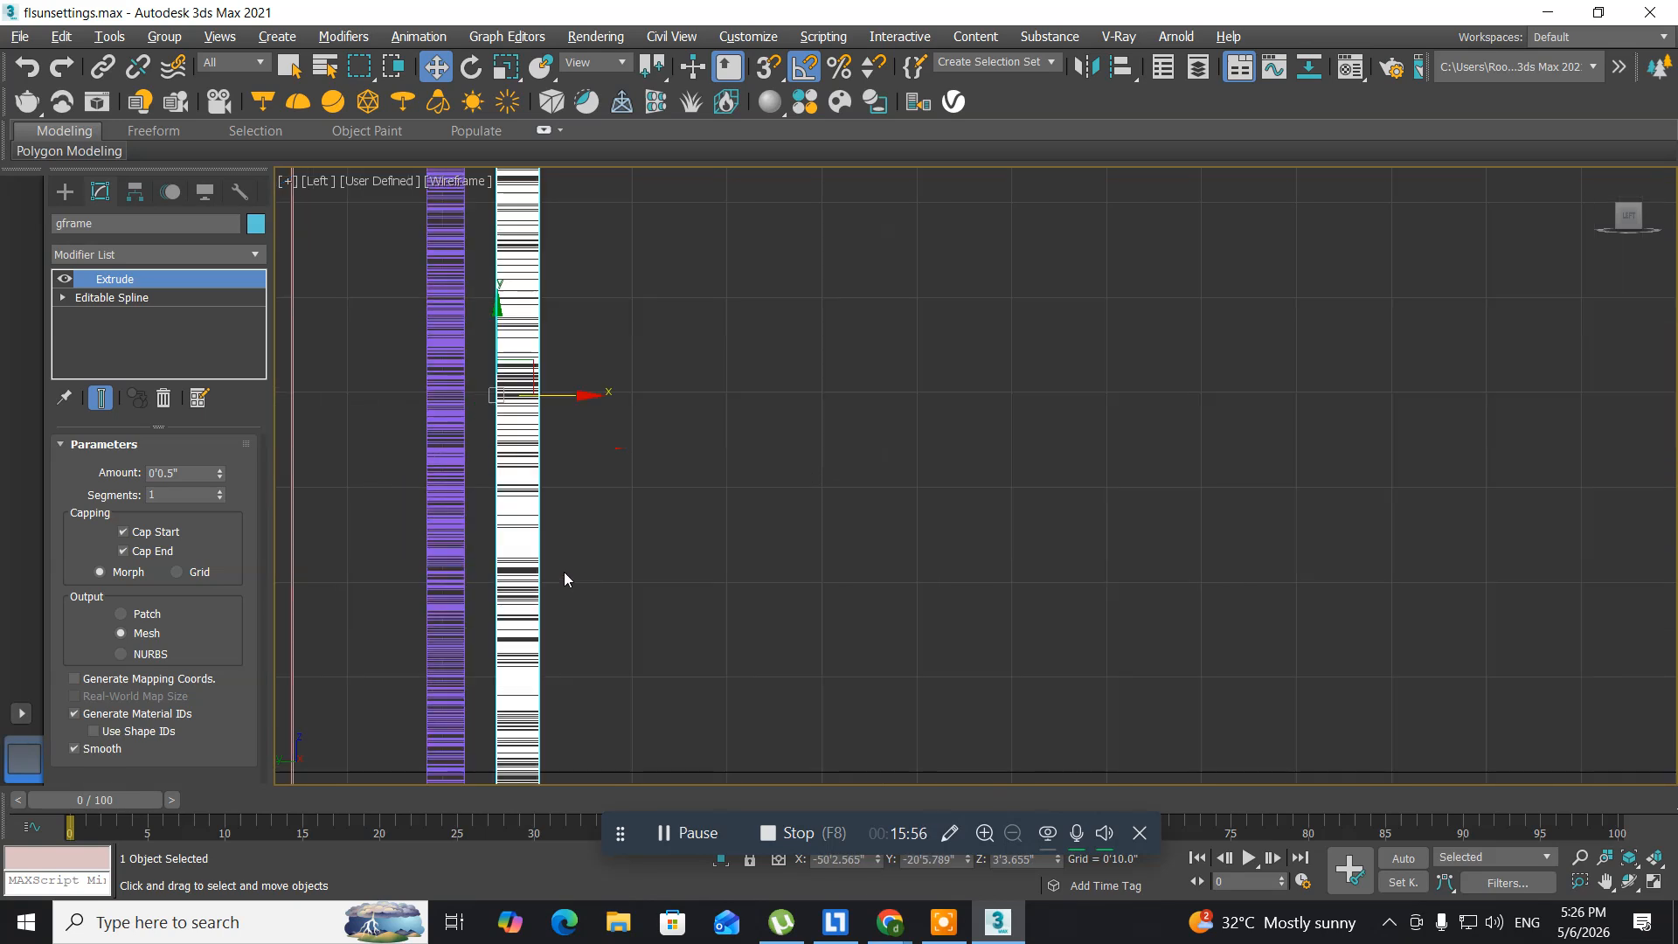
middle_click_drag(564, 571, 638, 436)
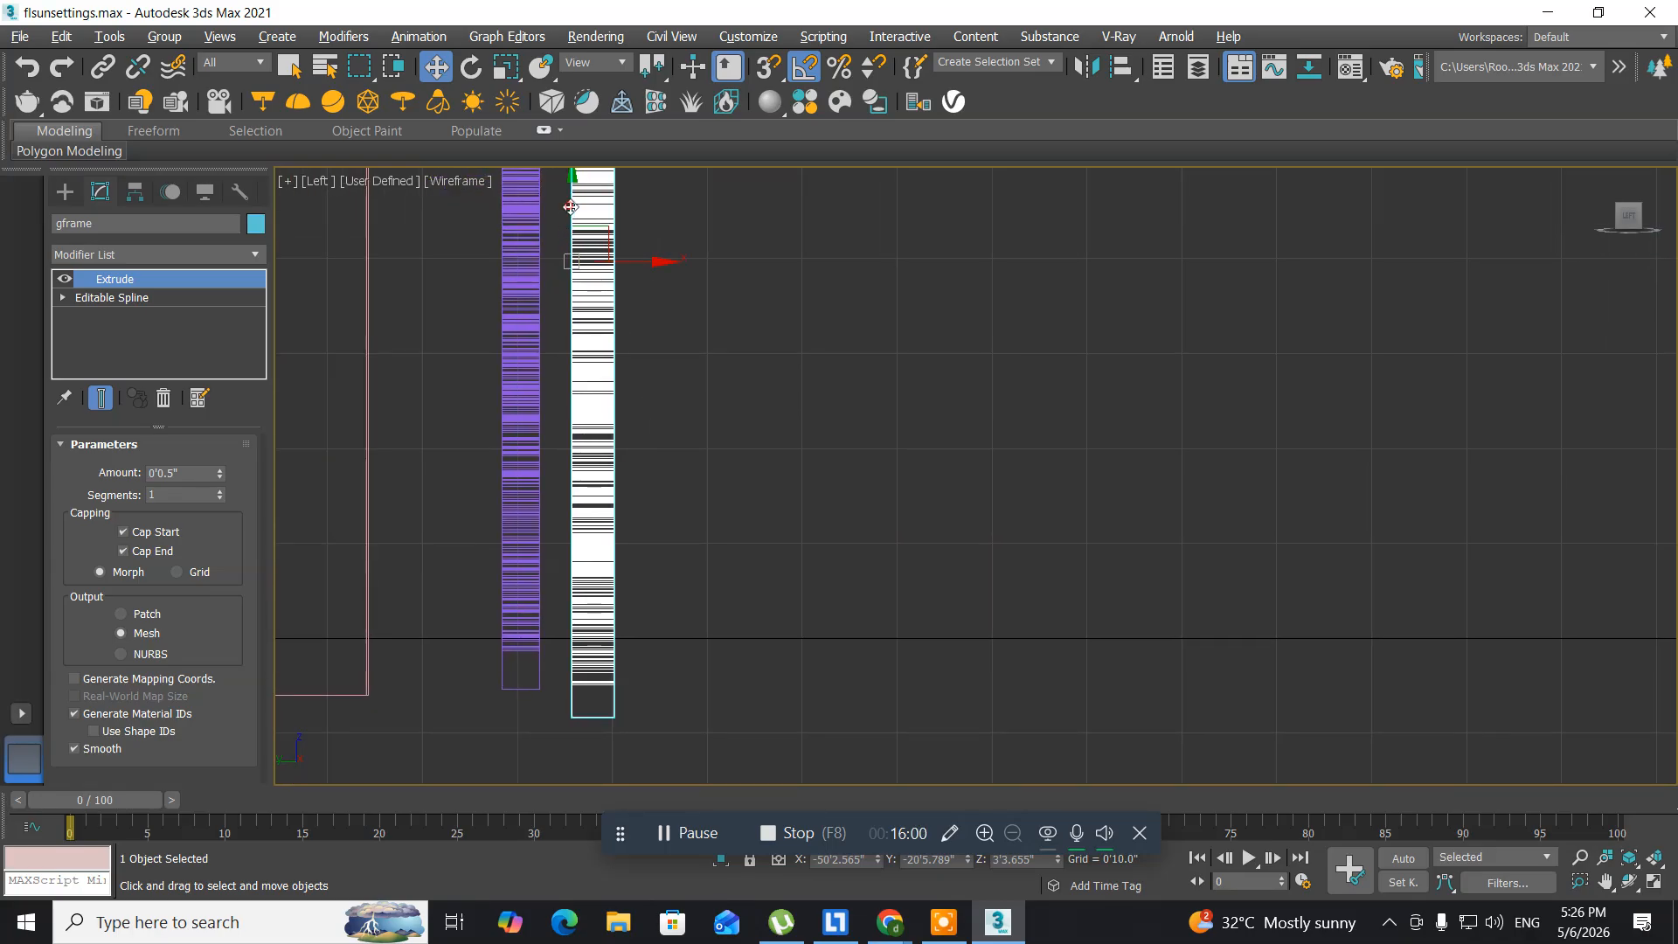
left_click_drag(569, 206, 574, 186)
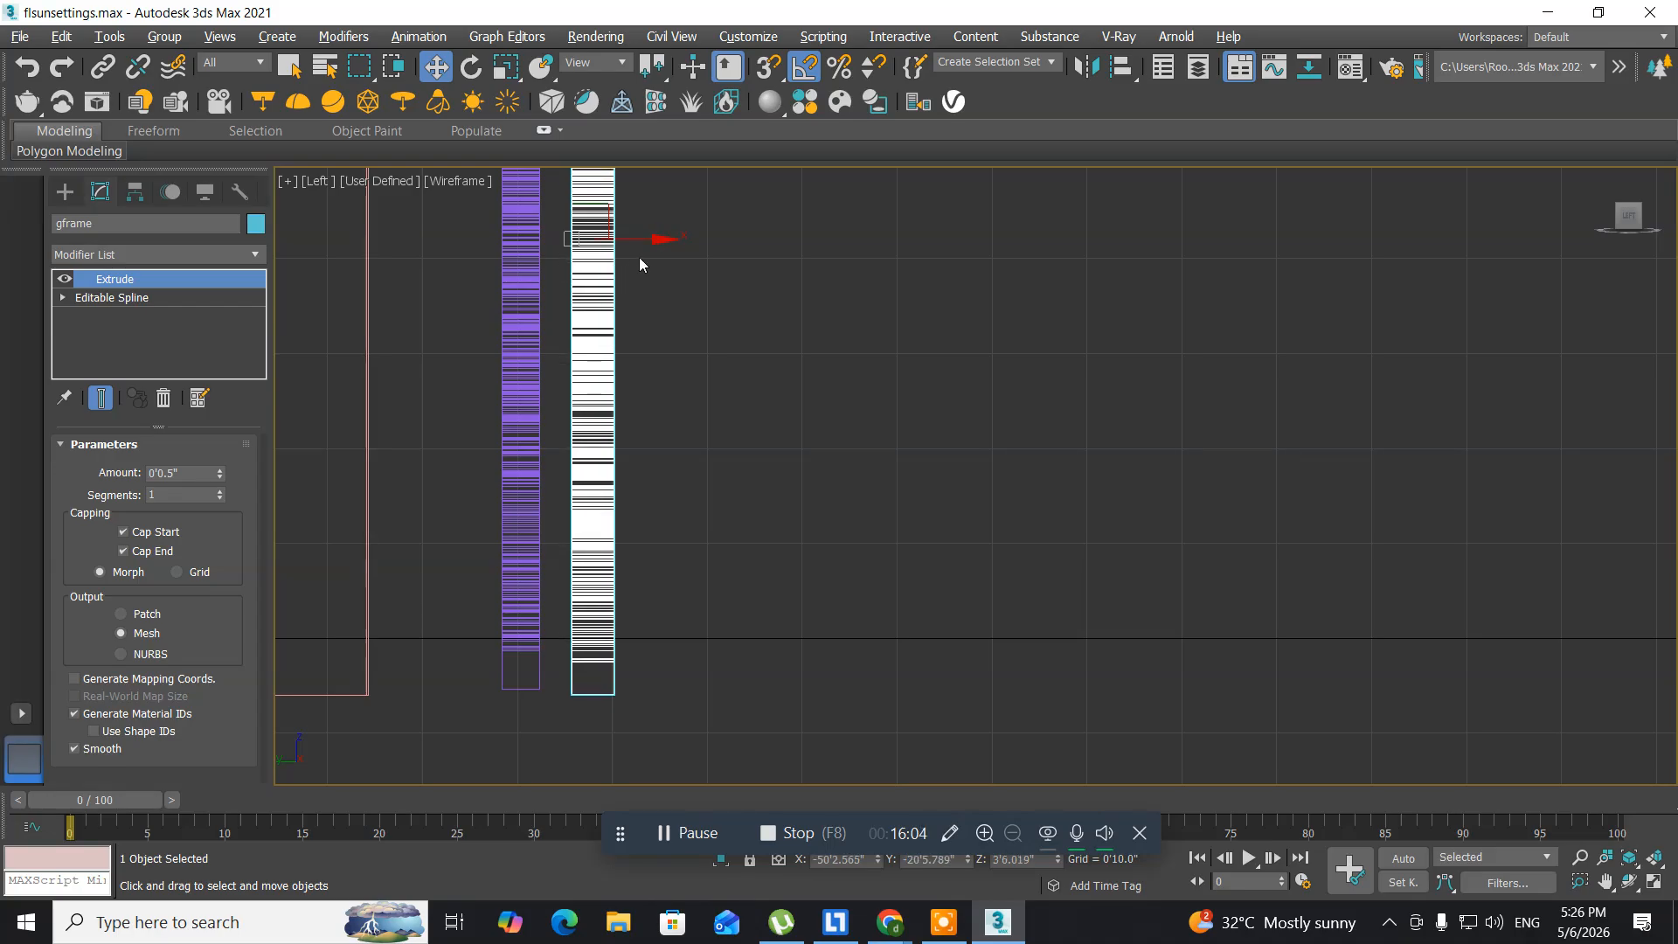
left_click_drag(657, 241, 600, 249)
scroll(600, 290, "up", 2)
middle_click_drag(604, 303, 632, 354)
scroll(678, 303, "down", 3)
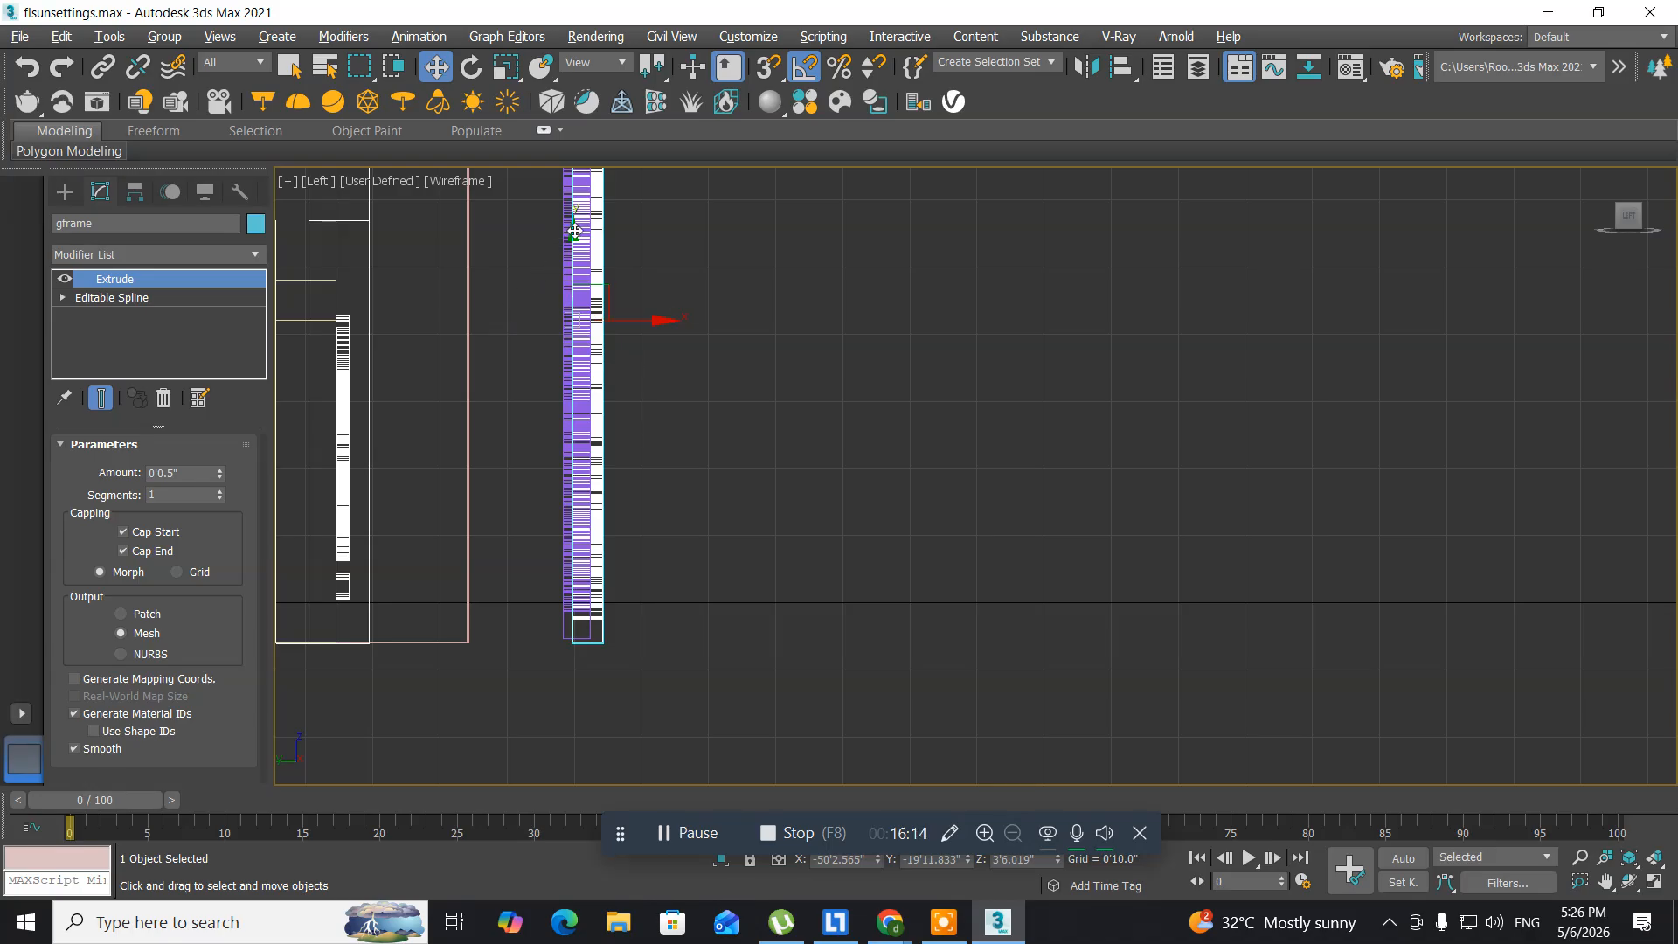
- In the Left view, level gframe's base with the purple gate at about Z 3'6.6" and move it outward to about Y -21'2.8"
left_click_drag(575, 232, 553, 229)
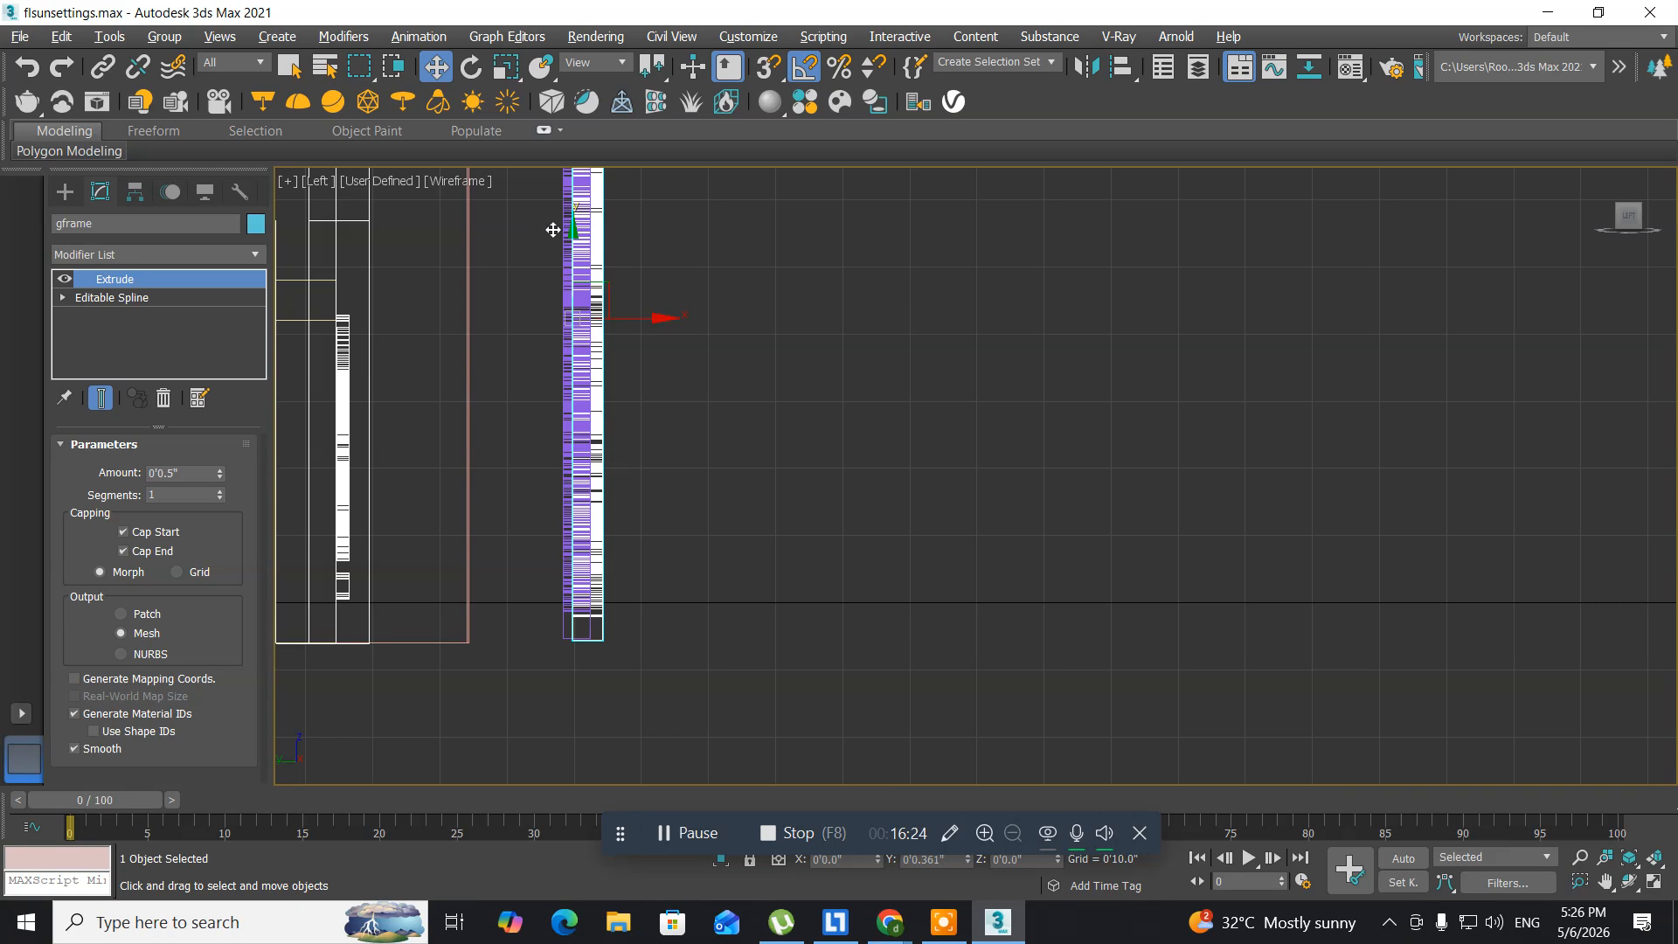
left_click_drag(553, 229, 554, 232)
scroll(611, 538, "up", 5)
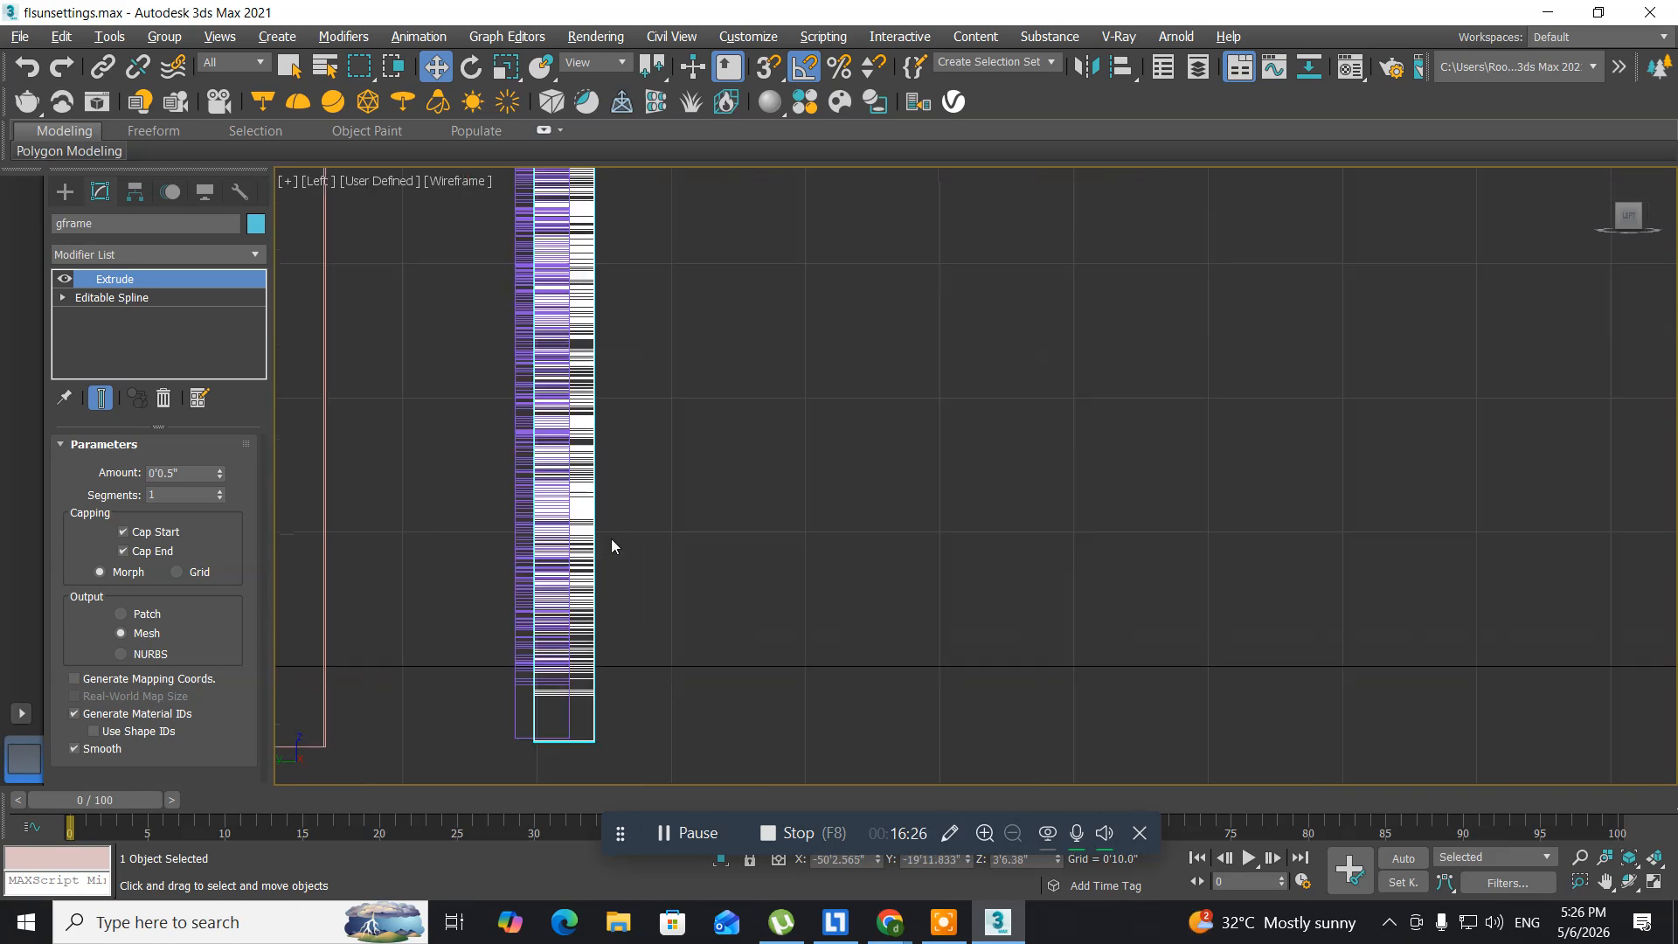
middle_click_drag(608, 555, 637, 298)
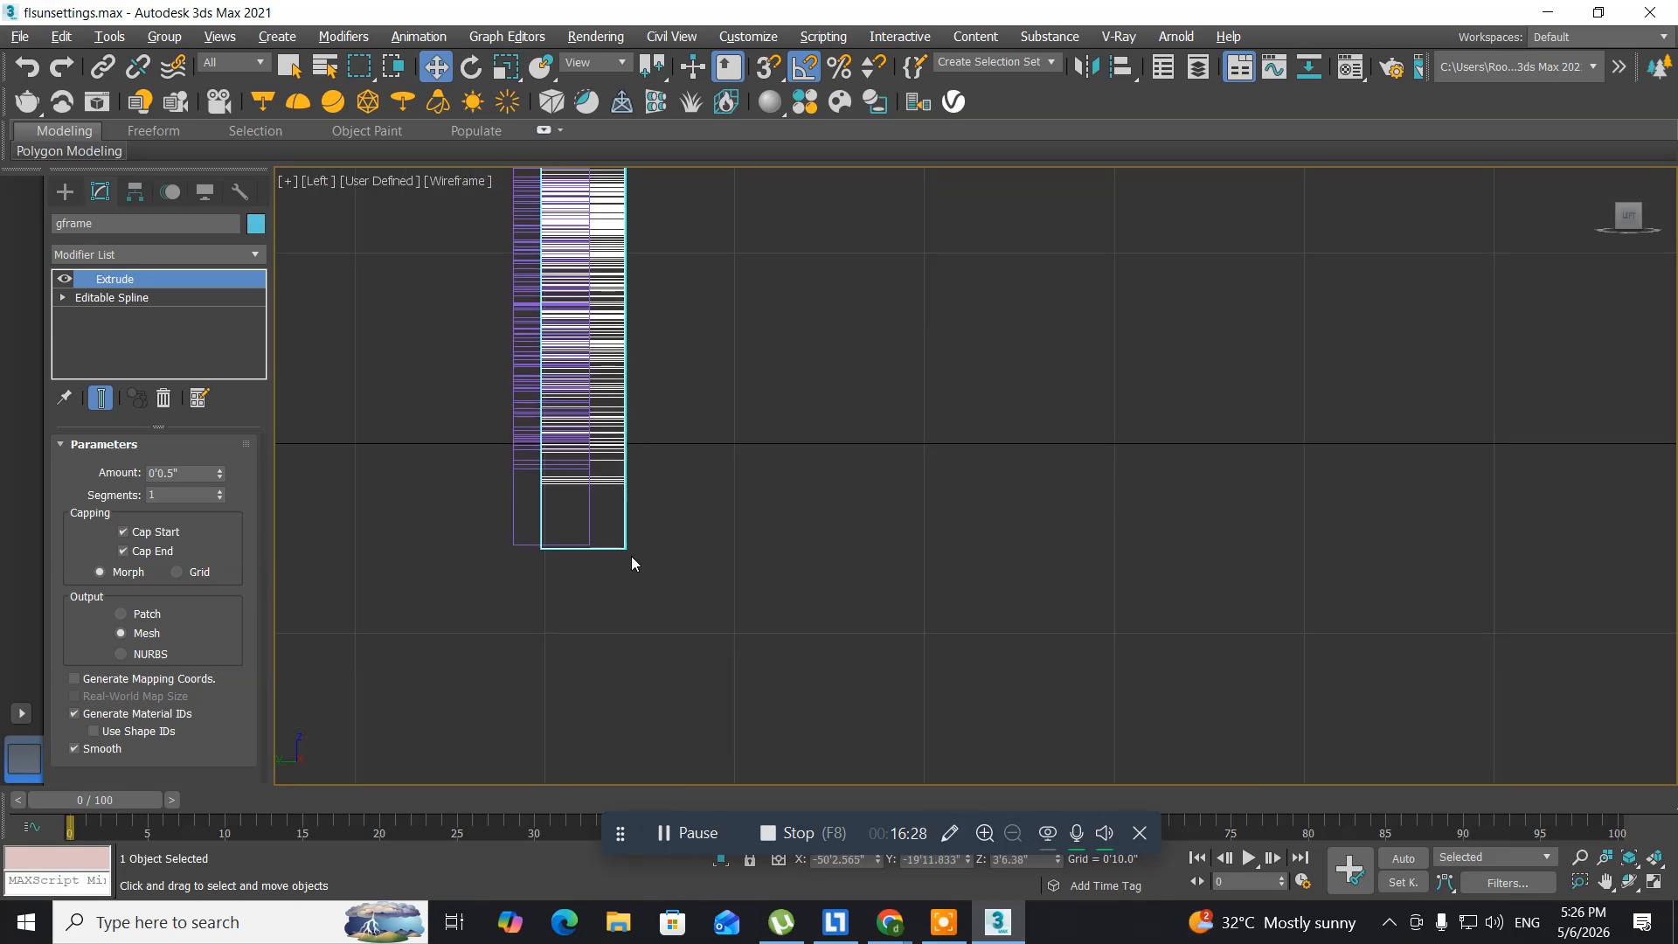
scroll(631, 555, "up", 8)
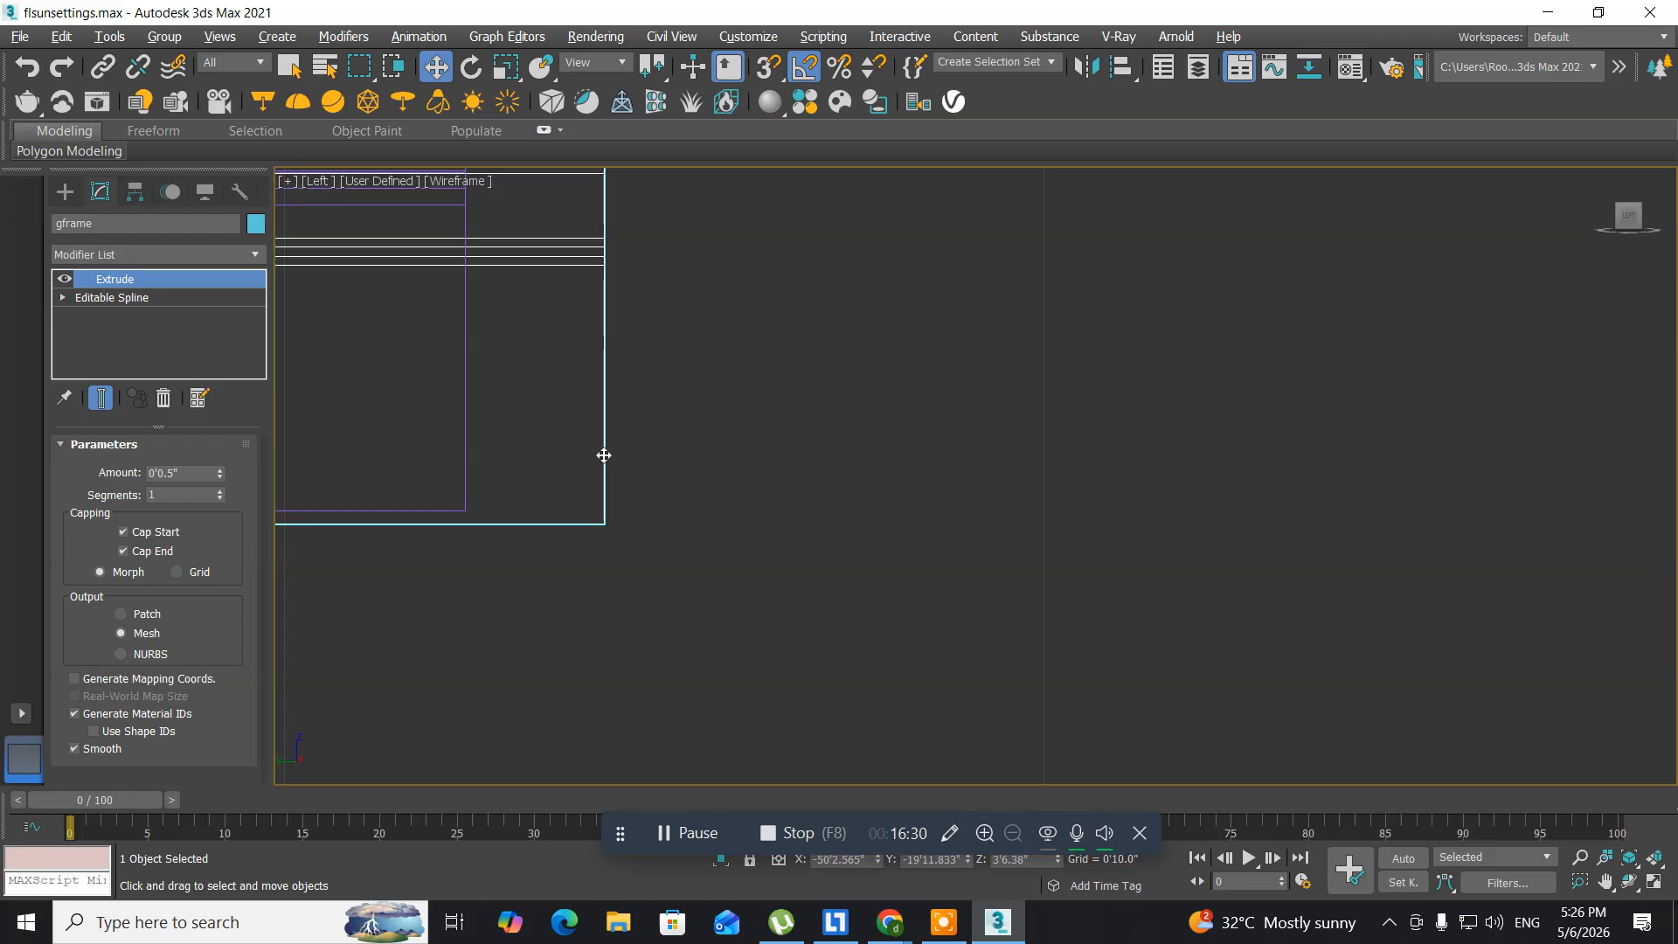
left_click_drag(603, 455, 601, 435)
scroll(602, 434, "down", 6)
middle_click_drag(699, 294, 667, 607)
scroll(662, 337, "down", 3)
middle_click_drag(662, 337, 591, 505)
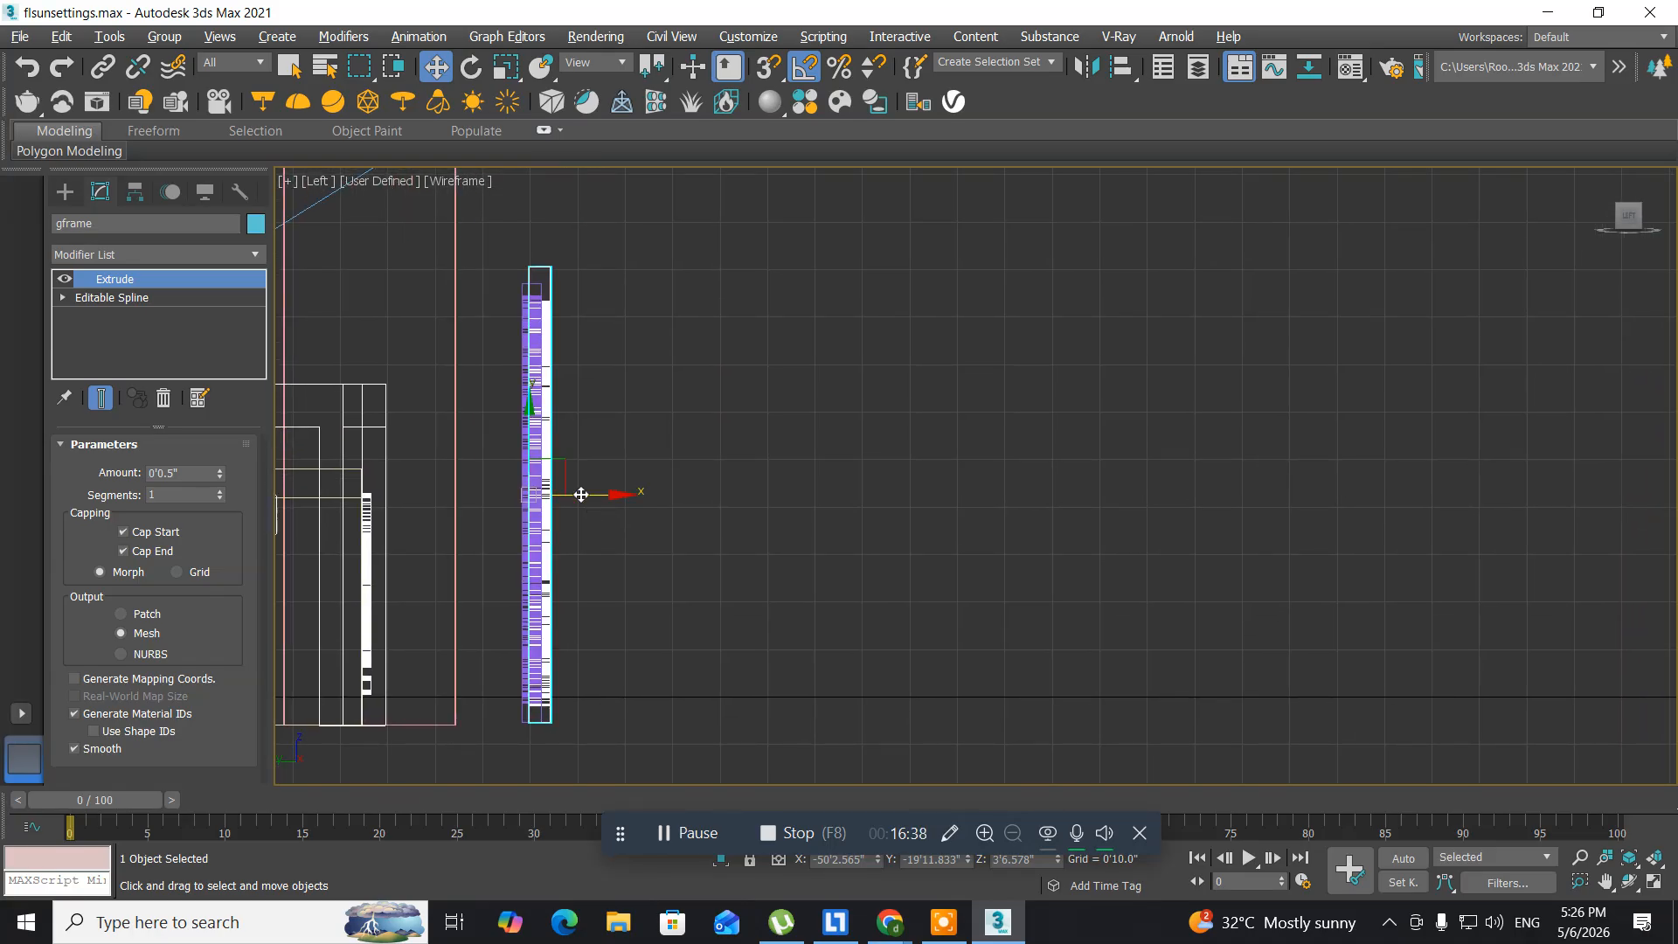
left_click_drag(599, 491, 671, 495)
- In the Front view, move gframe along X to about -49'5.6", clear of the adjacent purple gate panel
key("alt+w")
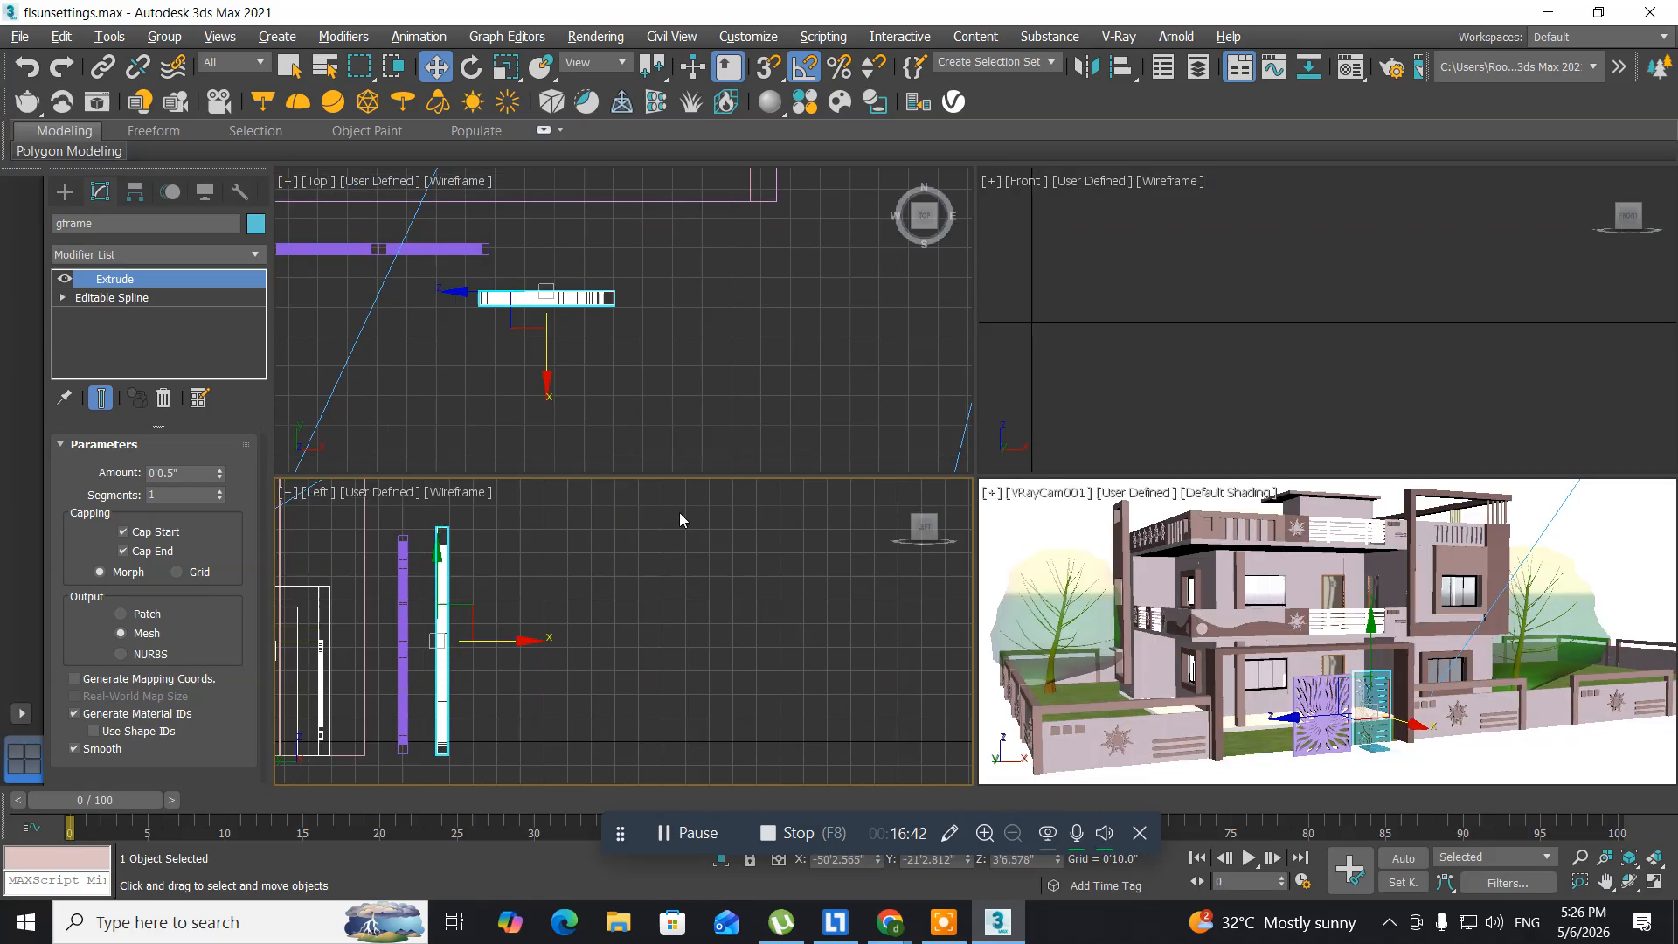
middle_click_drag(1285, 340, 1053, 456)
scroll(1084, 345, "down", 8)
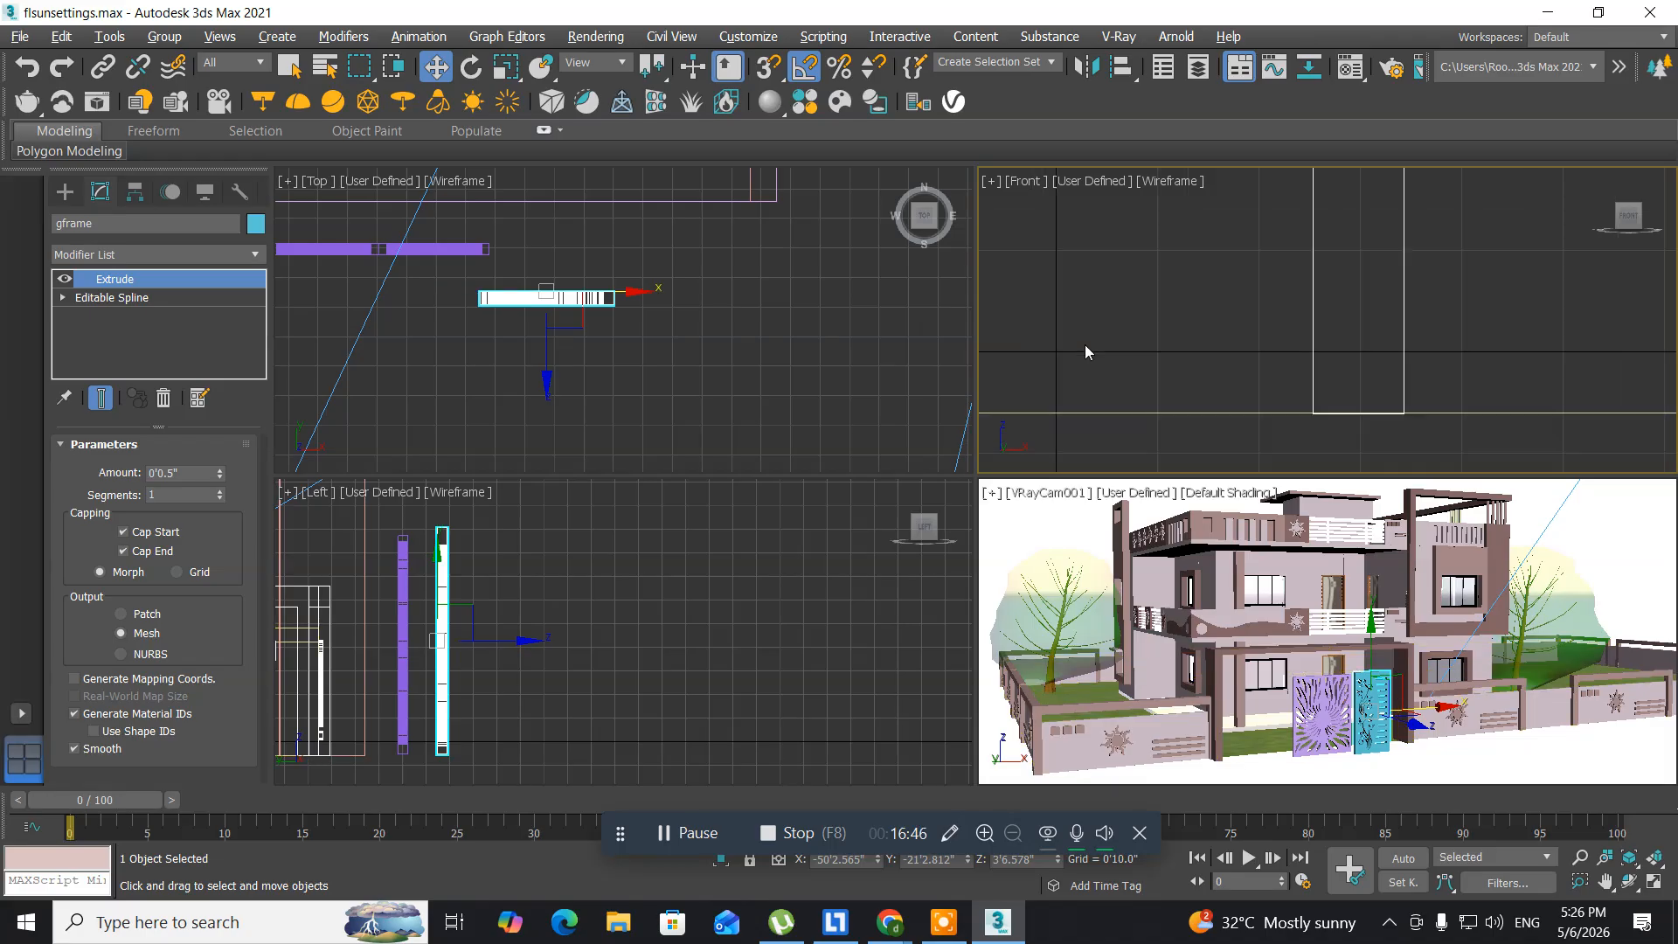
scroll(1084, 345, "down", 10)
middle_click_drag(1084, 345, 1182, 290)
scroll(1182, 290, "up", 8)
scroll(1182, 290, "up", 3)
middle_click_drag(1153, 349, 1080, 374)
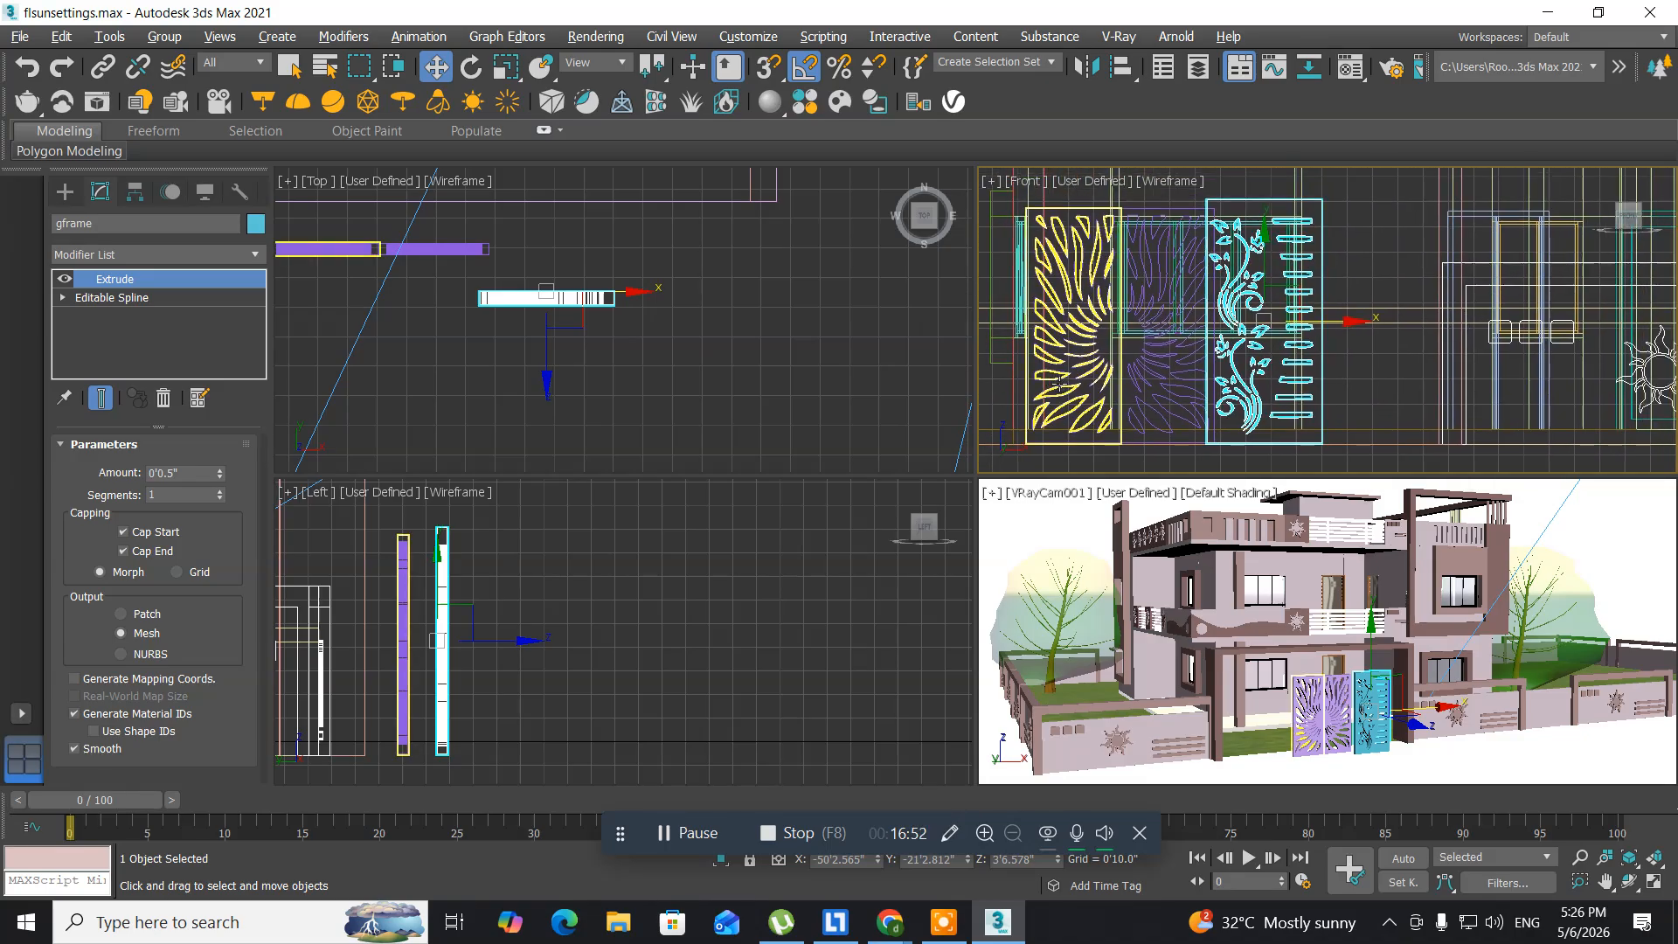
key("alt+w")
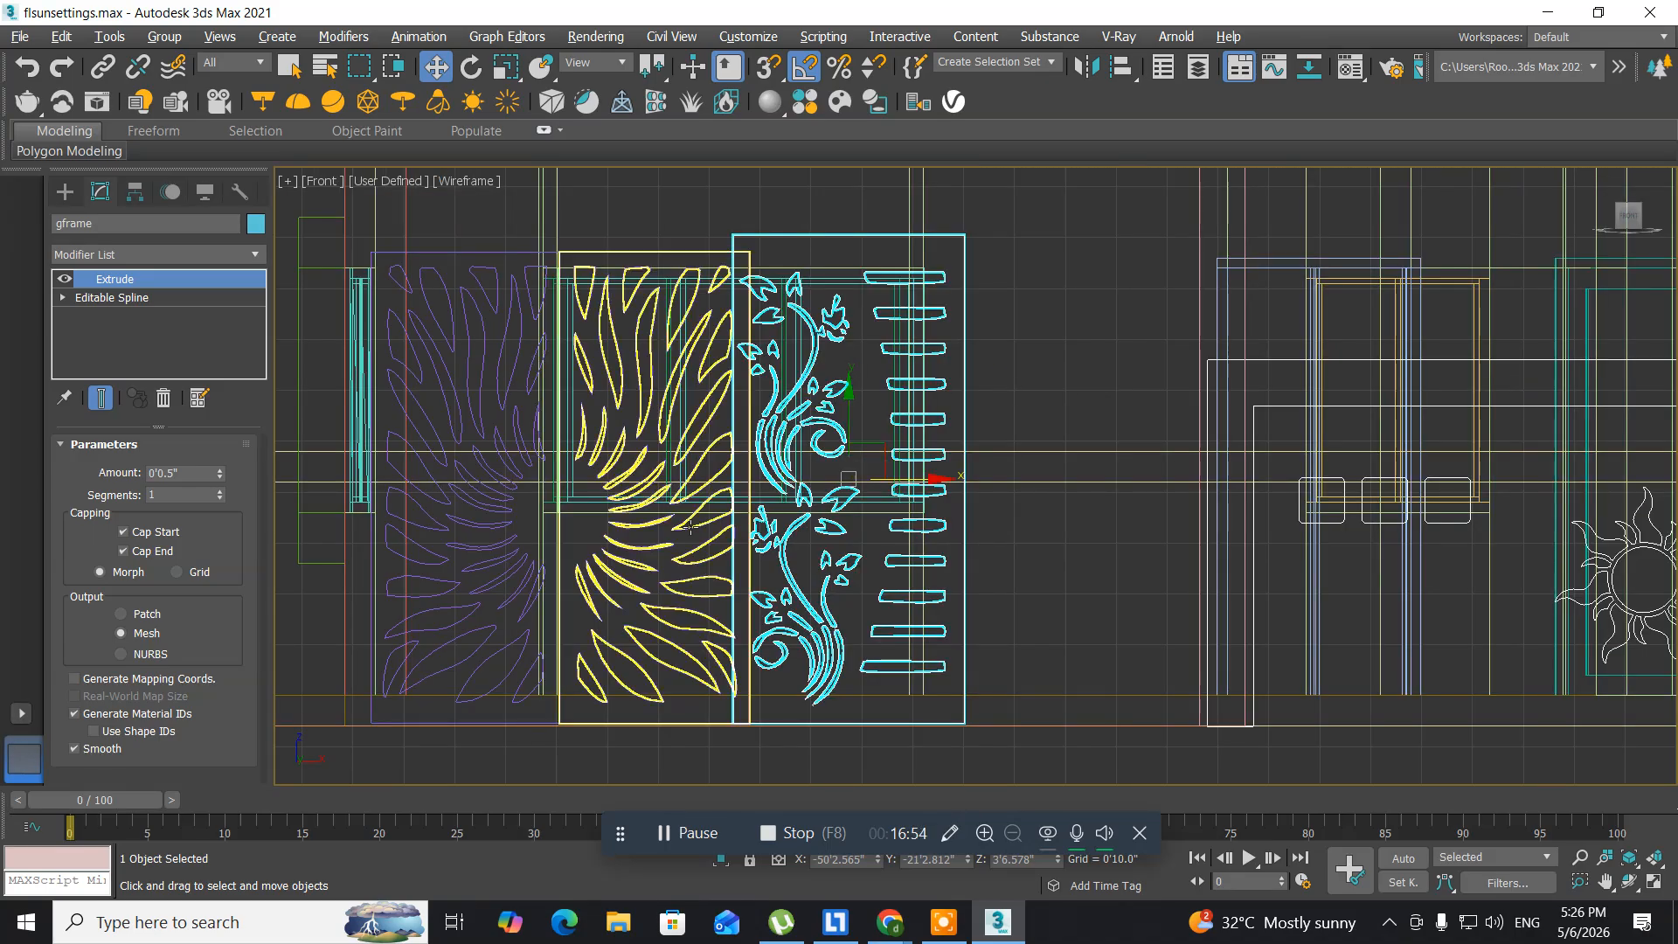
middle_click_drag(643, 529, 503, 486)
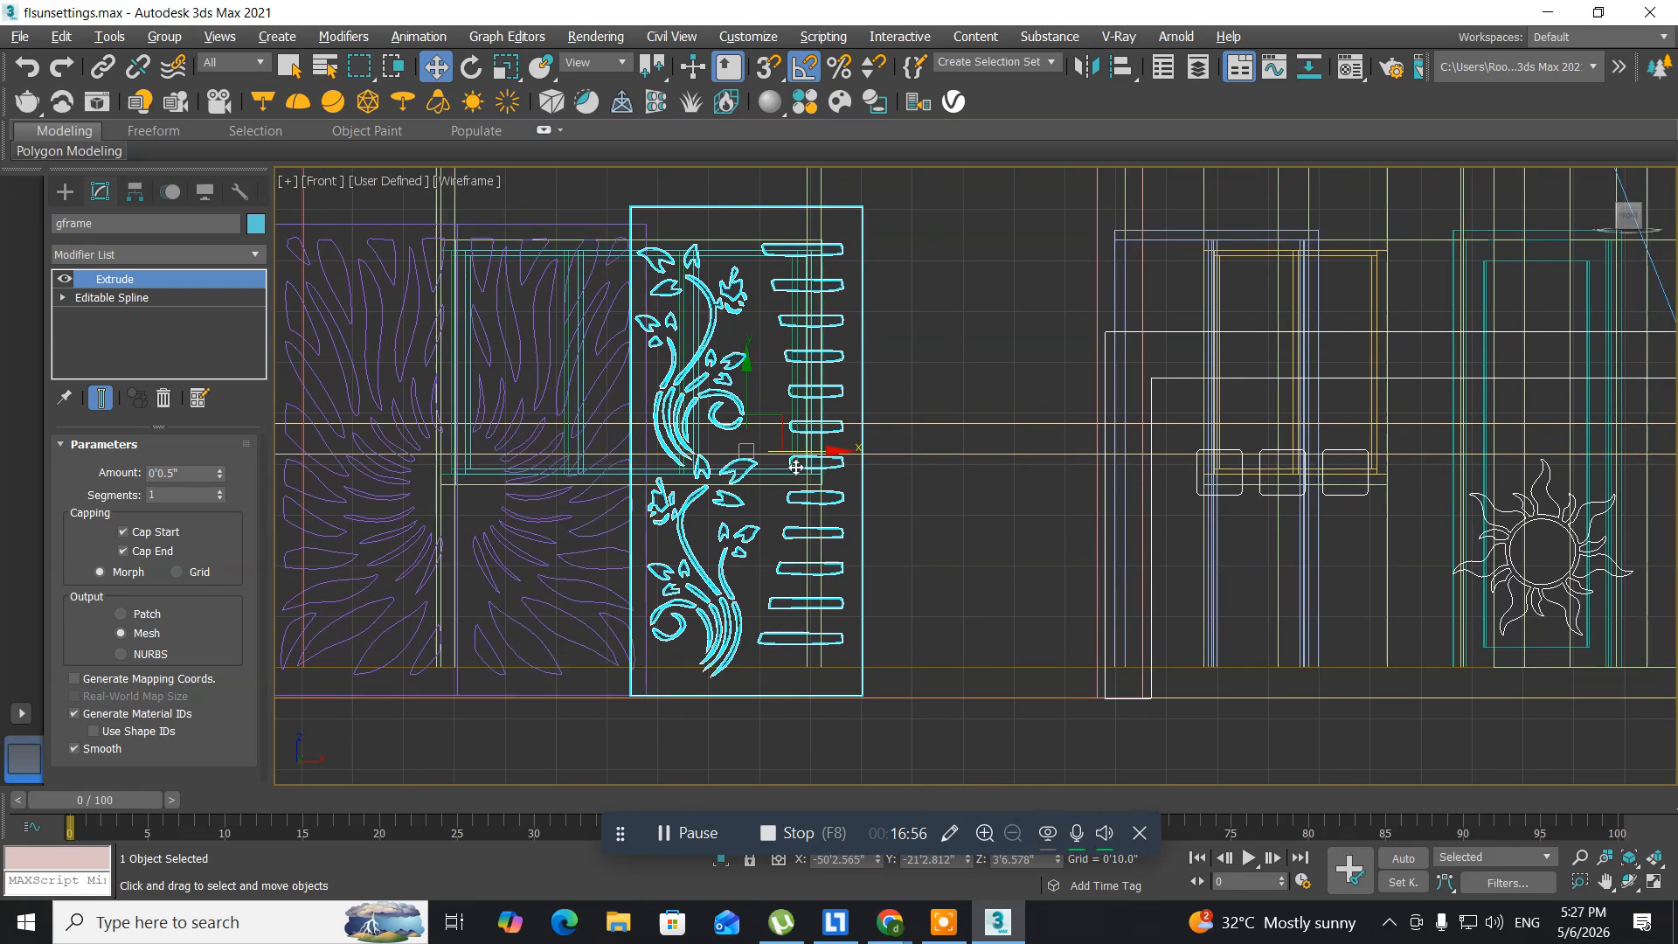
left_click_drag(823, 459, 873, 457)
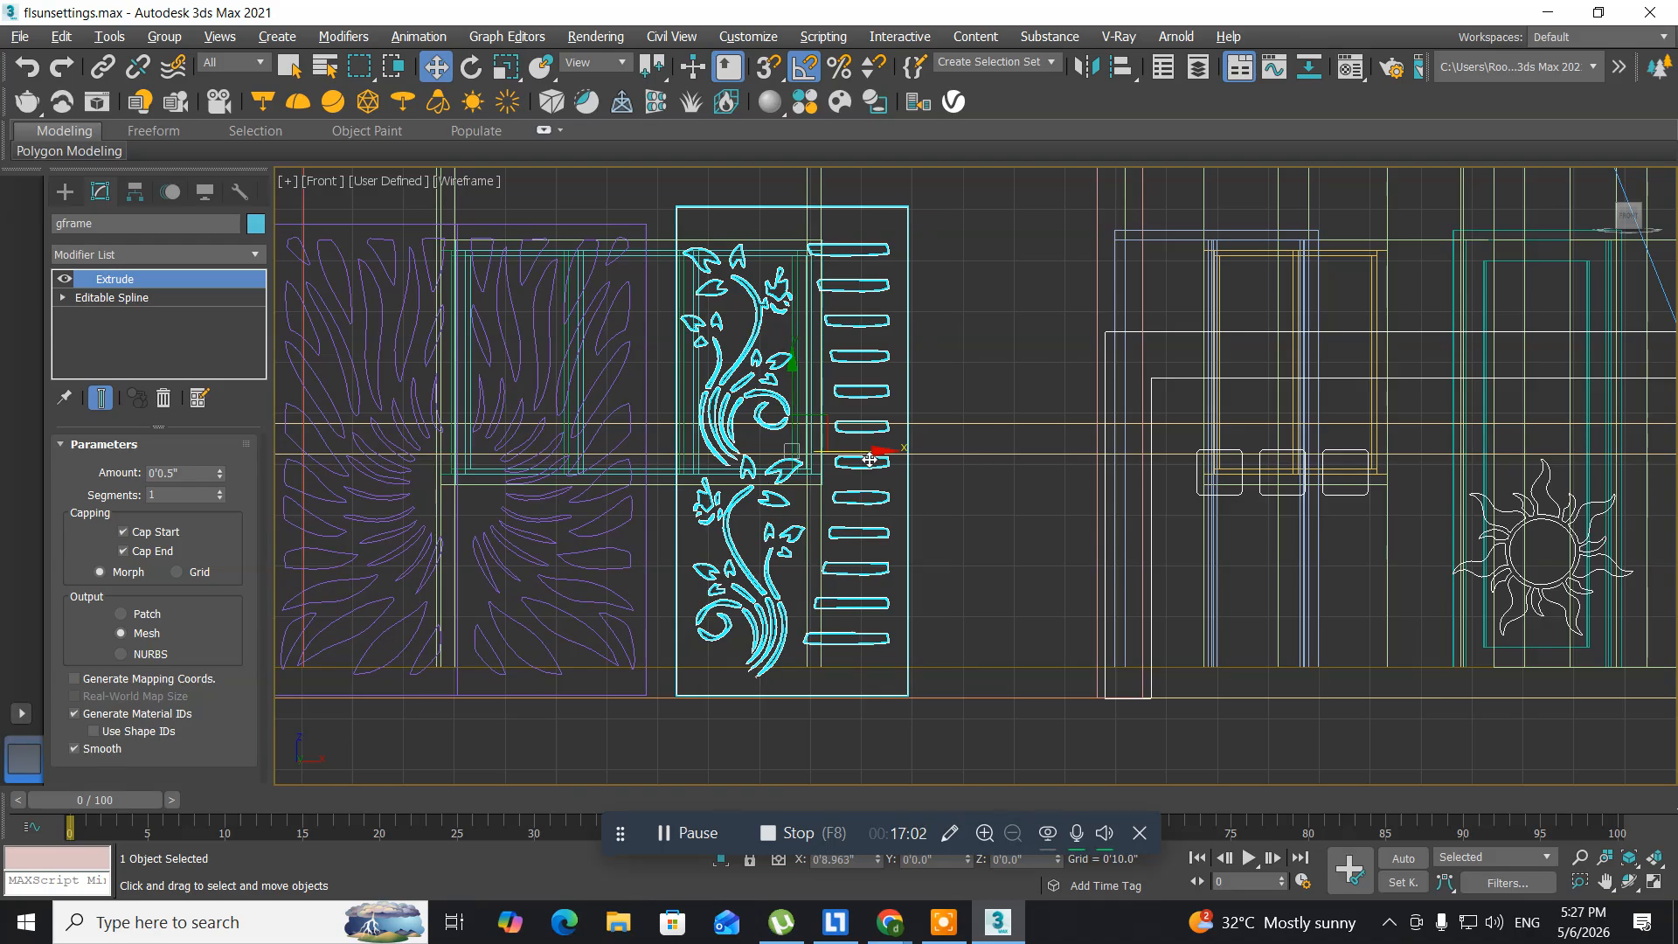
left_click_drag(869, 459, 870, 459)
- Scale gframe uniformly down to about 834% and move it beside the purple gate at about X -49'10.9", Z 3'5.2"
key("r")
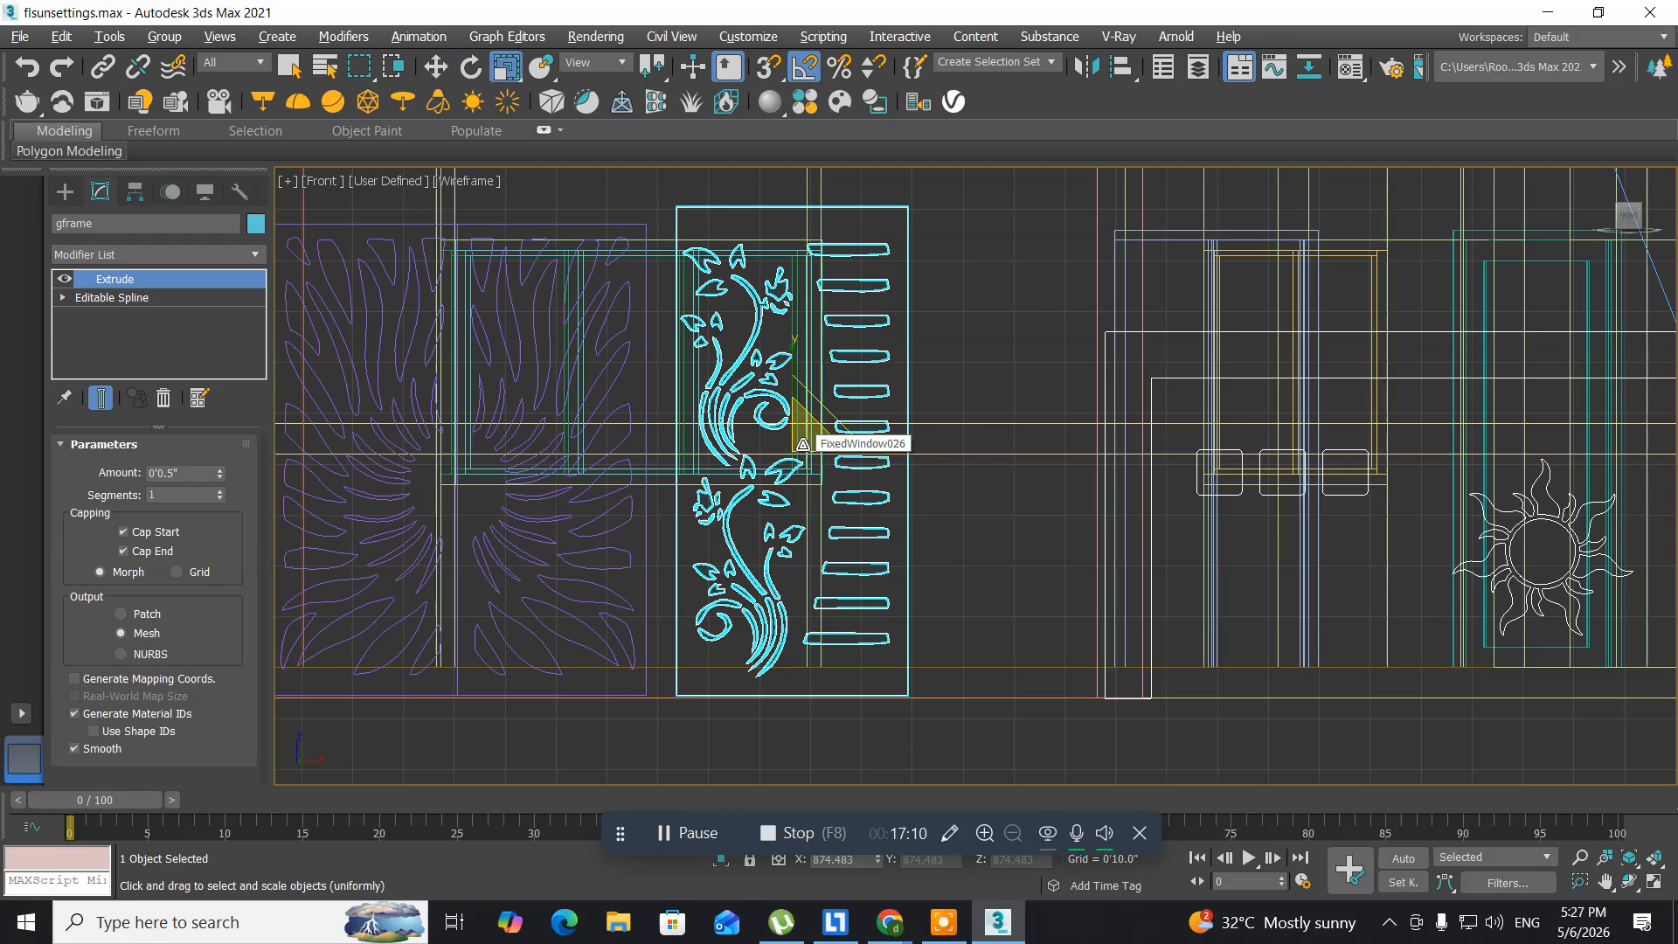
left_click_drag(803, 445, 801, 464)
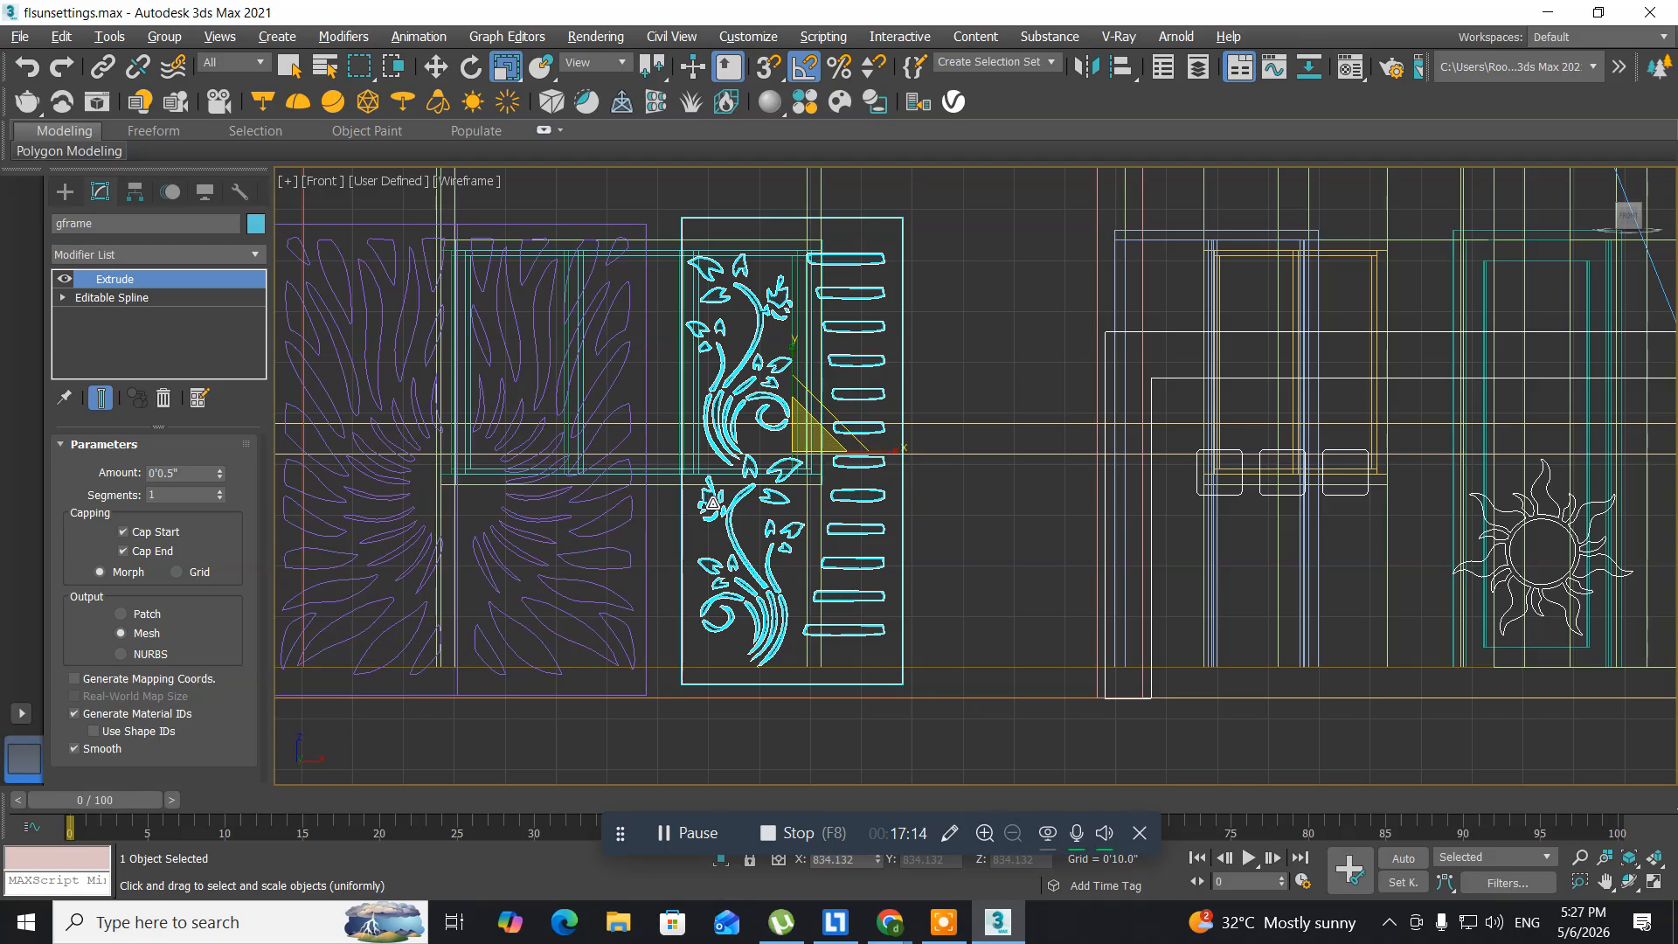
key("w")
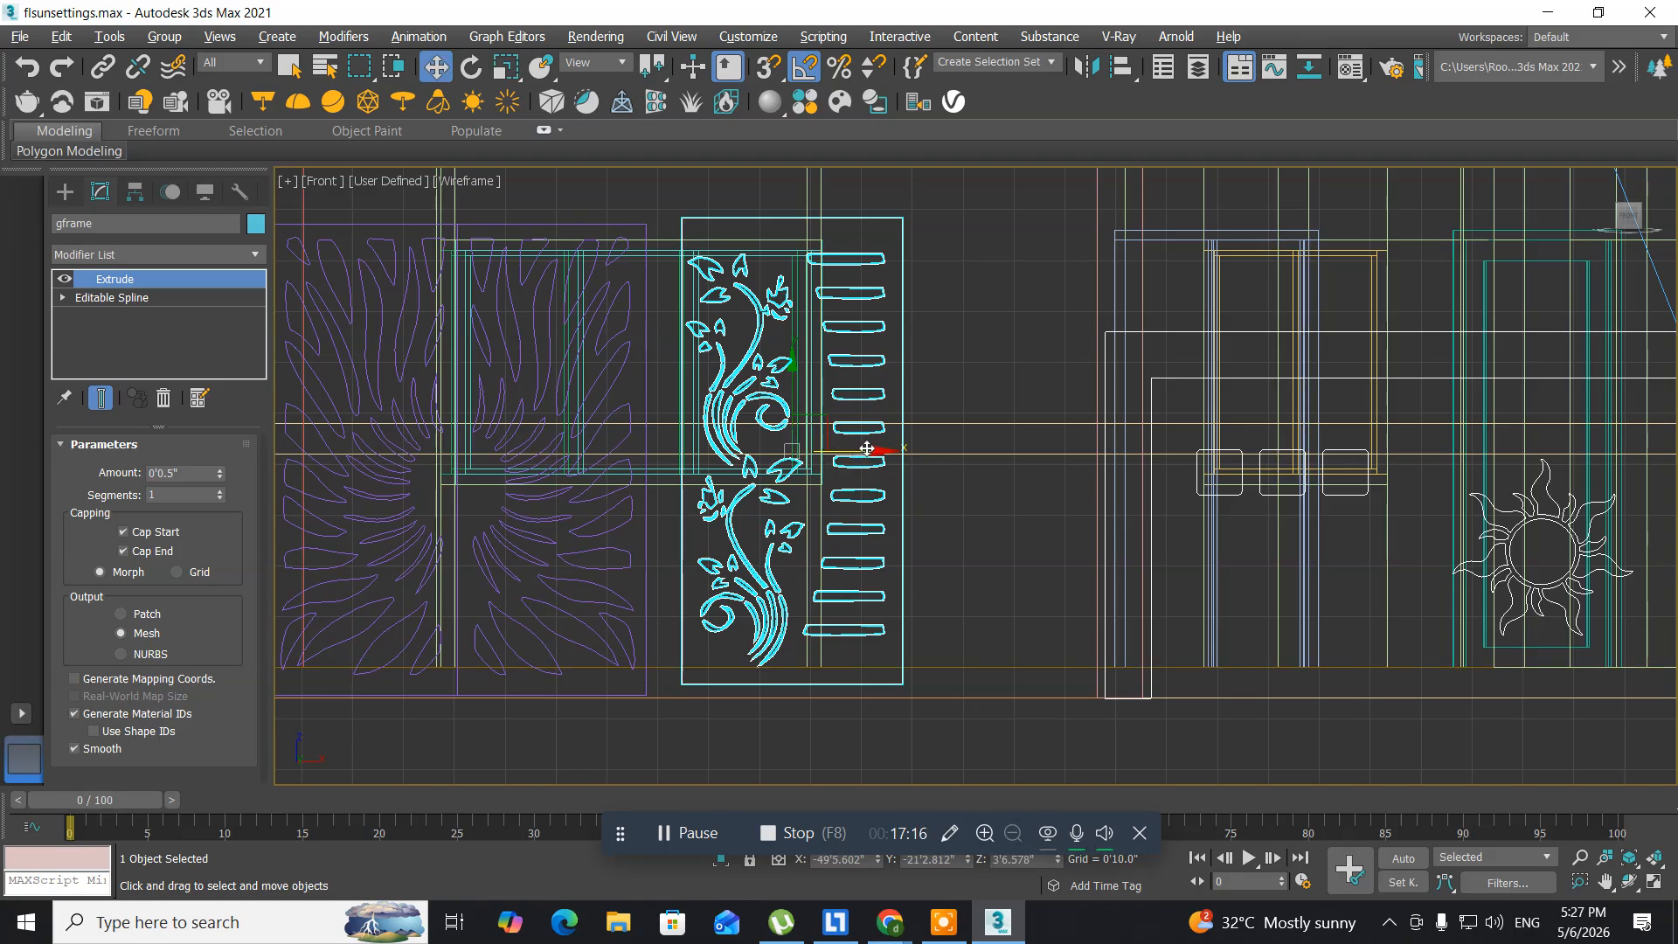
left_click_drag(866, 448, 839, 463)
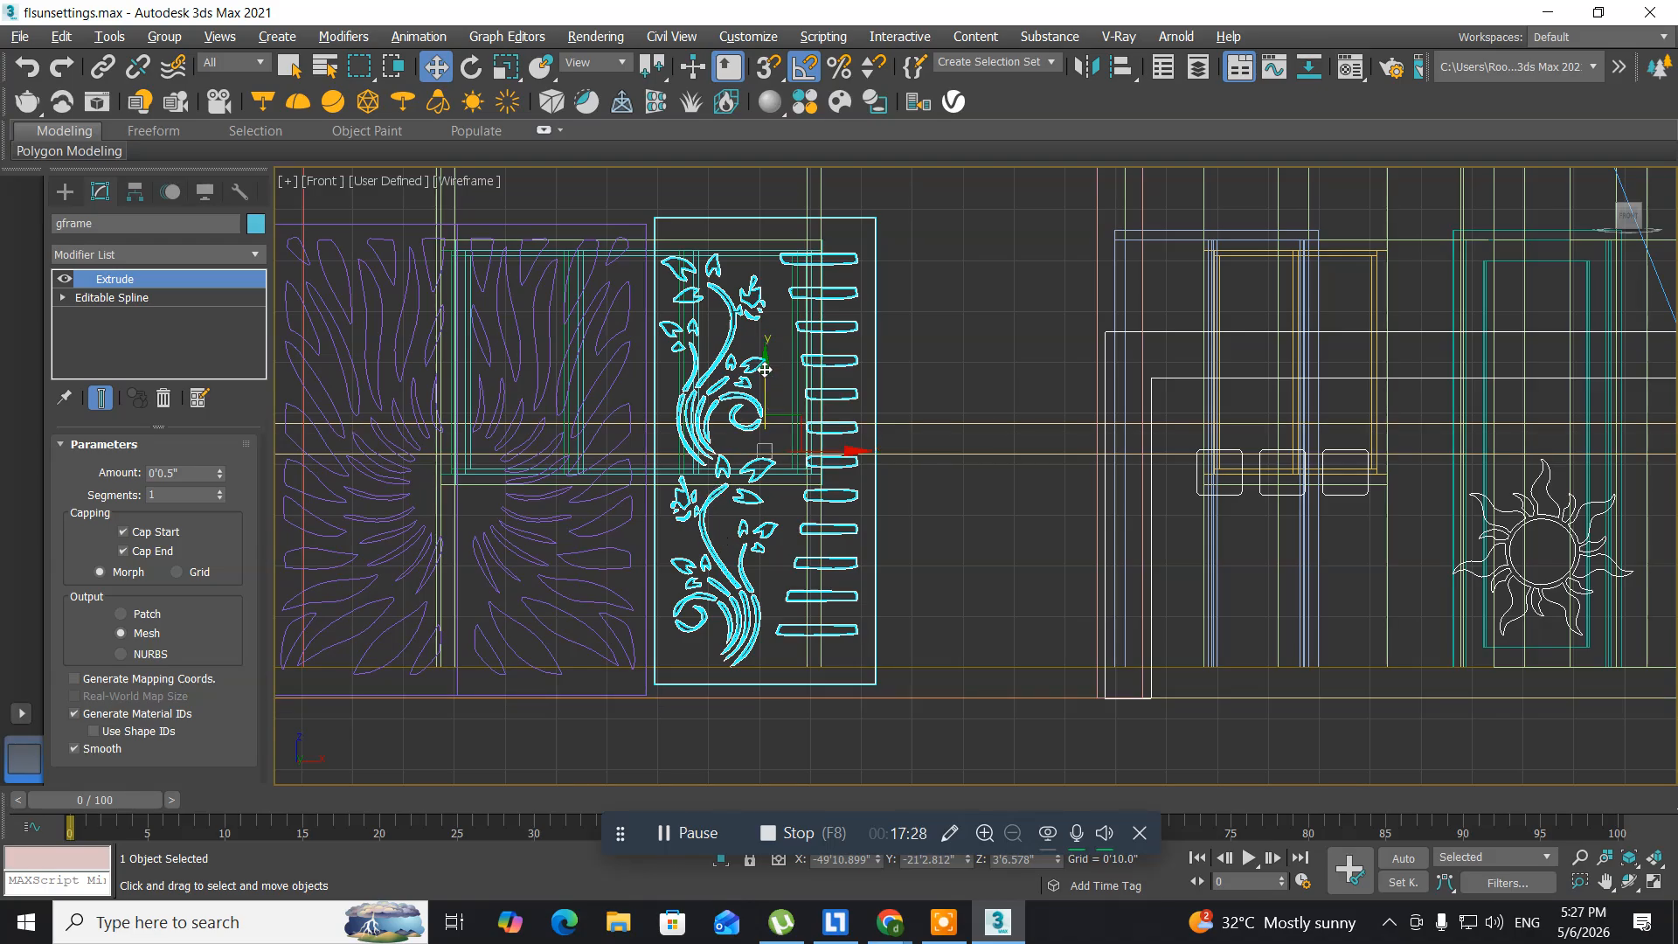
left_click_drag(765, 369, 764, 376)
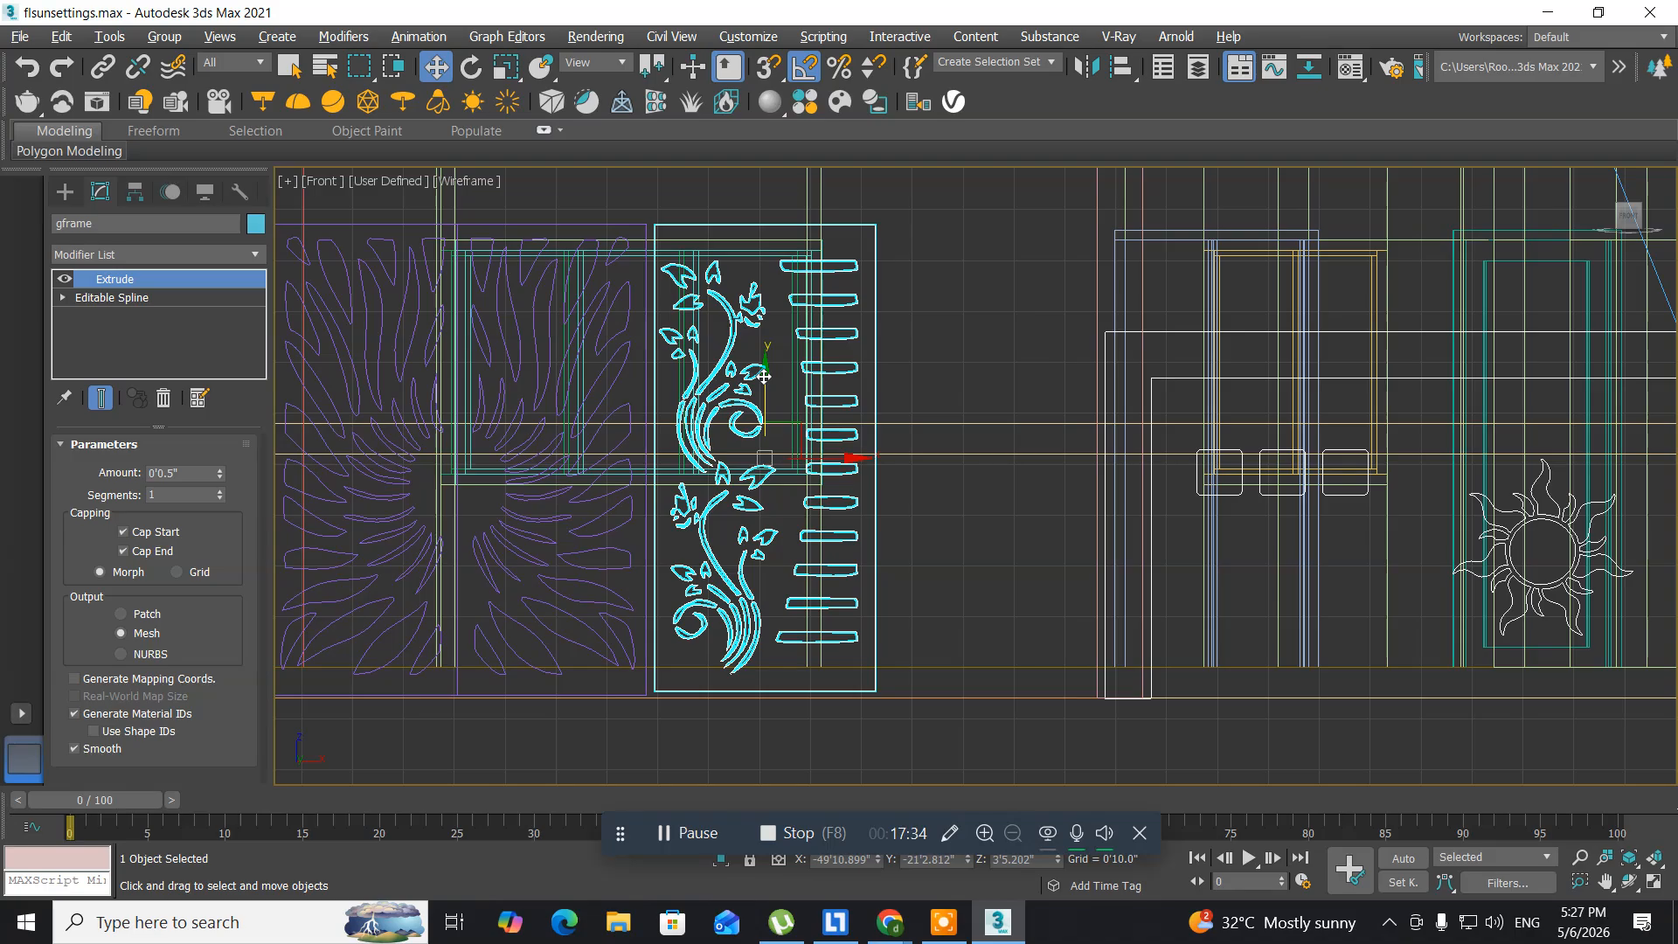
- Move gframe with vertex snapping so its upper corner meets the adjacent purple gate panel's upper corner
scroll(764, 376, "up", 3)
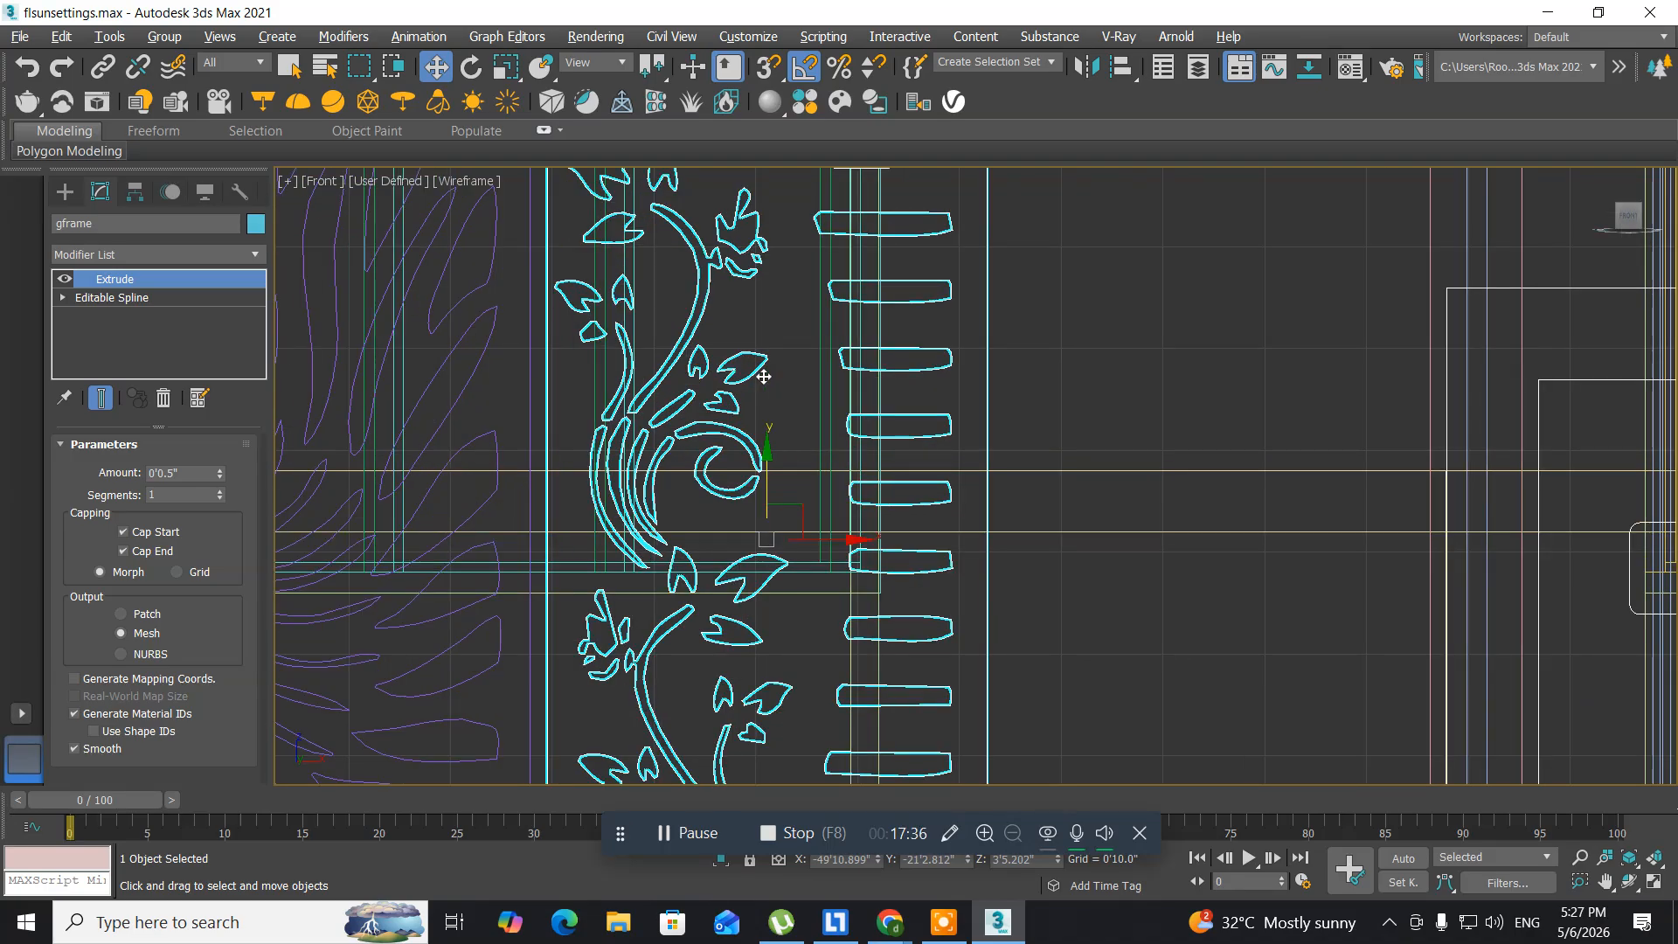
middle_click_drag(764, 376, 772, 553)
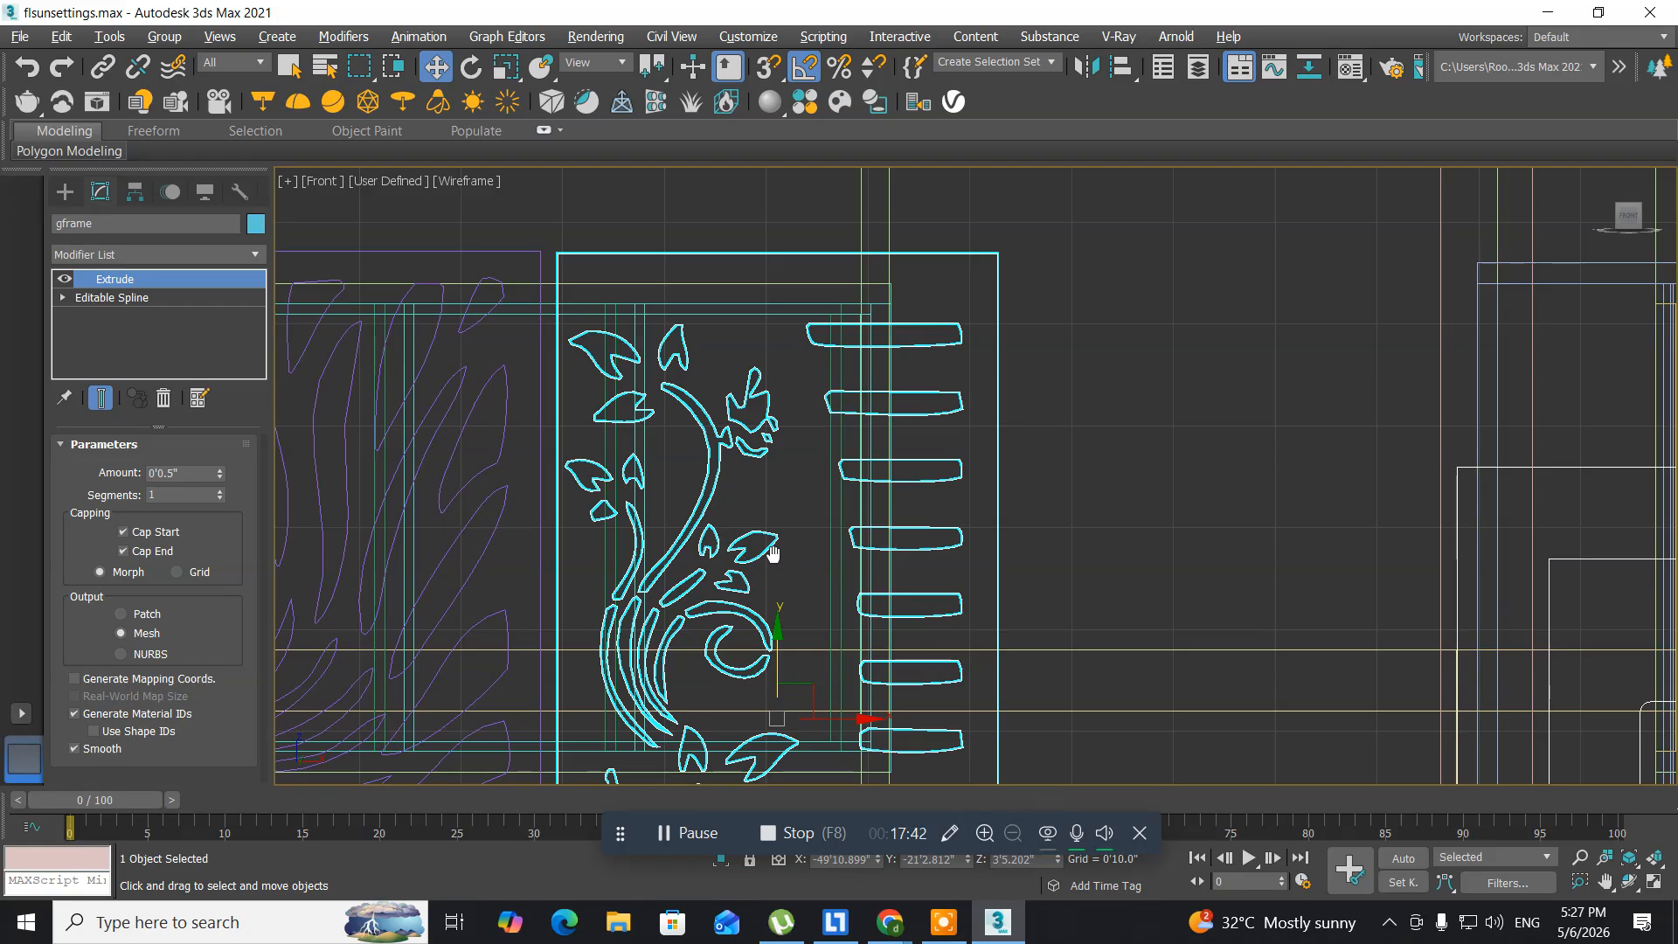
middle_click_drag(772, 551, 843, 633)
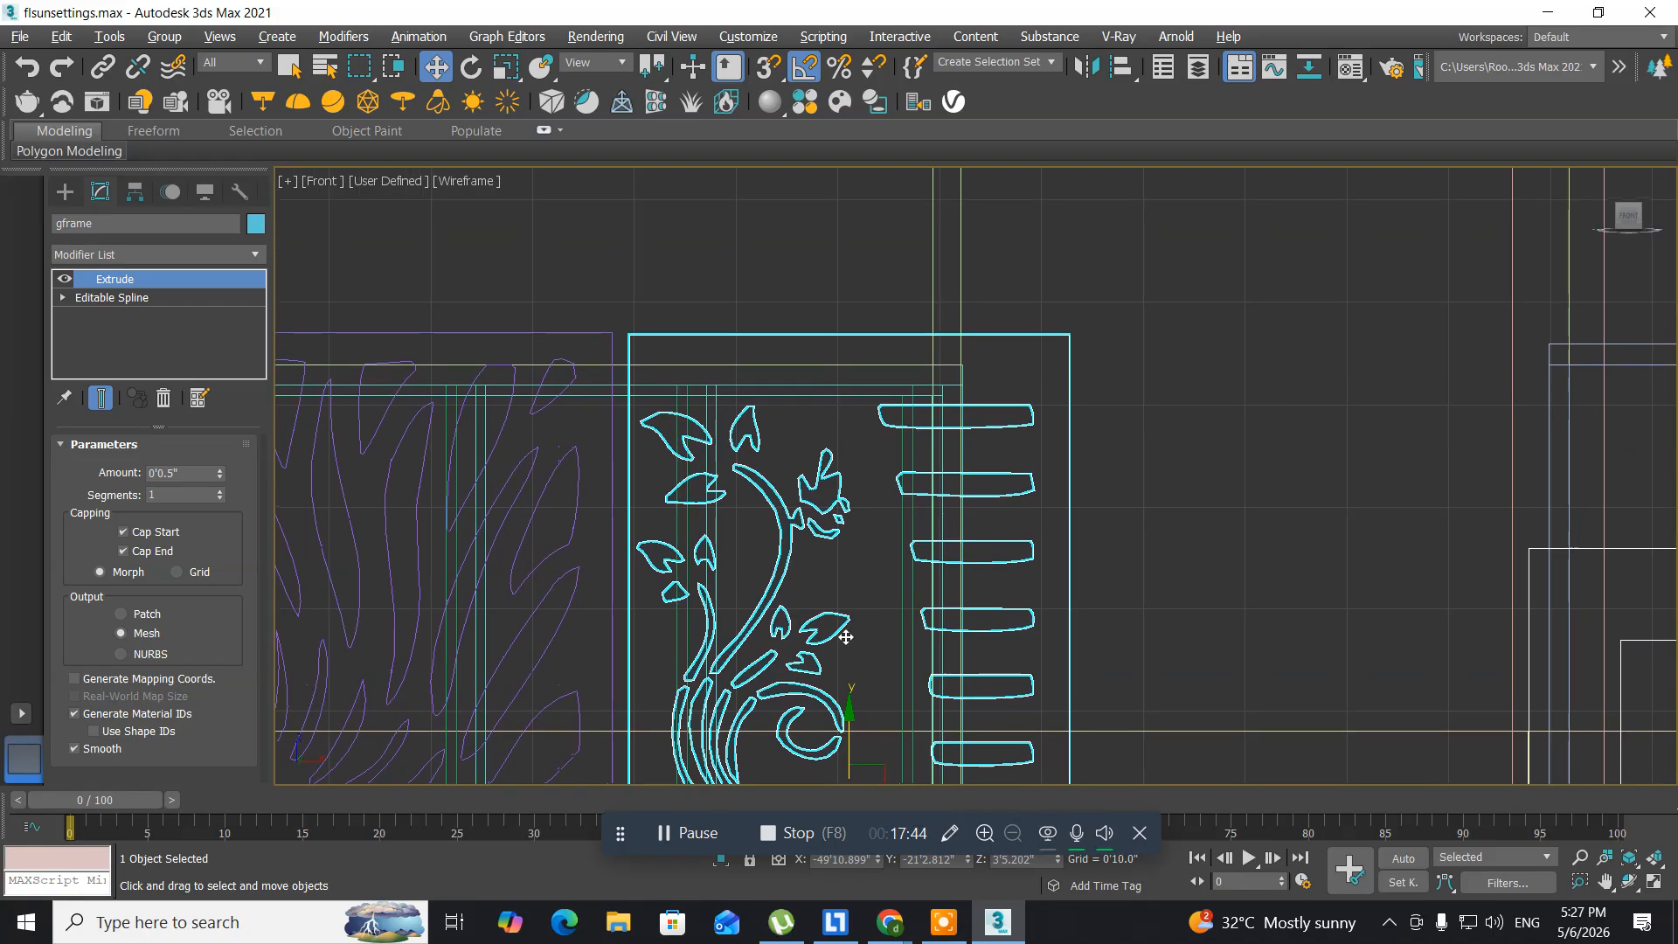
left_click(770, 63)
left_click_drag(628, 334, 628, 335)
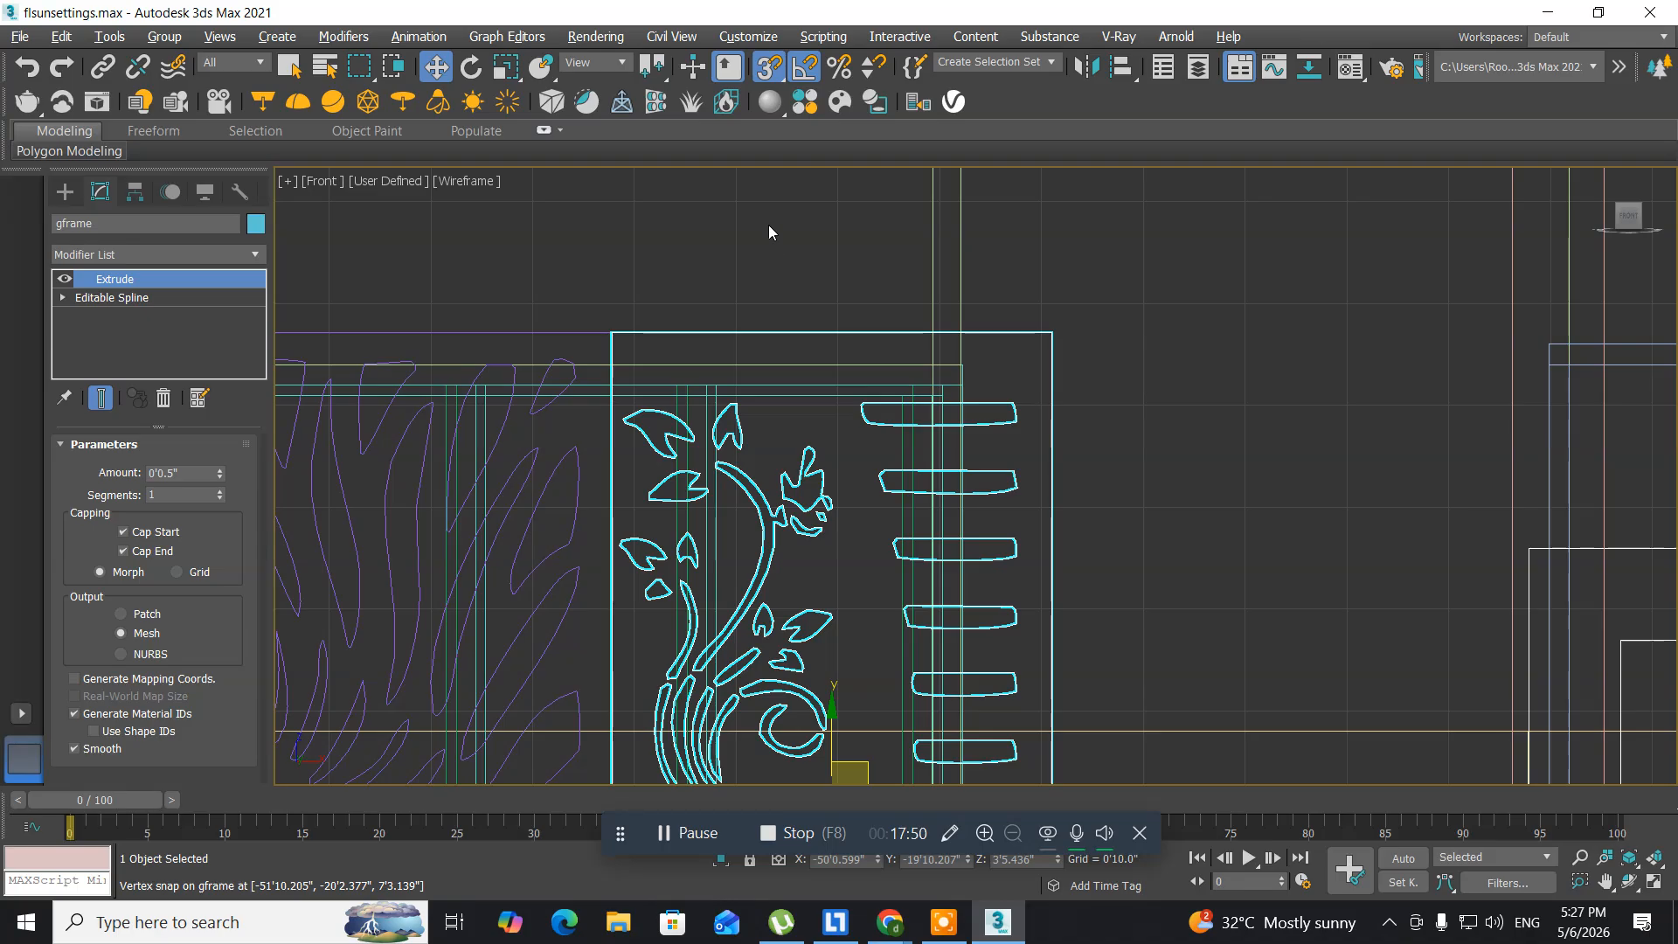
left_click(764, 69)
- Convert the extruded gframe panel to an Editable Poly
middle_click_drag(688, 595, 739, 365)
scroll(712, 498, "down", 5)
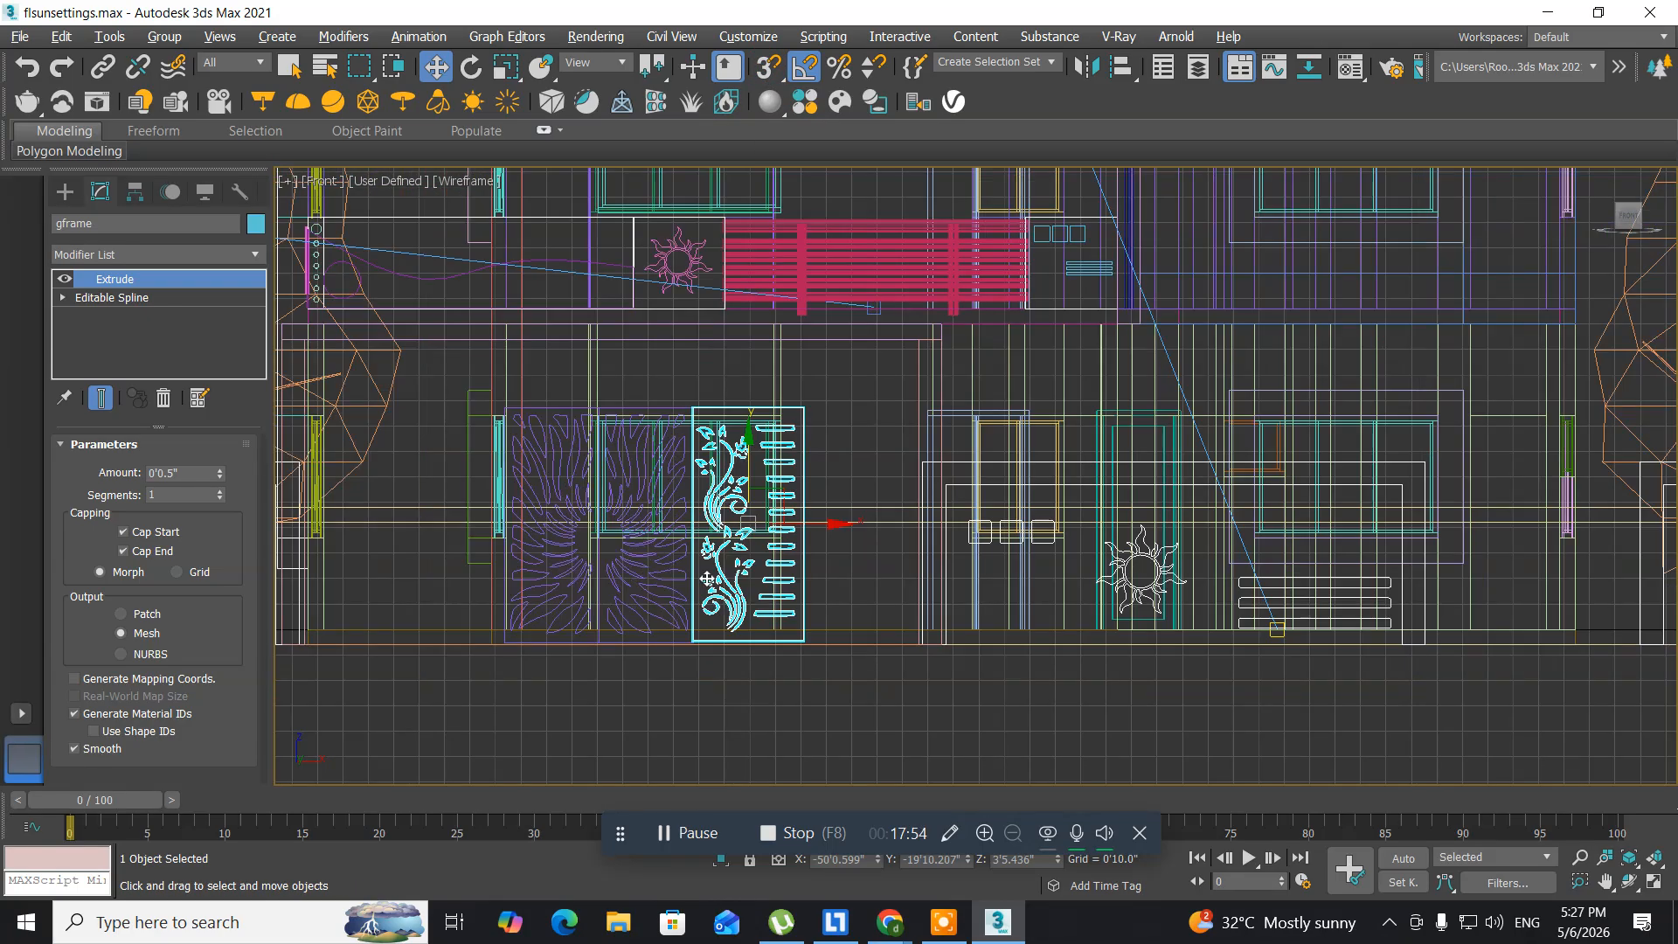
scroll(709, 655, "up", 5)
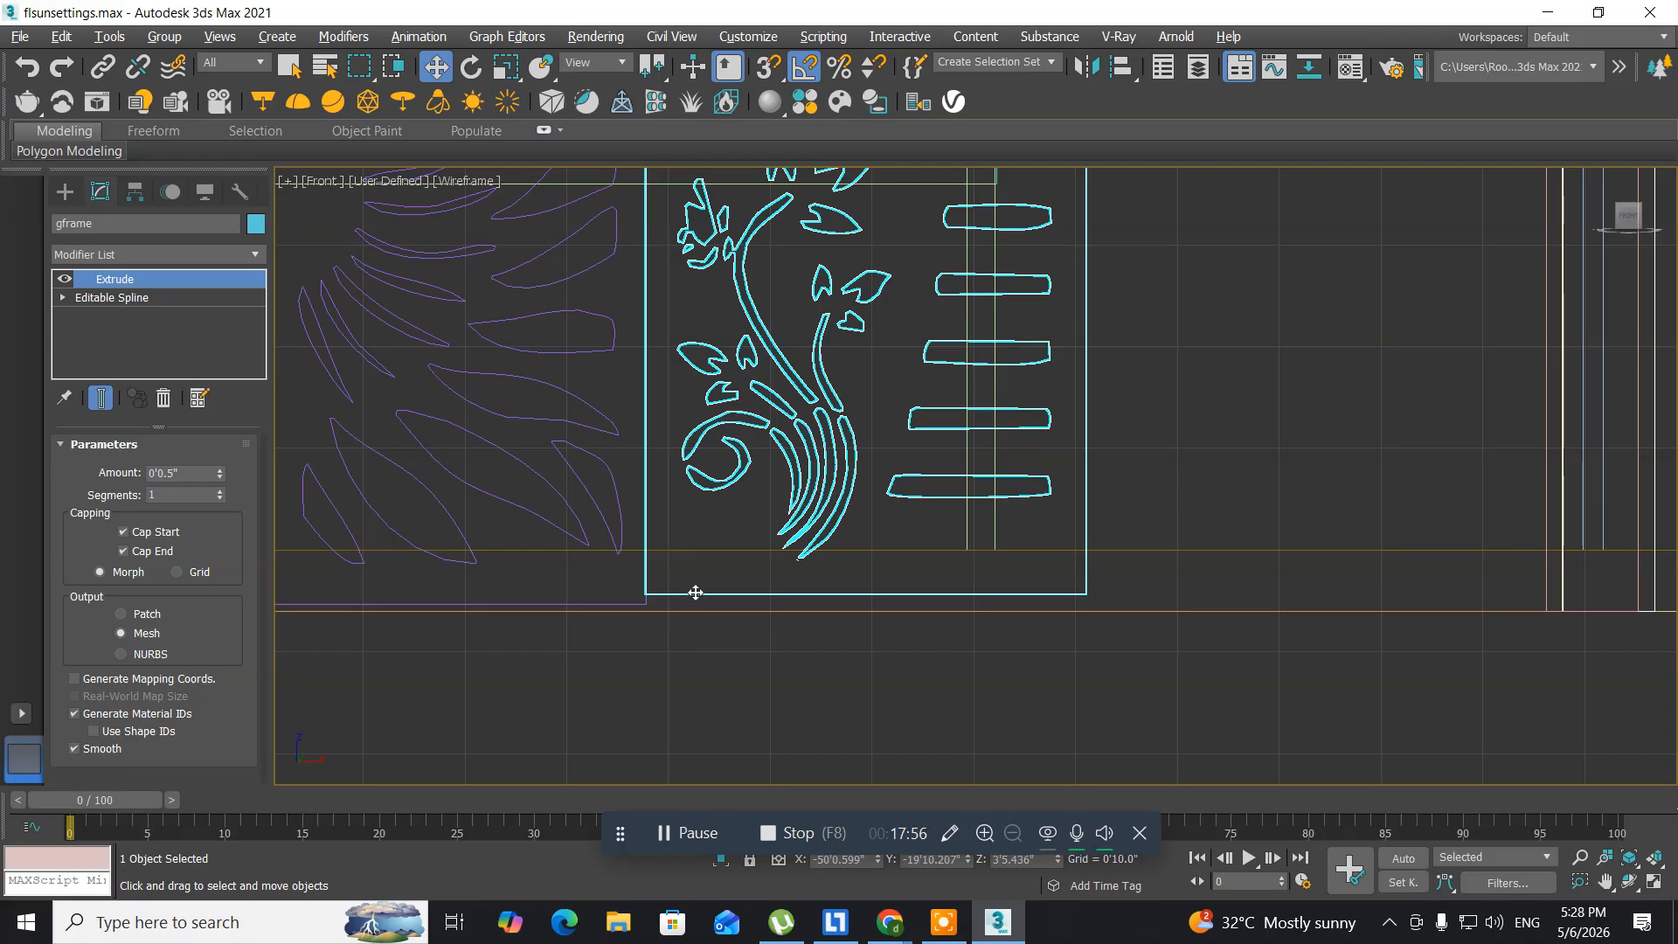
scroll(695, 593, "up", 3)
middle_click_drag(695, 593, 652, 486)
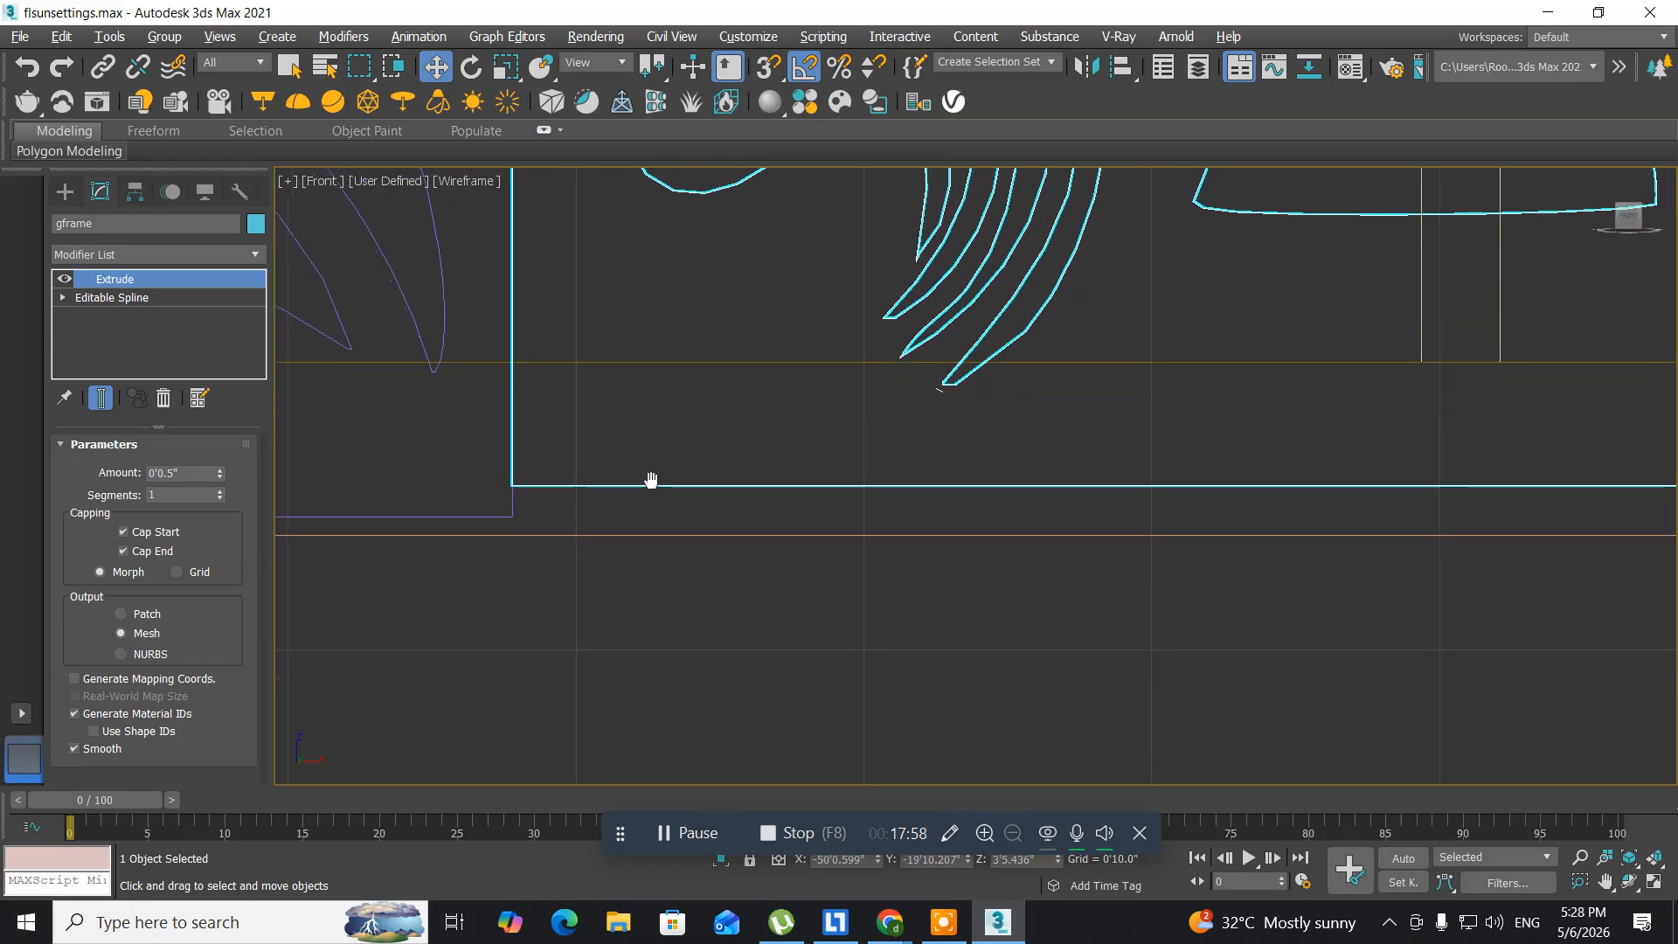
scroll(652, 488, "down", 3)
middle_click_drag(651, 488, 642, 483)
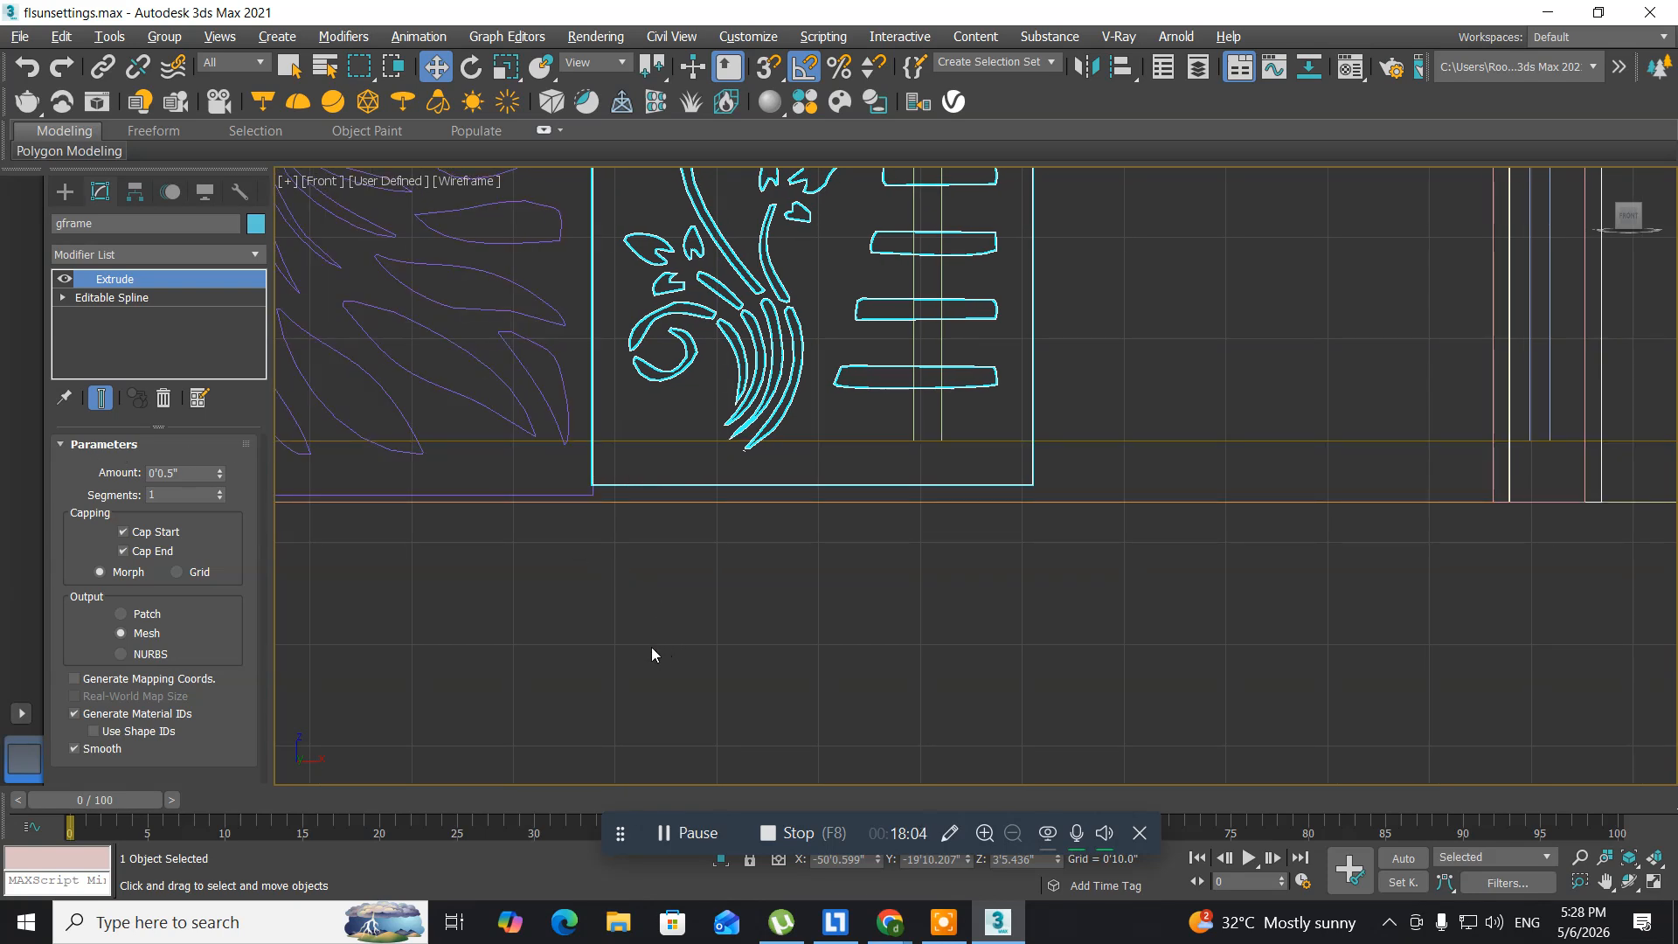
right_click(720, 484)
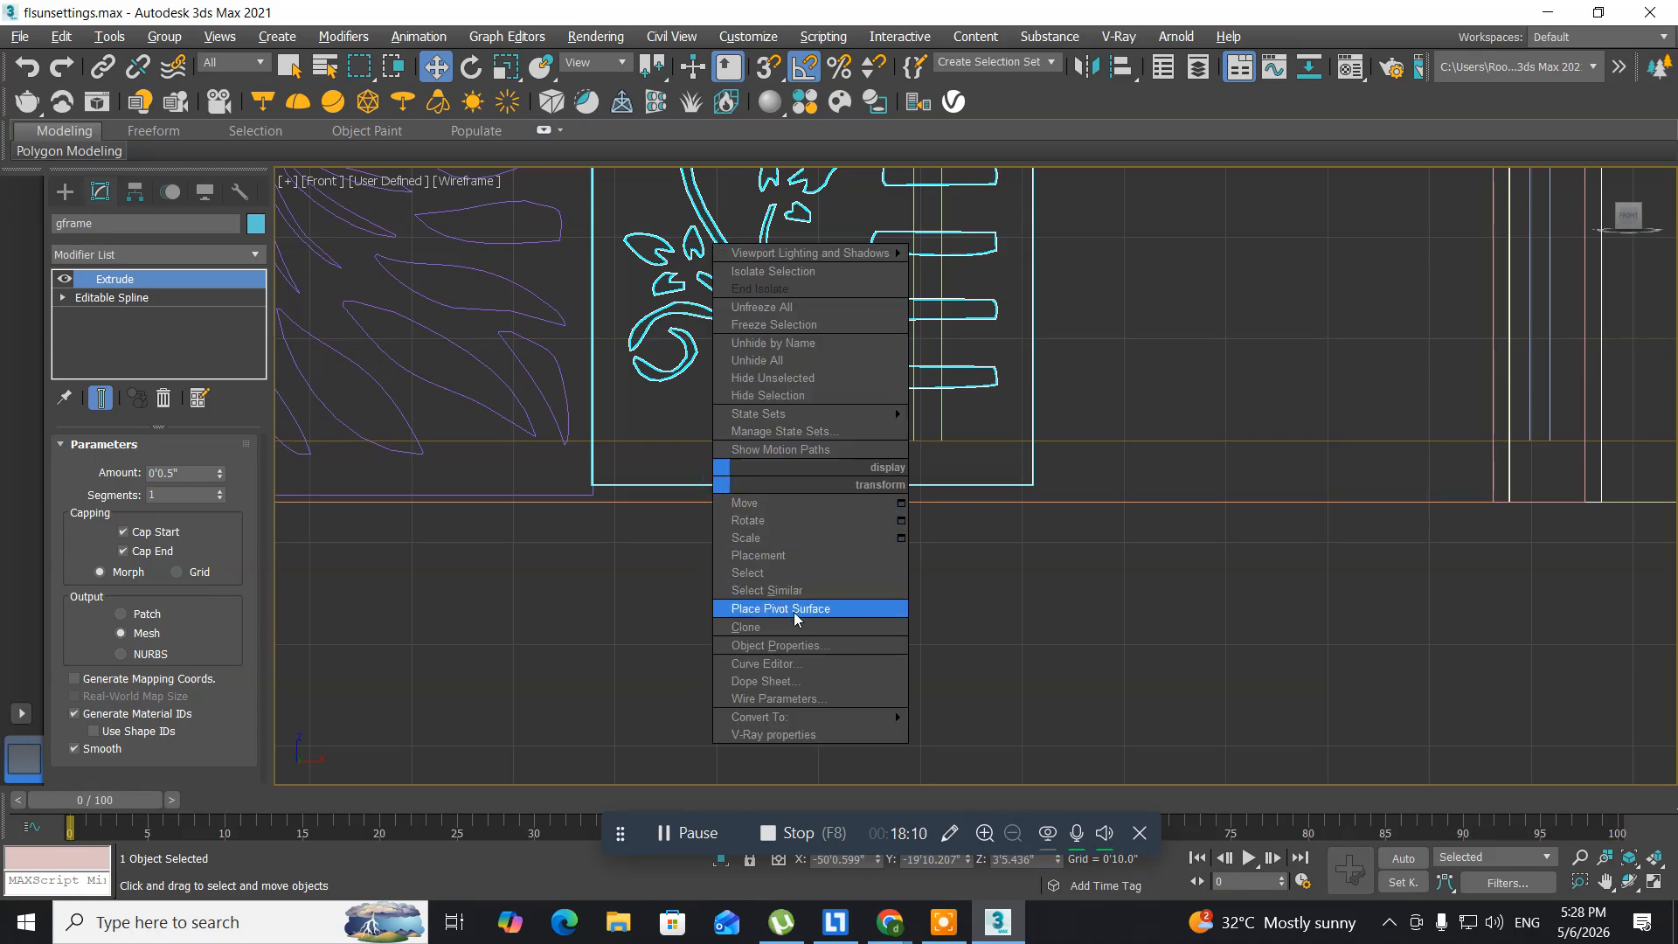
mouse_move(847, 718)
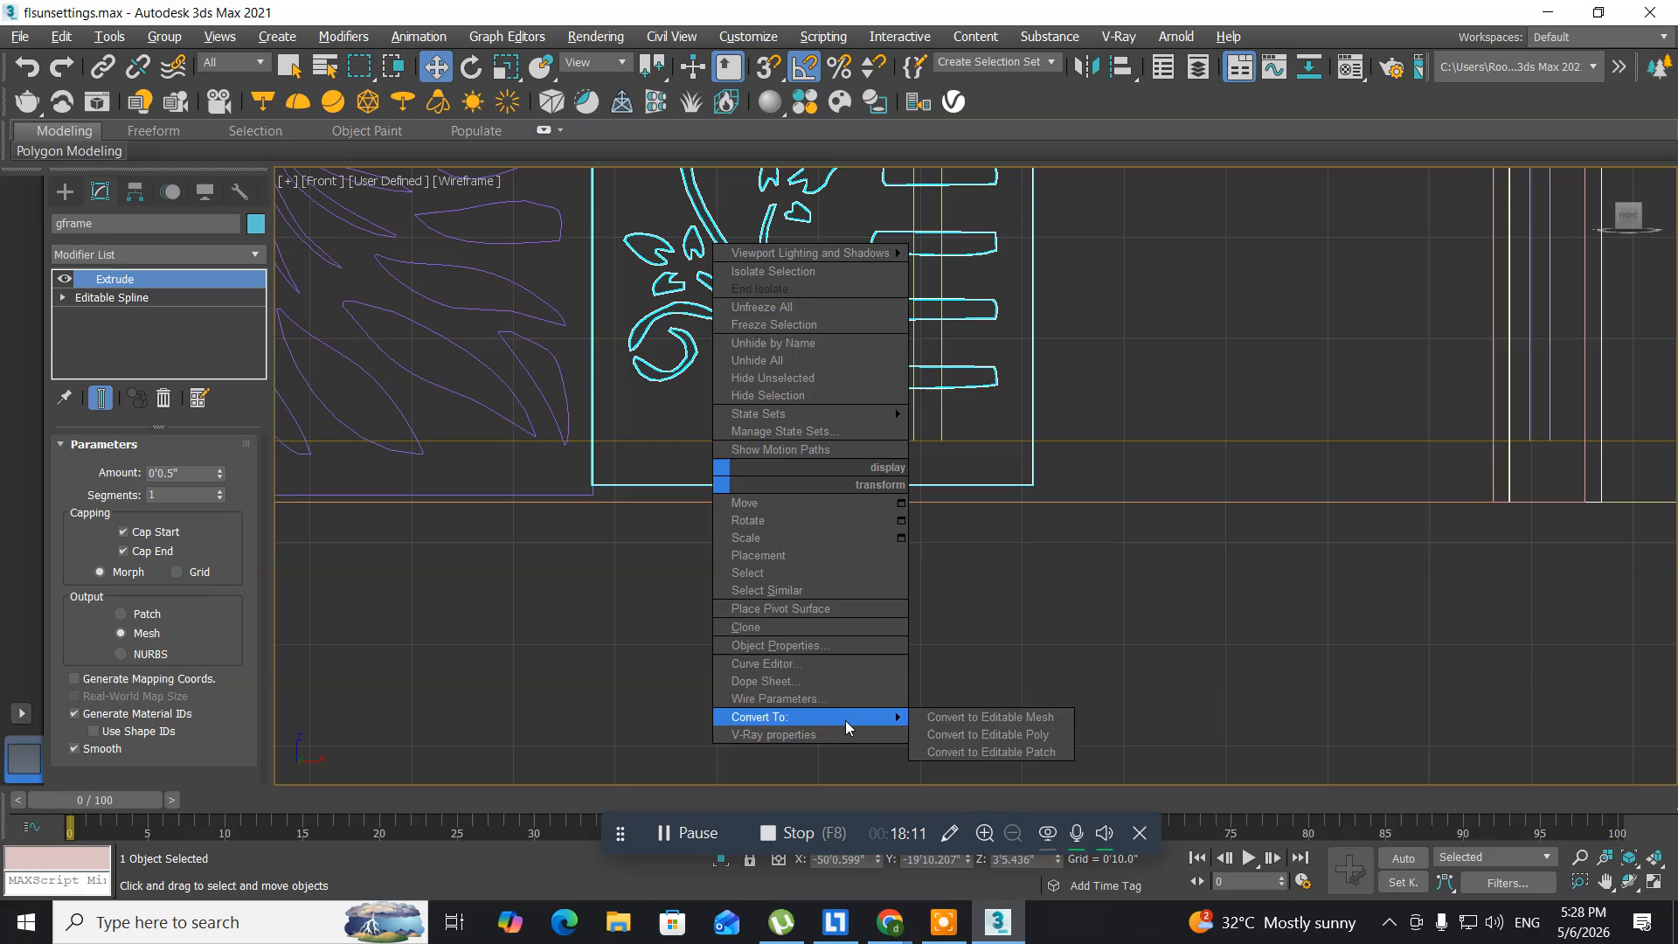
left_click(979, 734)
- Snap gframe's four bottom corner vertices down to the lower corner of gate001 at Z -0'5.36", and return to object level
left_click(94, 473)
left_click_drag(1128, 535, 782, 509)
left_click_drag(593, 492, 553, 480)
scroll(615, 506, "up", 5)
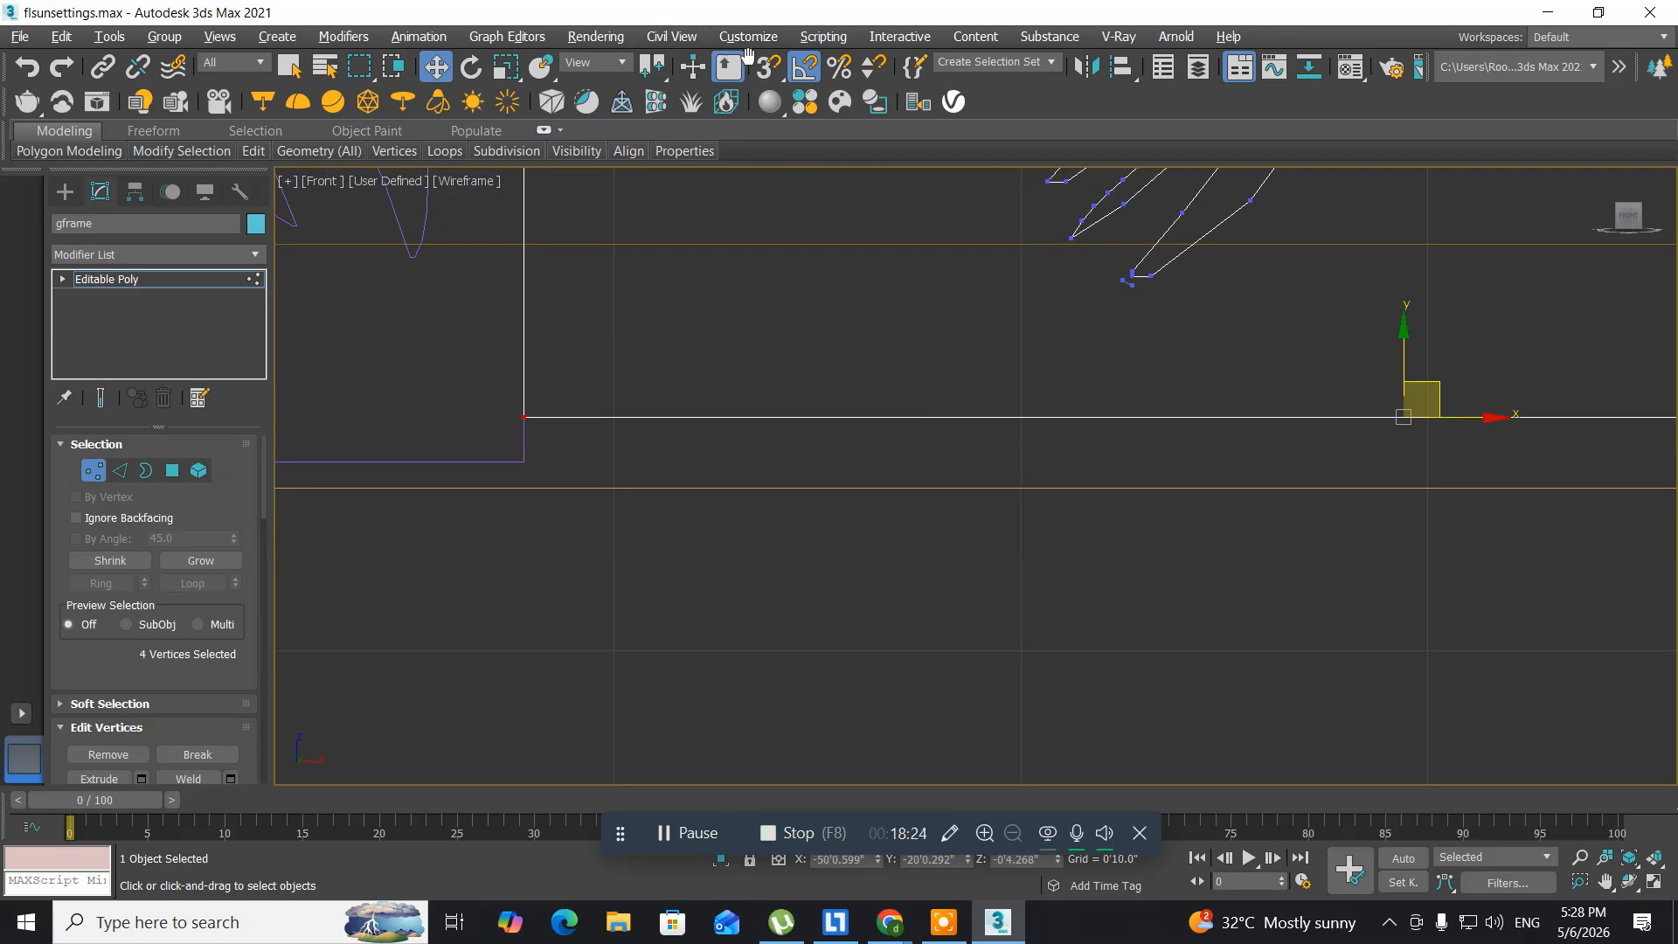
left_click(768, 67)
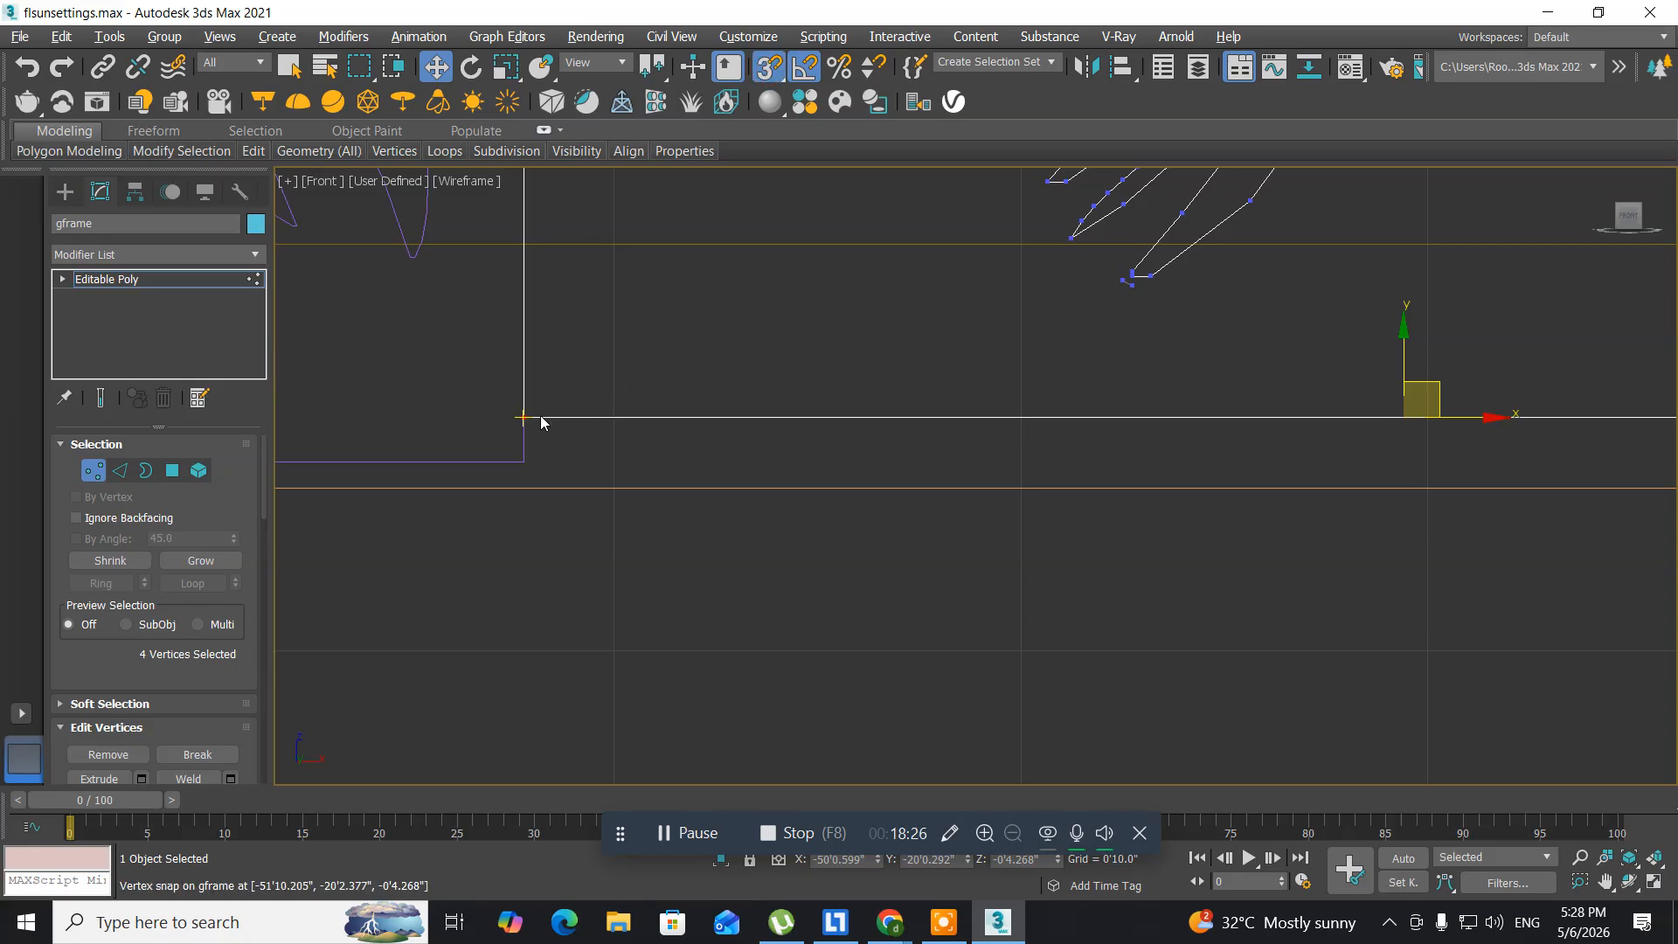
left_click_drag(522, 418, 522, 456)
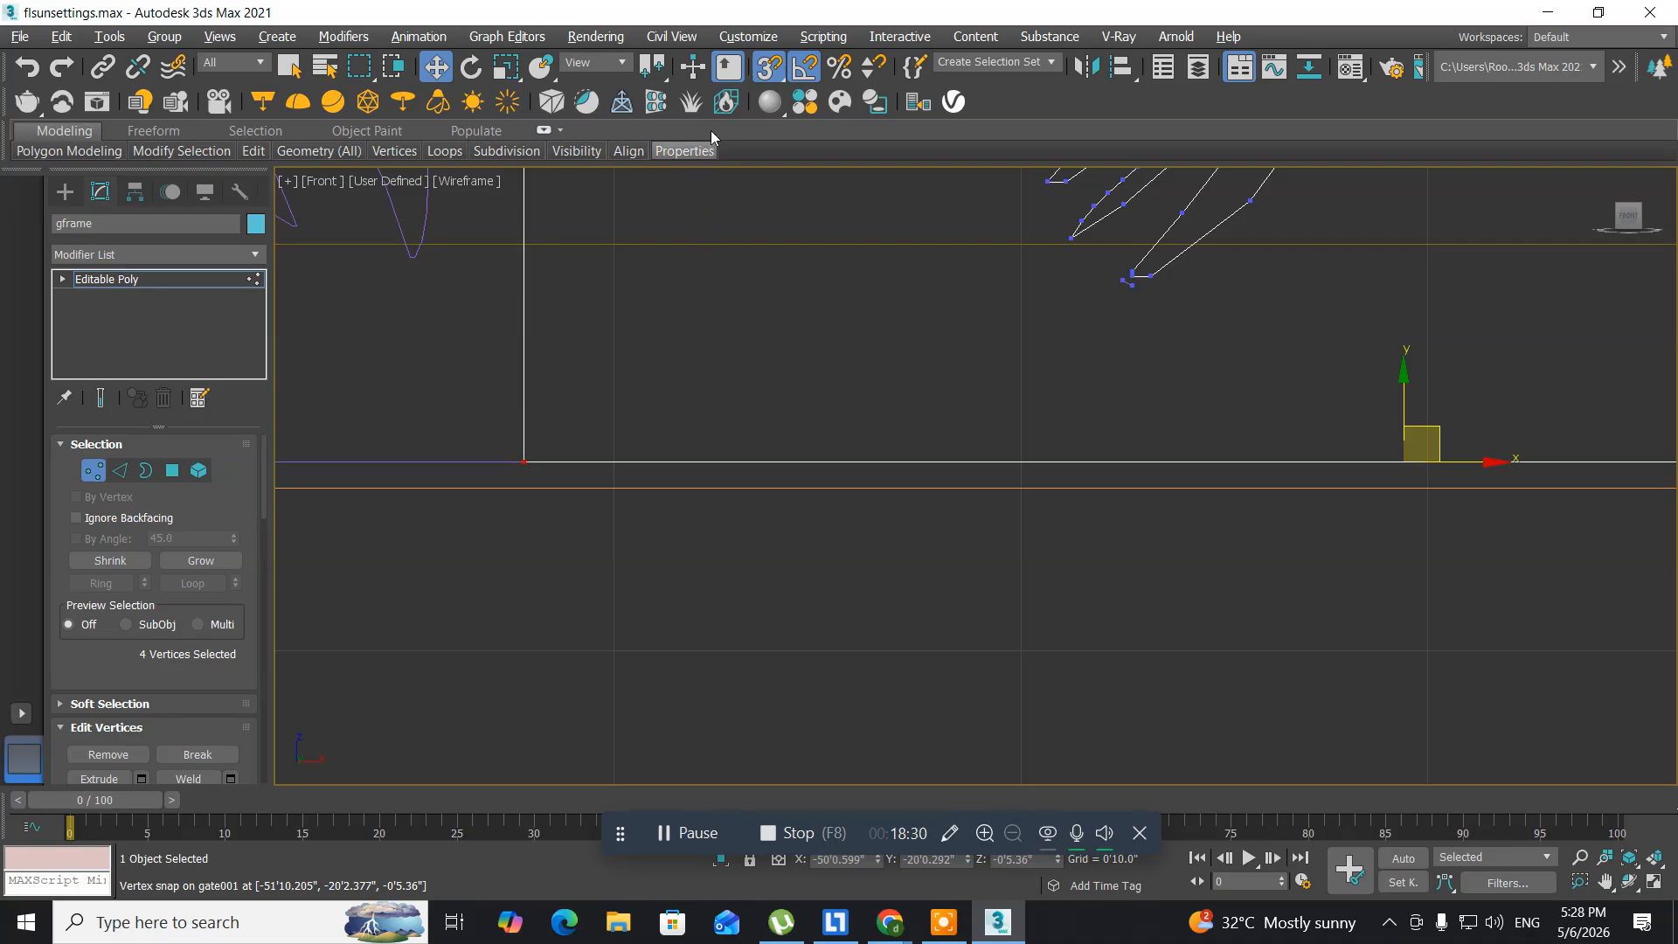
left_click(757, 70)
scroll(729, 379, "down", 6)
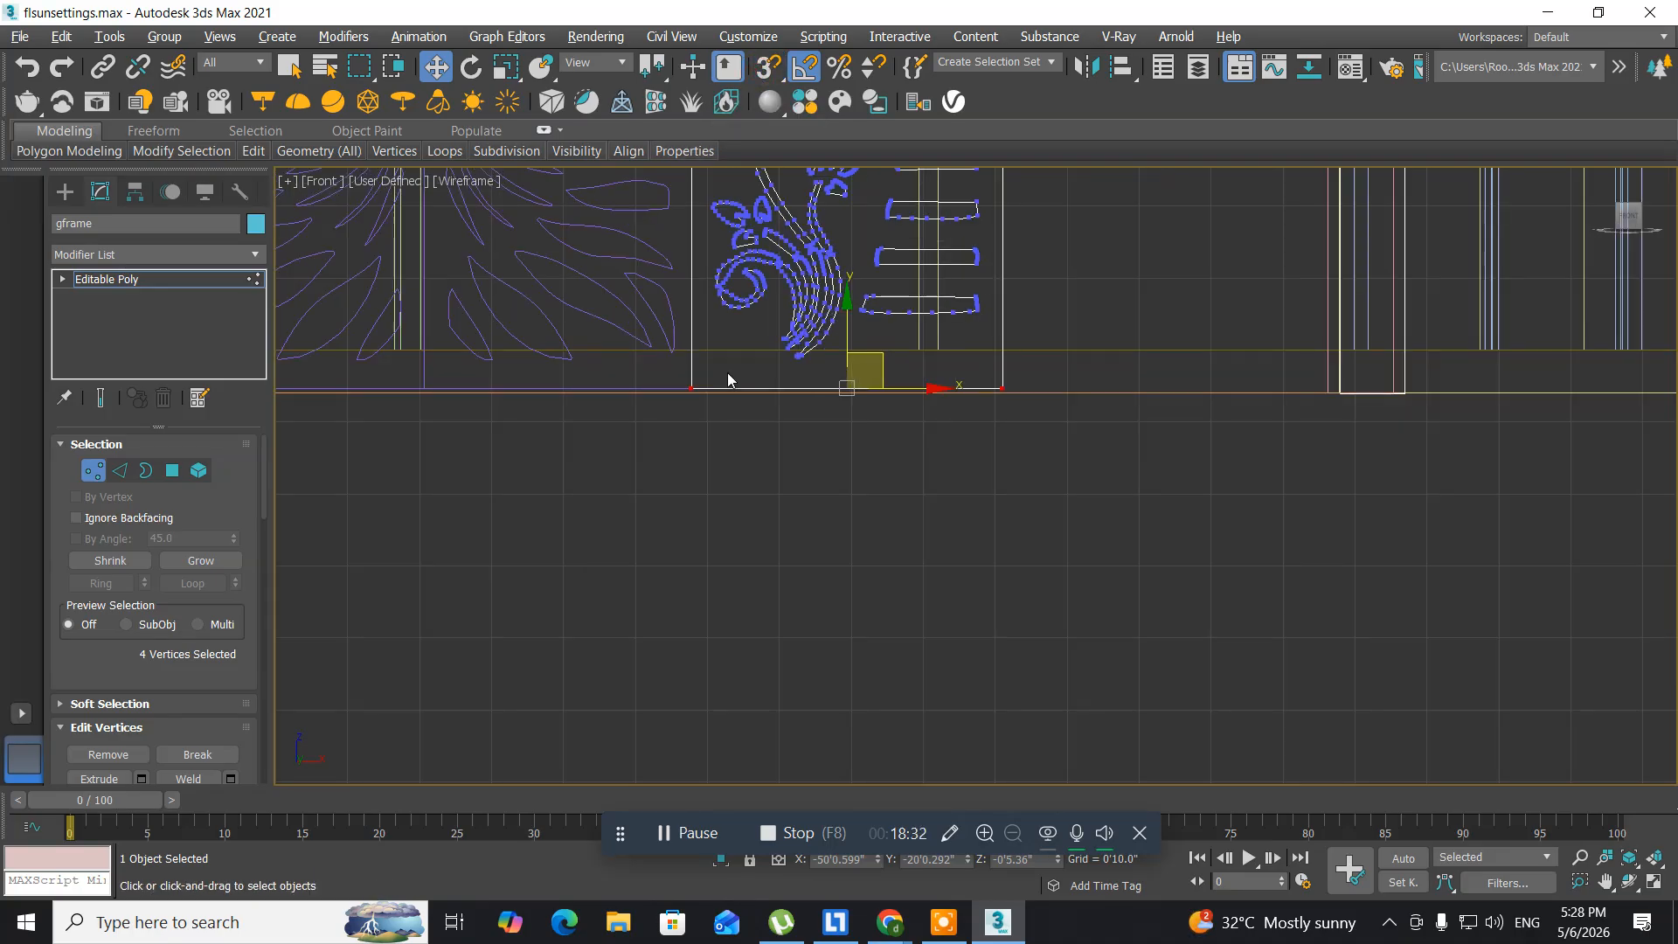
middle_click_drag(728, 379, 659, 595)
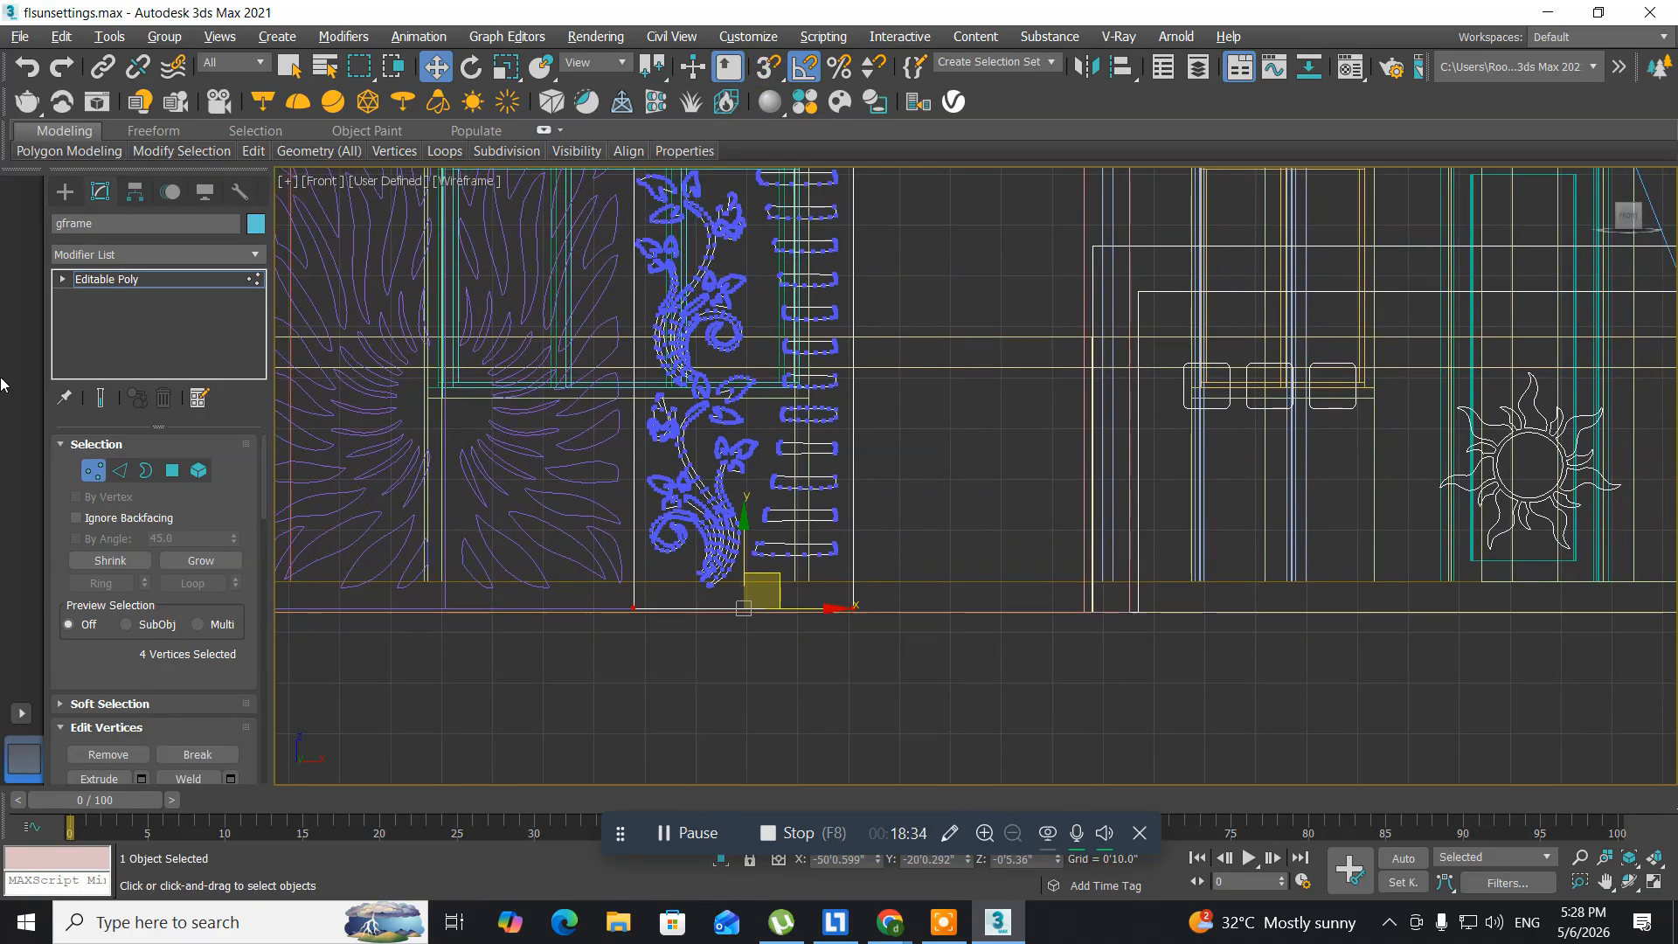
left_click(108, 280)
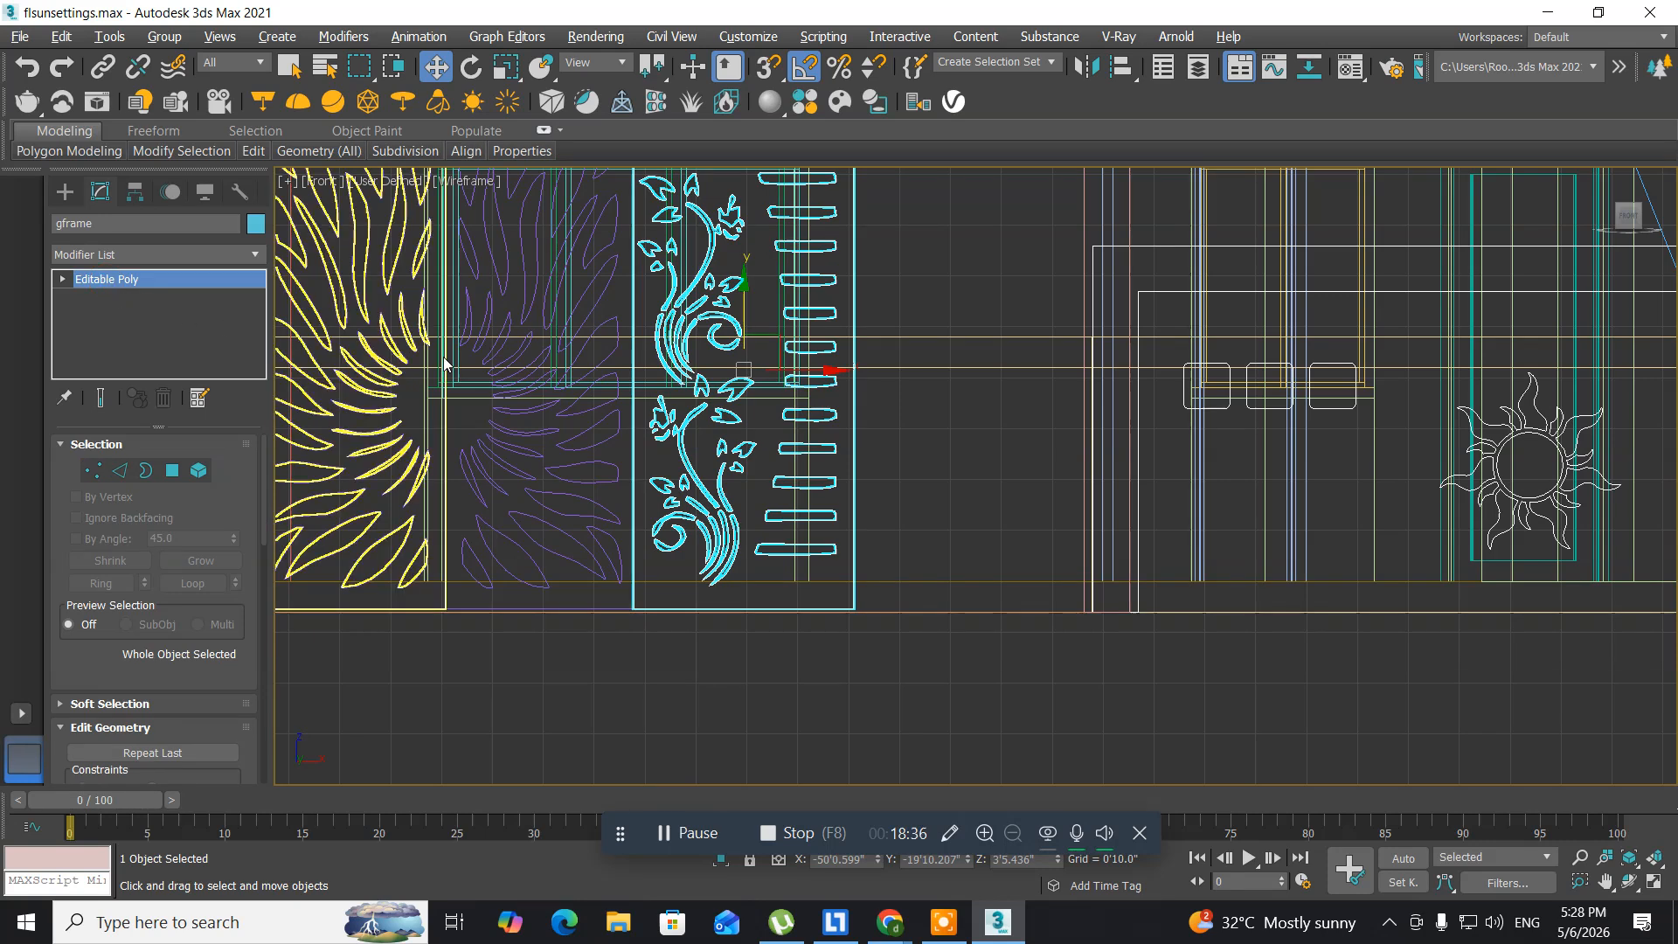
middle_click_drag(558, 432, 836, 584)
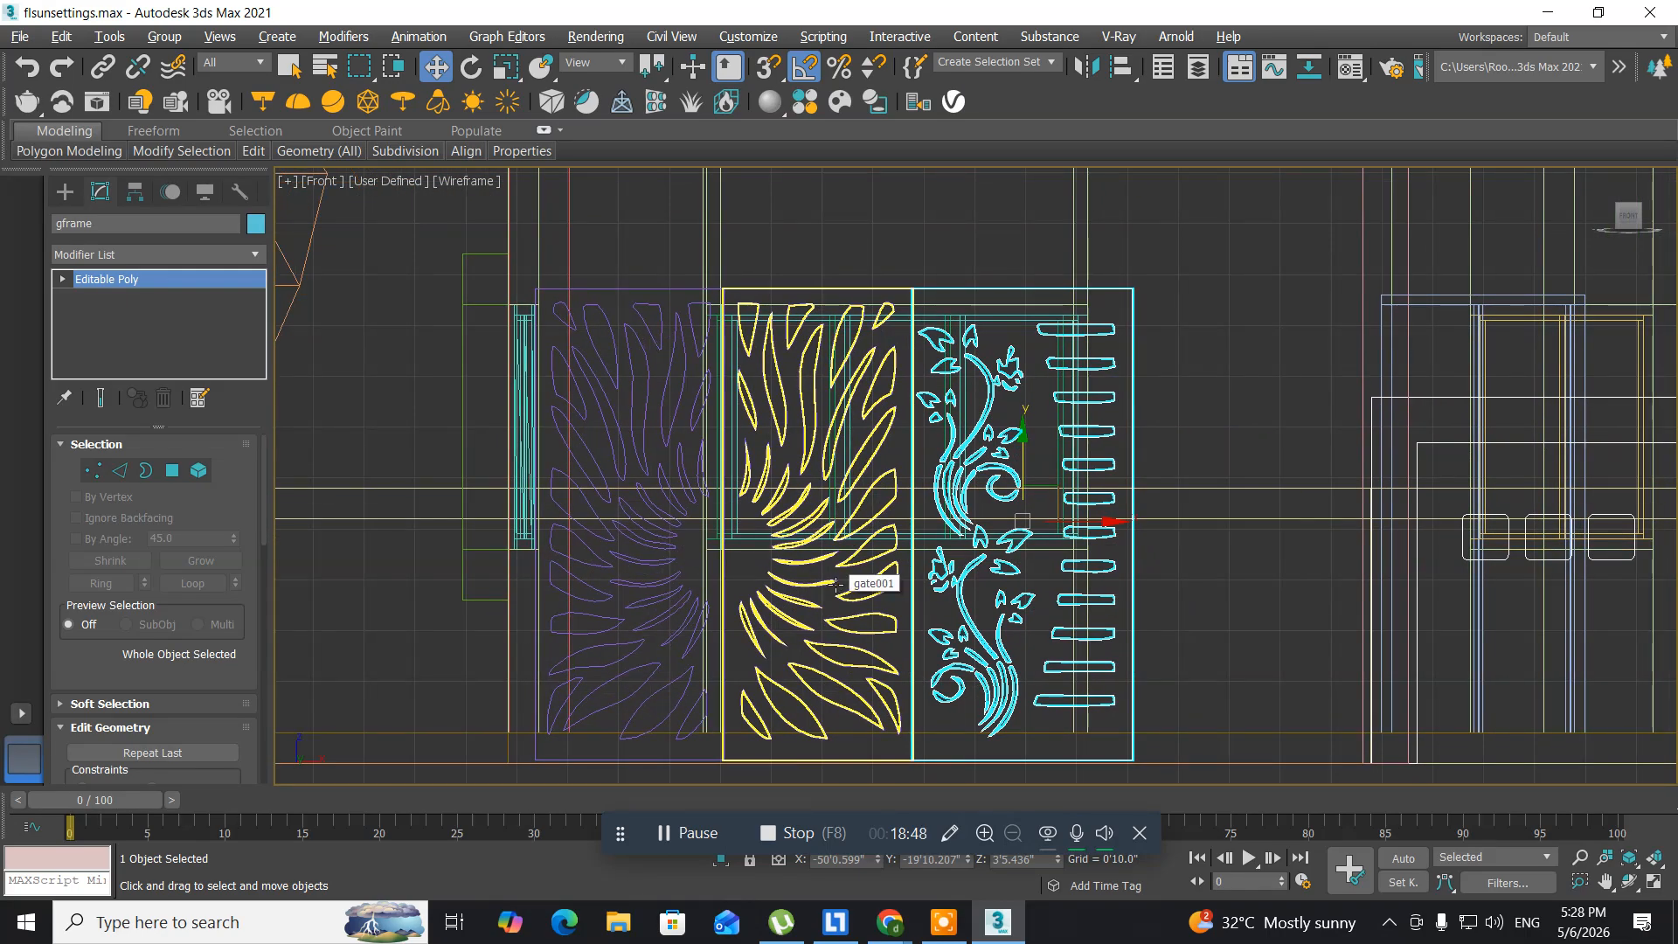
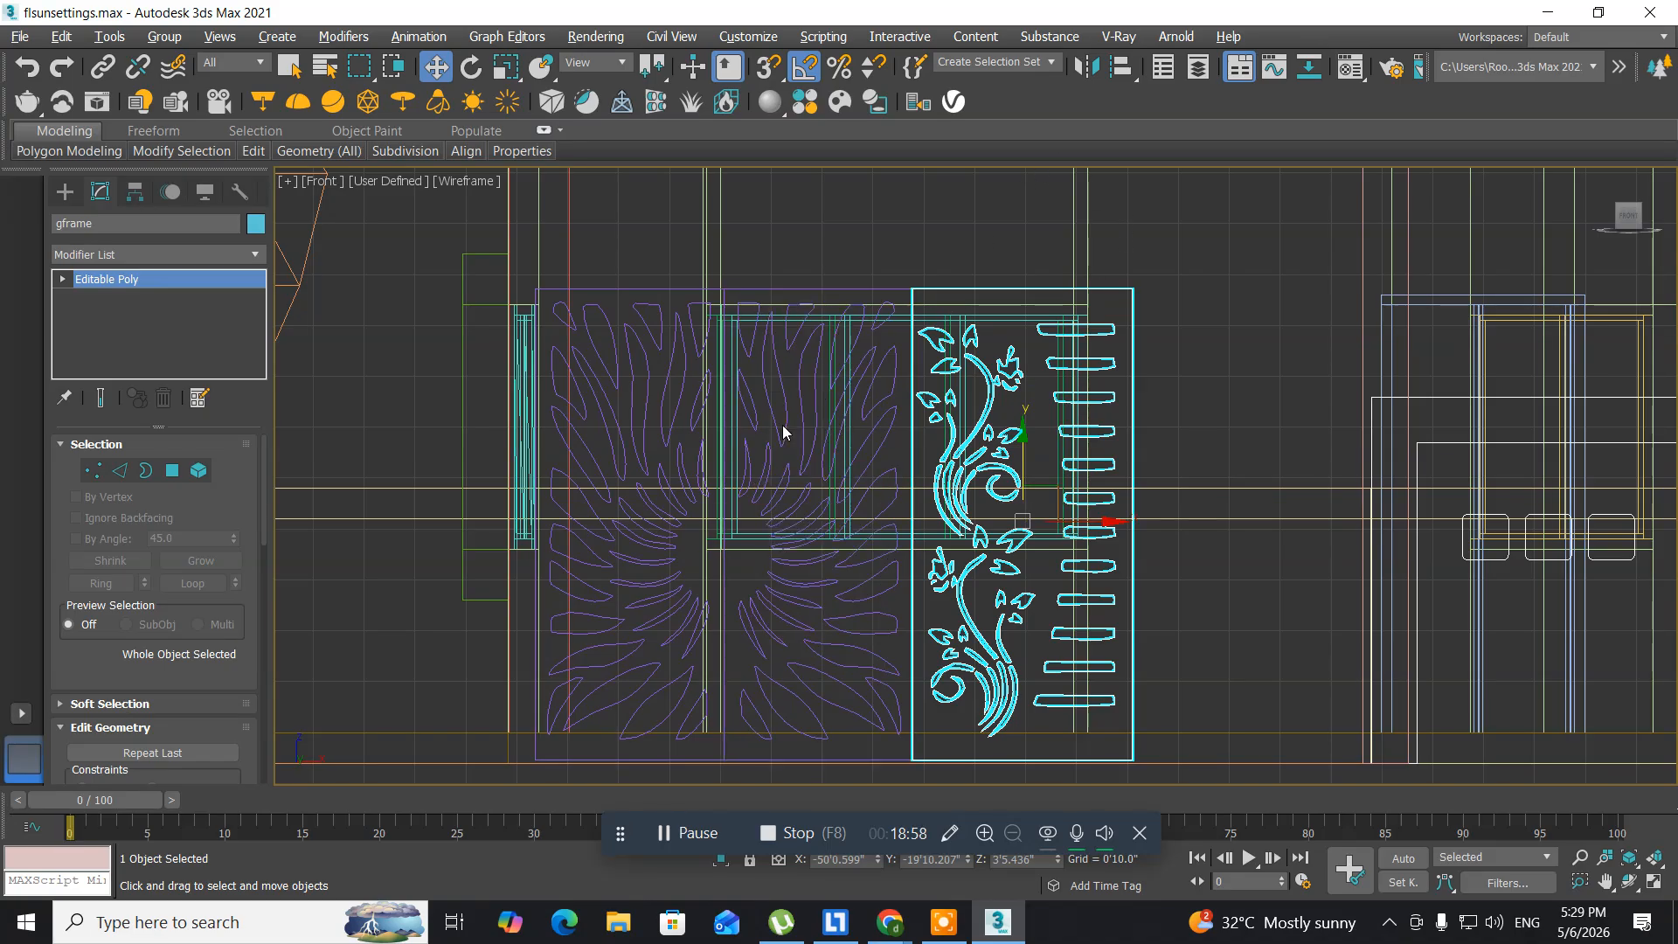
middle_click_drag(782, 425, 855, 355)
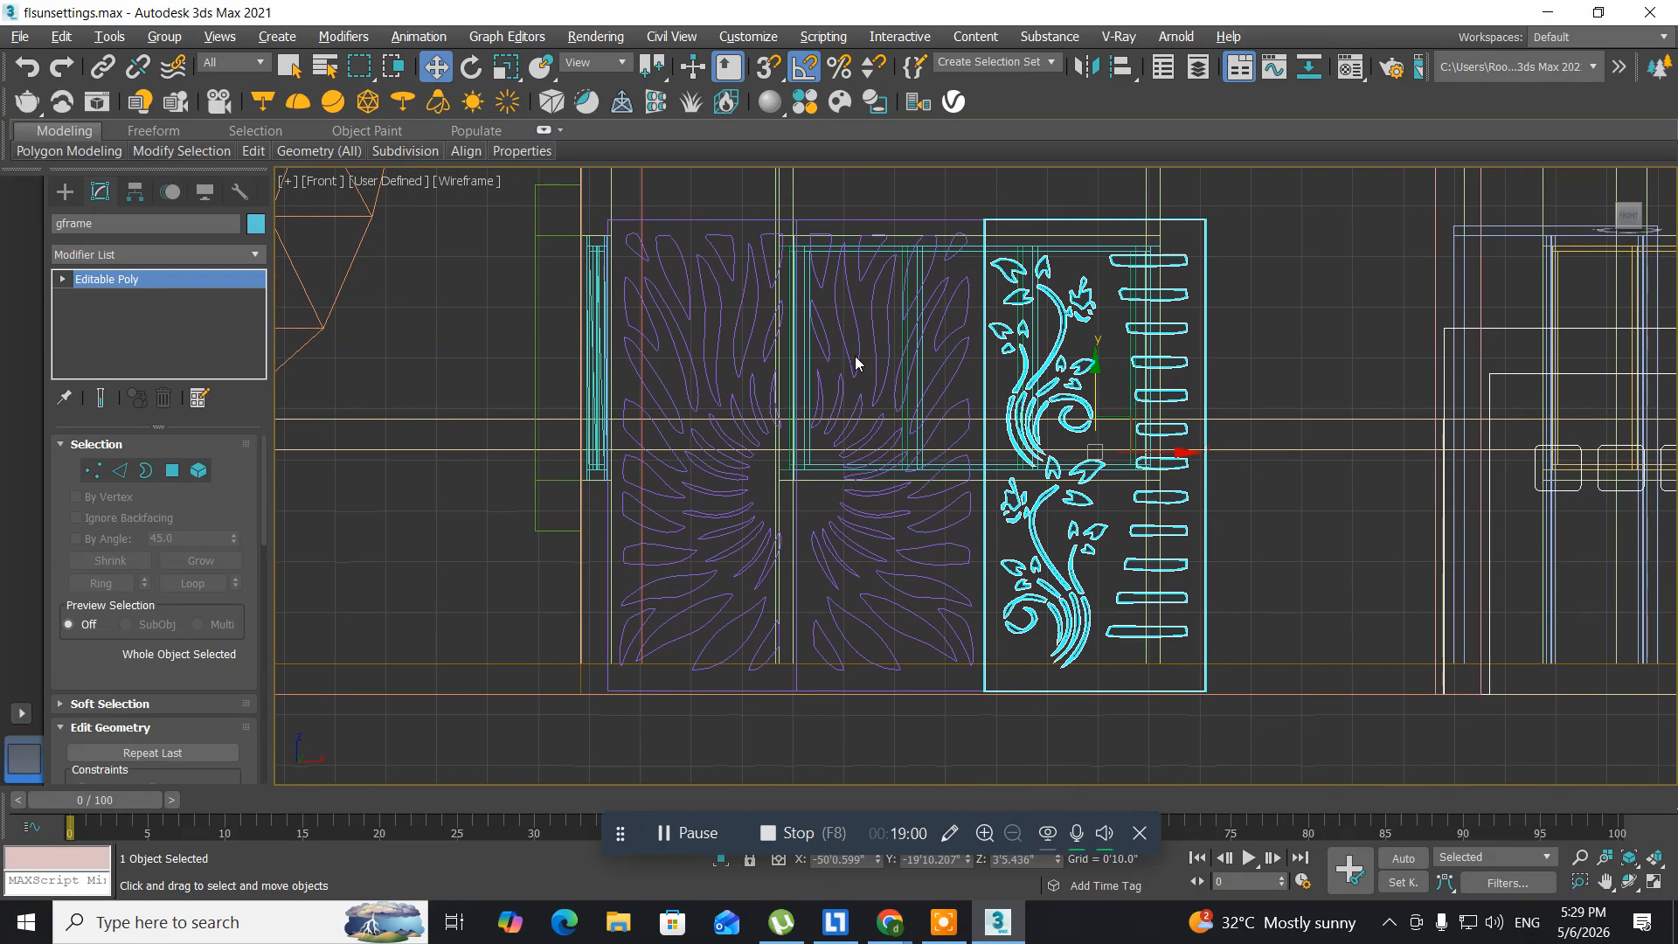
- Mirror gframe across X as a copy and move the copy to the purple gate's opposite side at about X -59'11.5"
key("alt+w")
middle_click_drag(475, 354, 684, 387)
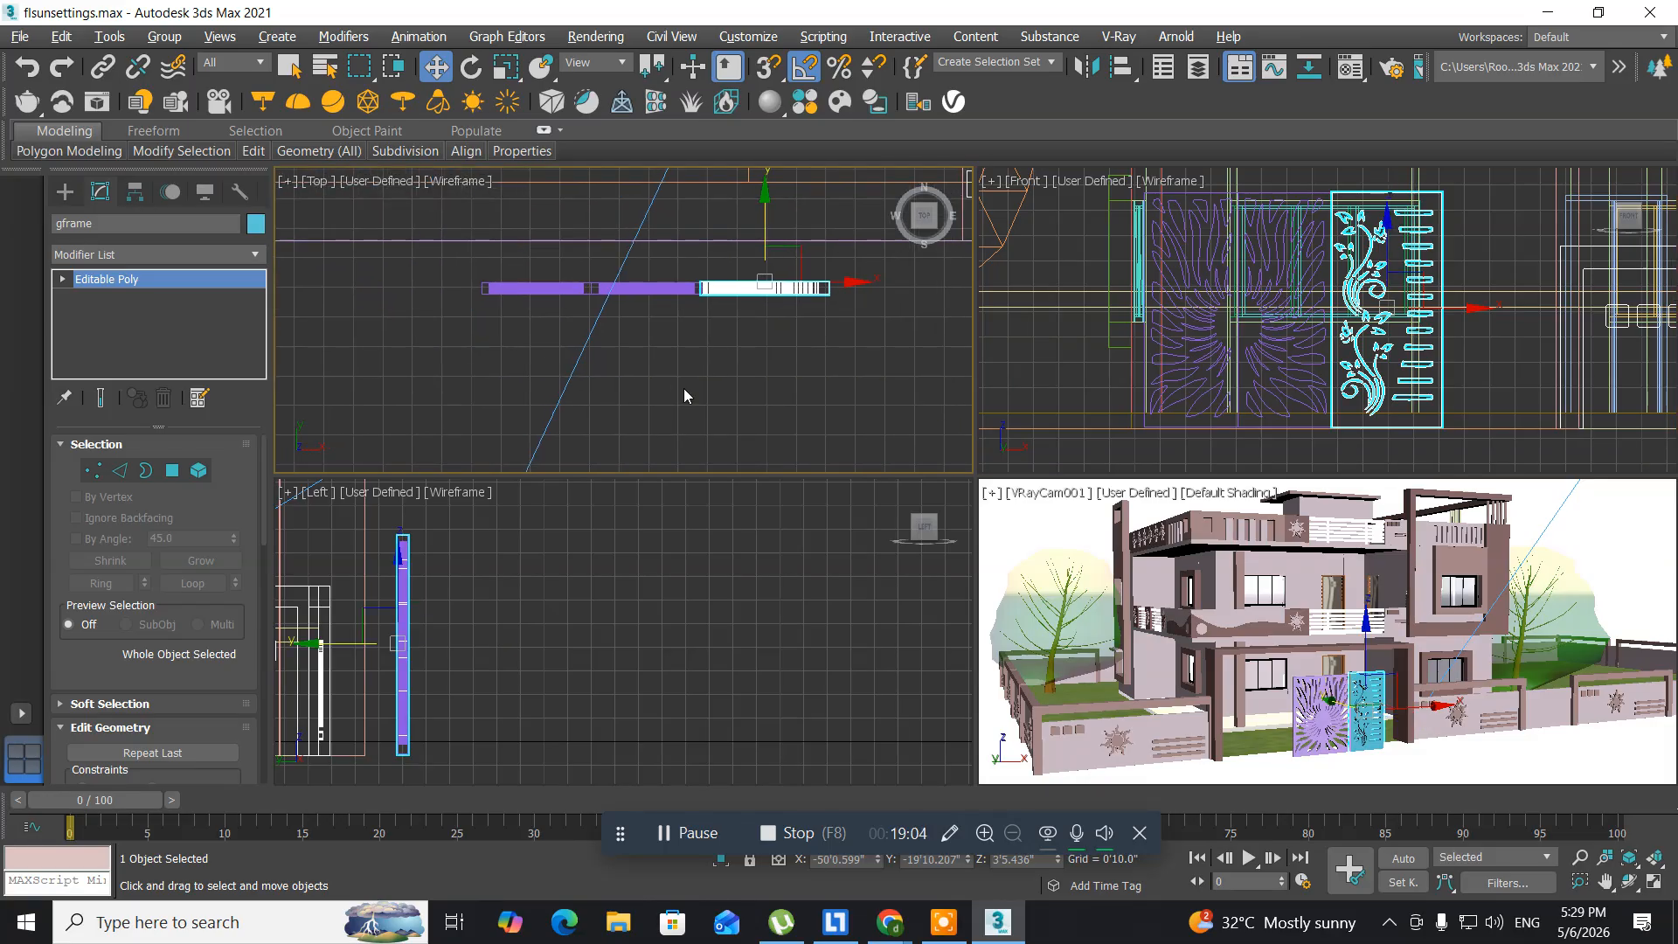
key("alt+w")
scroll(1123, 451, "up", 5)
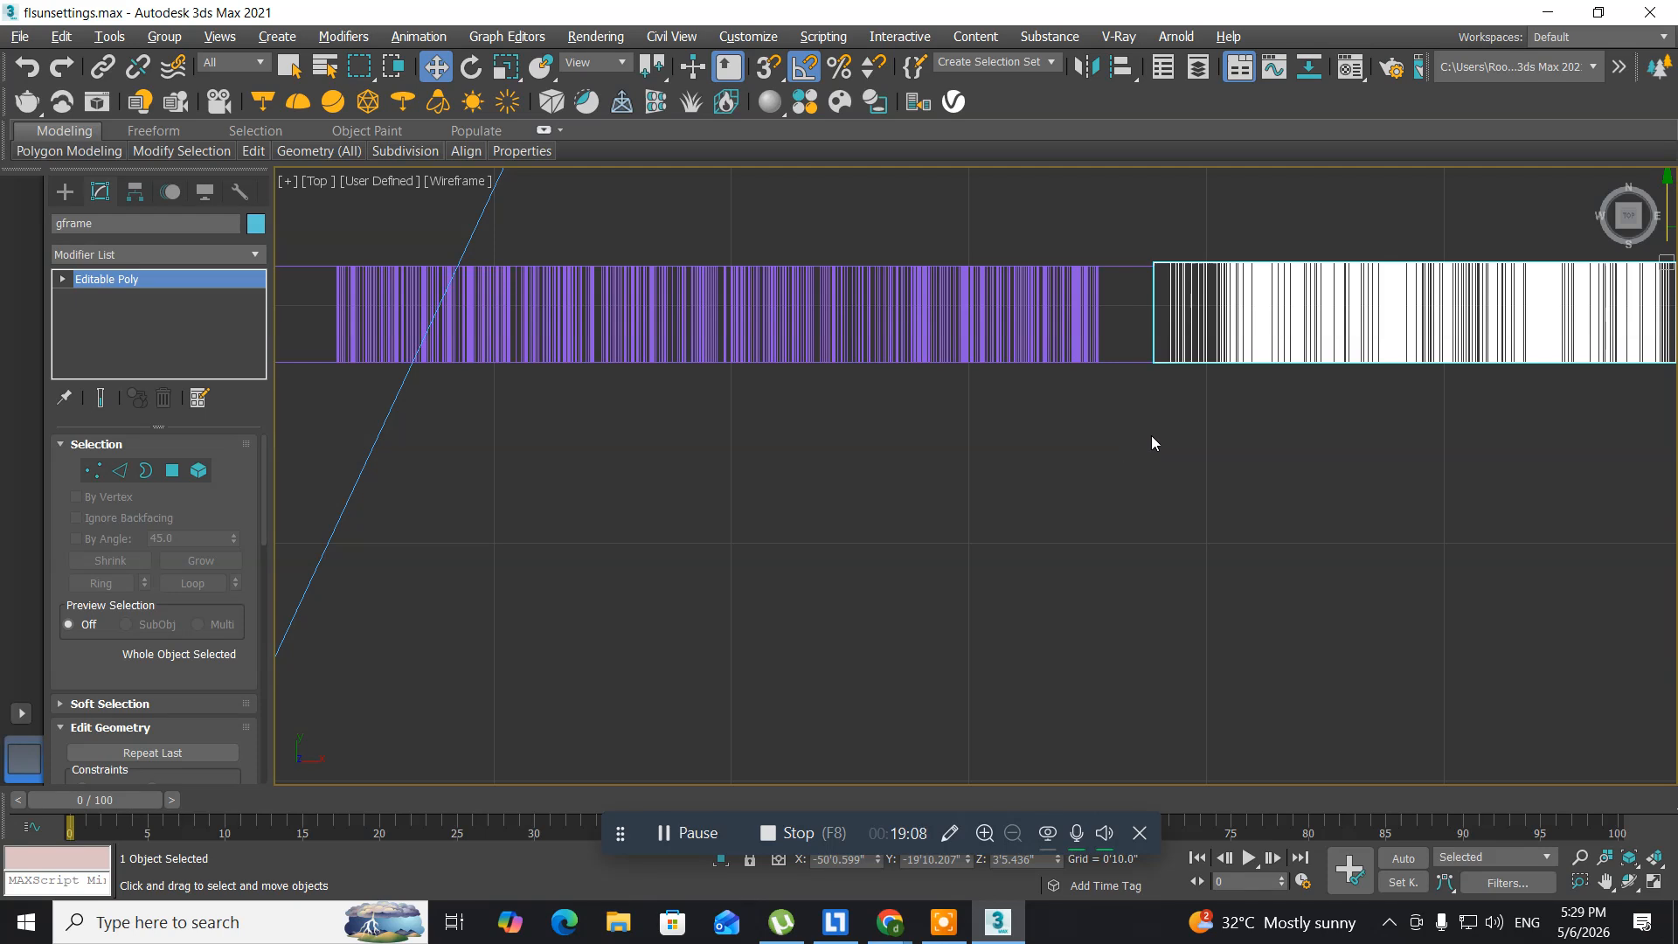
scroll(1171, 397, "up", 4)
scroll(1171, 396, "down", 8)
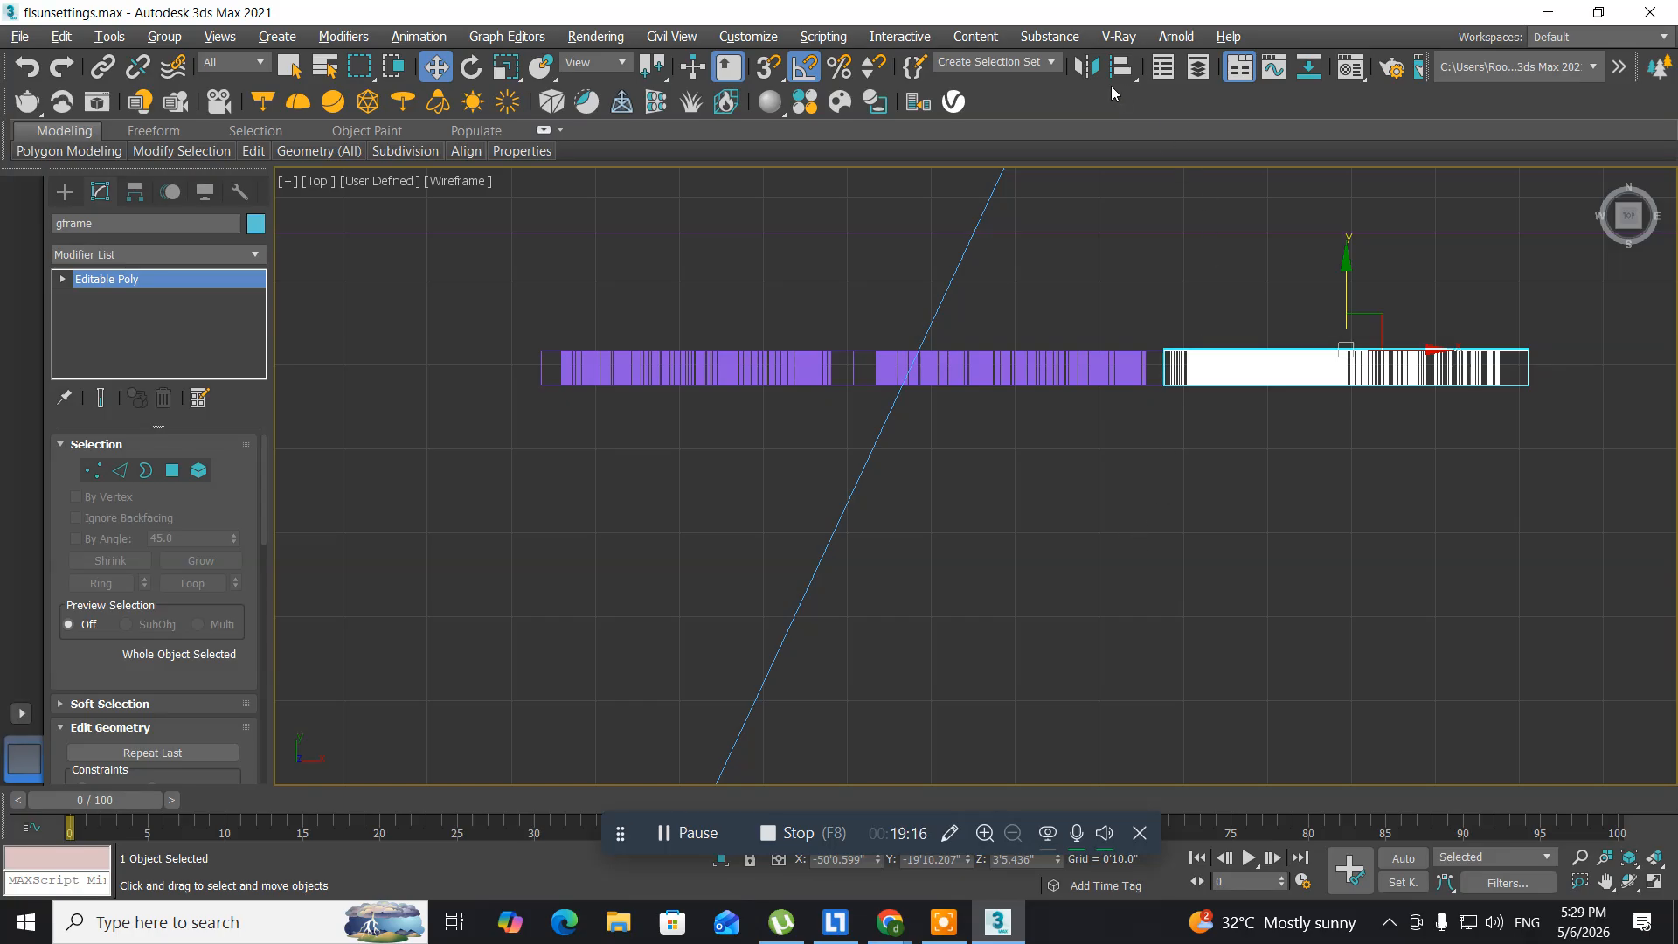
left_click(1087, 66)
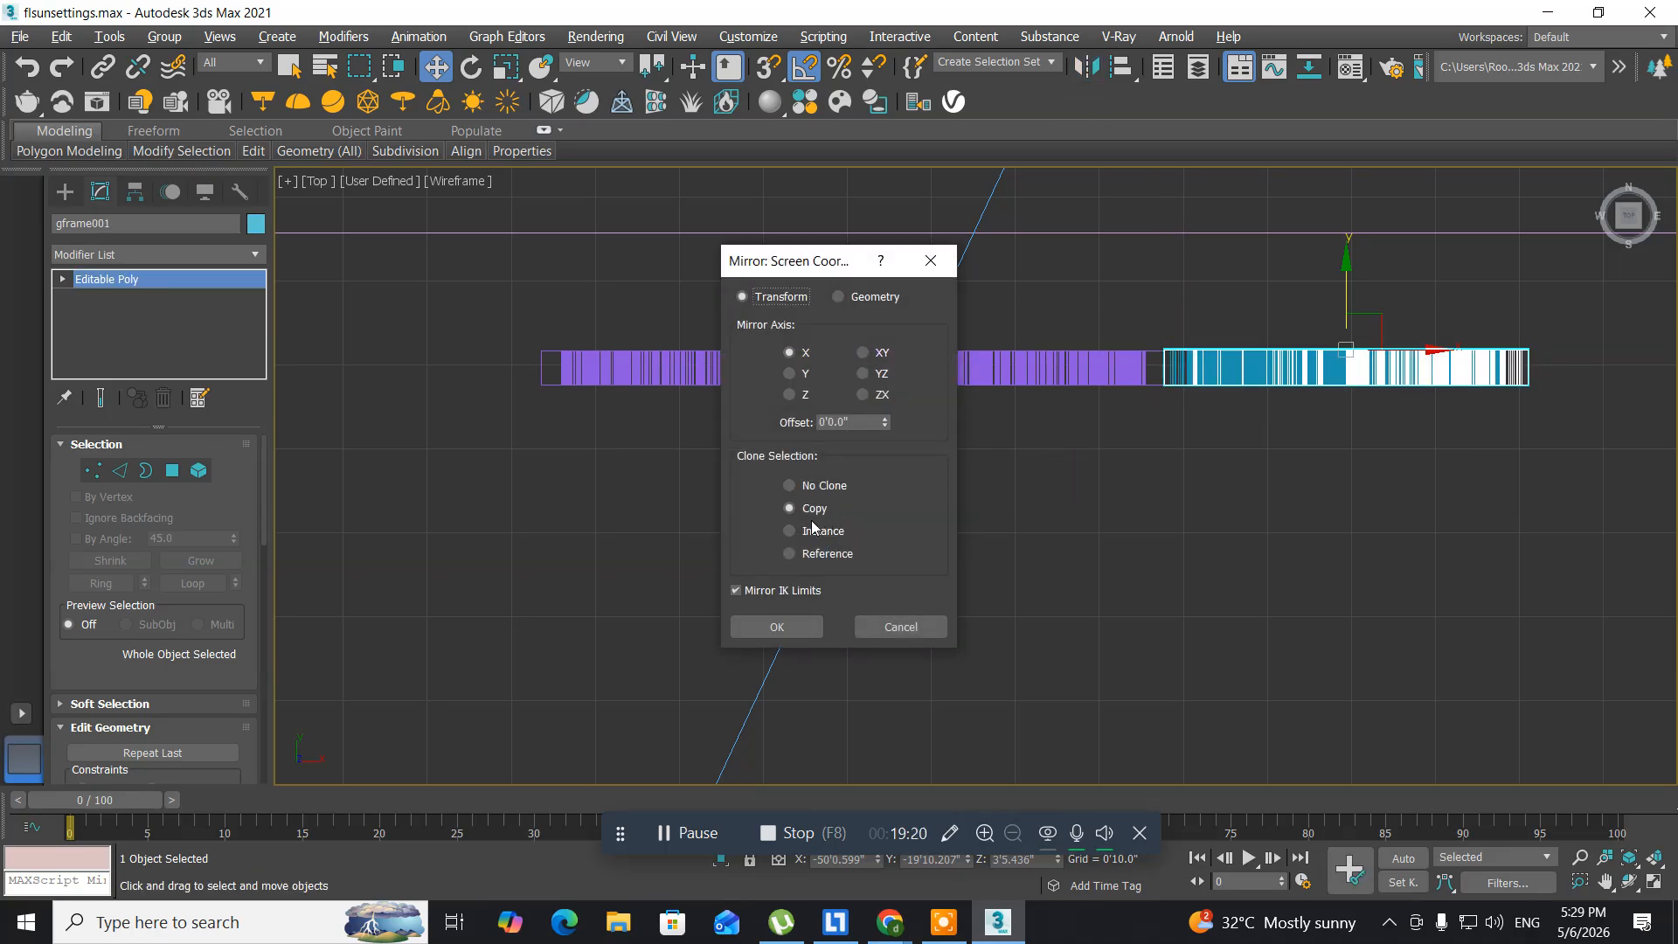
left_click(795, 622)
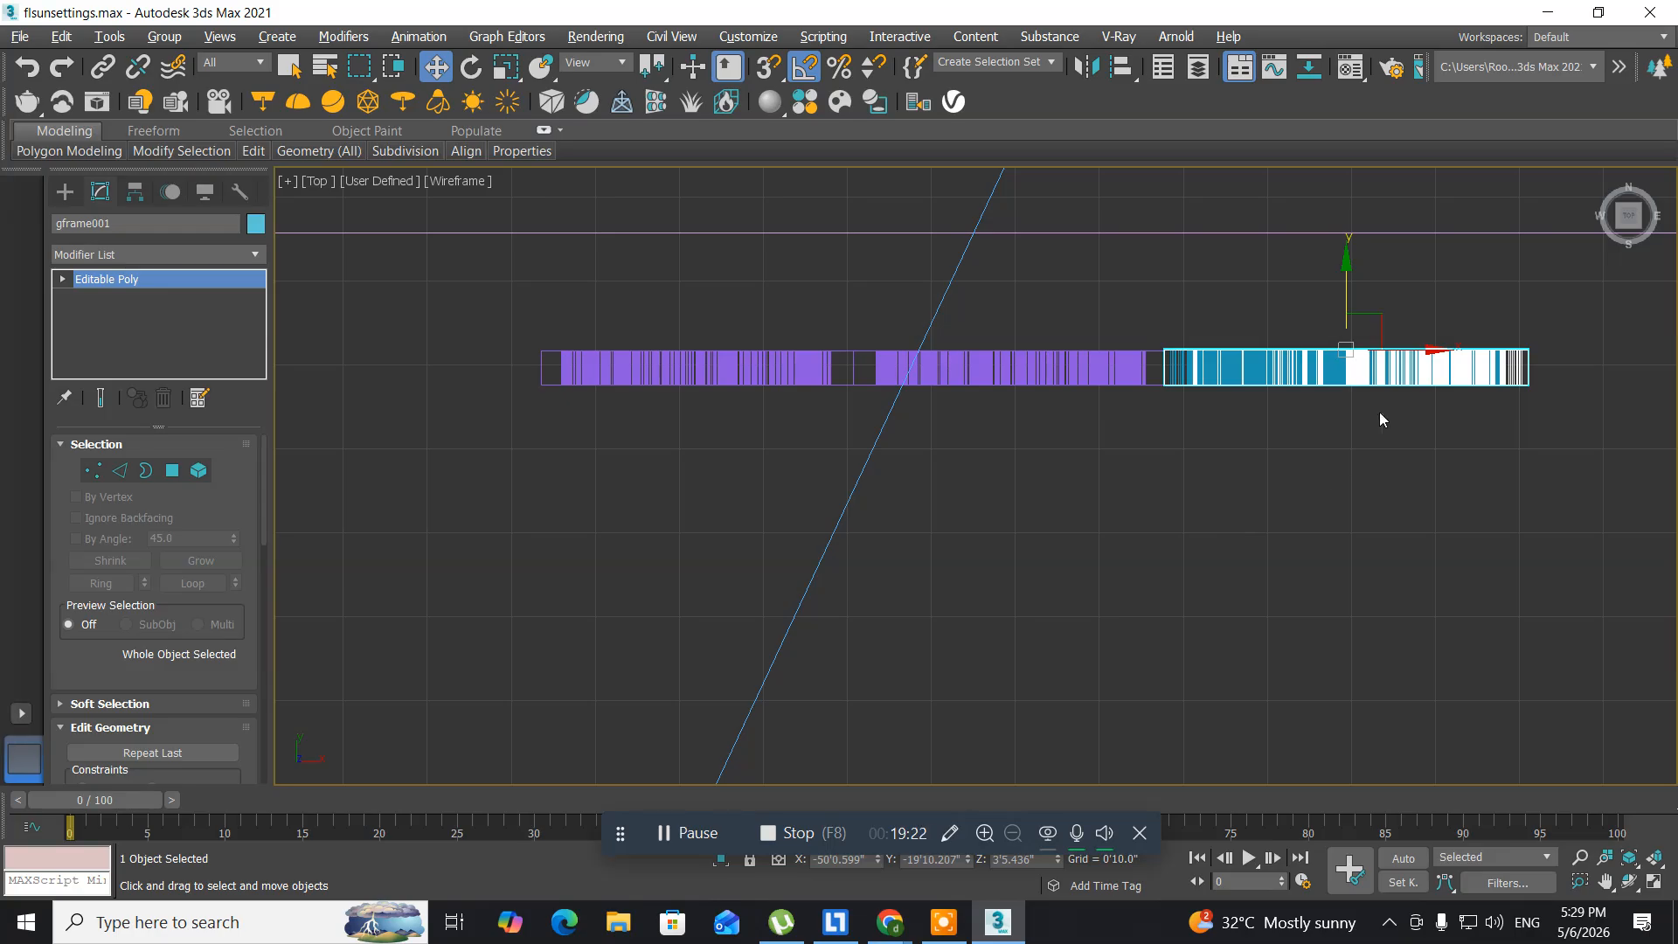
left_click_drag(1394, 352, 425, 343)
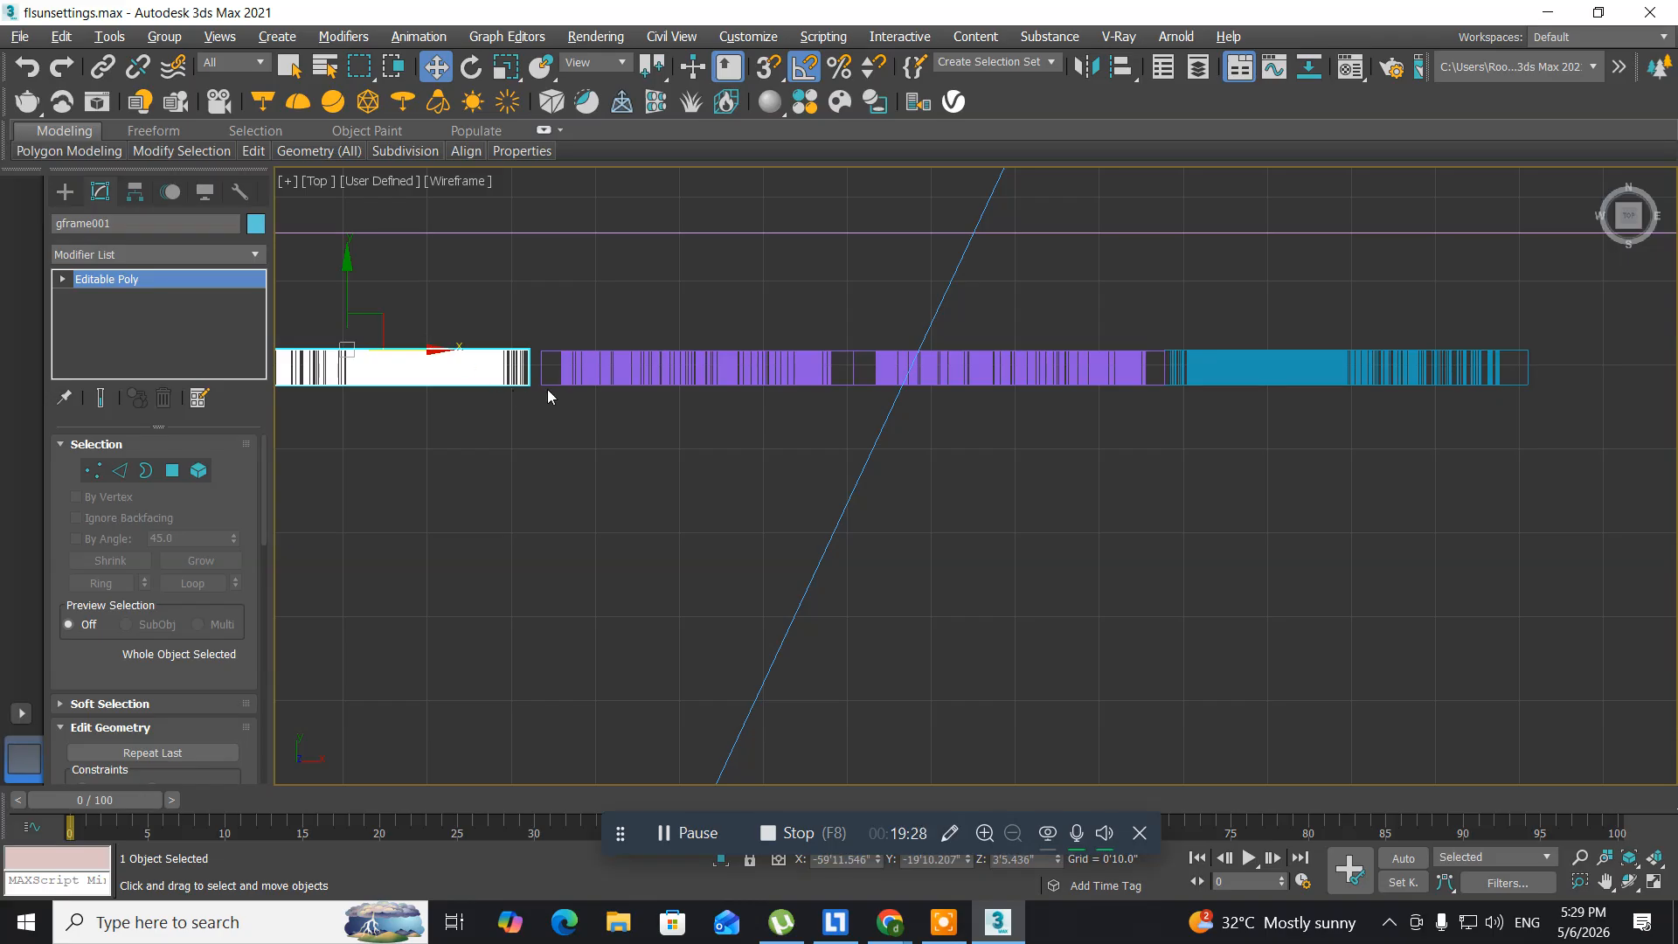
- Move the mirrored gframe copy with vertex snapping so its upper corner meets the adjacent purple panel's upper corner, and turn snapping off
scroll(551, 390, "up", 5)
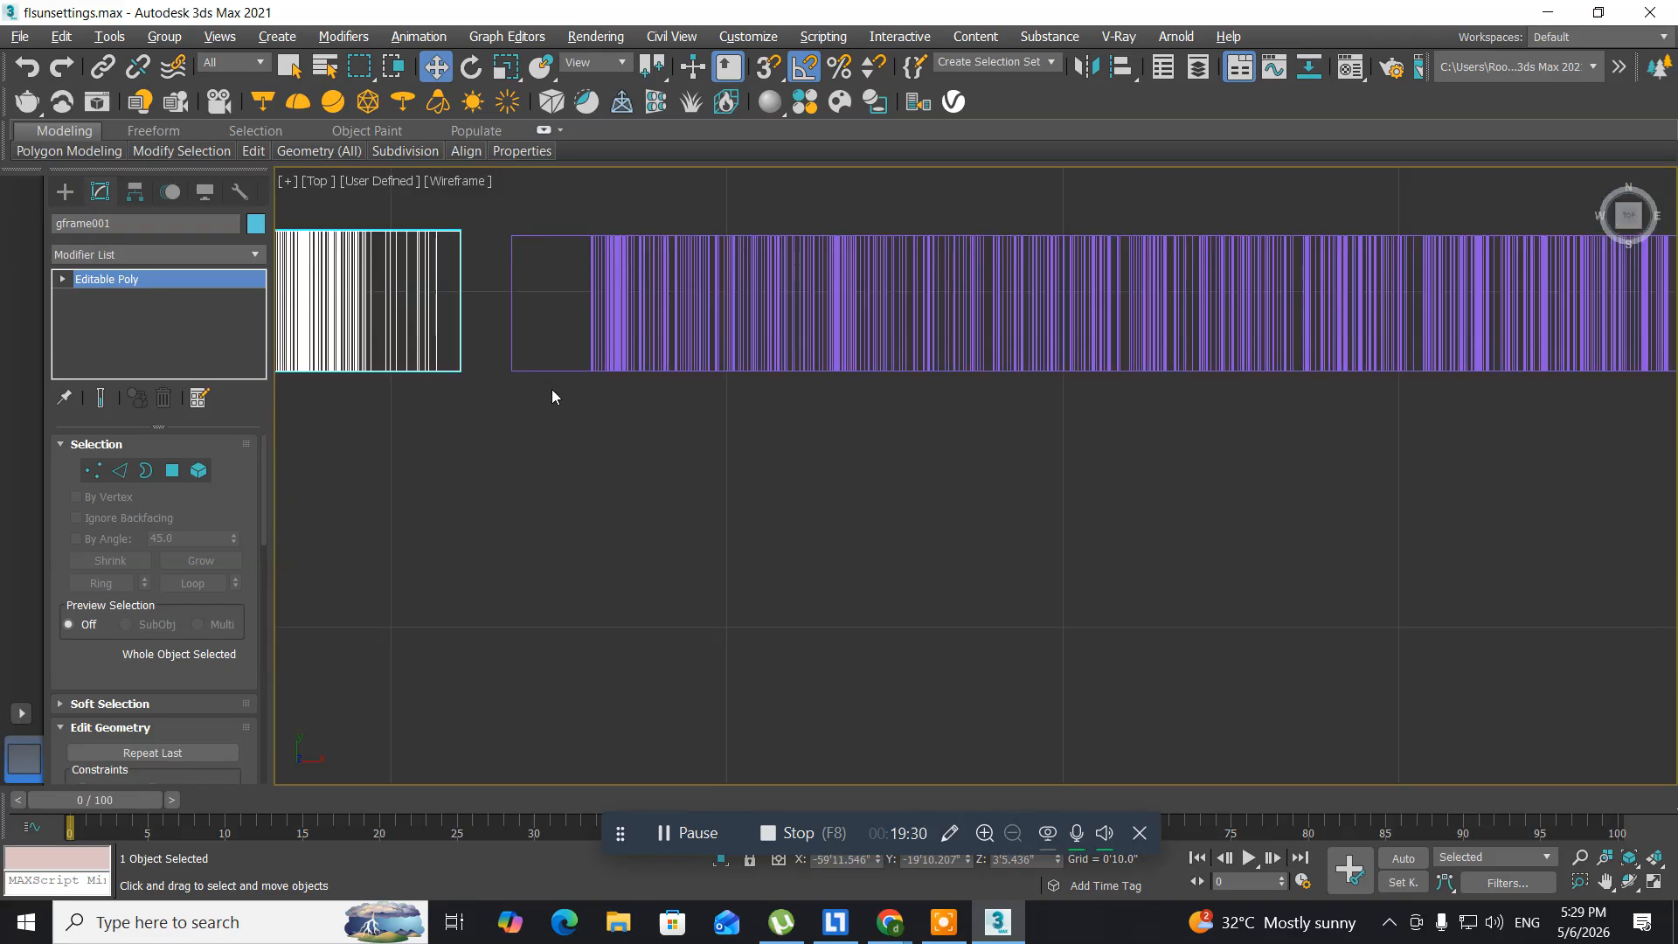
middle_click_drag(553, 397, 578, 434)
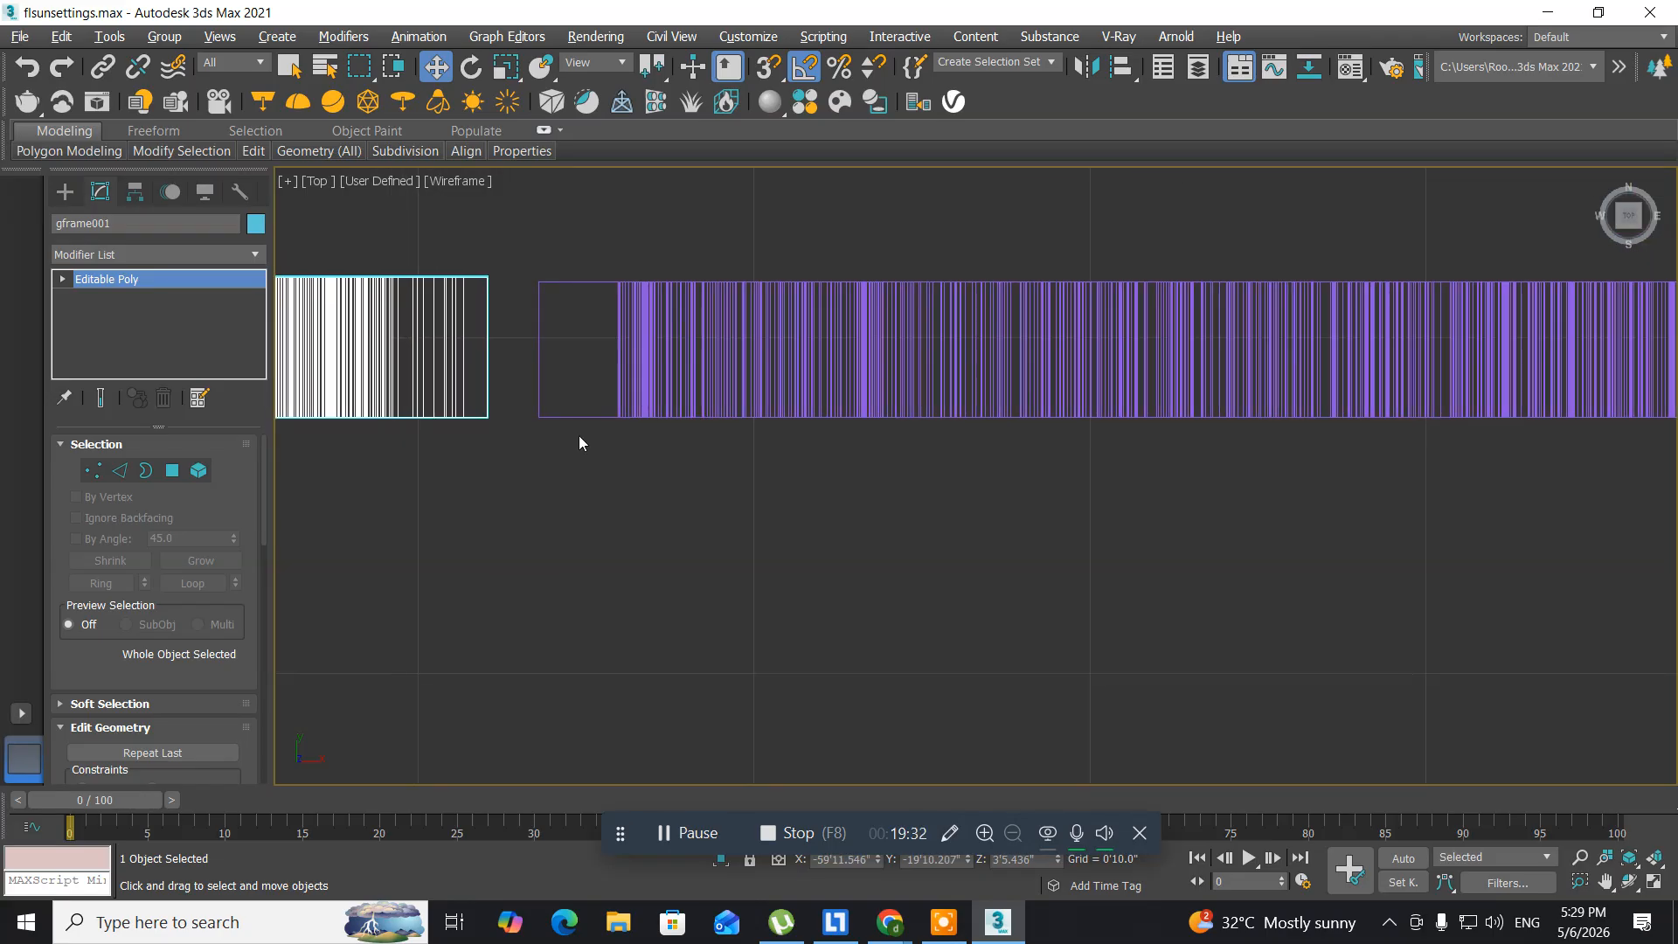
key("alt+w")
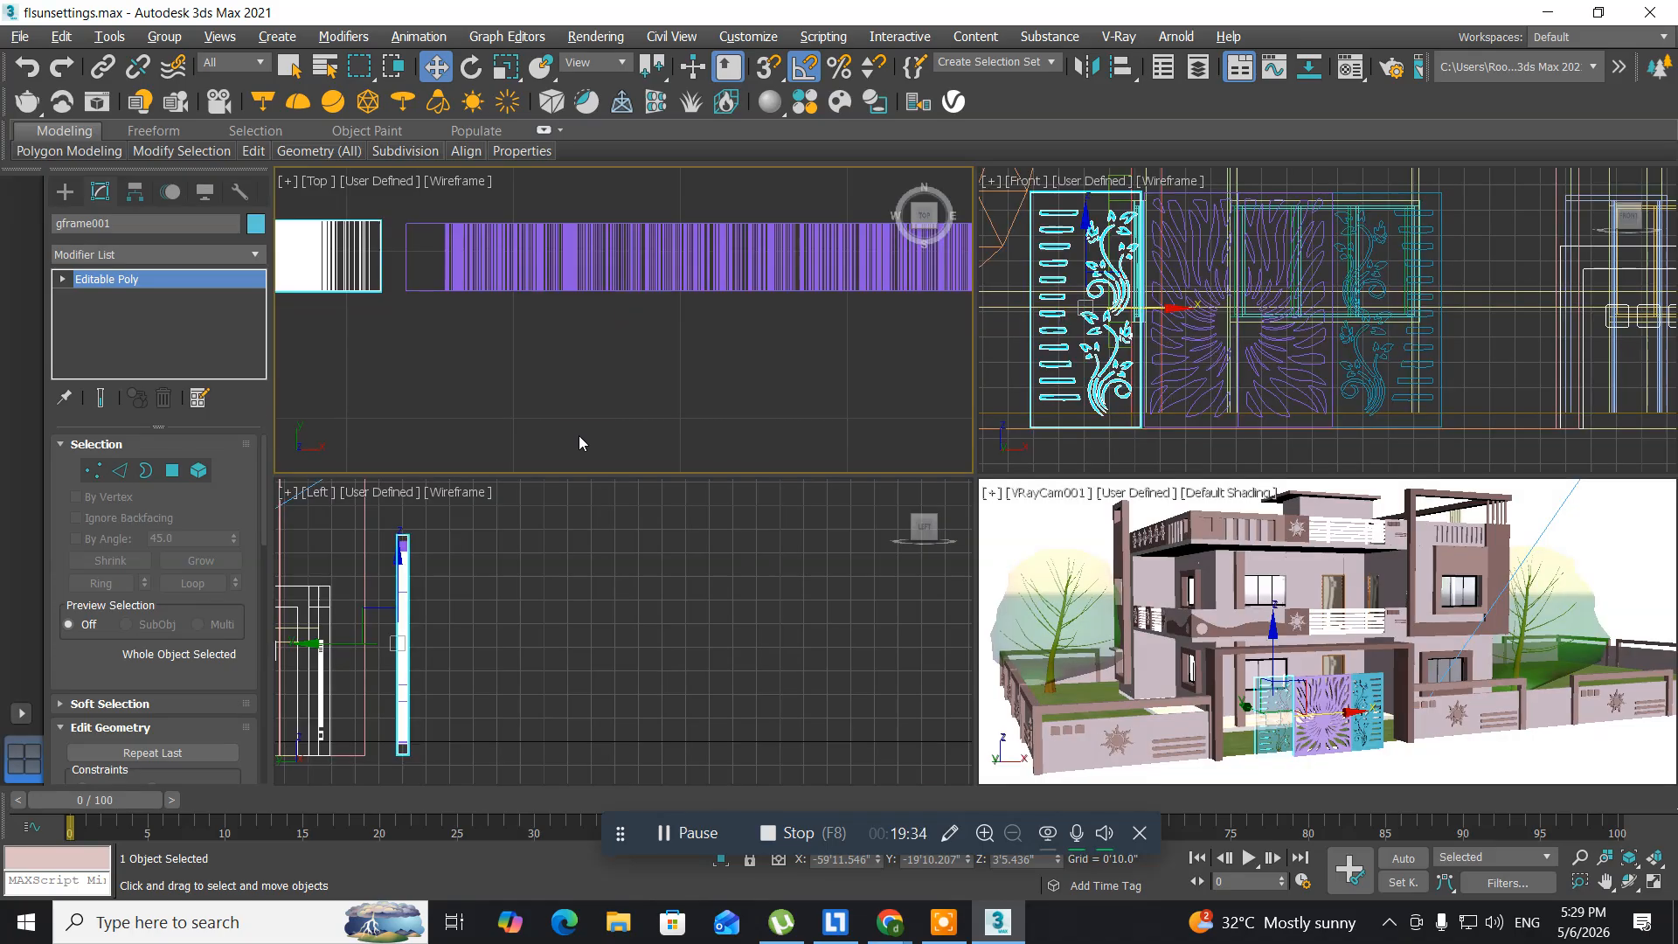
scroll(1242, 323, "up", 4)
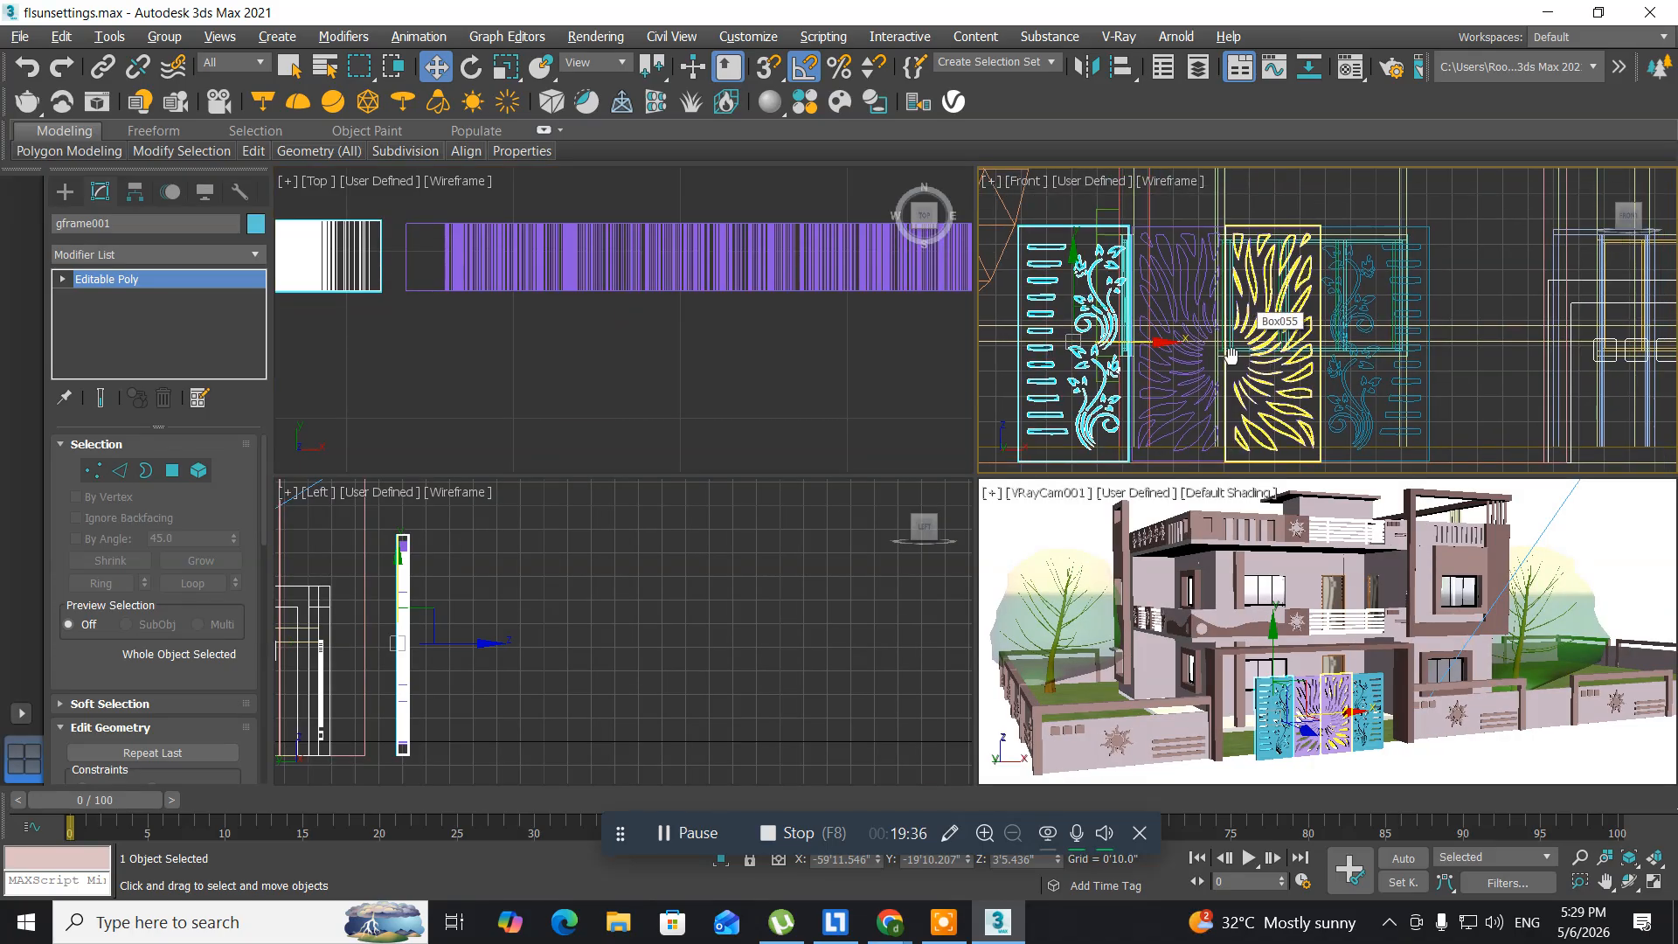
key("alt+w")
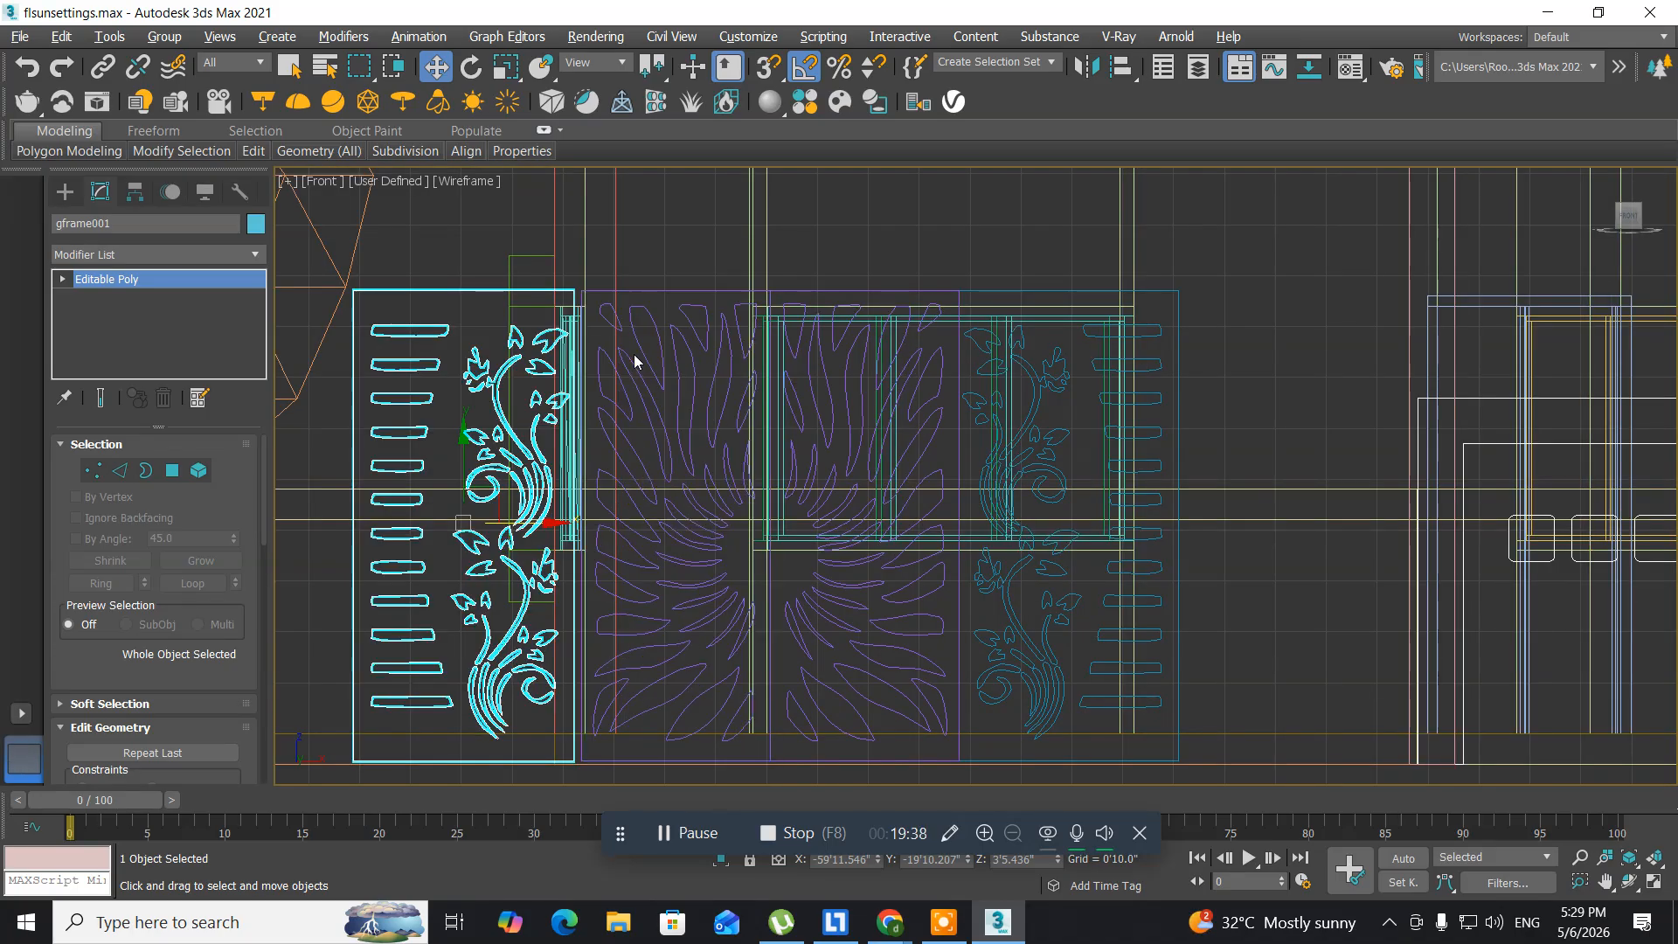
scroll(568, 316, "up", 8)
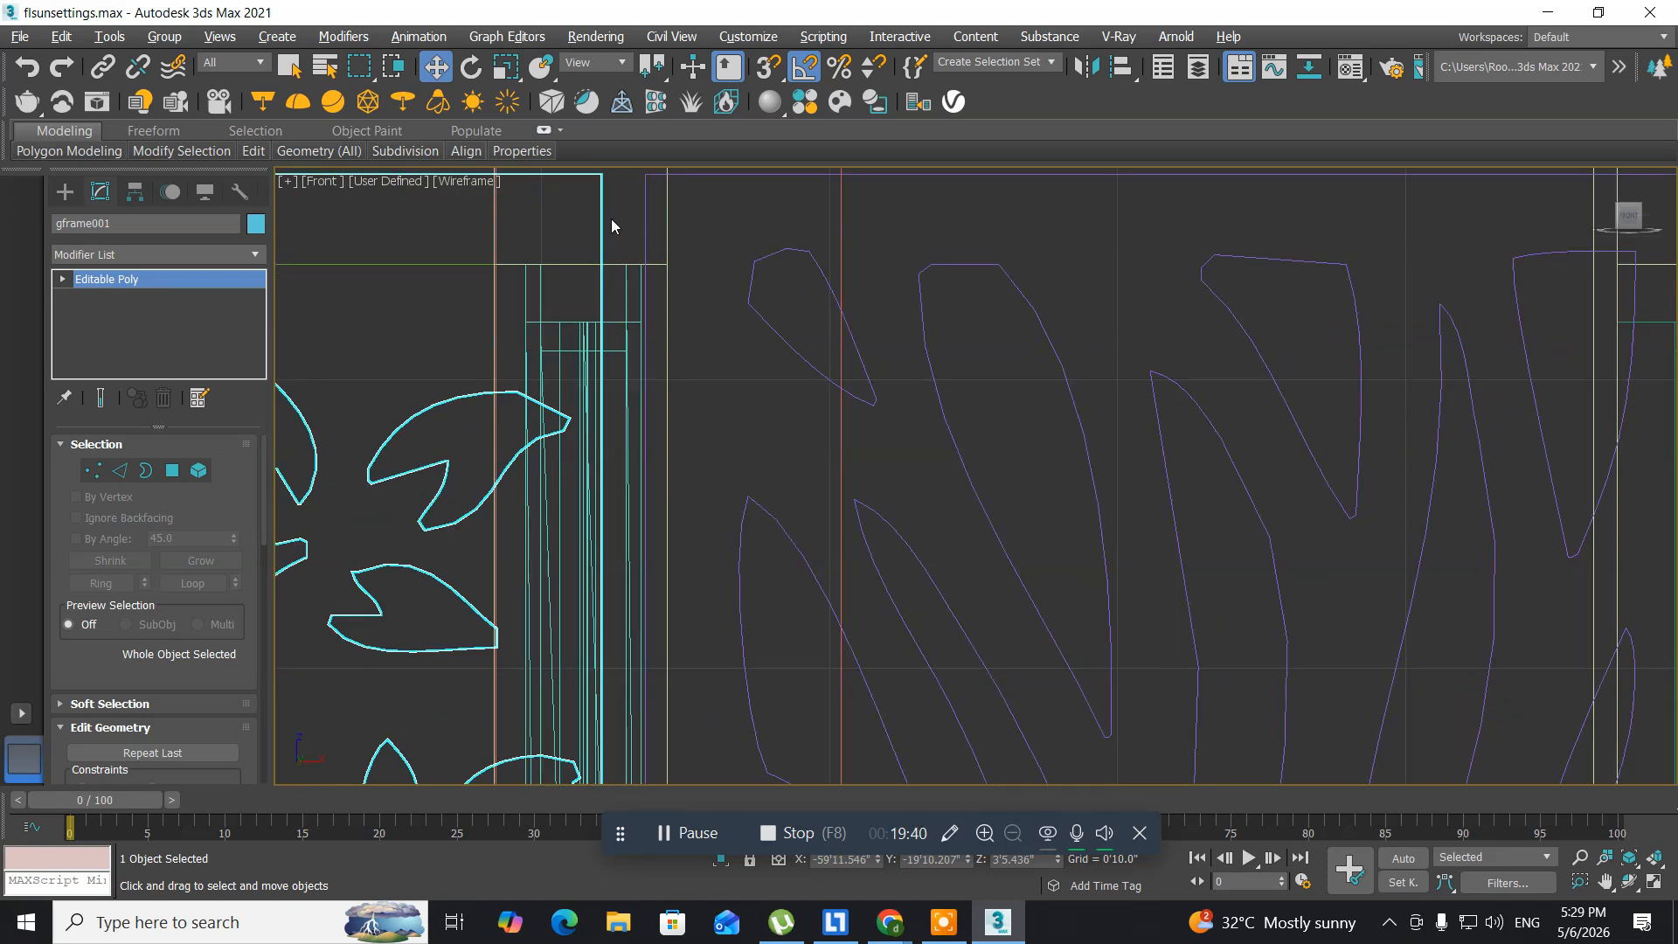
scroll(611, 218, "up", 5)
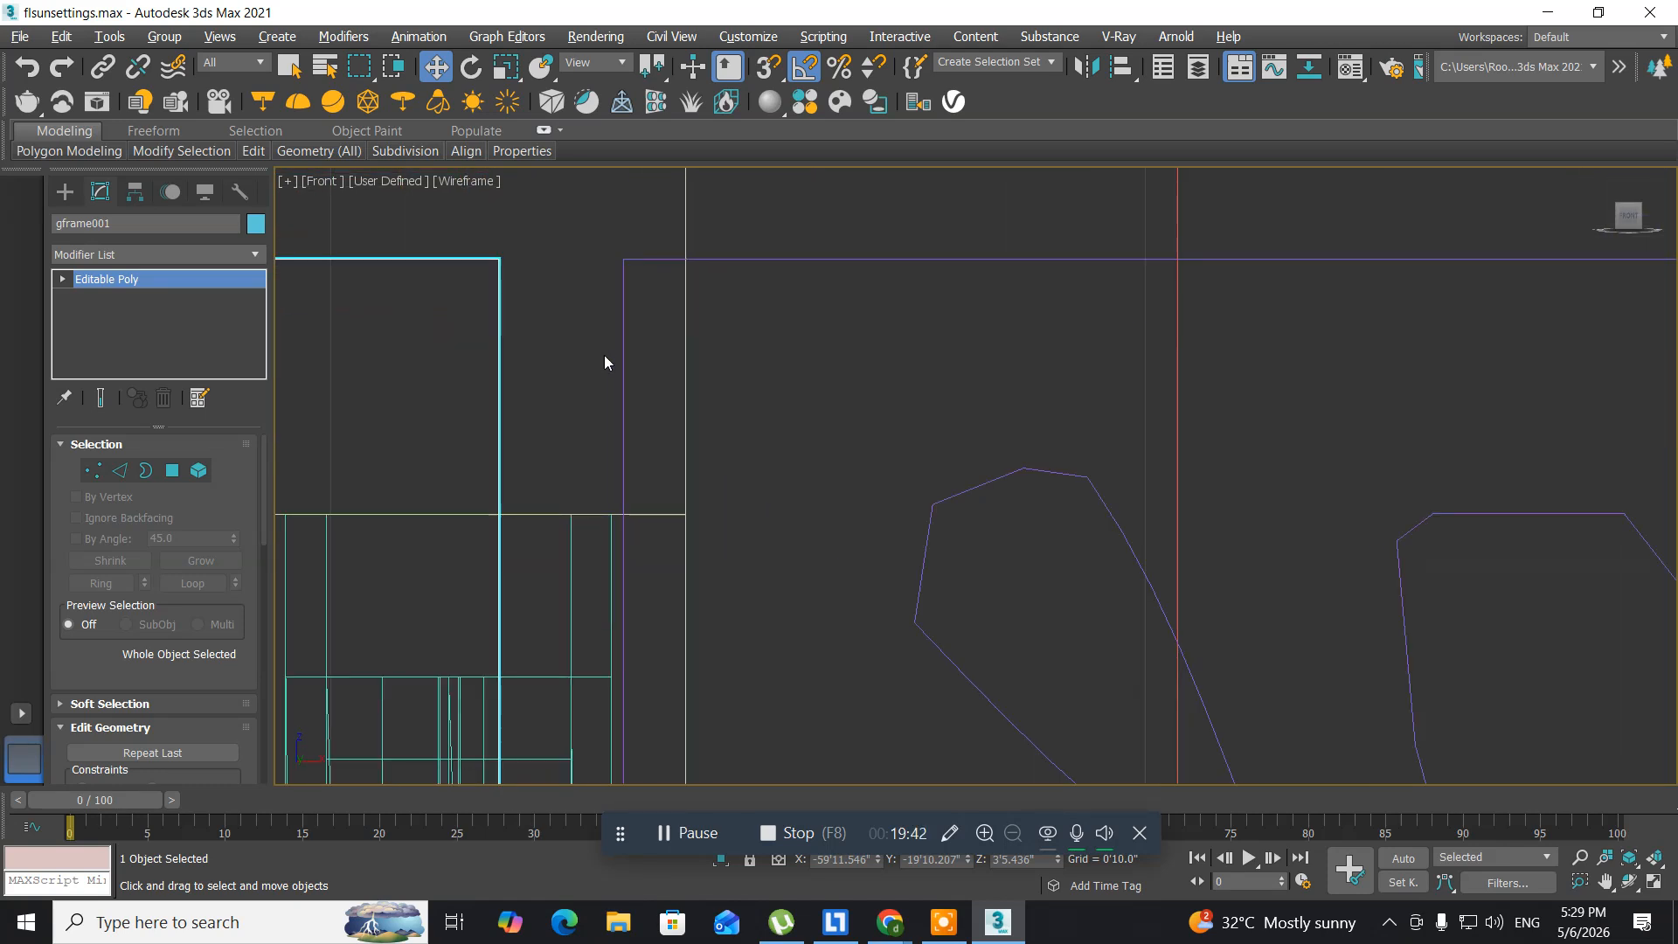
left_click(768, 70)
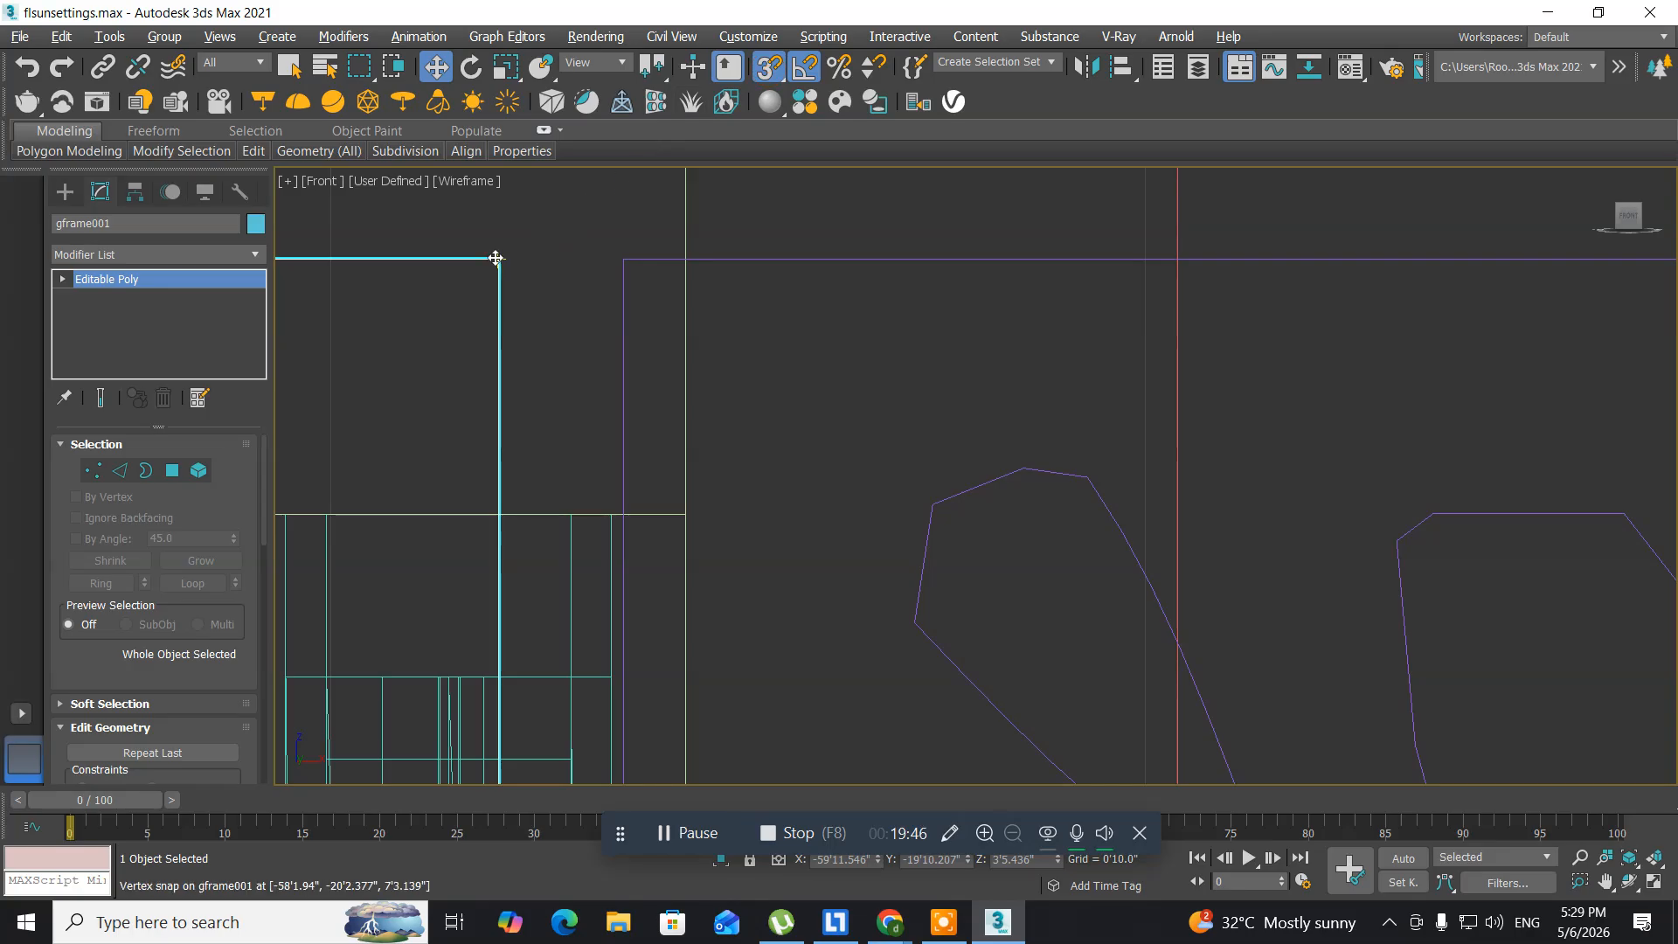
left_click_drag(495, 257, 623, 259)
scroll(618, 314, "down", 10)
middle_click_drag(603, 499, 719, 424)
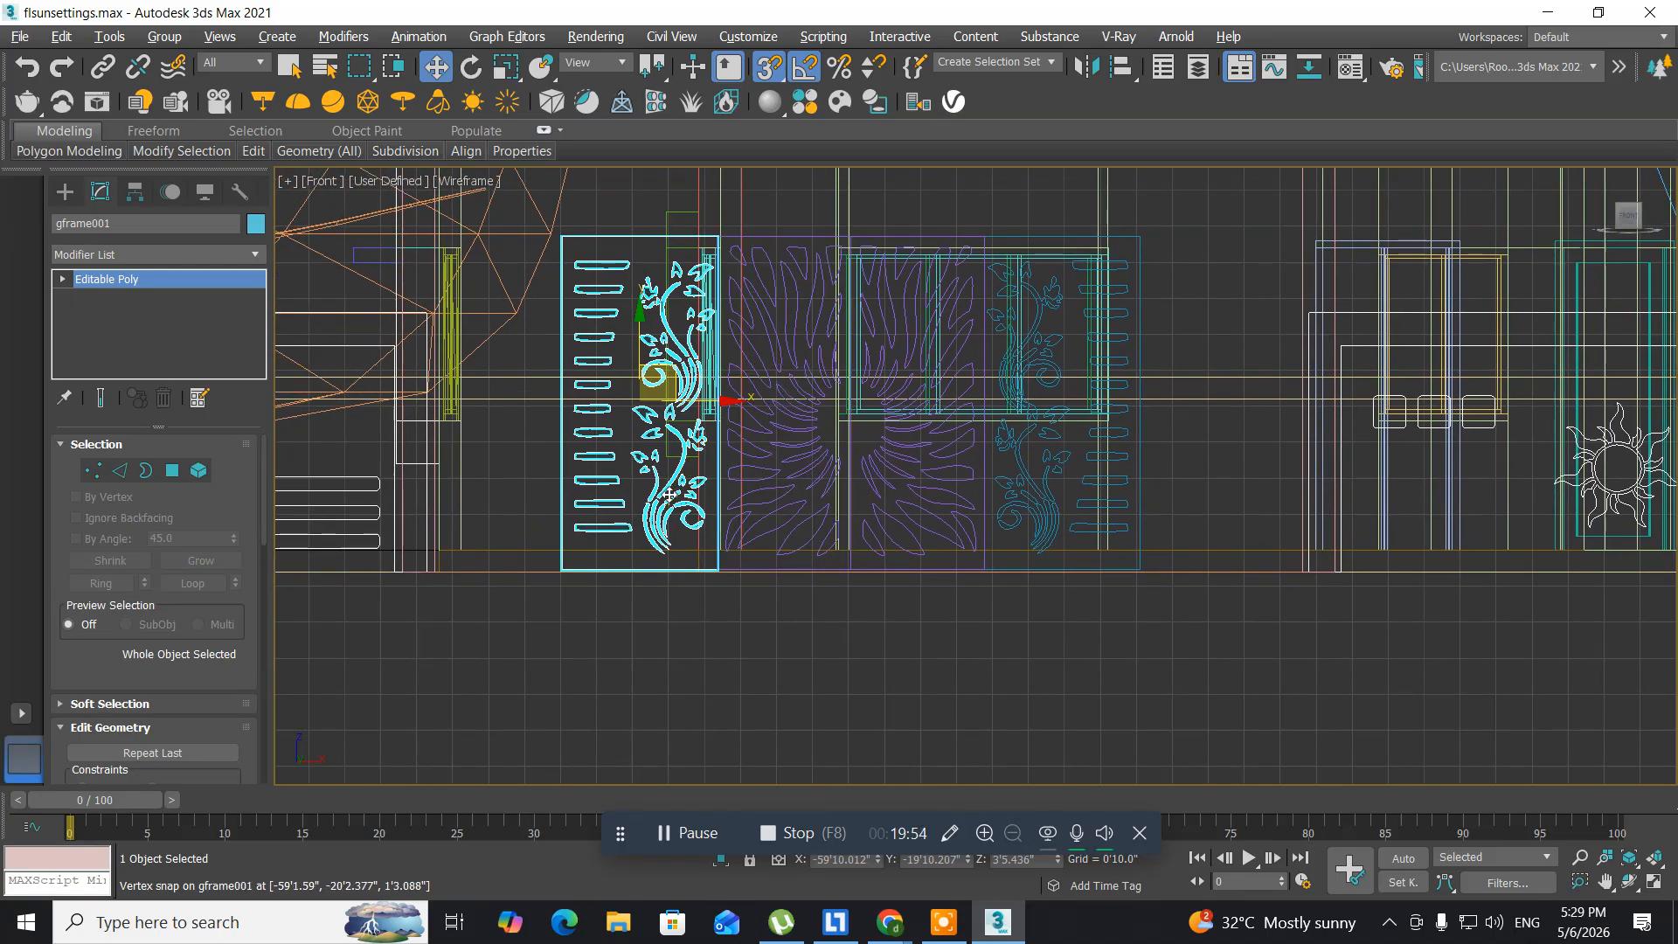
key("alt+w")
middle_click_drag(582, 344, 657, 369)
scroll(721, 360, "down", 5)
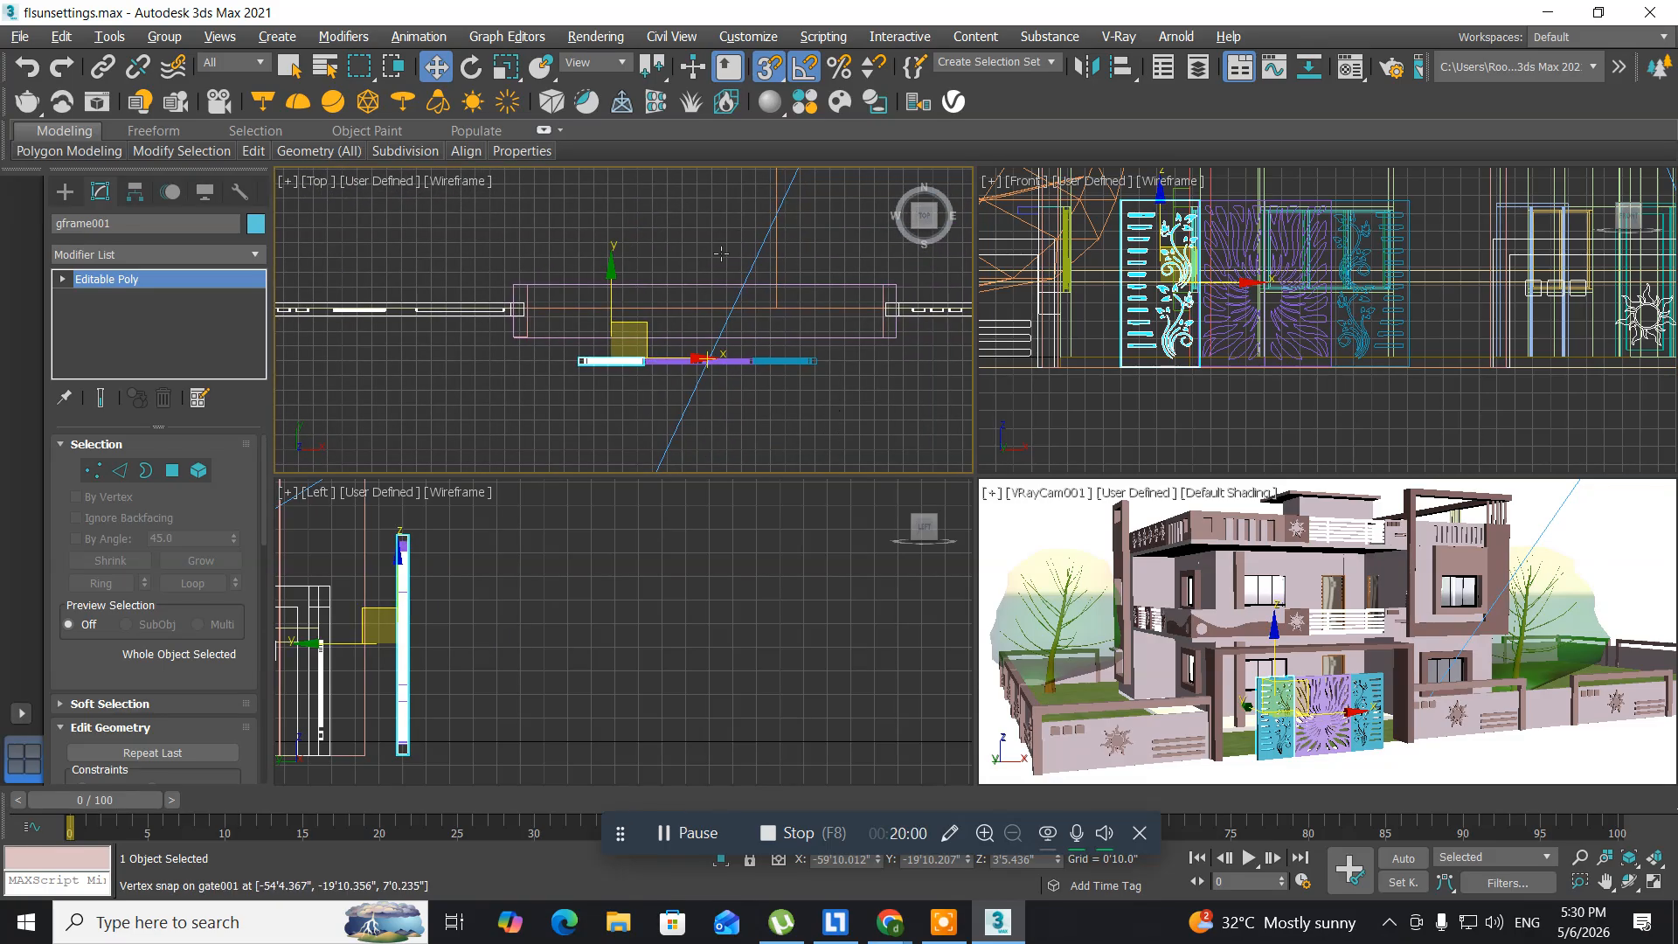
left_click(769, 70)
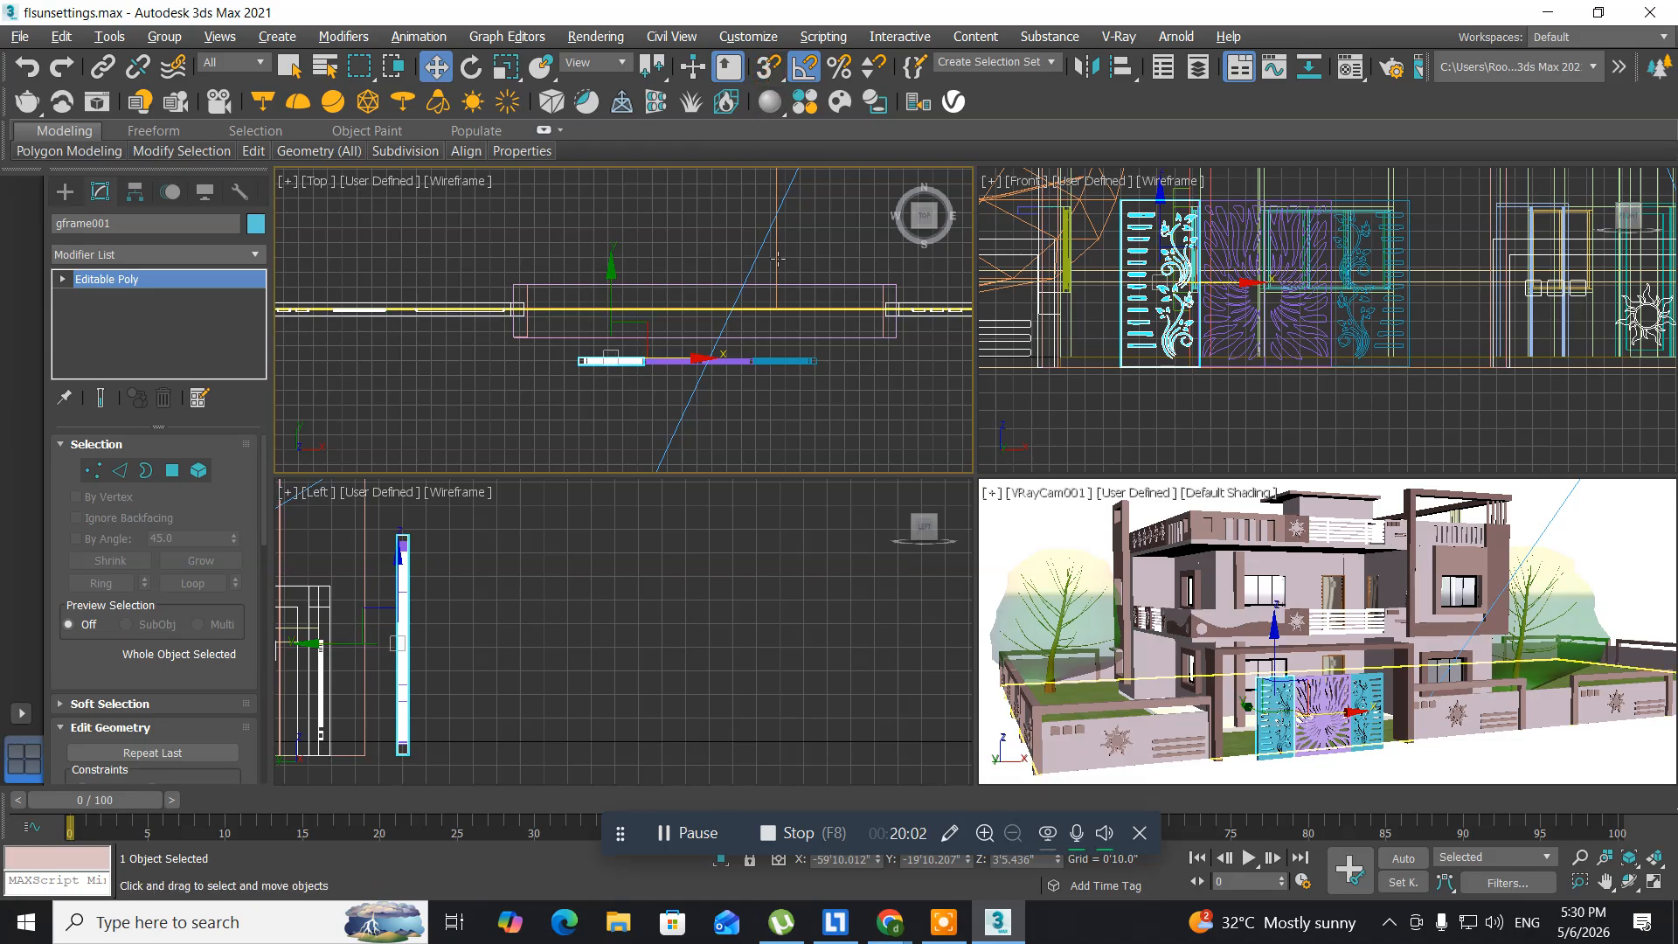
- Select all four gate panels and move them along Y in the Top view into line with the boundary wall's entrance opening
scroll(780, 378, "up", 5)
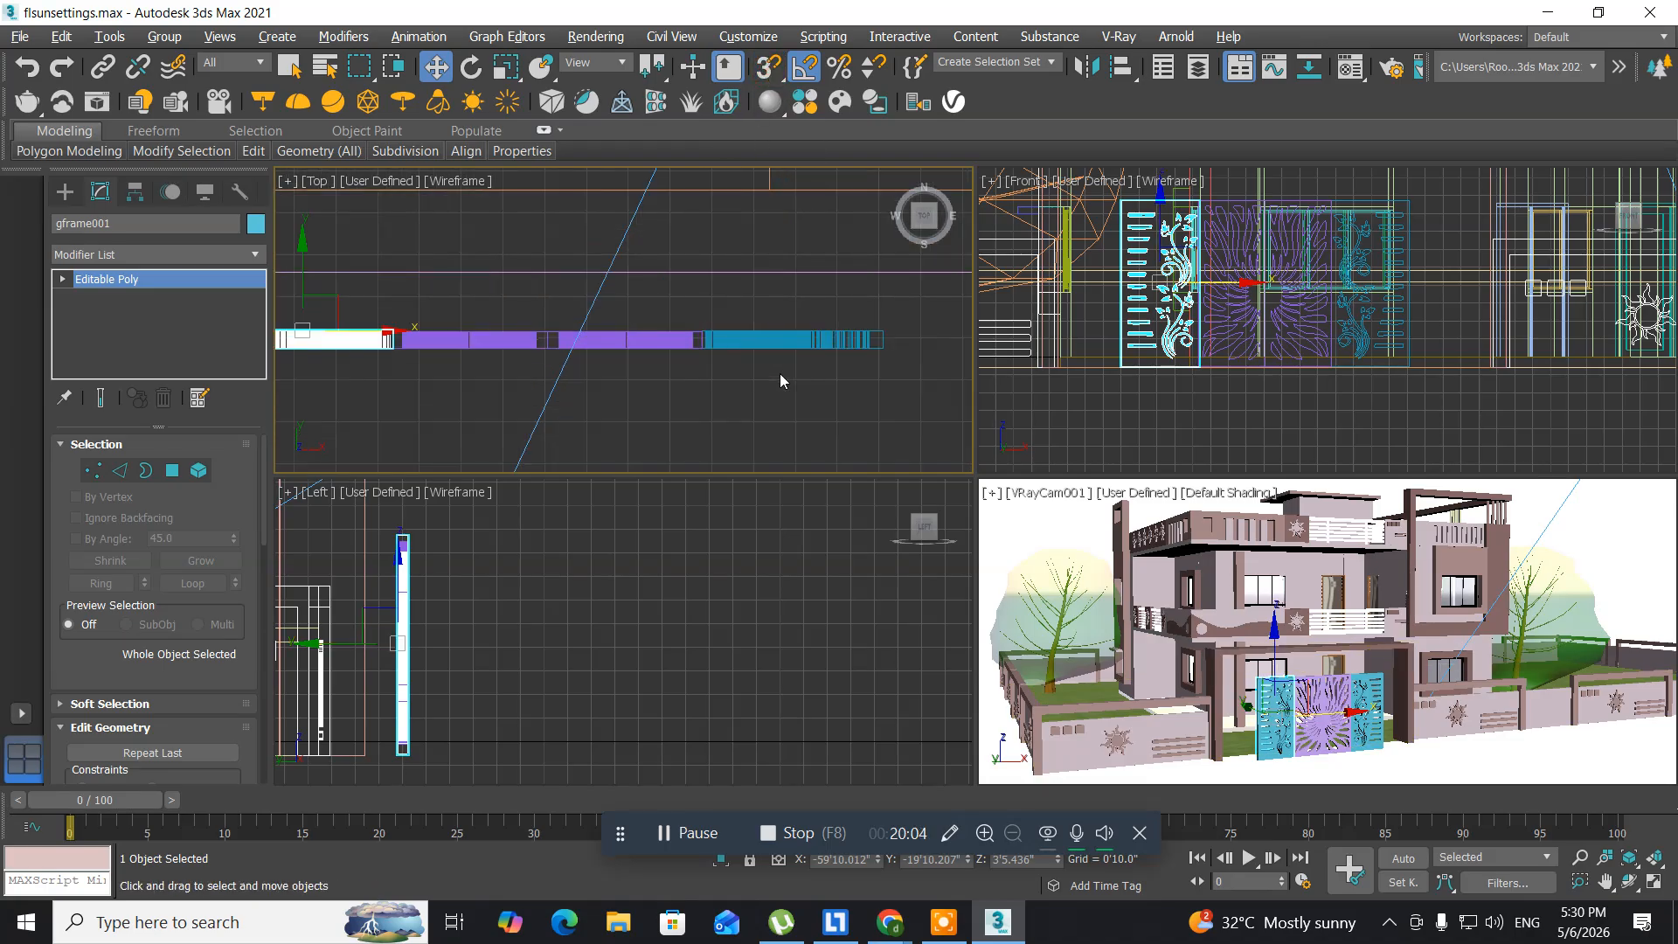
middle_click_drag(767, 379, 869, 375)
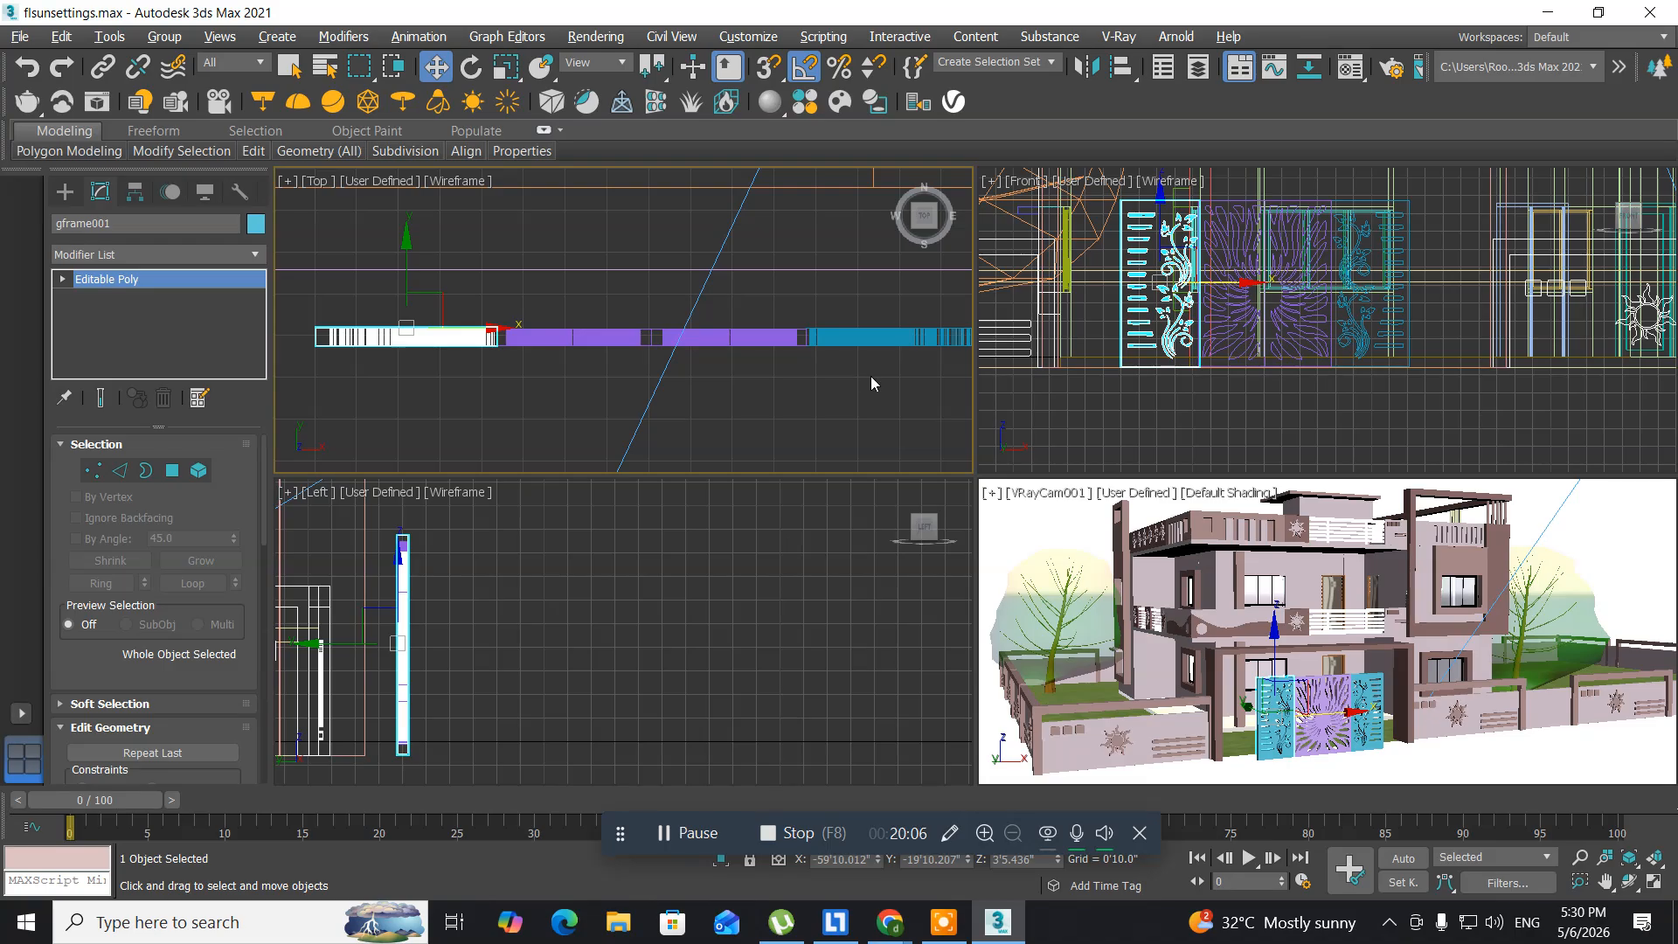
scroll(872, 383, "down", 2)
scroll(870, 375, "down", 2)
middle_click_drag(870, 376, 755, 369)
left_click_drag(863, 404, 697, 334)
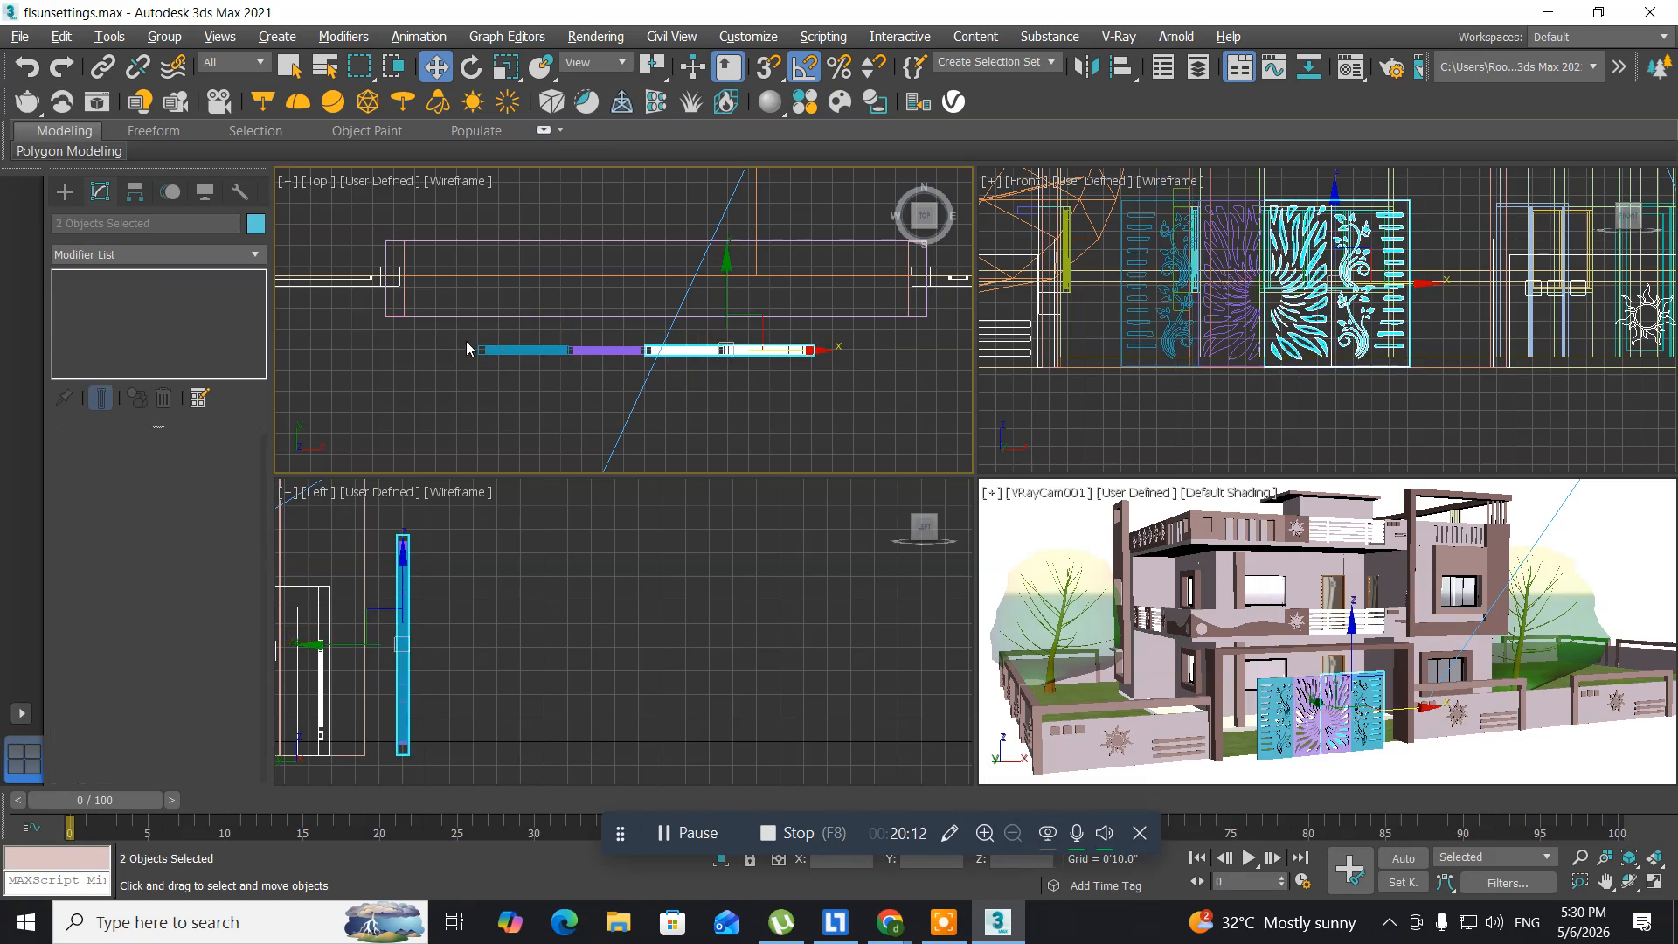
left_click_drag(585, 365, 604, 369, "ctrl")
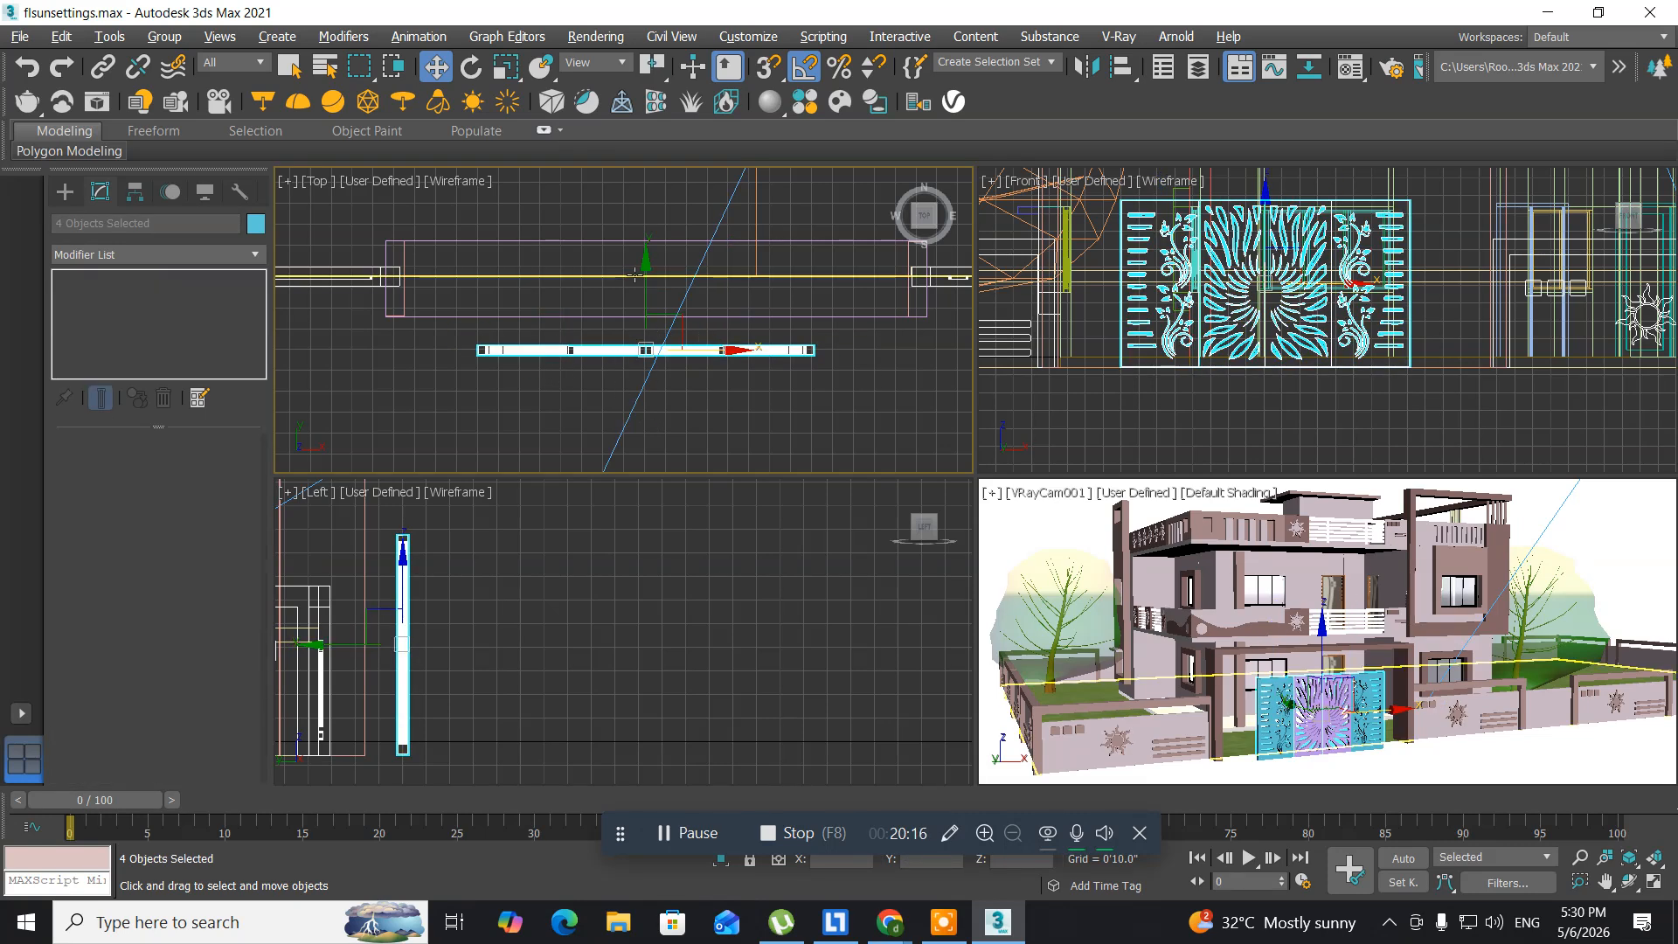
left_click_drag(643, 270, 655, 202)
- Shift the four gate panels about 3" along X toward the middle of the entrance opening
scroll(689, 323, "up", 2)
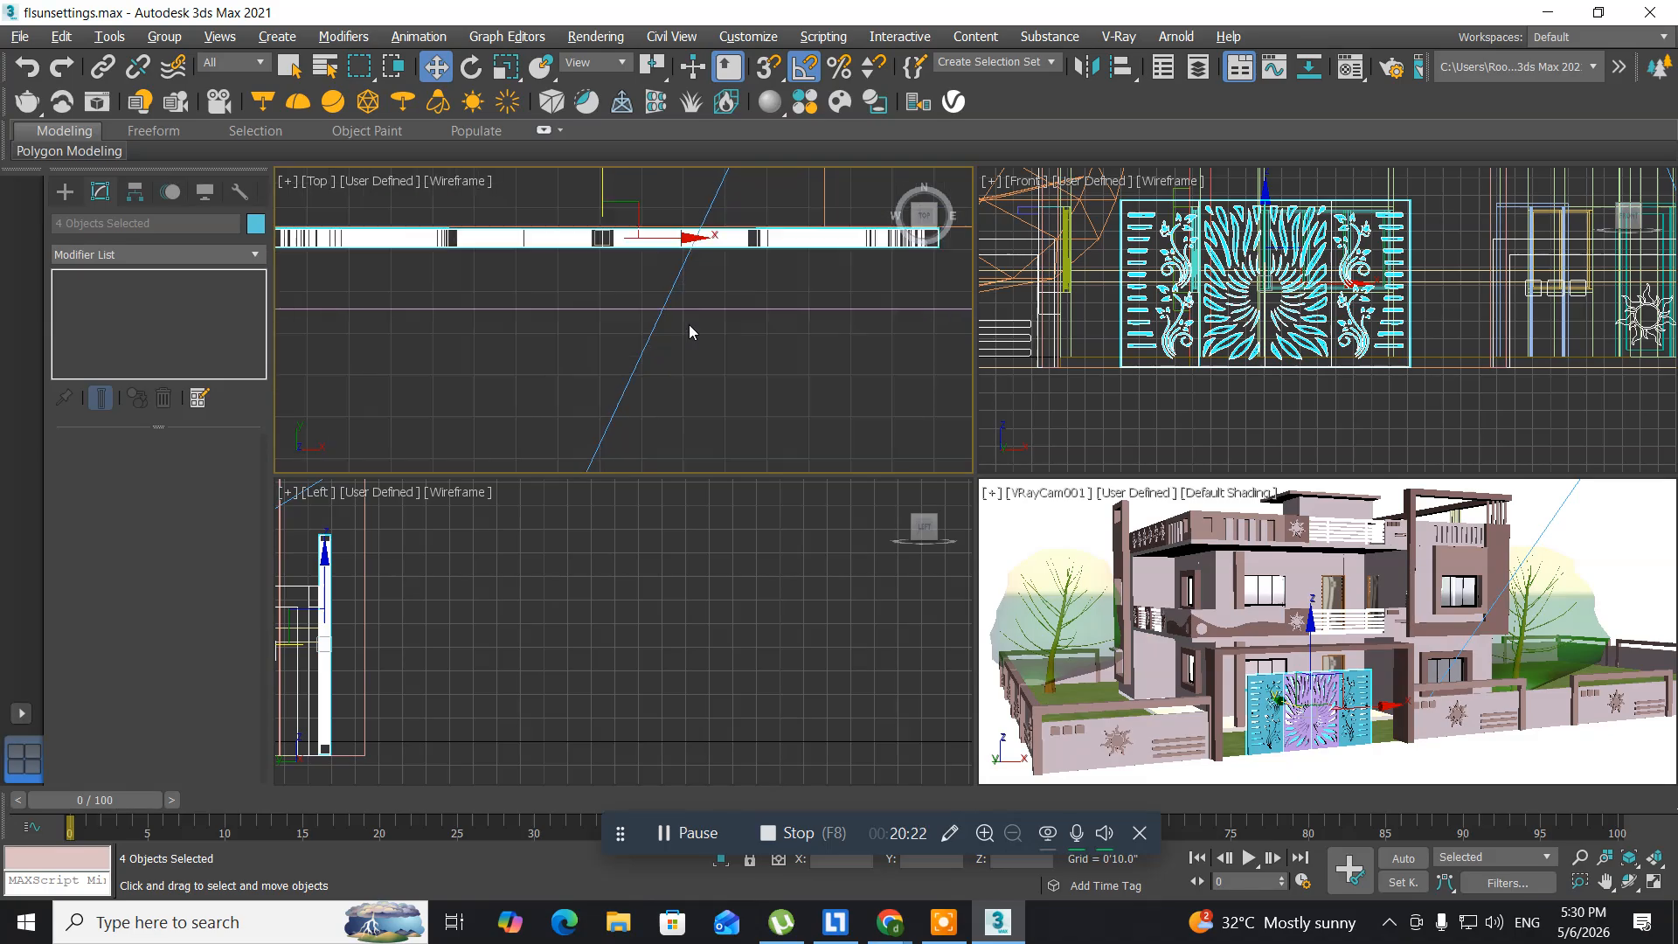
middle_click_drag(689, 331, 841, 427)
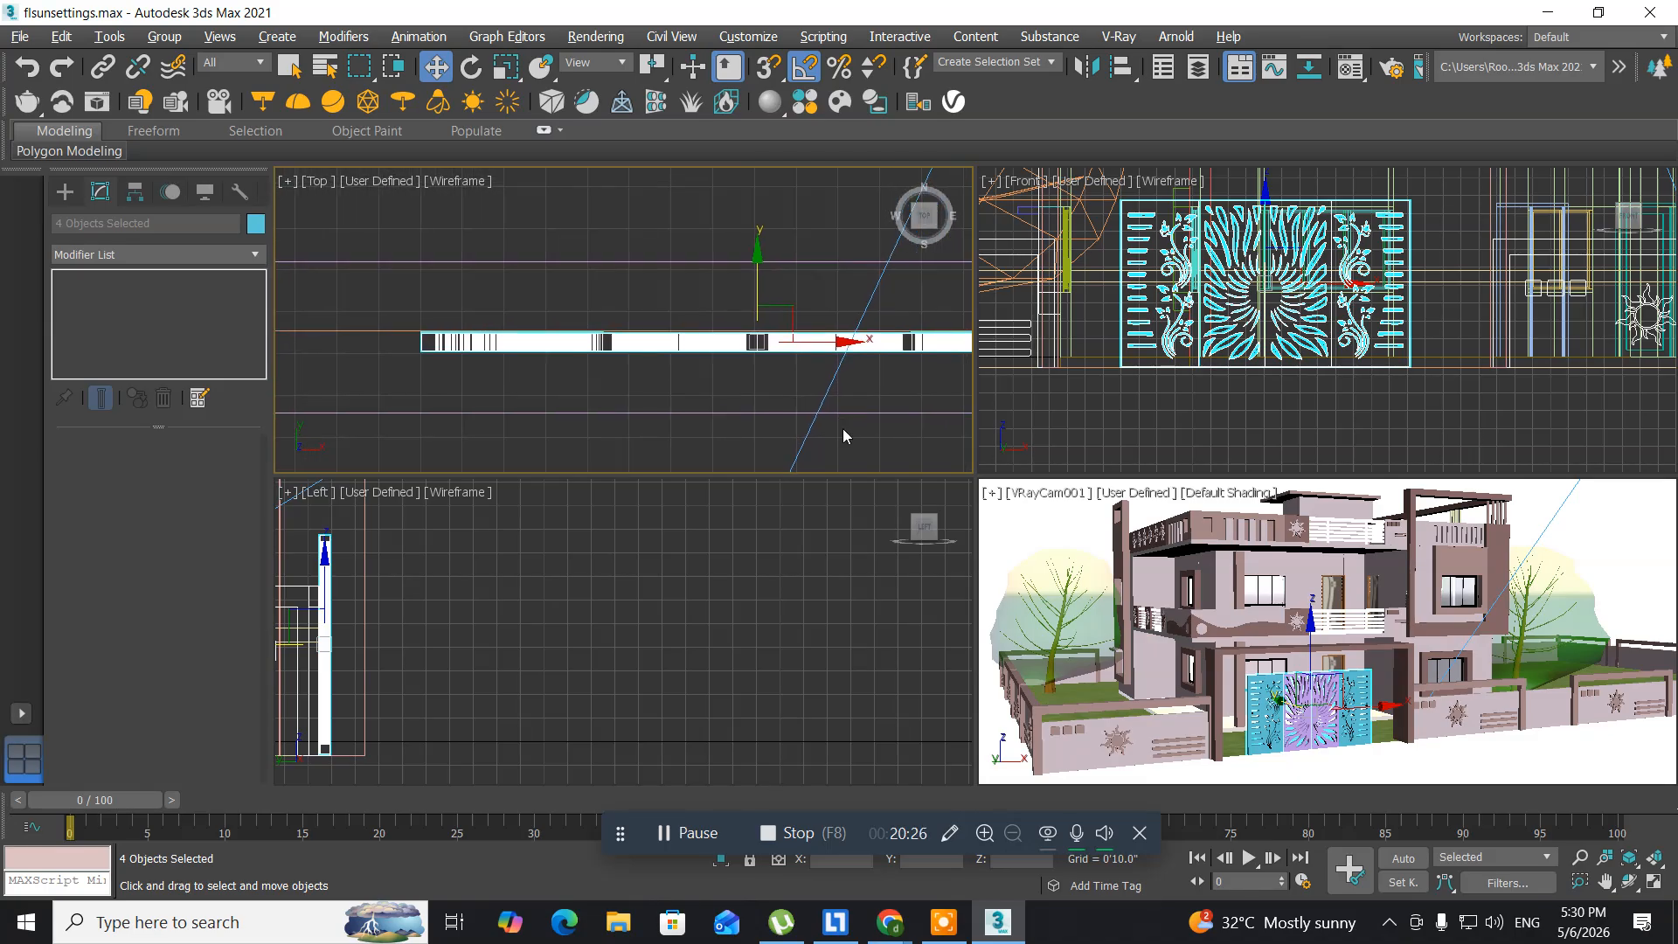
scroll(842, 428, "down", 2)
middle_click_drag(752, 445, 594, 387)
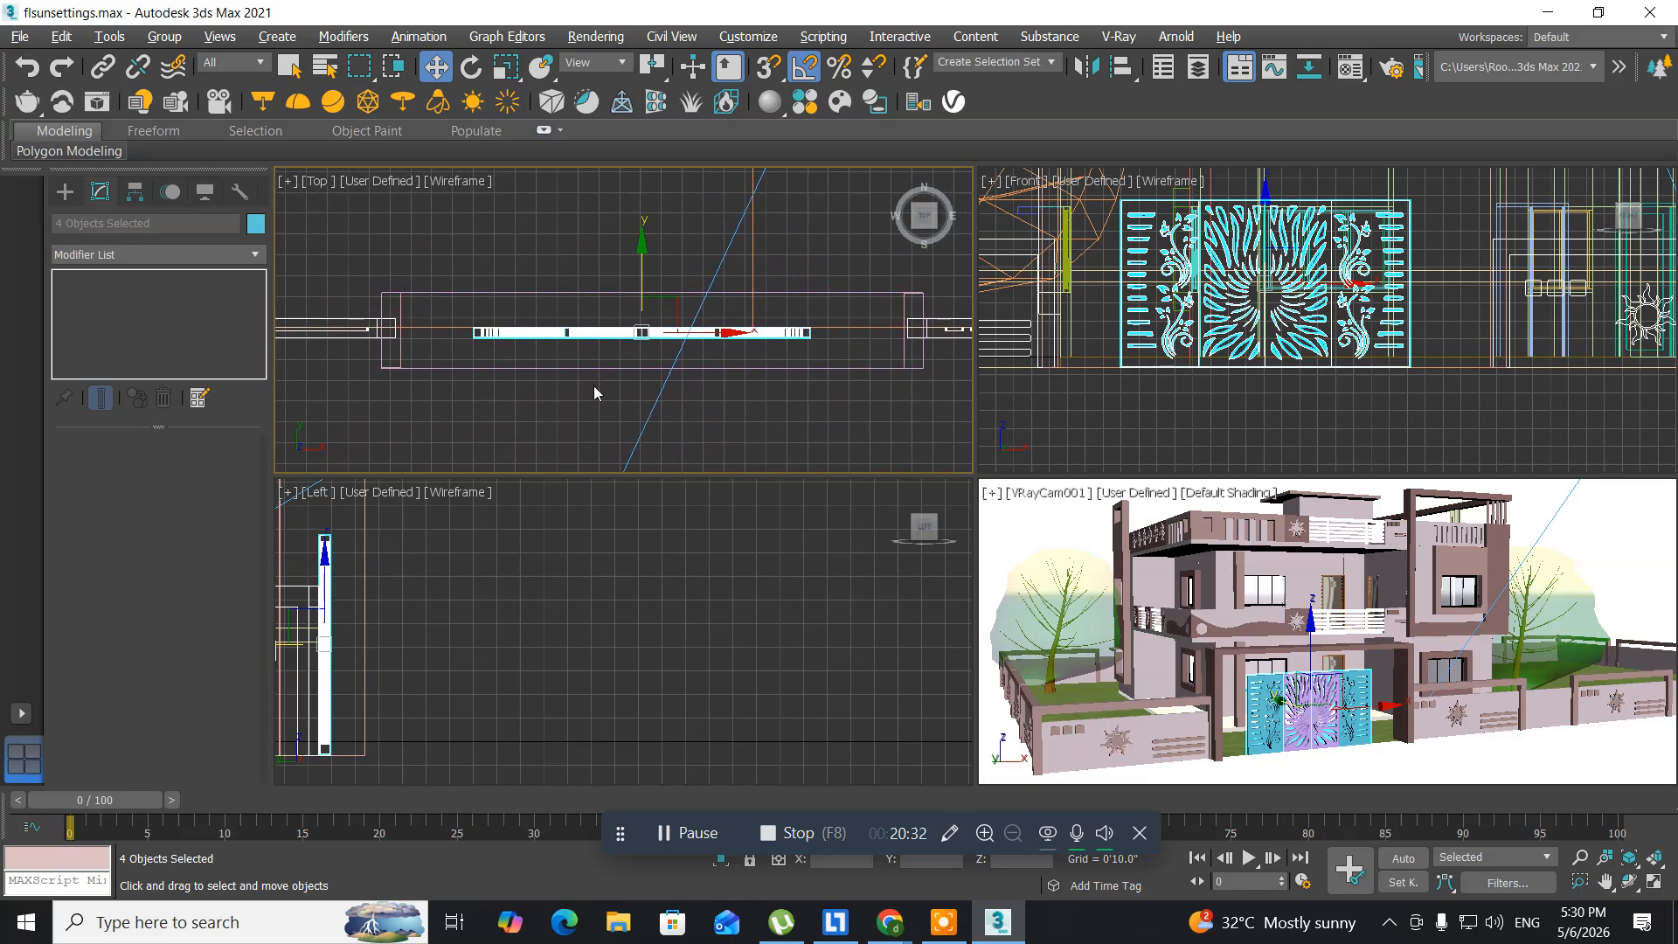
key("alt+w")
middle_click_drag(885, 564, 865, 516)
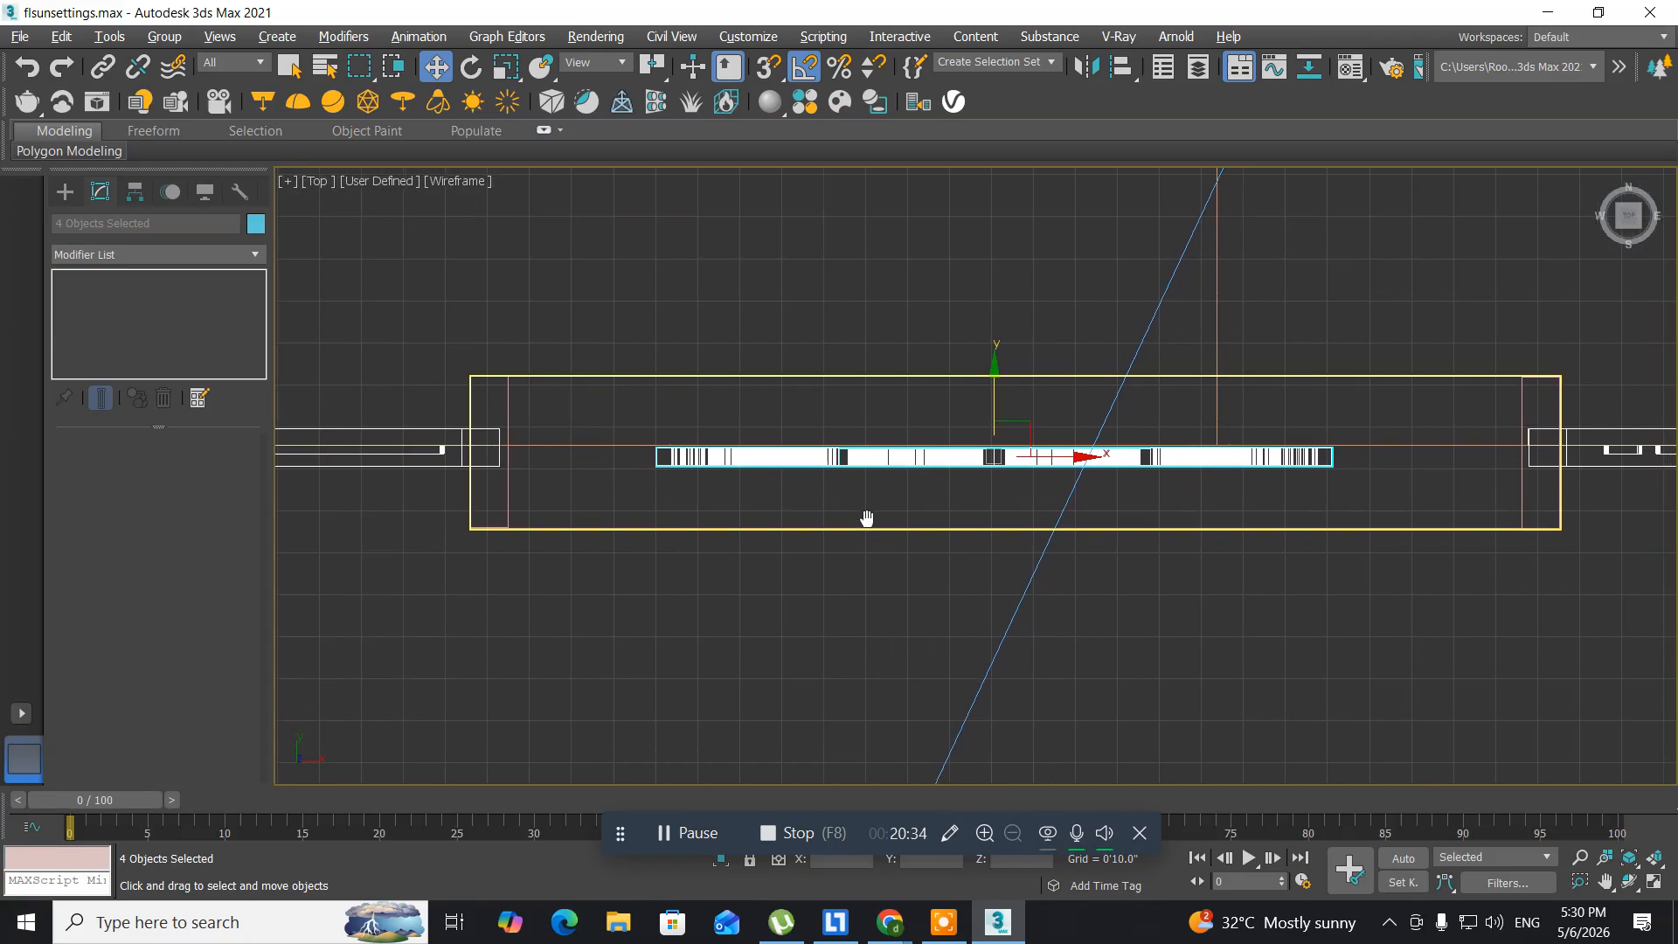
left_click_drag(1029, 448, 1043, 445)
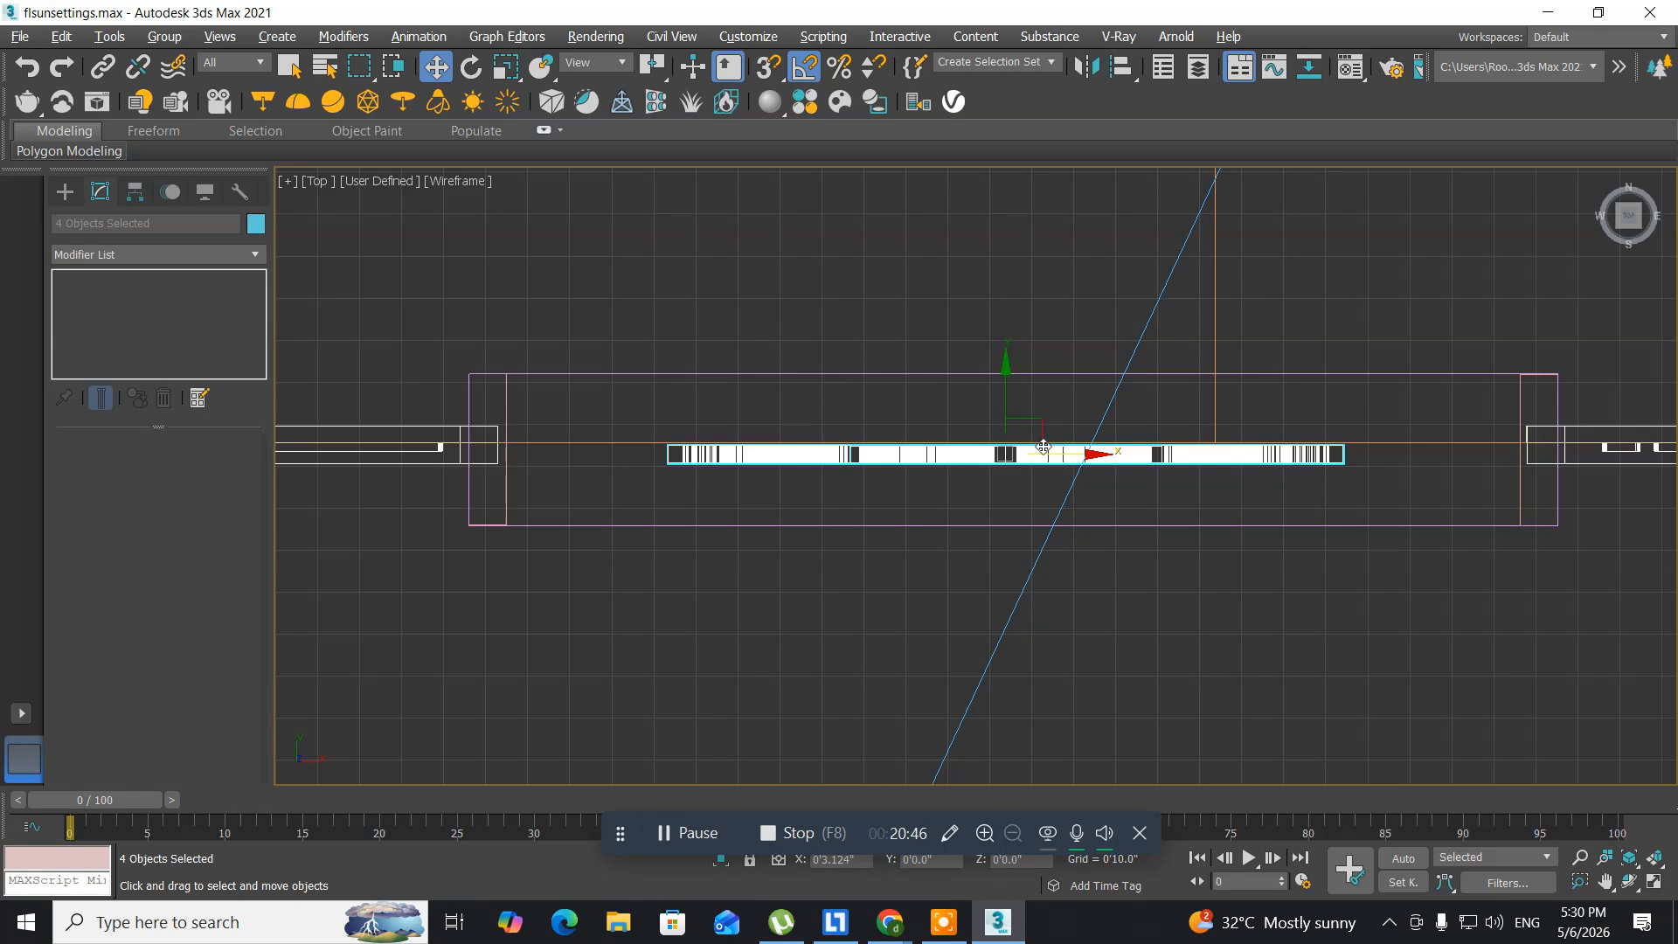
left_click_drag(1044, 446, 1044, 447)
- Examine the gate's position and fit between the entrance columns in the VRayCam001 view
key("alt+w")
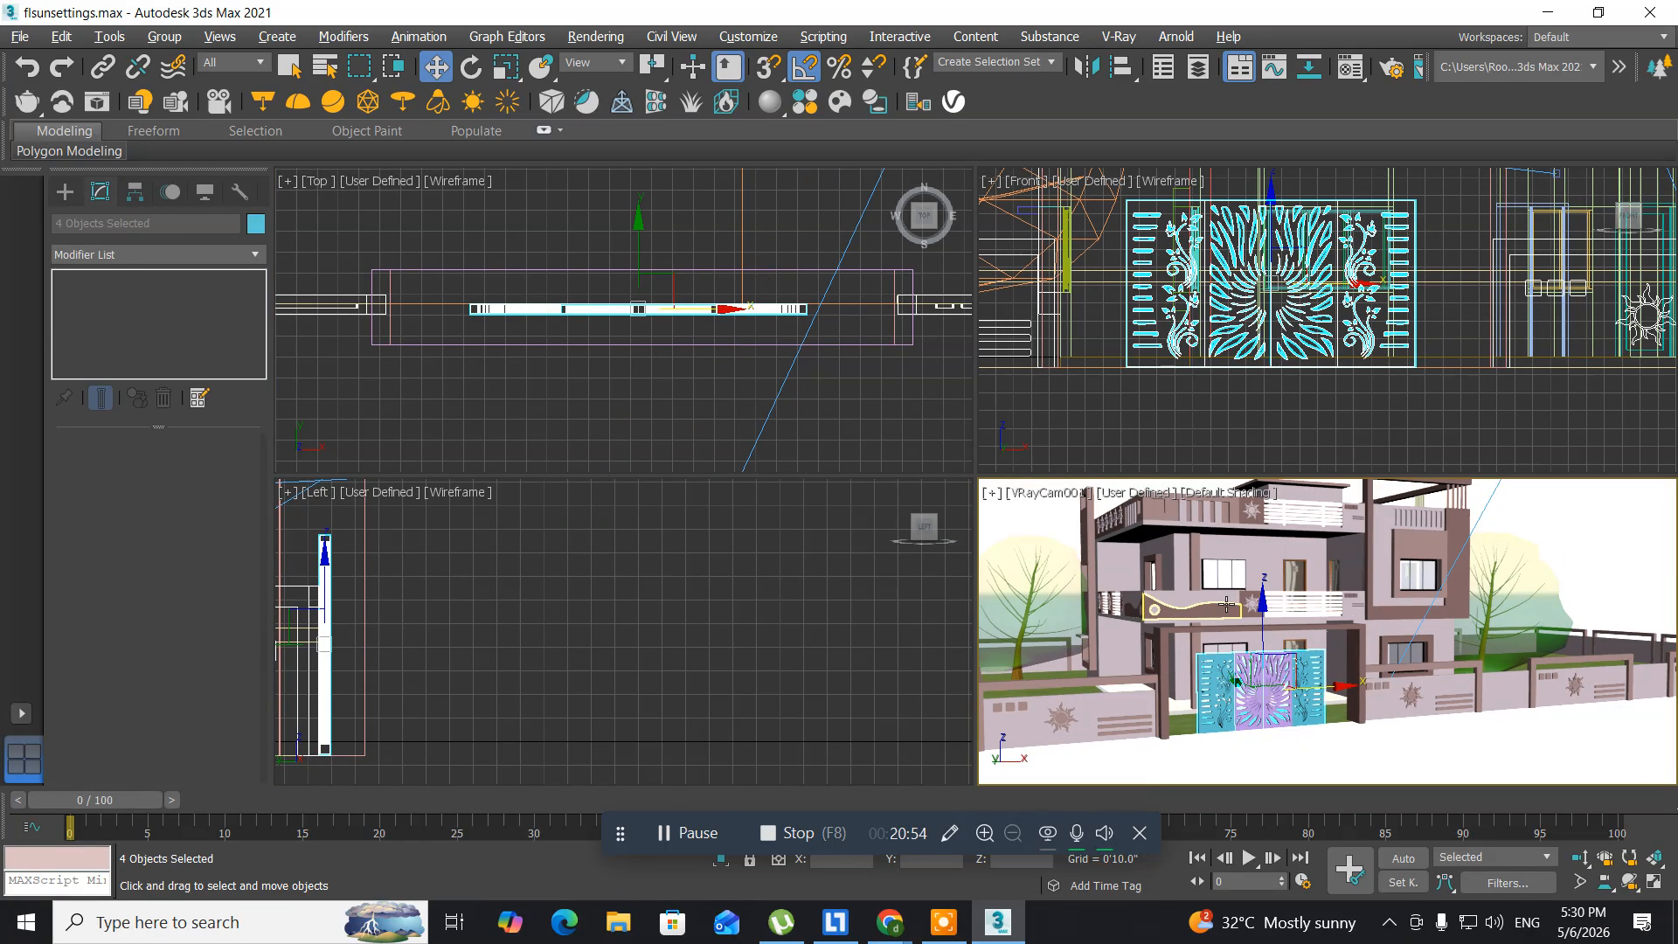
key("alt+w")
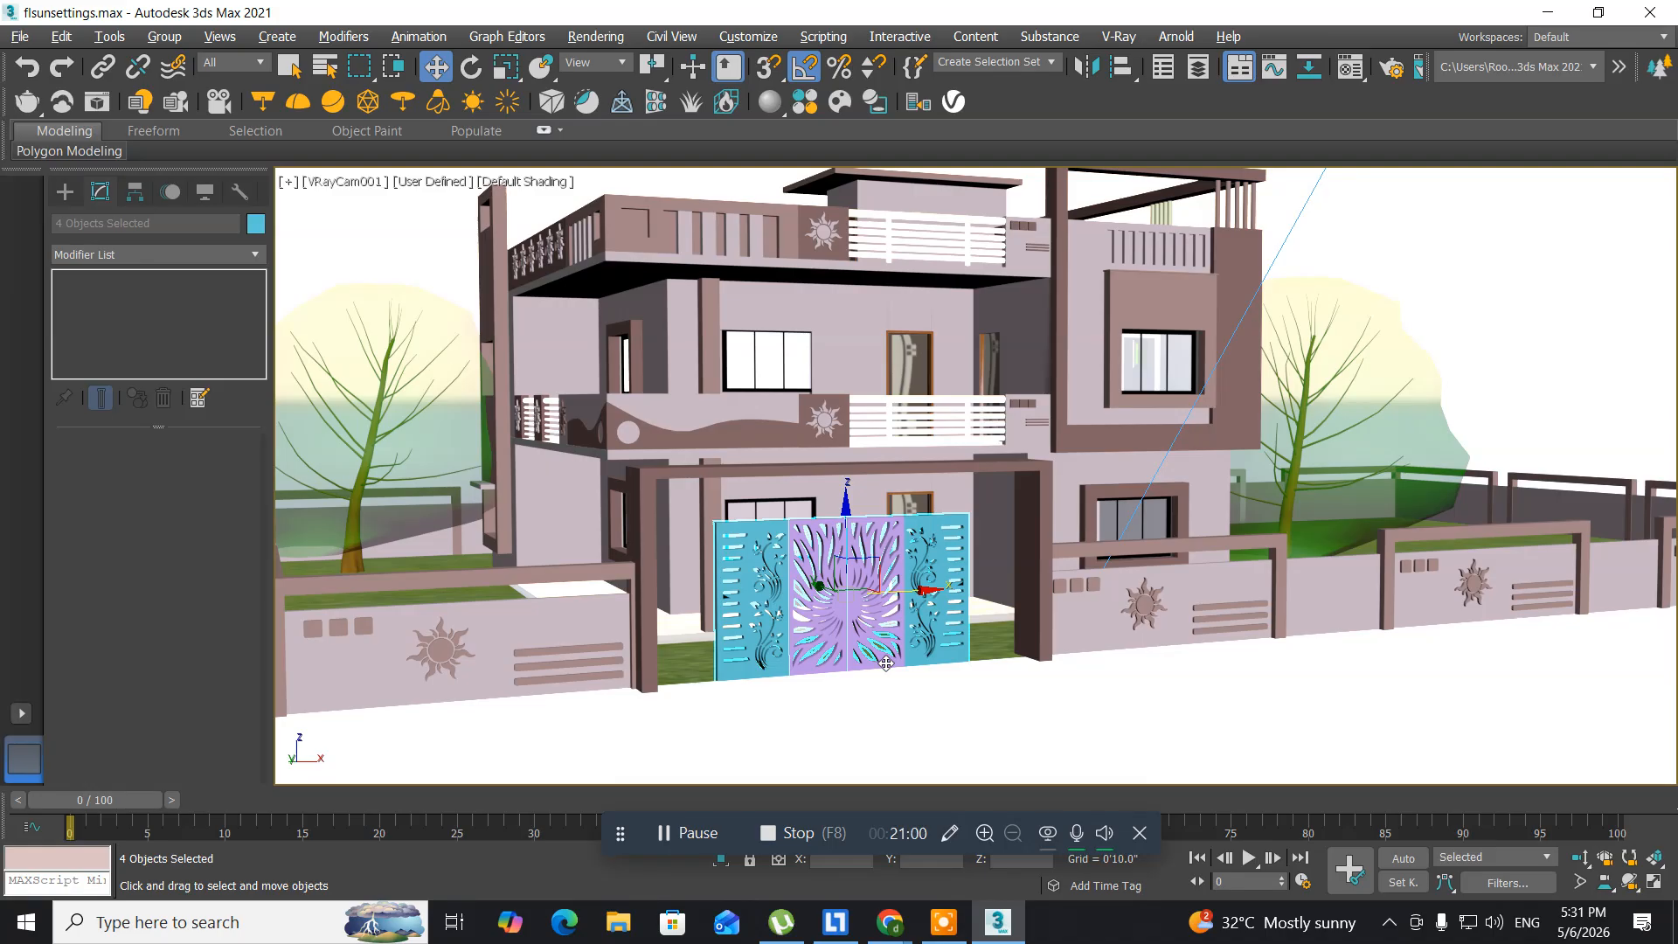
middle_click_drag(776, 648, 808, 610)
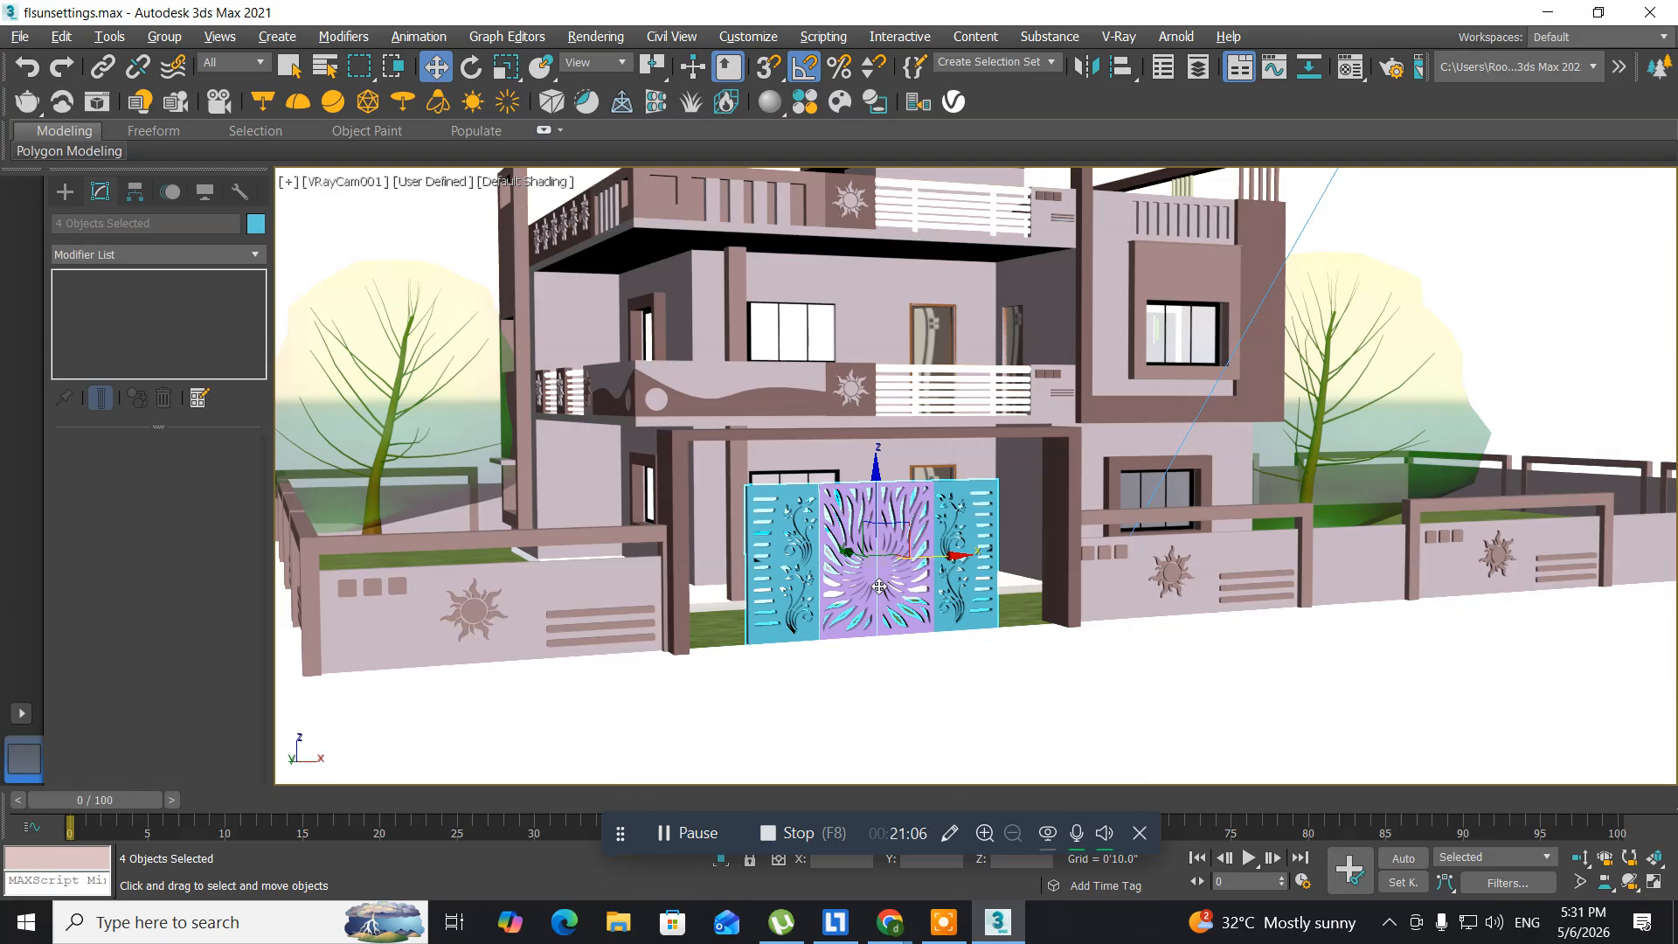
middle_click_drag(879, 586, 886, 631)
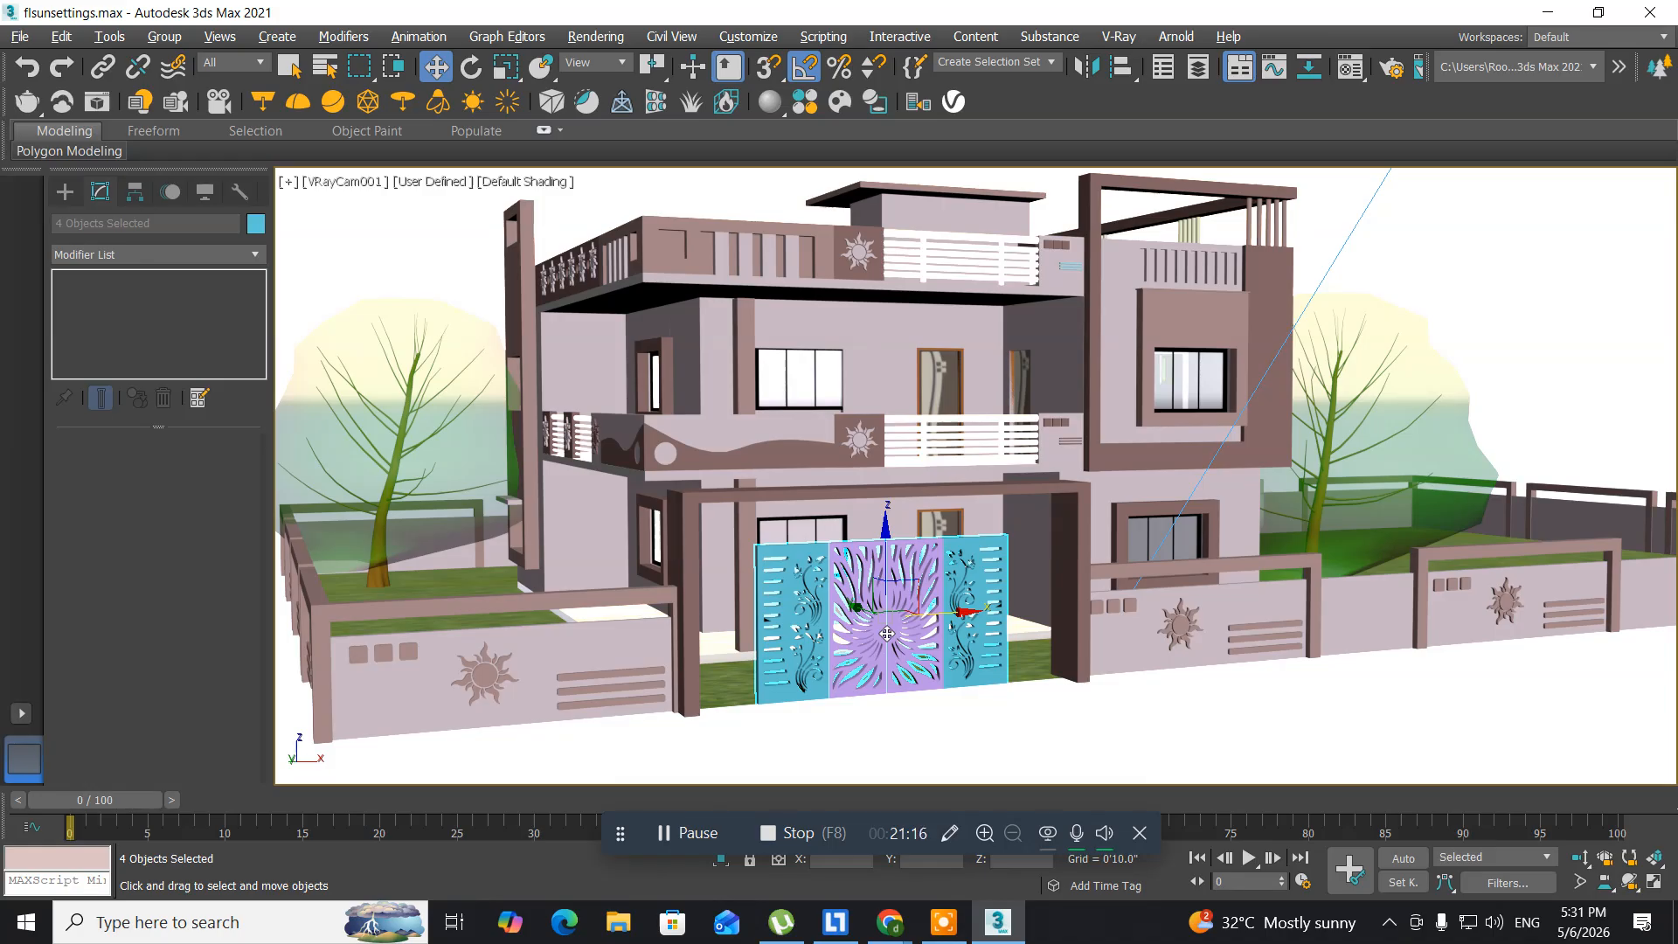
key("alt+w")
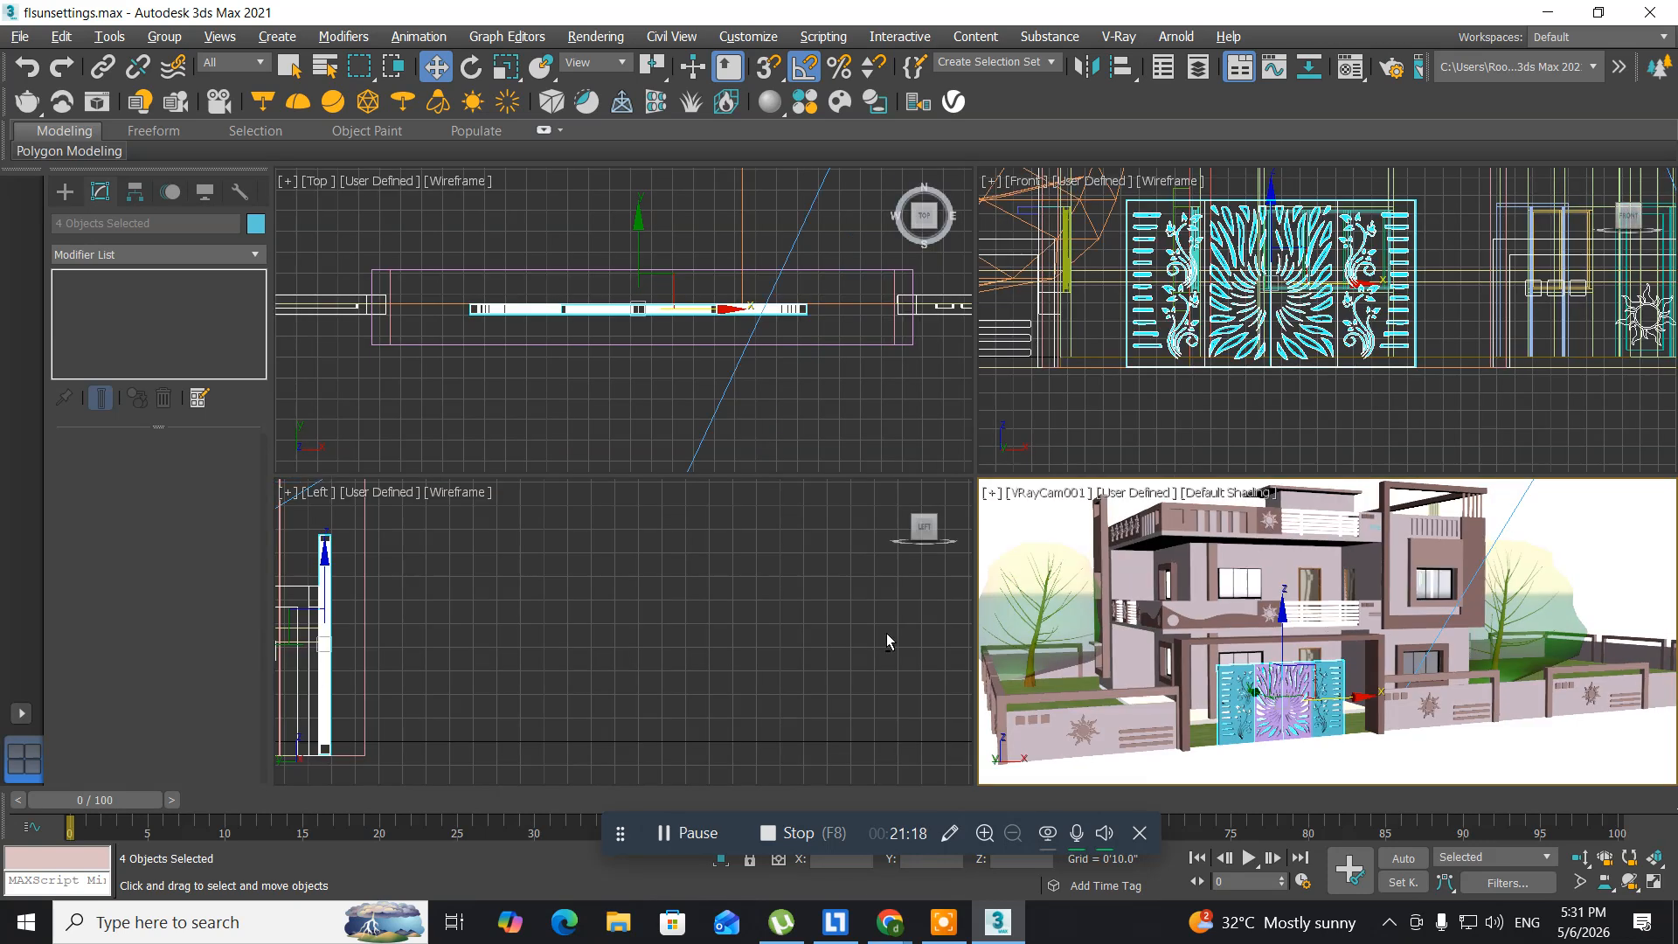
- Scale down the height of the four selected gate panels in the Front view, keeping their width
middle_click_drag(1181, 282, 1214, 305)
key("alt+w")
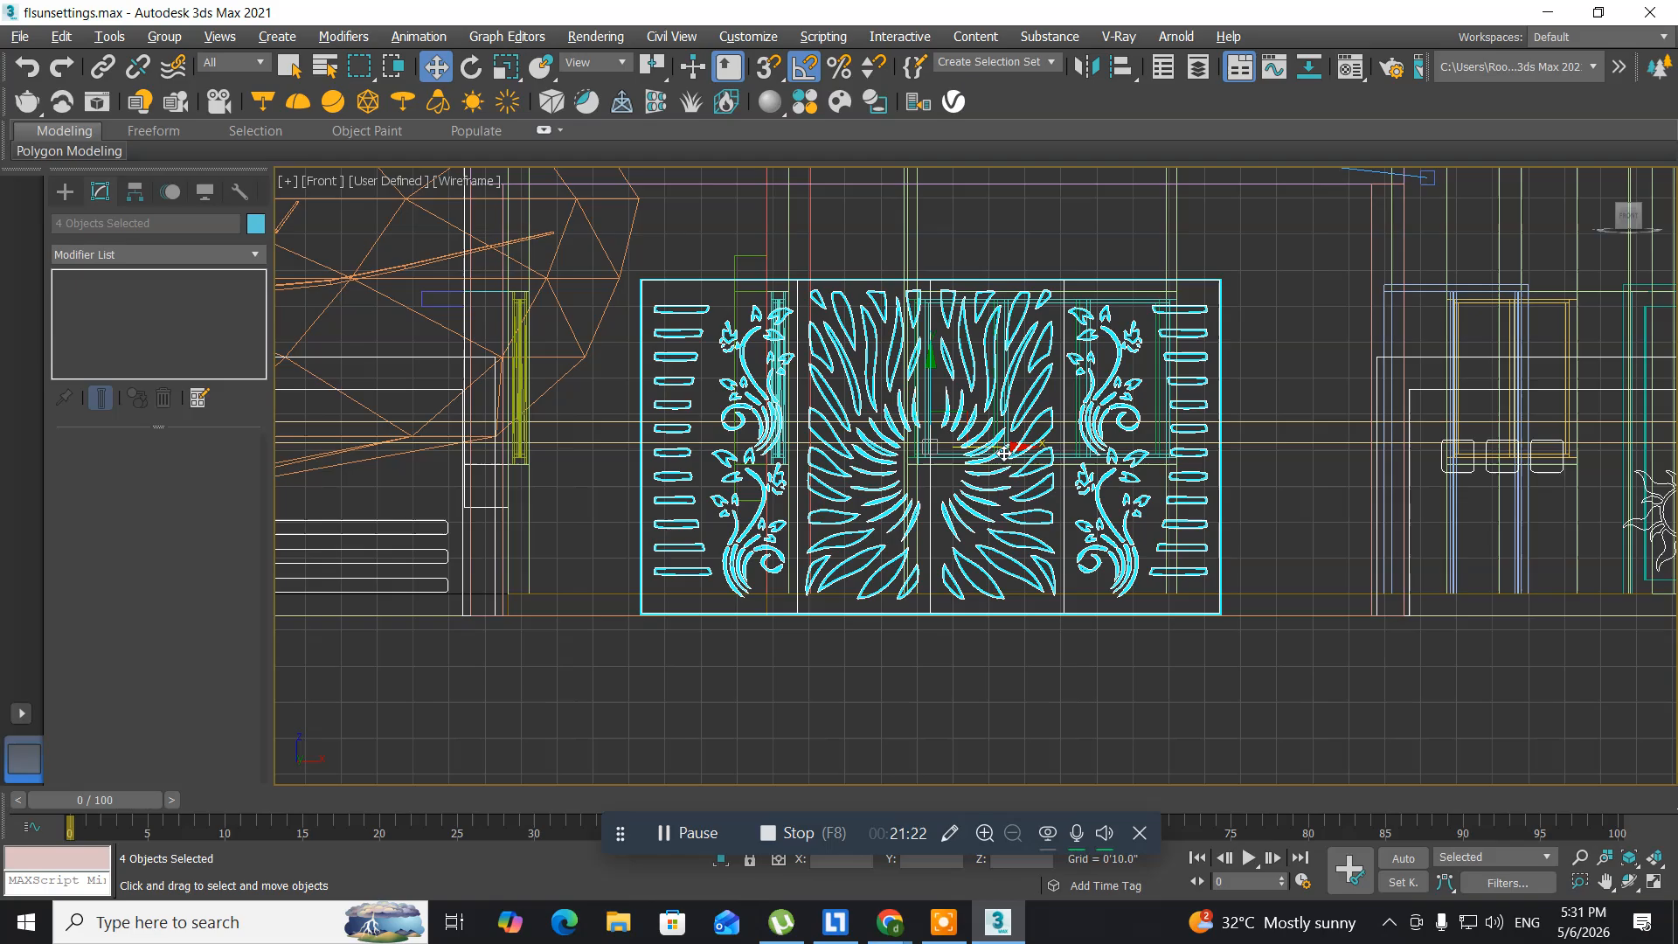
middle_click_drag(921, 477, 879, 521)
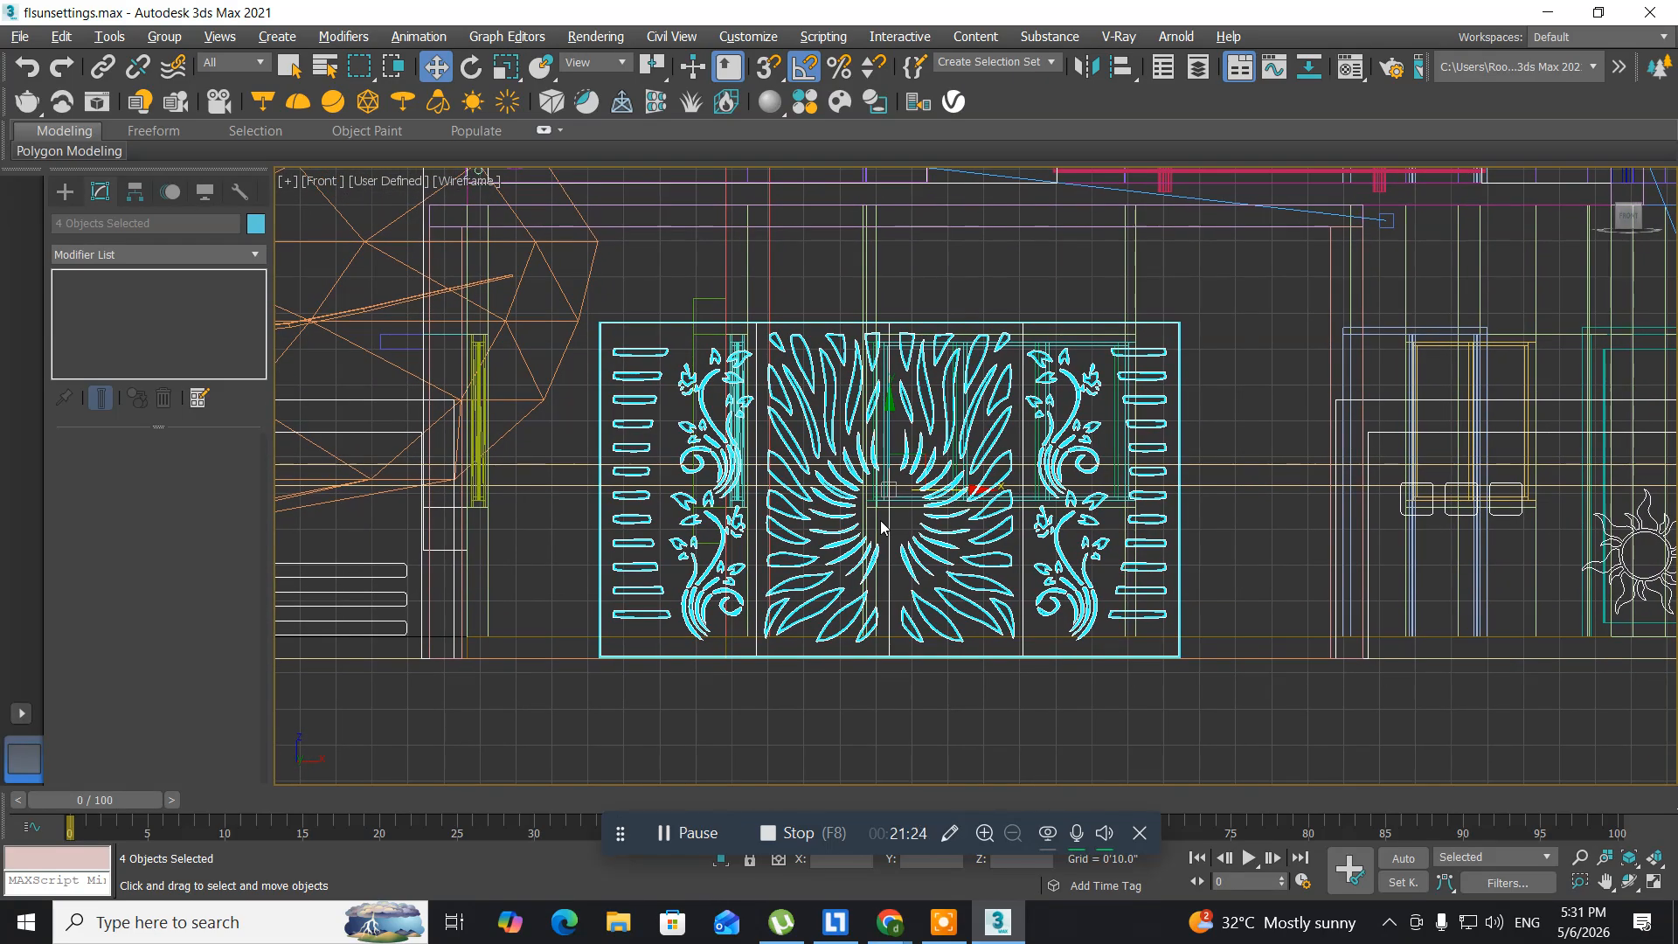
key("r")
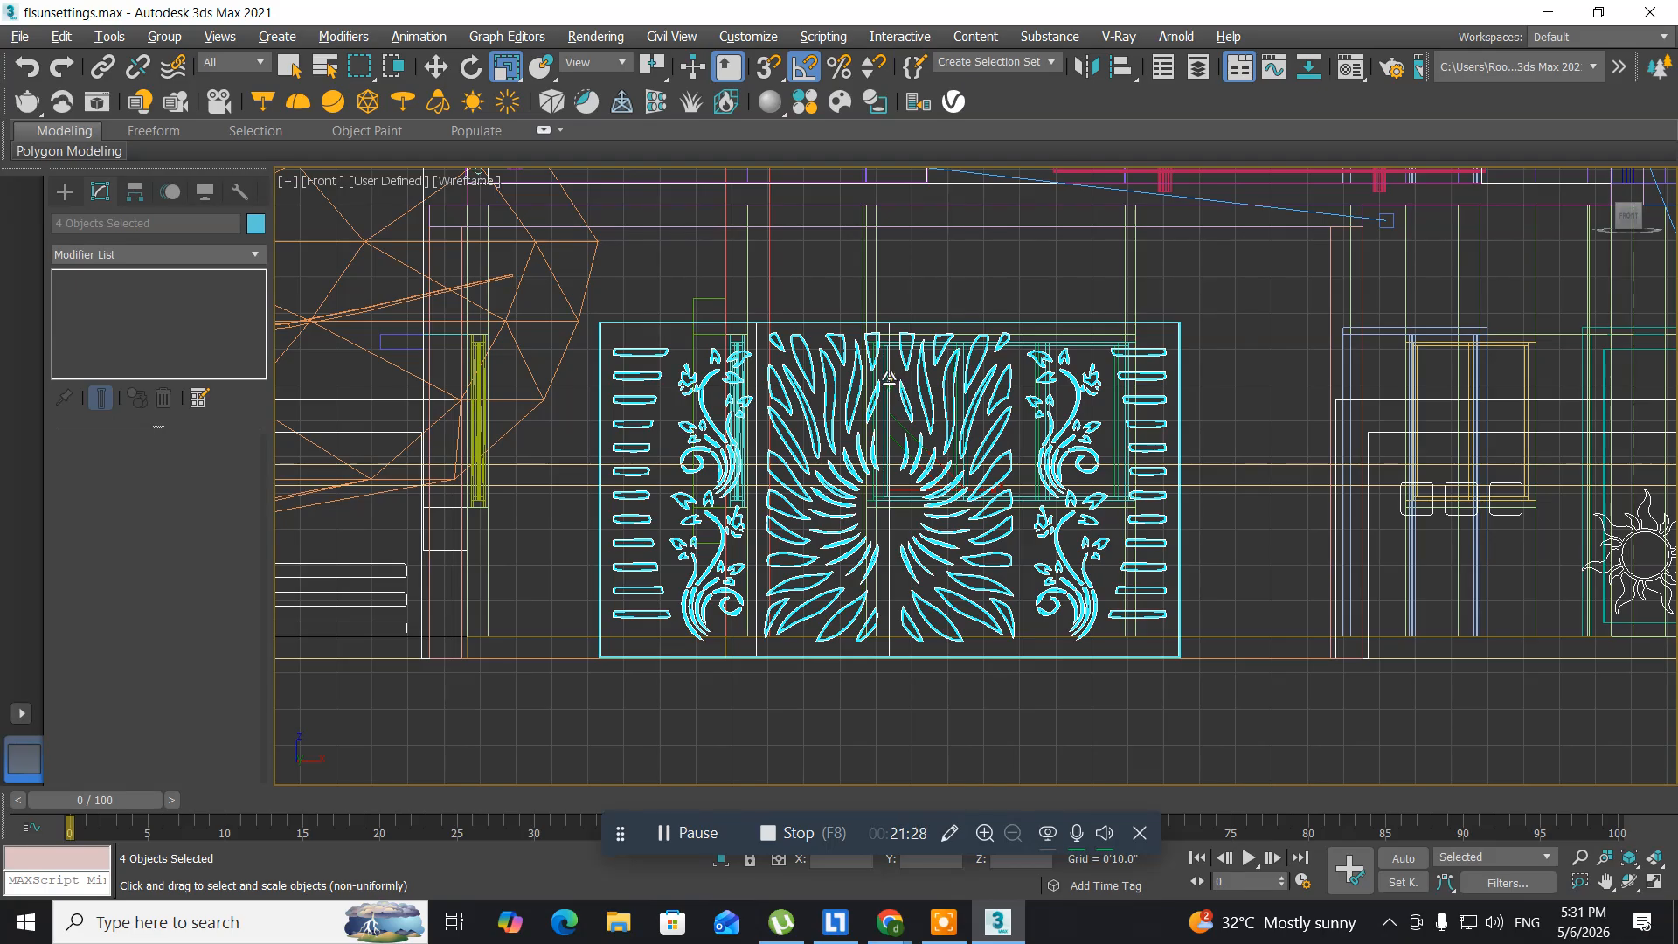
left_click(884, 379)
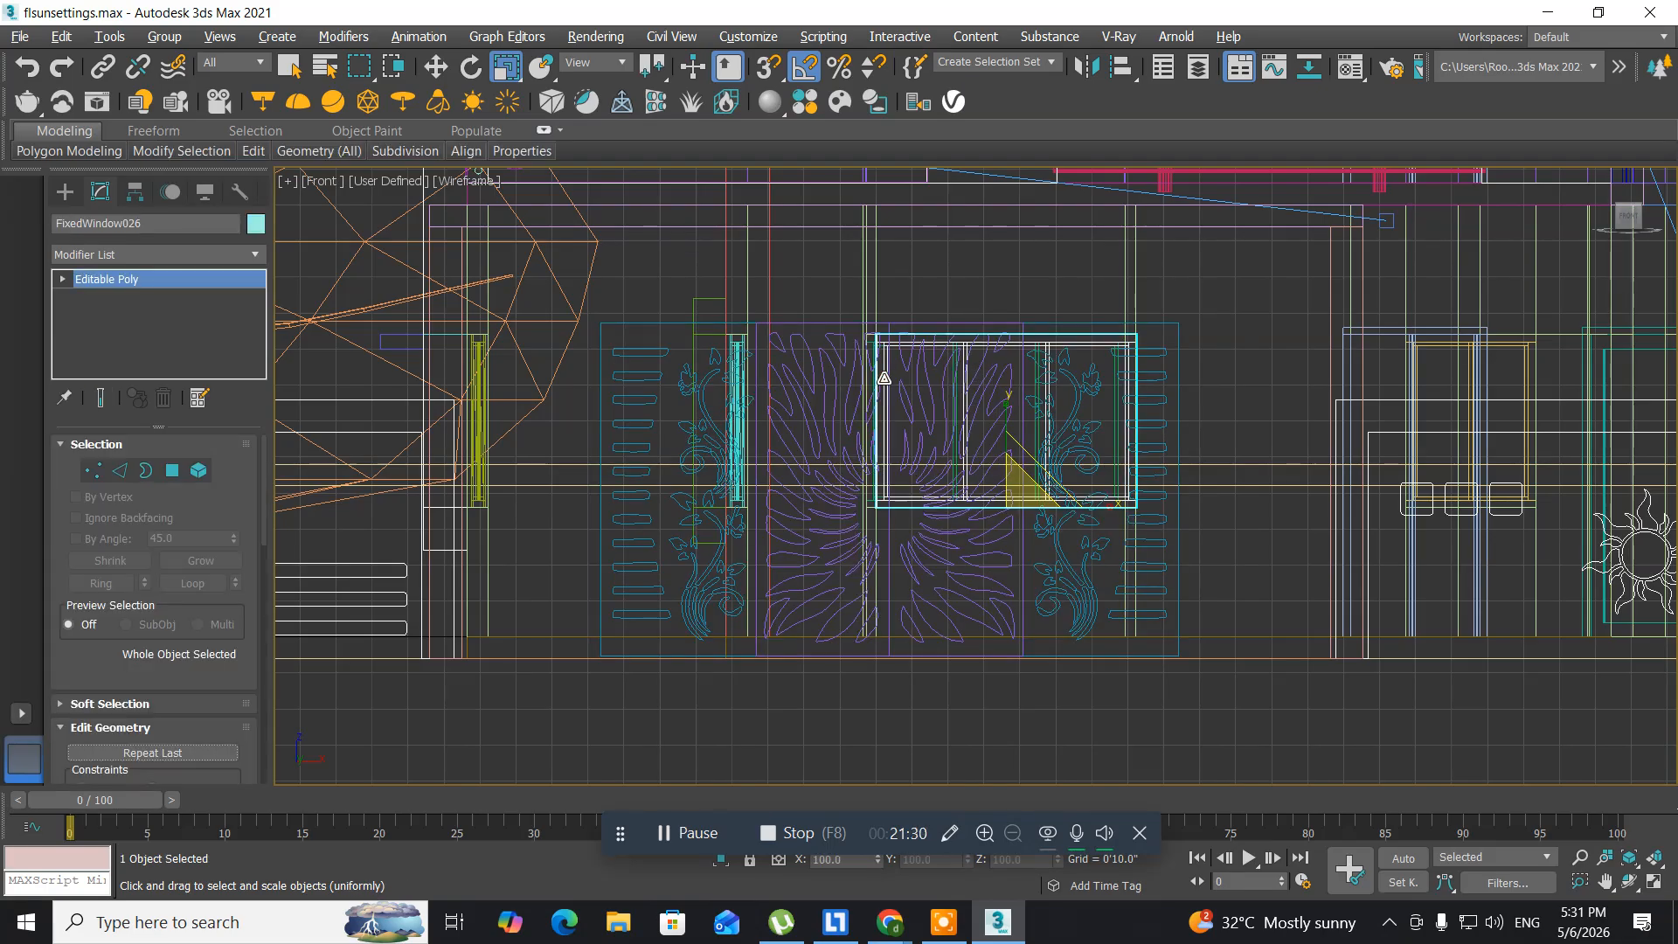
key("ctrl+z")
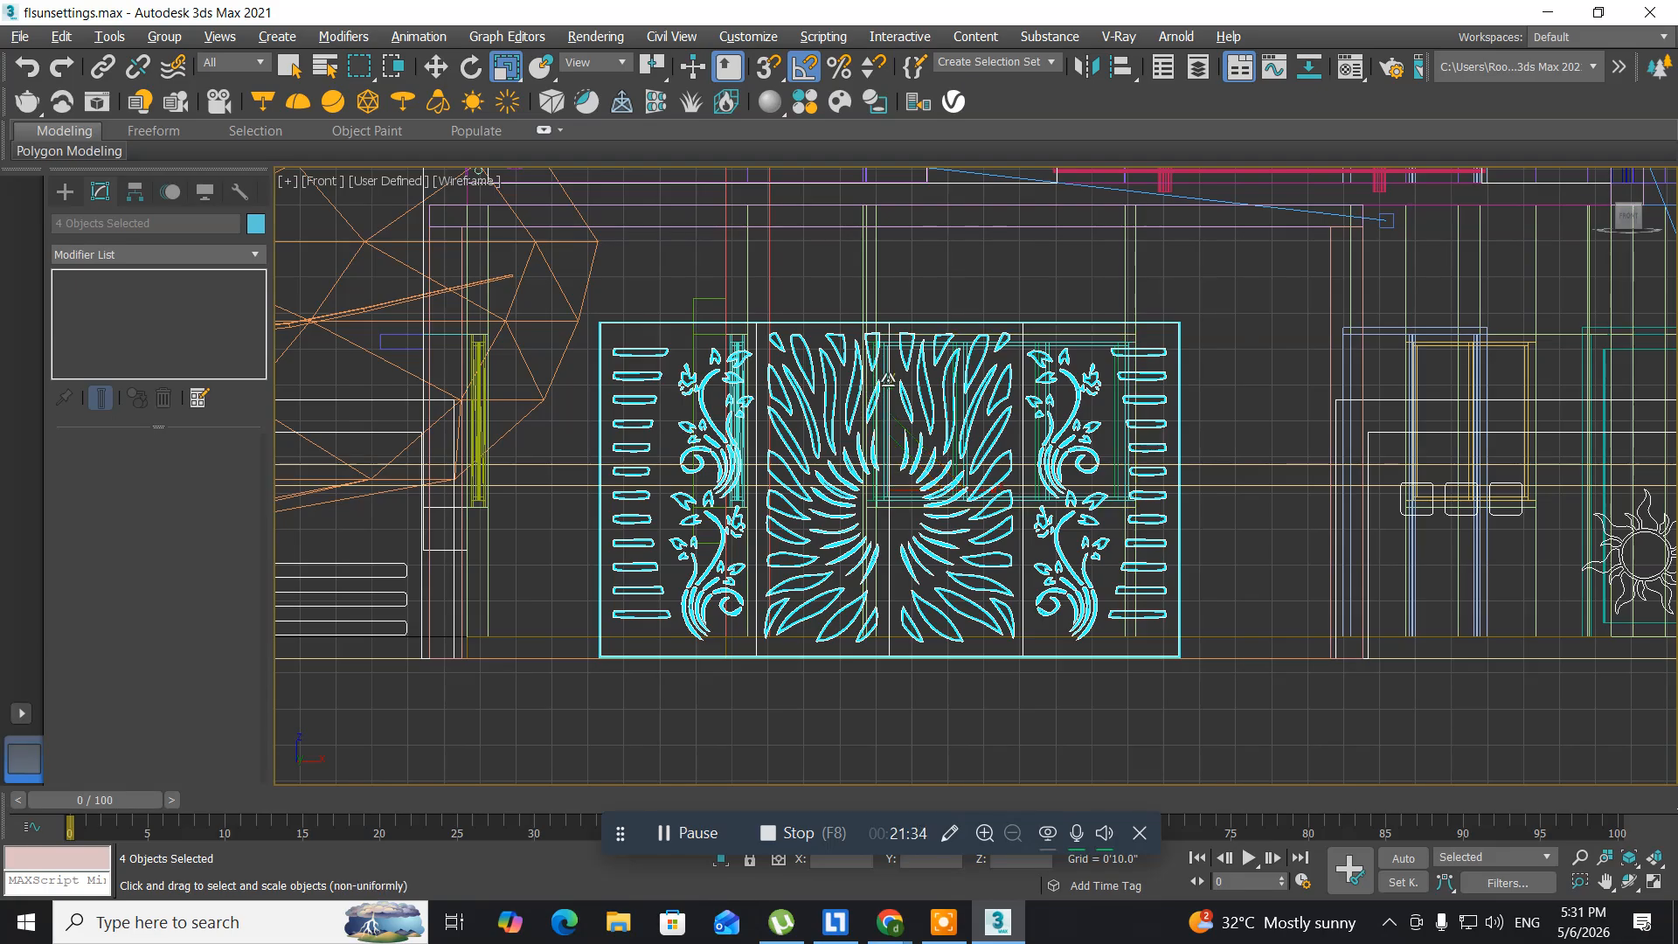
left_click_drag(888, 378, 892, 398)
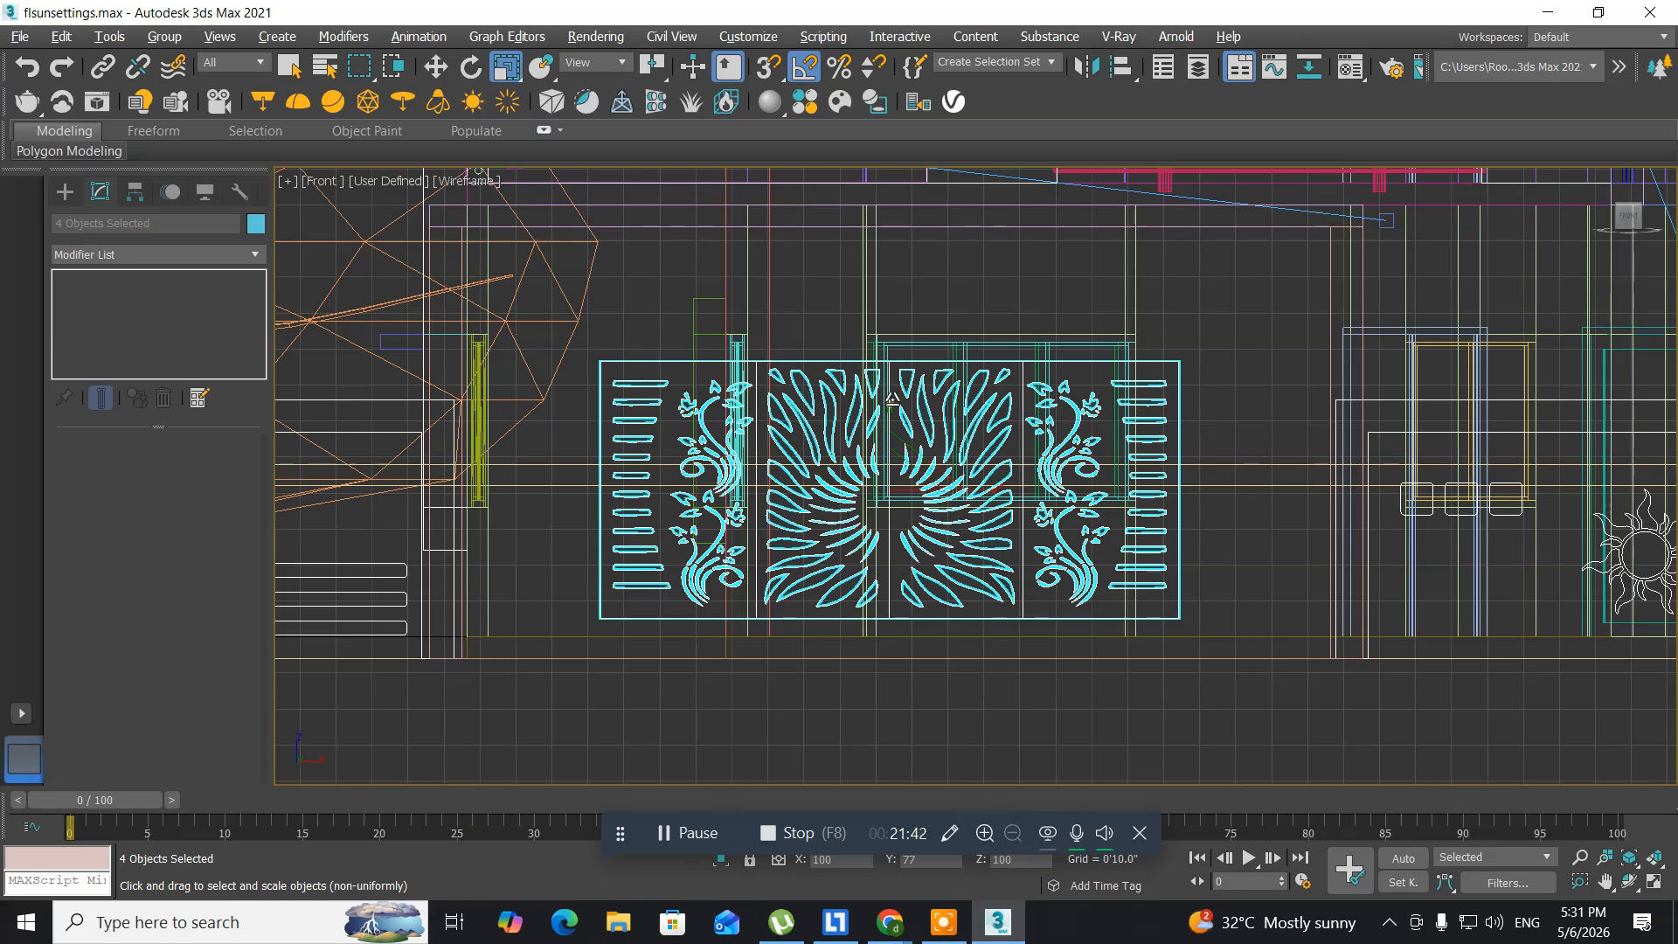
left_click_drag(892, 398, 893, 404)
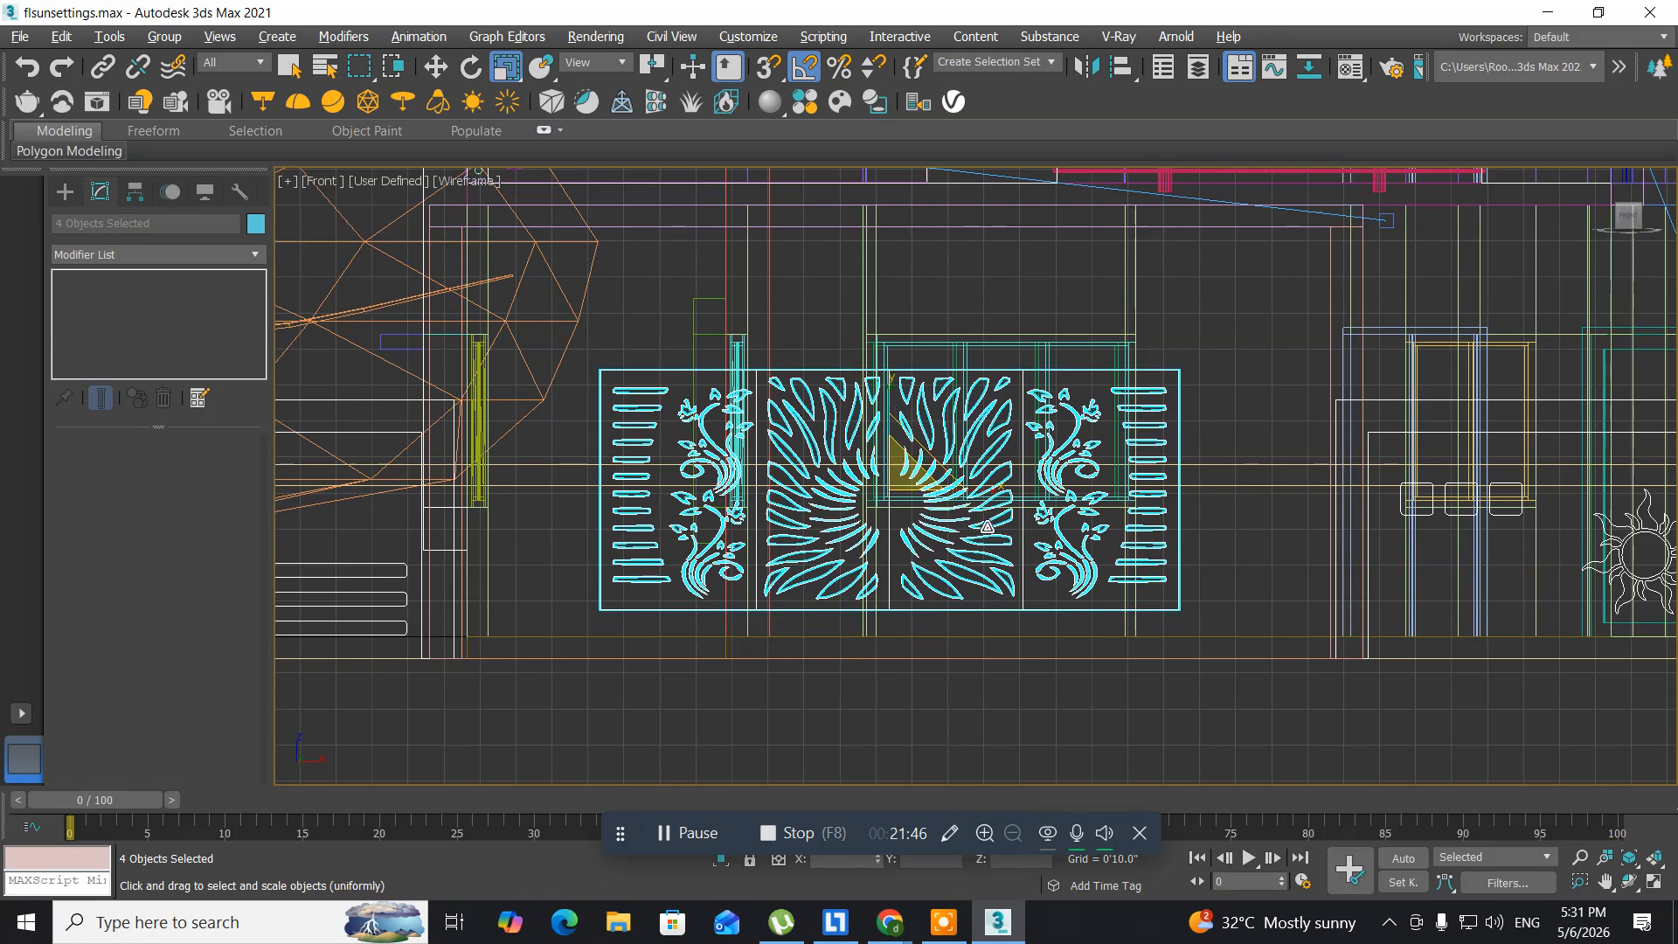
left_click_drag(993, 499, 1015, 497)
key("ctrl+z")
left_click_drag(961, 491, 984, 495)
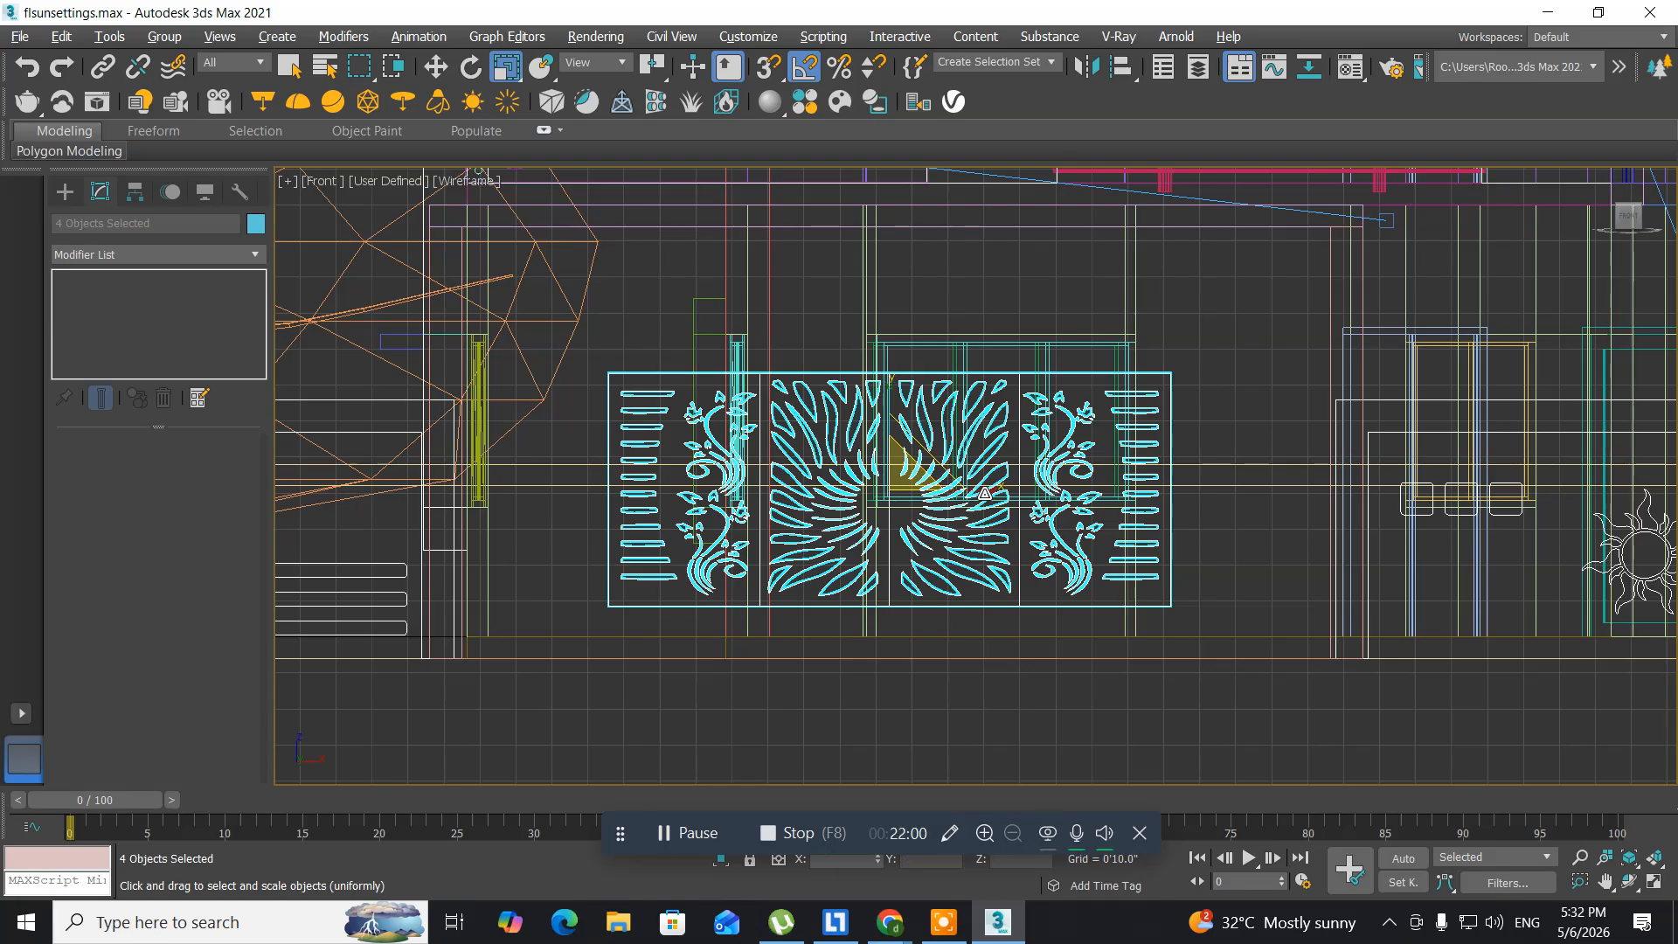
right_click(984, 494)
- Stretch the four gate panels along X to about 137 percent and increase their height to suit the entrance opening
scroll(978, 494, "up", 4)
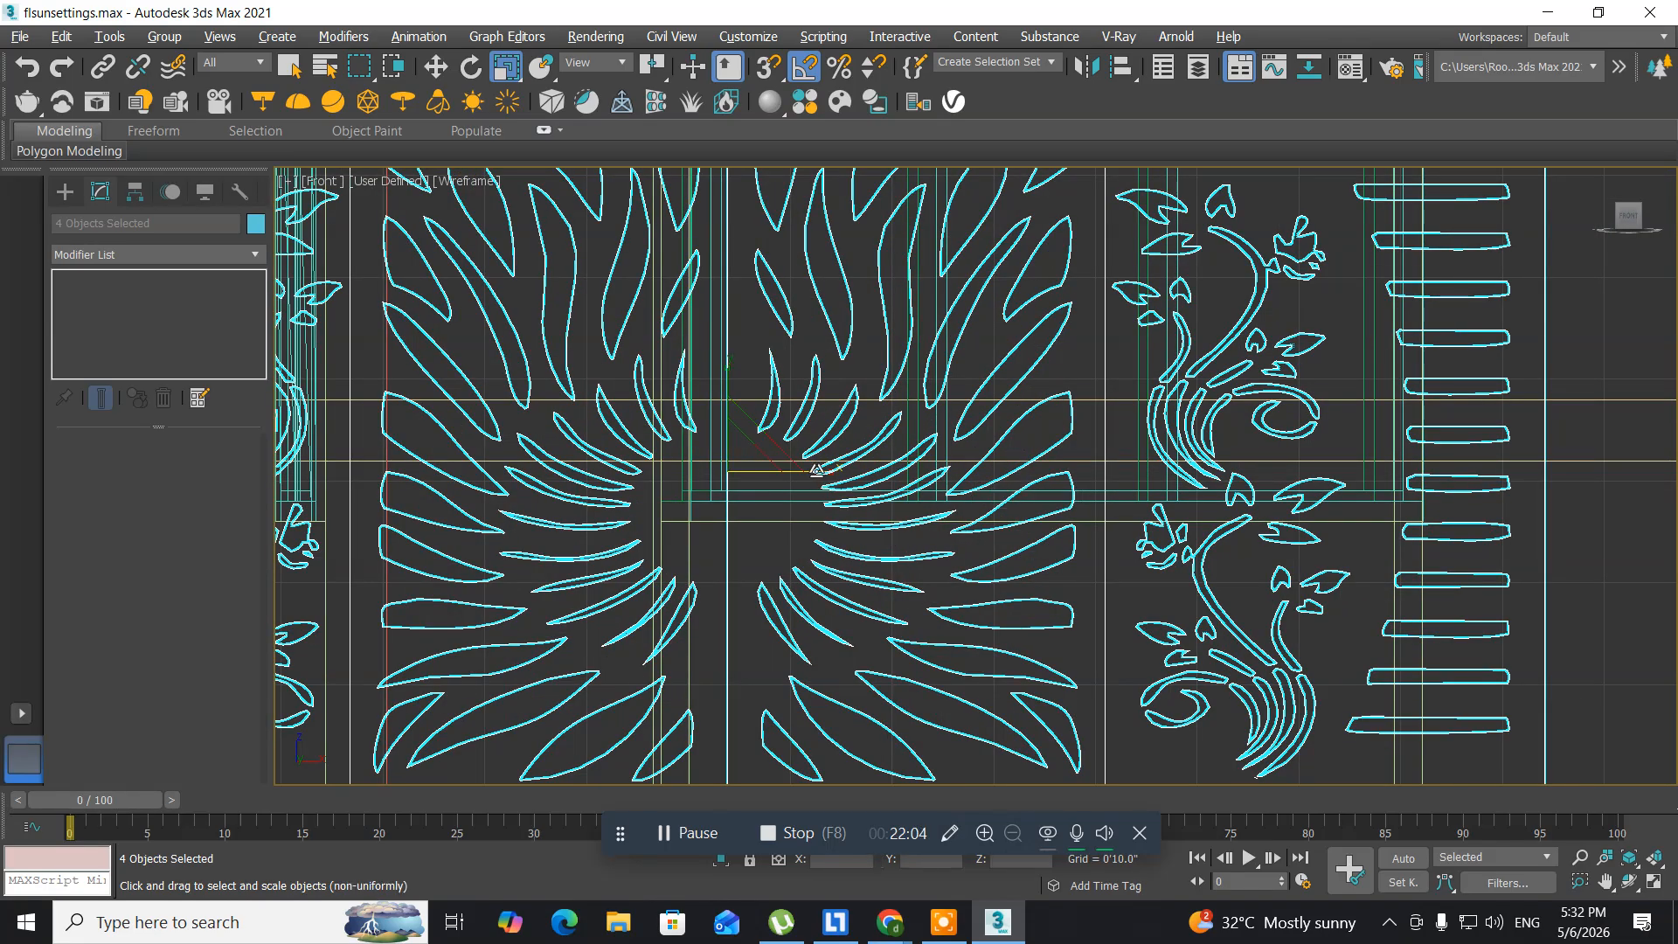
left_click_drag(810, 469, 834, 469)
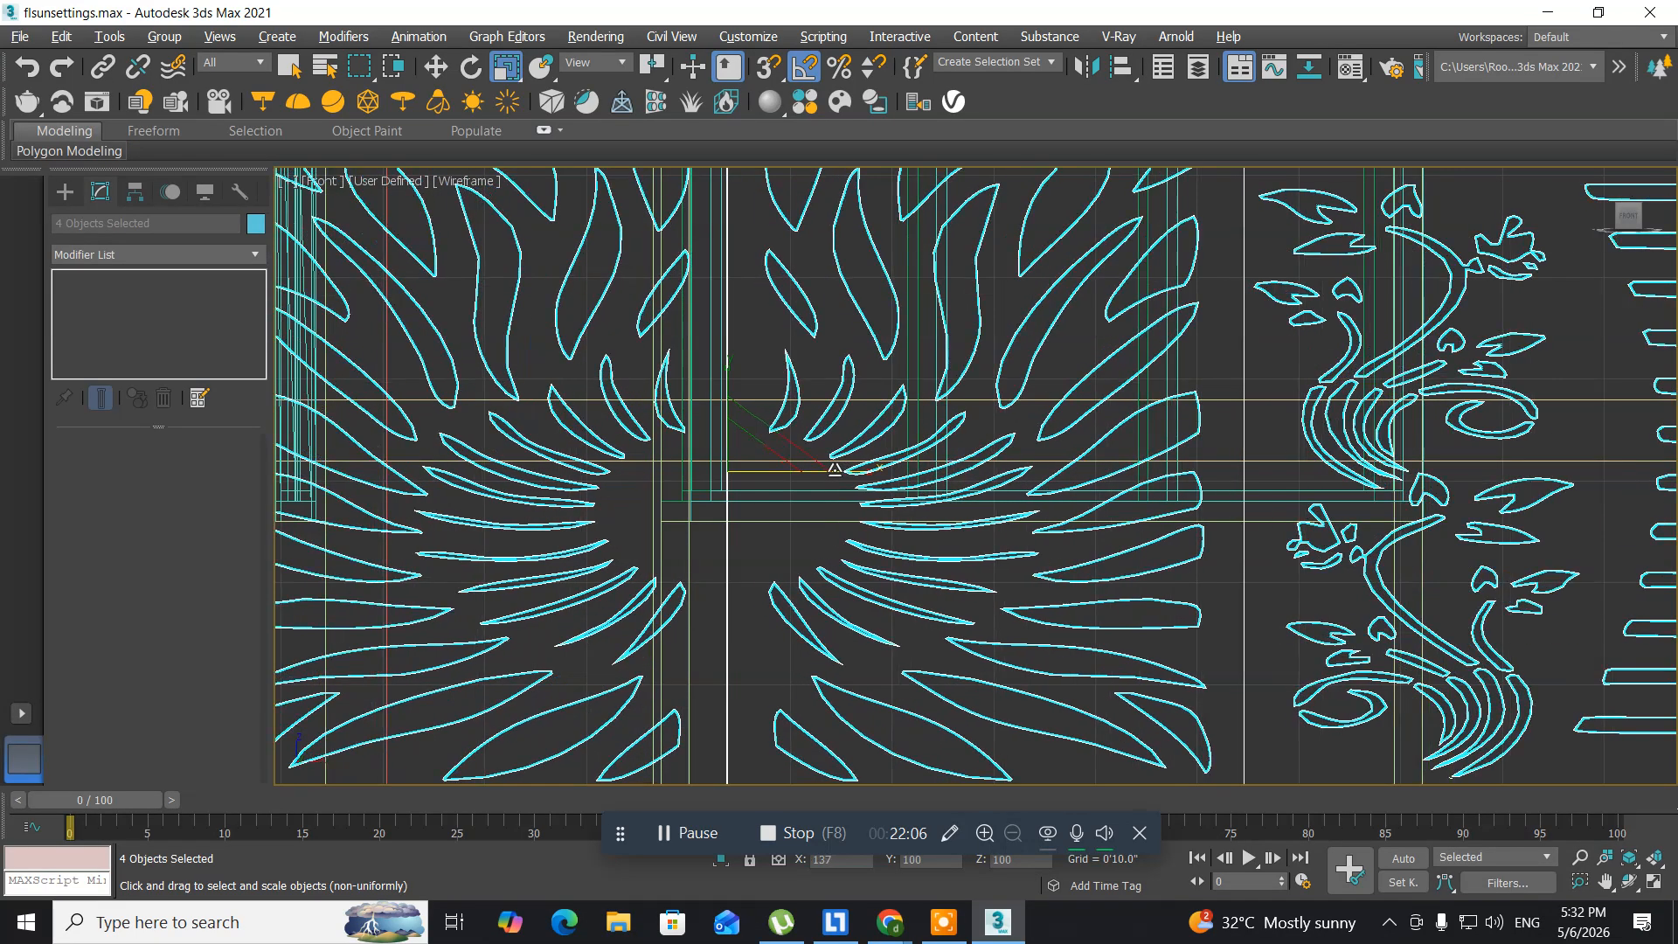
scroll(835, 469, "down", 3)
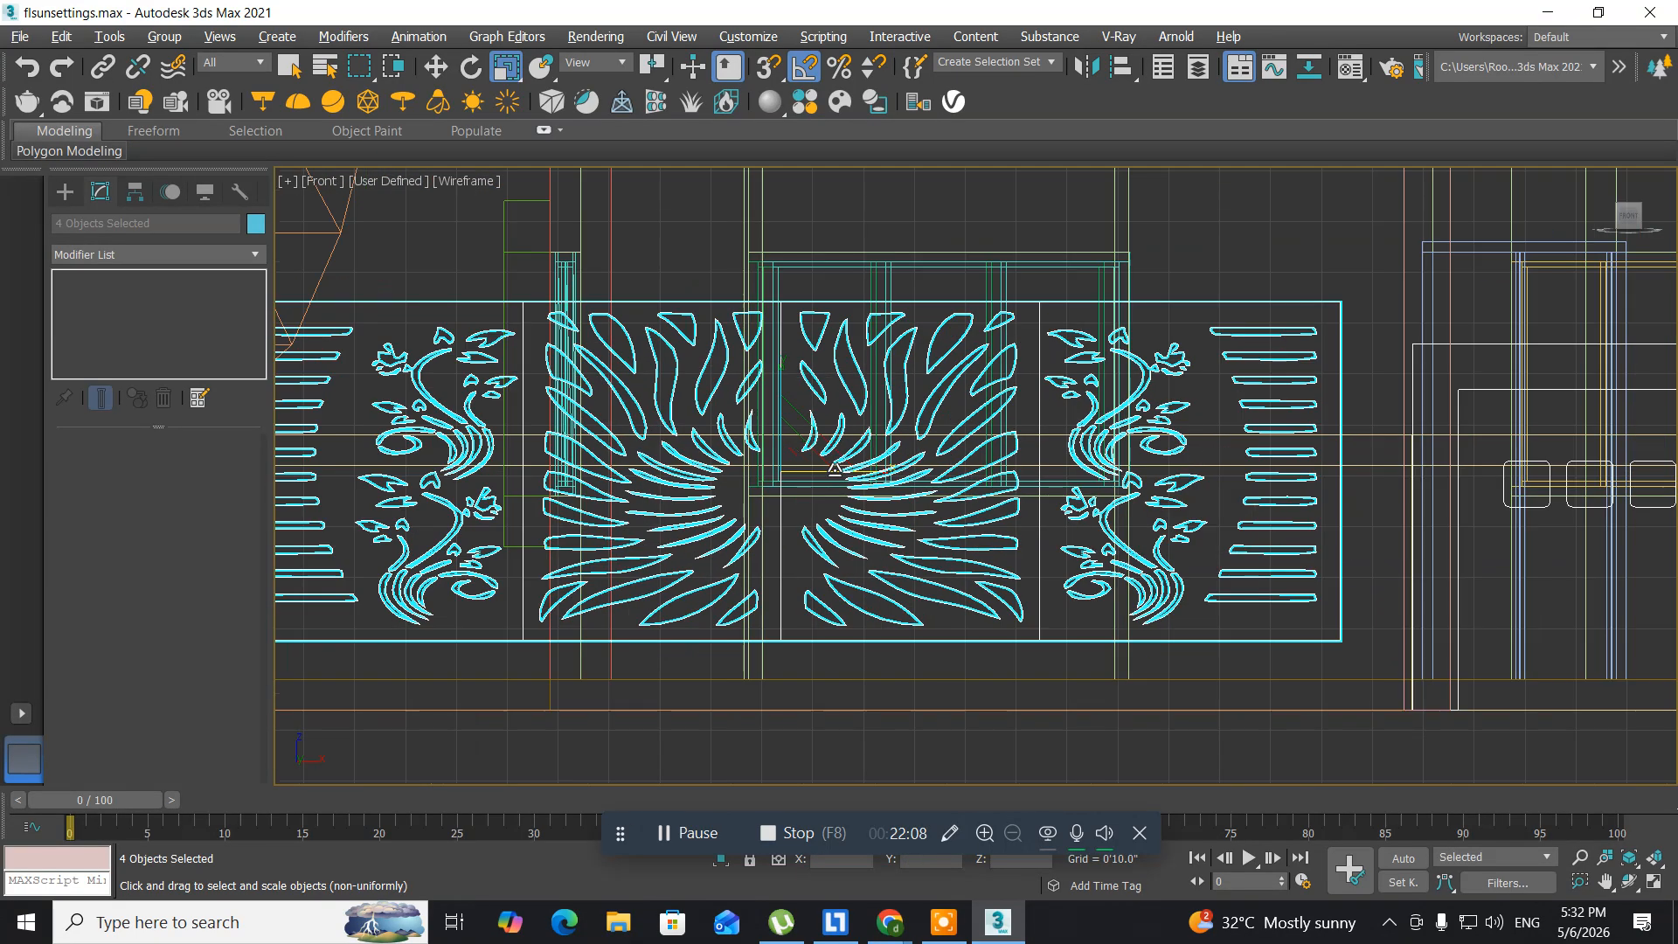
scroll(835, 469, "down", 1)
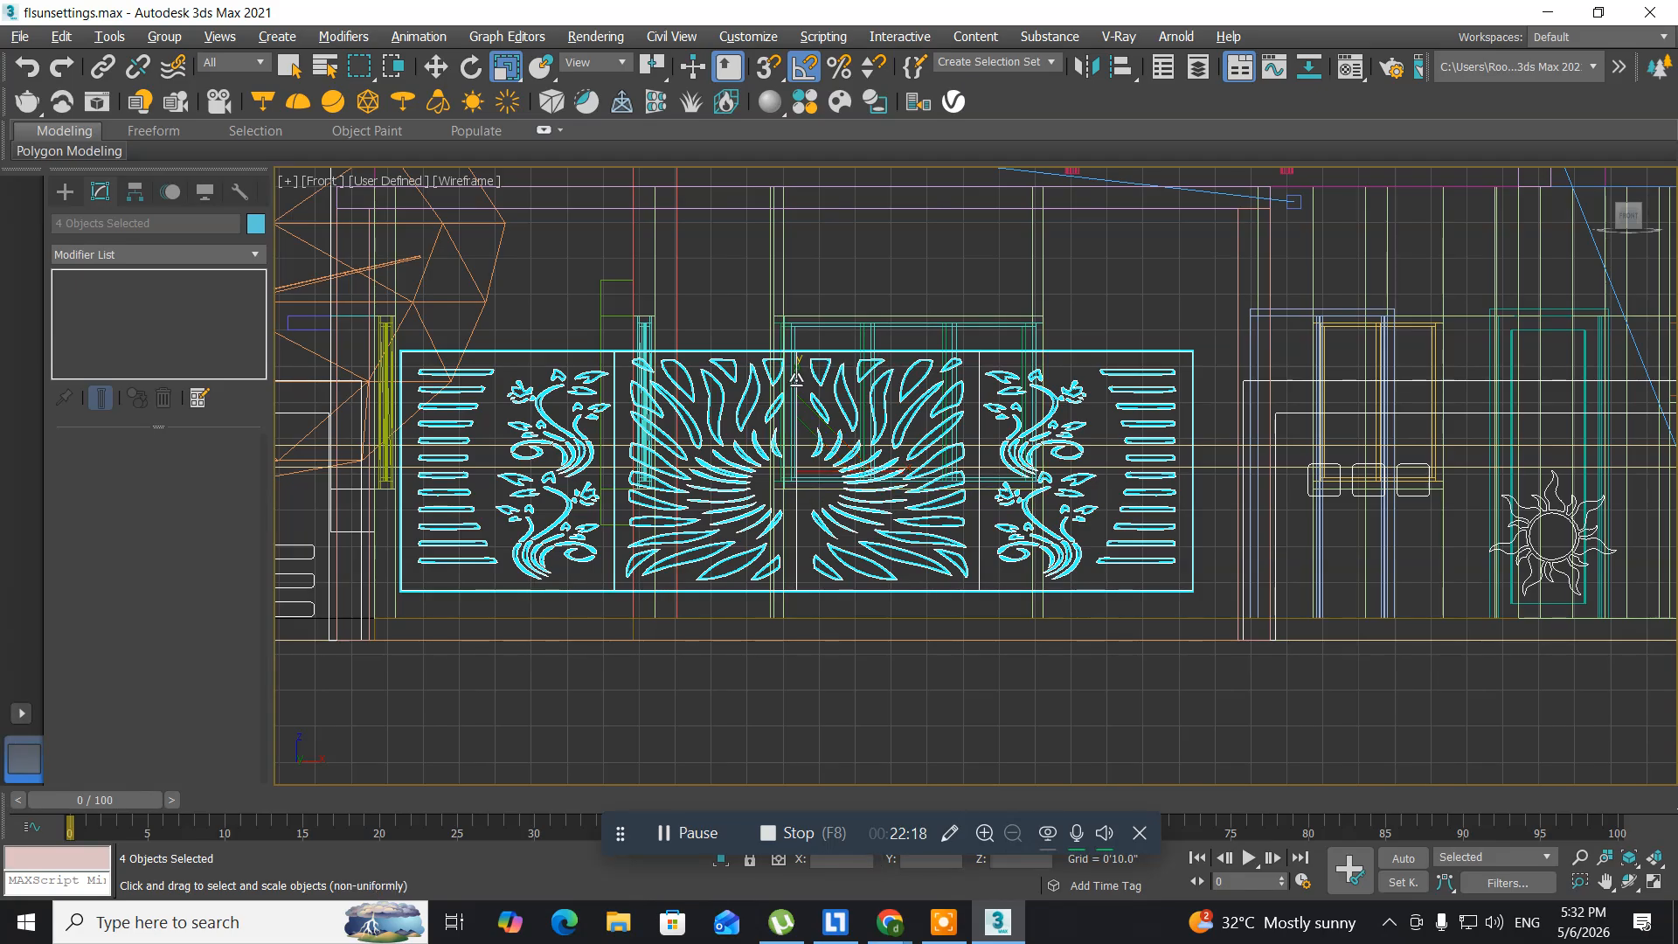
left_click_drag(796, 378, 795, 361)
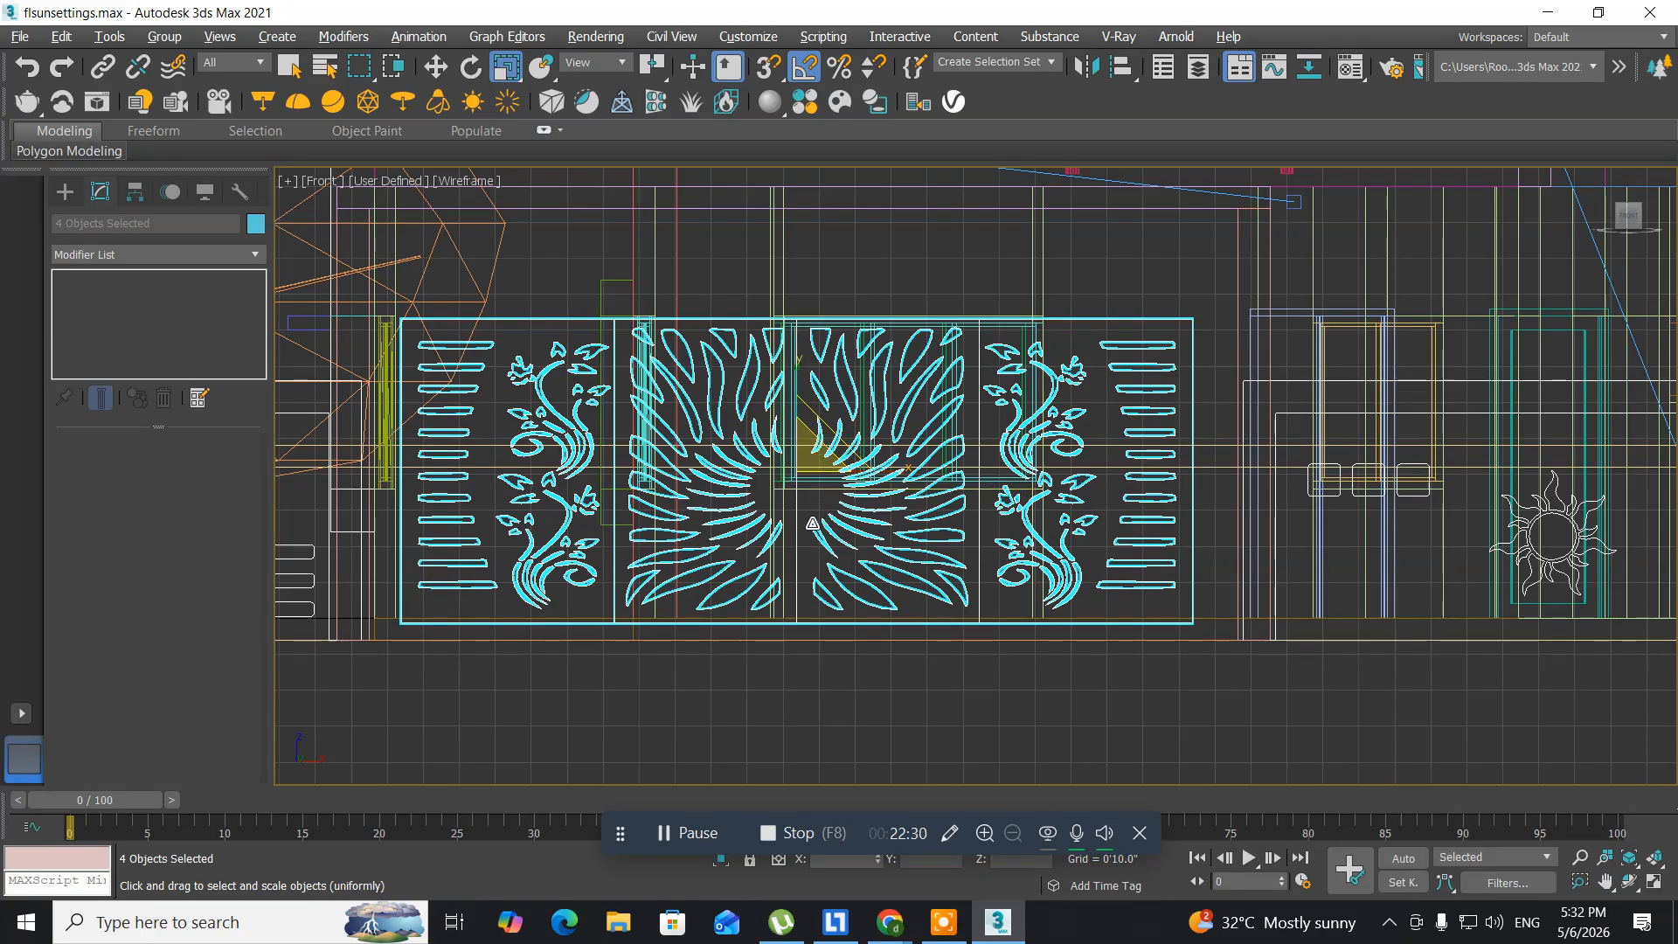
- Shift the four enlarged gate panels slightly along X in the Front view toward the middle of the entrance opening
middle_click_drag(811, 523, 851, 557)
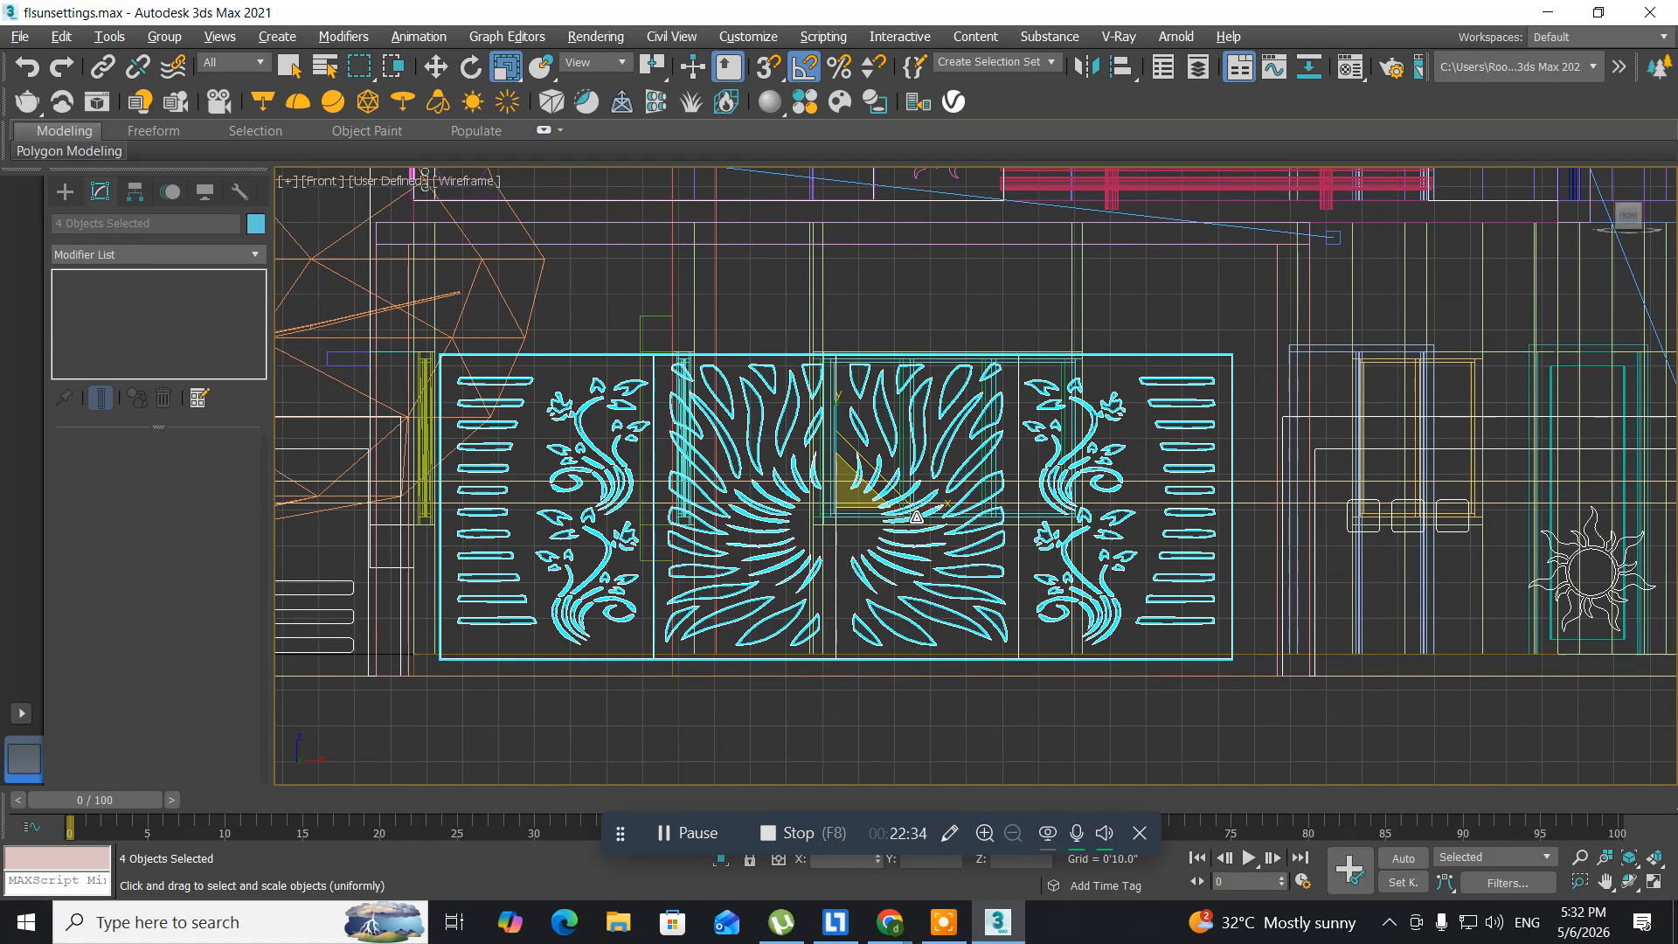
key("w")
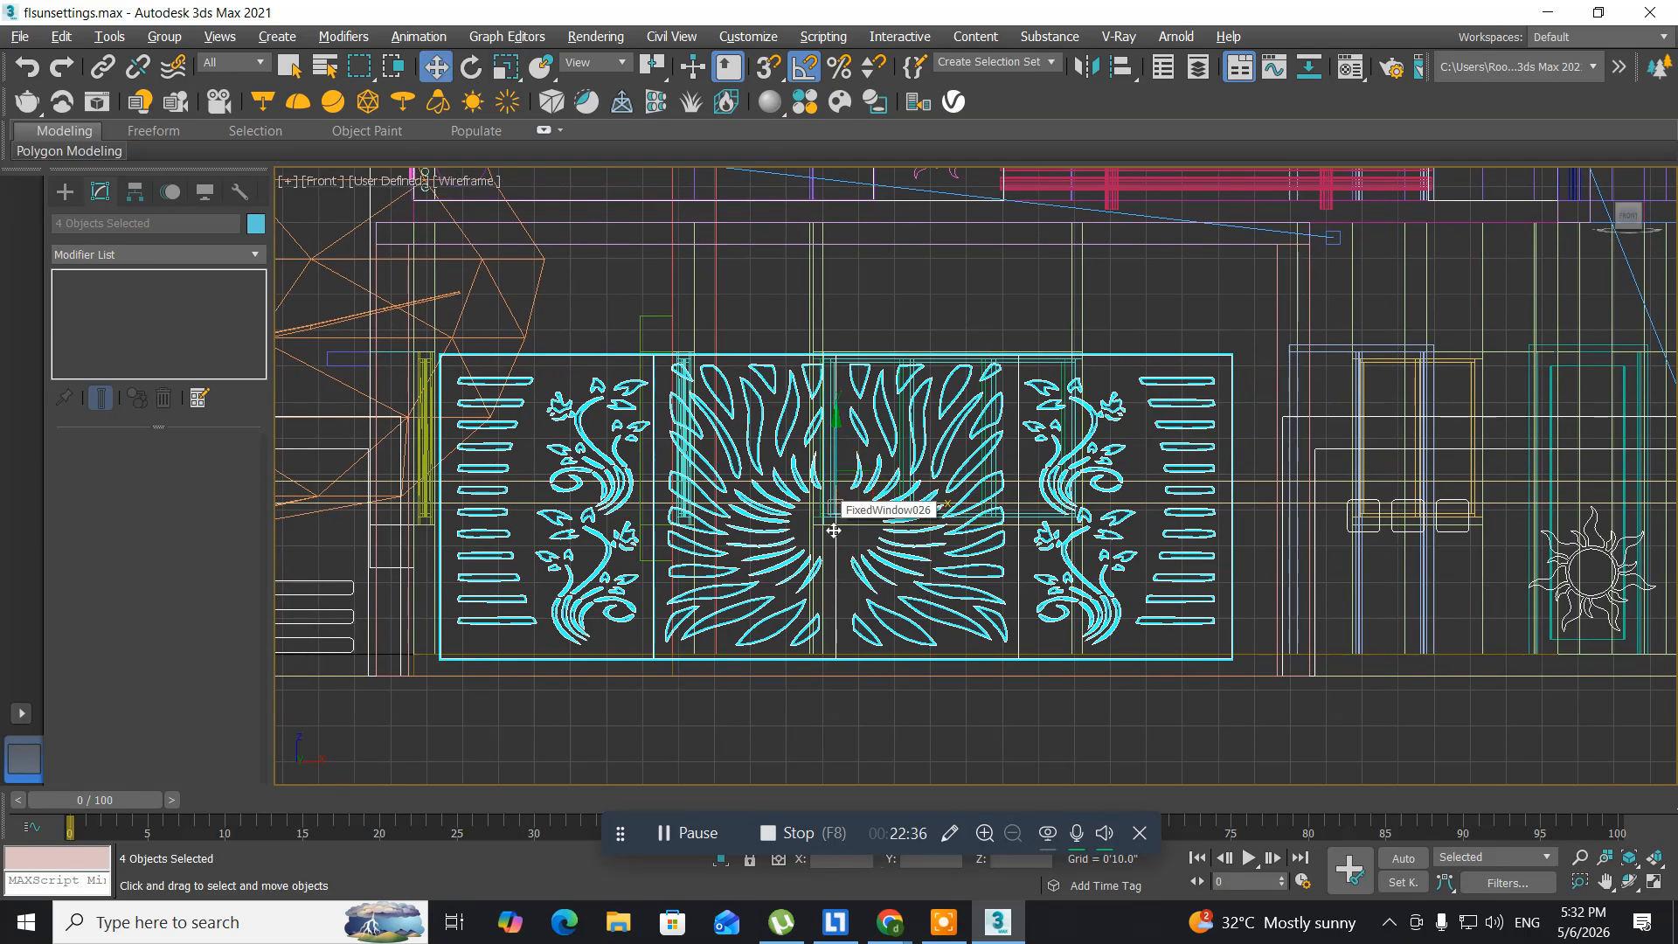
left_click_drag(895, 510, 916, 513)
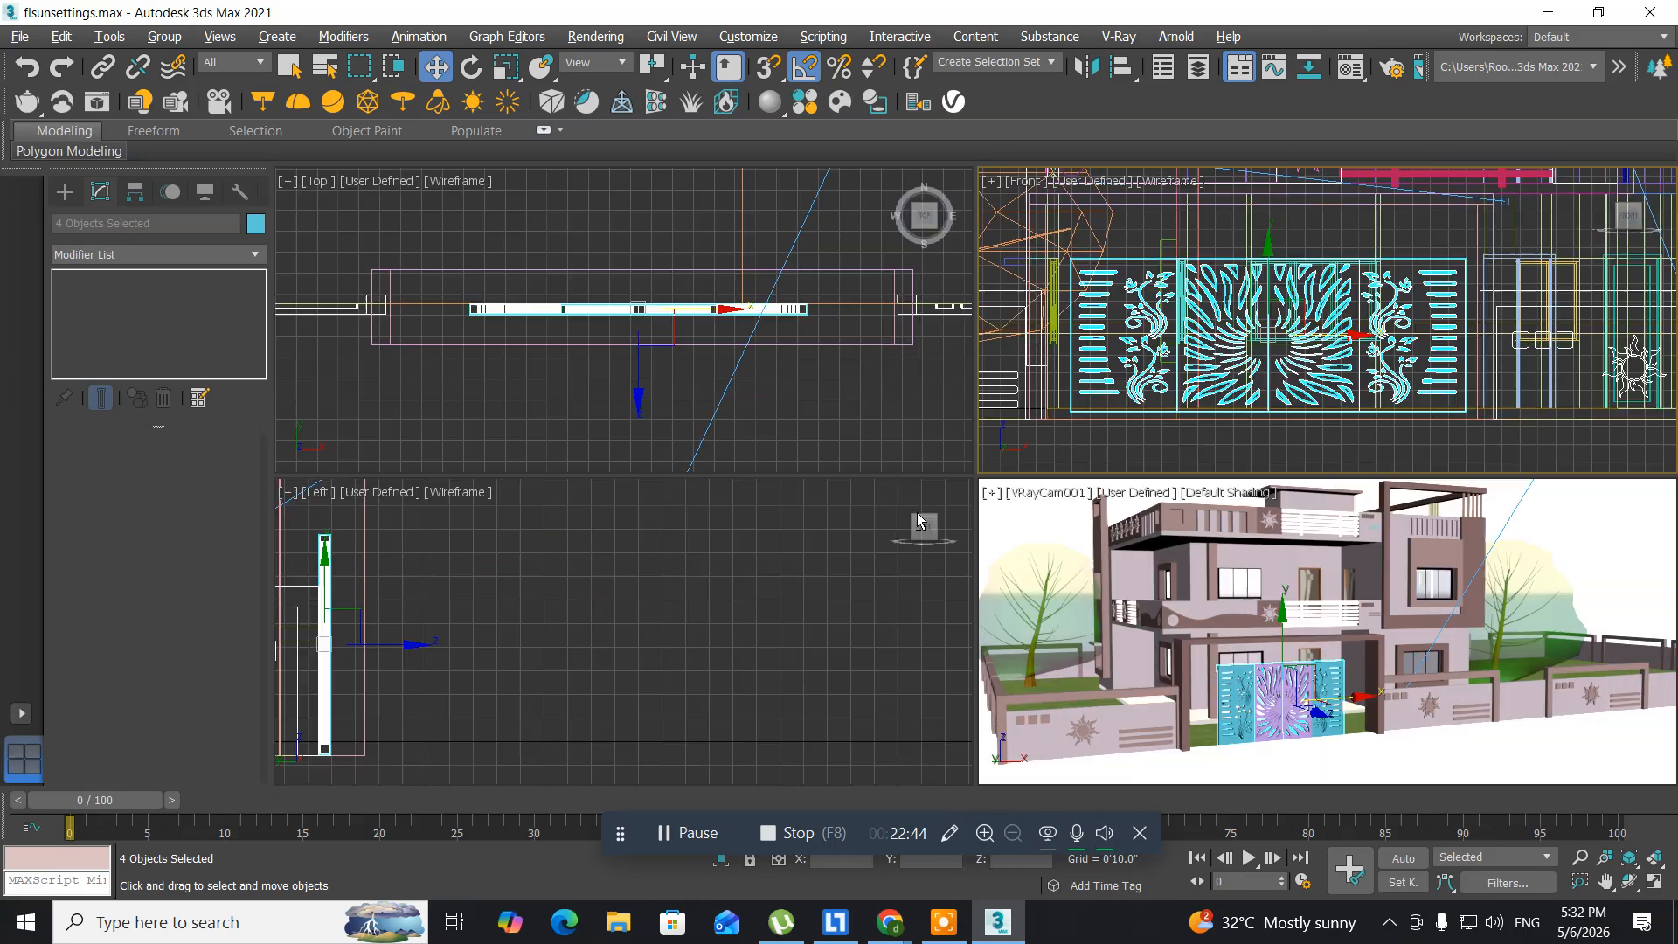
- Lower the four gate panels about 4.6" in the Left view so their bottom edge sits at the base of the columns
key("alt+w")
middle_click_drag(634, 498, 747, 410)
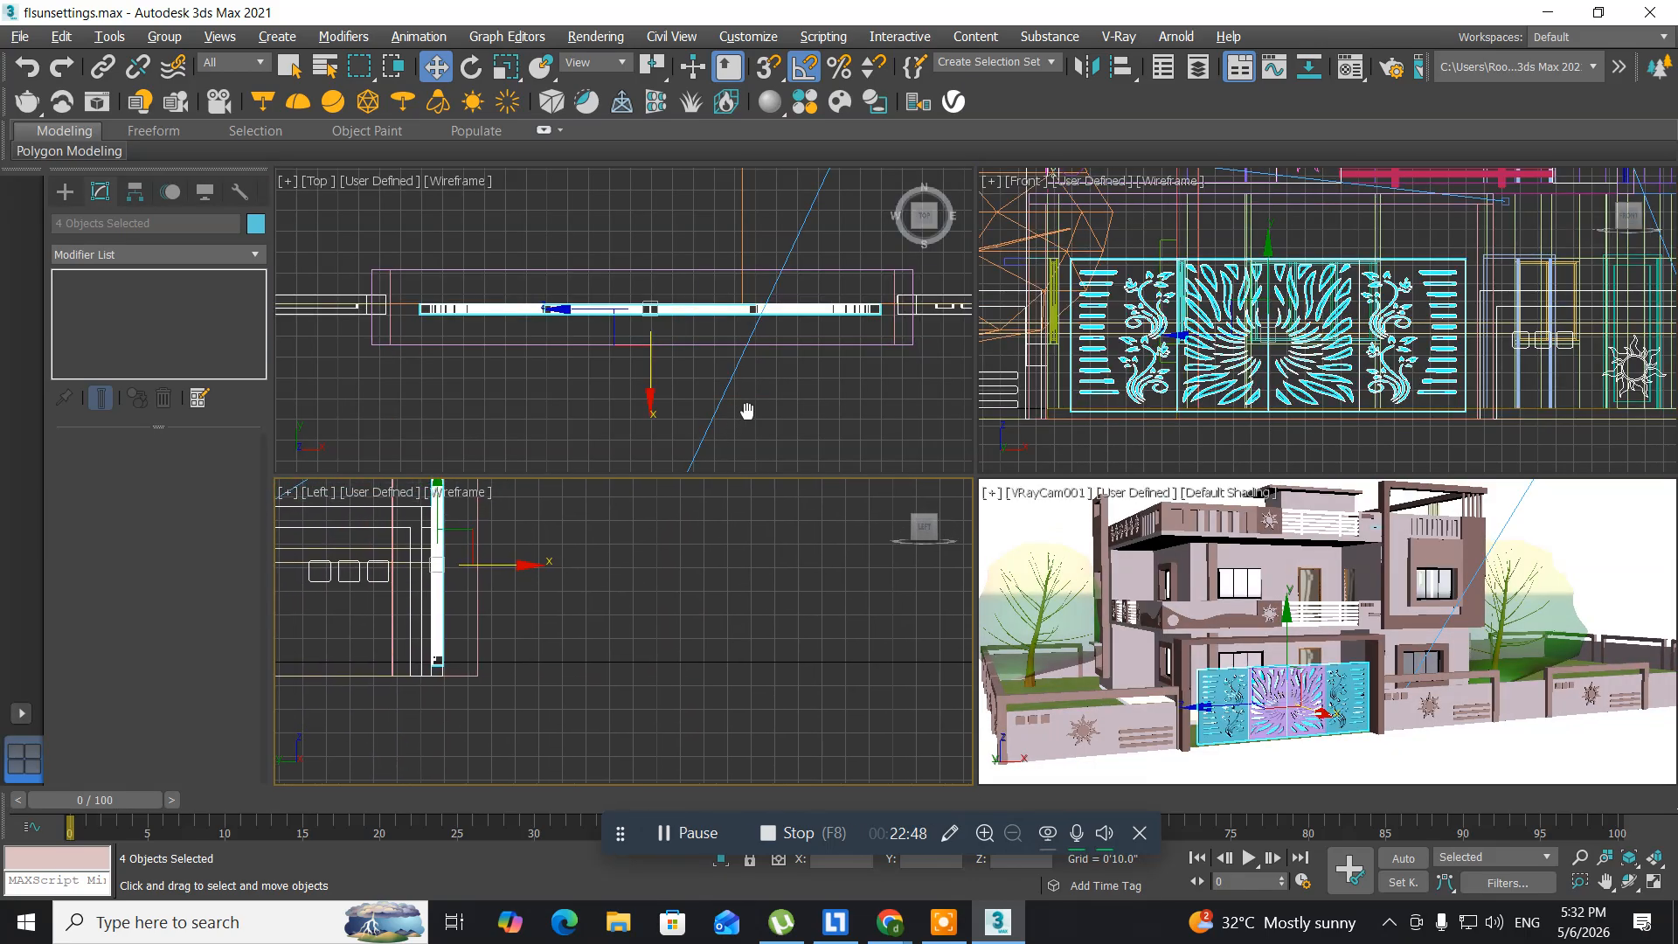
scroll(507, 641, "up", 4)
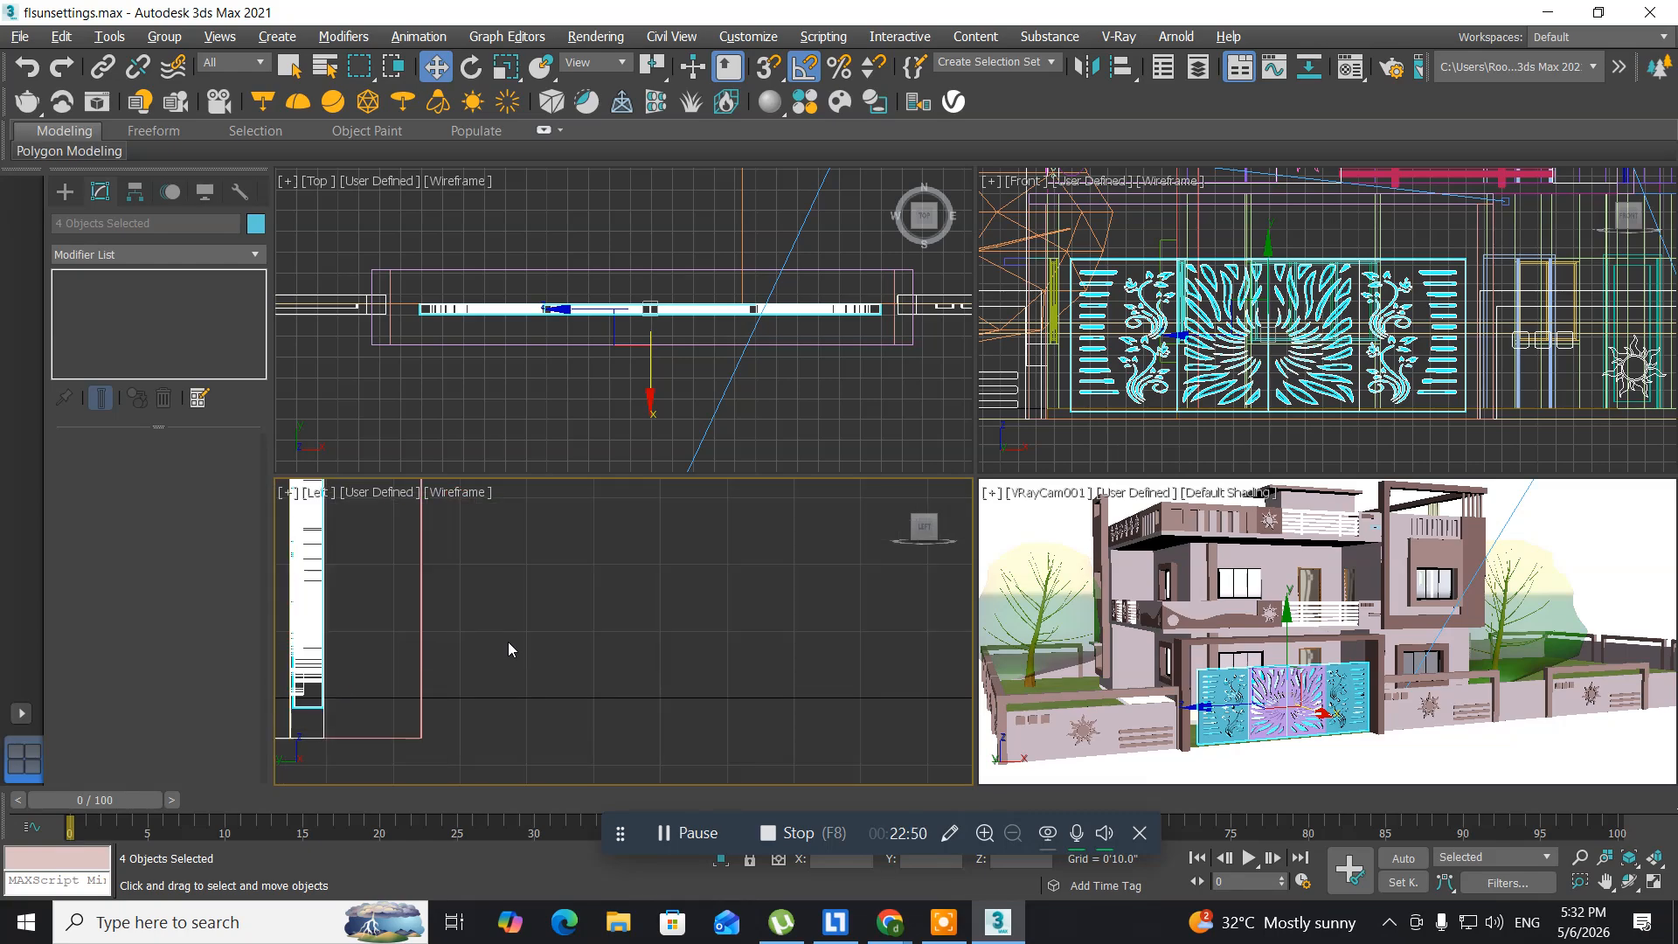
middle_click_drag(510, 636, 654, 717)
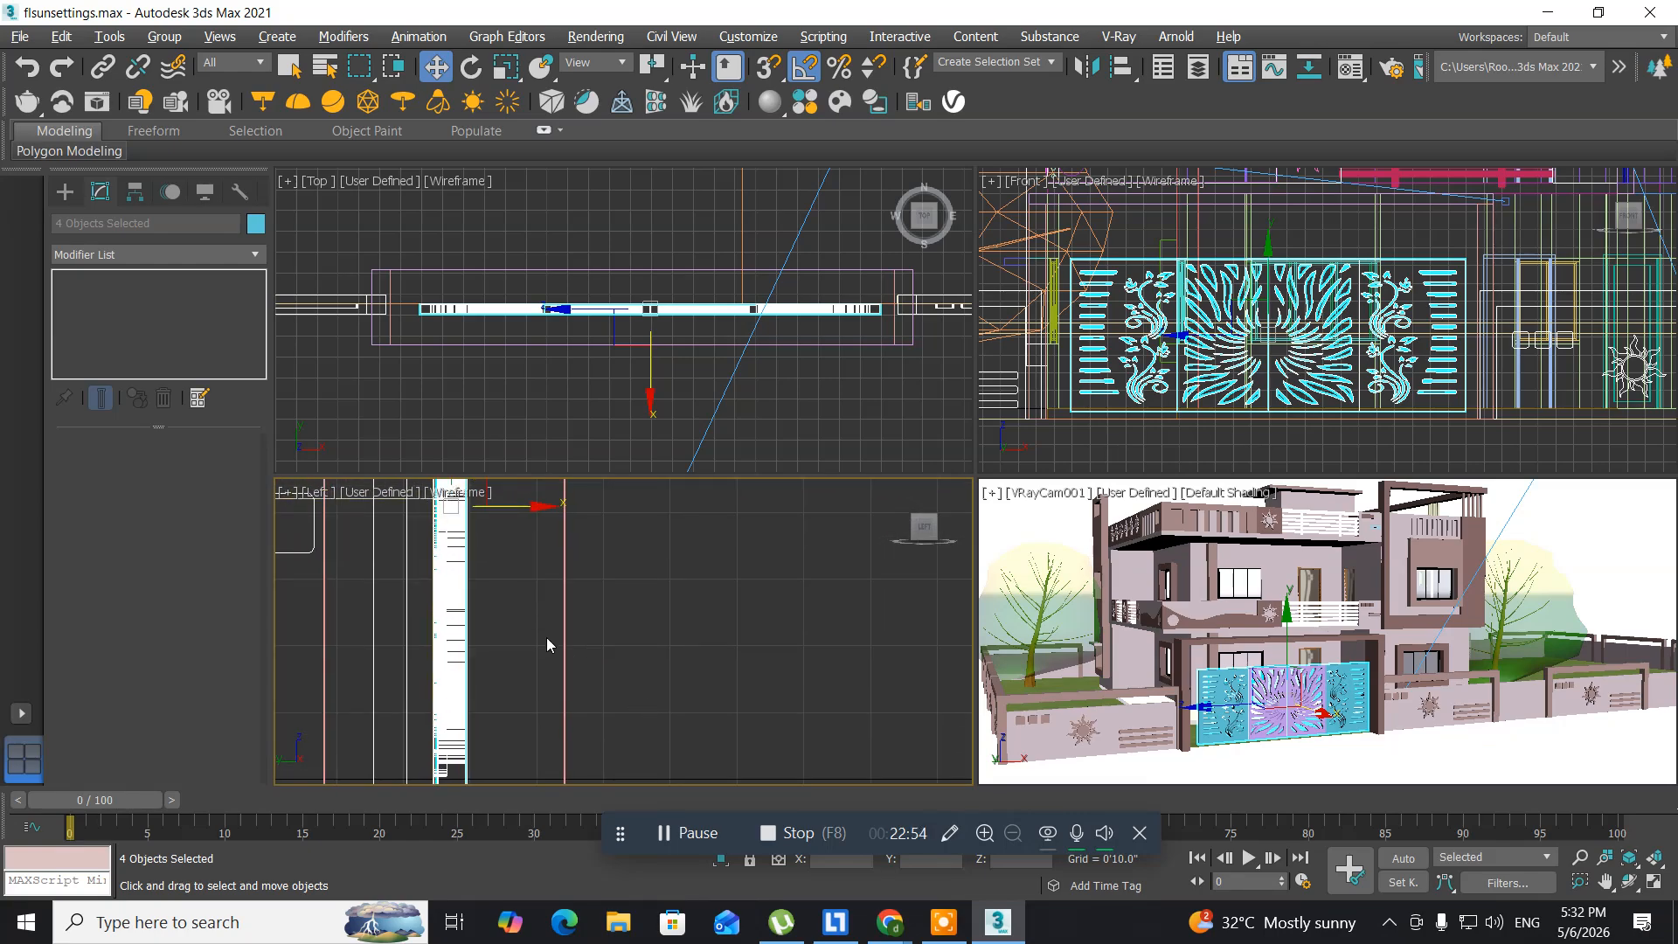
key("alt+w")
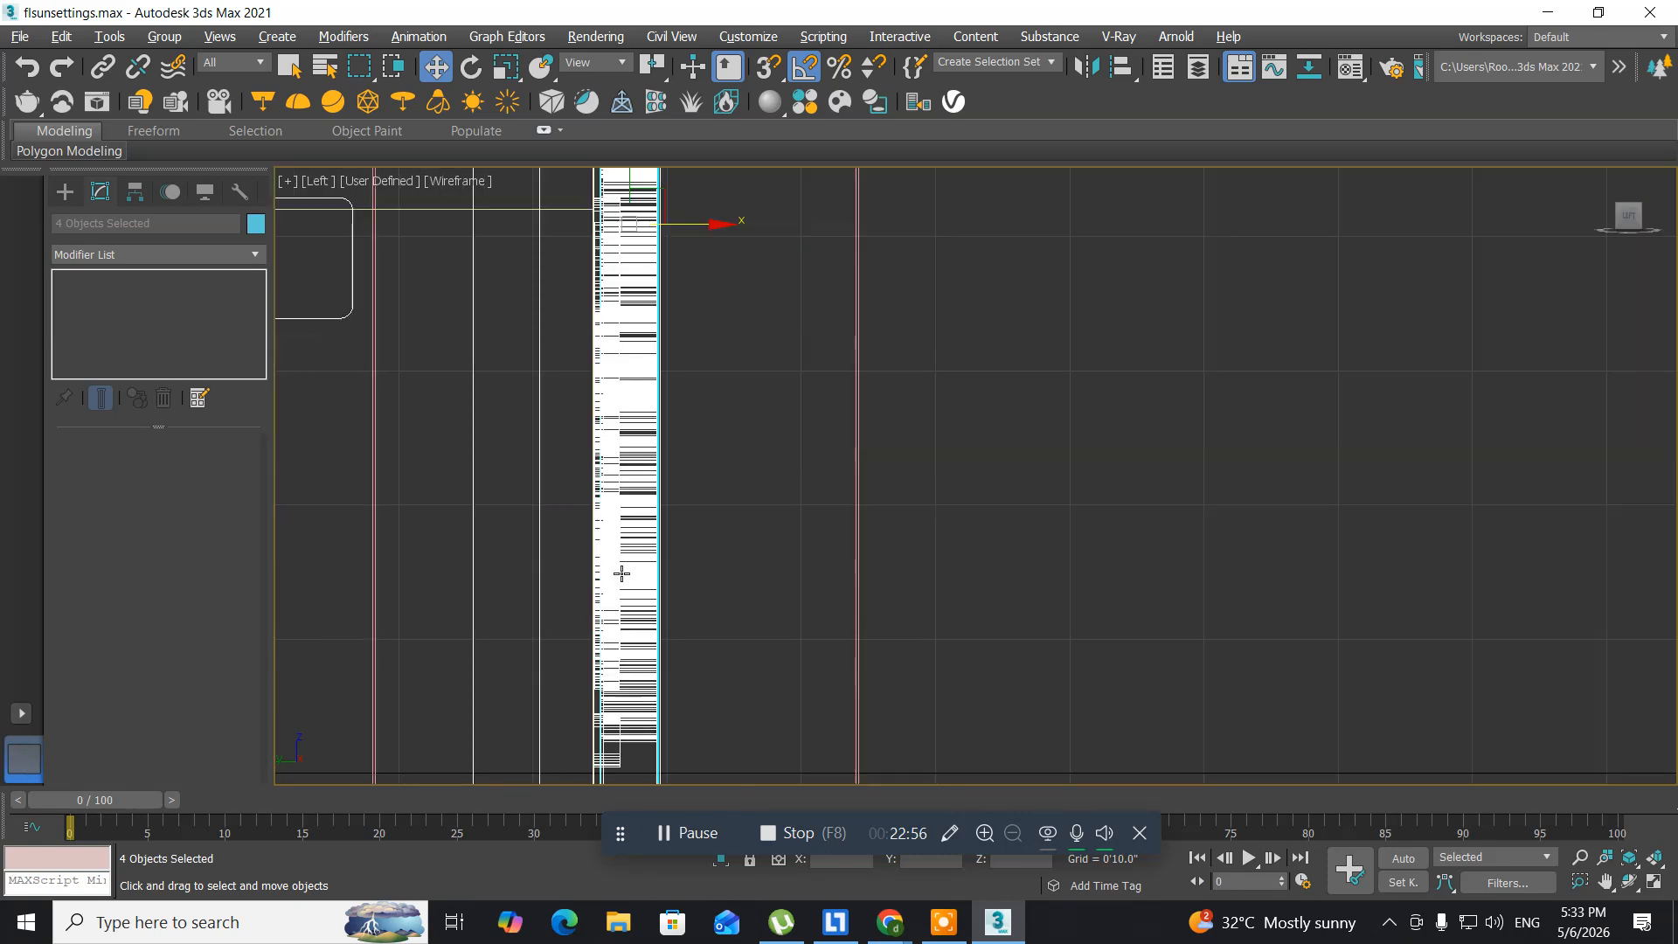
middle_click_drag(724, 431, 734, 485)
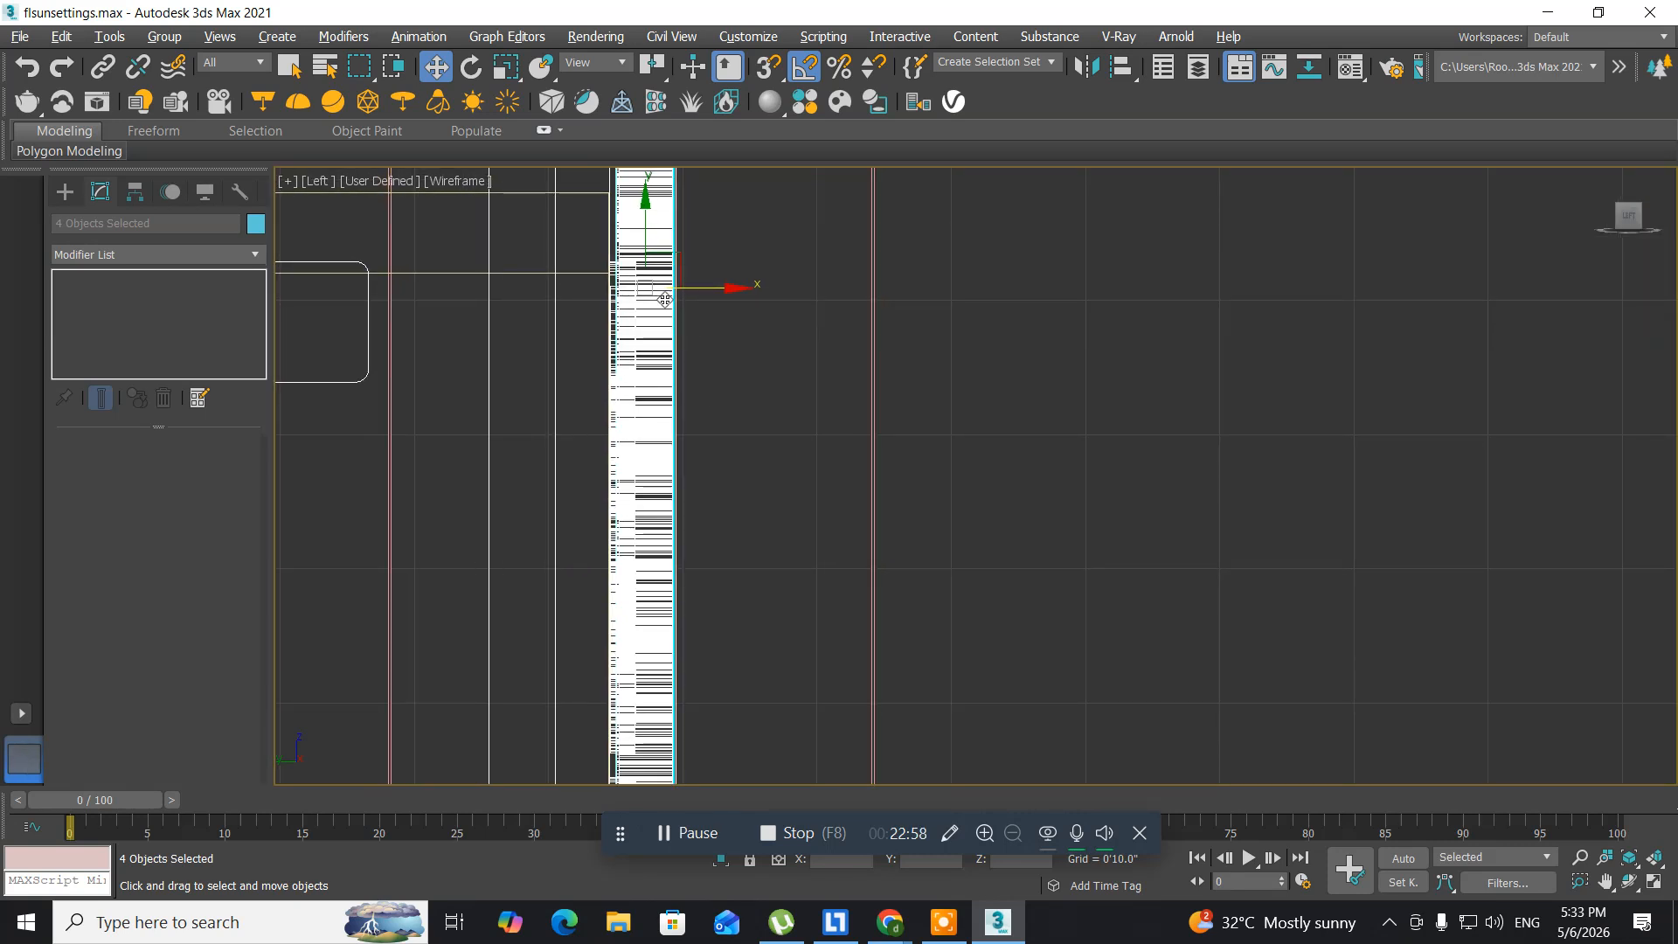
scroll(651, 293, "down", 2)
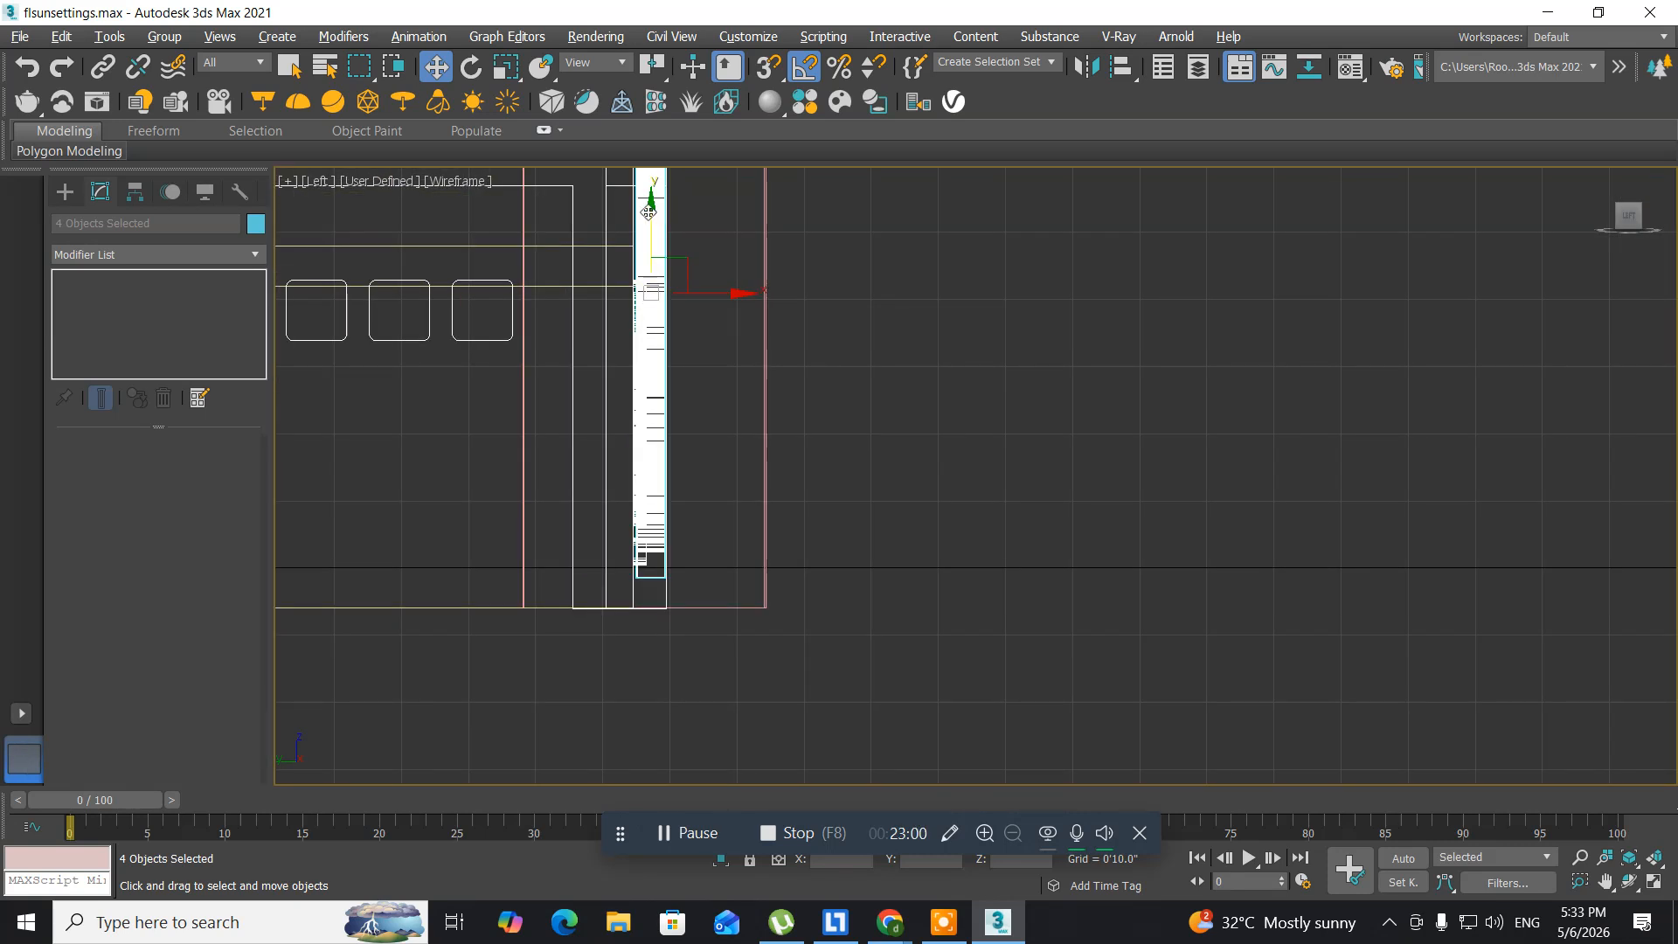
left_click_drag(650, 212, 650, 242)
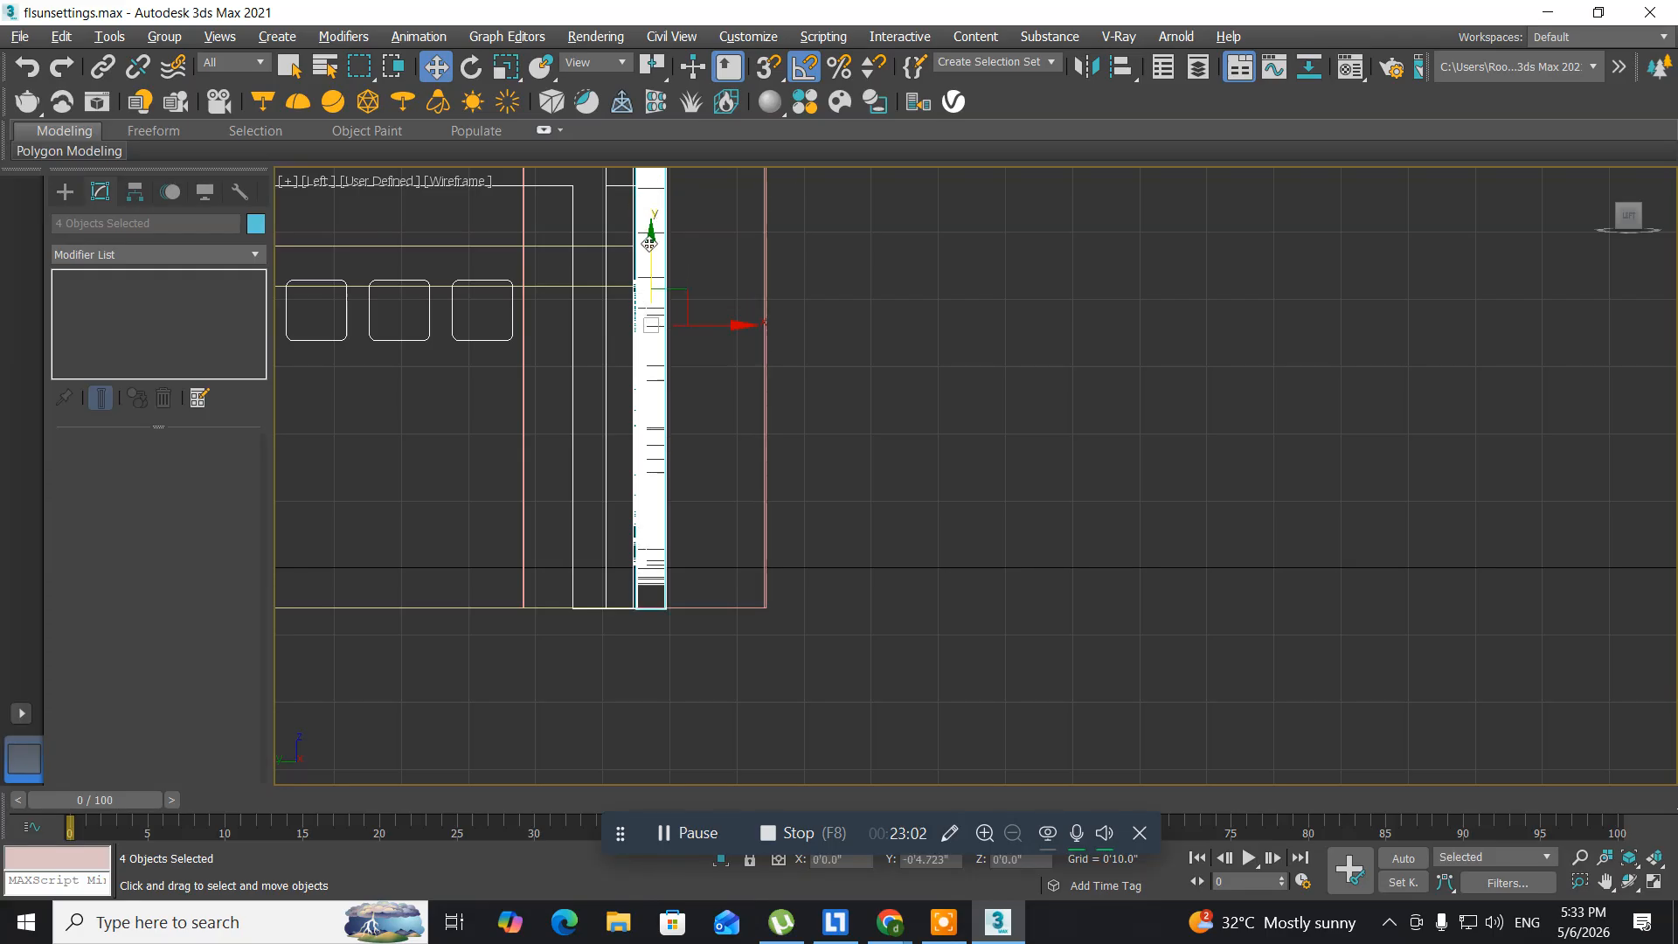
left_click_drag(649, 243, 652, 241)
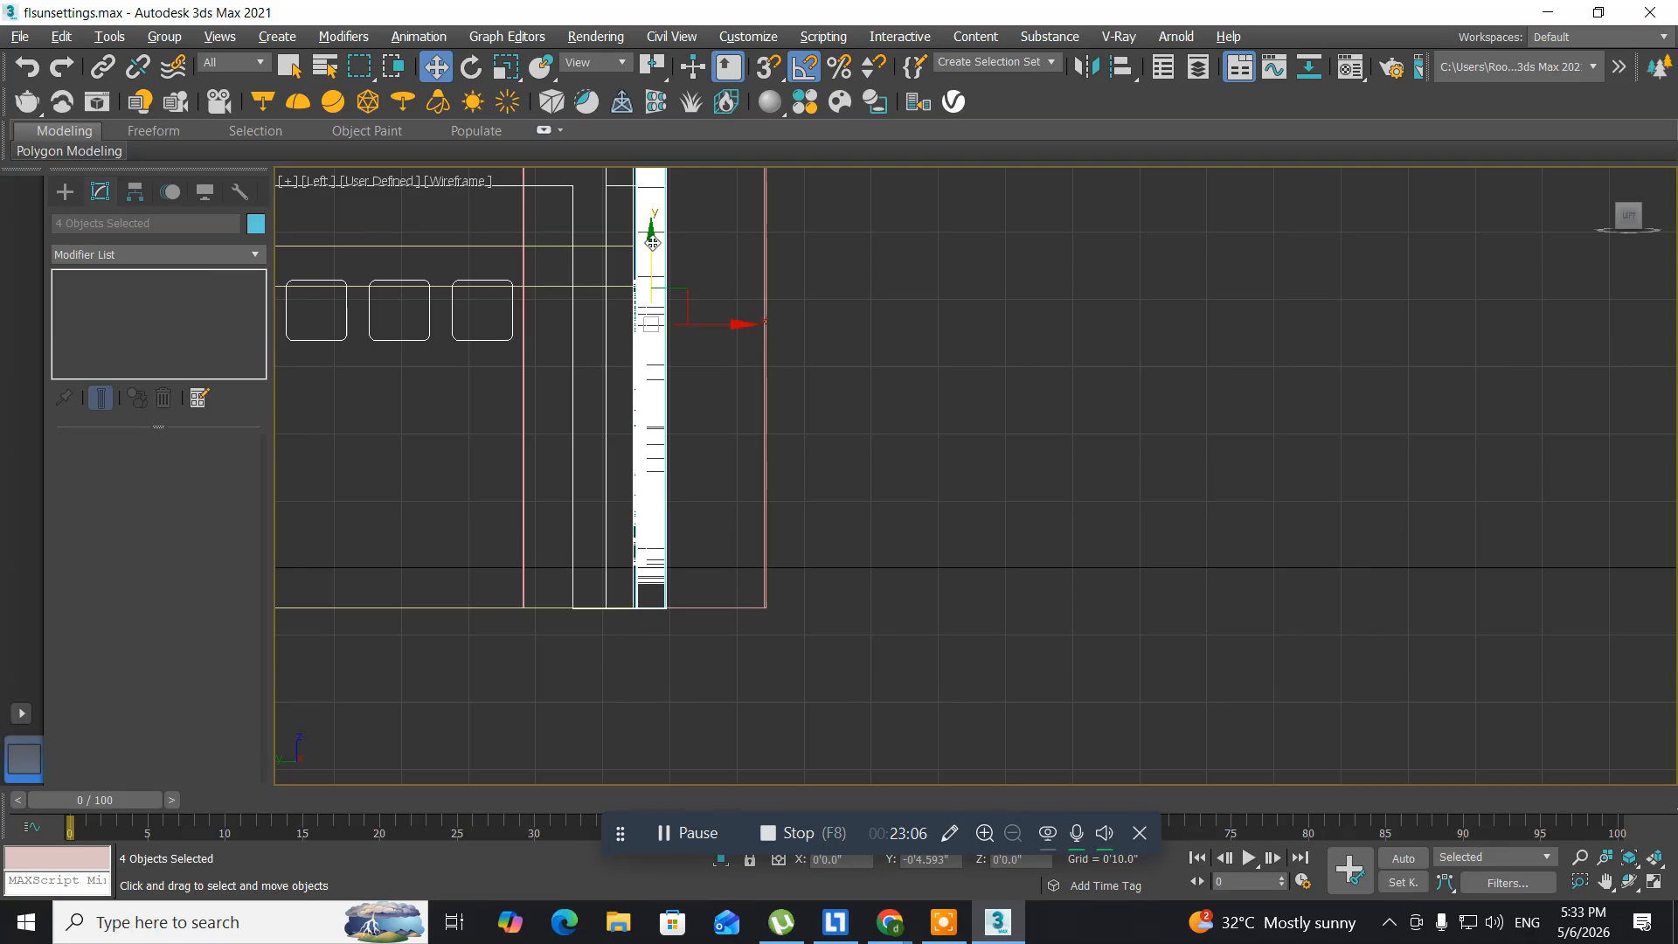
- Check the gate in the VRayCam001 view and move its four panels along Y in the Top view onto the boundary wall's centerline
key("alt+w")
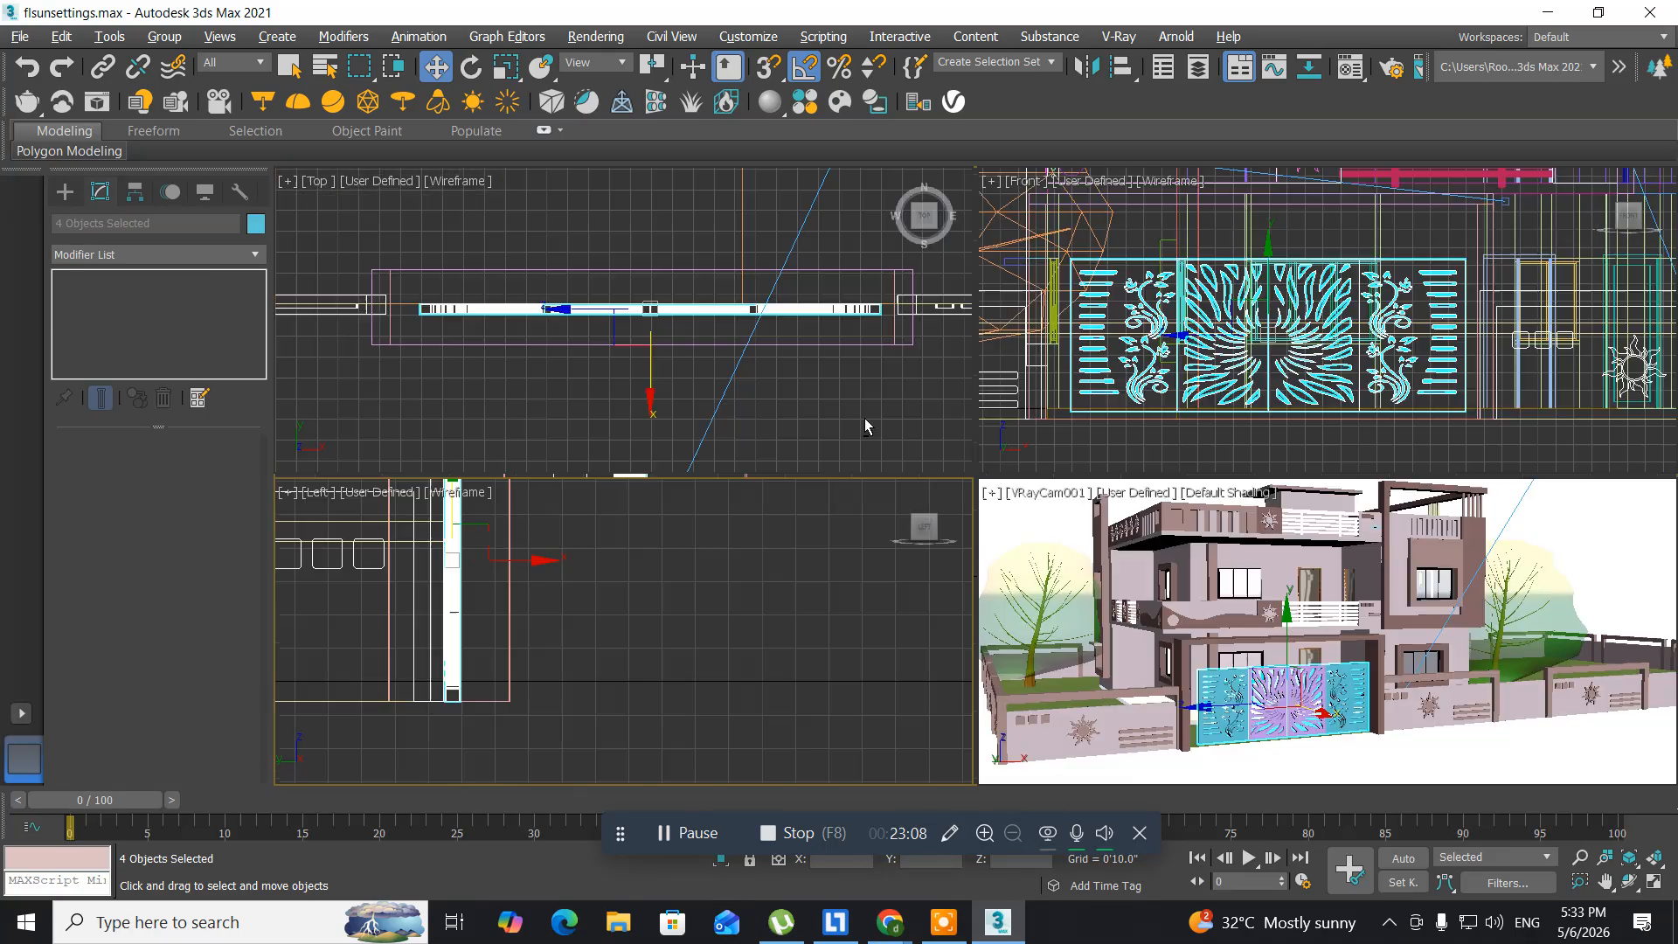
middle_click_drag(1149, 587, 1107, 608)
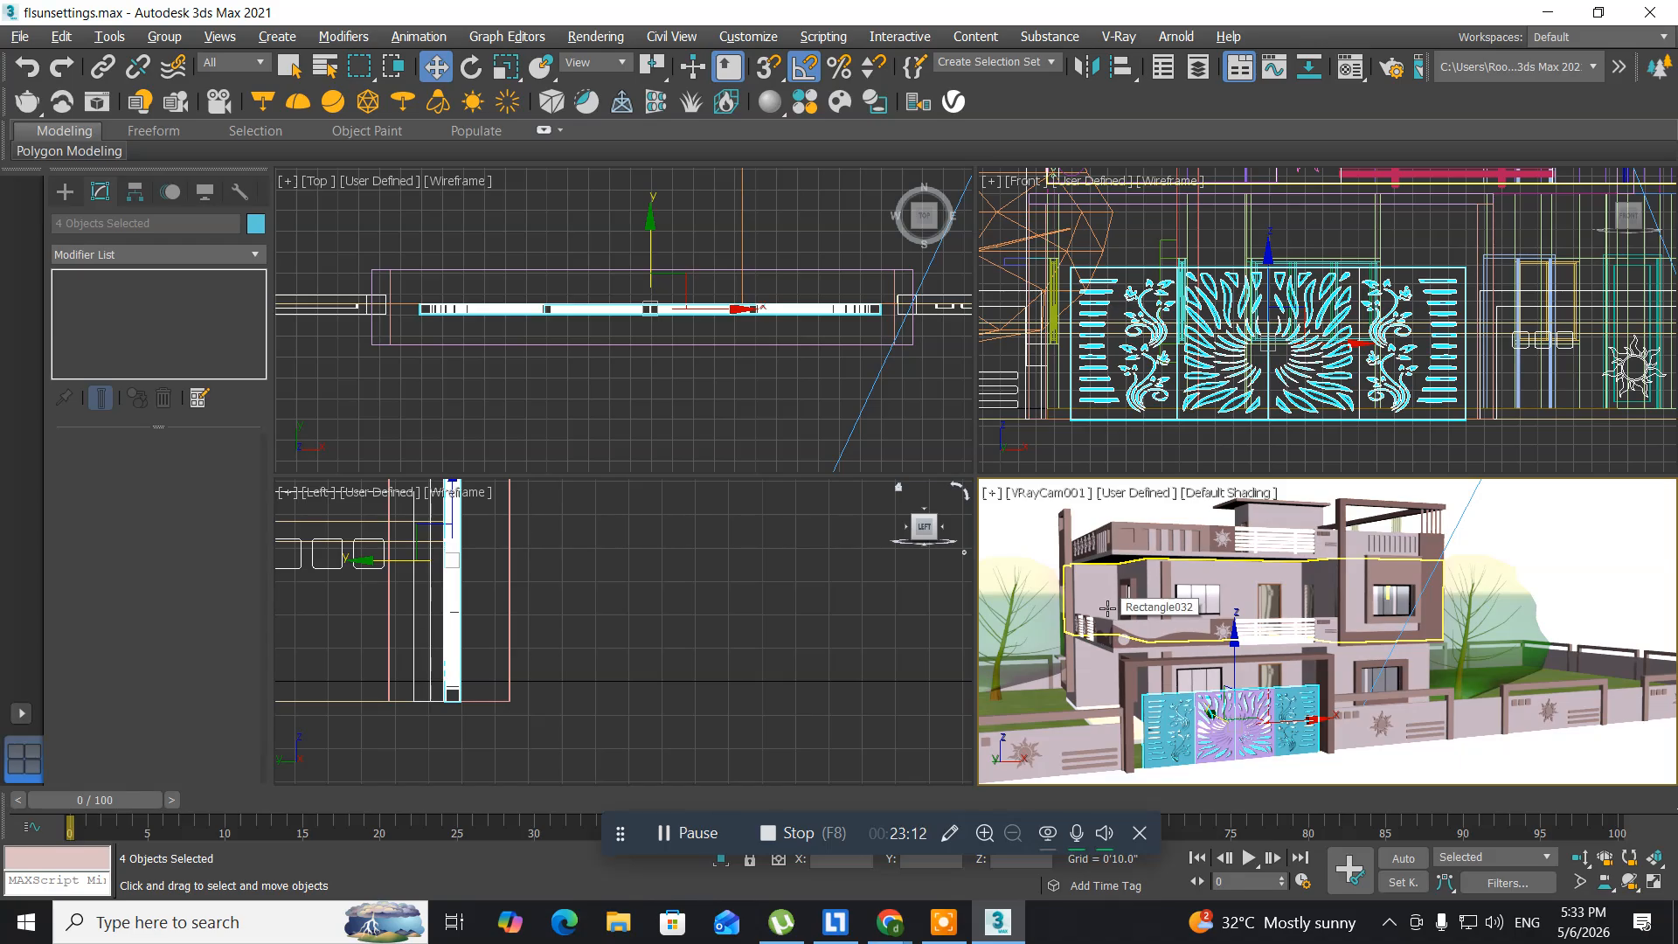
key("alt+w")
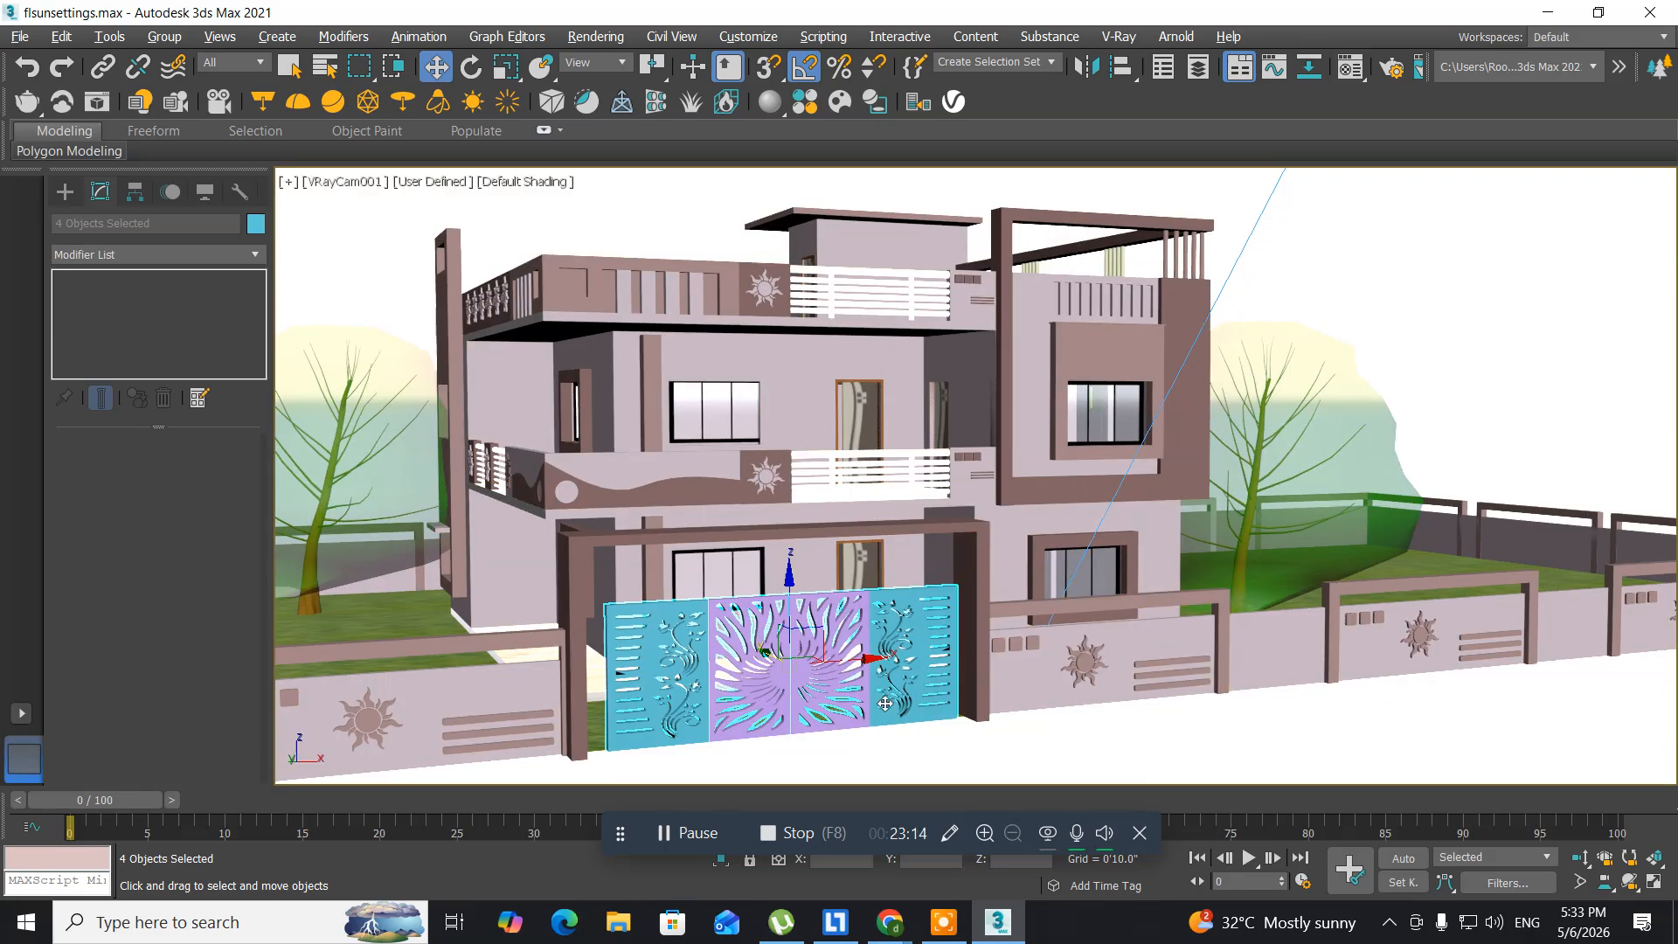
middle_click_drag(885, 704, 973, 690)
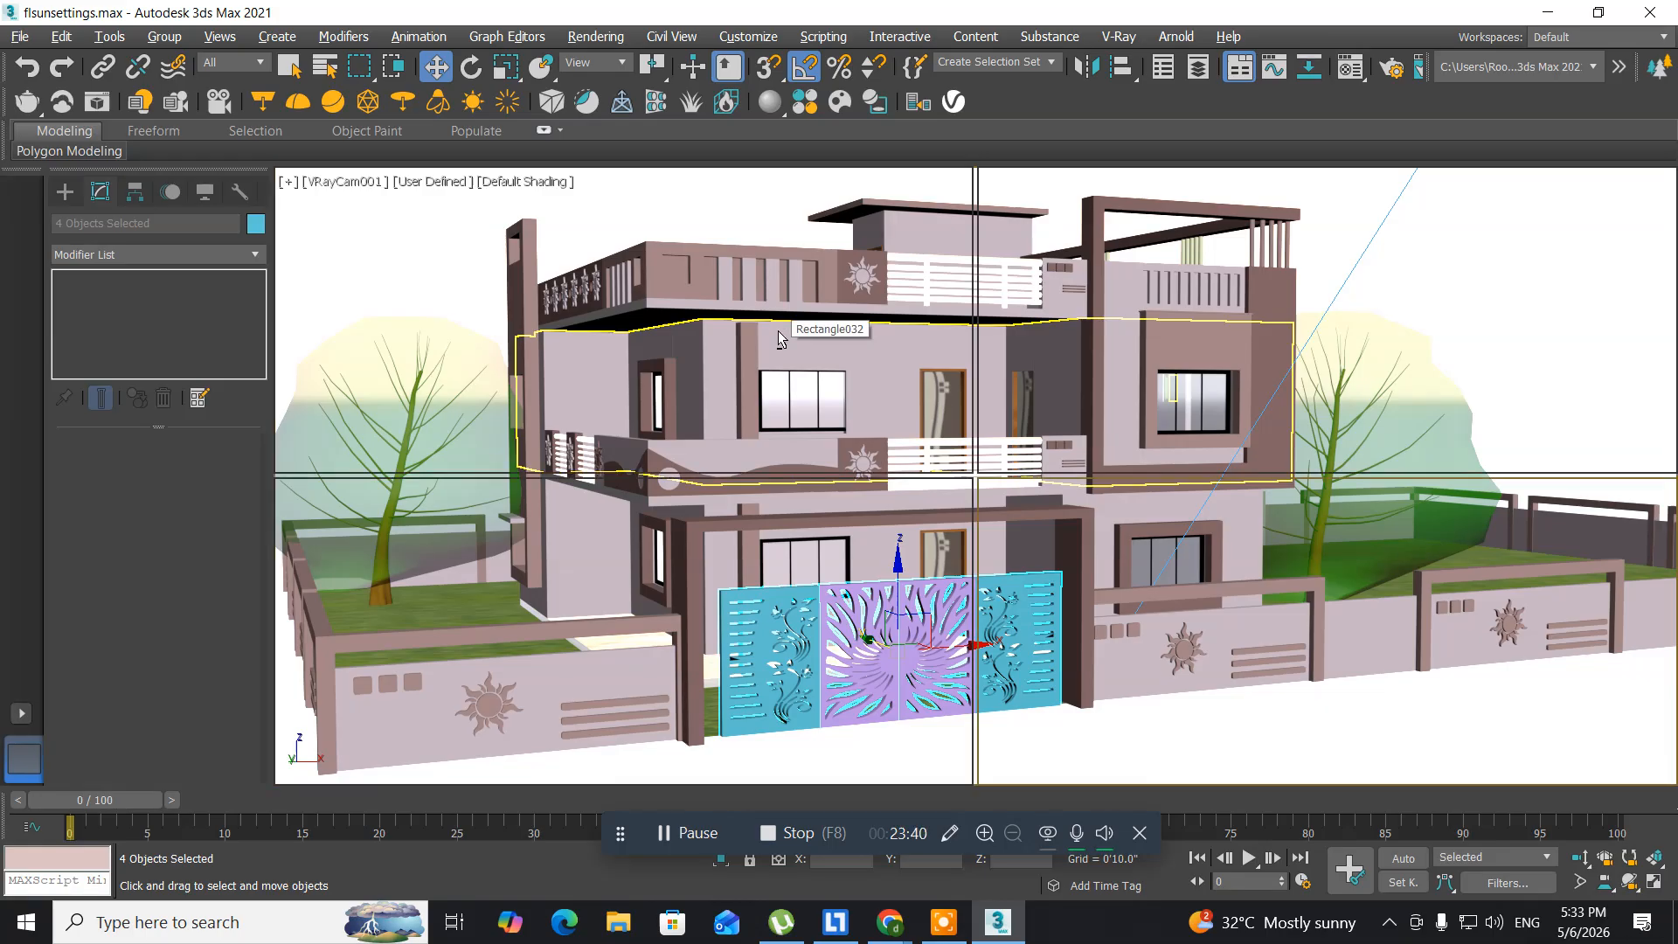
key("alt+w")
middle_click_drag(630, 339, 637, 368)
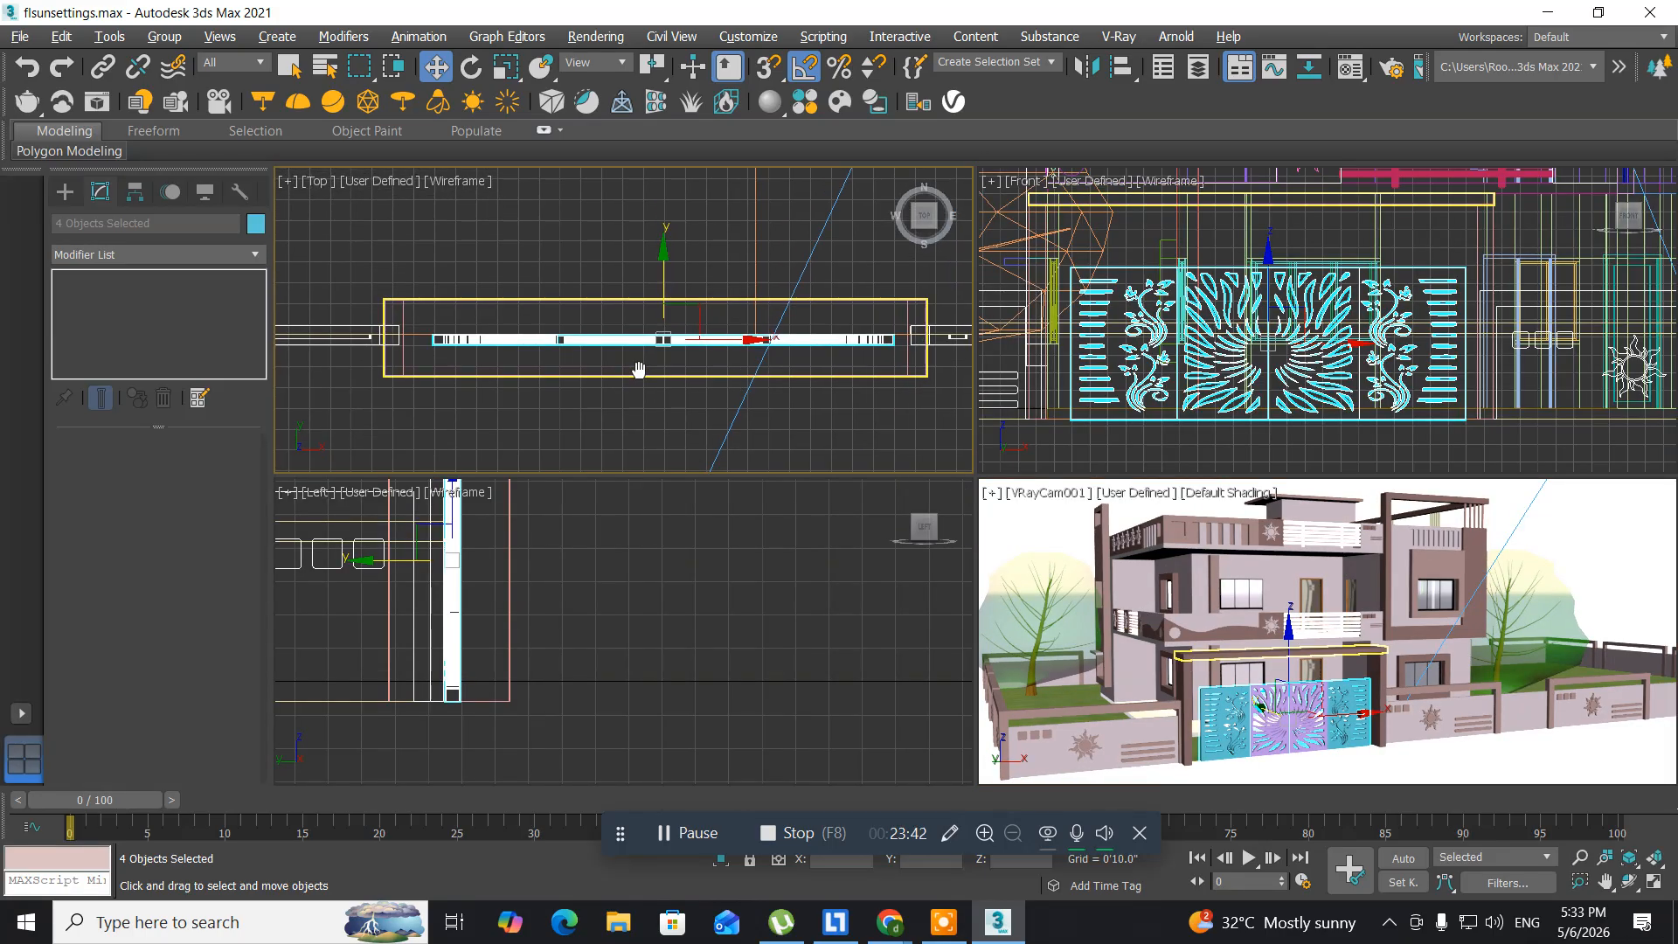
key("alt+w")
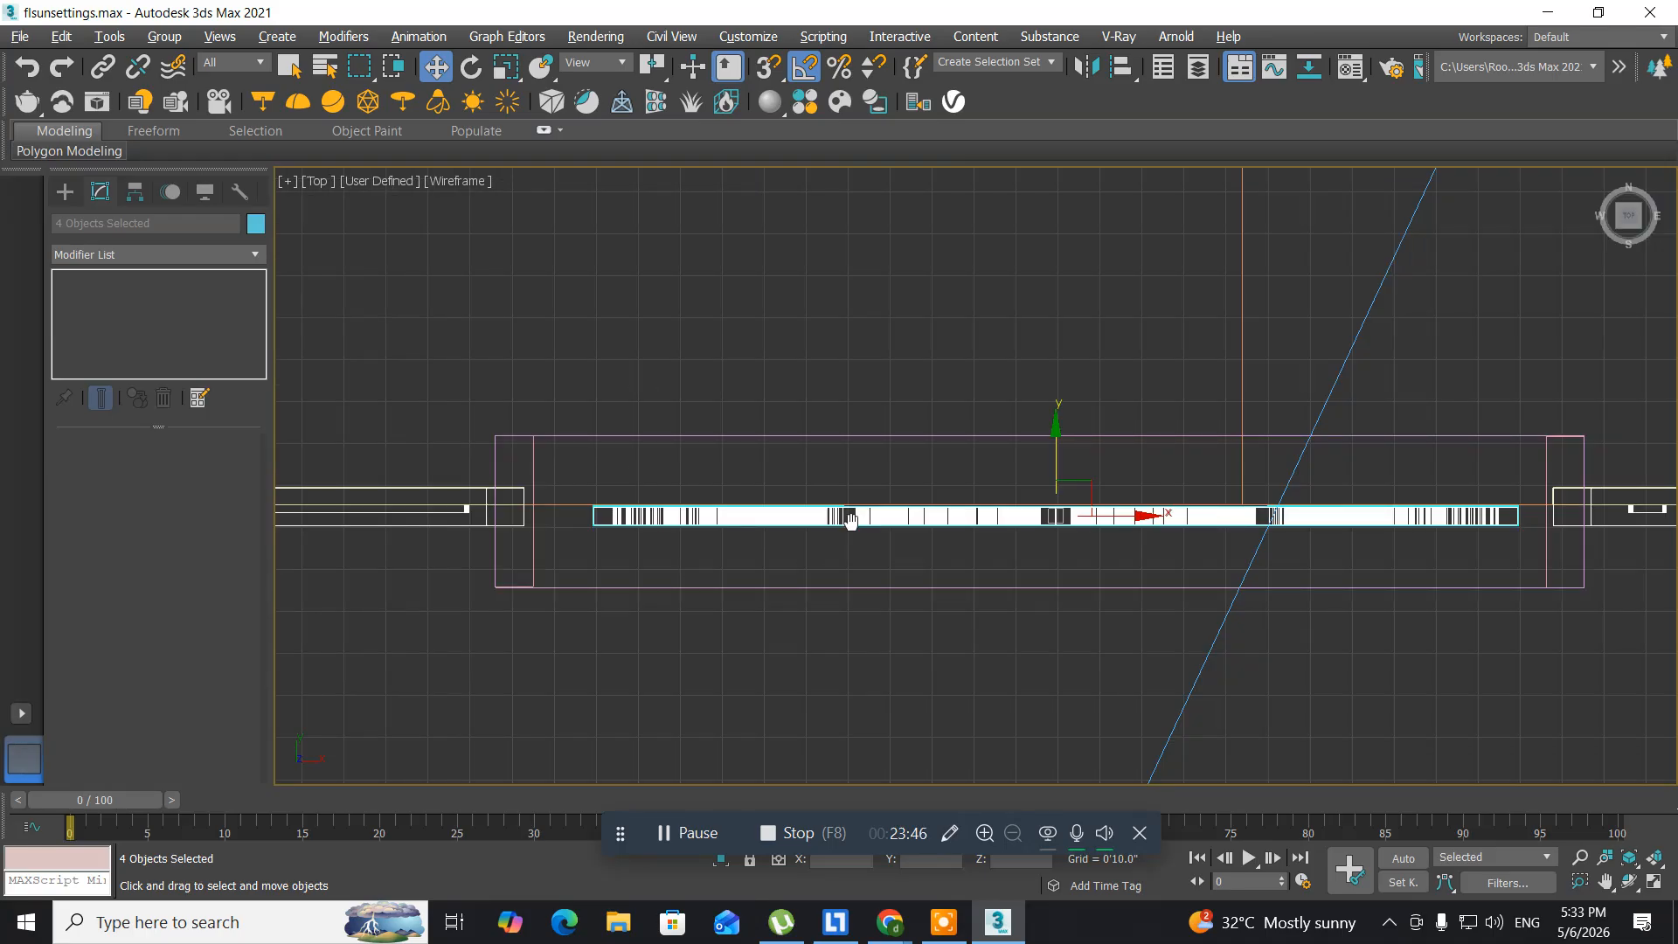
middle_click_drag(860, 526, 784, 488)
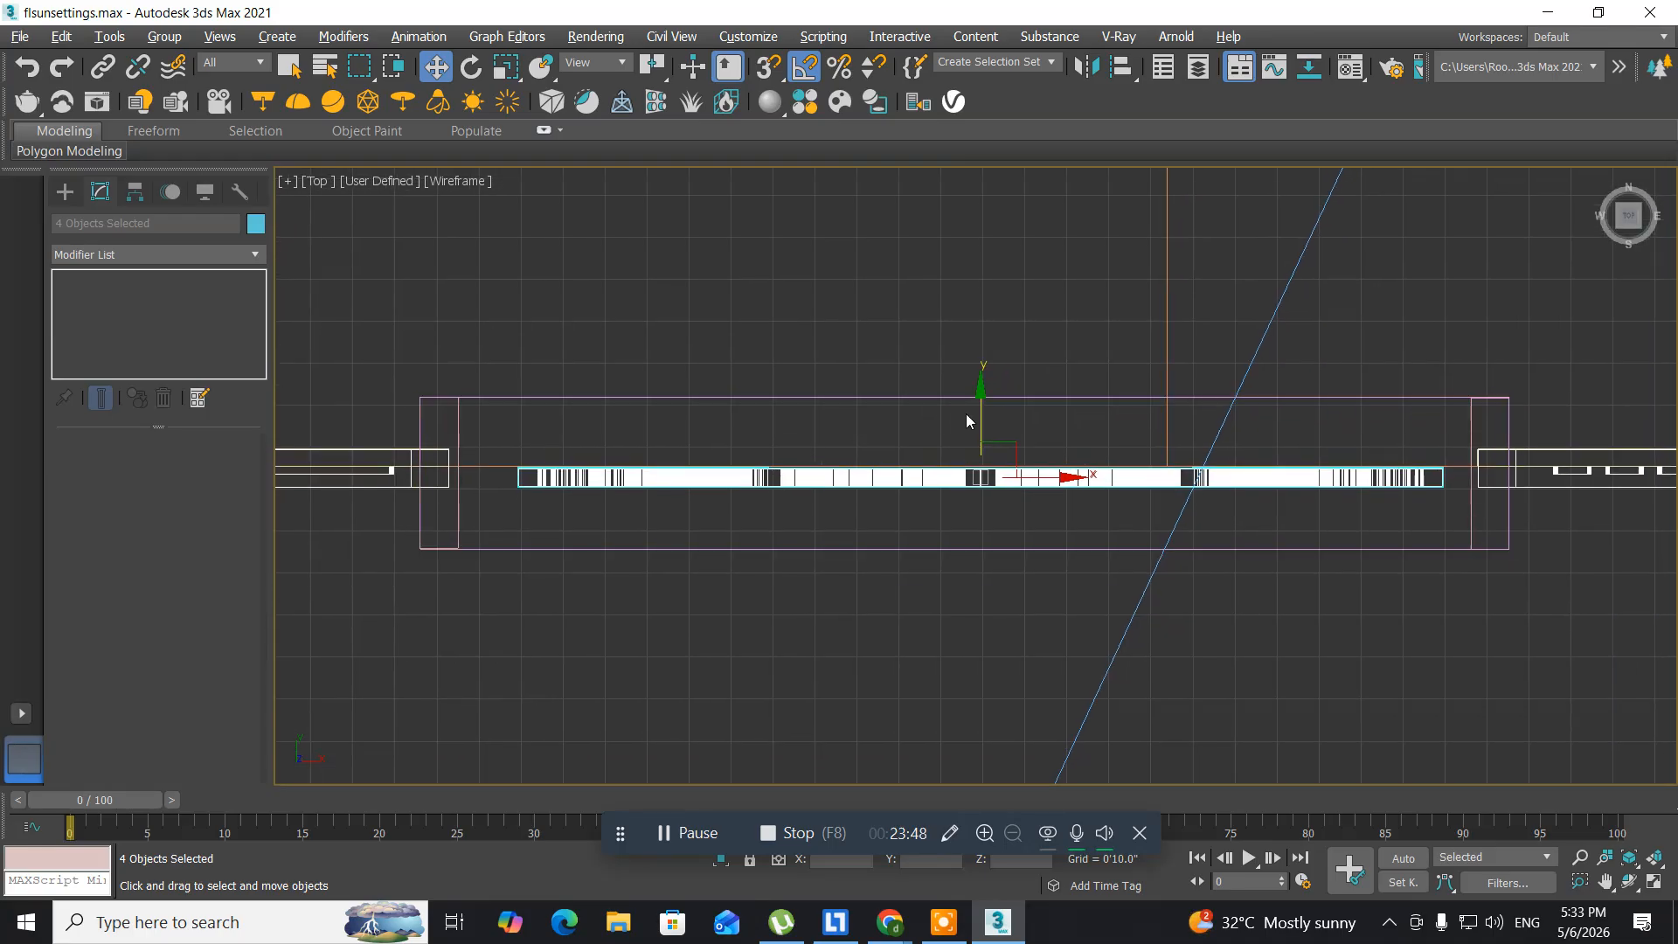
left_click_drag(979, 418, 975, 410)
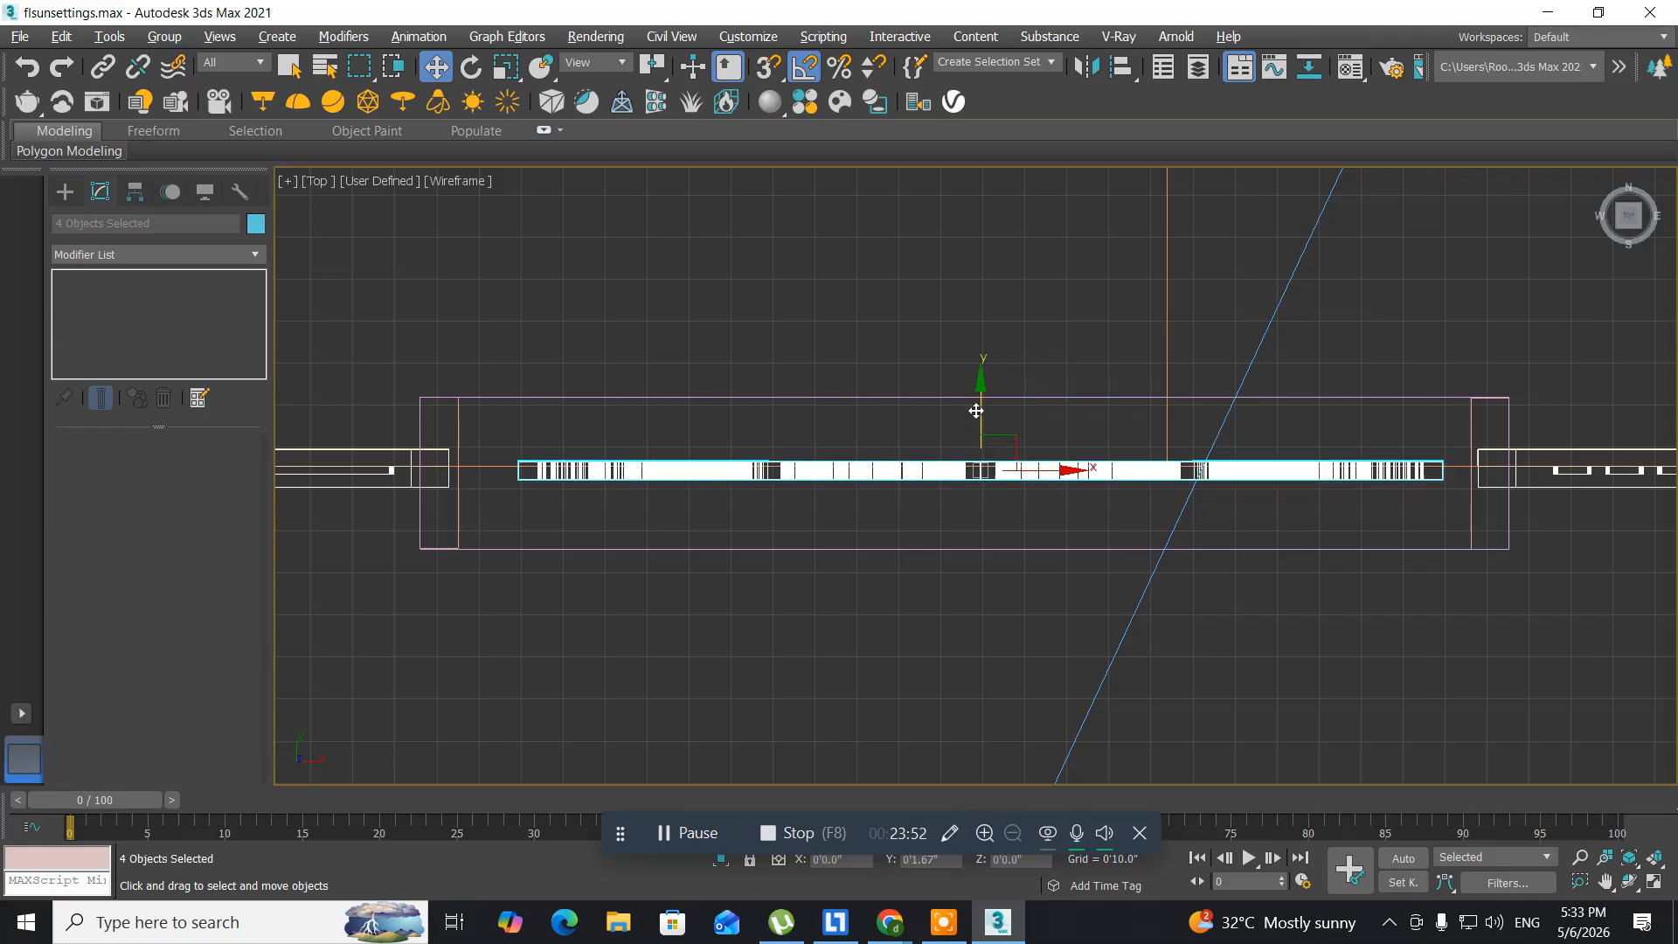
left_click_drag(976, 410, 980, 404)
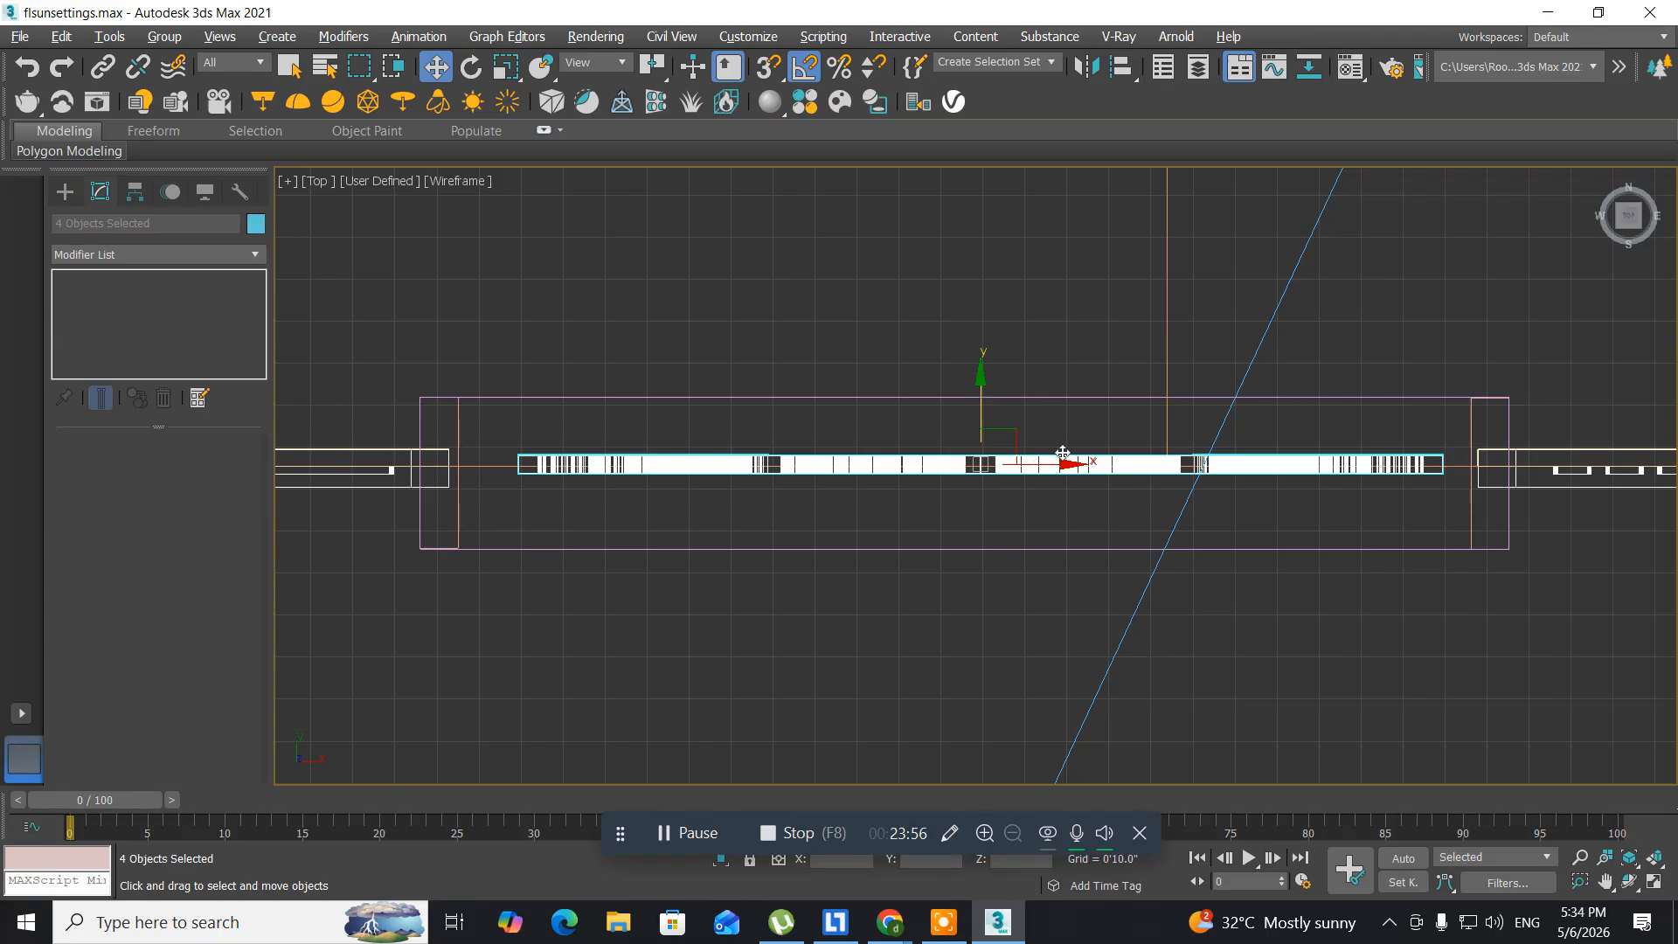
- Shift the four gate panels about 2.7" in the negative X direction to center them between the entrance columns
left_click_drag(1067, 462, 1051, 470)
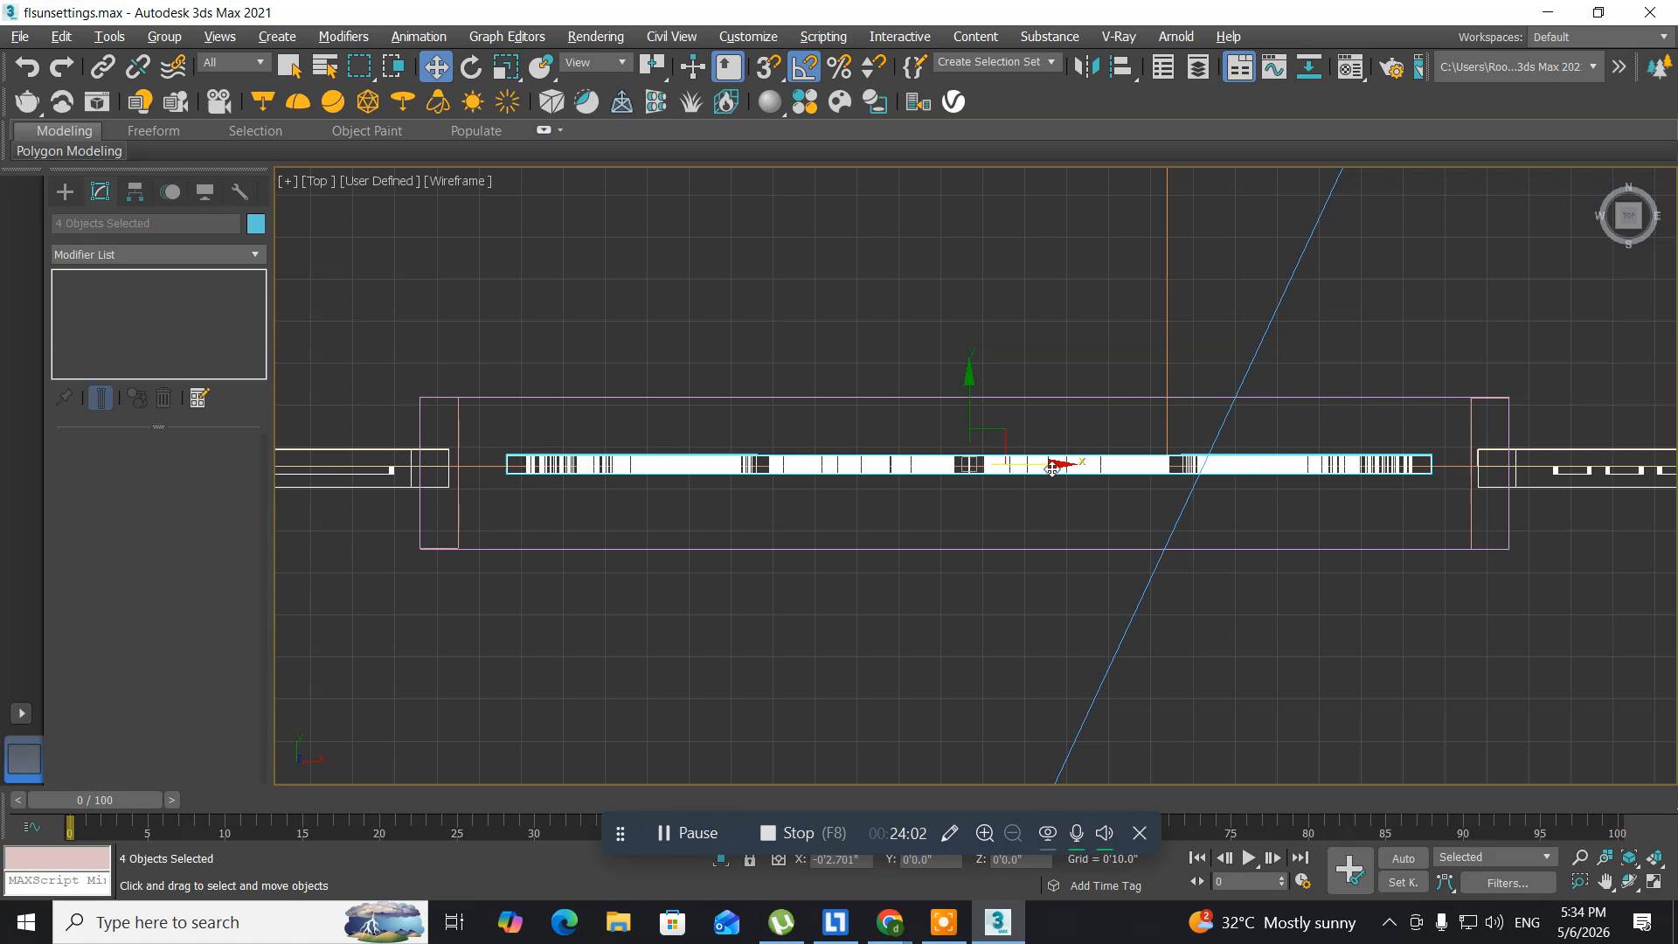
left_click_drag(1051, 469, 1051, 469)
middle_click_drag(917, 507, 965, 519)
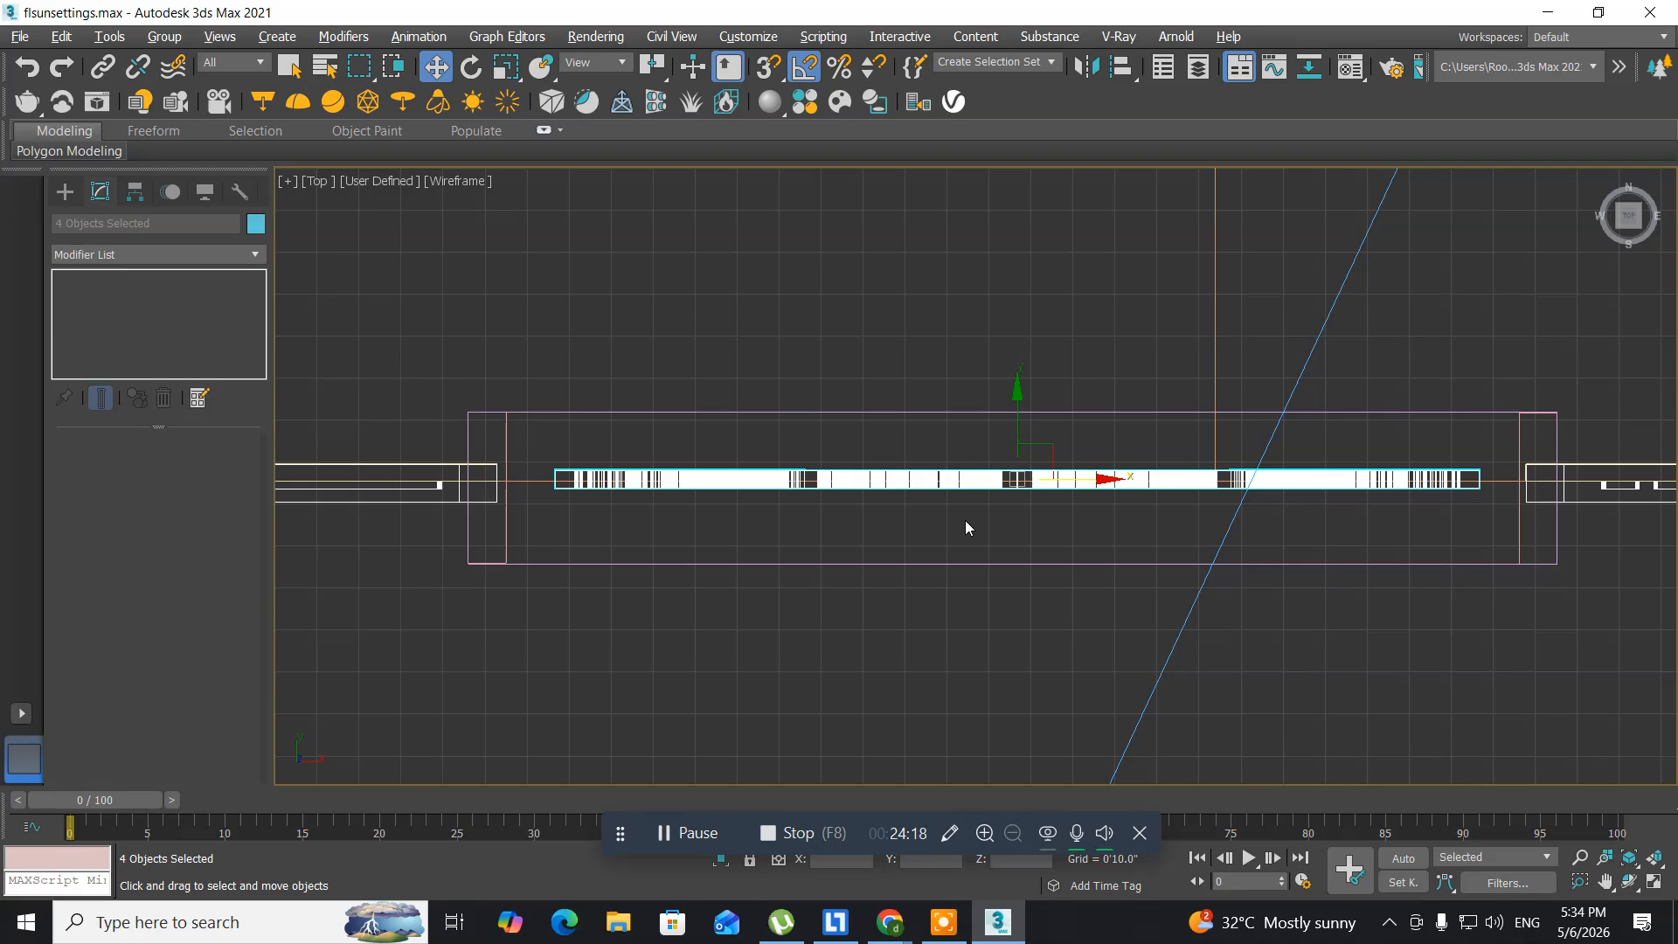
- Stretch the four gate panels along X in the Top view to widen them toward the columns and nudge them slightly in negative X
key("r")
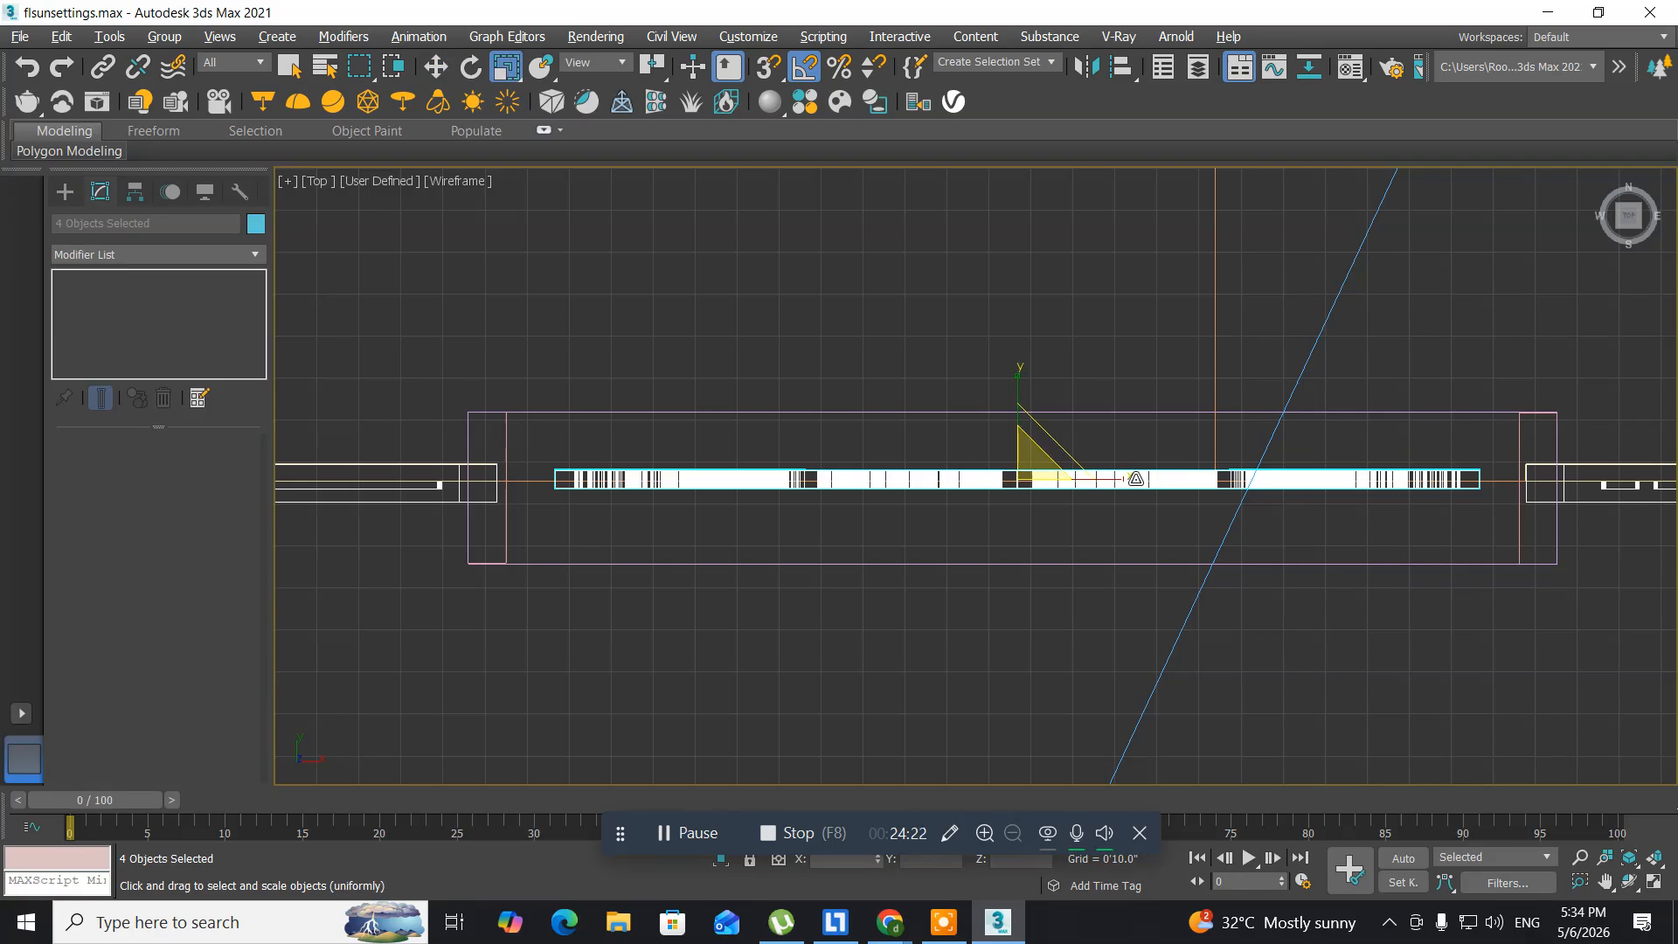
left_click_drag(1137, 479, 1185, 472)
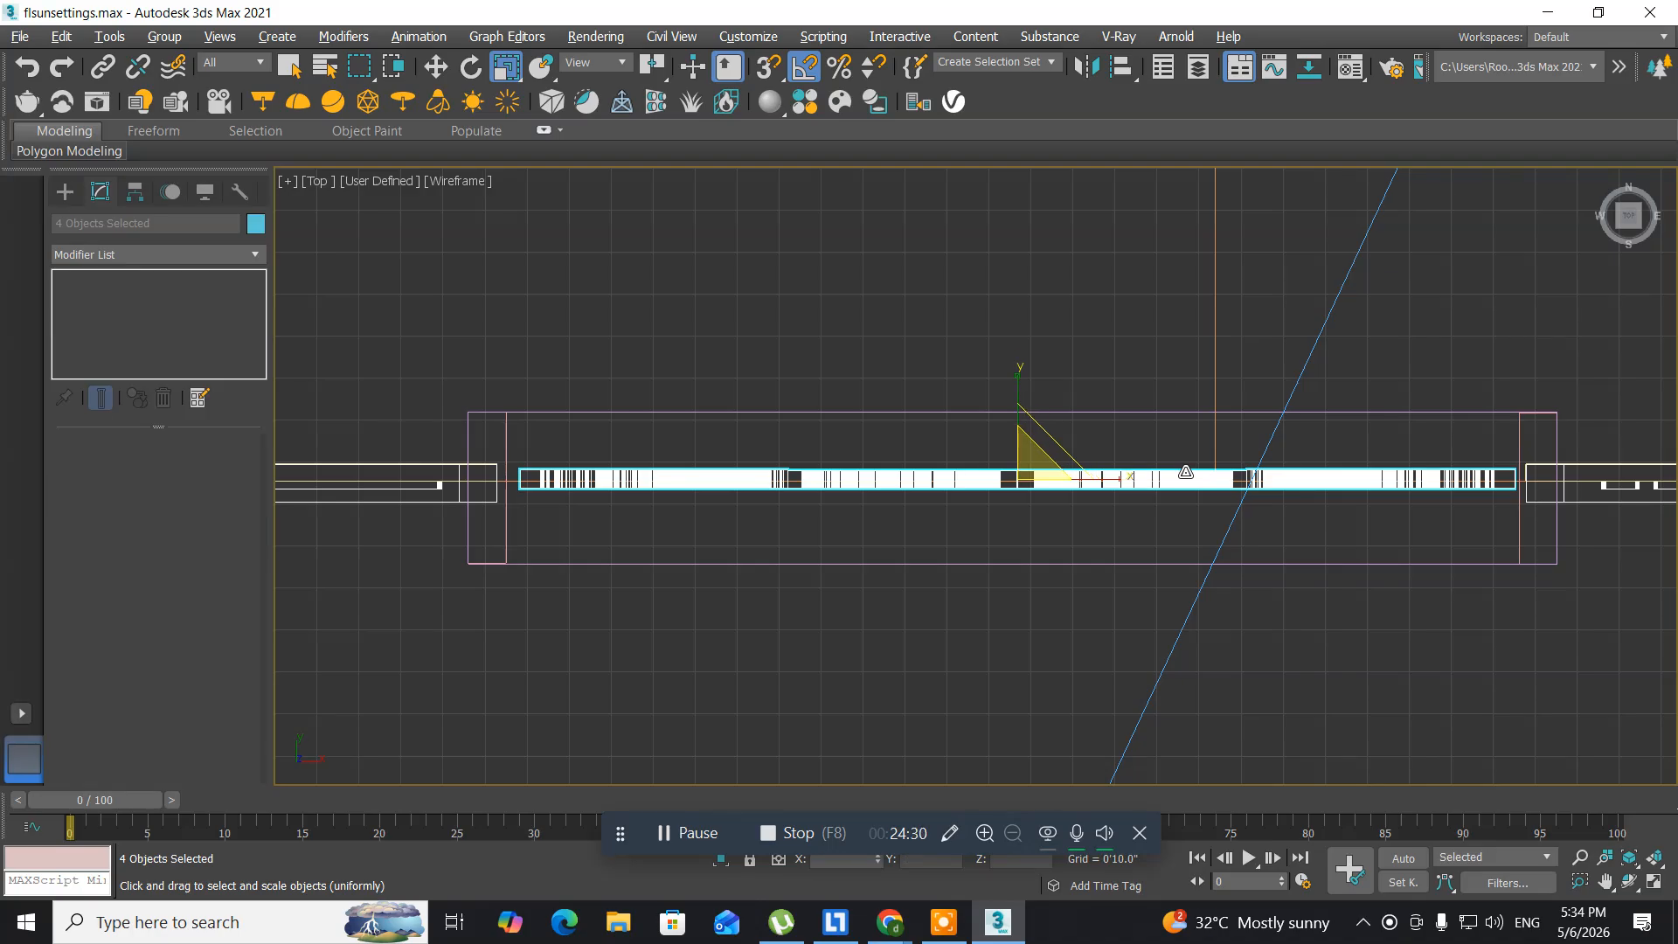
key("w")
left_click_drag(1102, 478, 1097, 481)
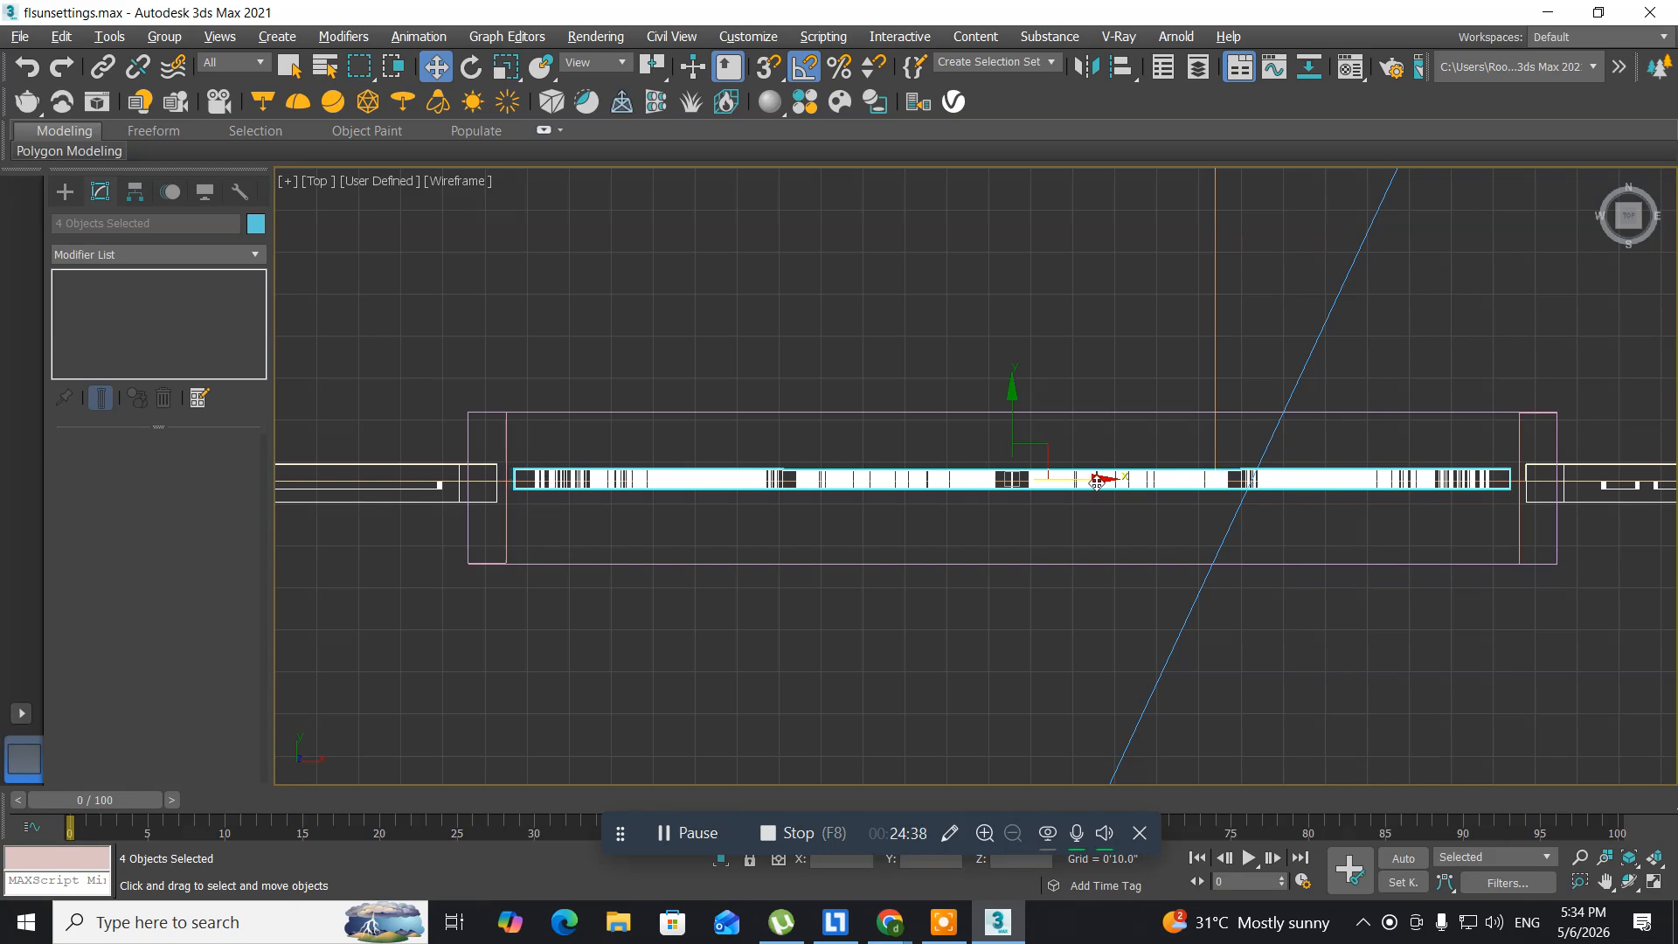
- Scale the four gate panels to about 103% along X to span the column opening and shift them about 0.6" in negative X
key("r")
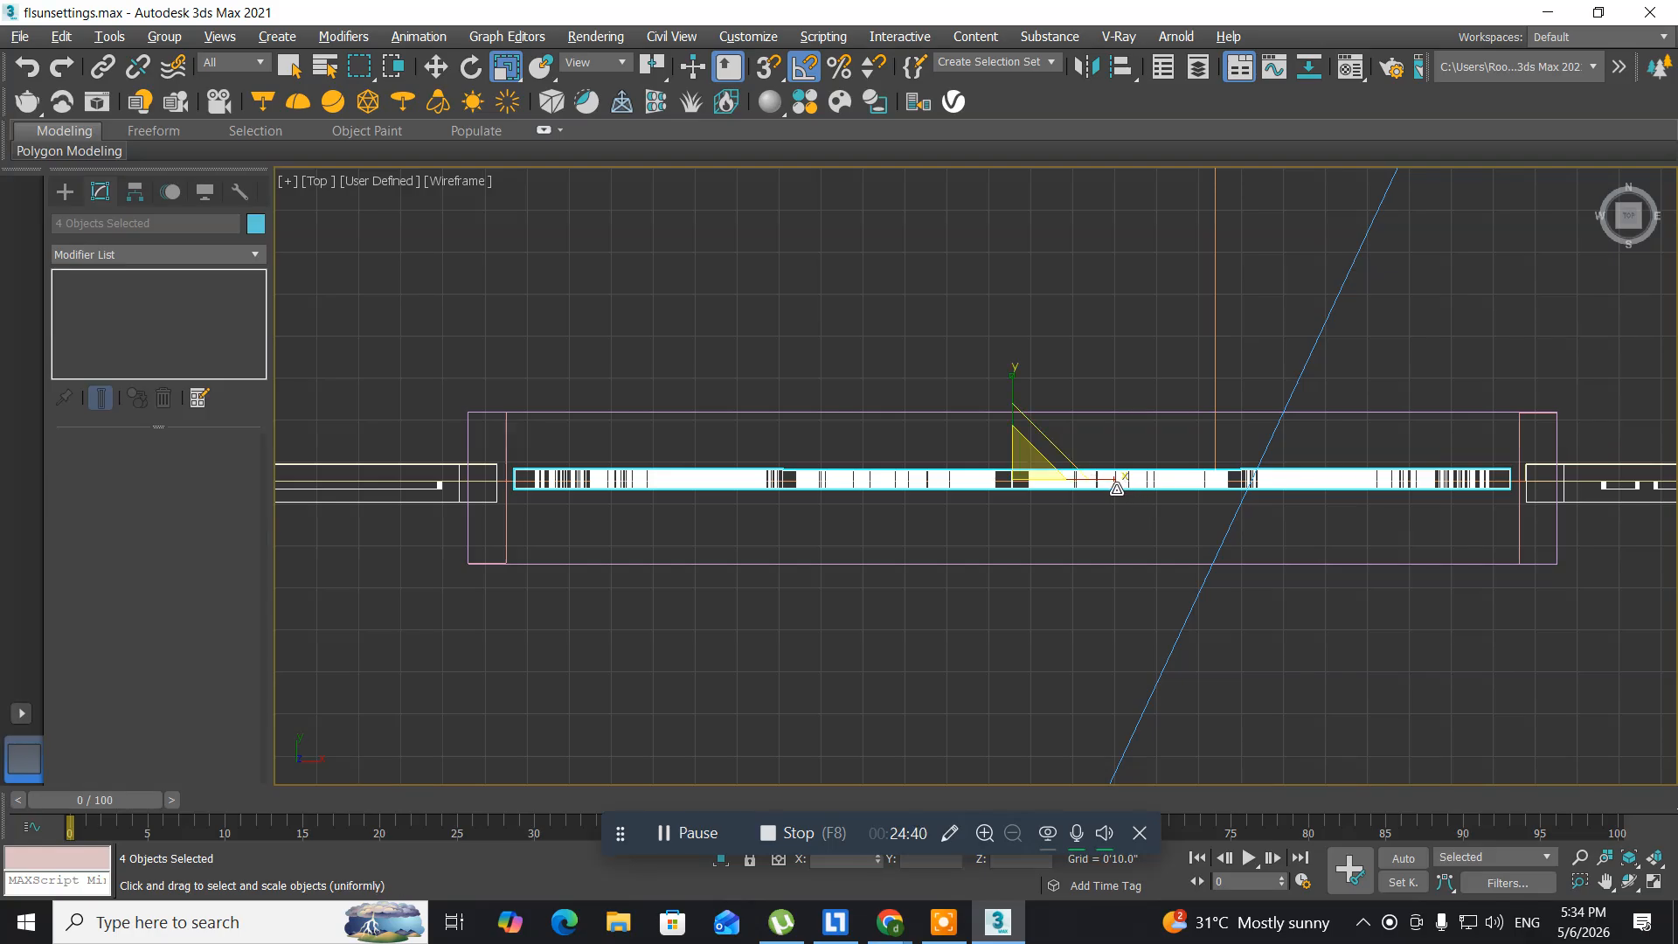
left_click_drag(1109, 478, 1113, 479)
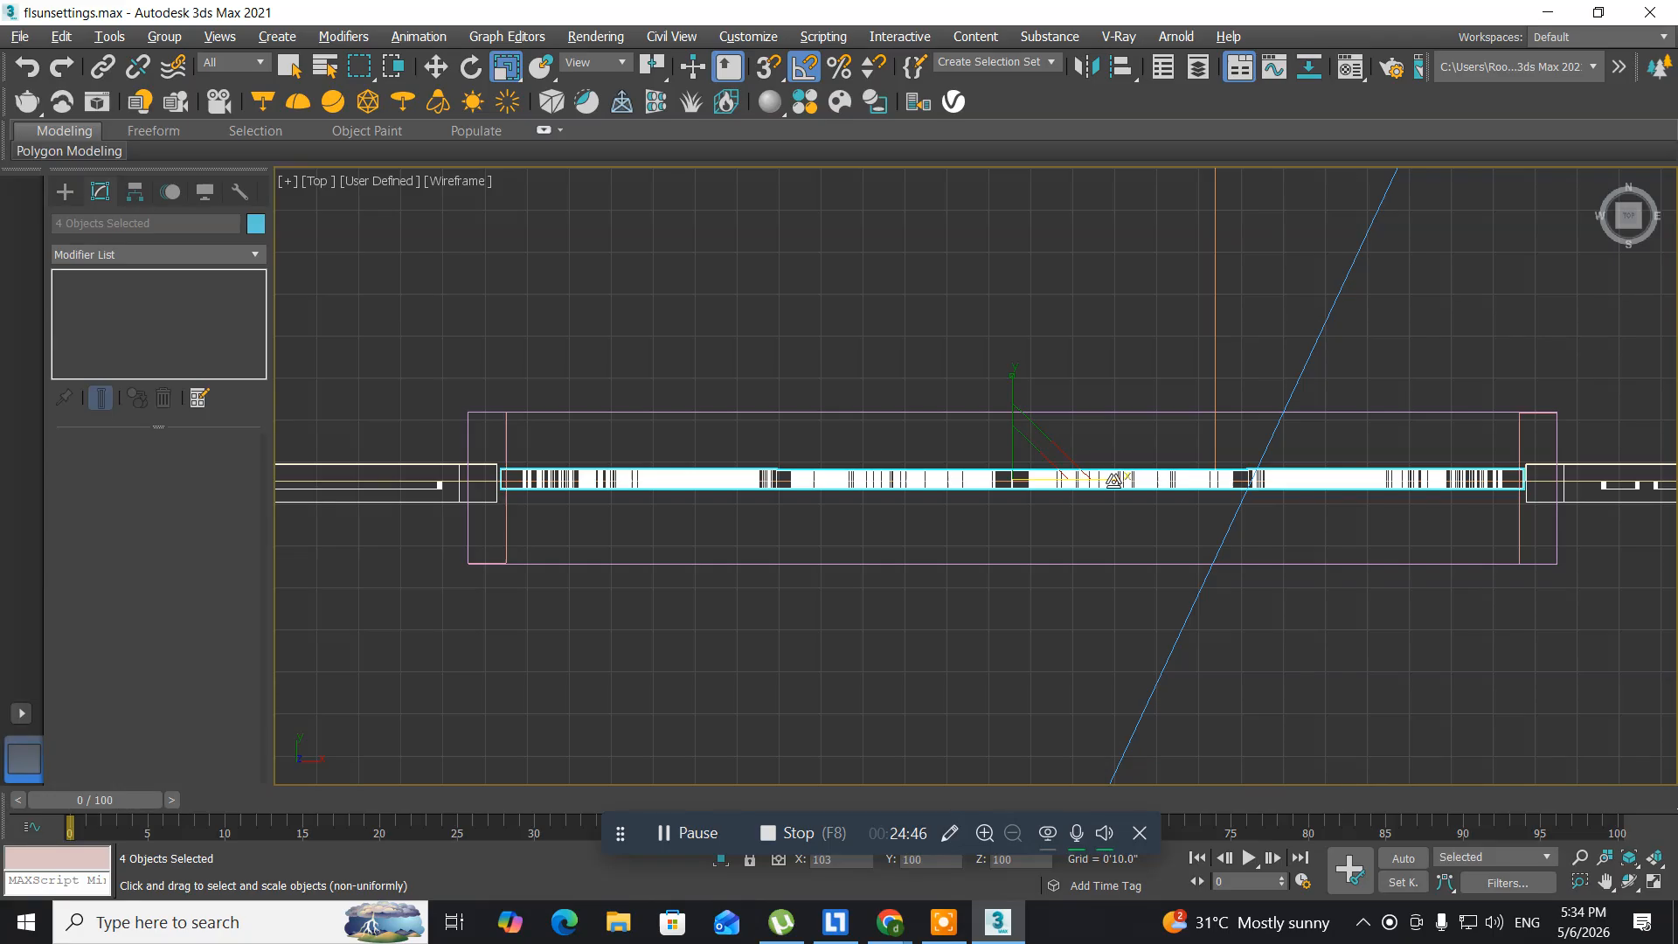
left_click_drag(1113, 480, 1113, 479)
key("e")
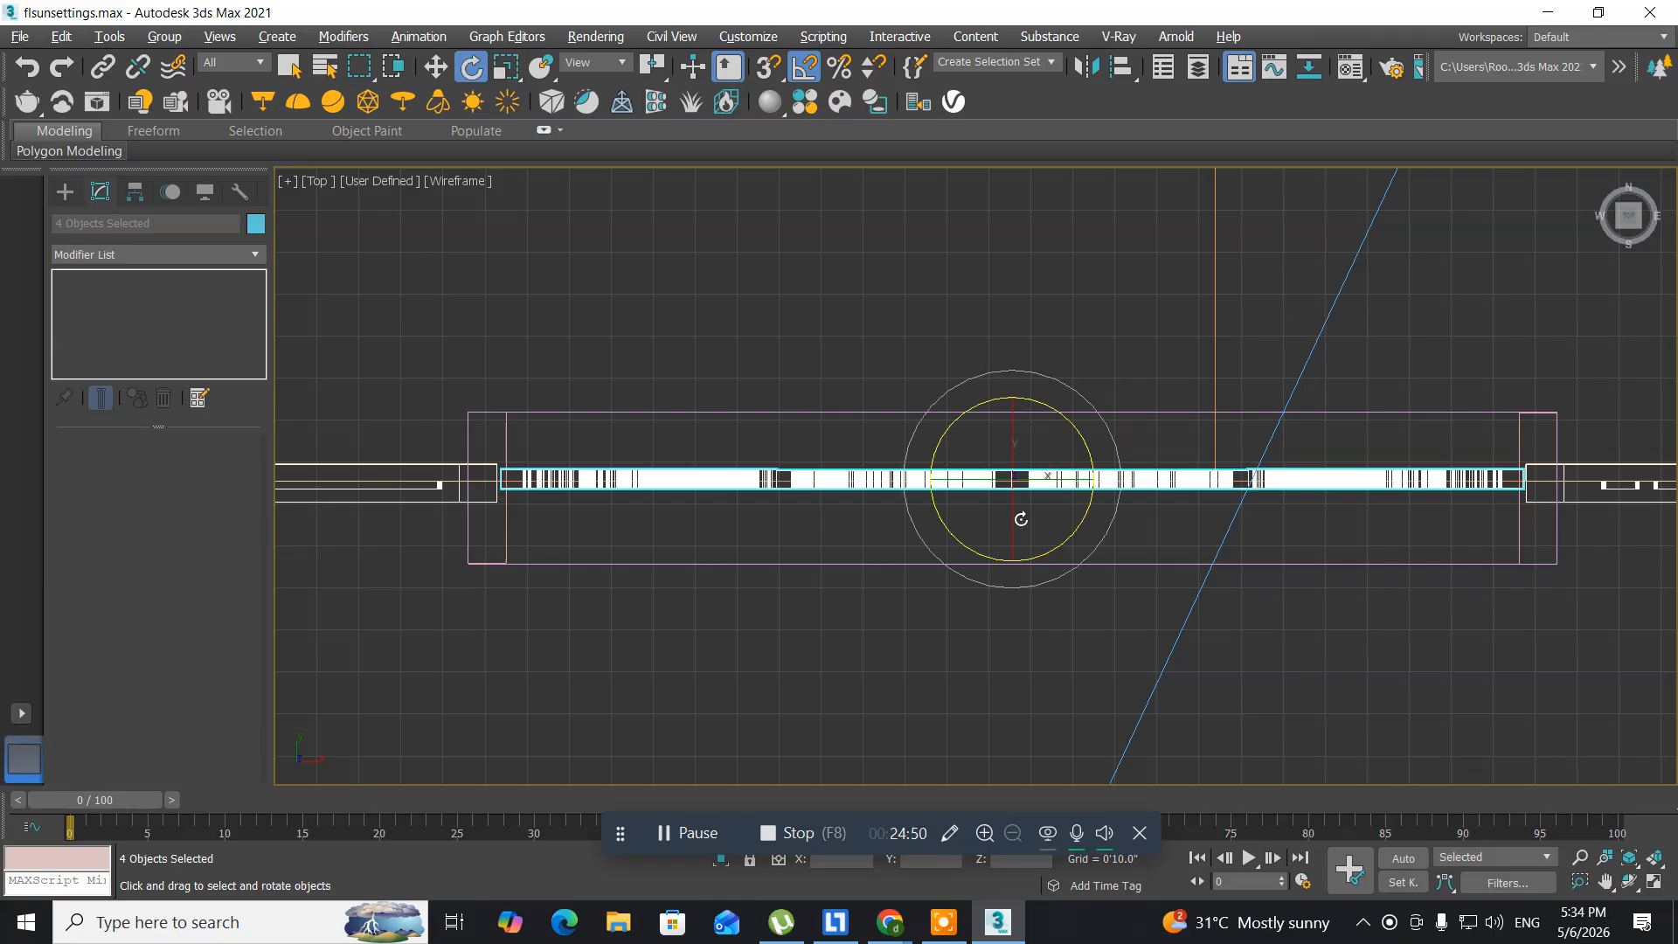
key("w")
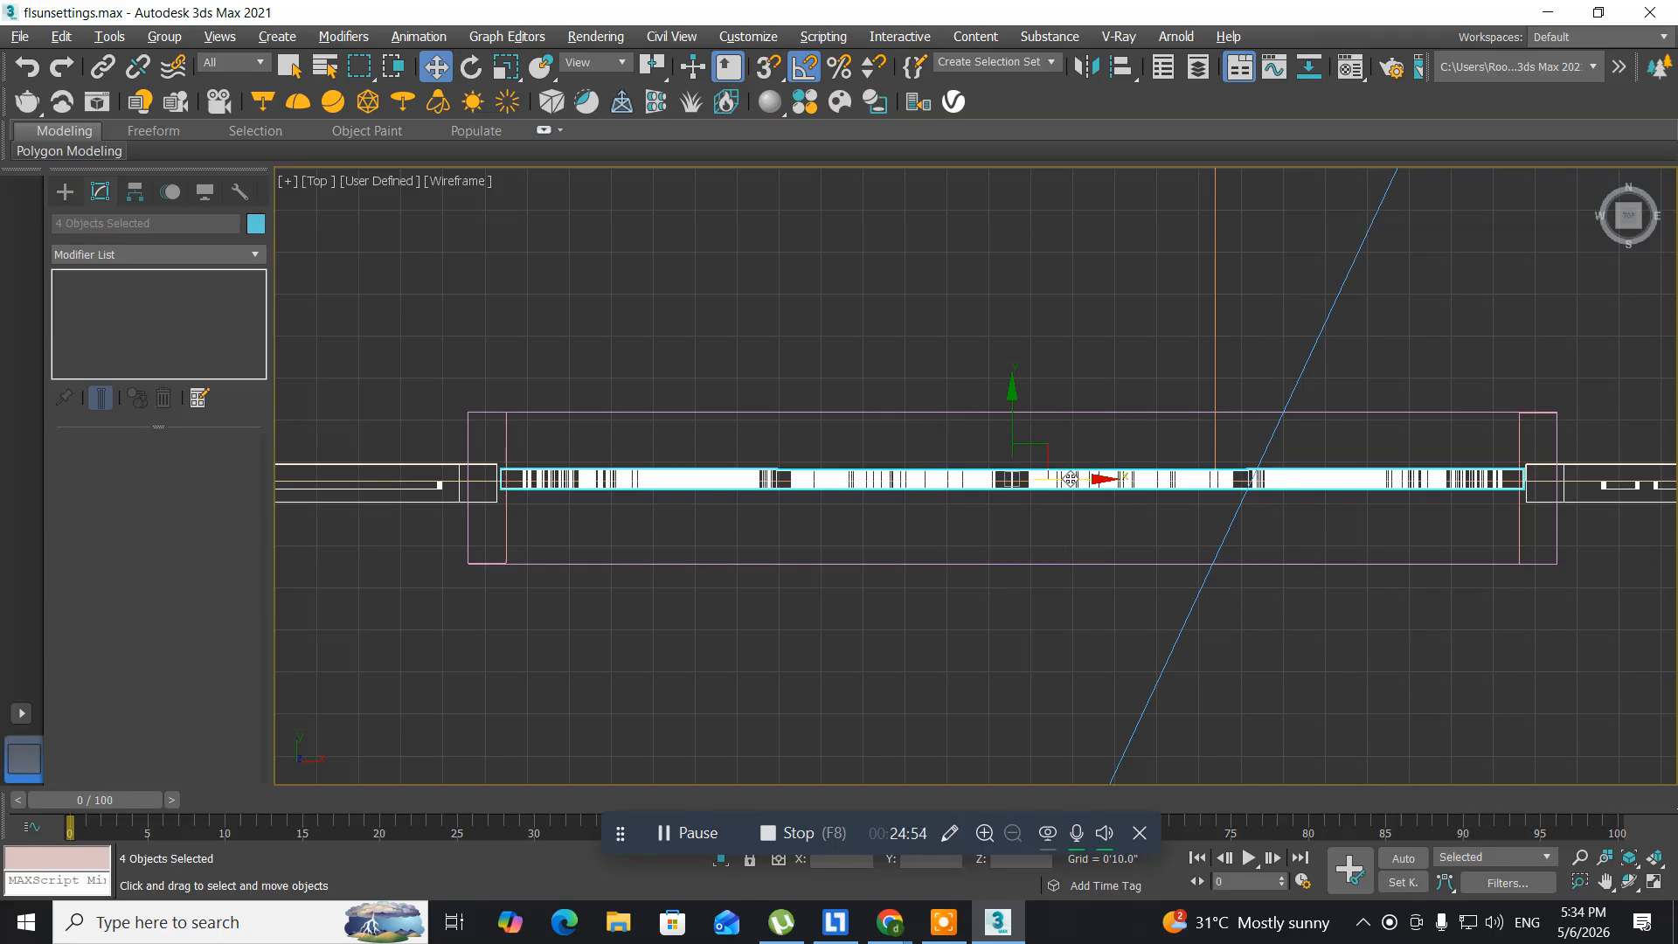
left_click_drag(1071, 479, 1067, 479)
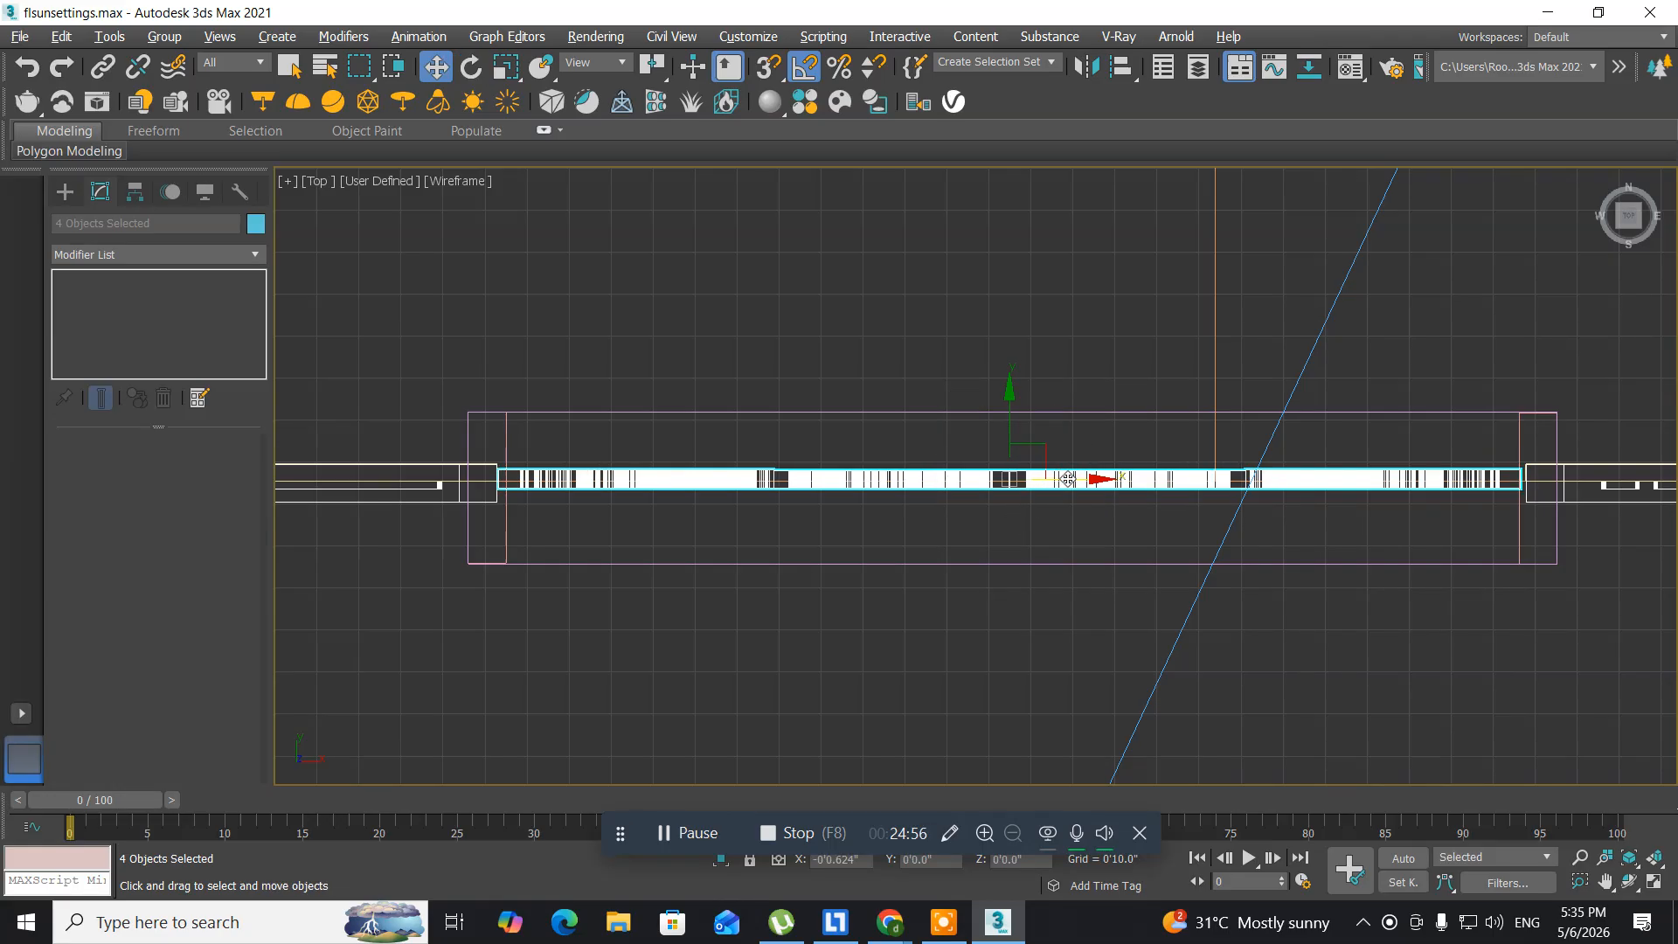
left_click_drag(1068, 479, 1068, 479)
- Raise the four gate panels slightly in the Left view so their bottom edge sits at the base of the columns
key("alt+w")
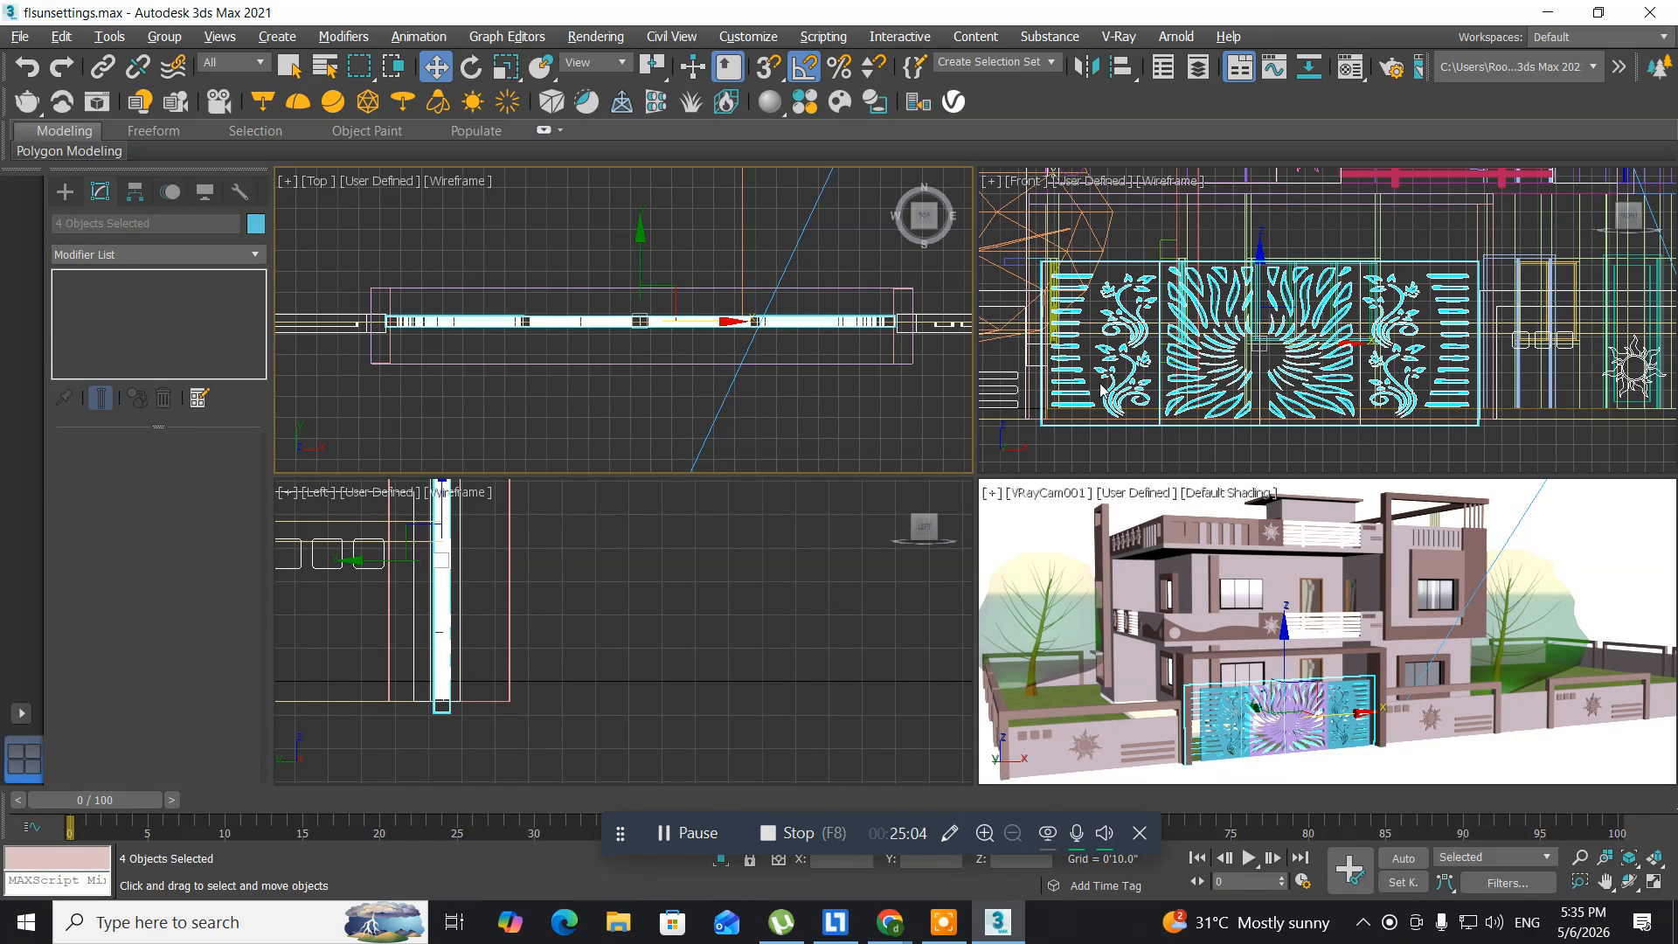
middle_click_drag(1127, 352, 1127, 339)
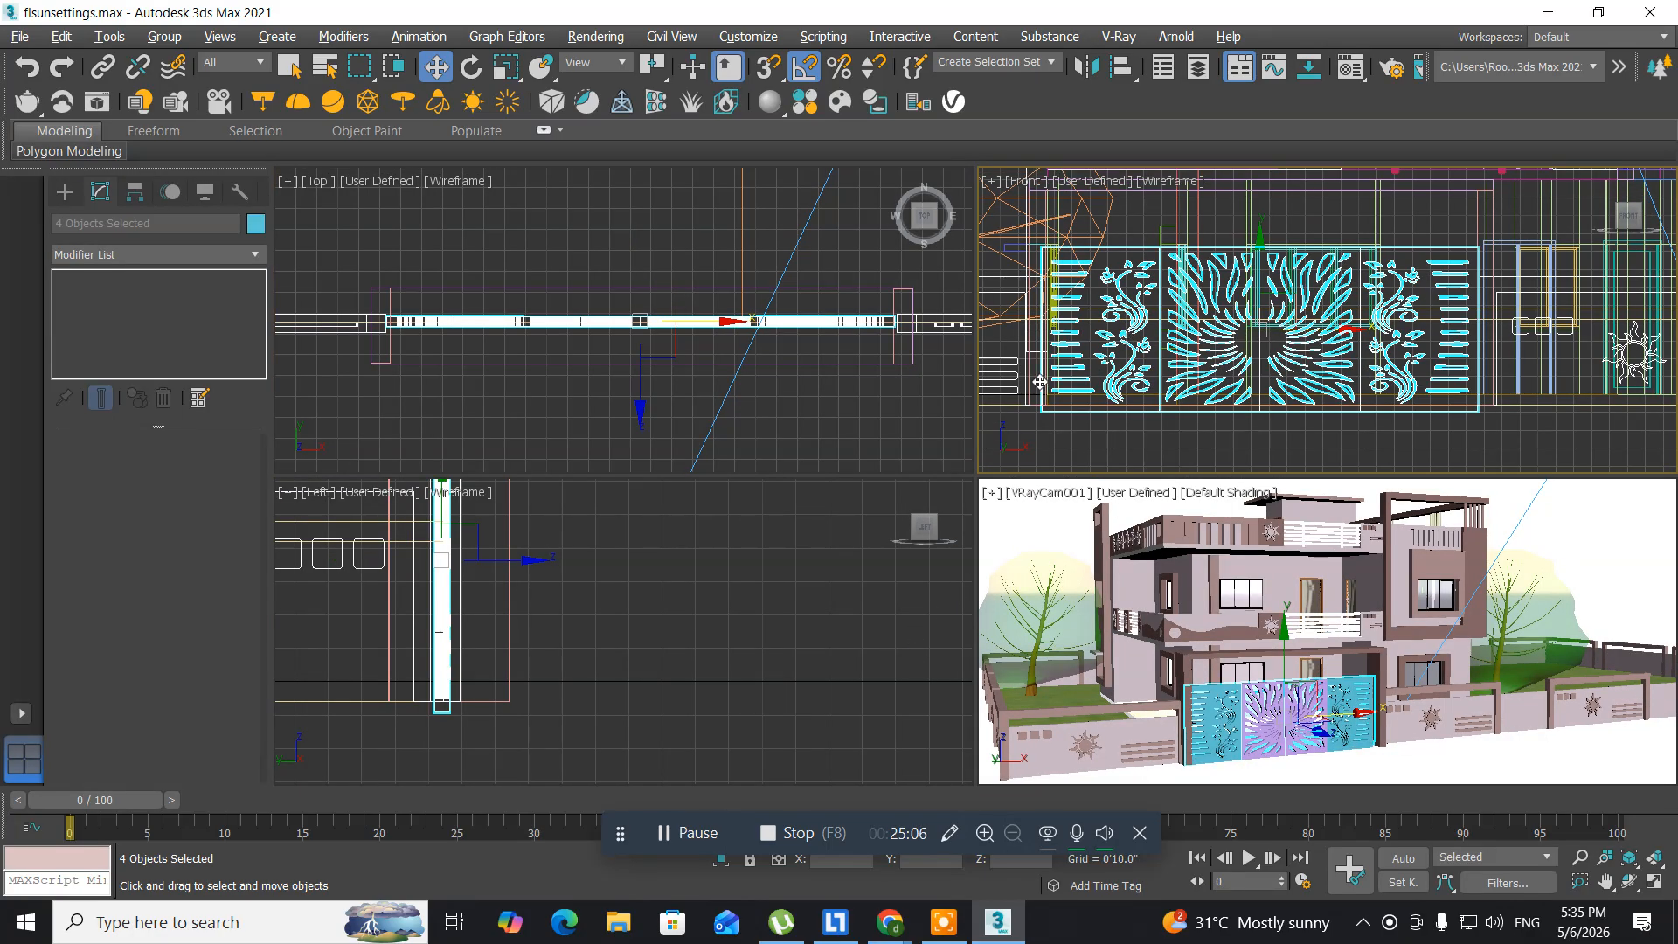
scroll(646, 577, "down", 2)
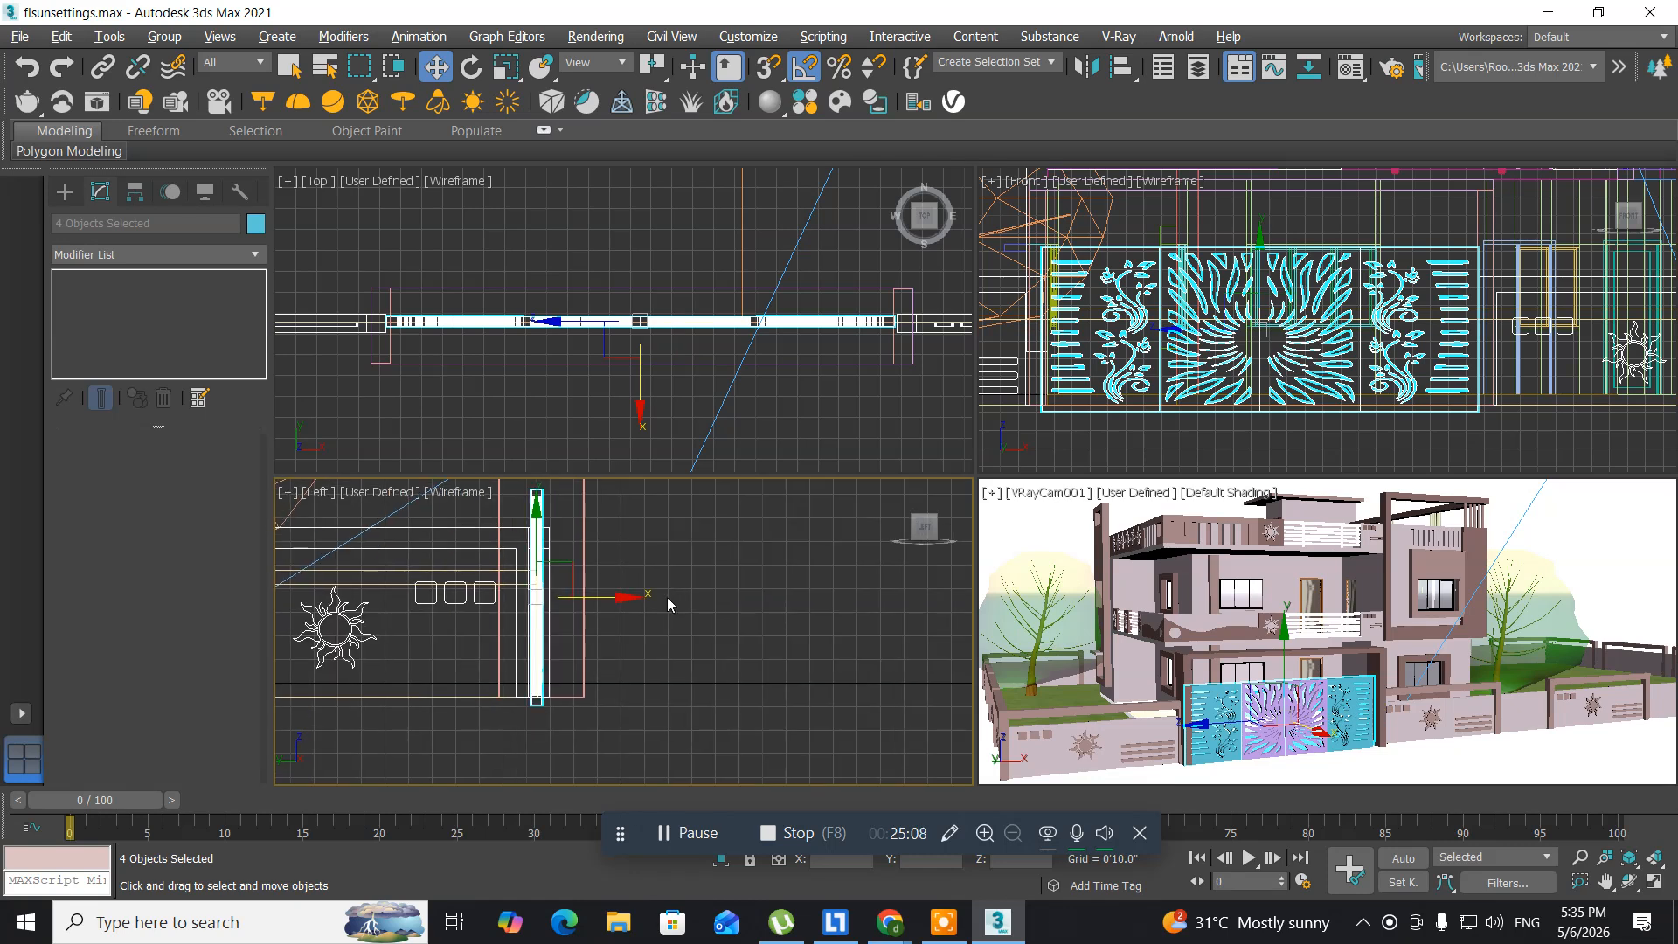
key("alt+w")
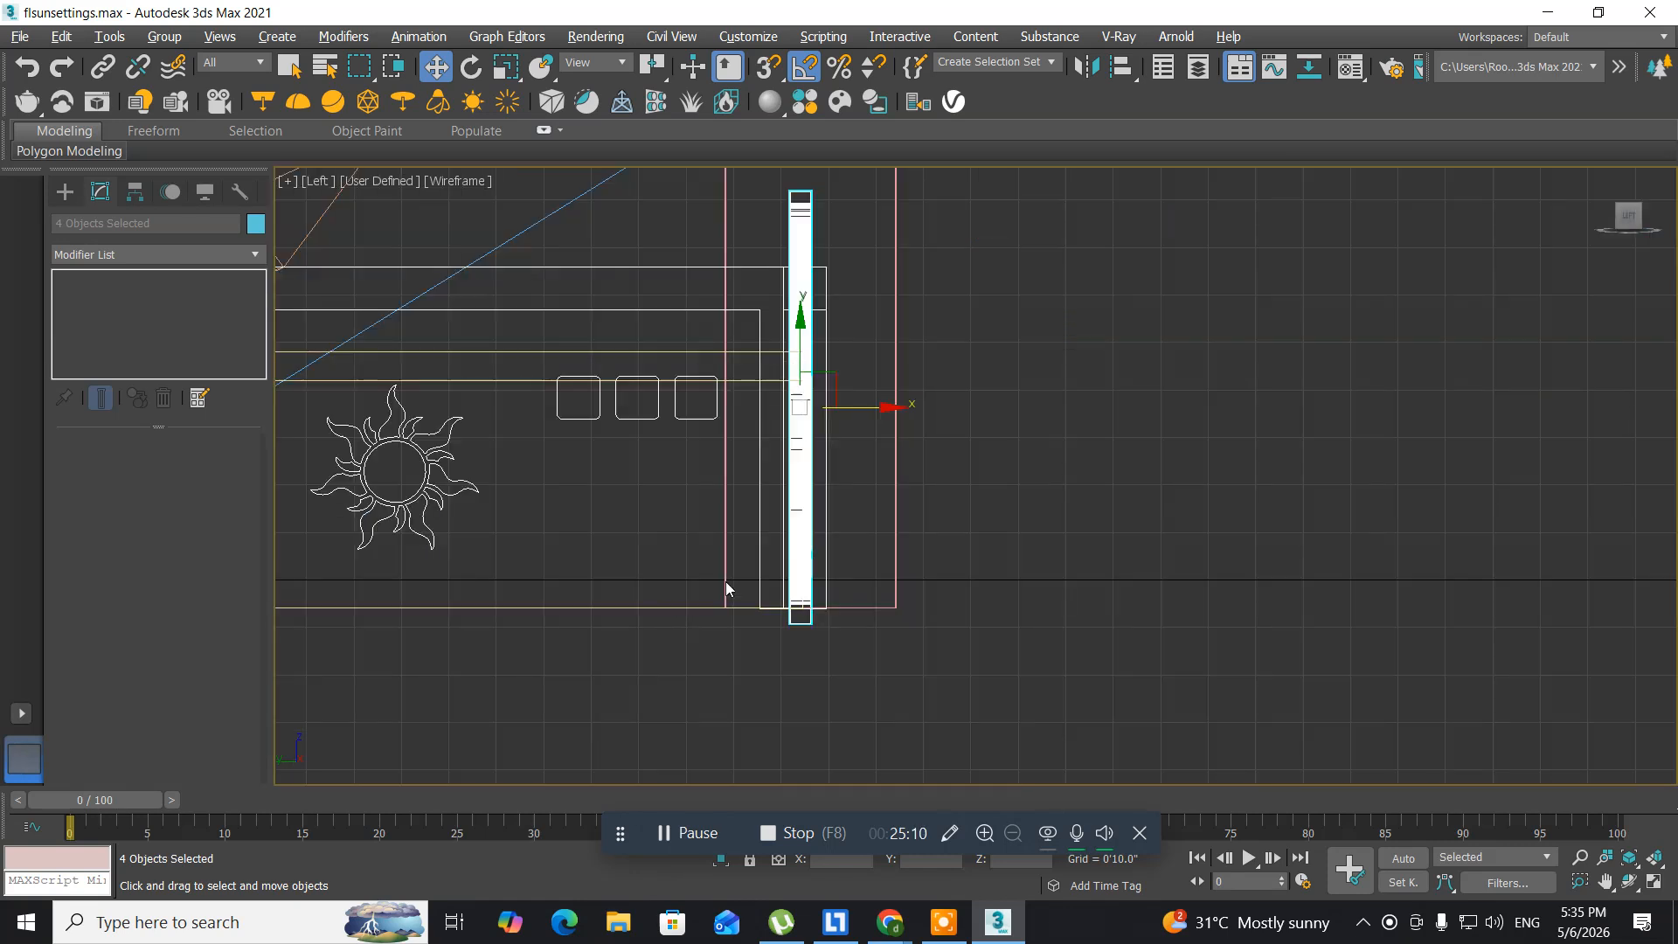
middle_click_drag(842, 459, 792, 512)
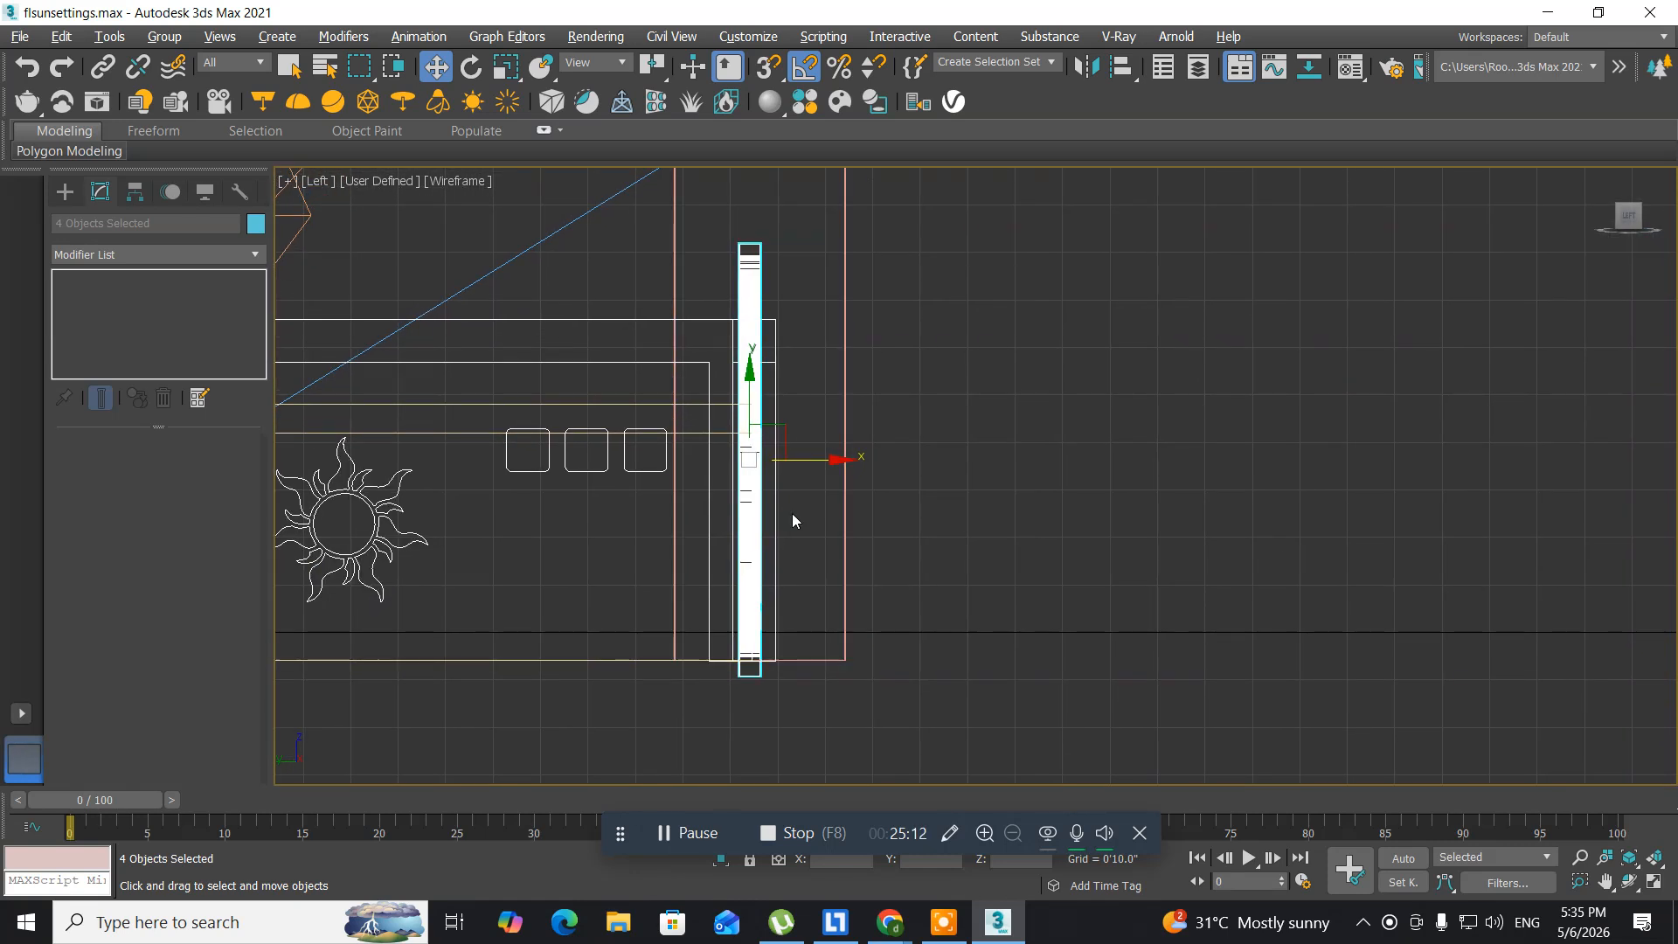
left_click_drag(749, 403, 754, 384)
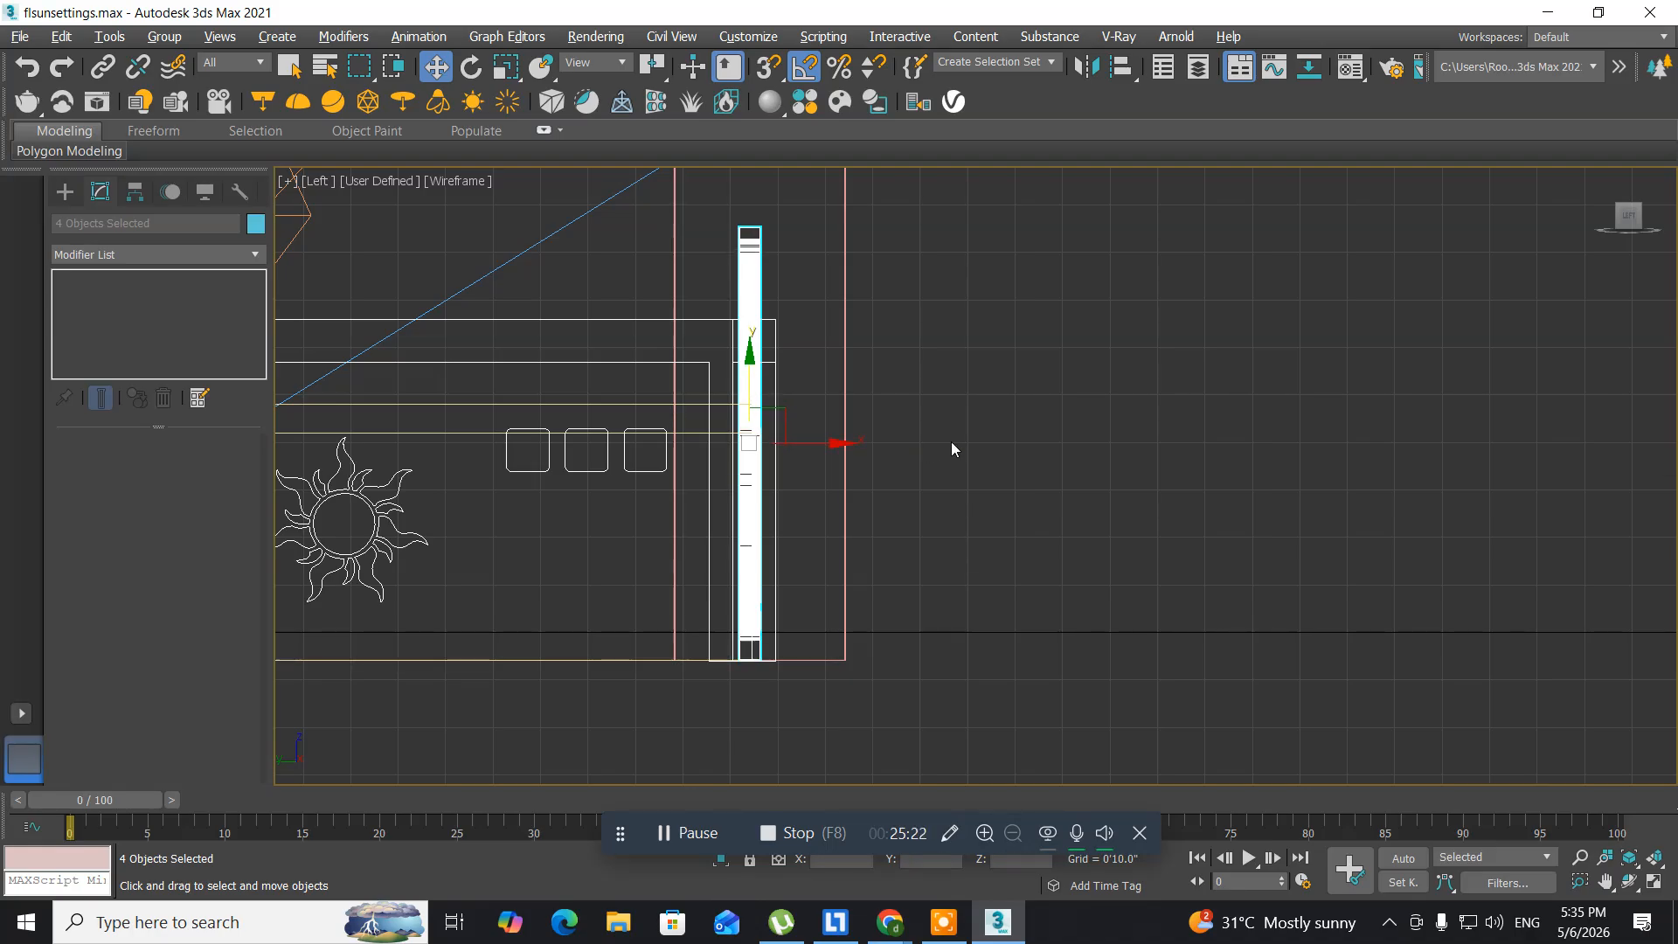
middle_click_drag(1009, 428, 966, 447)
- Reframe the house and gate in the enlarged VRayCam001 view and deselect the gate panels
key("alt+w")
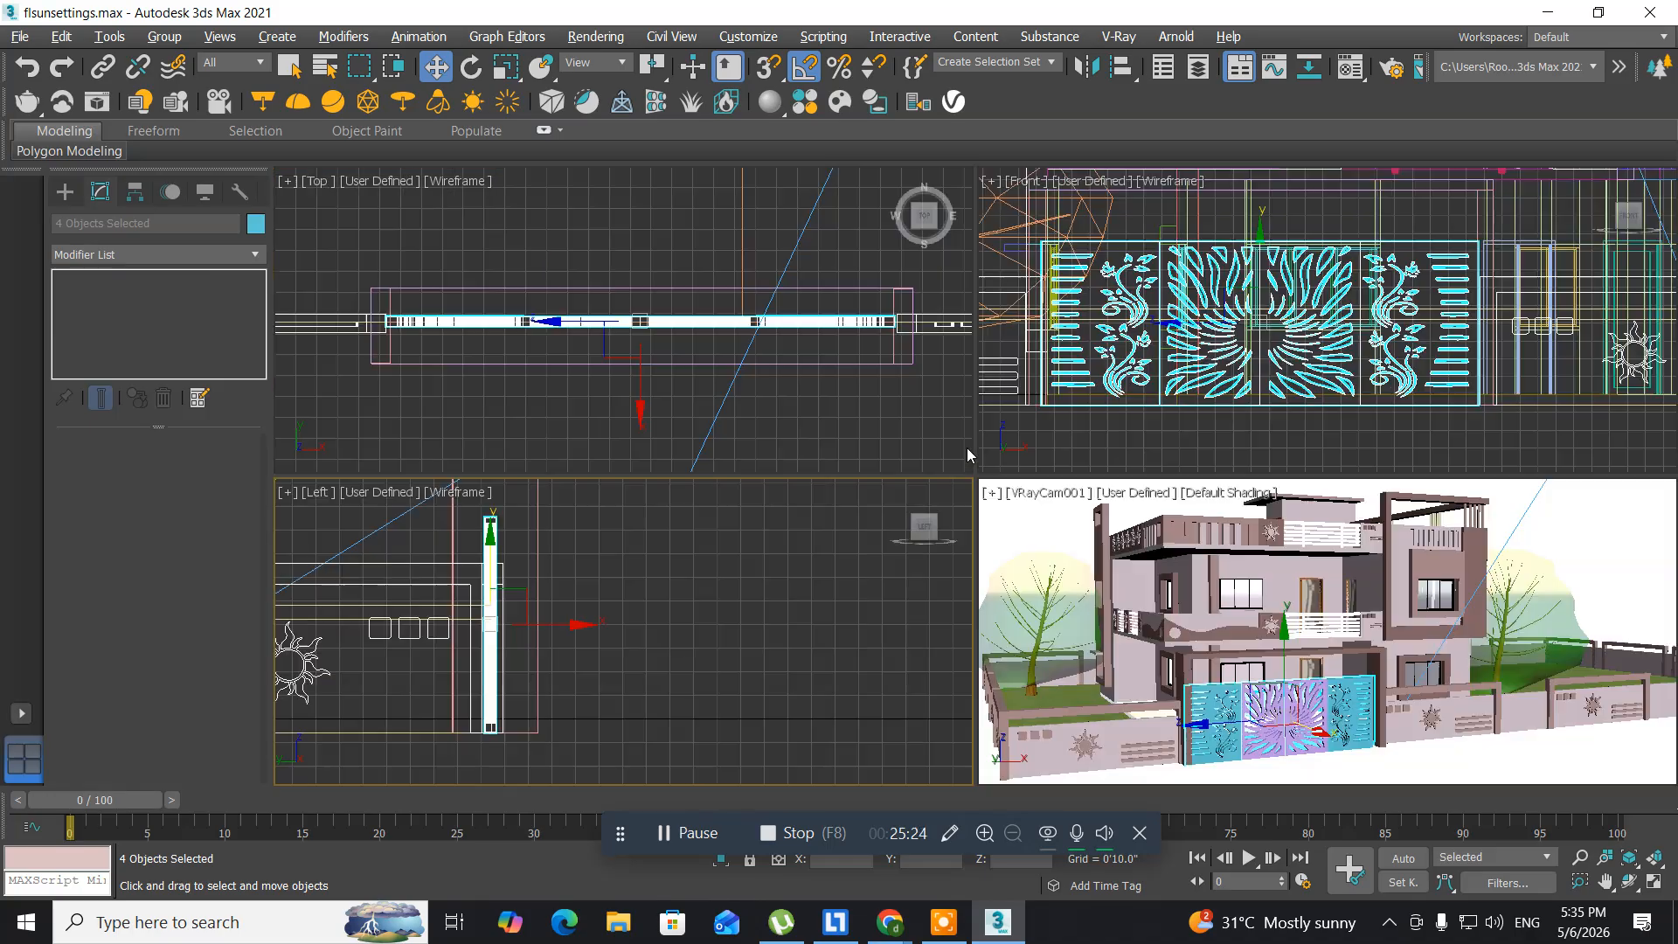
middle_click_drag(1238, 633, 1224, 639)
key("alt+w")
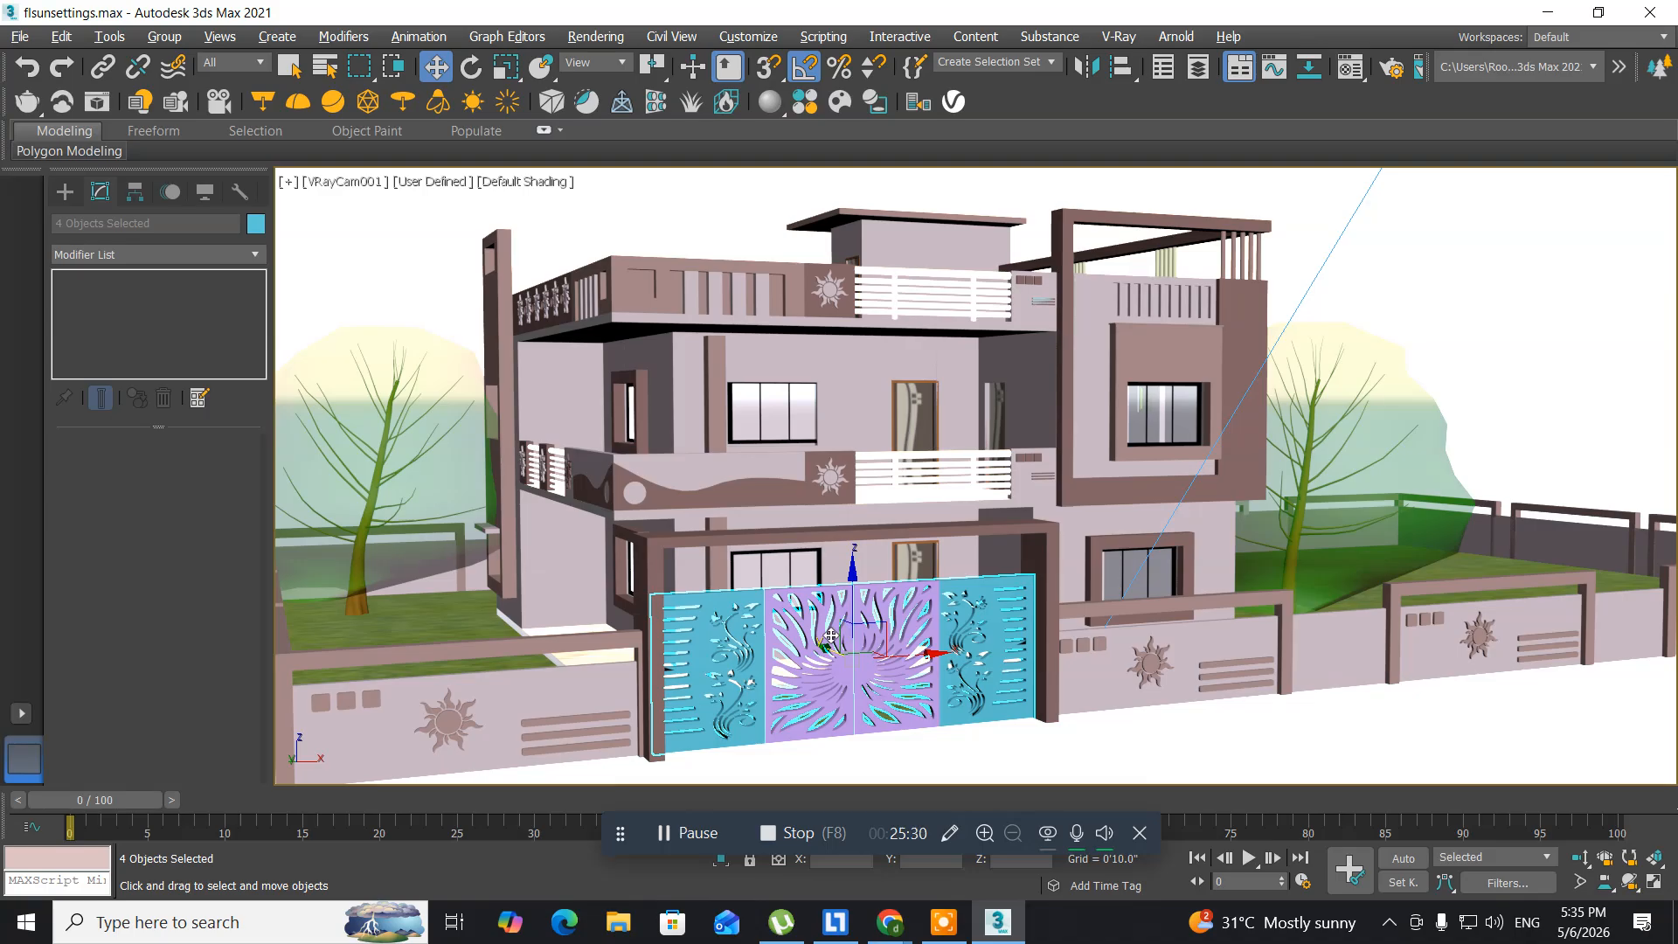
middle_click_drag(831, 635, 859, 624)
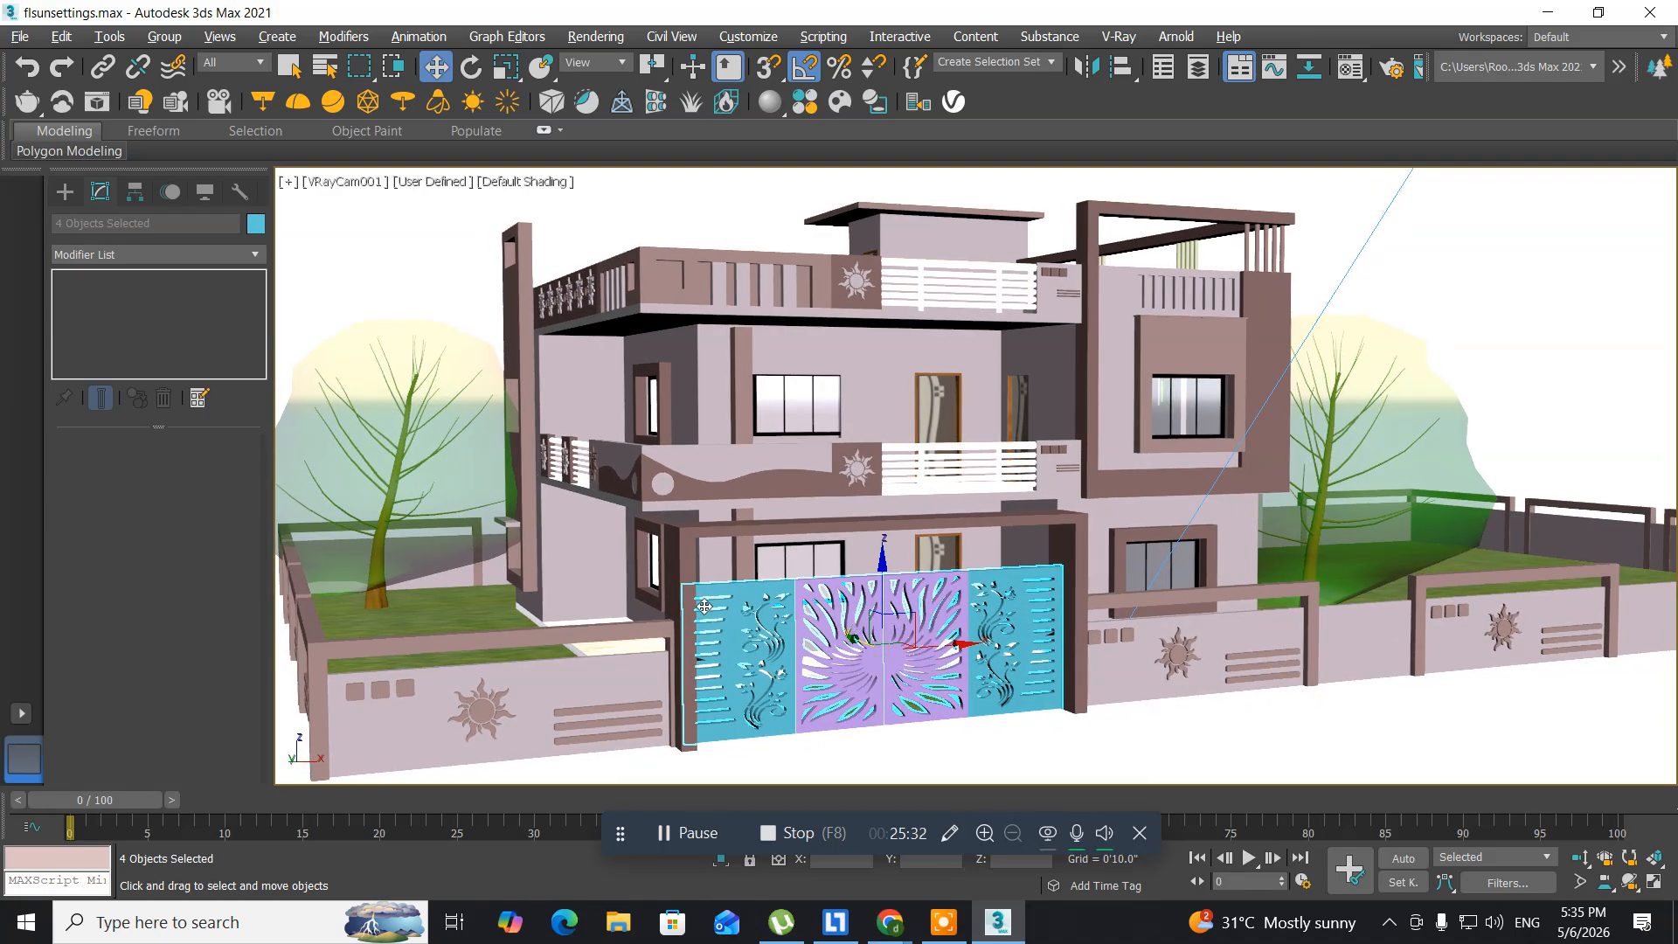
left_click(447, 281)
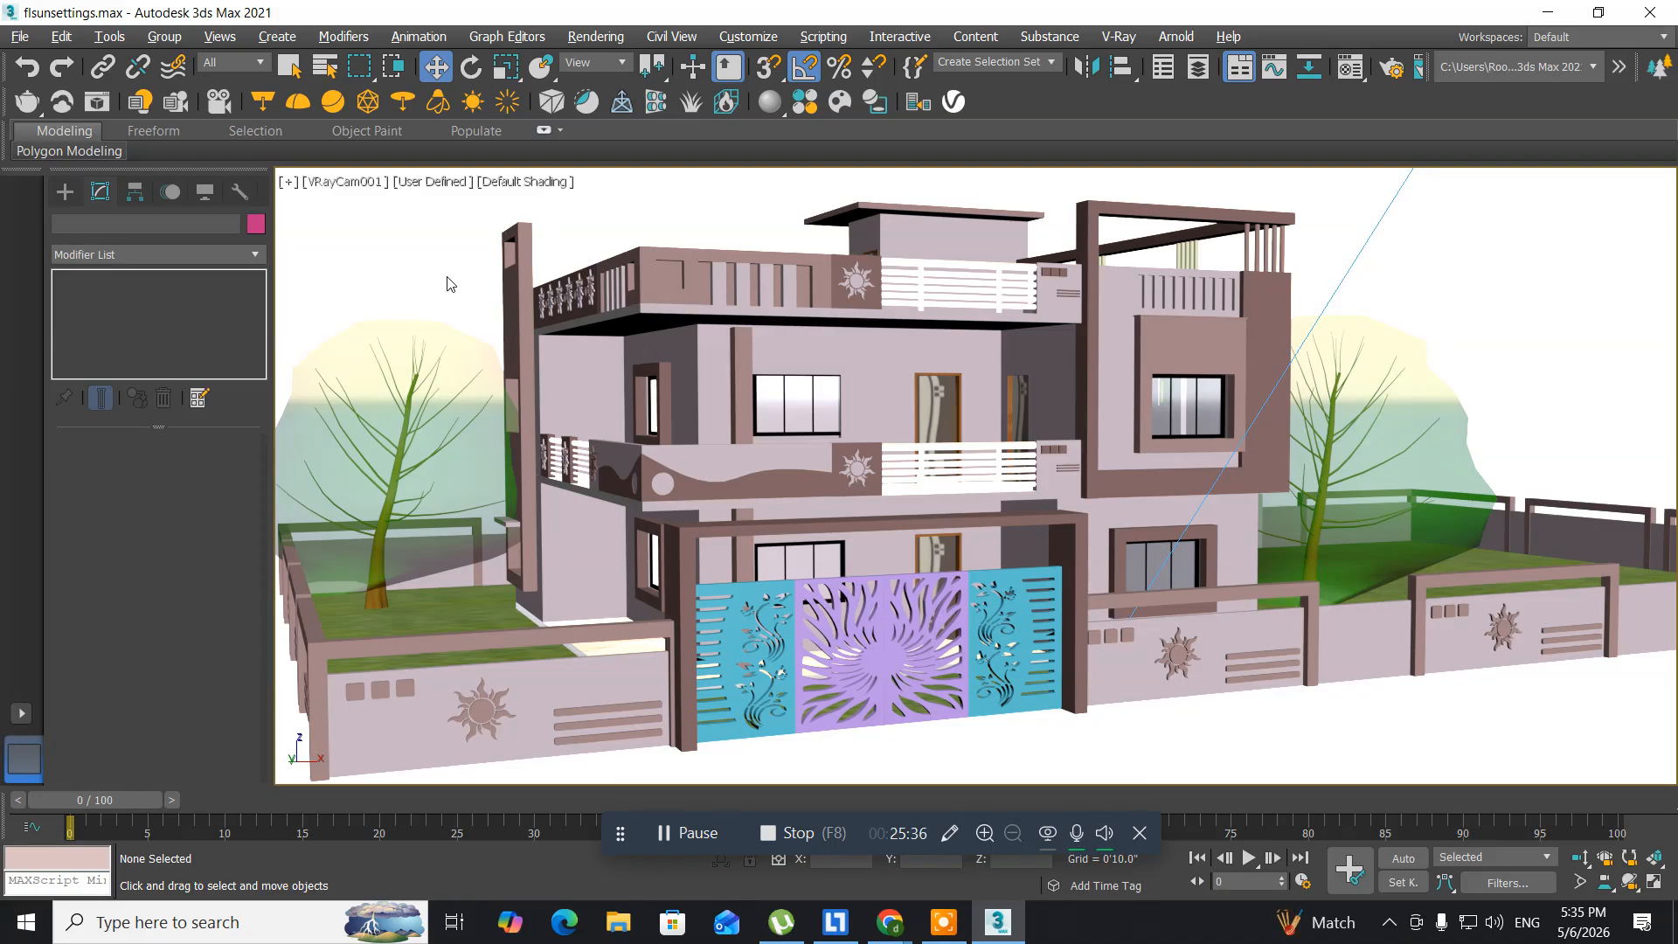
- Test-render the VRayCam001 view with the image zoomed to fit the V-Ray Frame Buffer, and cancel the render after checking the gate
key("shift+q")
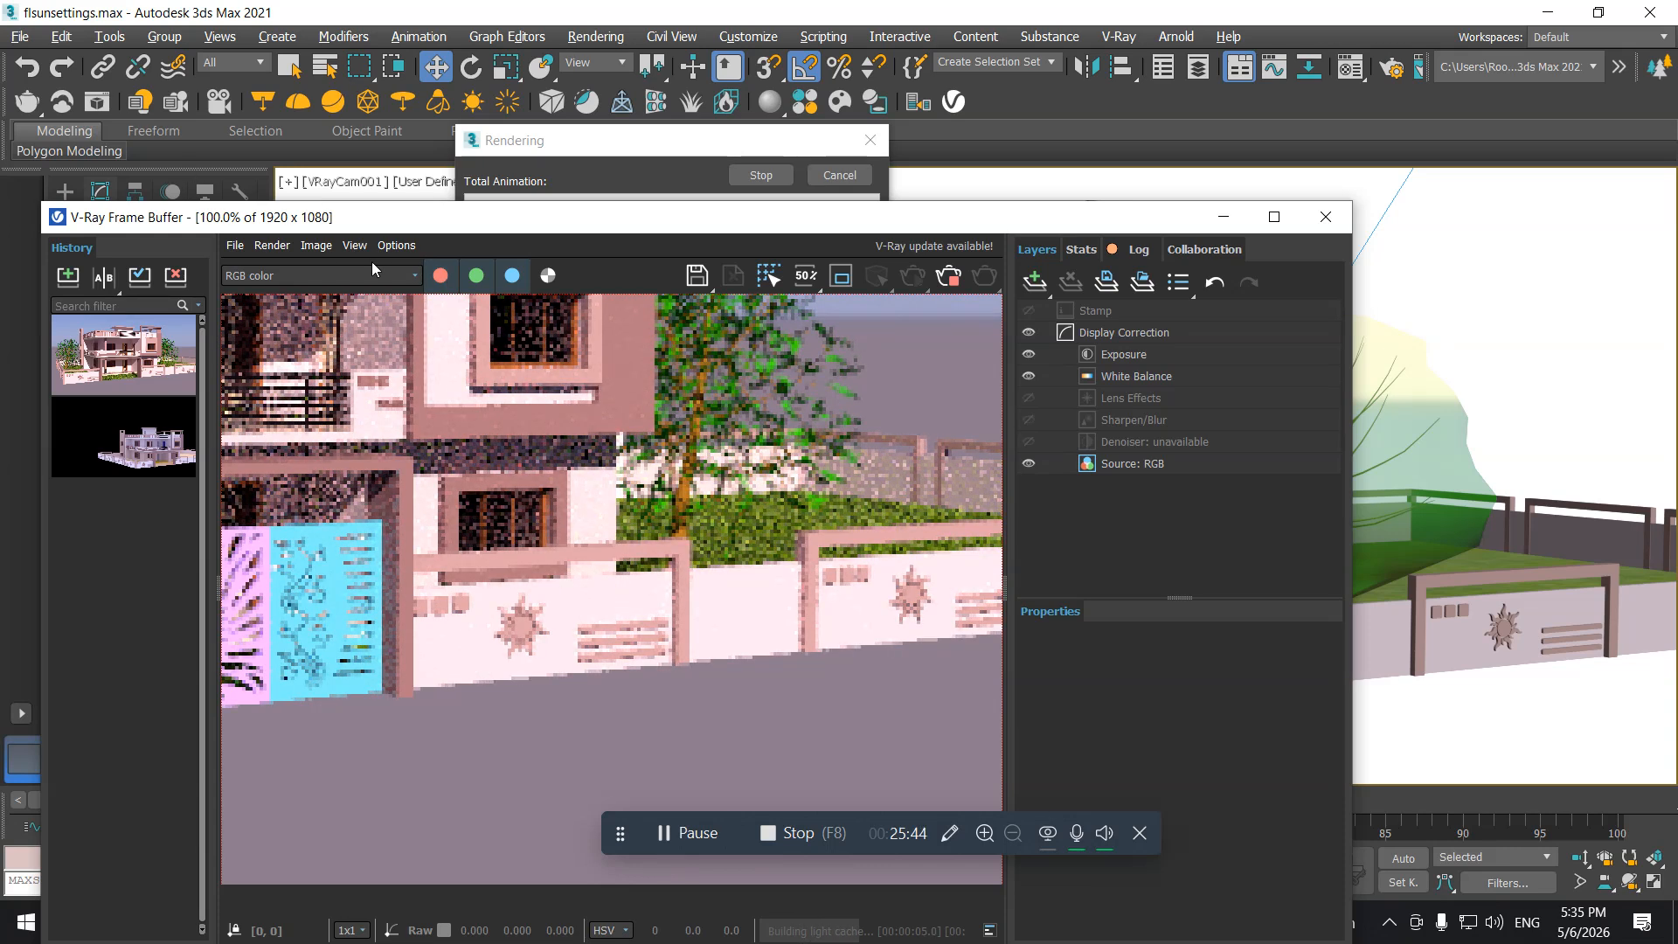
left_click(354, 246)
mouse_move(426, 310)
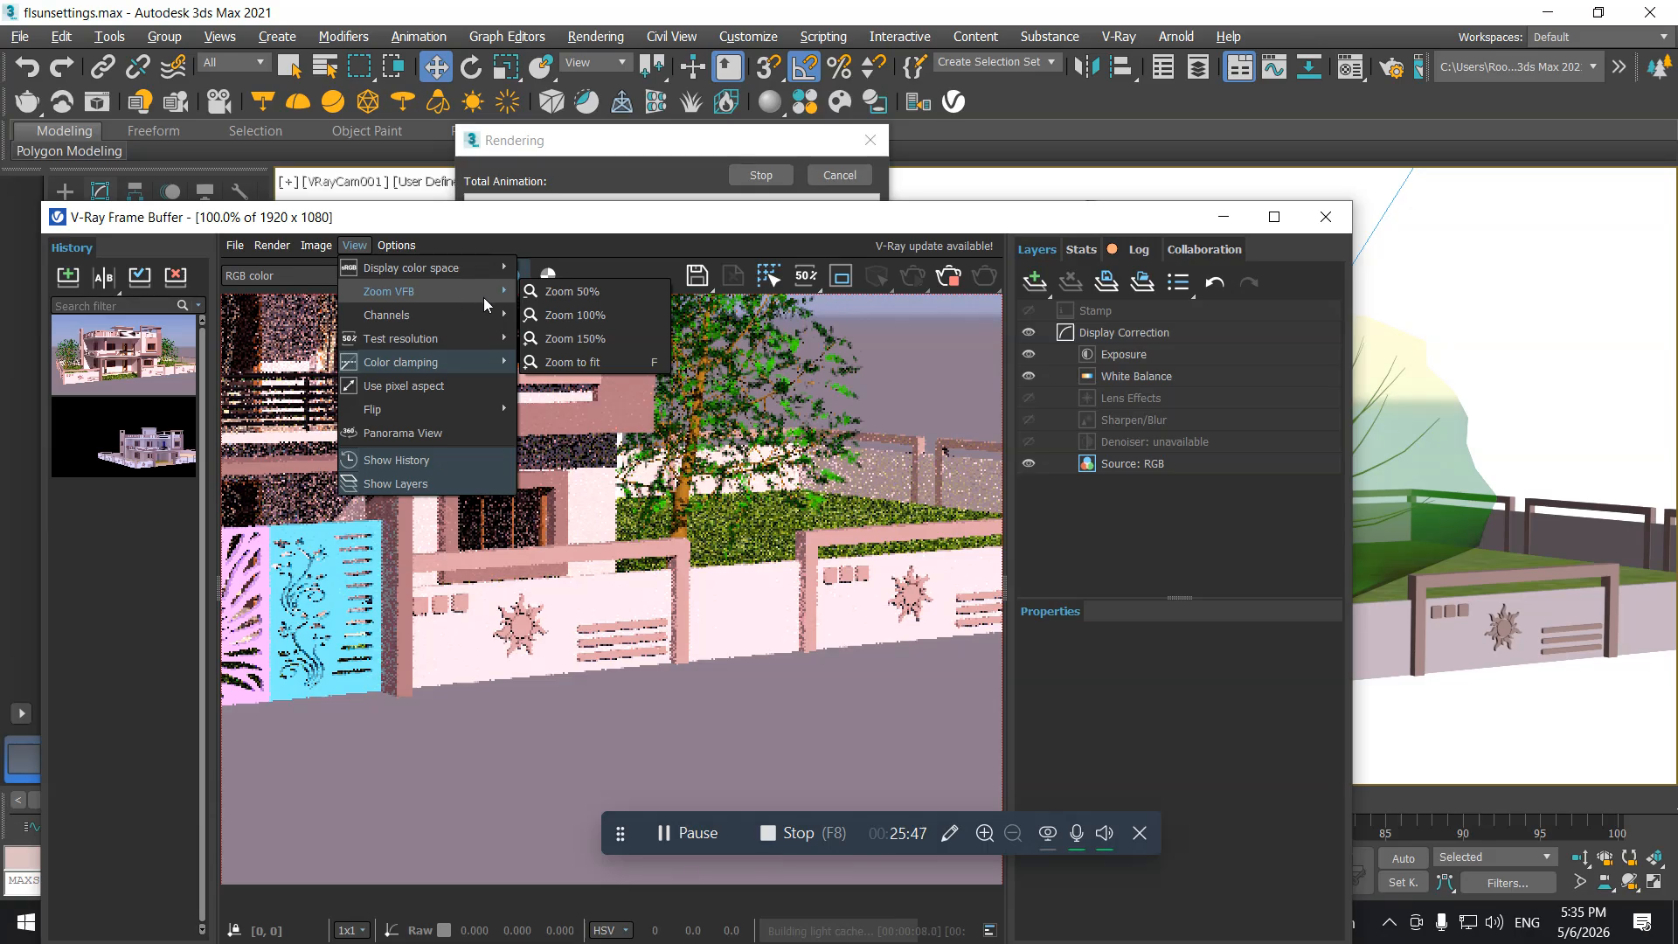
left_click(522, 360)
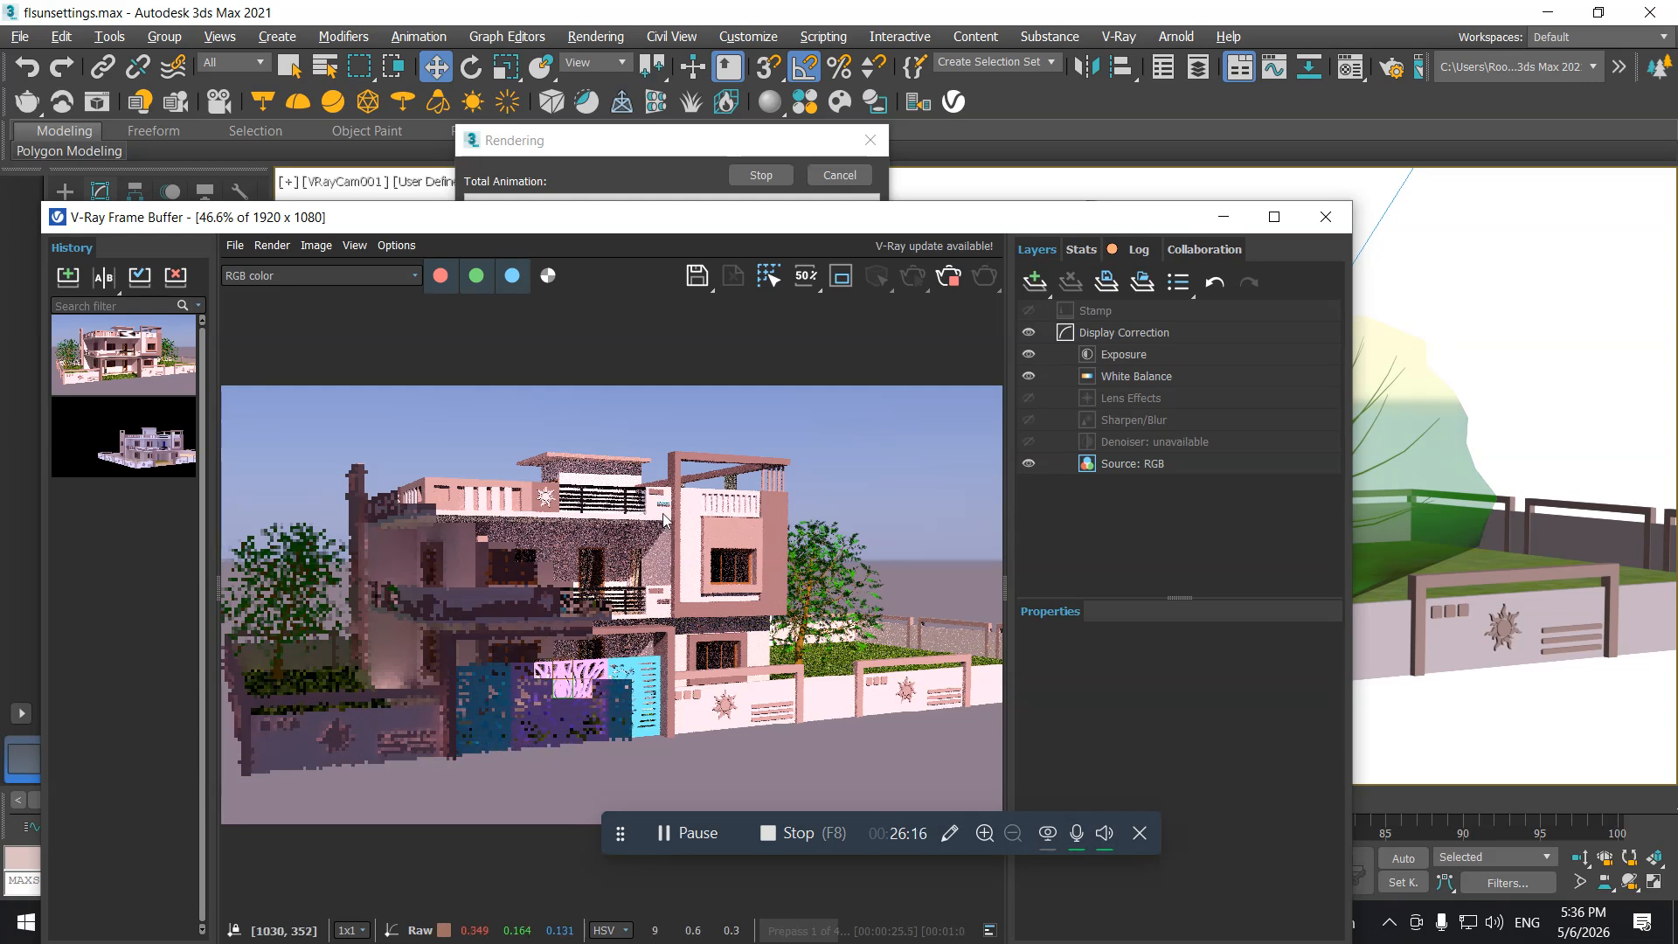
left_click(1327, 218)
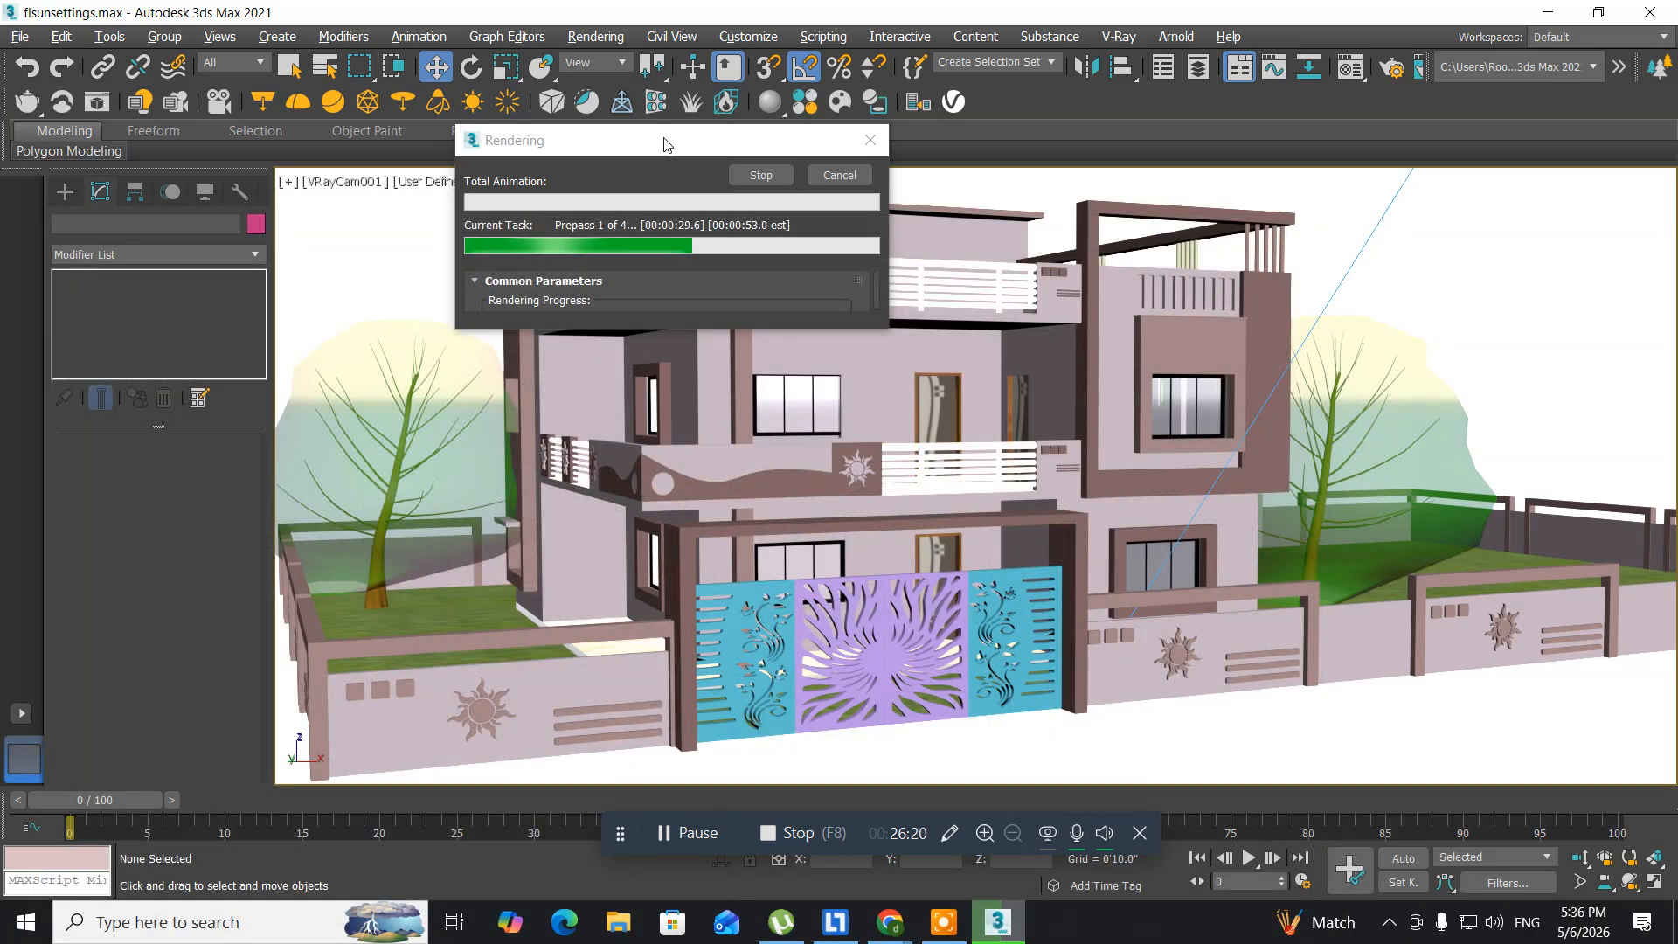
left_click(827, 175)
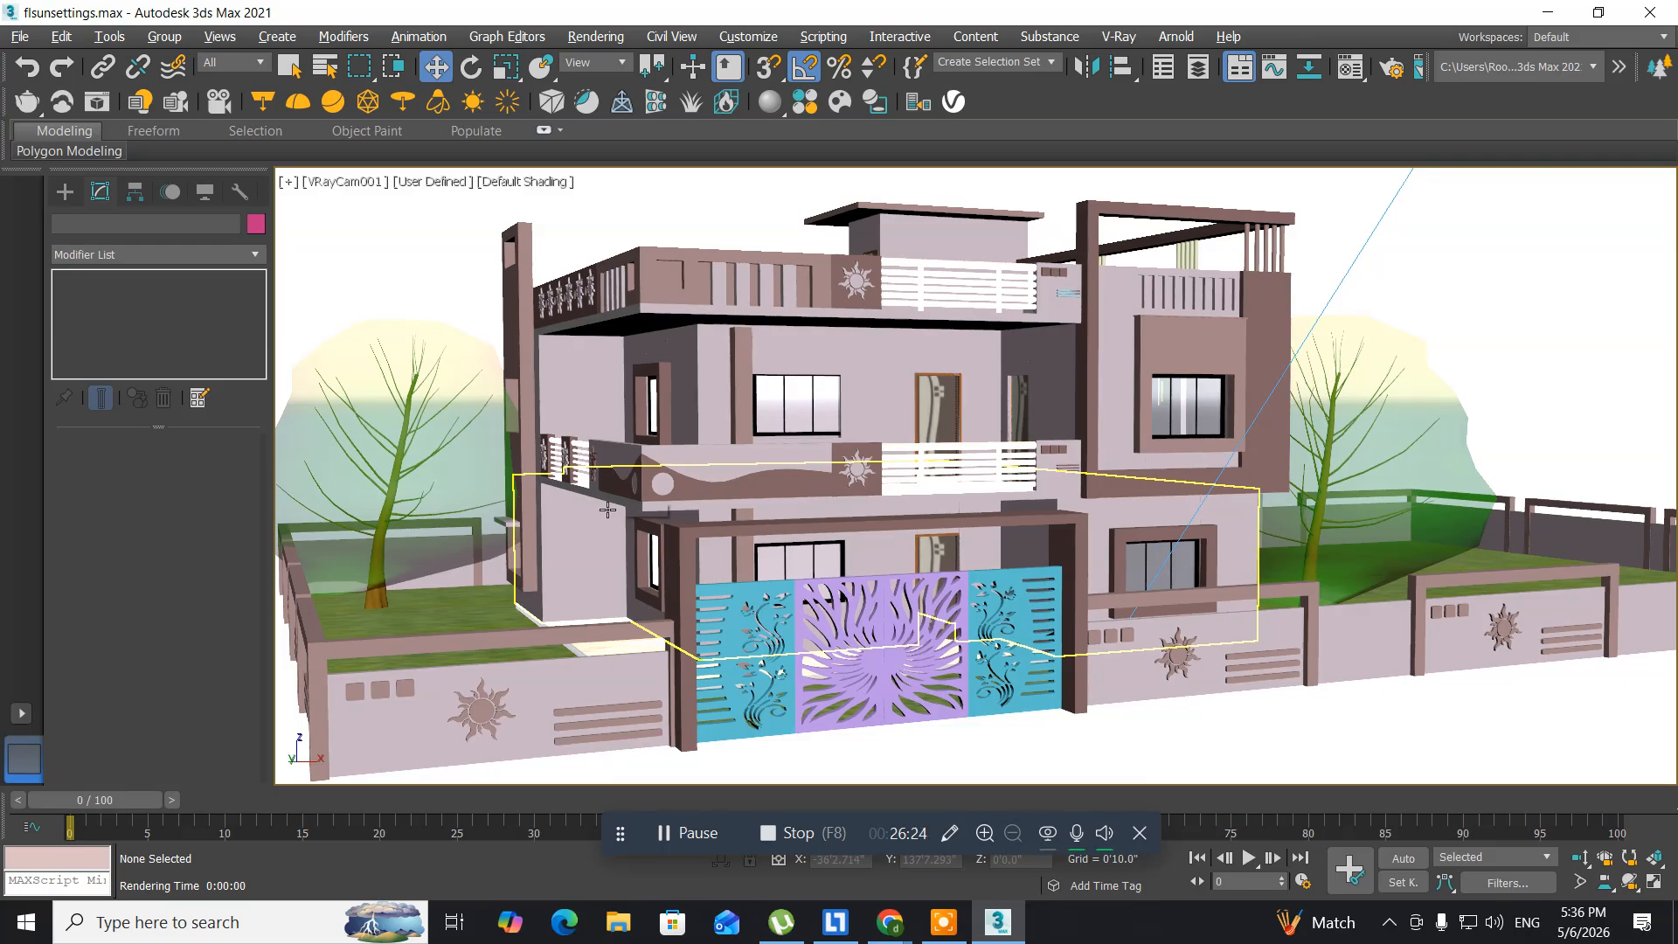
middle_click_drag(606, 508, 605, 492)
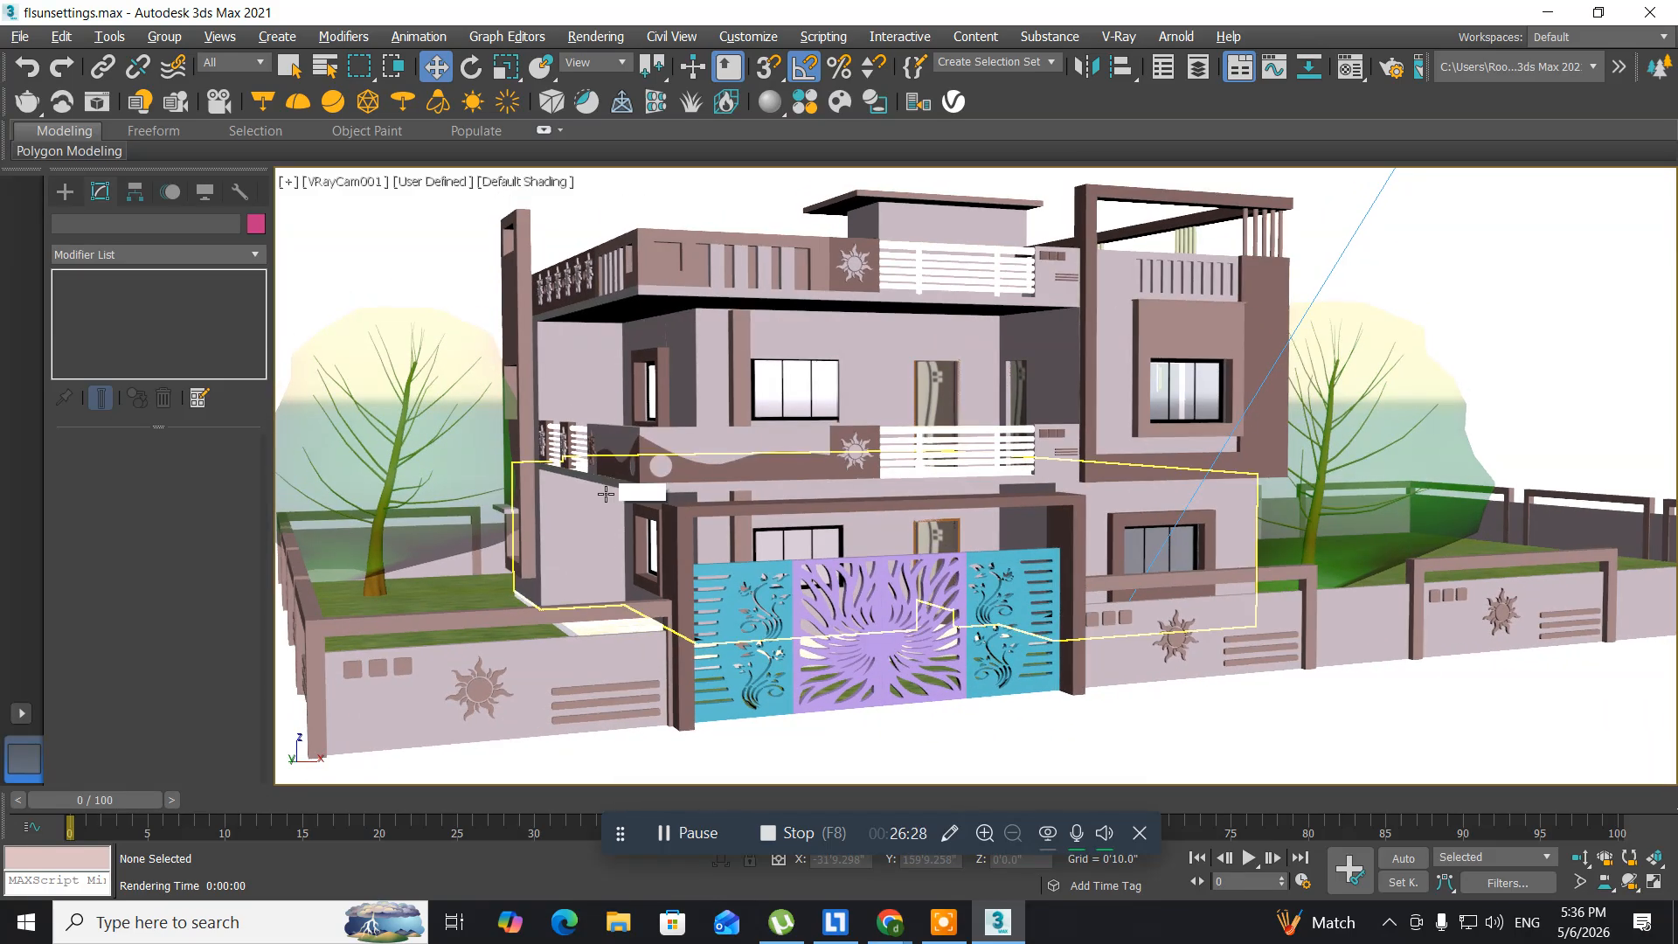